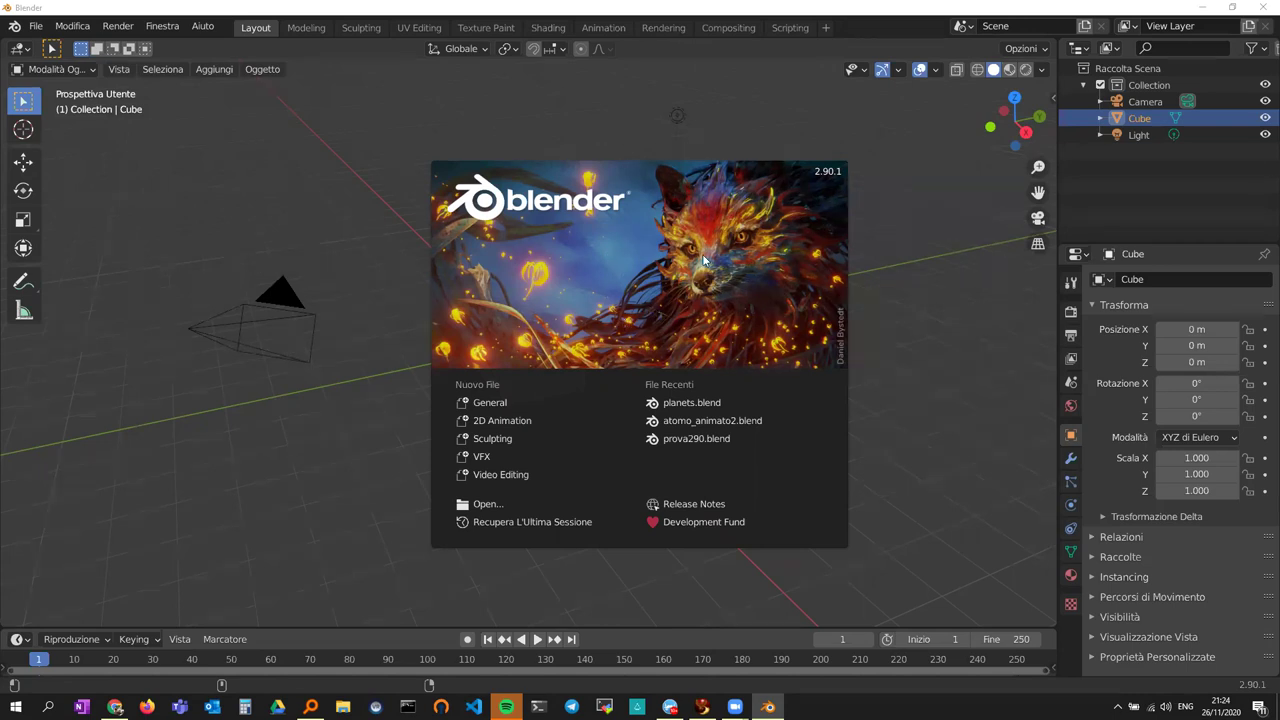
- Close the splash screen and zoom in on the default cube
left_click(606, 272)
scroll(568, 346, "up", 3)
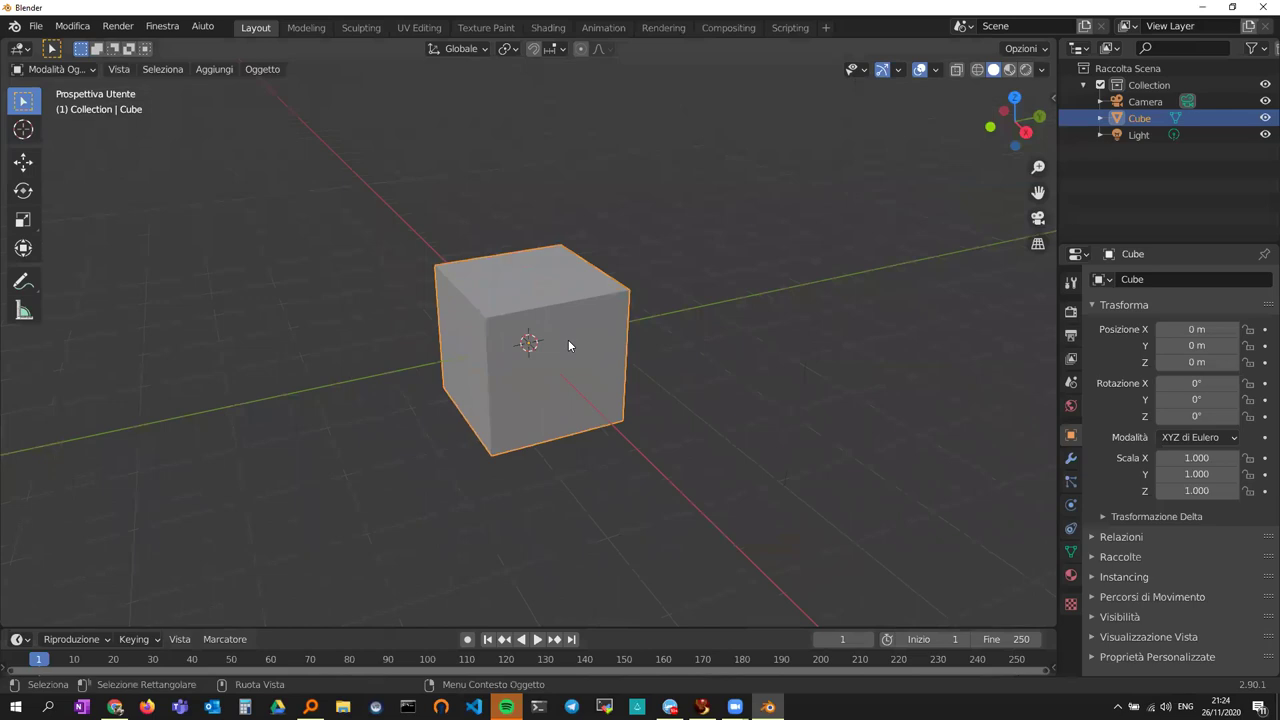
scroll(568, 346, "up", 1)
scroll(568, 346, "up", 2)
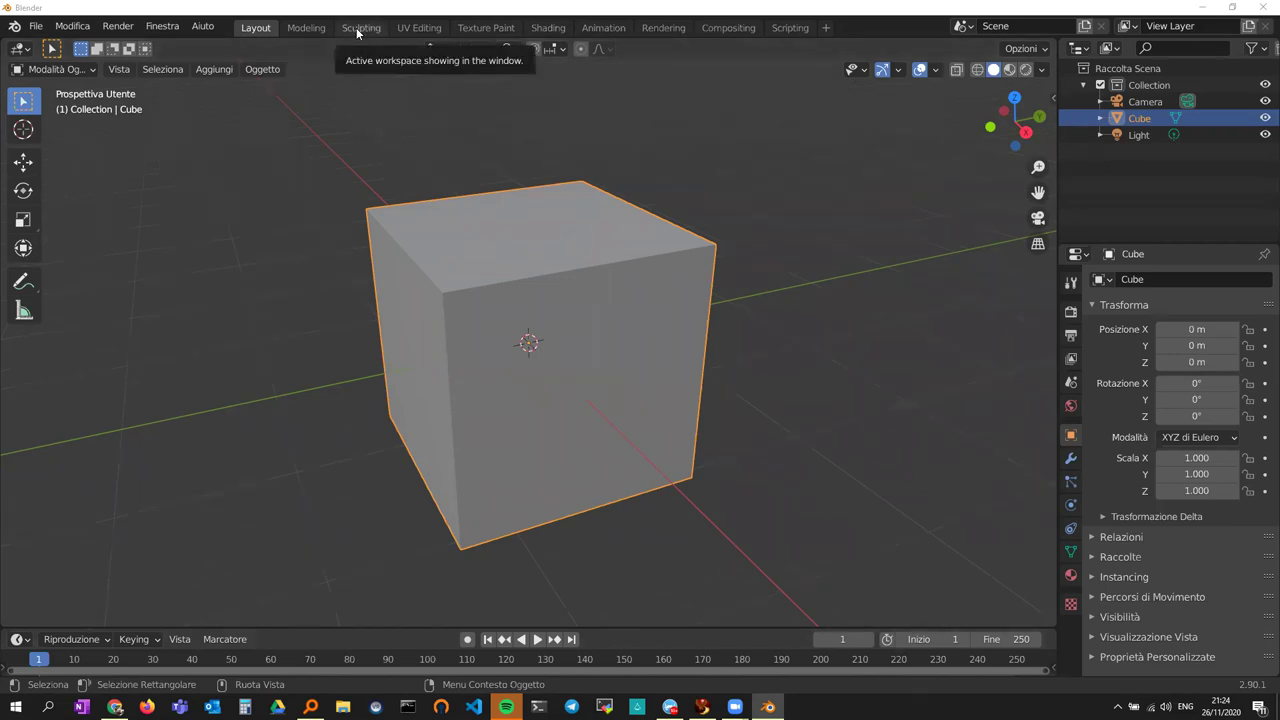
- Go through Modeling to the Sculpting workspace, with the Draw brush at 50 px and 0.500 strength
left_click(302, 30)
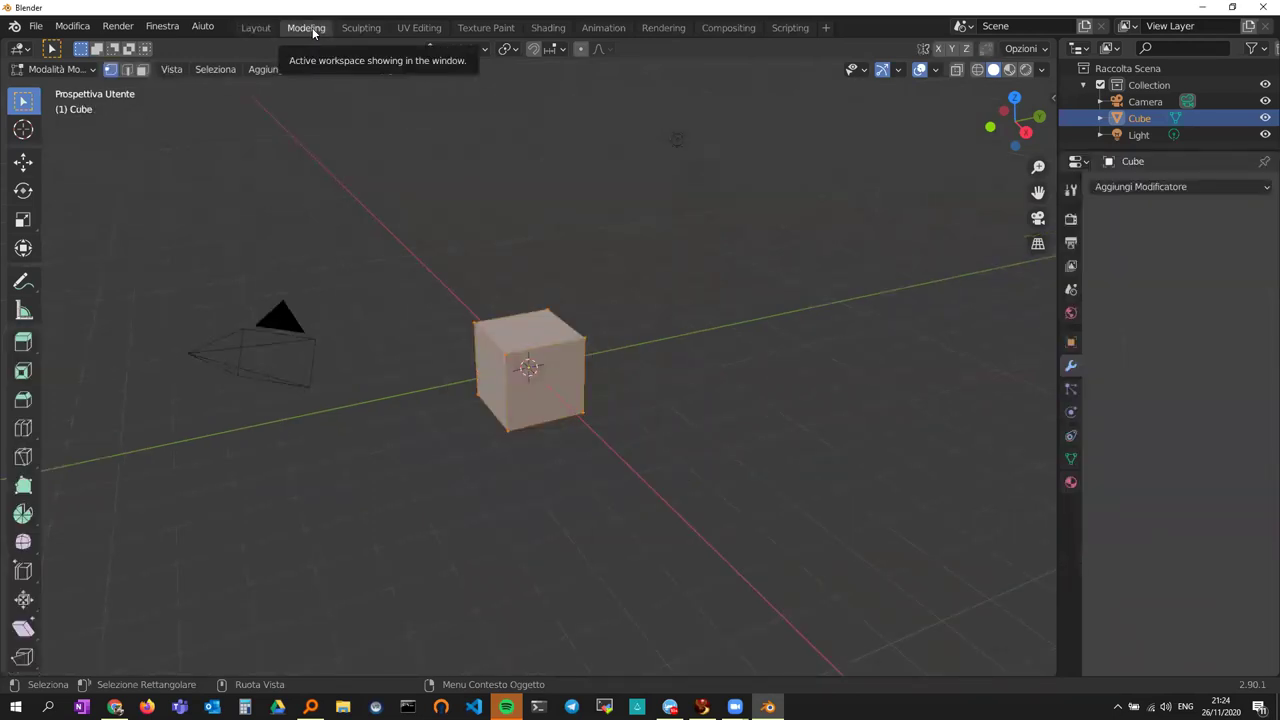
left_click(359, 30)
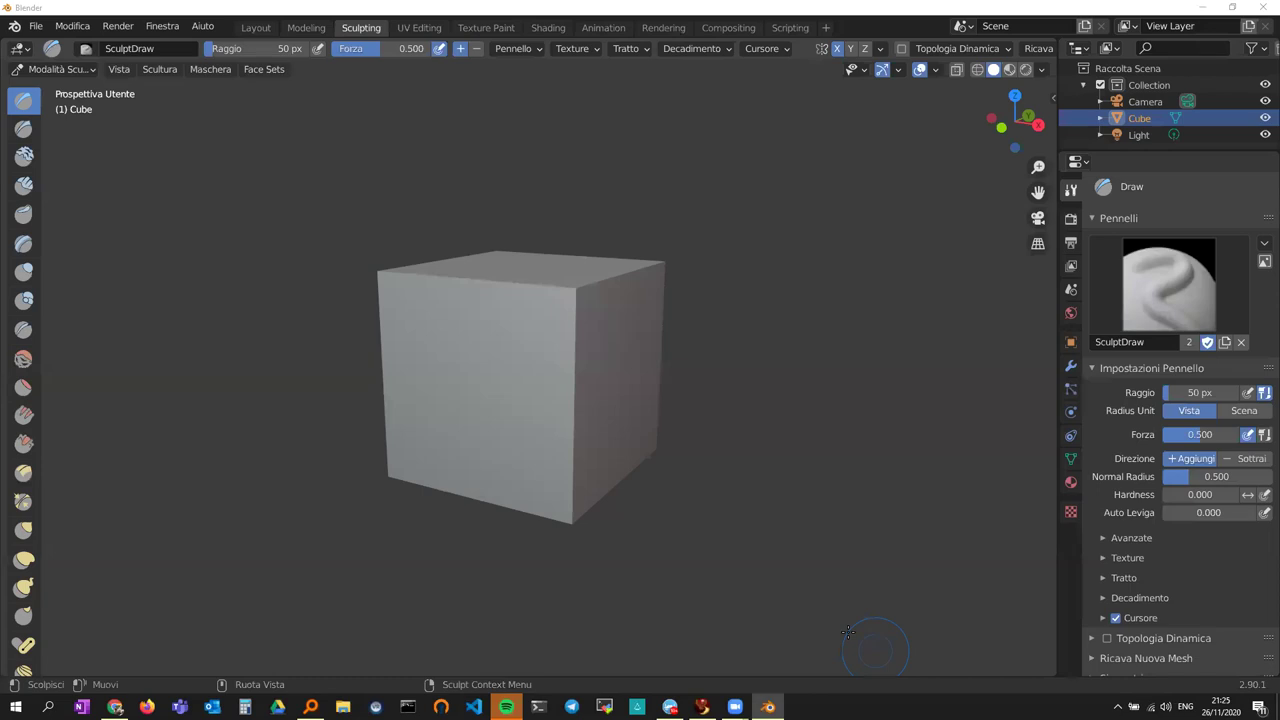
- Orbit the view to inspect the cube from the front and from above
left_click_drag(500, 343, 444, 357)
middle_click_drag(609, 365, 488, 363)
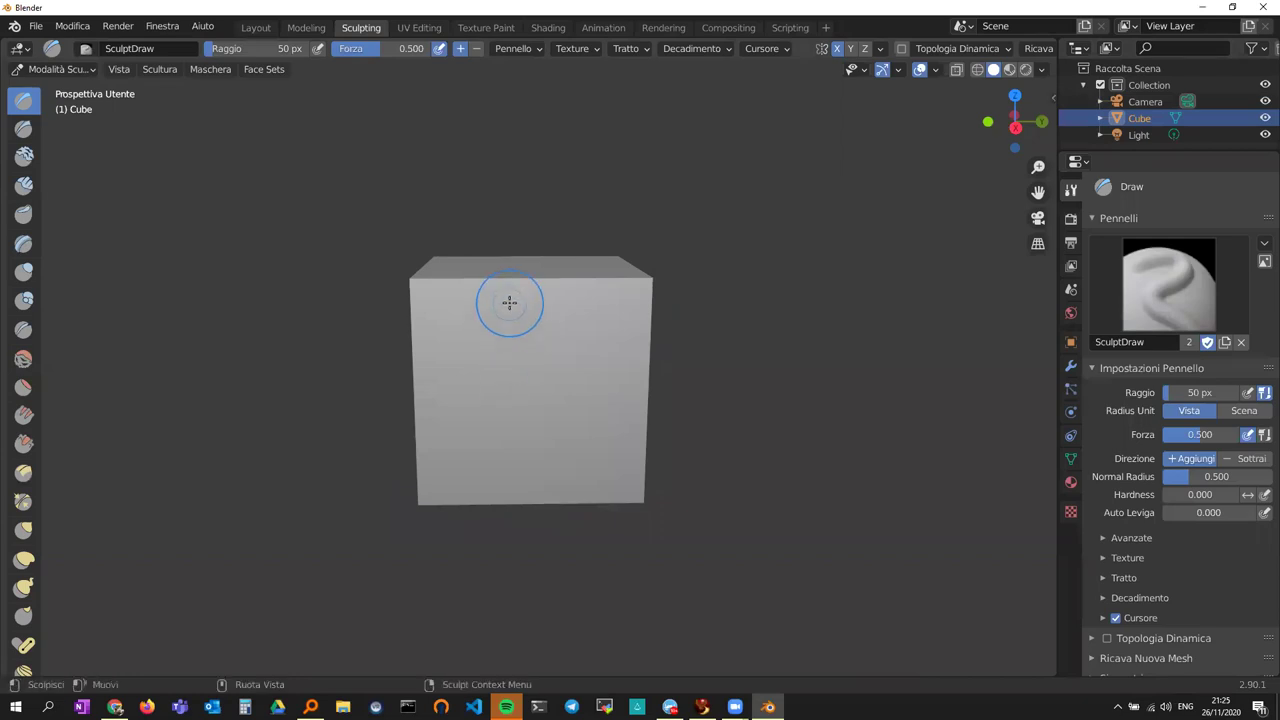
middle_click_drag(540, 331, 531, 434)
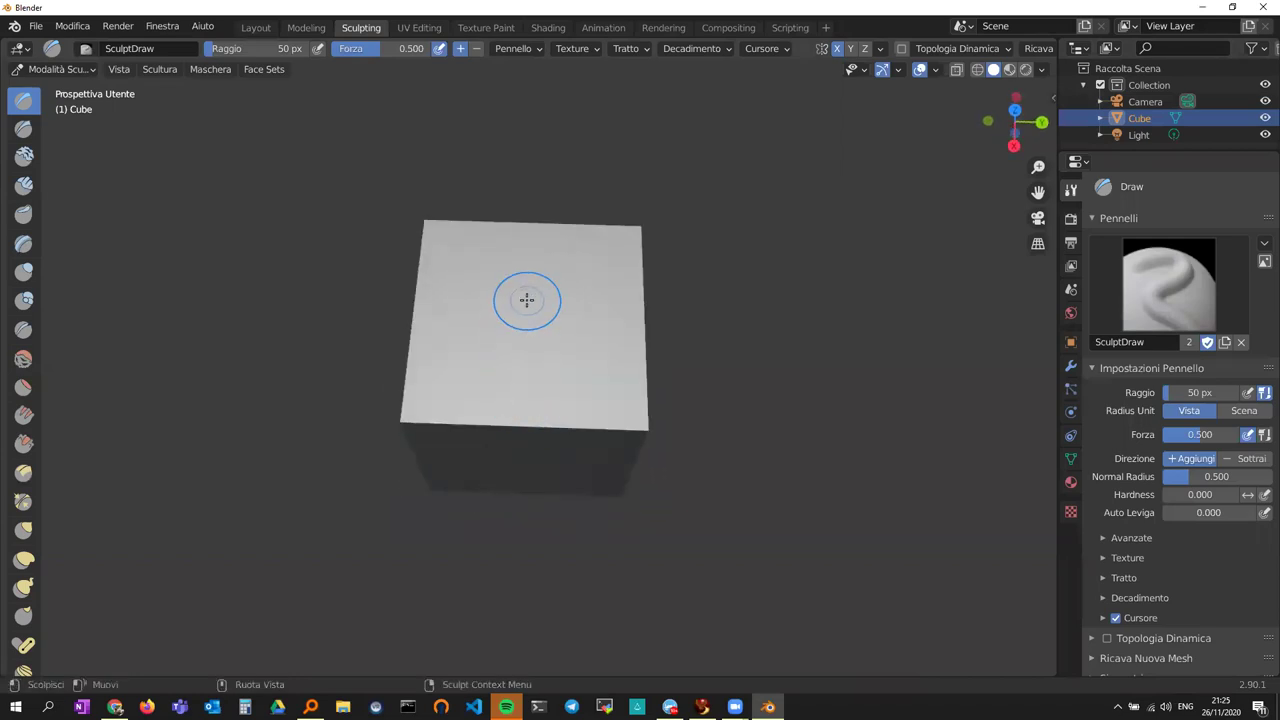
middle_click_drag(534, 326, 516, 363)
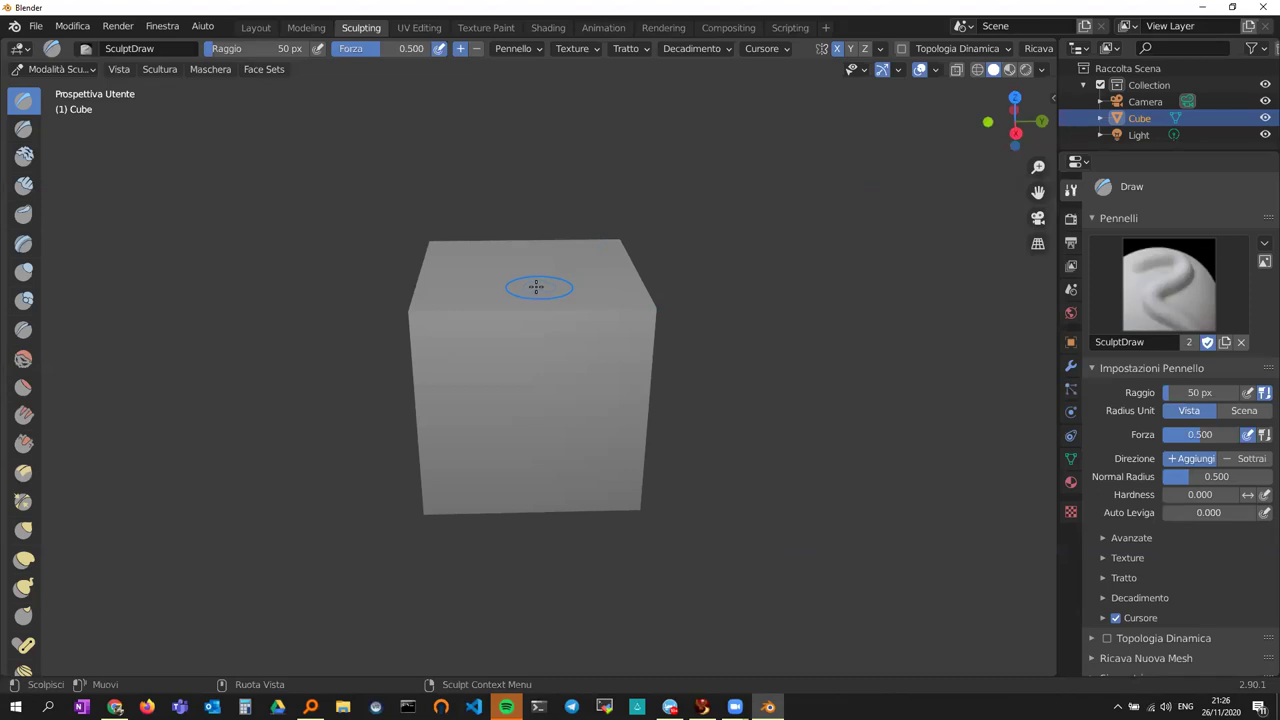
- Switch the cube to Edit Mode (Modalità Modifica)
left_click(94, 69)
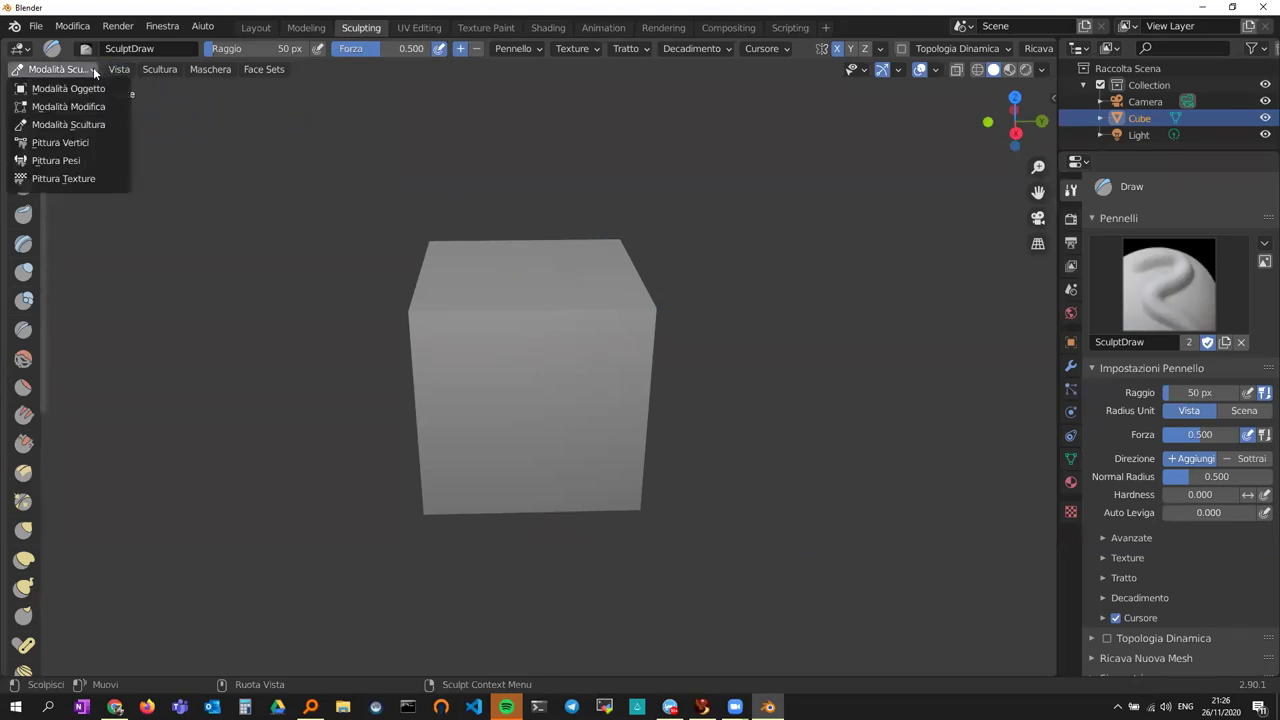
left_click(93, 107)
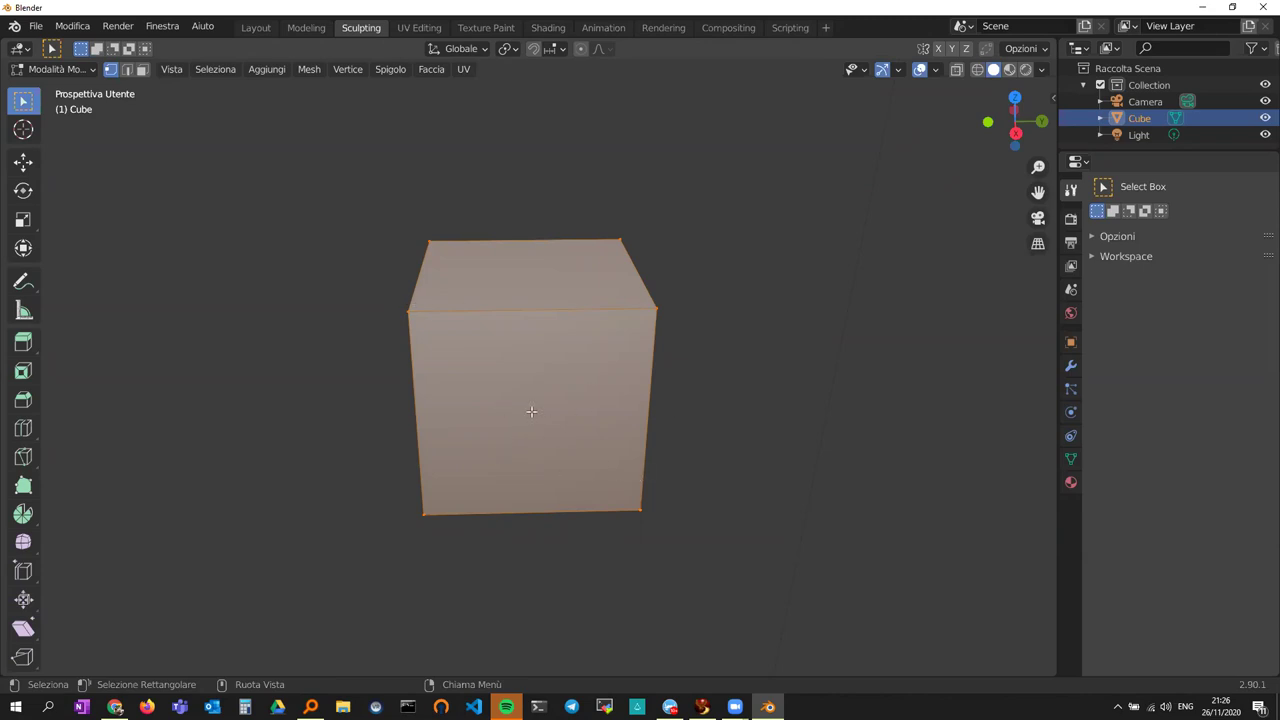
mouse_move(536, 376)
middle_mouse_down()
mouse_move(637, 351)
mouse_move(533, 354)
middle_mouse_up()
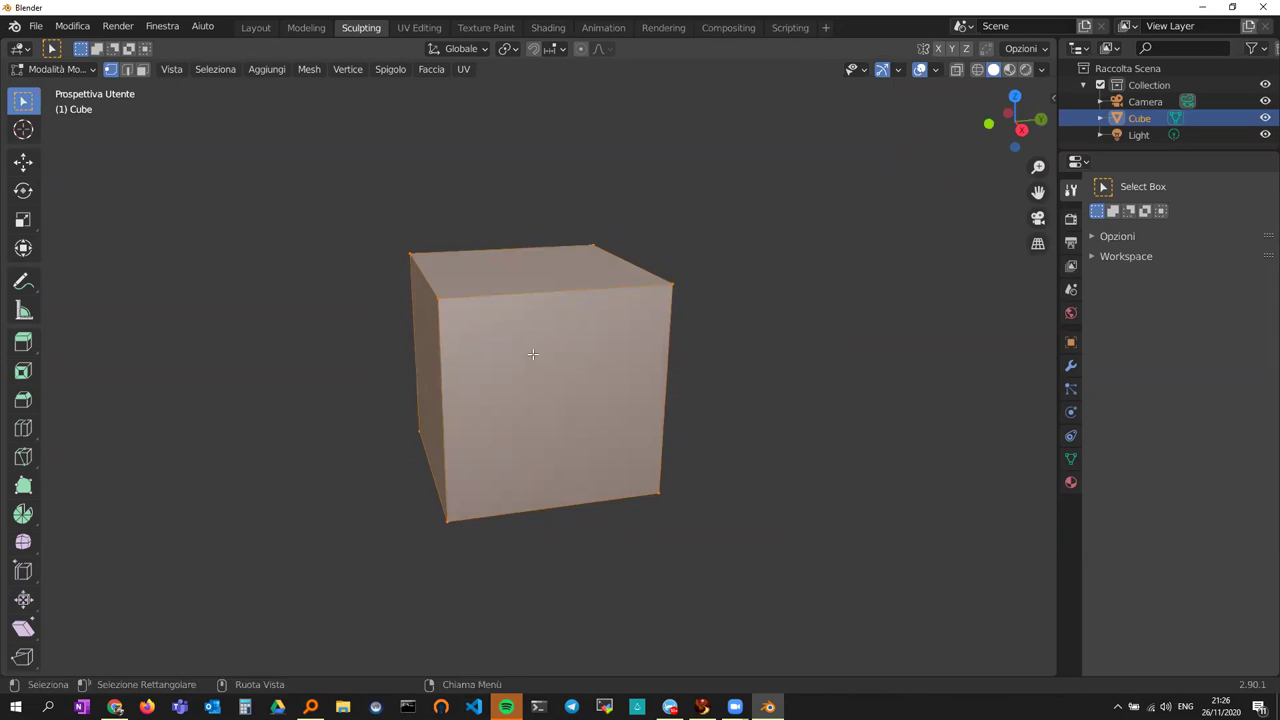
- View the cube in Reticolo wireframe shading, then return it to Solido shading
key("z")
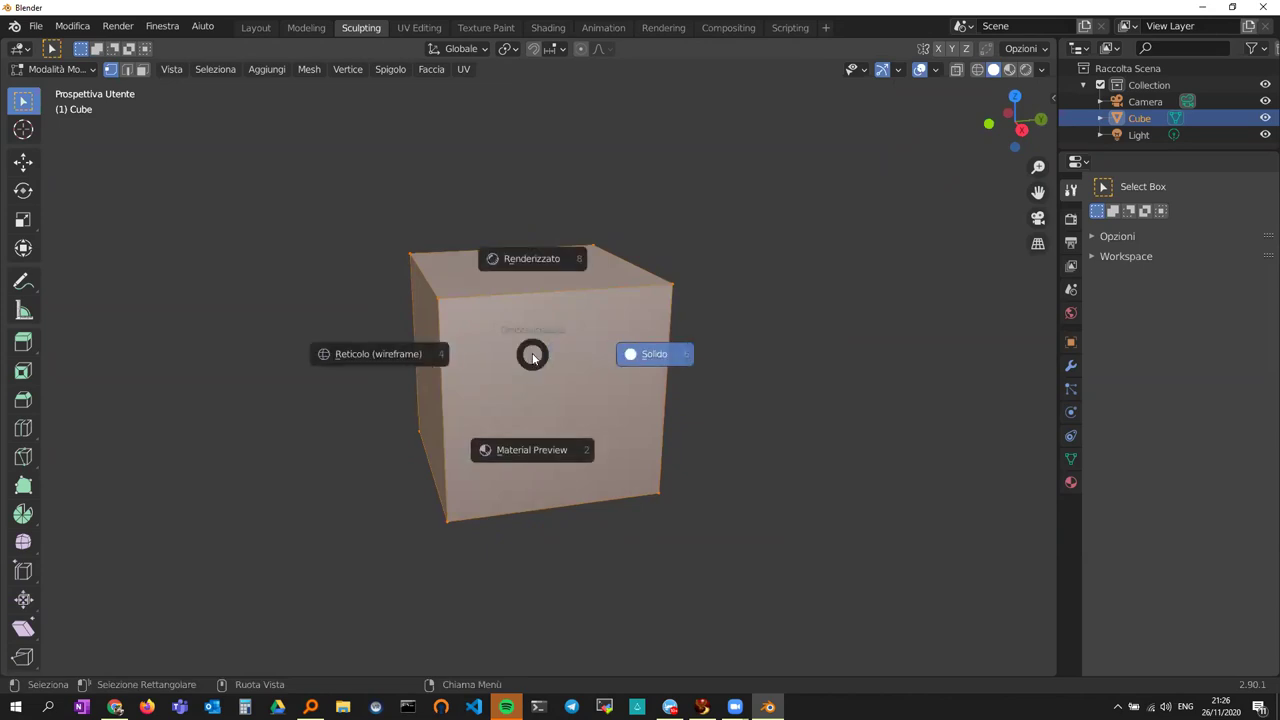
left_click(356, 353)
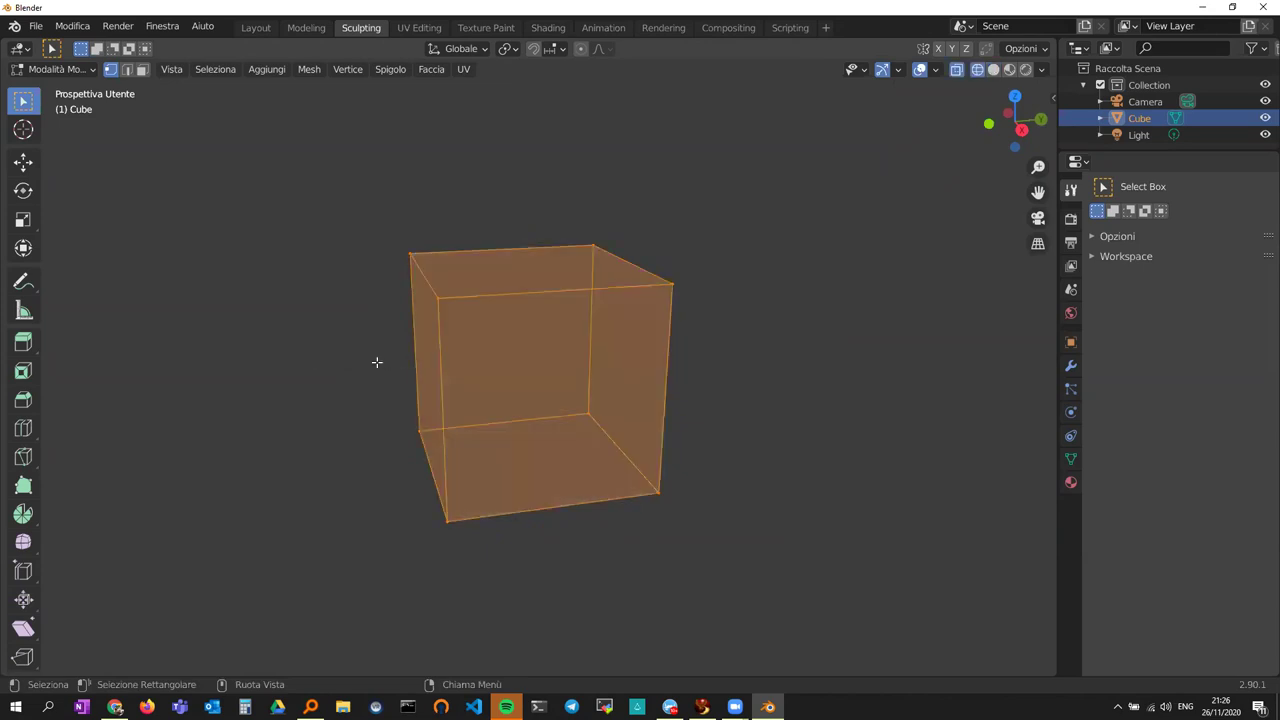
mouse_move(523, 369)
middle_mouse_down()
mouse_move(574, 359)
mouse_move(526, 346)
mouse_move(535, 374)
middle_mouse_up()
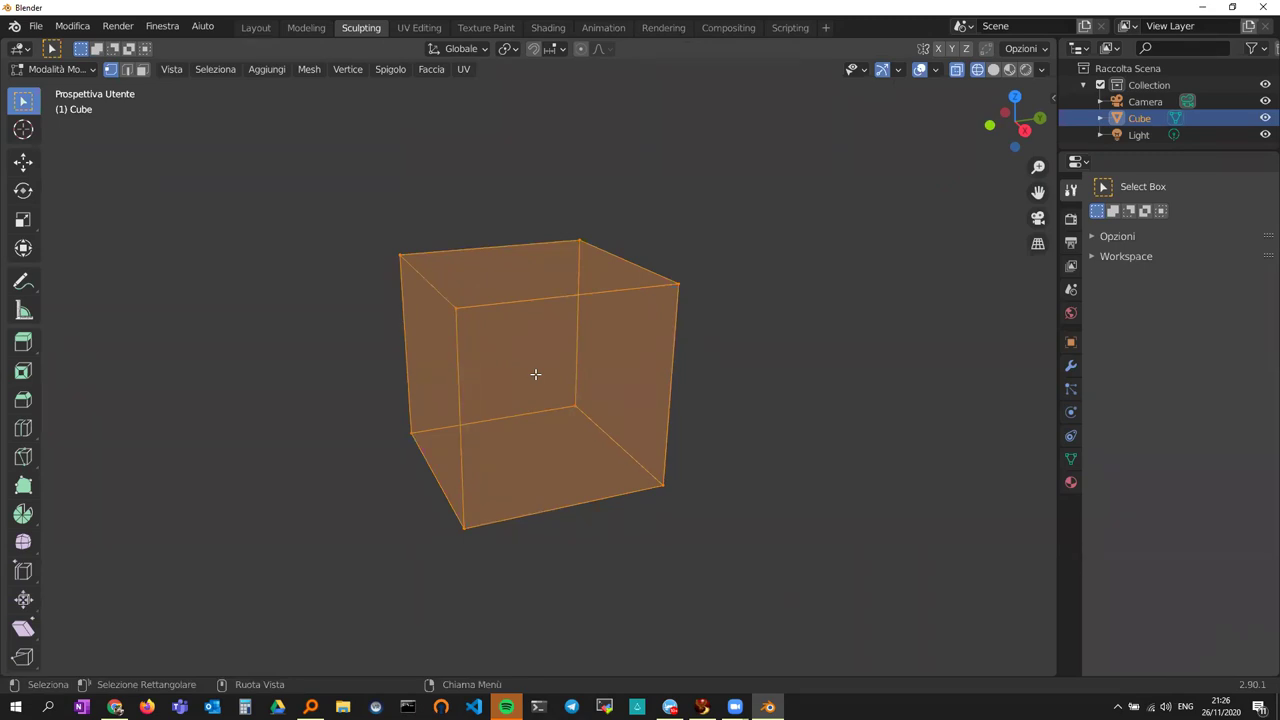
key("z")
left_click(648, 374)
middle_click_drag(561, 322, 325, 182)
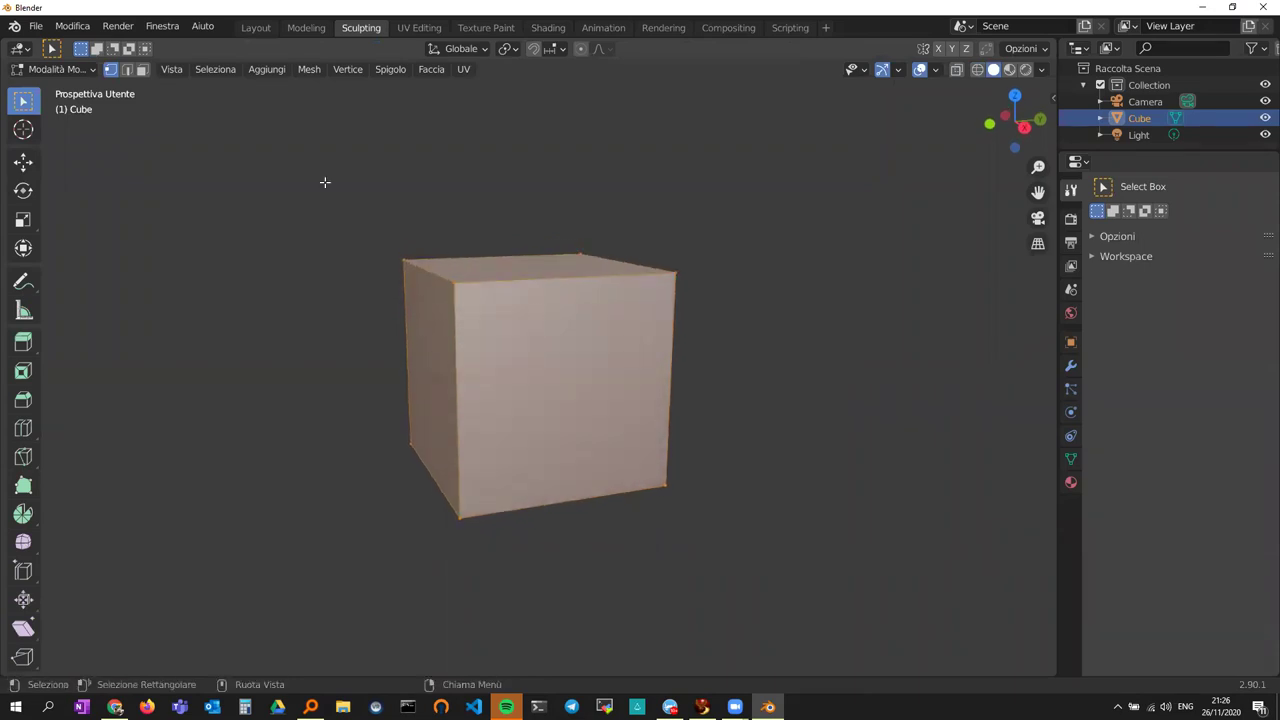
left_click(93, 68)
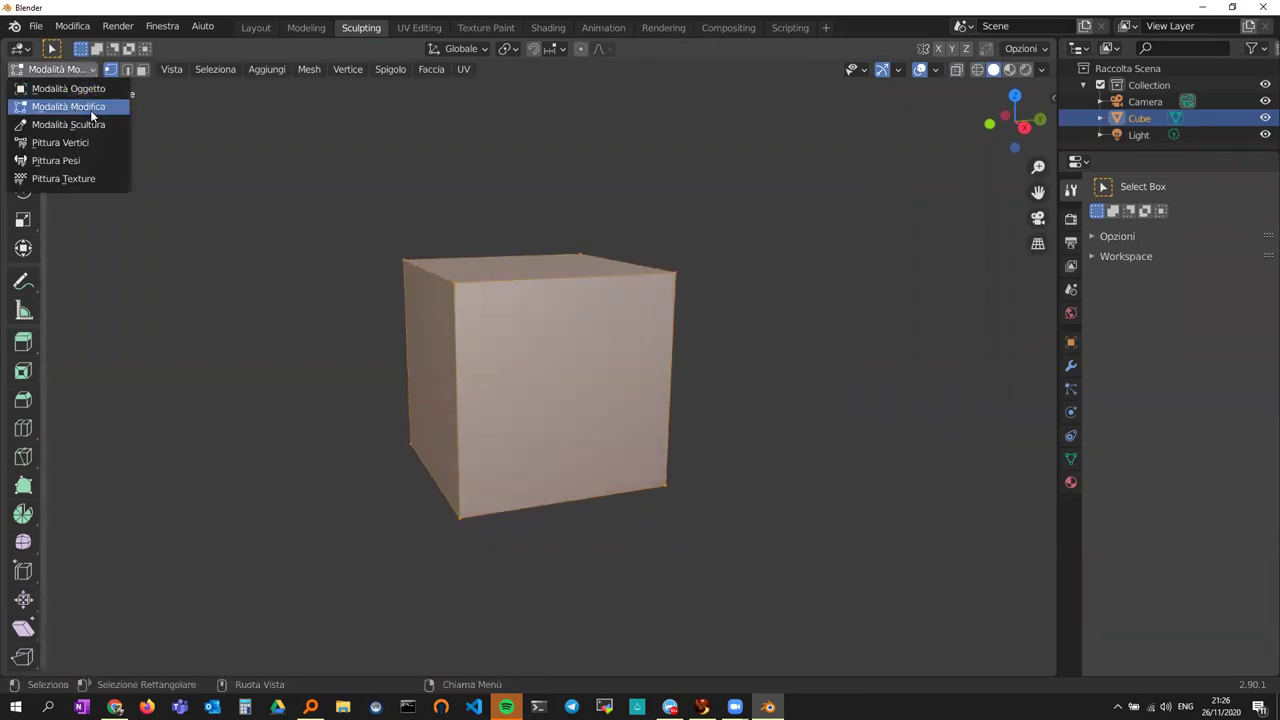
- Switch the cube back to Sculpt Mode (Modalità Scultura)
left_click(90, 124)
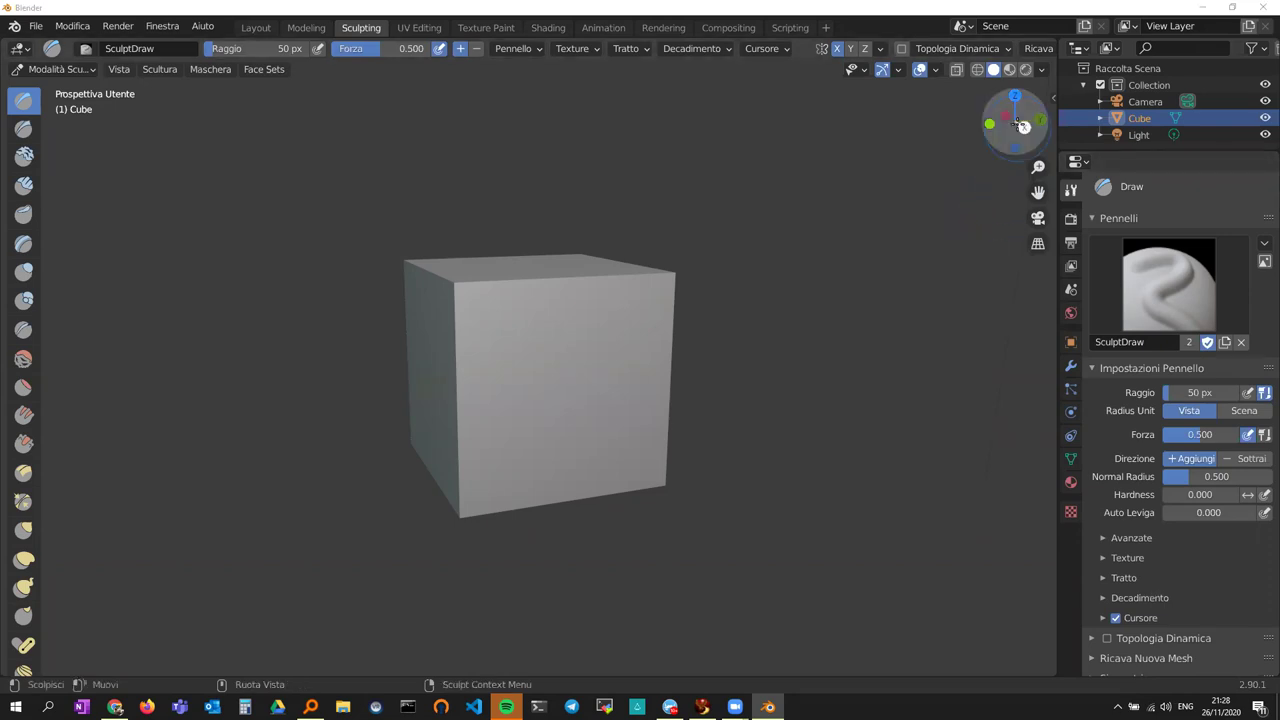
- Voxel-remesh the cube with 0.01 m voxel size and 0 m adaptivity
left_click(1032, 50)
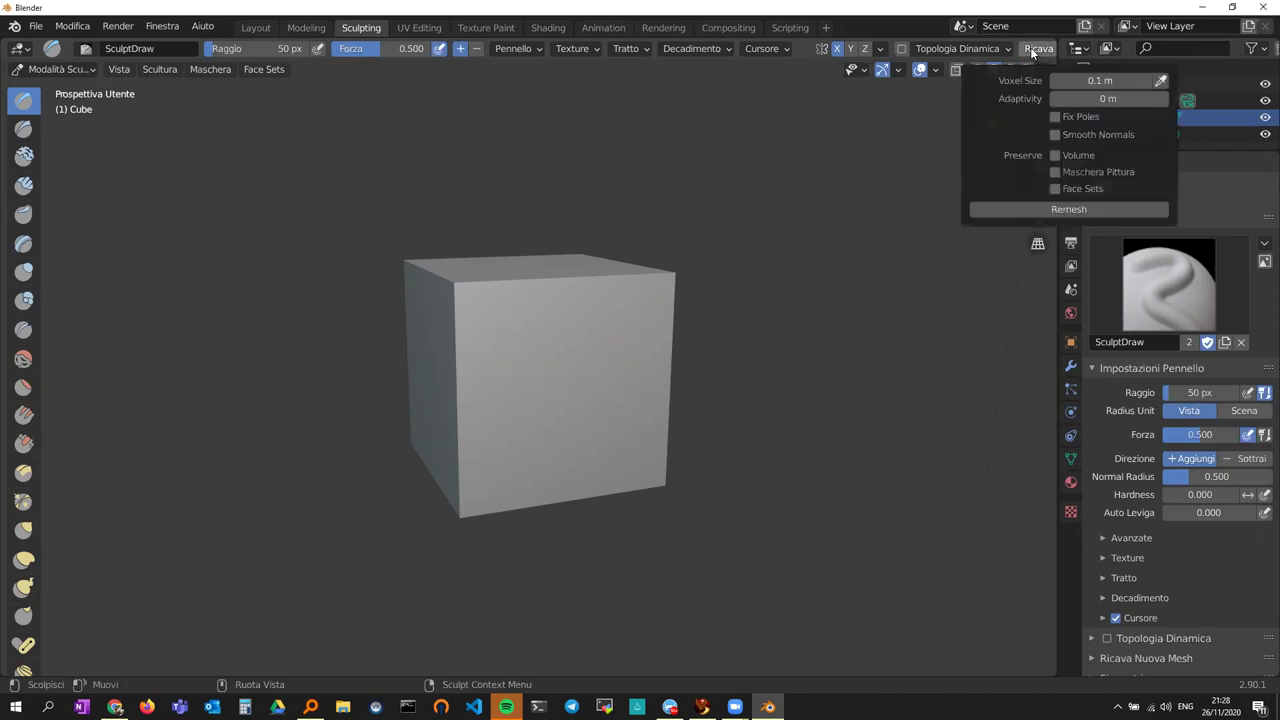
left_click(1090, 83)
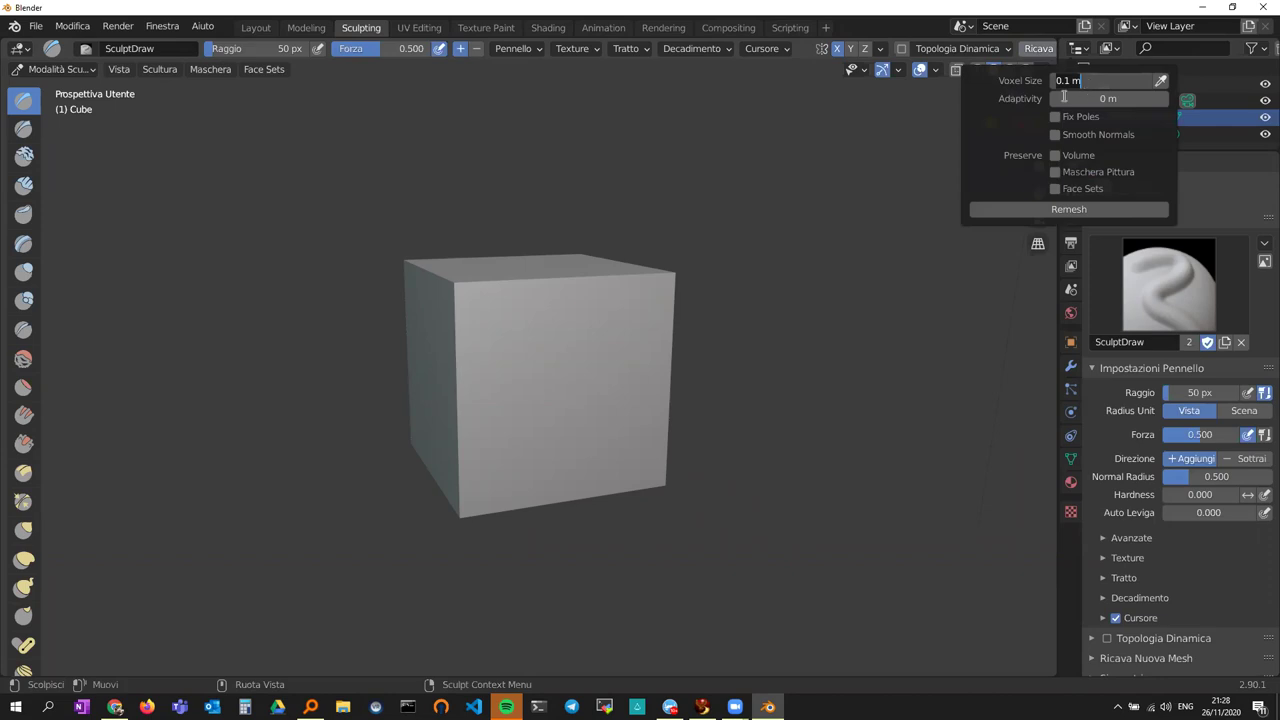
key("BackSpace")
key("BackSpace")
key("BackSpace")
type(".01")
key("Tab")
left_click(1057, 212)
left_click(1057, 211)
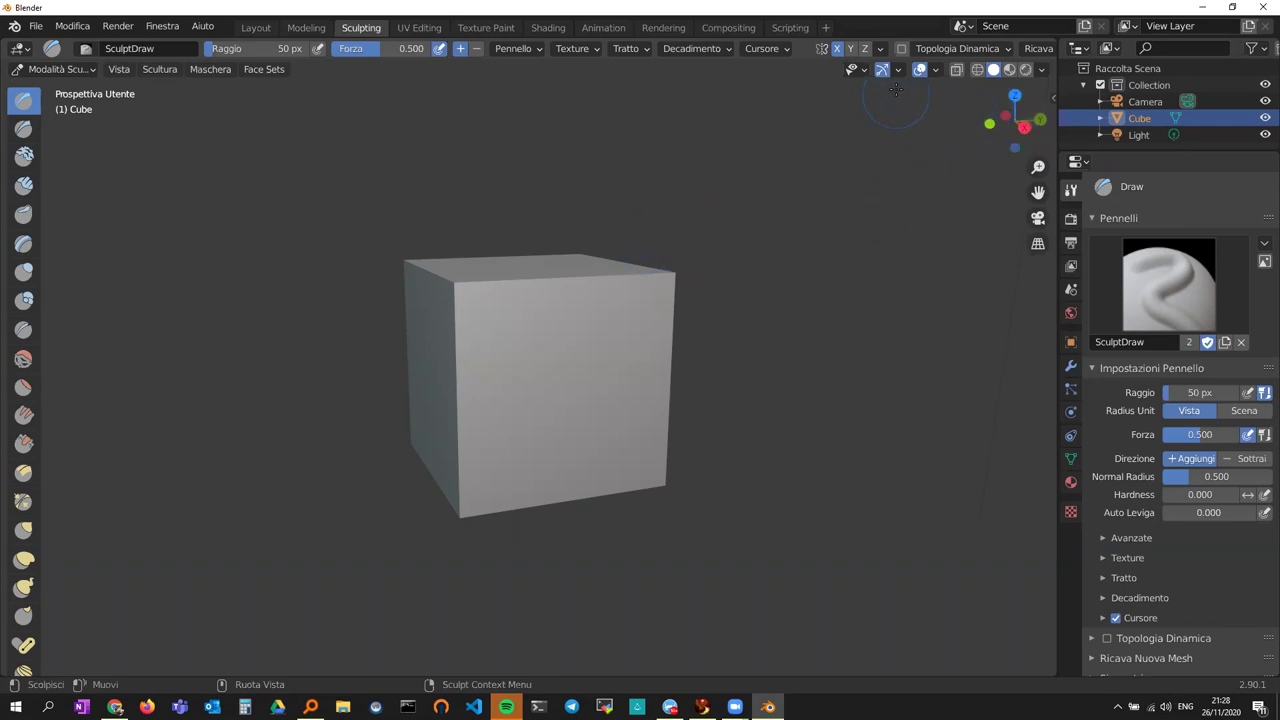
- Turn on the Statistics overlay, showing 242,408 vertices and 242,406 faces
left_click(934, 71)
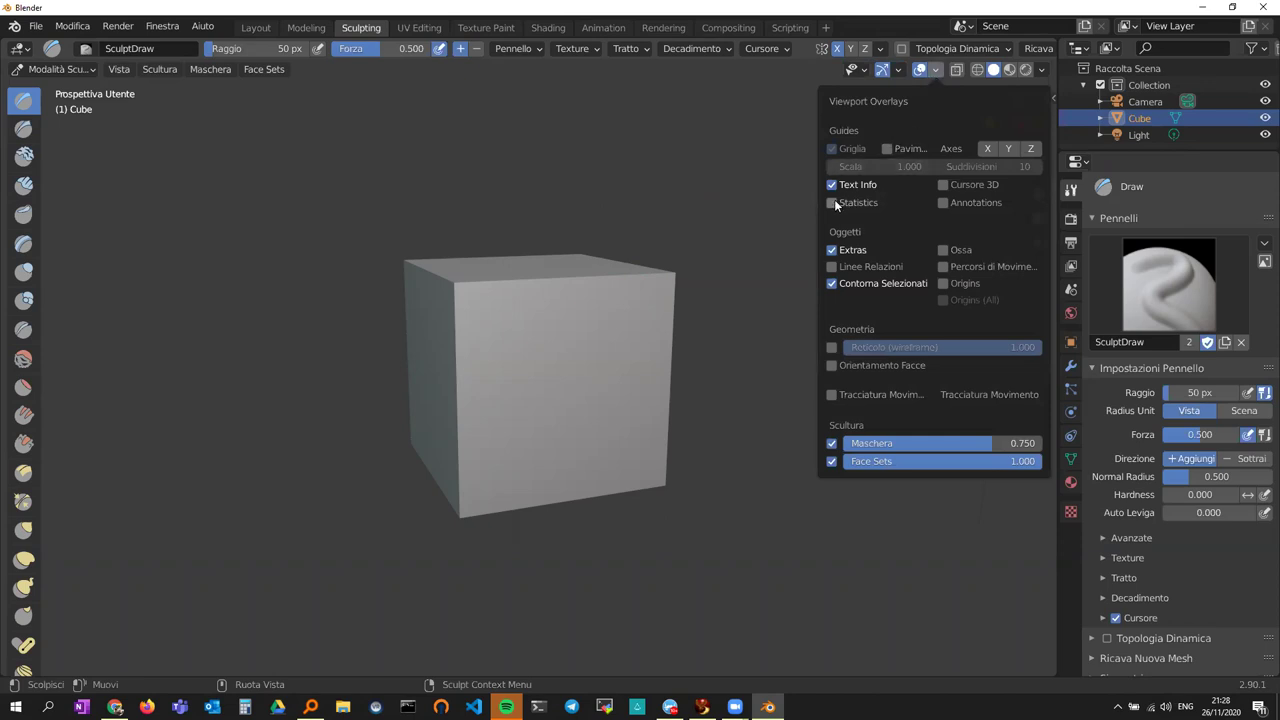
left_click(900, 72)
left_click(933, 71)
left_click(933, 71)
left_click(831, 203)
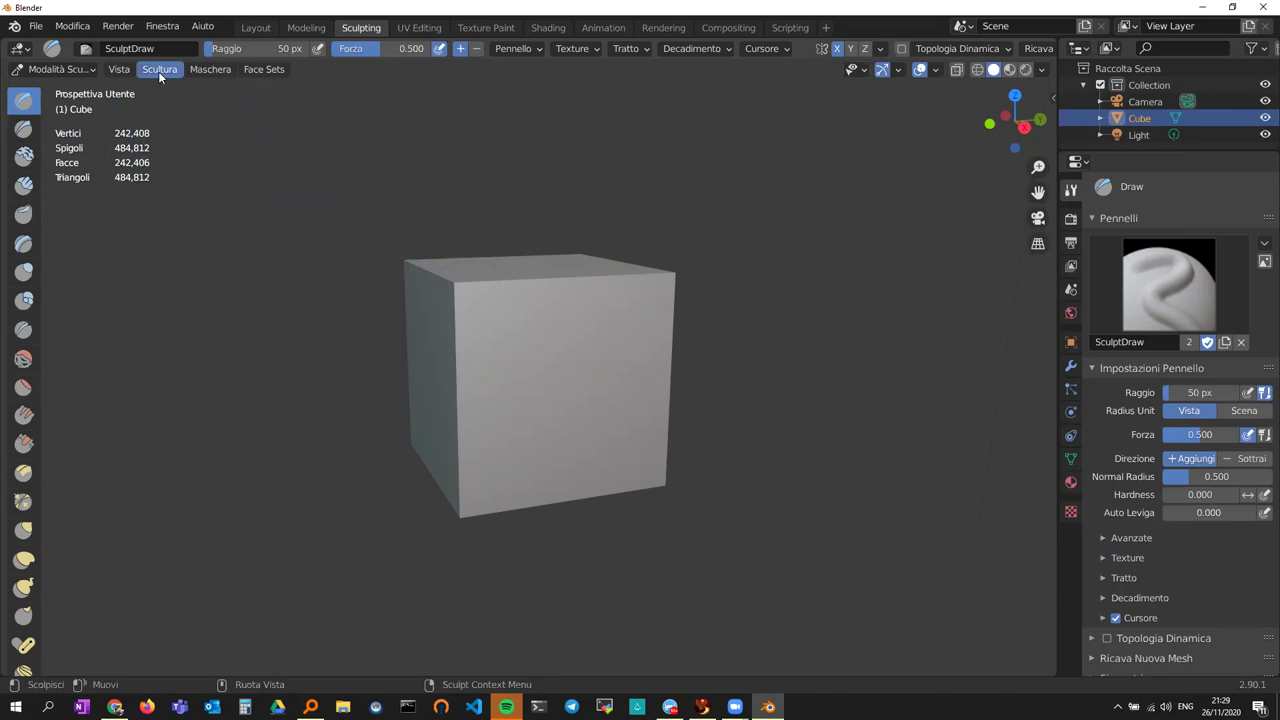
- Put the remeshed cube in Edit Mode and zoom in to inspect its dense vertex grid
left_click(92, 71)
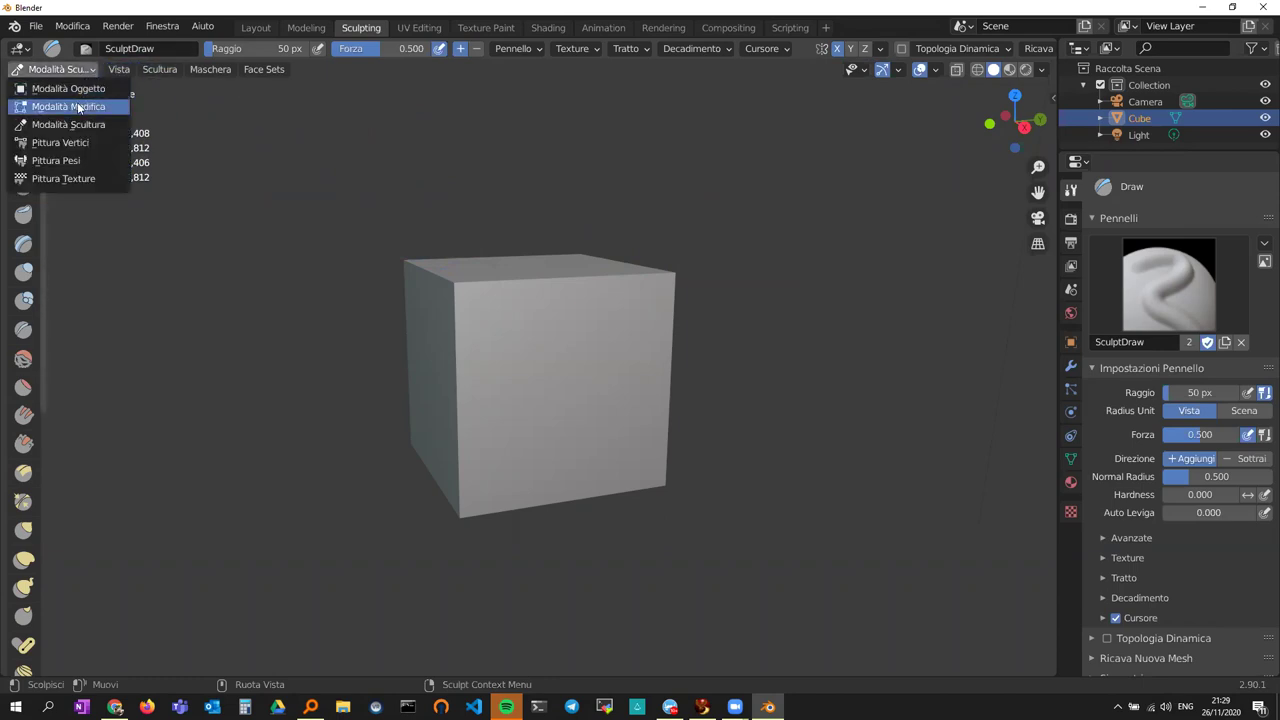
left_click(79, 107)
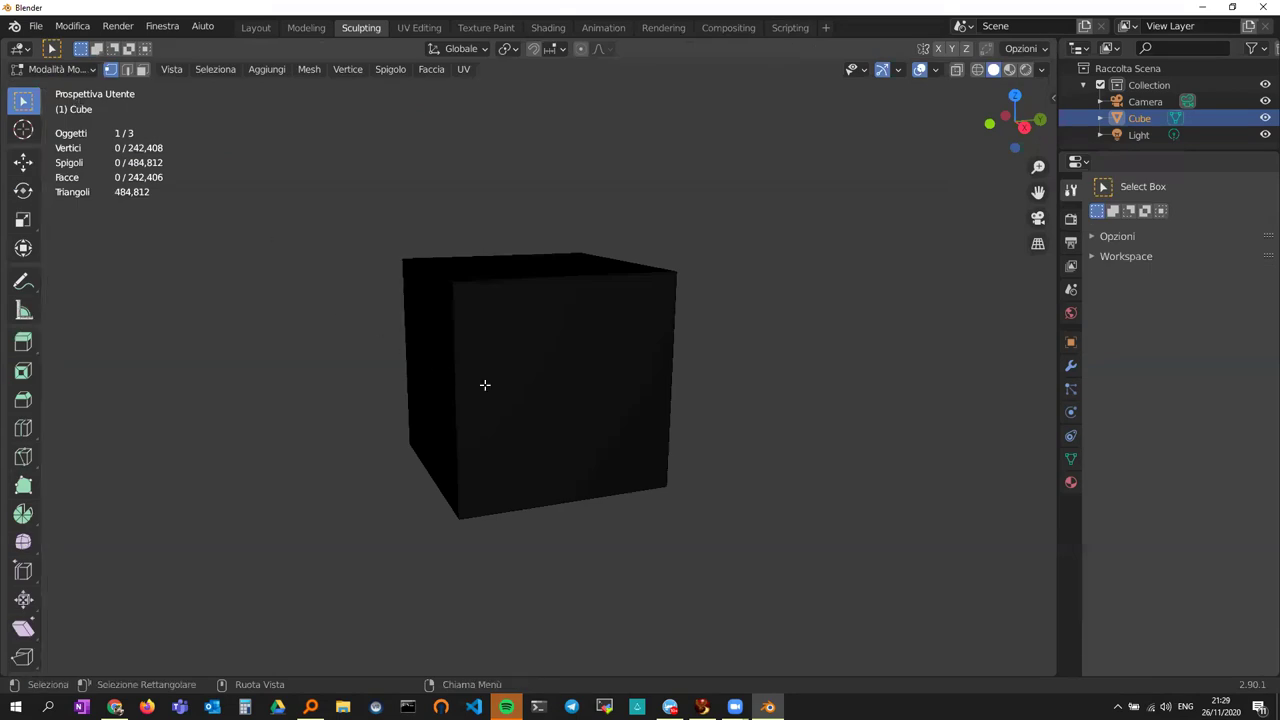
scroll(484, 384, "up", 4)
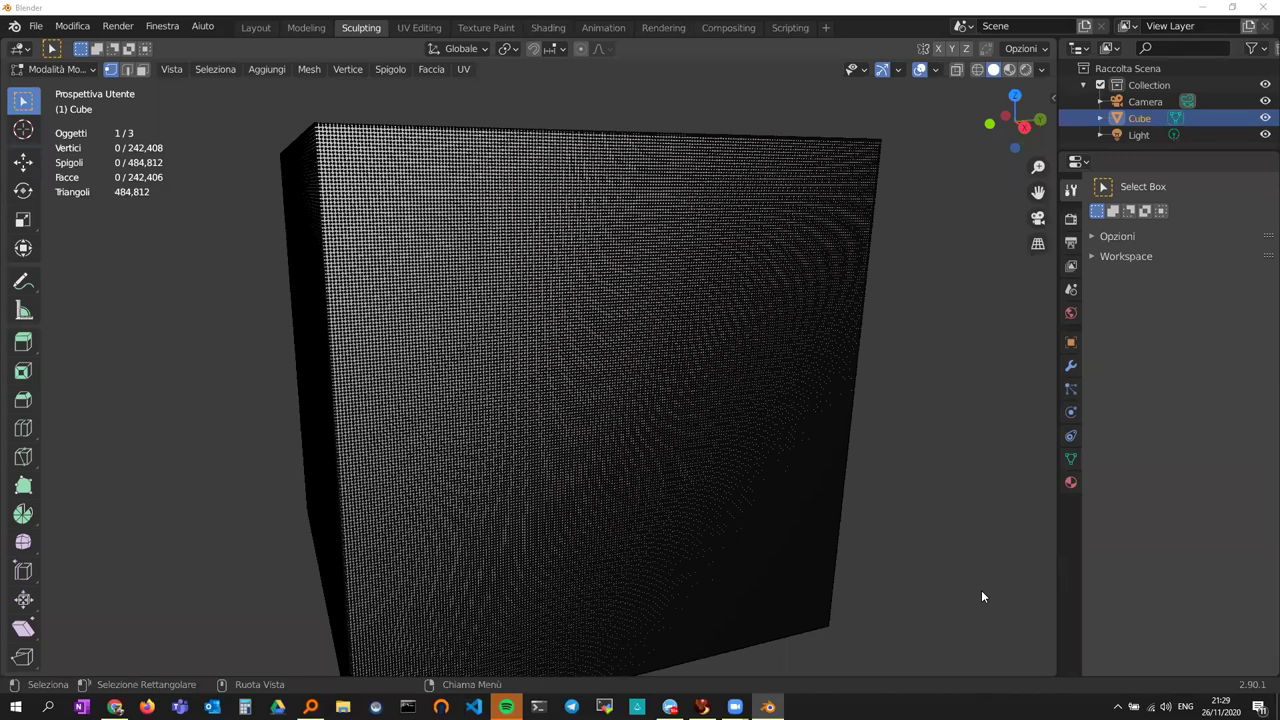
scroll(687, 230, "down", 3)
mouse_move(666, 229)
middle_mouse_down()
mouse_move(563, 277)
mouse_move(613, 264)
middle_mouse_up()
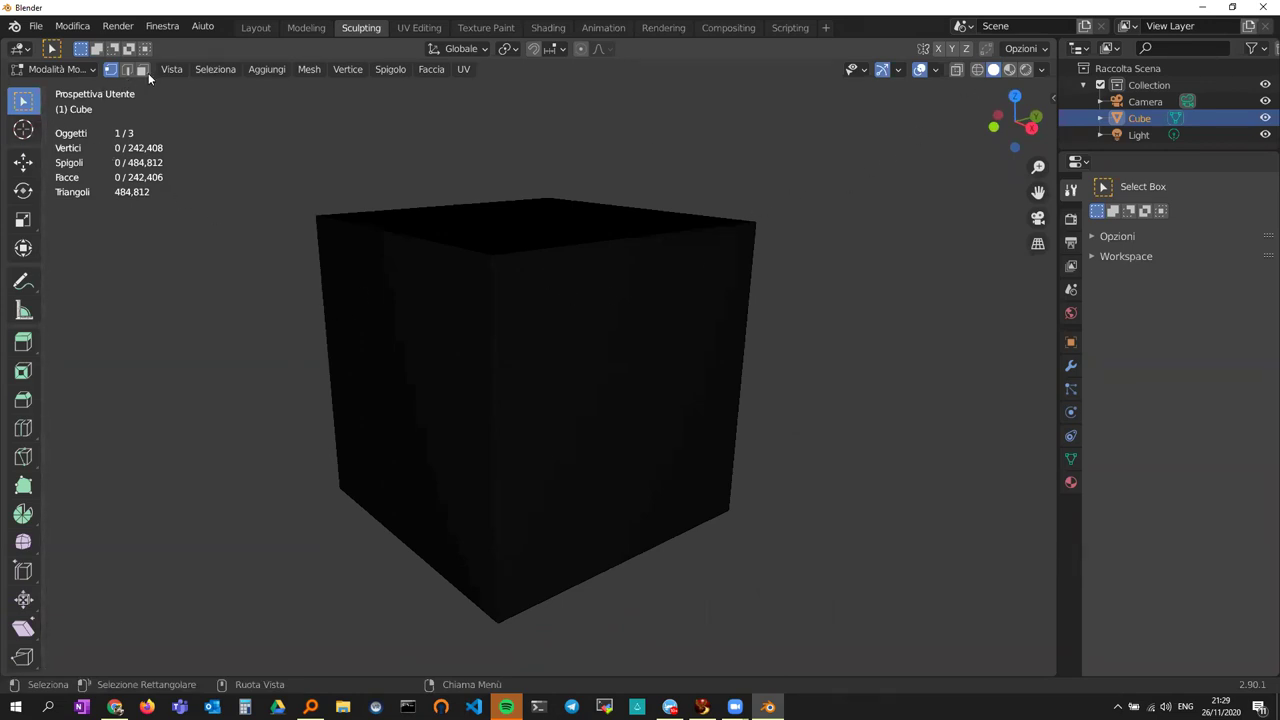
- Return the cube to Sculpt Mode and set viewport shading to MatCap, showing the matcap library
left_click(94, 68)
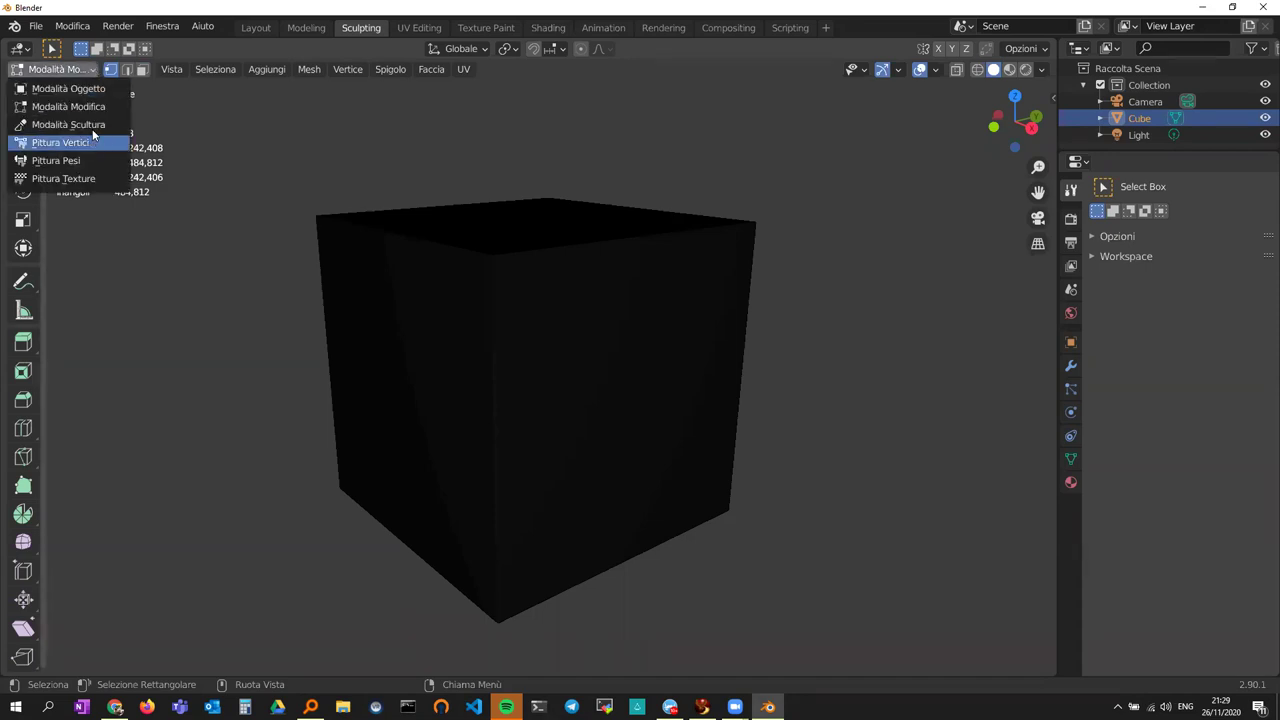
left_click(94, 124)
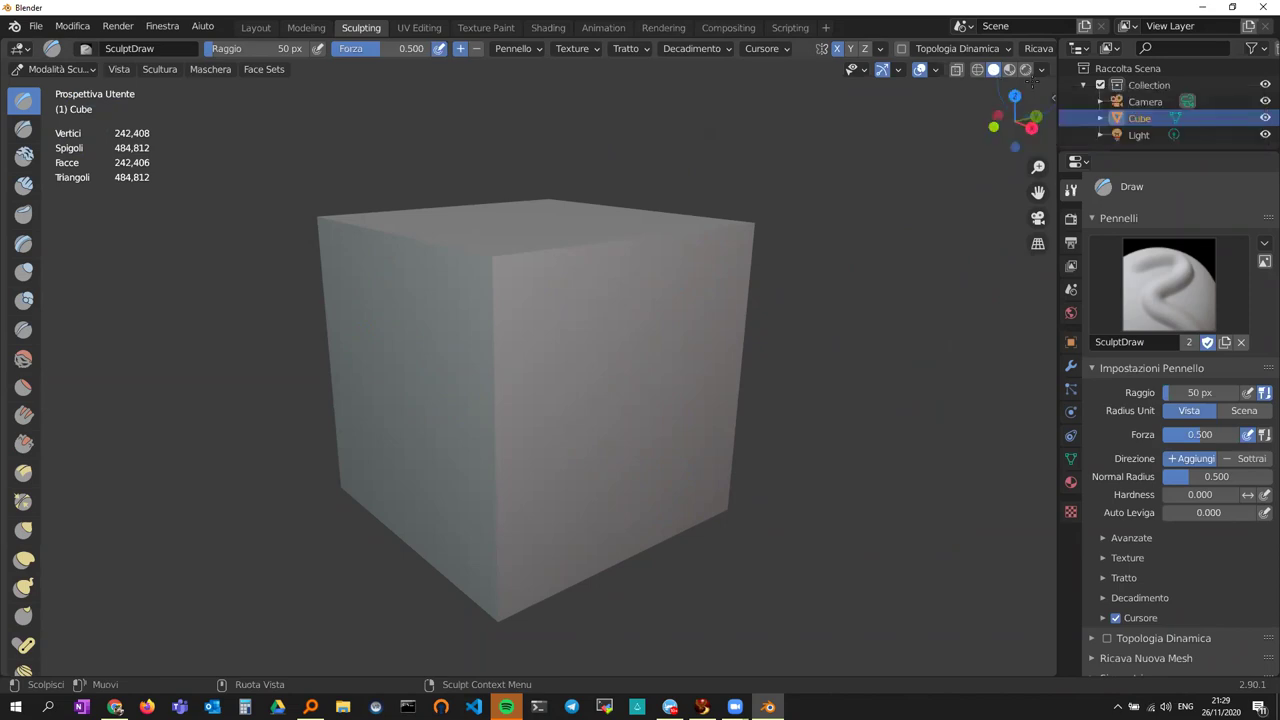
left_click(1042, 70)
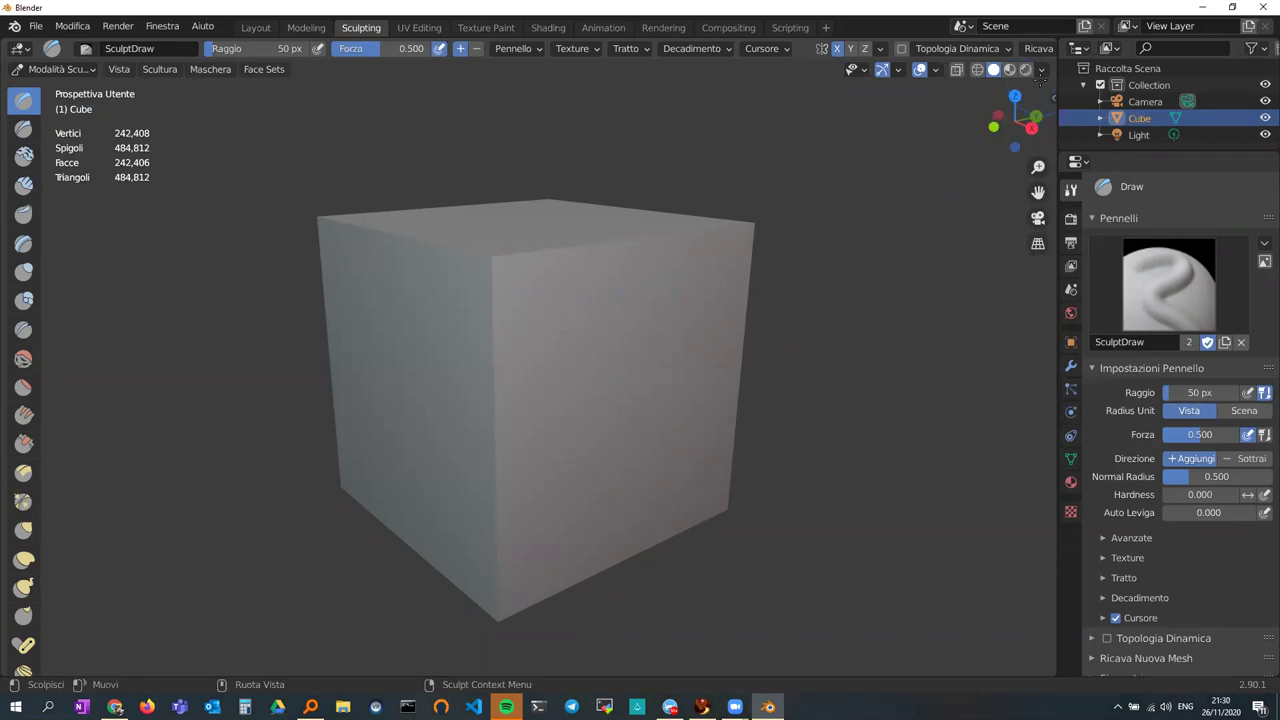
left_click(1041, 71)
left_click(1017, 188)
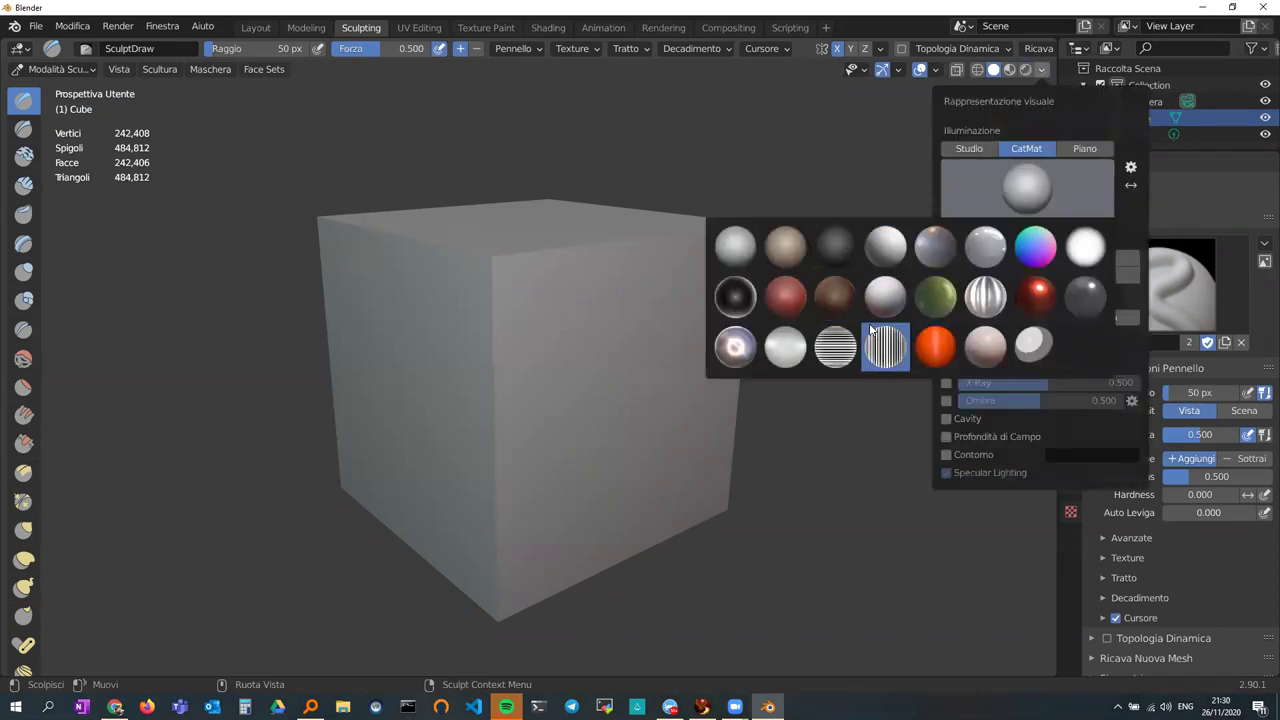
- Try the clay_brown and dark brown matcaps, then shade the cube with the light beige matcap
left_click(792, 253)
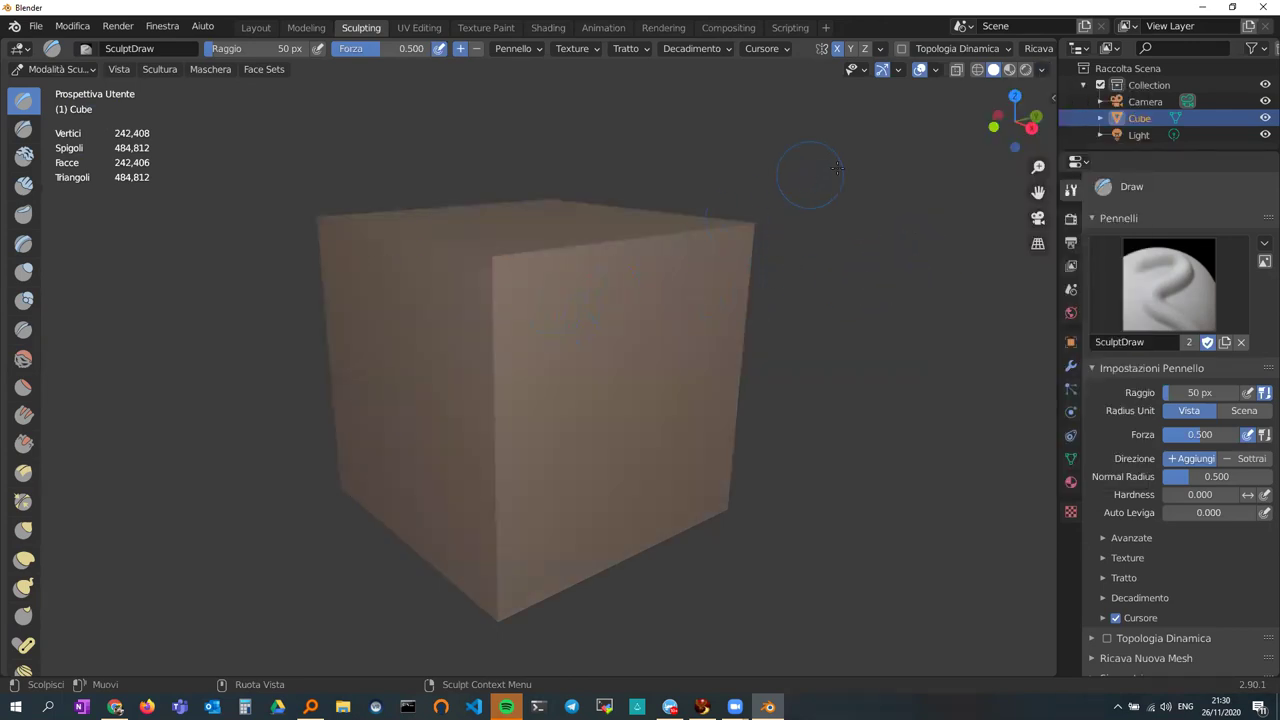
left_click(938, 73)
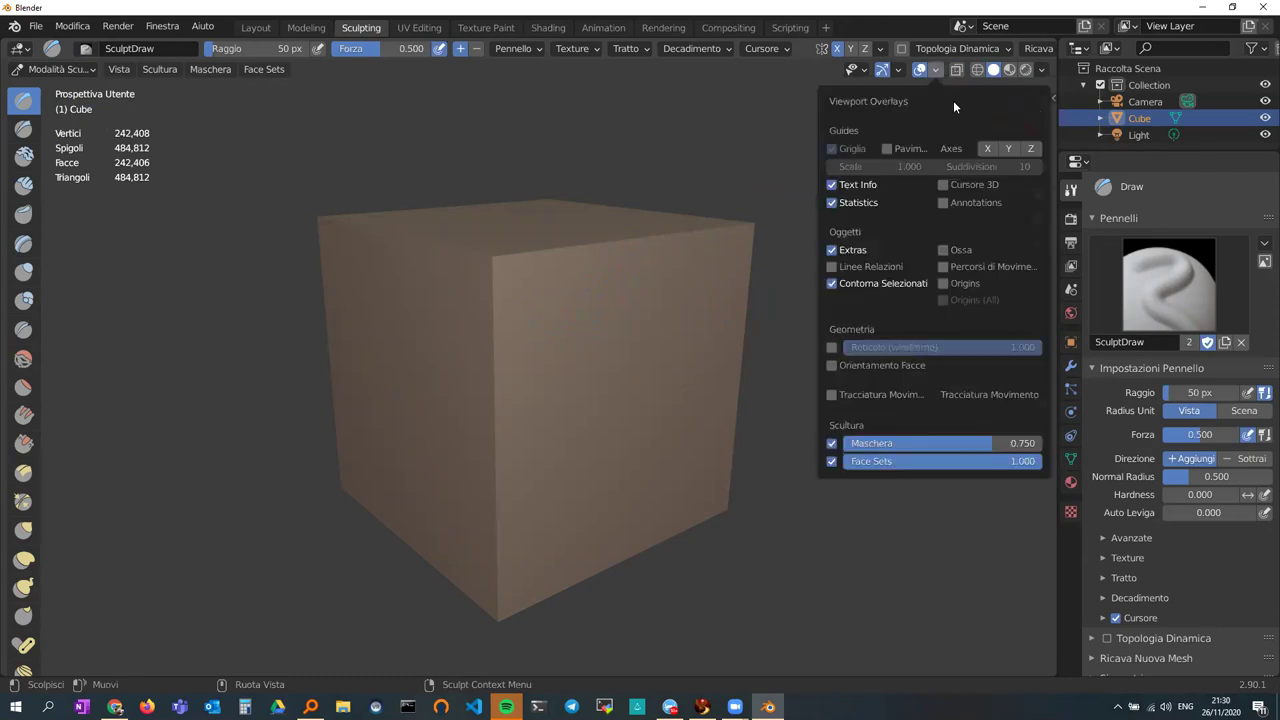
left_click(1041, 69)
left_click(1006, 186)
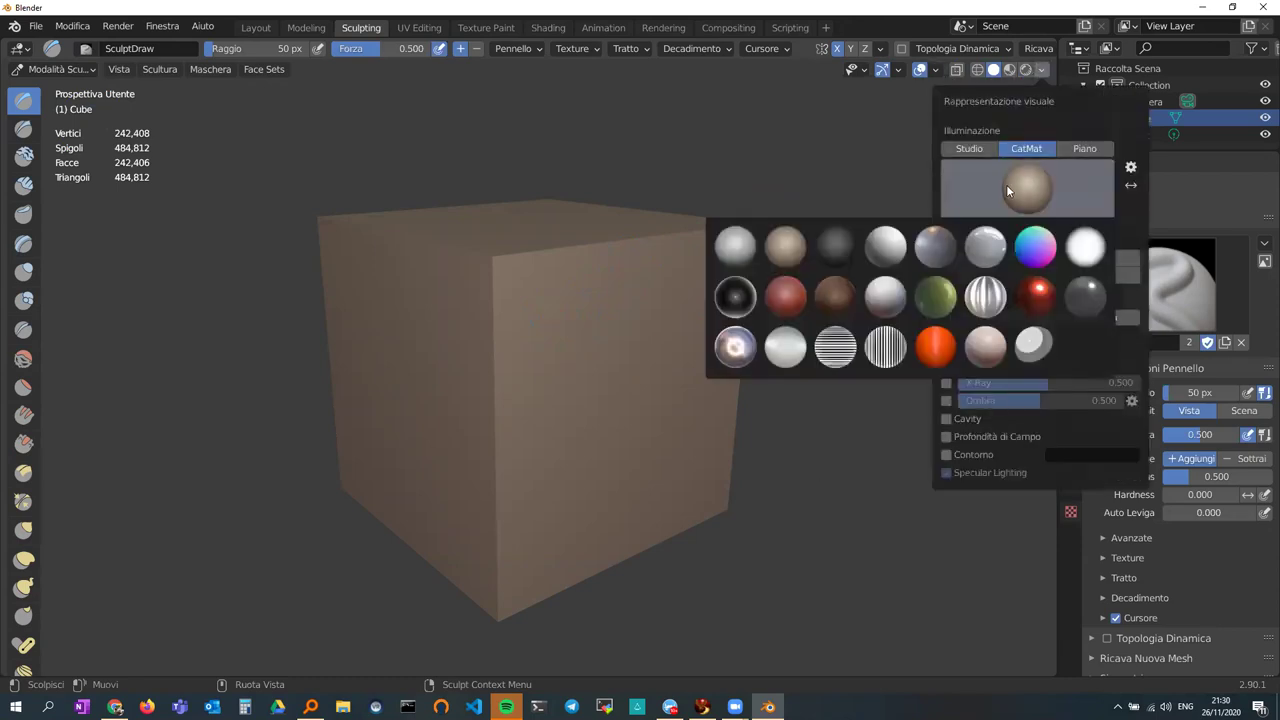
left_click(834, 296)
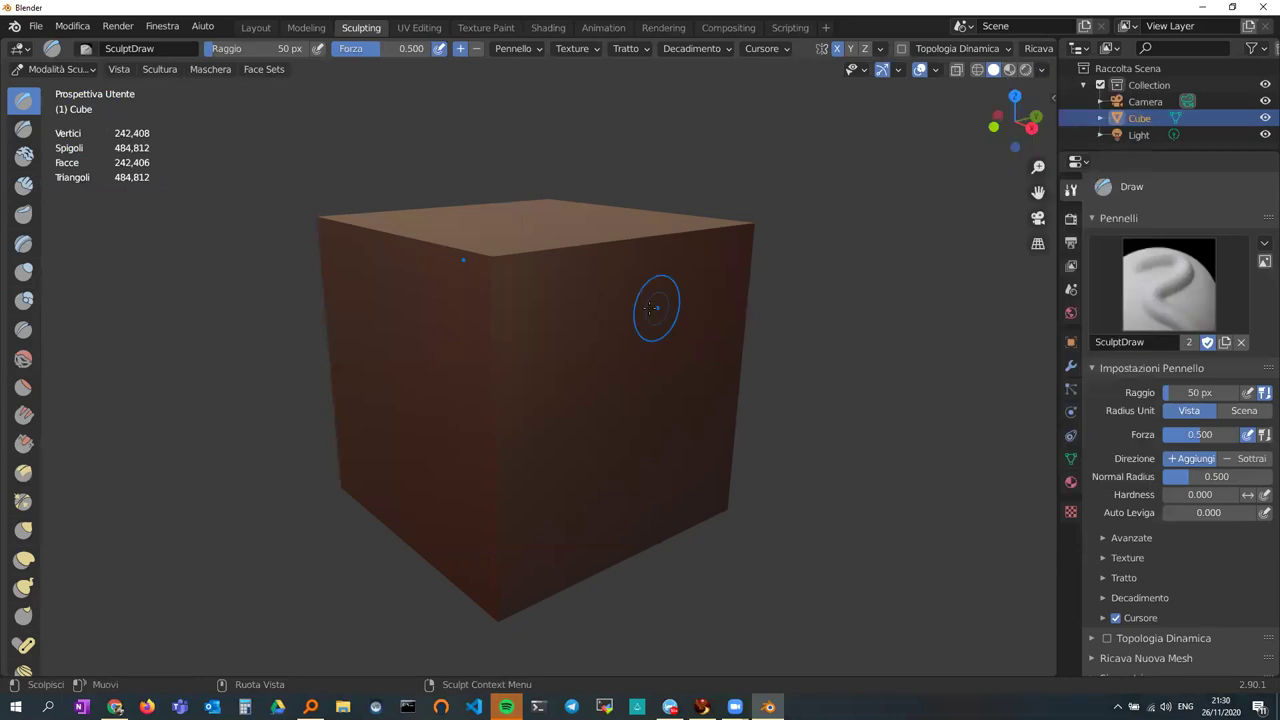
mouse_move(586, 280)
middle_mouse_down()
mouse_move(763, 279)
mouse_move(643, 305)
middle_mouse_up()
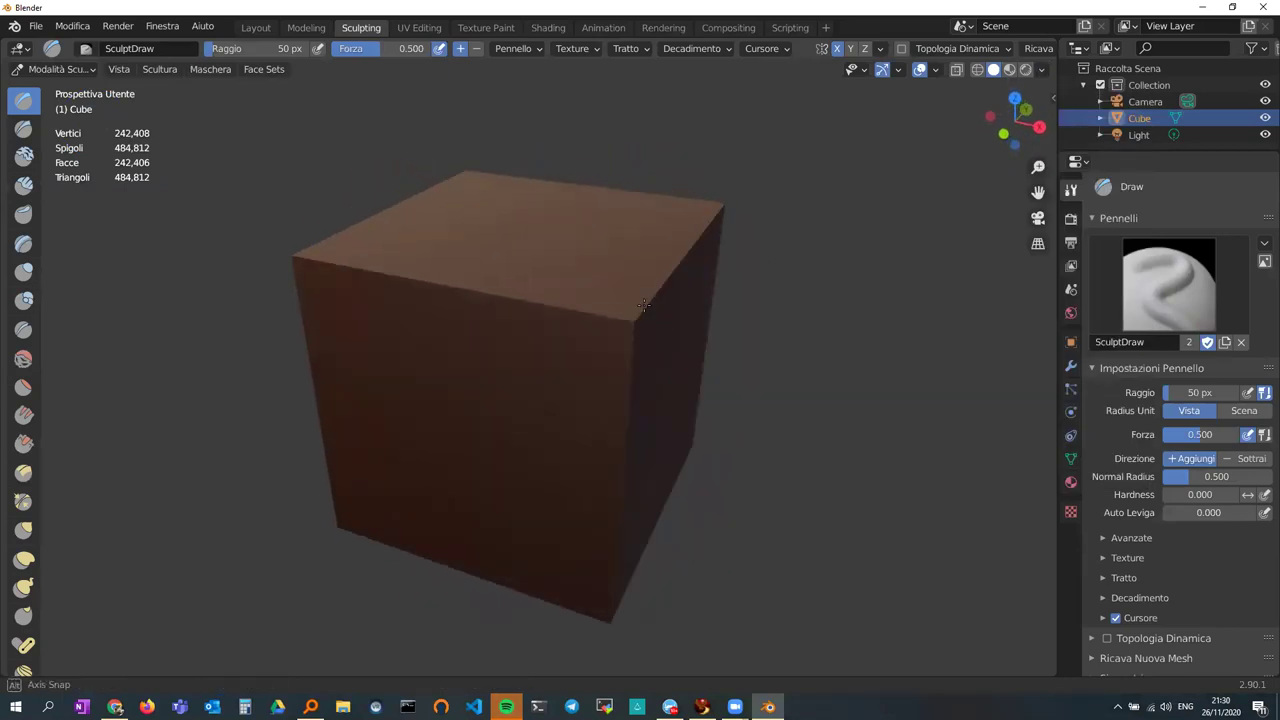
left_click(1041, 68)
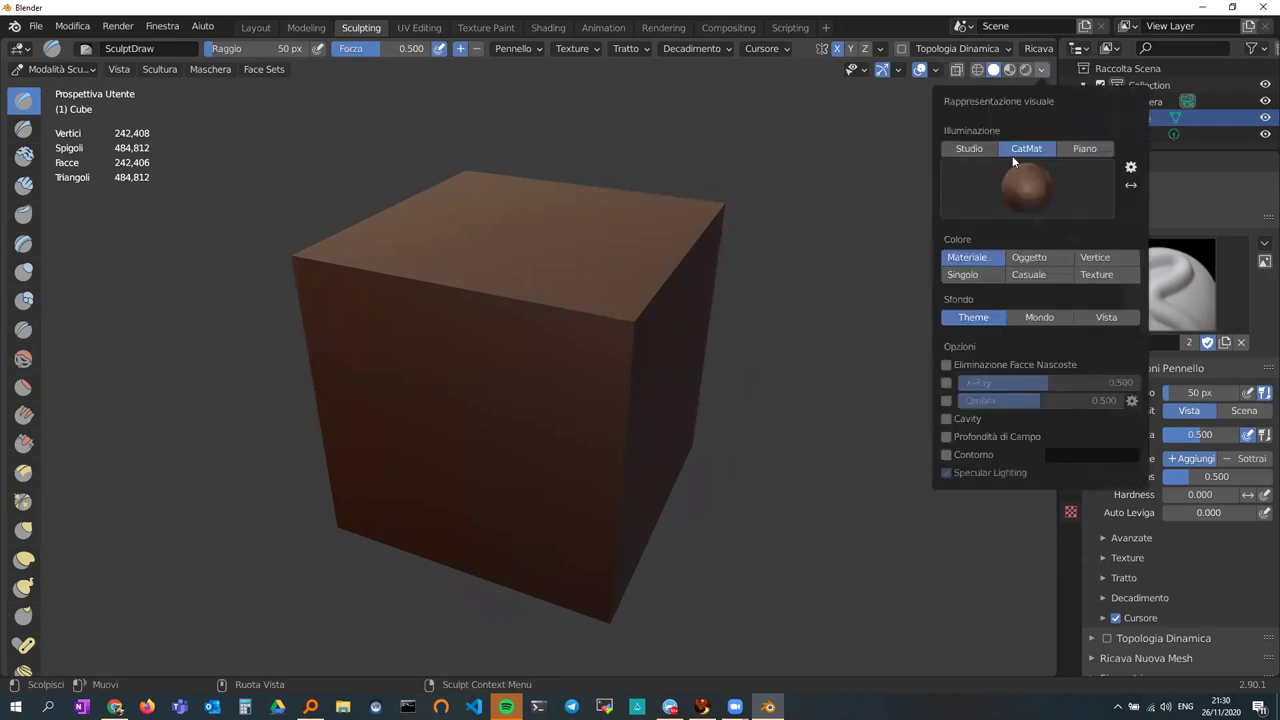
left_click(1018, 180)
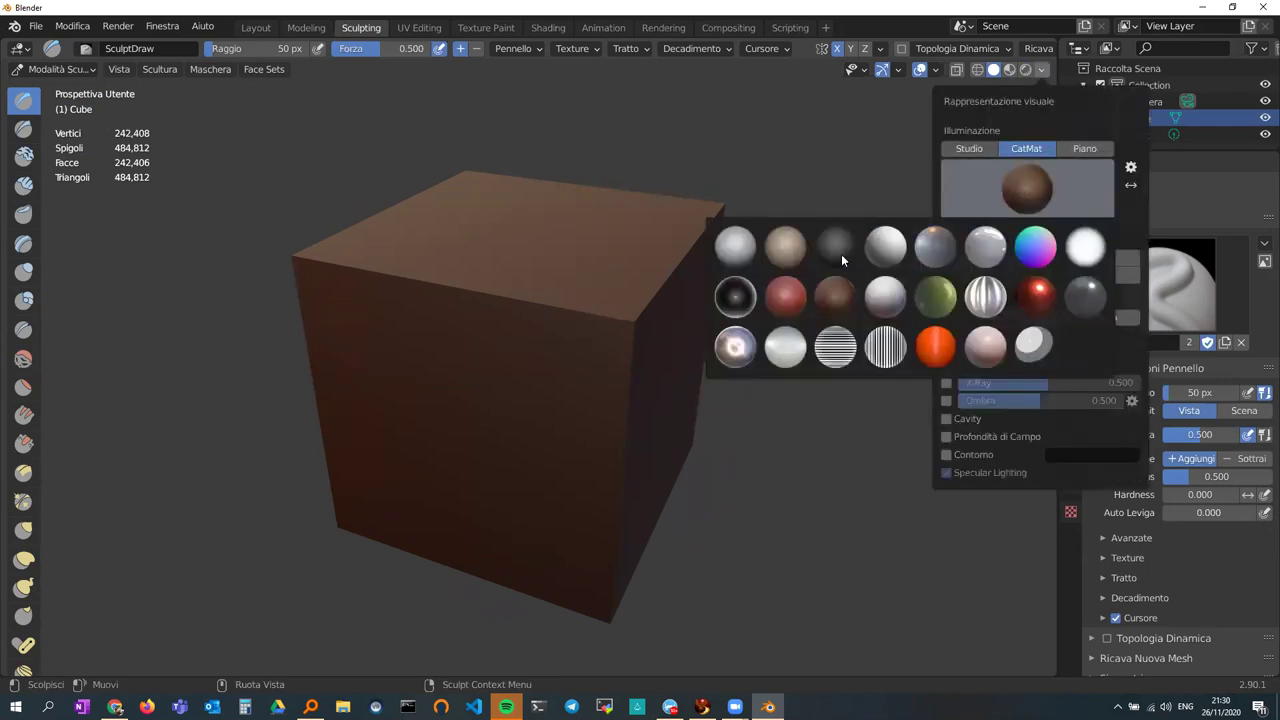
left_click(790, 256)
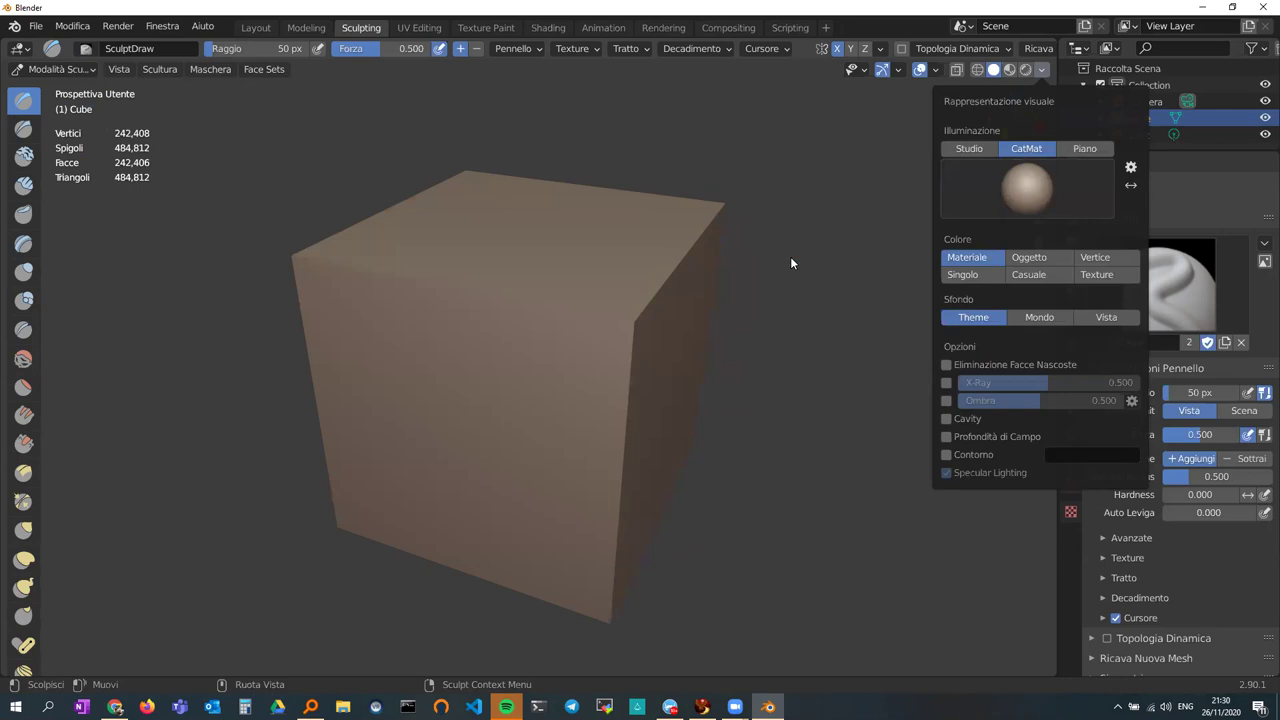
- Snap the view to look straight at the cube's front face
middle_click_drag(589, 317, 651, 277, "alt")
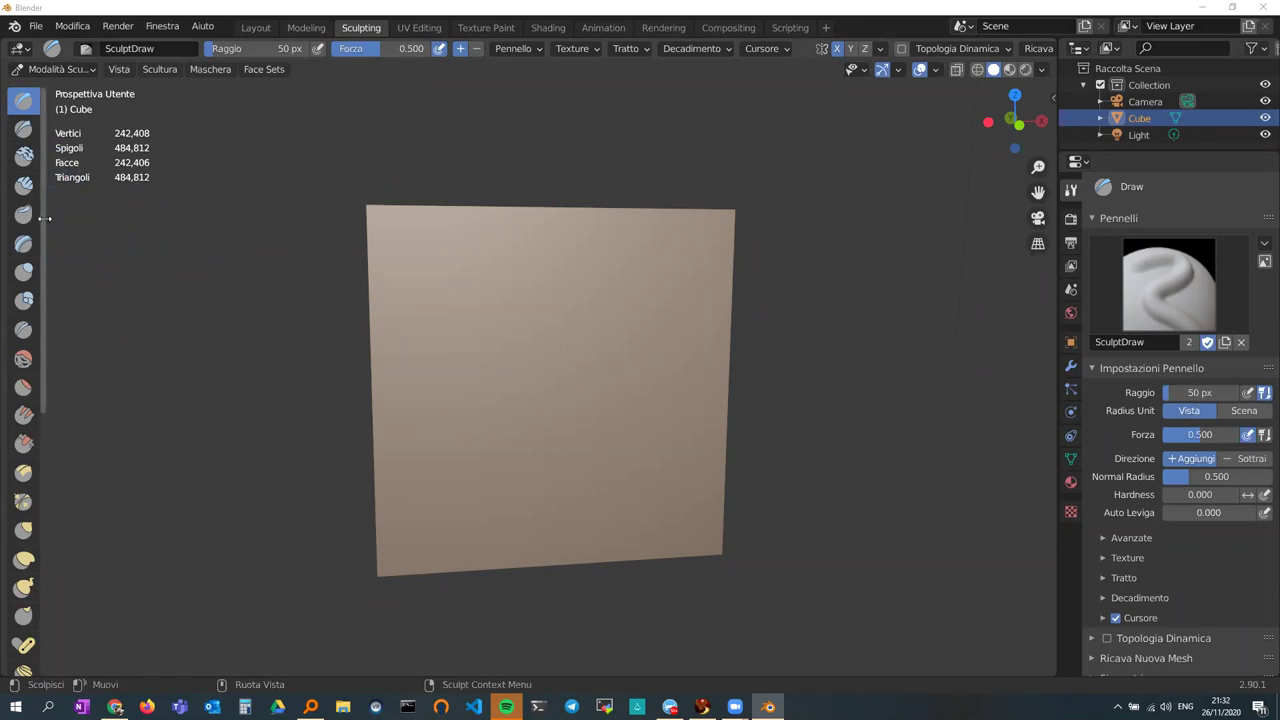
- Widen the left brush toolbar until each sculpt brush, Draw through Pose, shows its name
left_click_drag(44, 218, 68, 218)
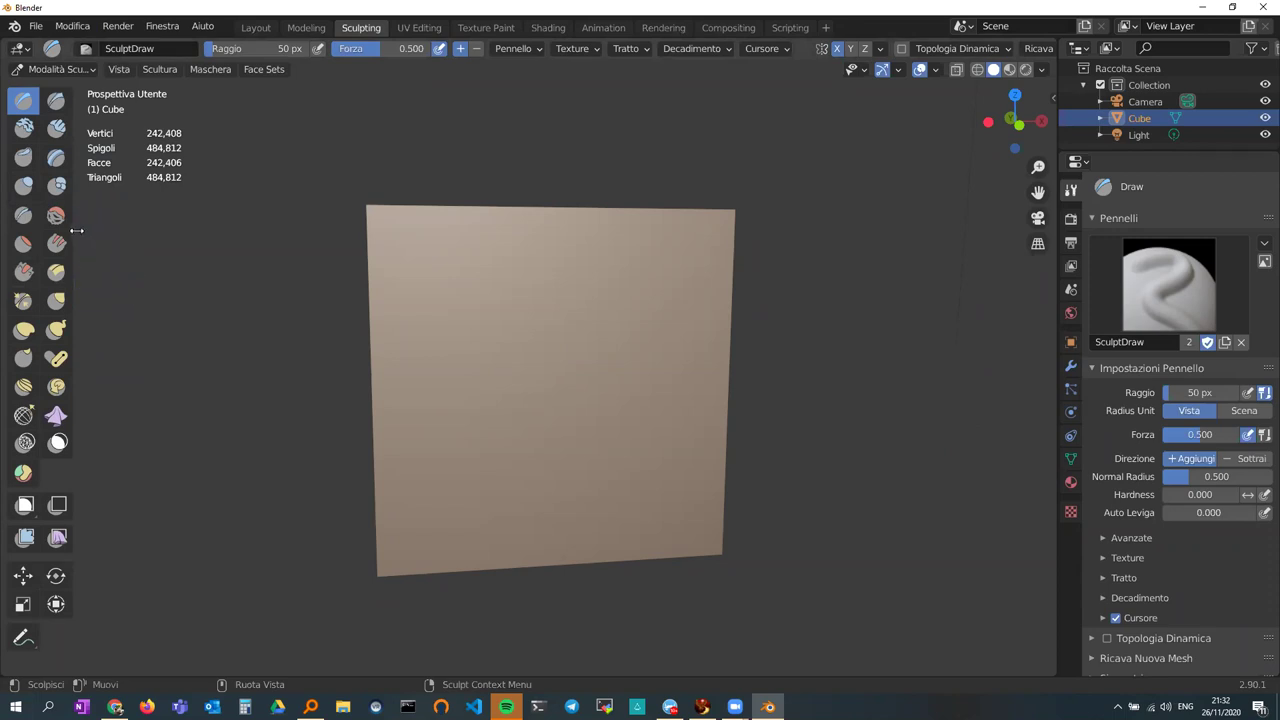
left_click_drag(79, 228, 161, 230)
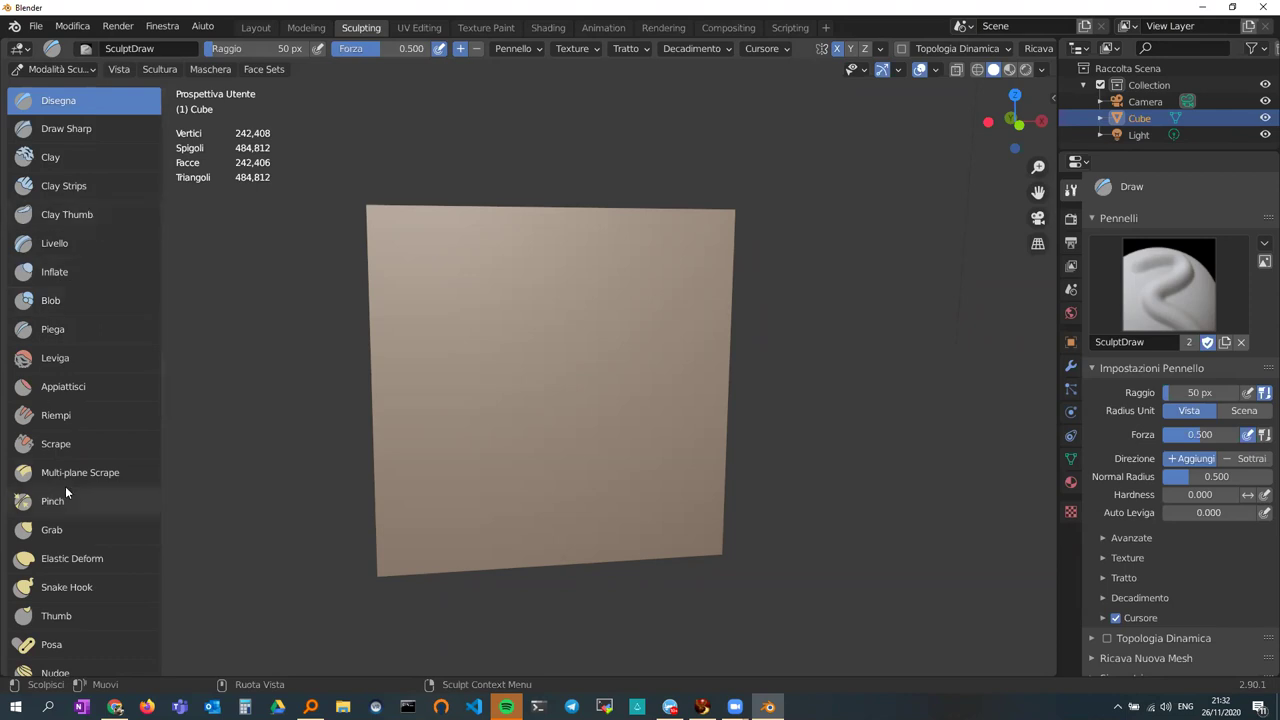
scroll(62, 482, "down", 2)
scroll(55, 478, "down", 3)
scroll(53, 472, "down", 3)
scroll(53, 472, "down", 2)
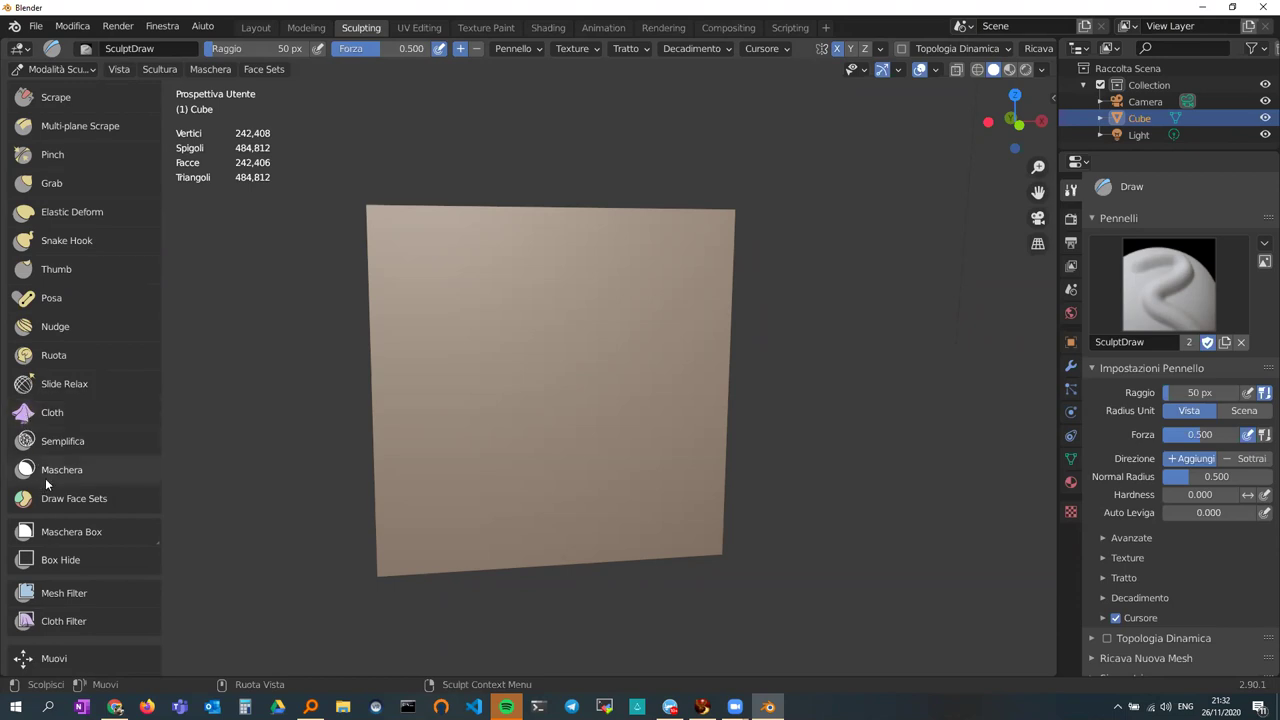
scroll(81, 527, "down", 1)
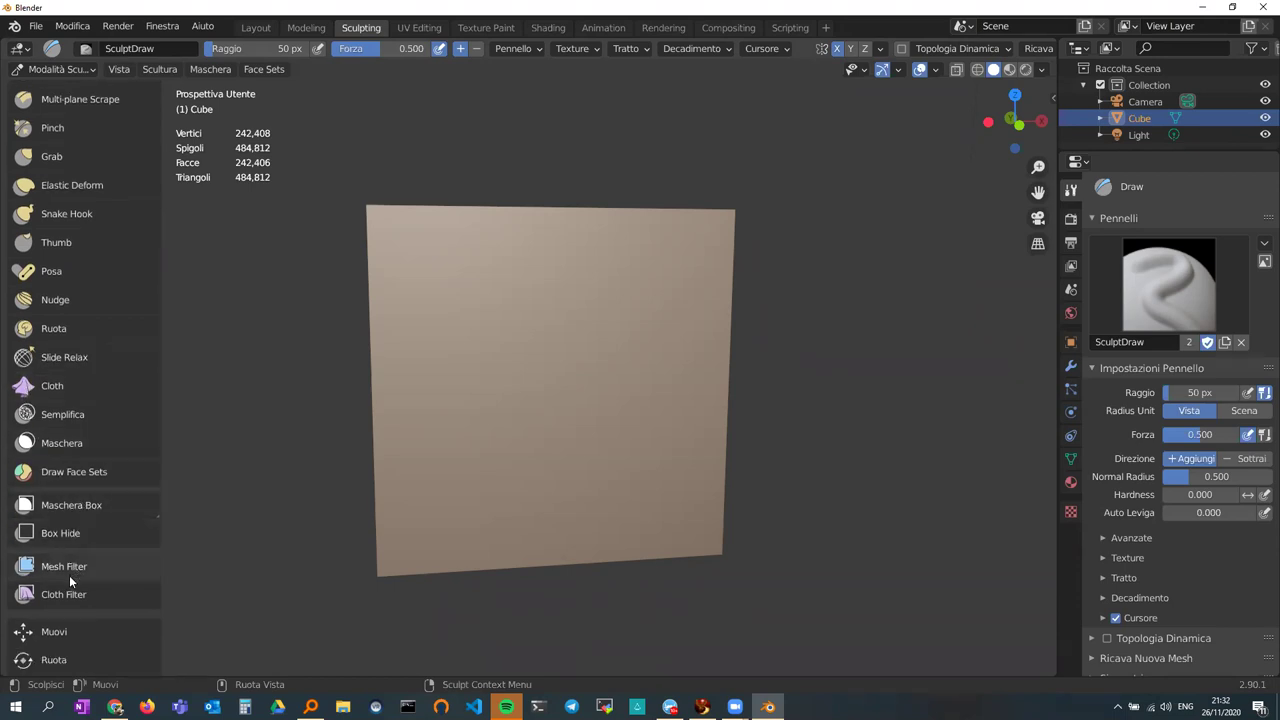
scroll(30, 595, "down", 1)
scroll(40, 595, "down", 1)
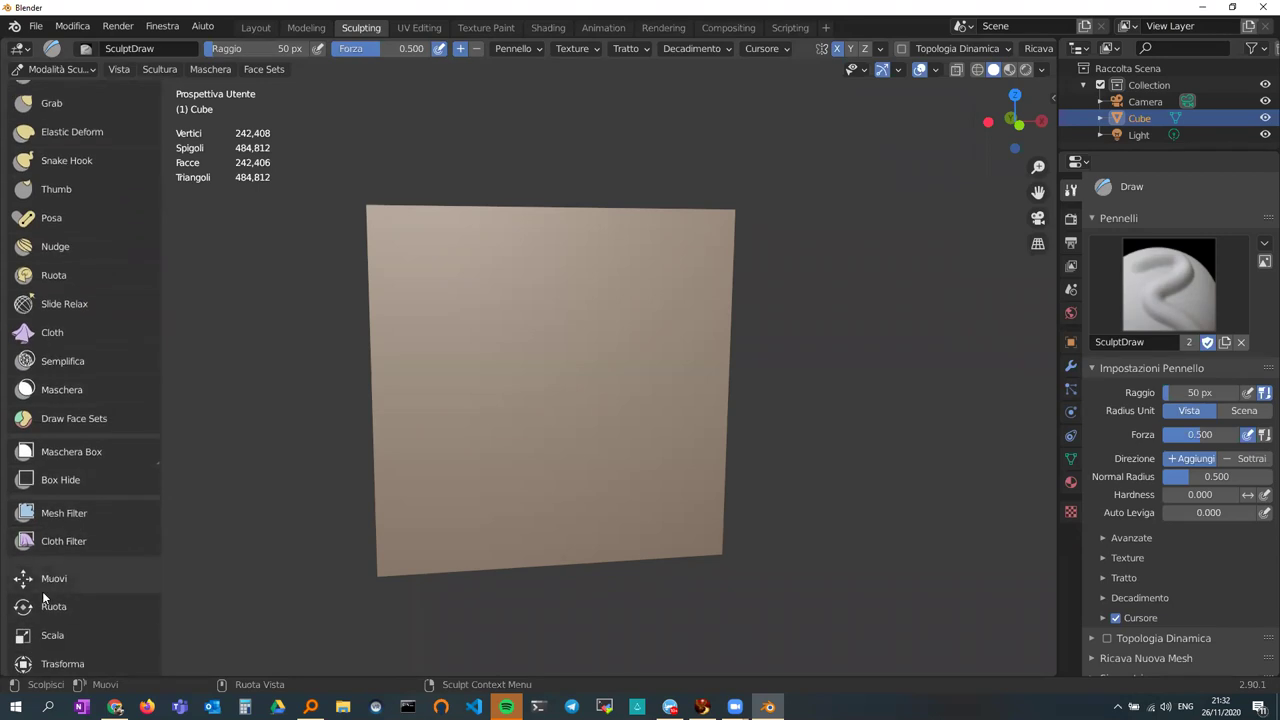
scroll(44, 590, "down", 2)
scroll(44, 590, "up", 5)
scroll(44, 590, "up", 1)
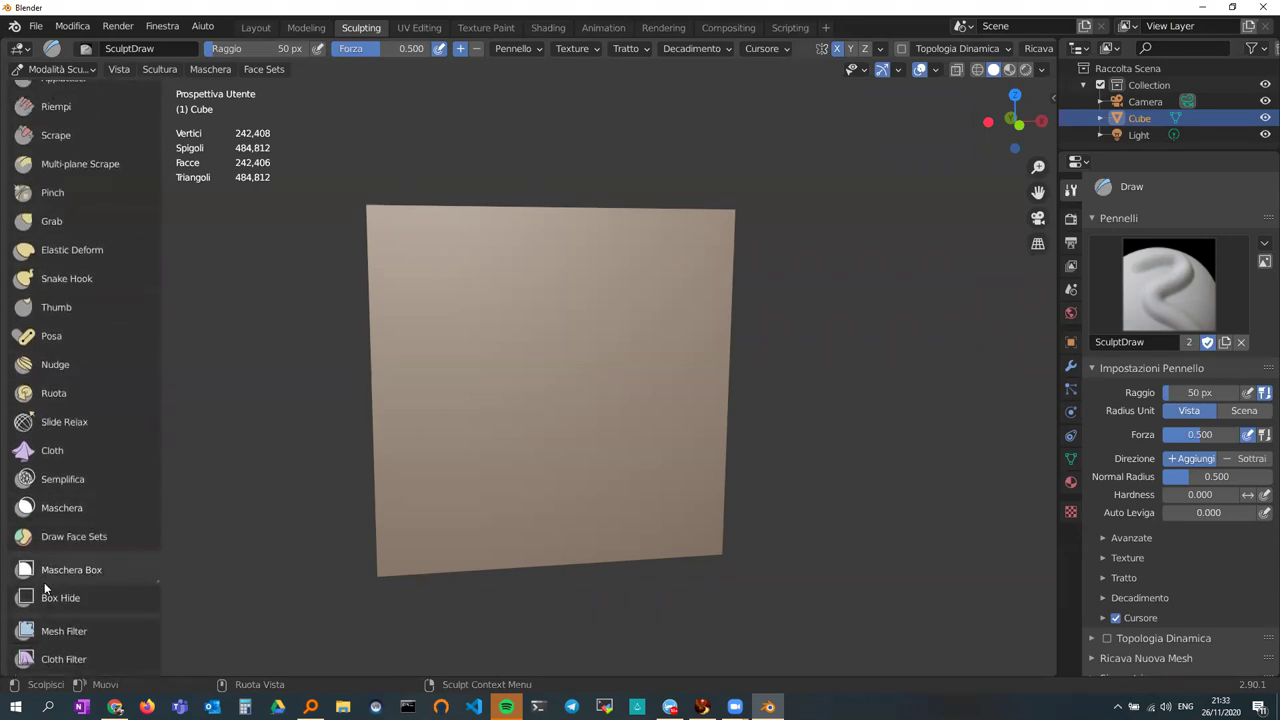
scroll(48, 441, "up", 1)
scroll(48, 441, "up", 2)
scroll(48, 441, "up", 2)
scroll(48, 440, "up", 3)
scroll(48, 439, "up", 1)
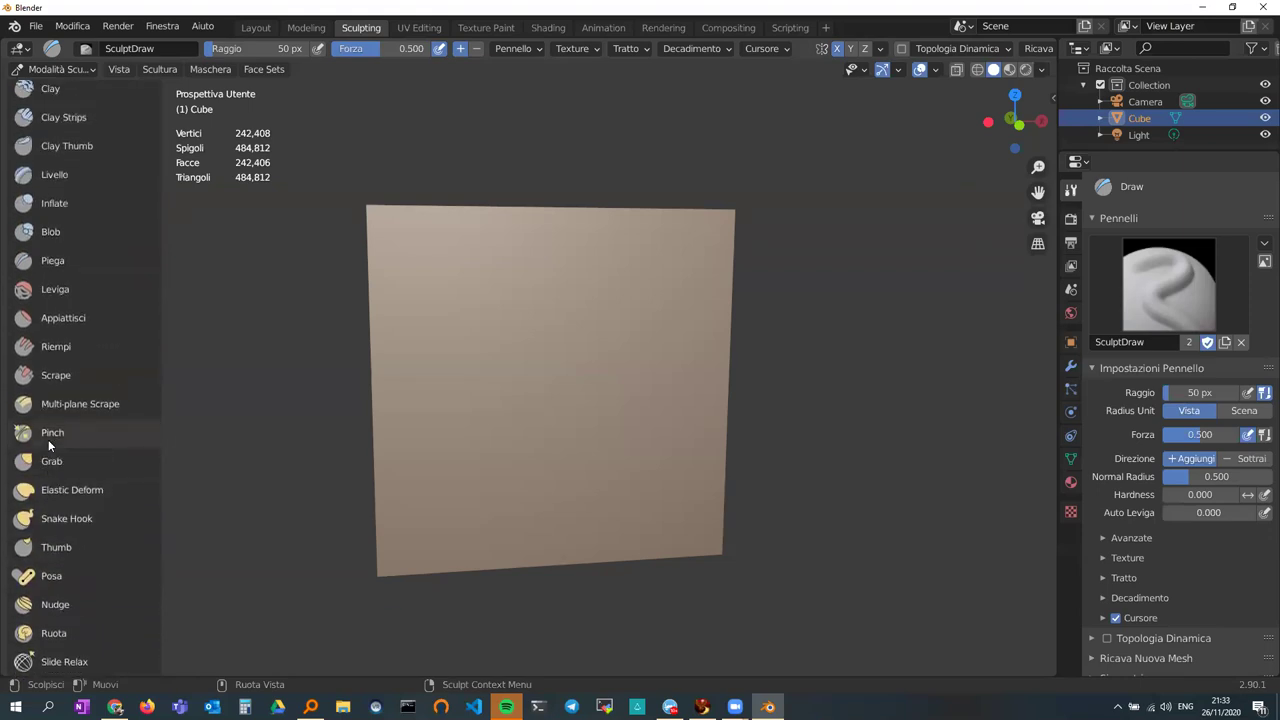
scroll(48, 439, "up", 2)
scroll(48, 439, "up", 1)
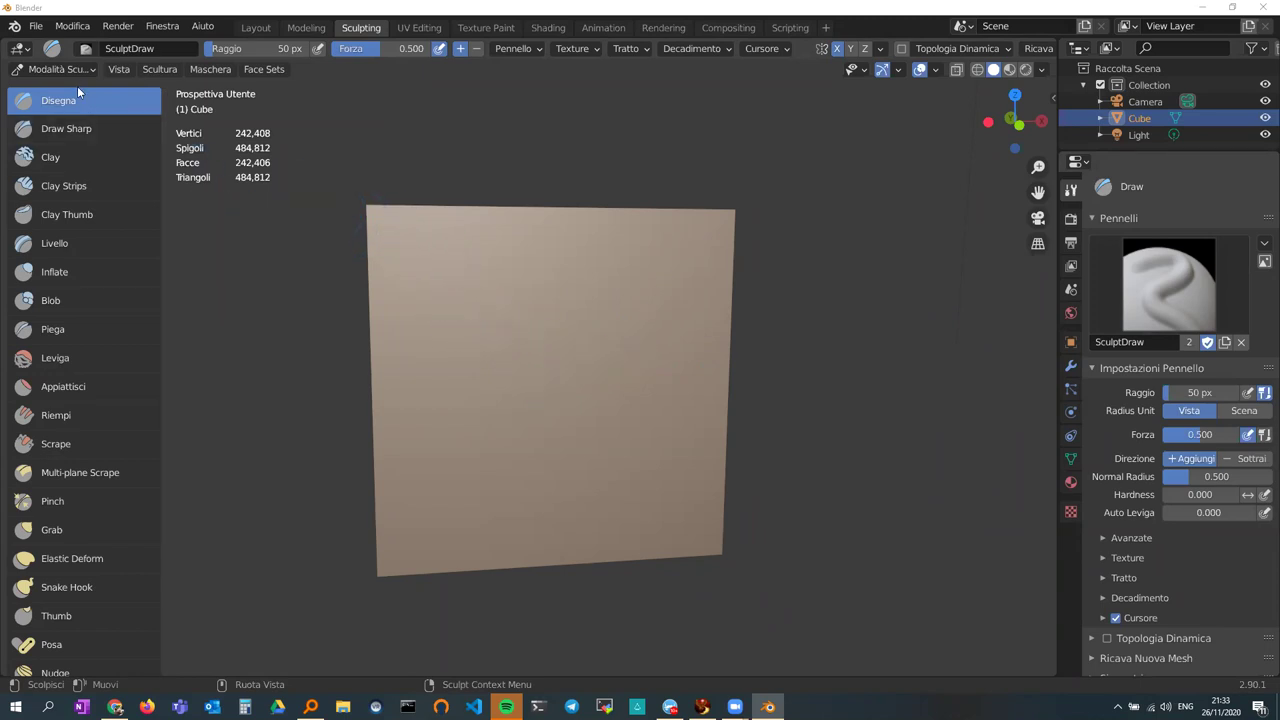
- Raise a horizontal ridge across the upper front face with two Draw brush strokes
middle_click_drag(579, 313, 570, 335)
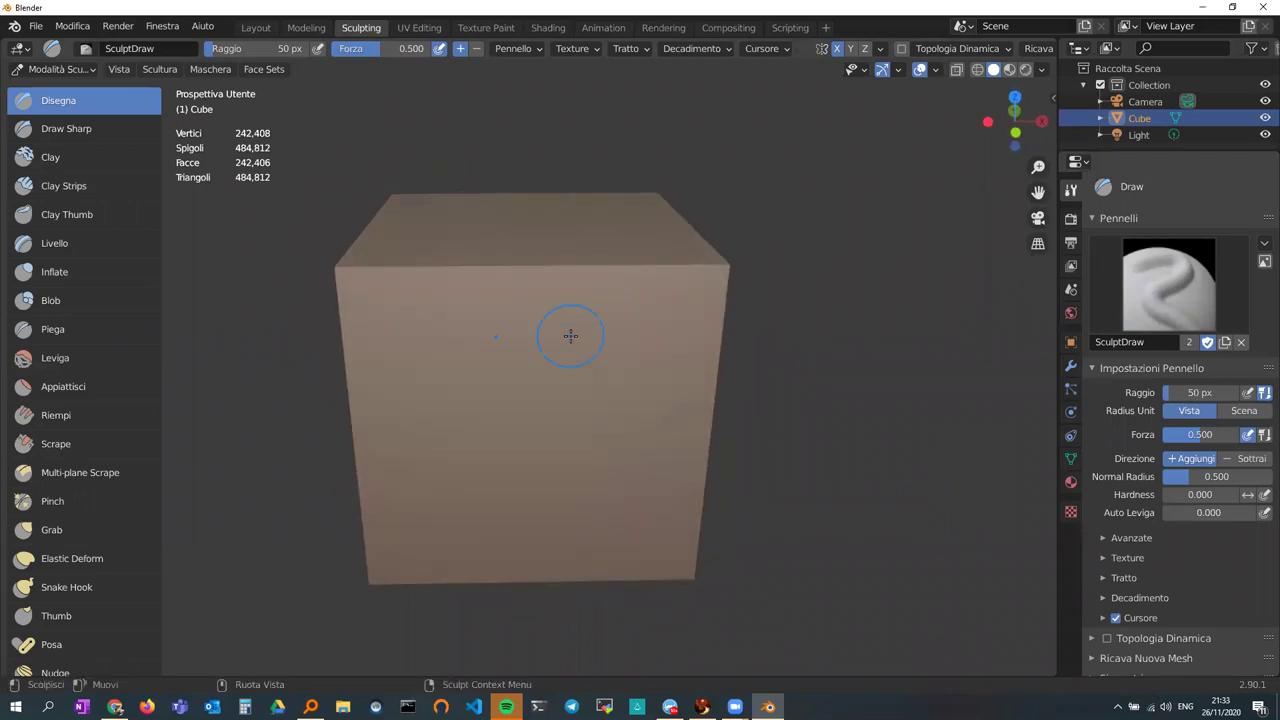
left_click_drag(377, 323, 540, 330)
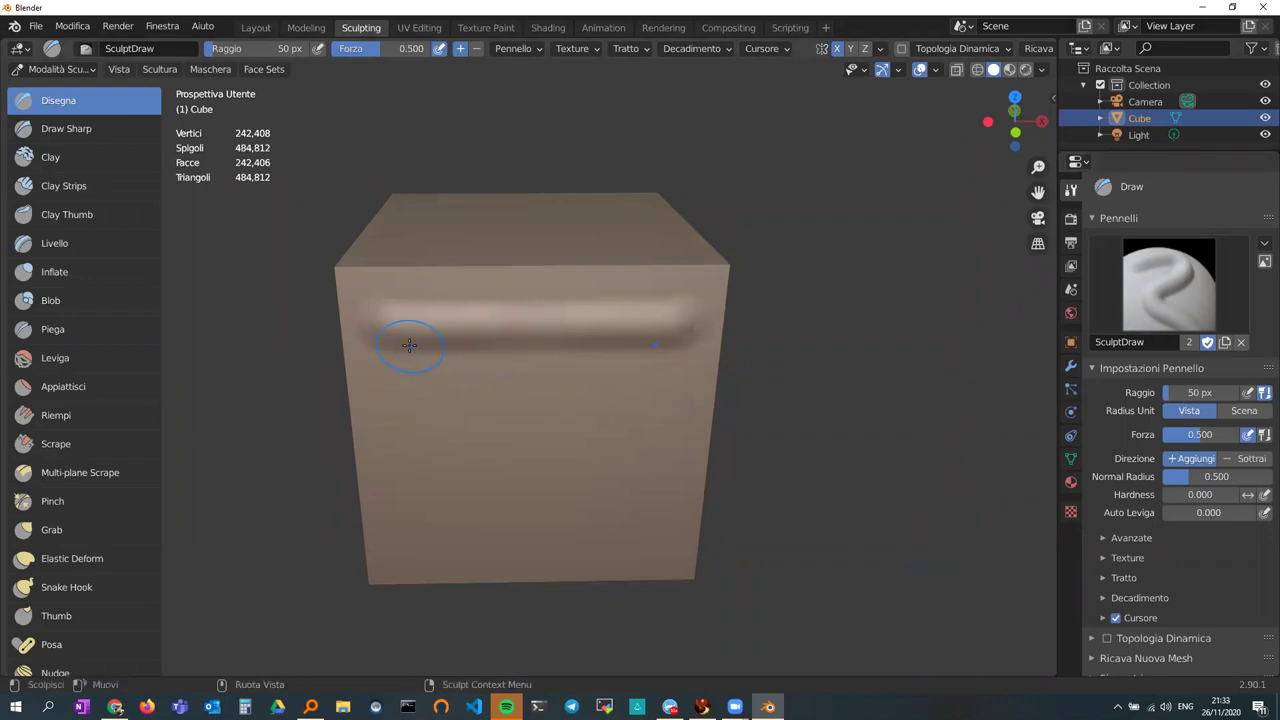
middle_click_drag(528, 395, 532, 415)
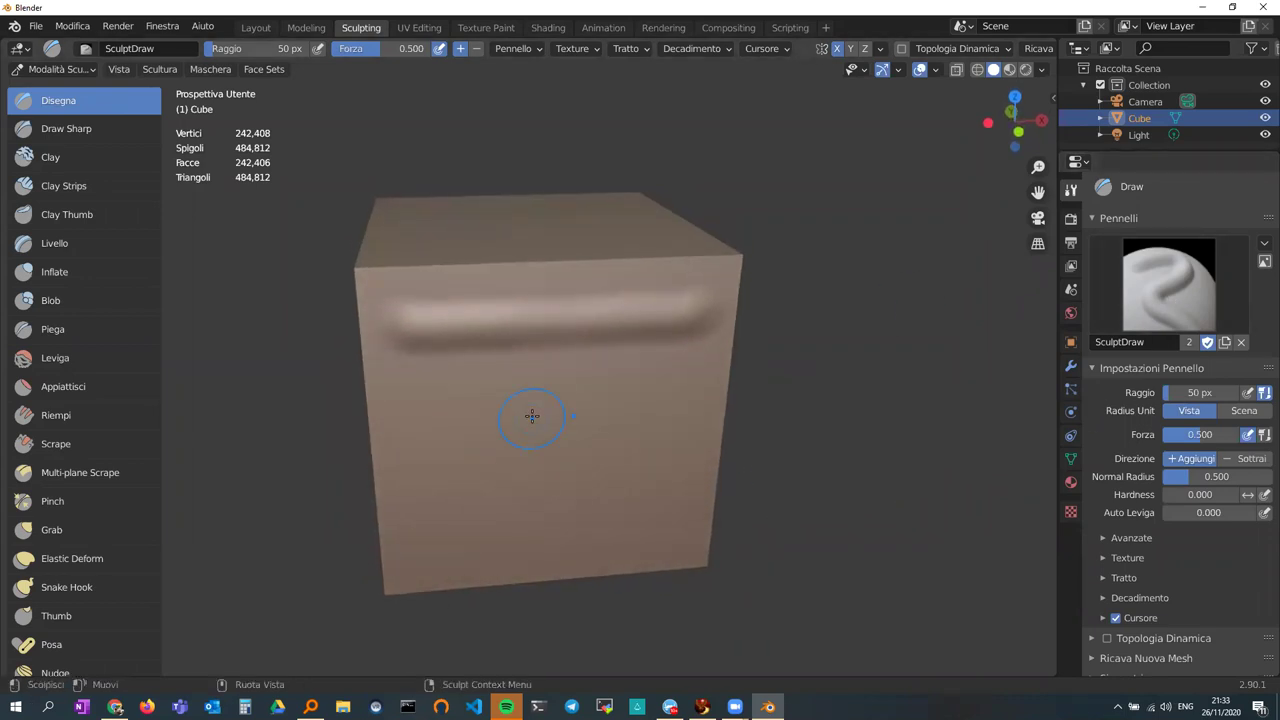
mouse_move(466, 397)
middle_mouse_down()
mouse_move(540, 394)
mouse_move(420, 380)
middle_mouse_up()
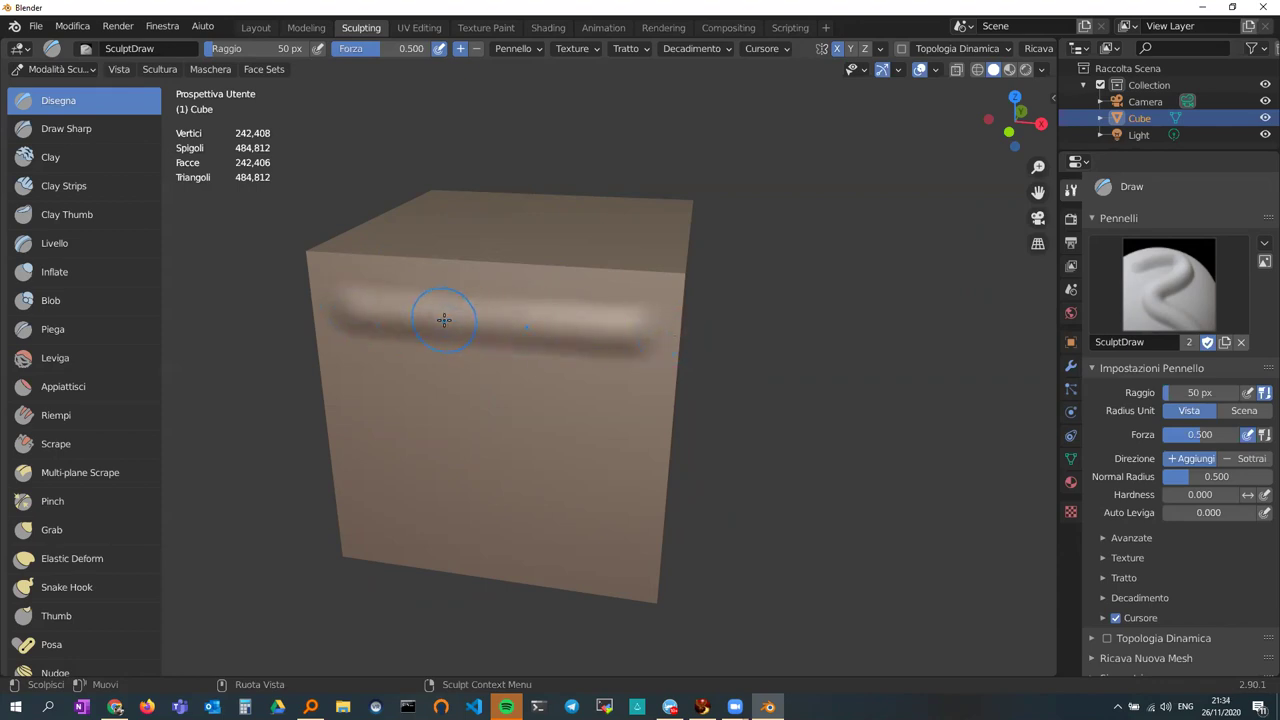
left_click_drag(444, 320, 686, 320)
- Carve a sharp horizontal groove below the ridge using the Draw Sharp brush
left_click(65, 130)
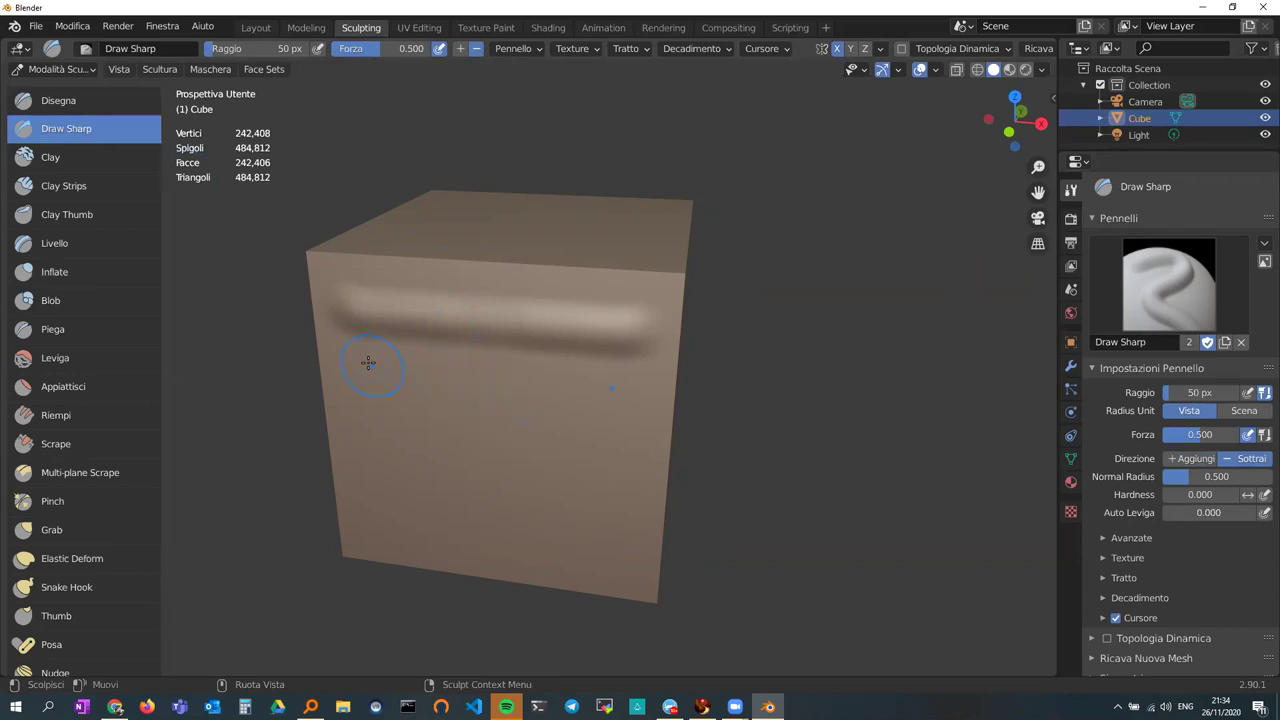
left_click_drag(359, 362, 506, 377)
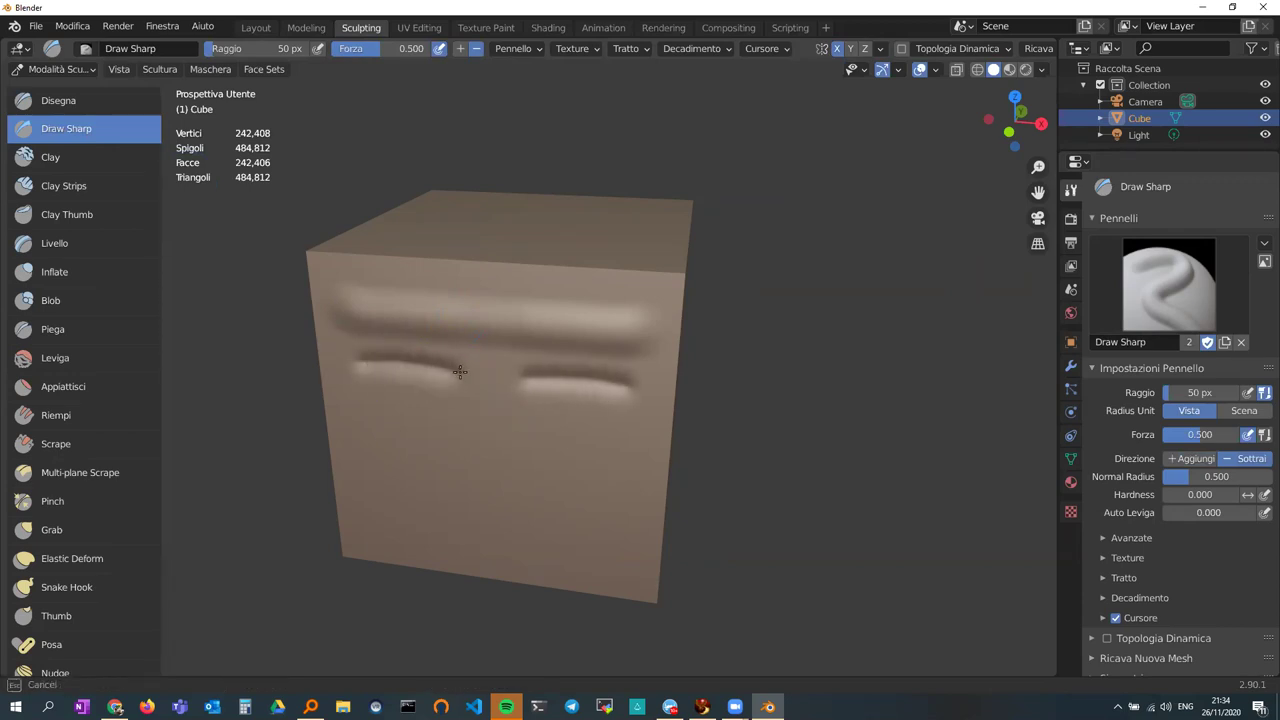
middle_click_drag(534, 491, 471, 377)
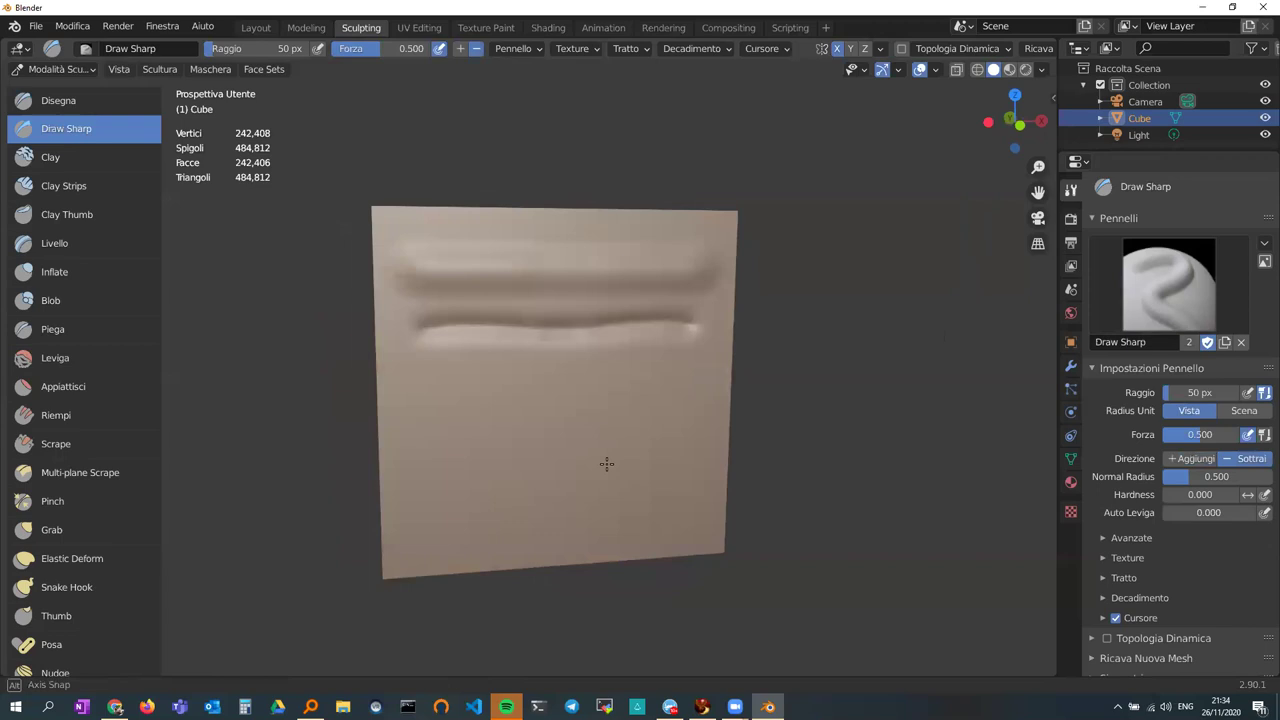
left_click_drag(486, 334, 608, 348)
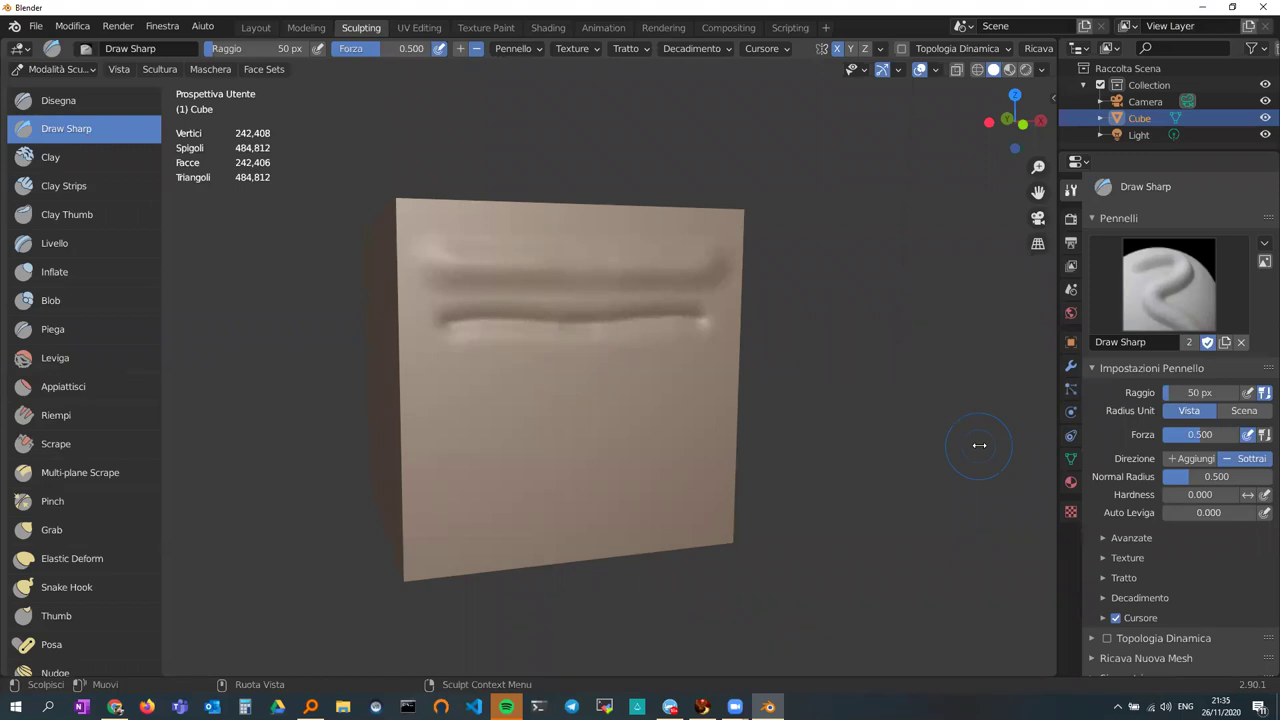
mouse_move(518, 404)
middle_mouse_down()
mouse_move(532, 402)
mouse_move(471, 400)
mouse_move(471, 377)
mouse_move(541, 407)
mouse_move(534, 371)
mouse_move(494, 380)
middle_mouse_up()
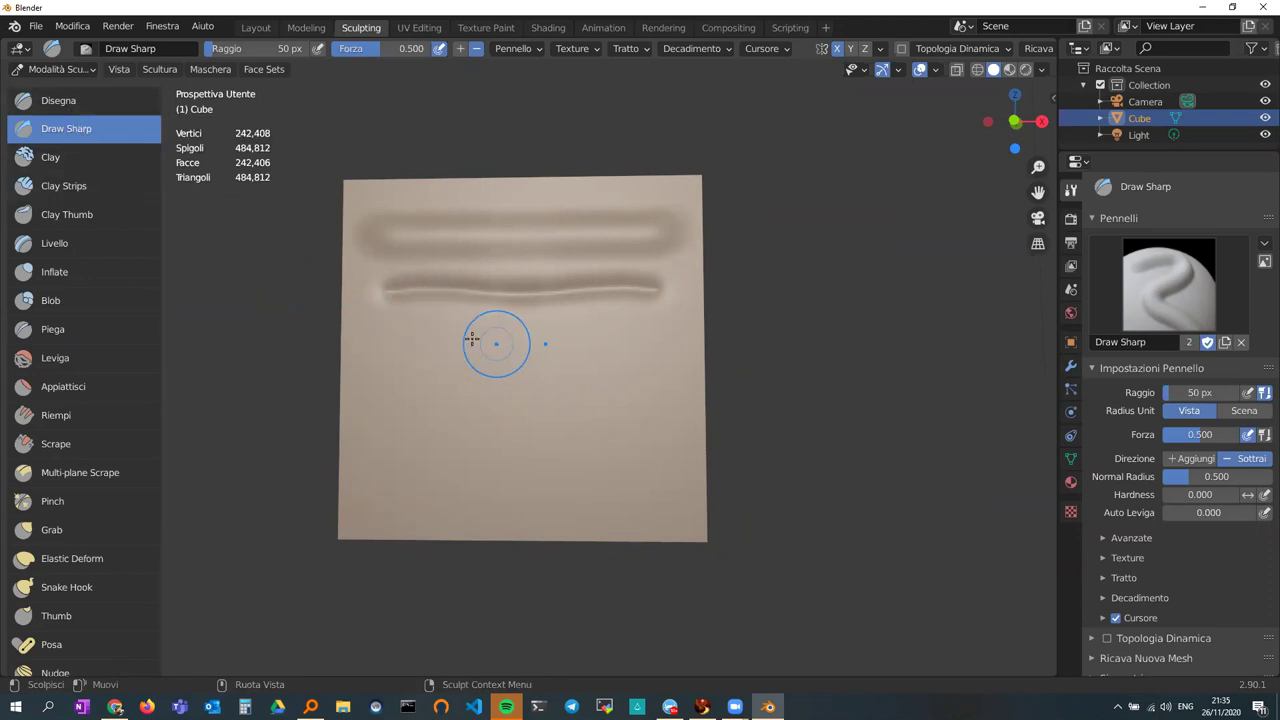
mouse_move(457, 334)
middle_mouse_down()
mouse_move(513, 347)
mouse_move(443, 343)
middle_mouse_up()
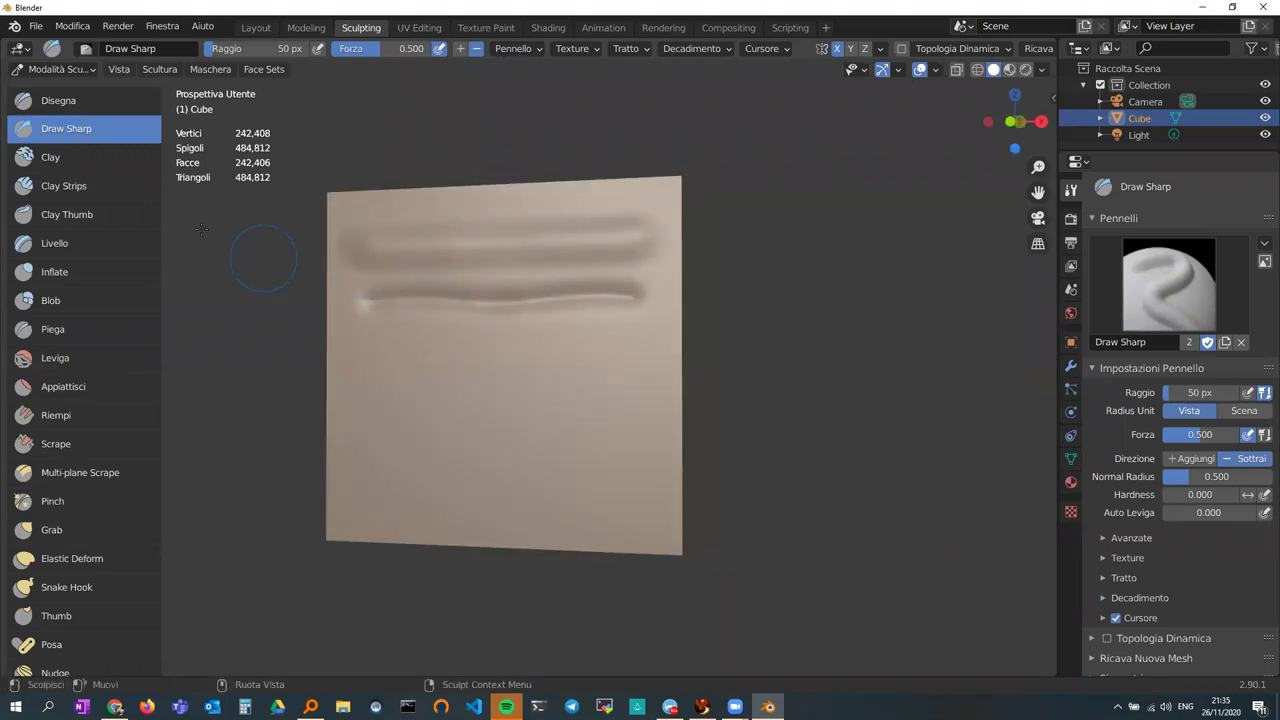
- Build a broad, rounded Clay brush band under the groove and orbit to inspect it
left_click(44, 157)
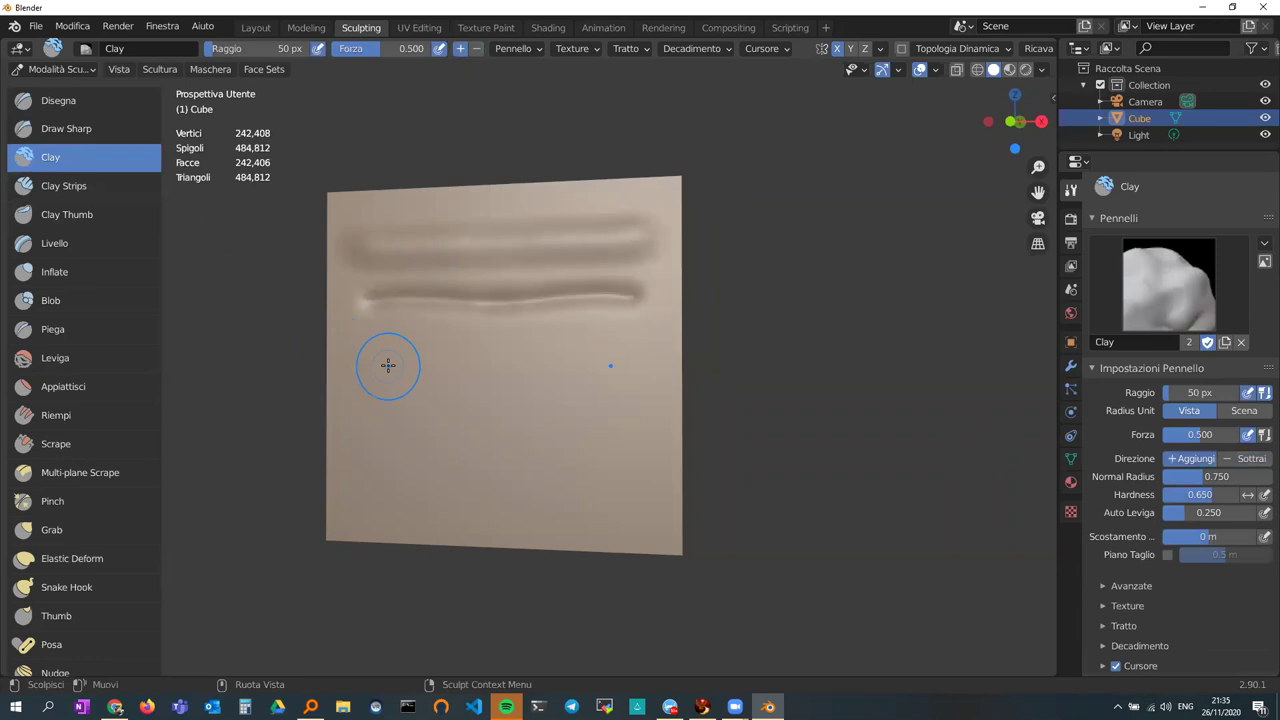
left_click_drag(371, 351, 506, 366)
mouse_move(351, 420)
middle_mouse_down()
mouse_move(440, 416)
mouse_move(466, 443)
mouse_move(409, 437)
mouse_move(452, 418)
middle_mouse_up()
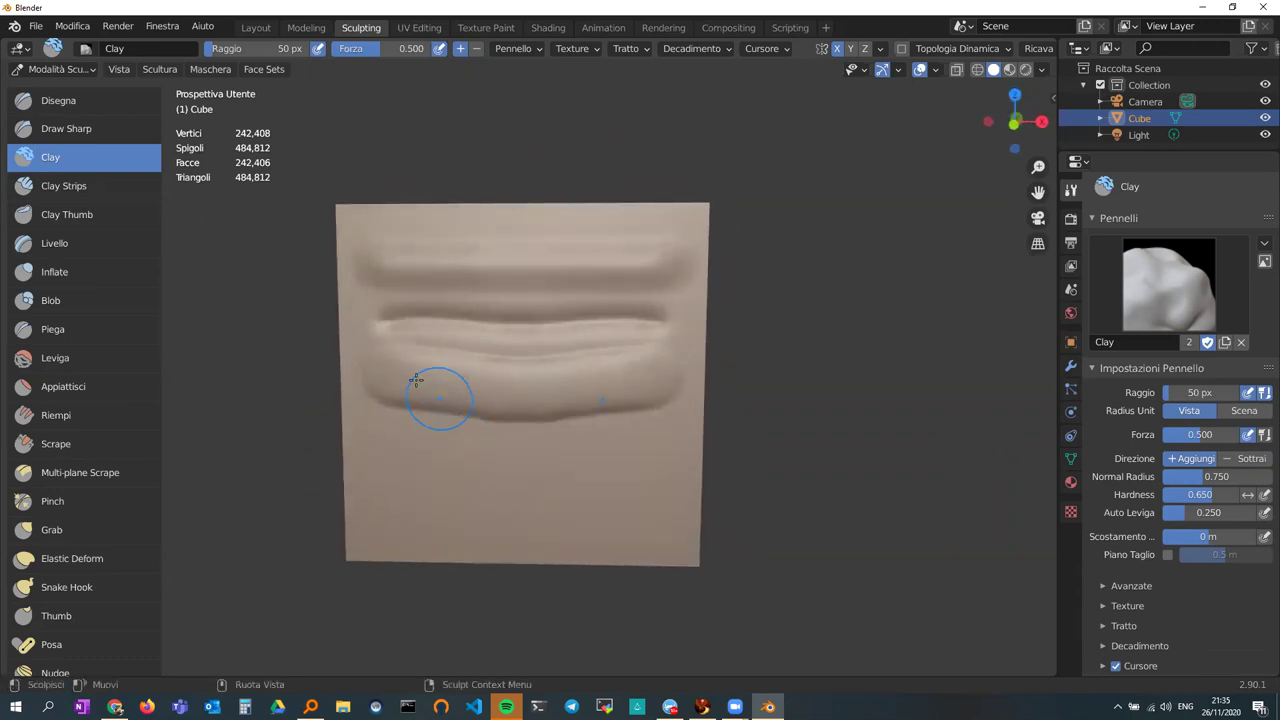
mouse_move(417, 362)
middle_mouse_down()
mouse_move(276, 373)
mouse_move(481, 370)
mouse_move(468, 340)
middle_mouse_up()
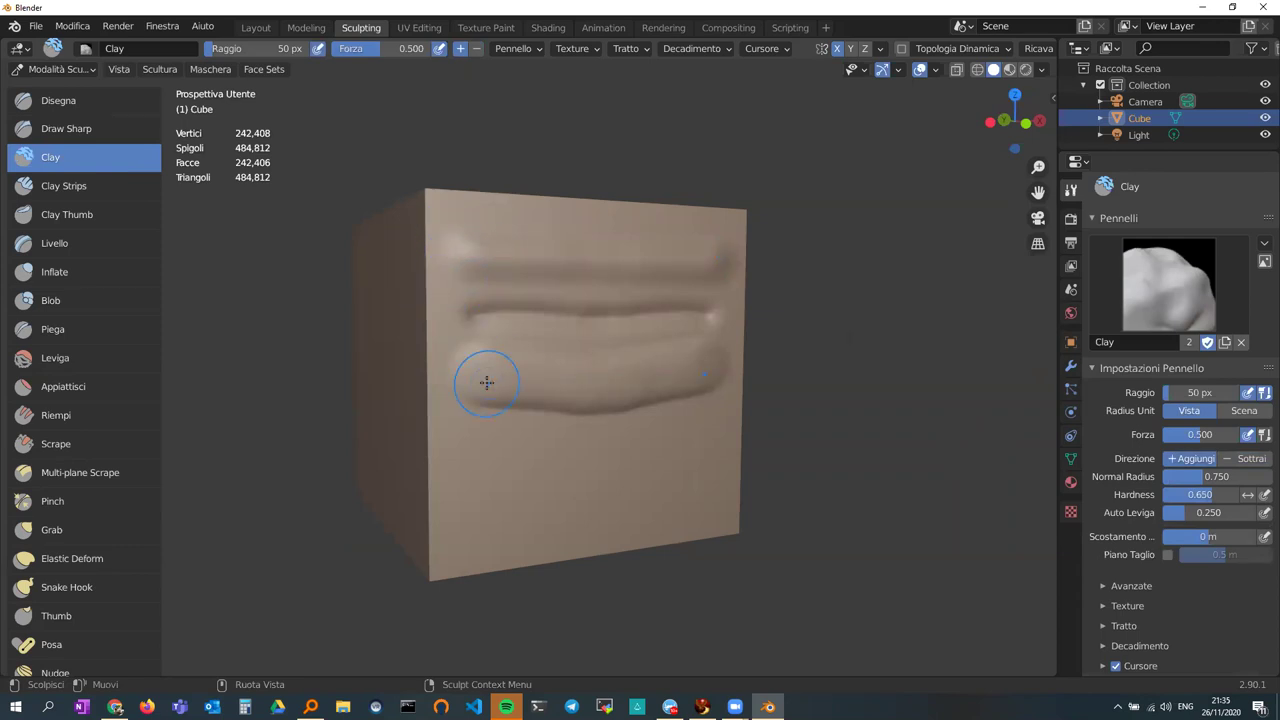
mouse_move(486, 382)
middle_mouse_down()
mouse_move(503, 366)
mouse_move(474, 380)
middle_mouse_up()
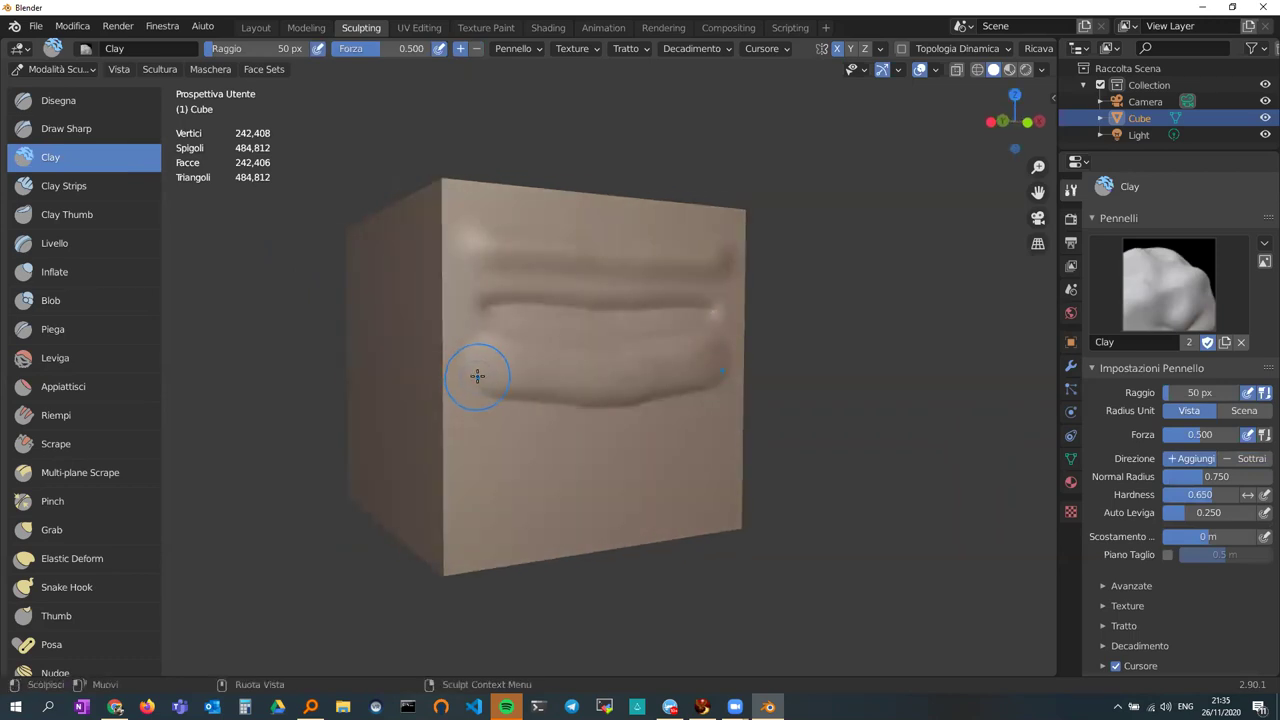
middle_click_drag(491, 369, 423, 357)
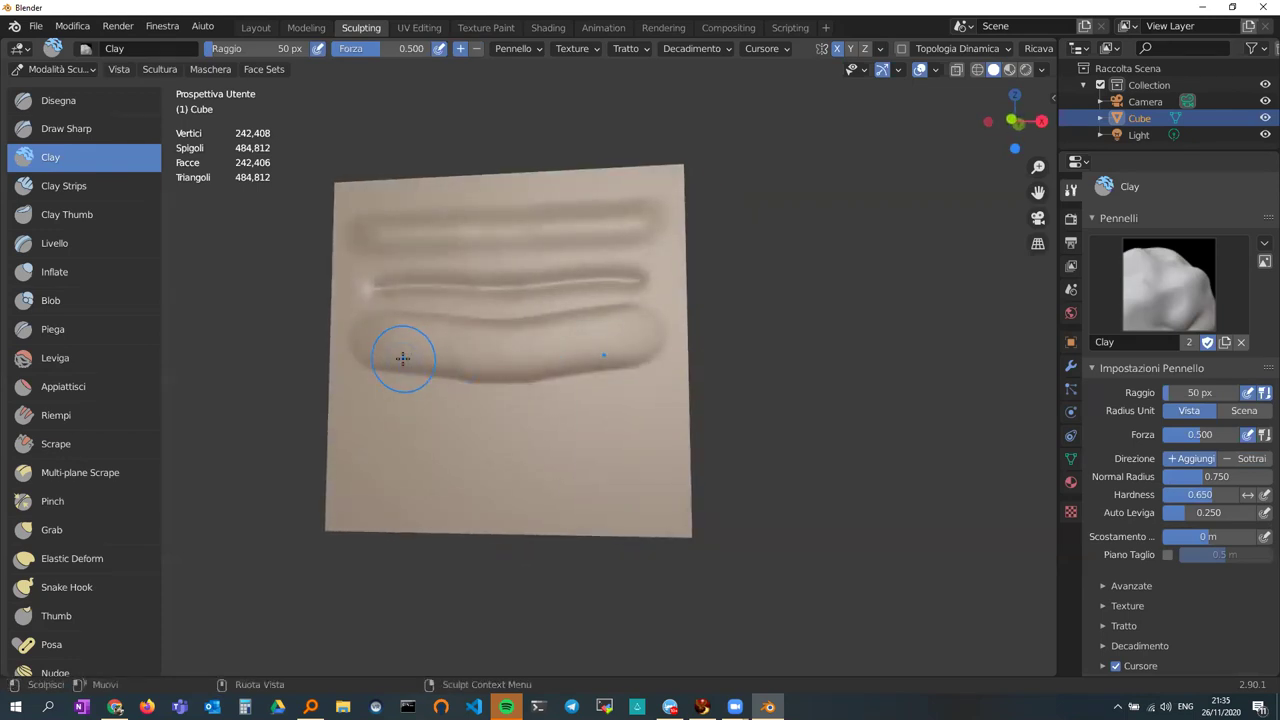
mouse_move(420, 349)
middle_mouse_down()
mouse_move(464, 388)
mouse_move(437, 394)
middle_mouse_up()
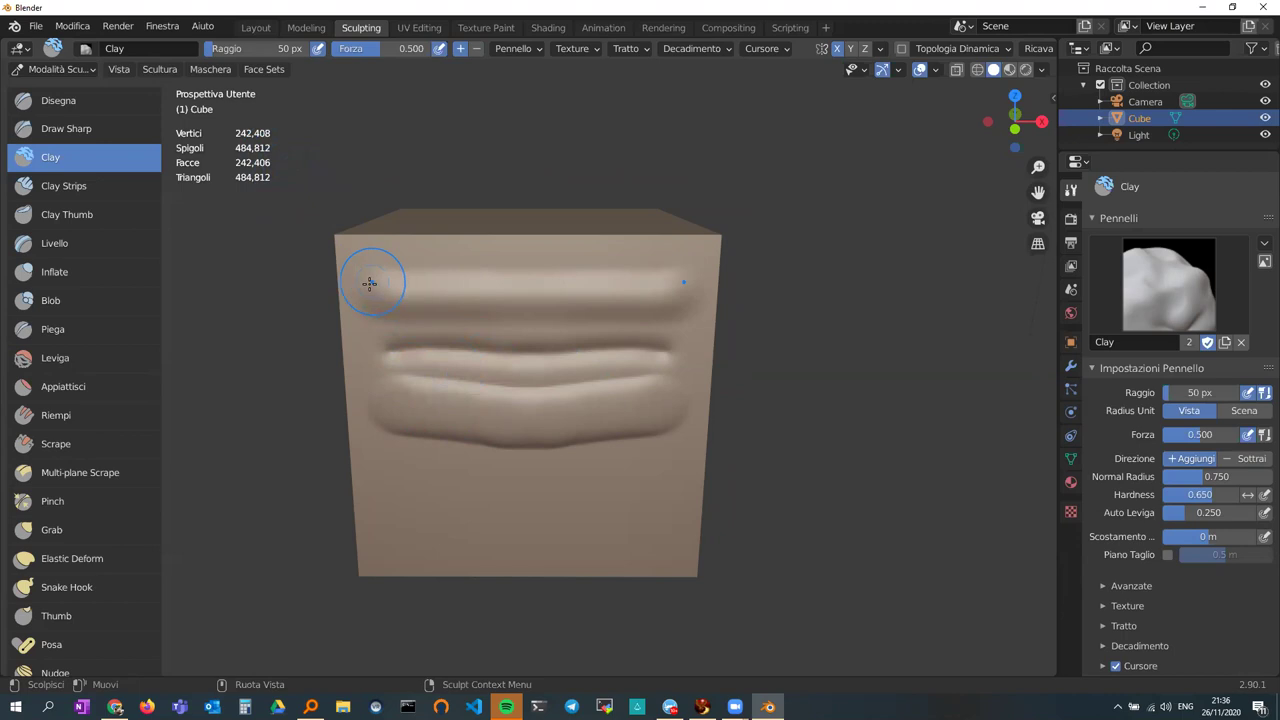
- Undo the three Clay strokes and redraw a raised line across the face's top with Draw
key("ctrl")
key("ctrl+z")
key("ctrl+z")
key("ctrl+z")
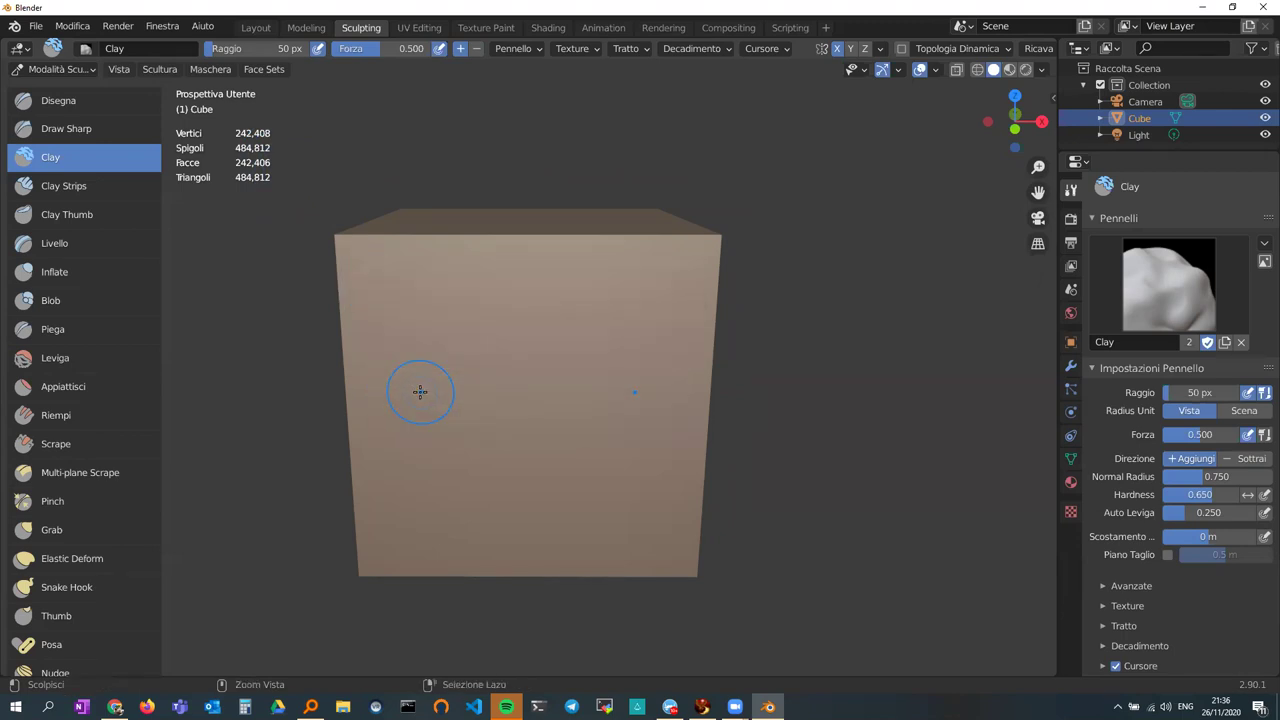
middle_click_drag(397, 388, 586, 380)
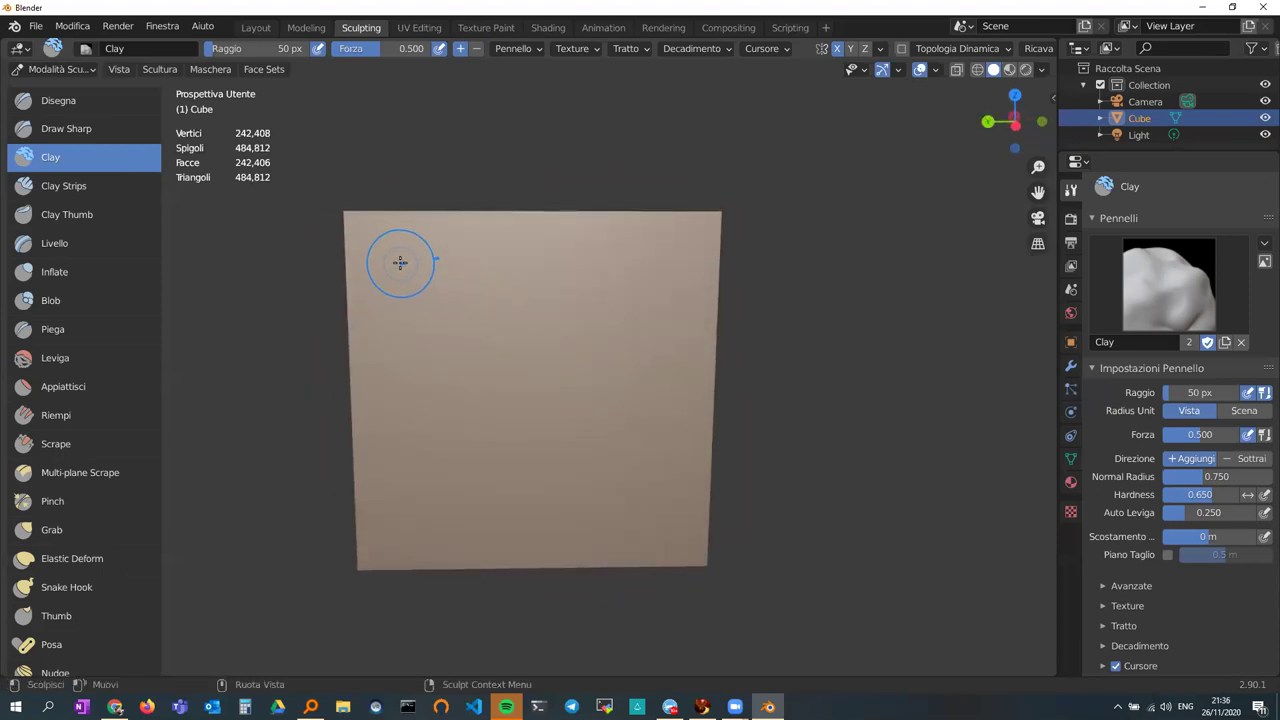
left_click(53, 101)
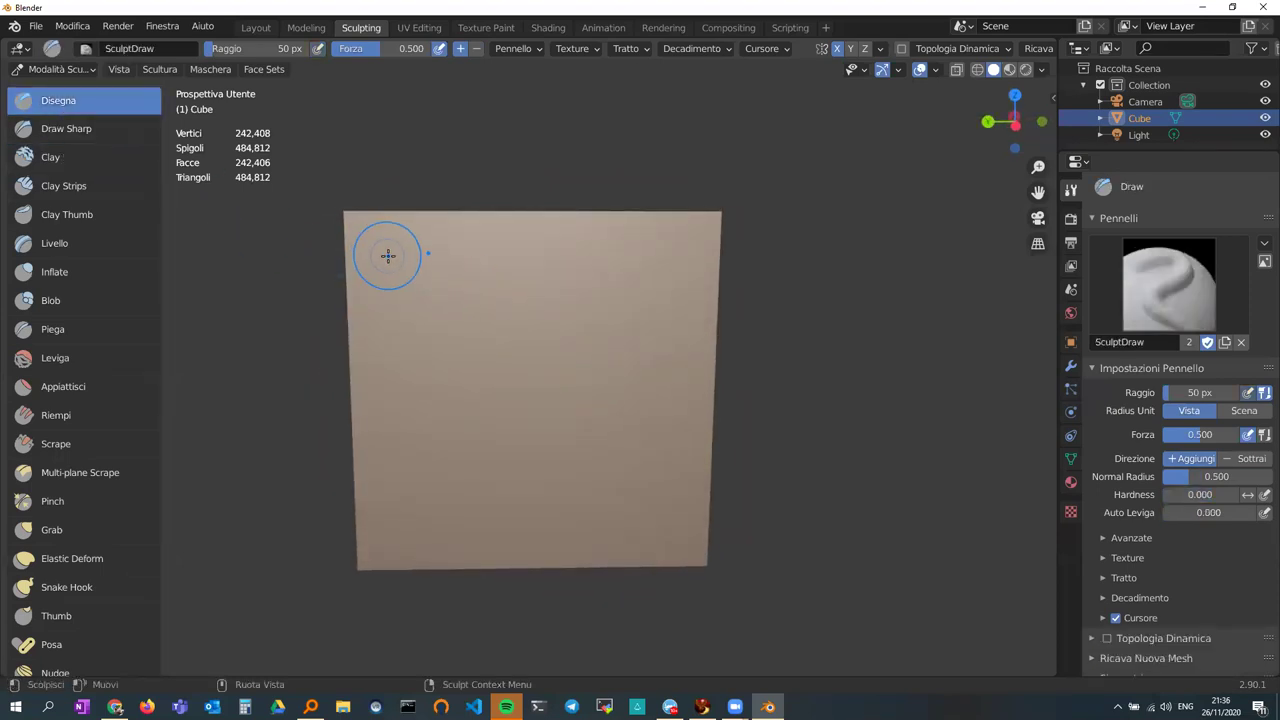
left_click_drag(384, 258, 649, 265)
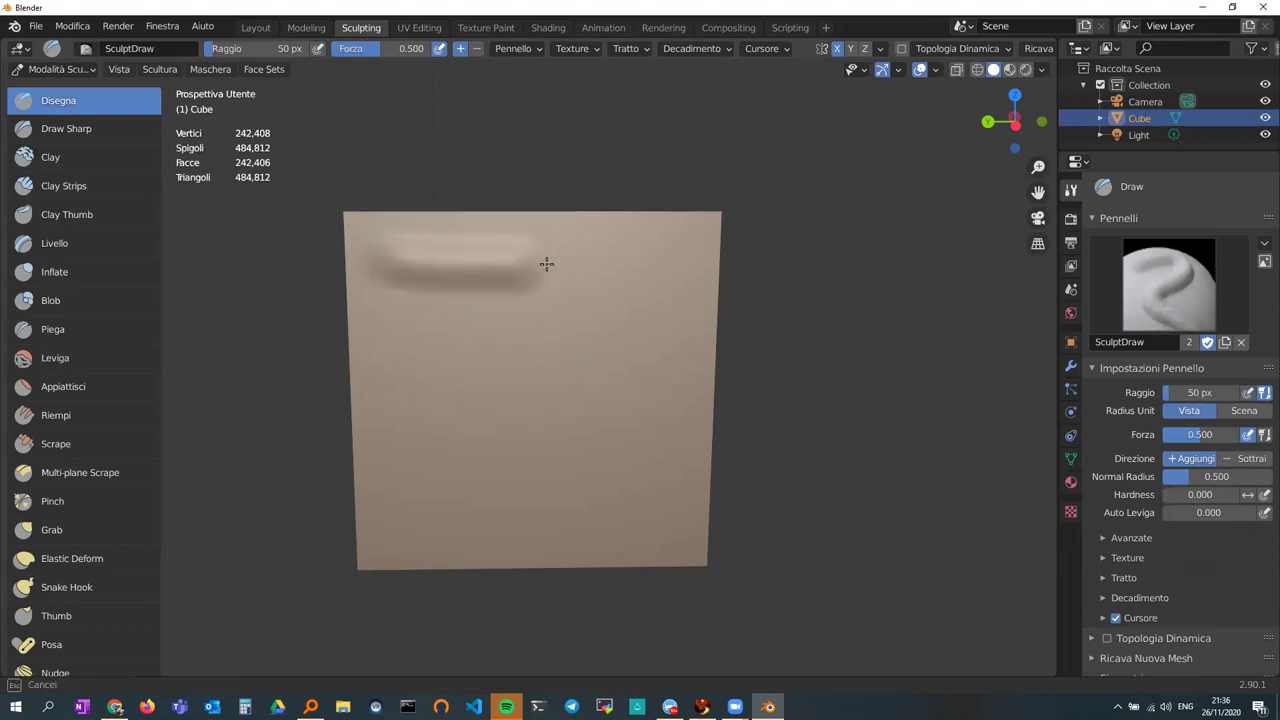
- Carve a Draw Sharp groove below the line and build a thick Clay band beneath it
left_click(74, 131)
left_click_drag(378, 318, 650, 318)
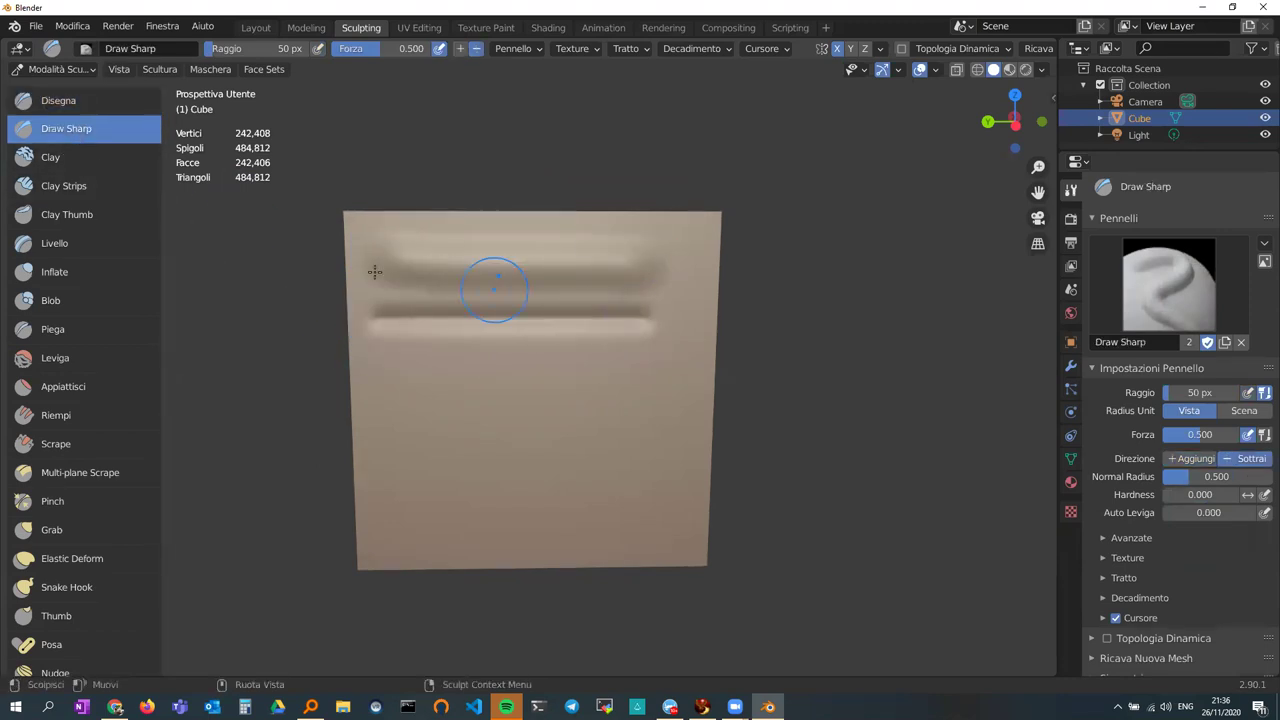
left_click(86, 158)
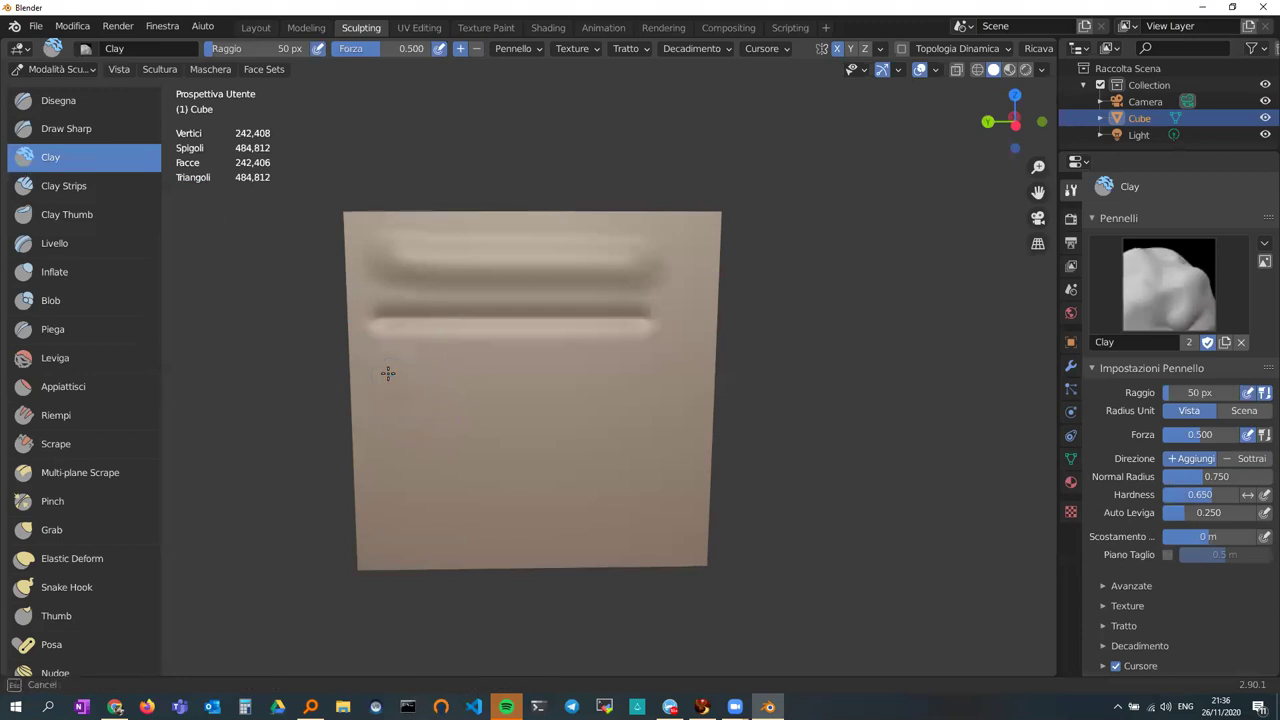
left_click_drag(391, 372, 645, 390)
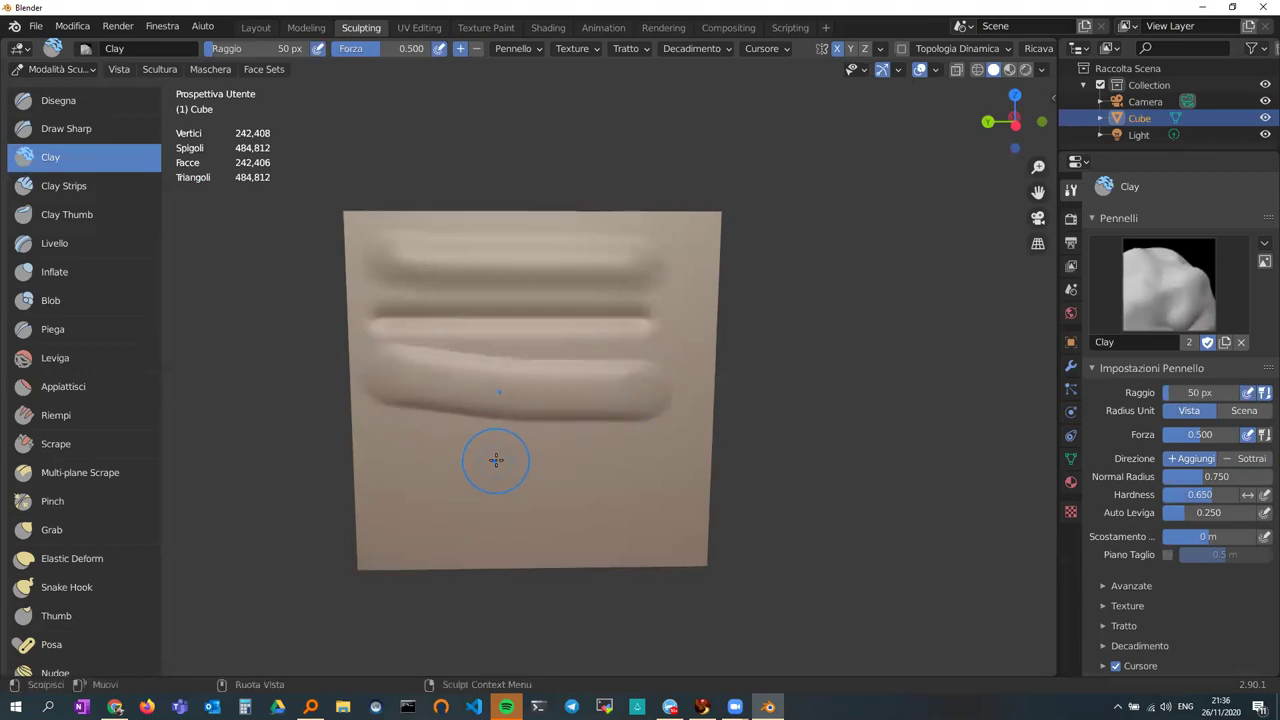
mouse_move(634, 354)
middle_mouse_down()
mouse_move(649, 357)
mouse_move(357, 377)
mouse_move(432, 373)
middle_mouse_up()
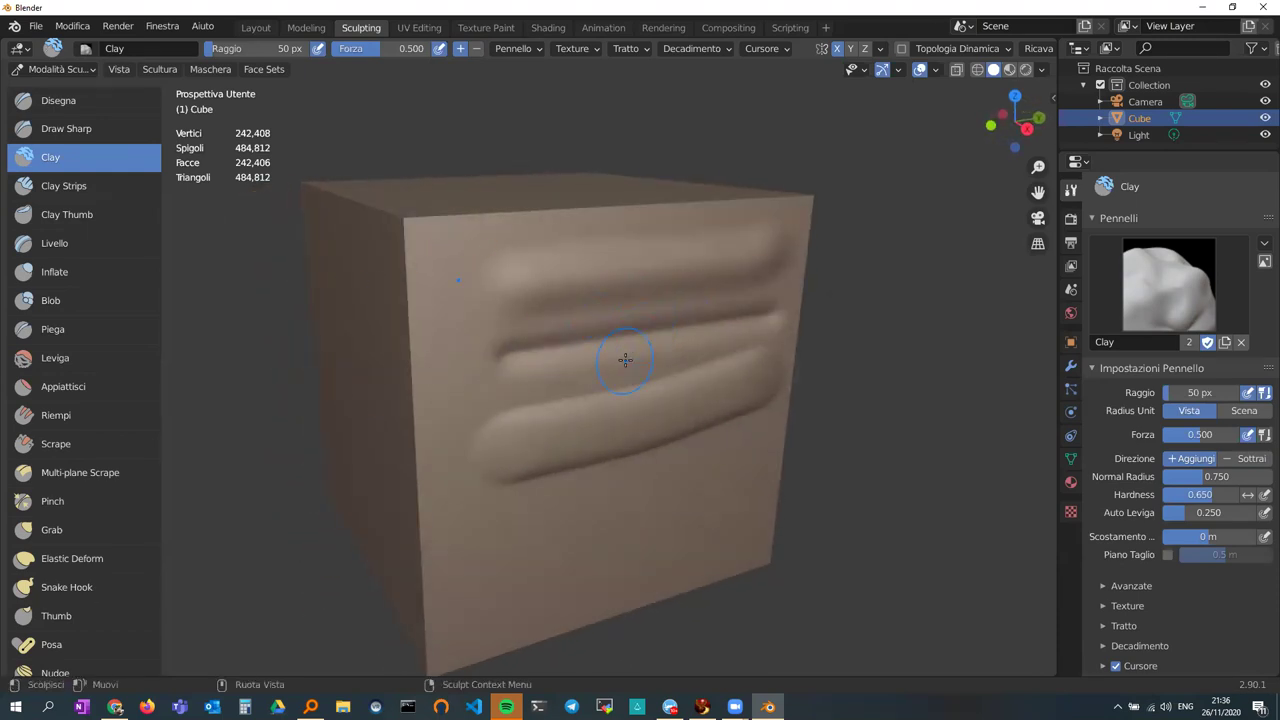
mouse_move(536, 346)
middle_mouse_down()
mouse_move(460, 355)
mouse_move(757, 309)
middle_mouse_up()
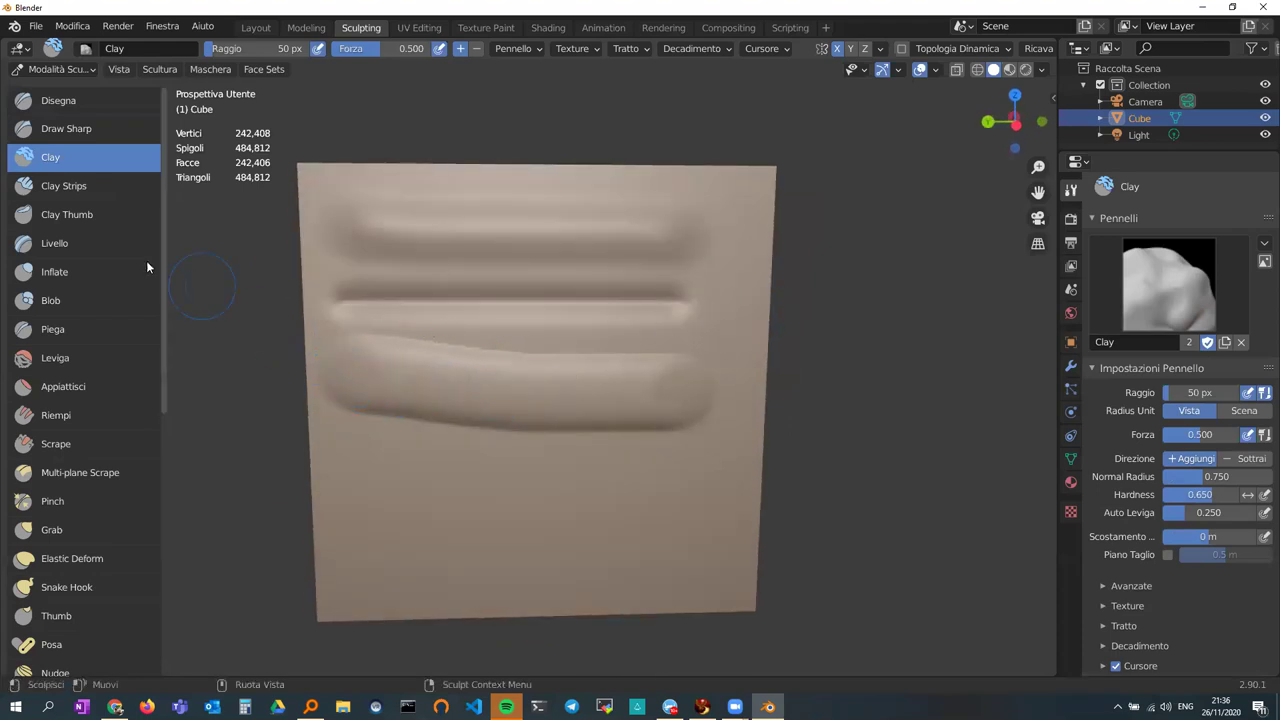
- Lay a flat Clay Strips band beneath the three ridges, touching up its left end
left_click(60, 187)
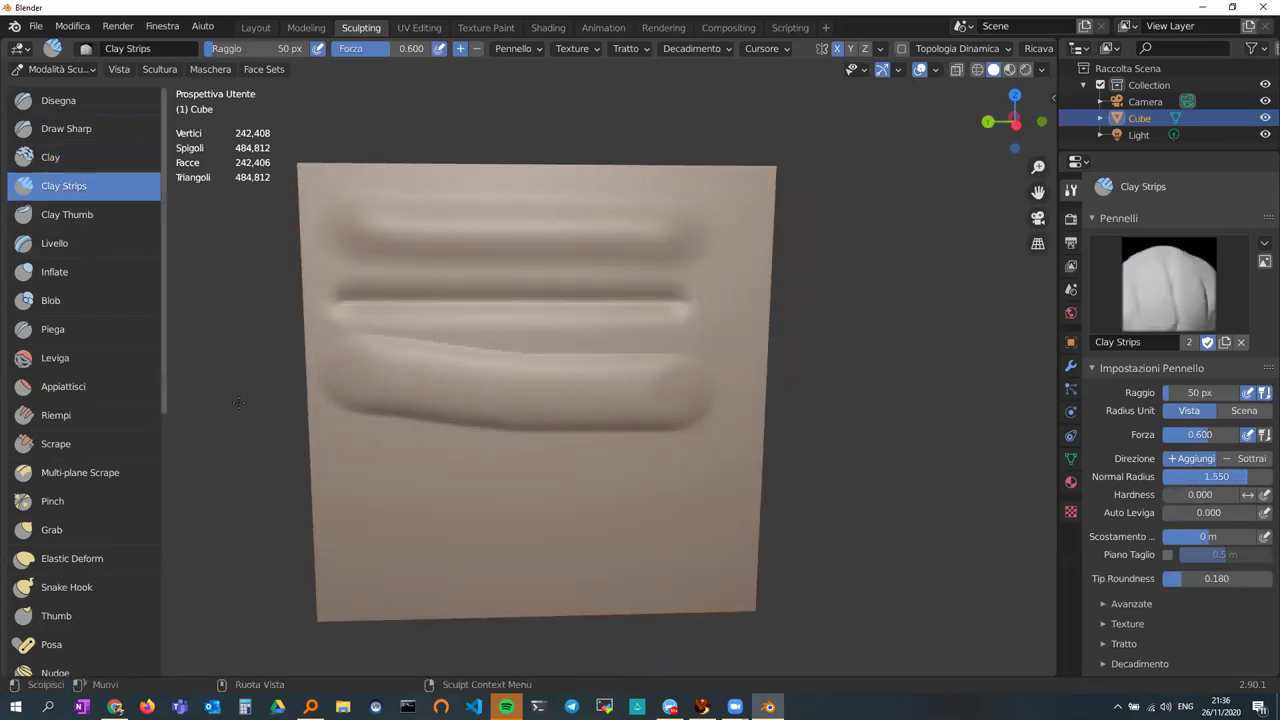
left_click_drag(352, 464, 700, 471)
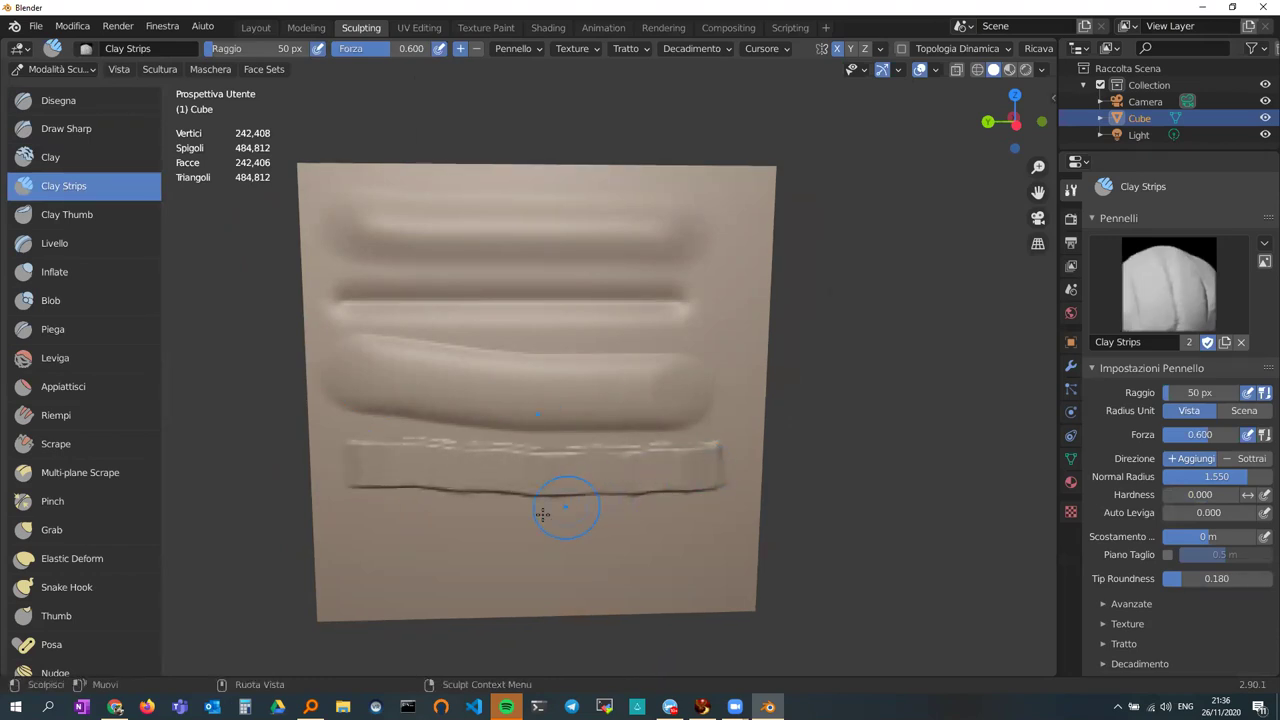
middle_click_drag(551, 460, 592, 481)
left_click_drag(500, 423, 633, 393)
mouse_move(711, 412)
middle_mouse_down()
mouse_move(600, 450)
mouse_move(588, 481)
middle_mouse_up()
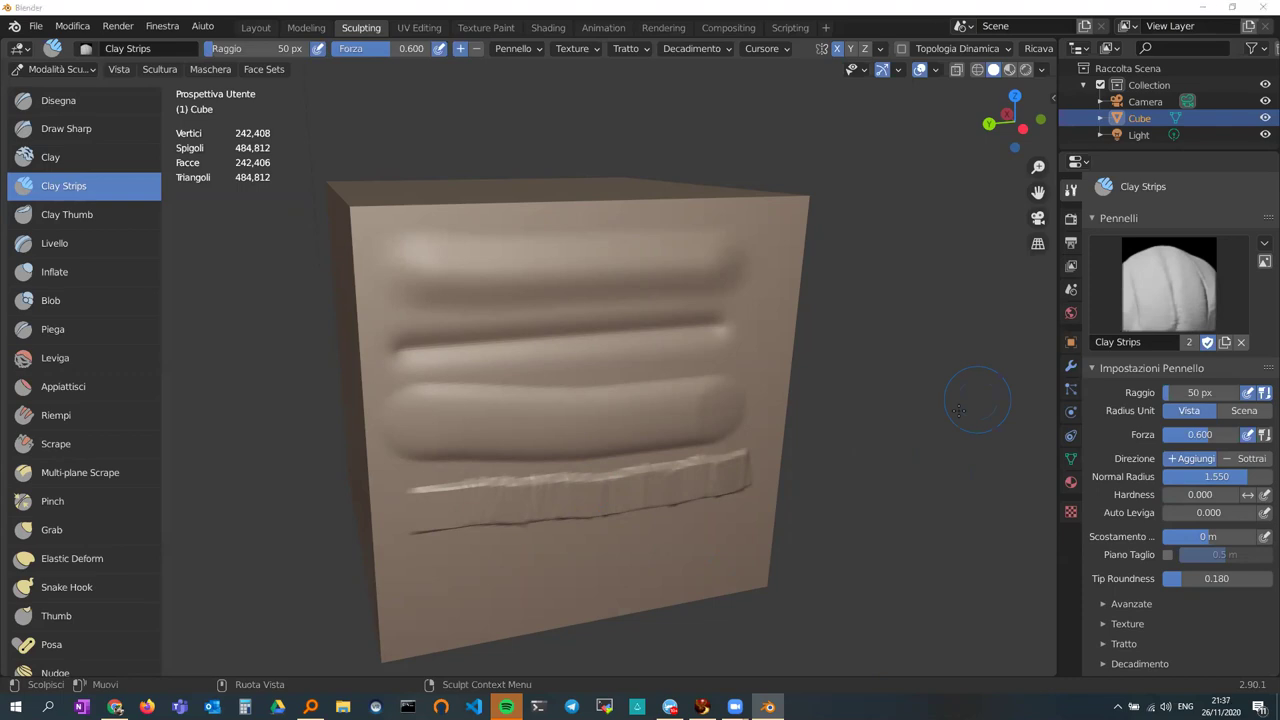
middle_click_drag(637, 432, 636, 416)
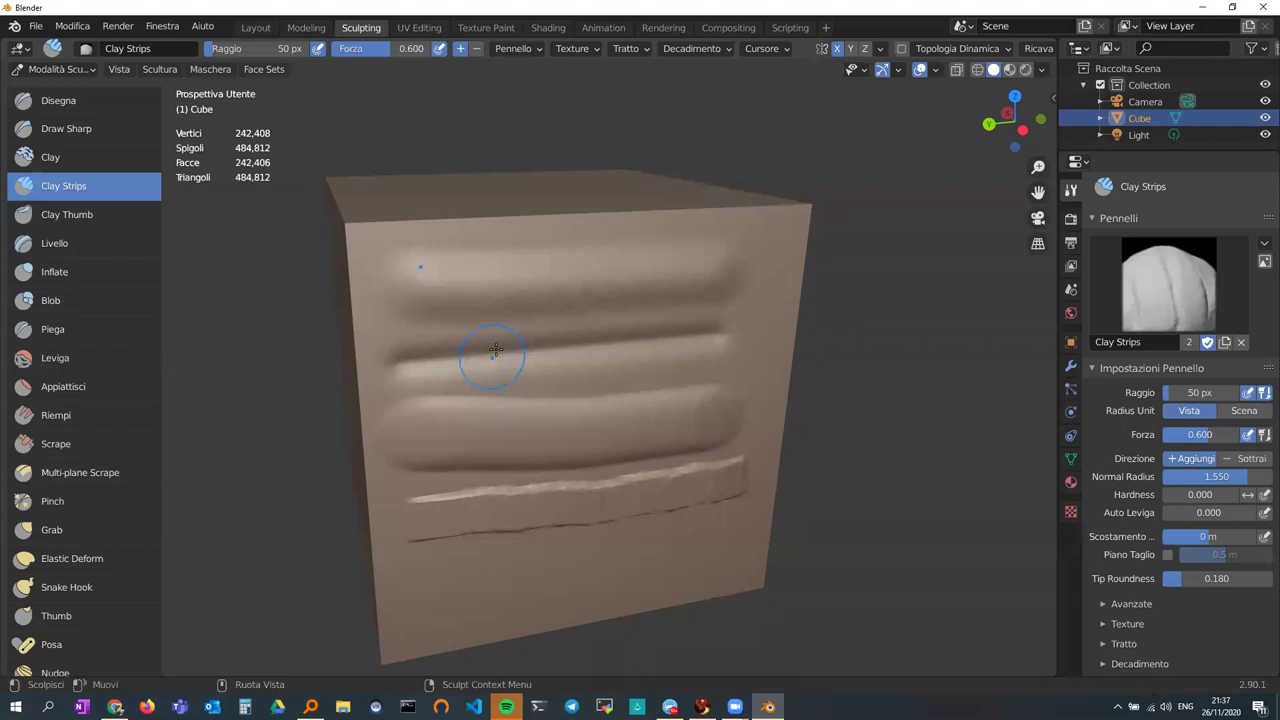
mouse_move(485, 310)
middle_mouse_down()
mouse_move(490, 280)
mouse_move(440, 282)
middle_mouse_up()
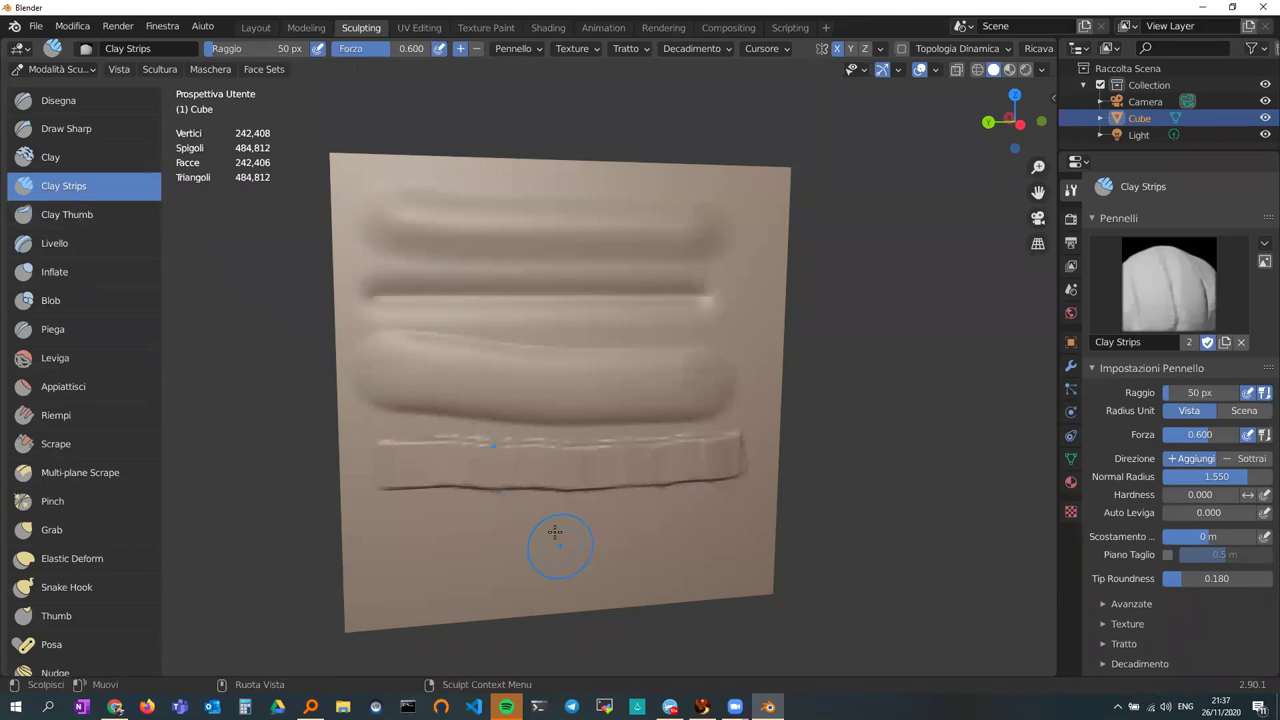
- Smear two Clay Thumb grooves along the face's bottom, below the clay strip band
left_click(76, 215)
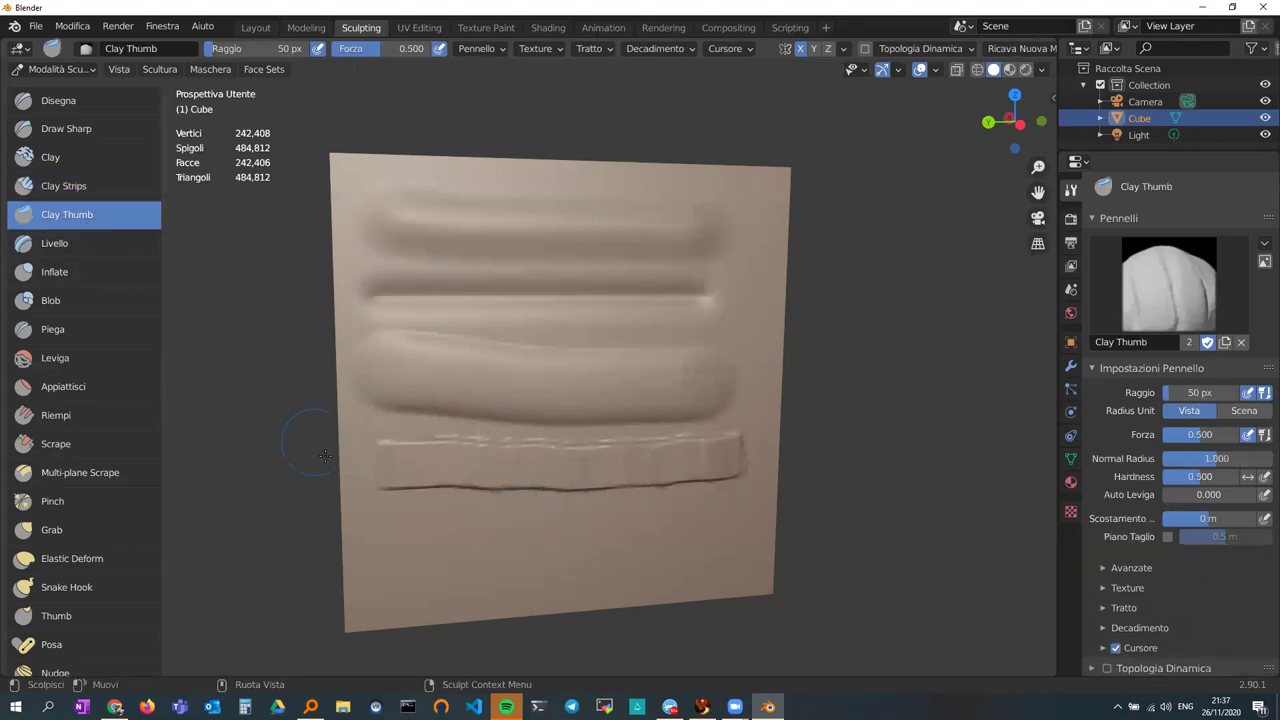
left_click_drag(401, 520, 730, 515)
mouse_move(505, 549)
middle_mouse_down()
mouse_move(538, 535)
mouse_move(545, 488)
middle_mouse_up()
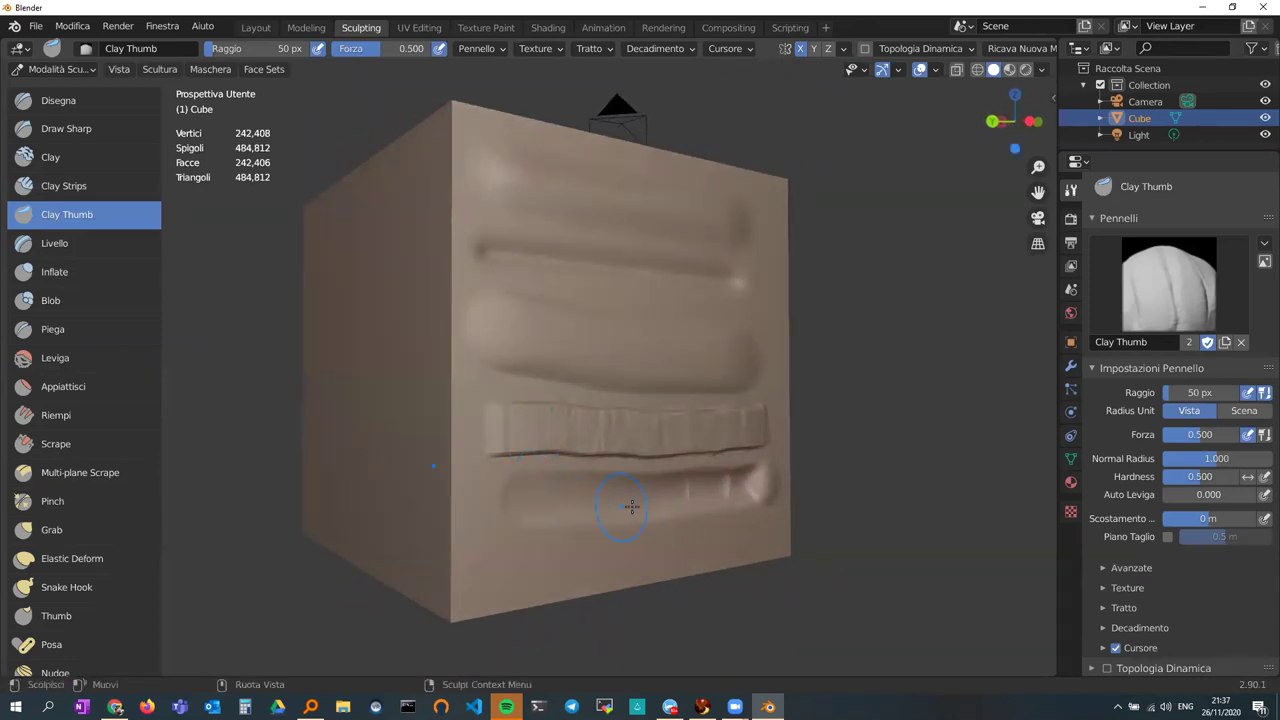
mouse_move(690, 500)
left_mouse_down()
mouse_move(505, 505)
mouse_move(490, 530)
left_mouse_up()
left_click_drag(622, 502, 735, 503)
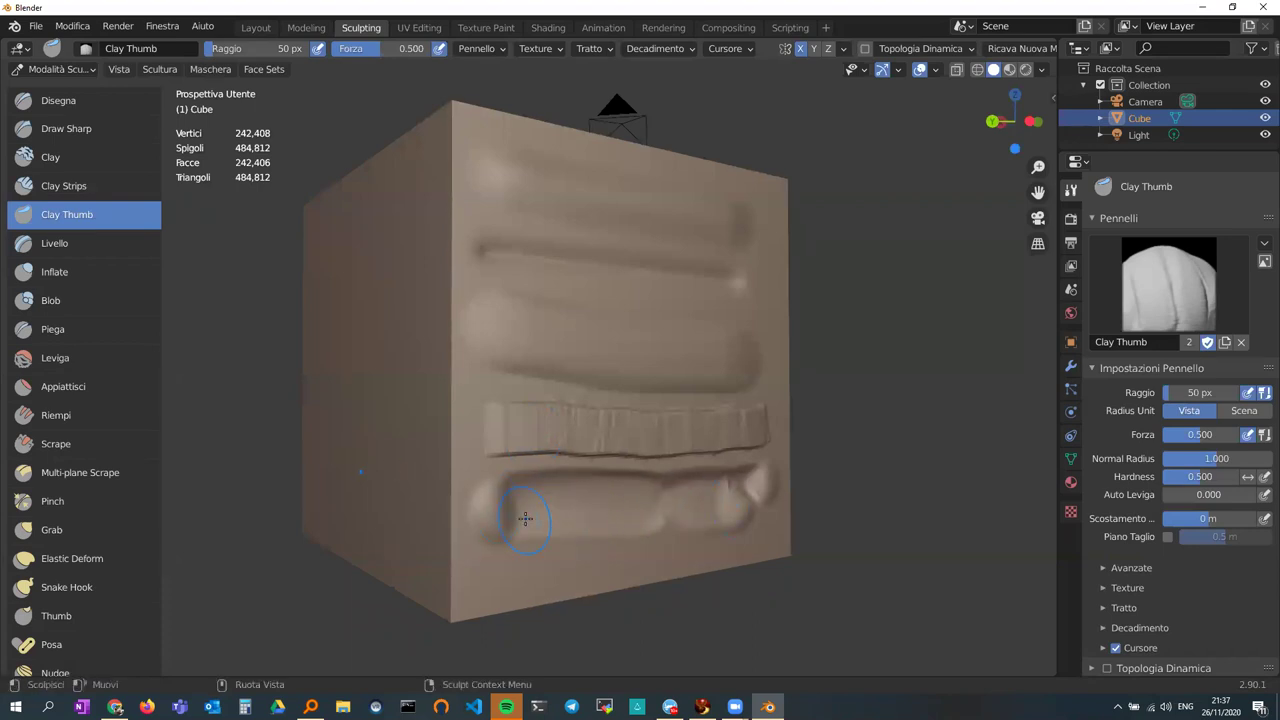
mouse_move(614, 447)
middle_mouse_down()
mouse_move(560, 466)
mouse_move(423, 451)
middle_mouse_up()
- Thicken the top ridge with repeated Draw brush strokes along its length
left_click(58, 100)
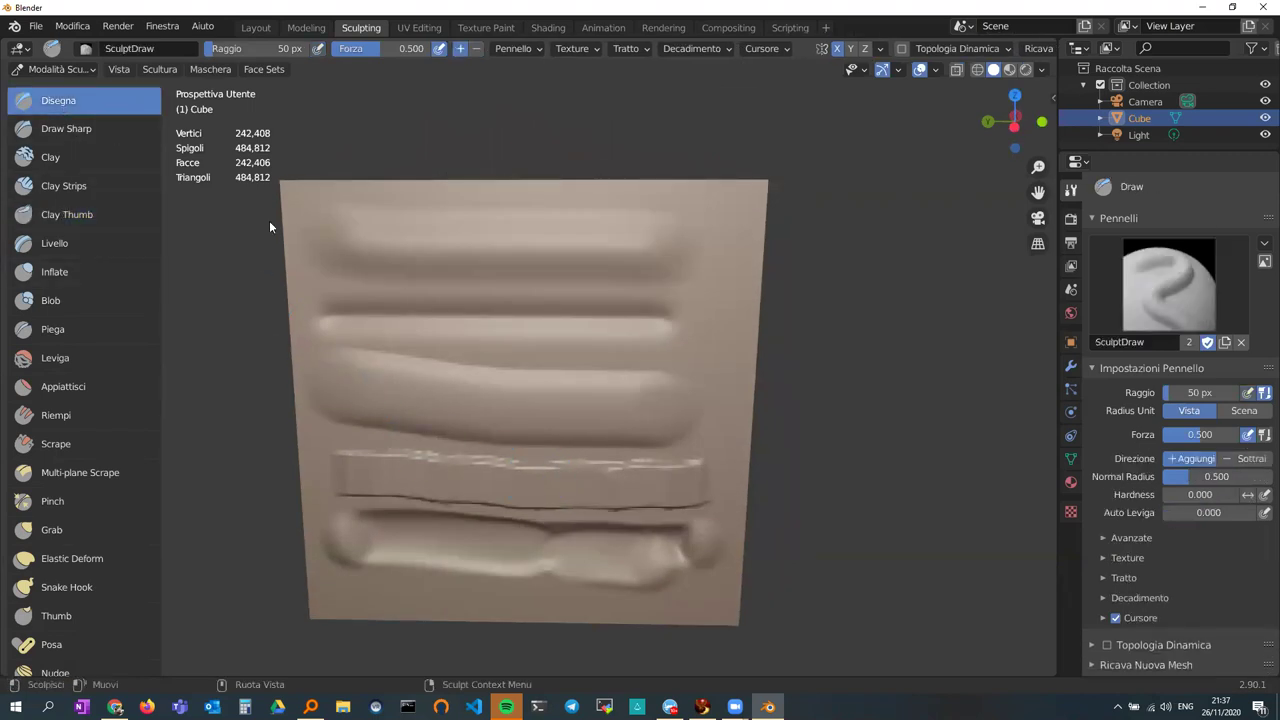
left_click_drag(320, 250, 676, 252)
left_click_drag(555, 249, 690, 255)
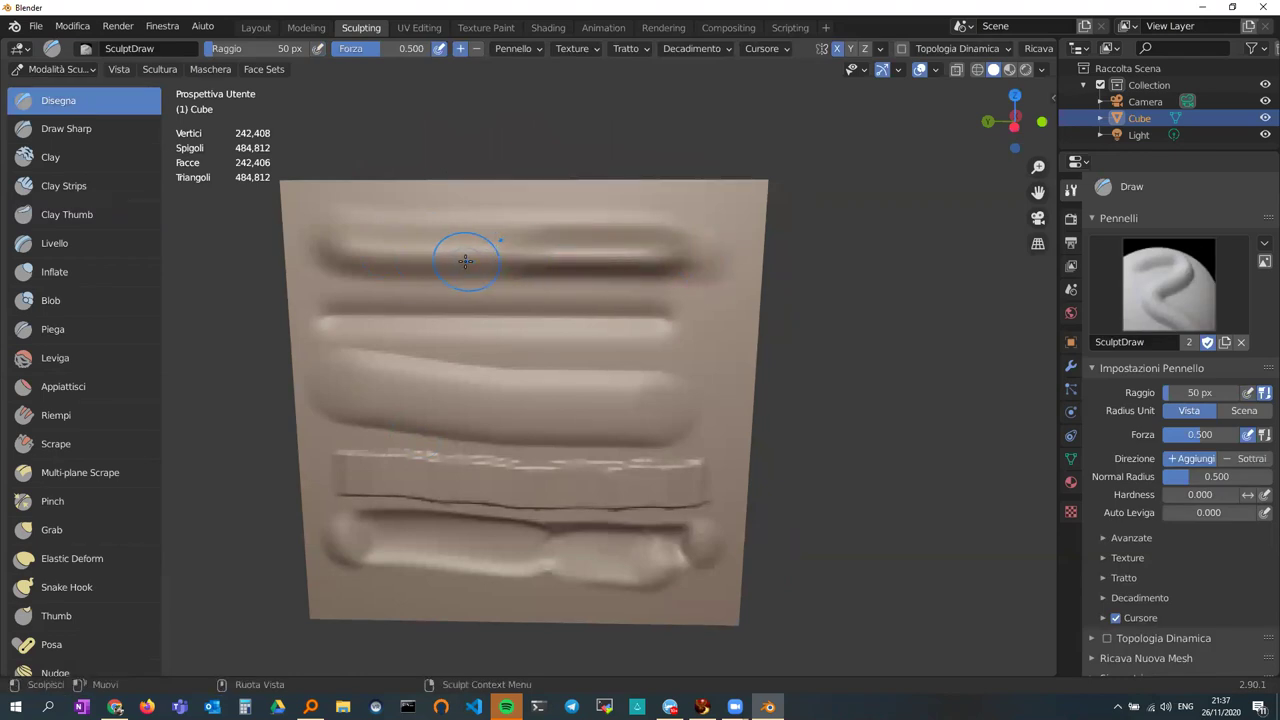
left_click_drag(491, 246, 352, 245)
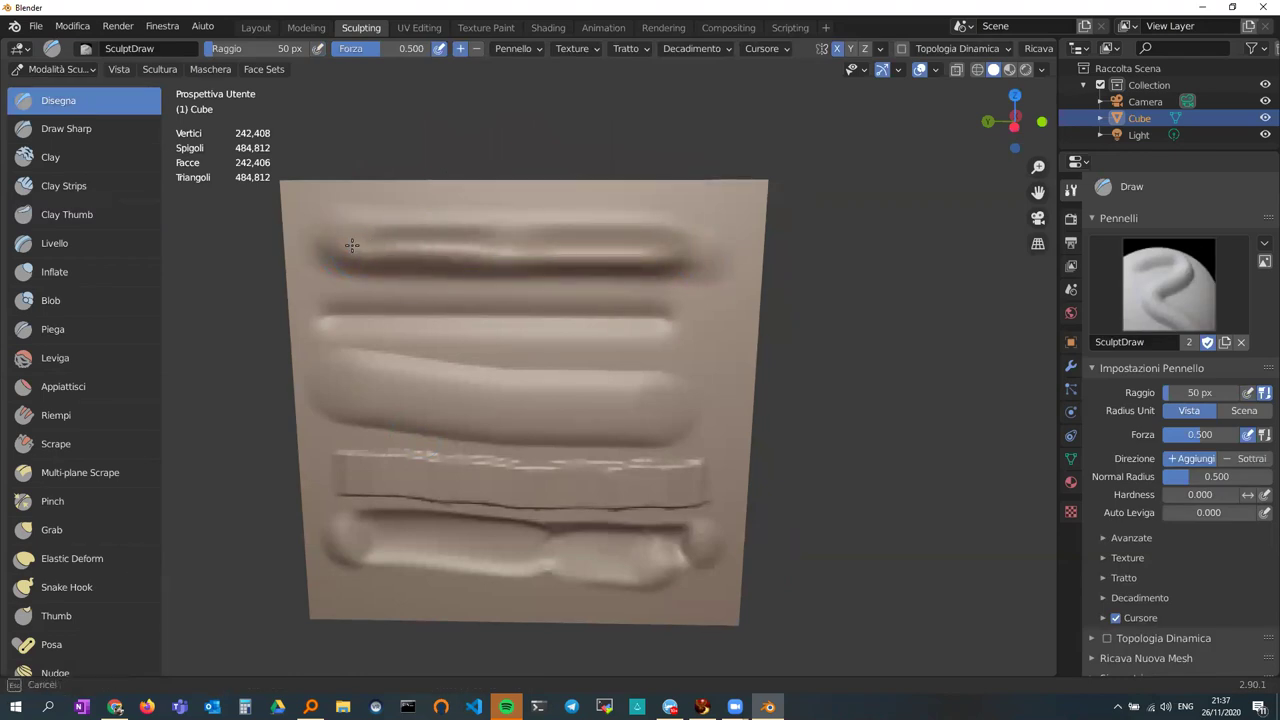
left_click_drag(471, 243, 690, 256)
mouse_move(690, 256)
middle_mouse_down()
mouse_move(607, 273)
mouse_move(608, 288)
middle_mouse_up()
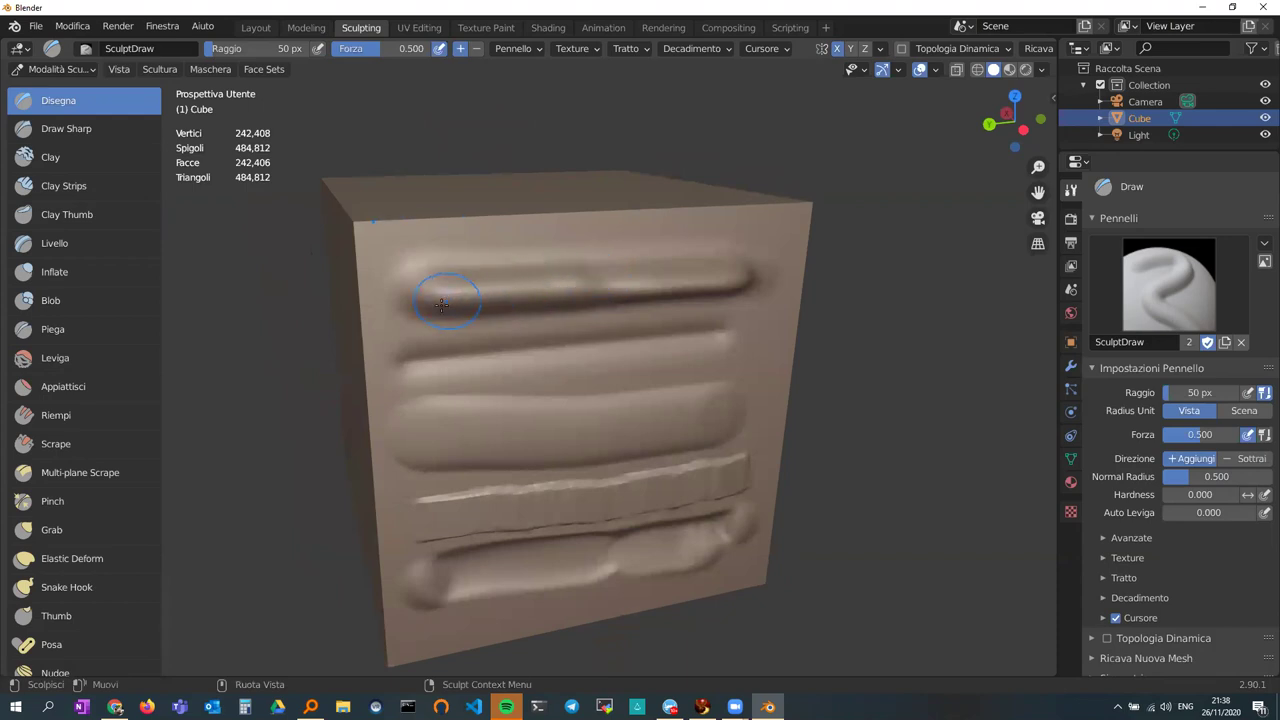
left_click_drag(442, 304, 730, 290)
mouse_move(618, 286)
left_mouse_down()
mouse_move(740, 290)
mouse_move(543, 286)
left_mouse_up()
mouse_move(504, 292)
middle_mouse_down()
mouse_move(637, 329)
mouse_move(608, 277)
mouse_move(643, 234)
mouse_move(563, 277)
middle_mouse_up()
left_click_drag(450, 235, 634, 240)
mouse_move(549, 245)
left_mouse_down()
mouse_move(443, 229)
mouse_move(620, 250)
mouse_move(458, 238)
mouse_move(630, 237)
left_mouse_up()
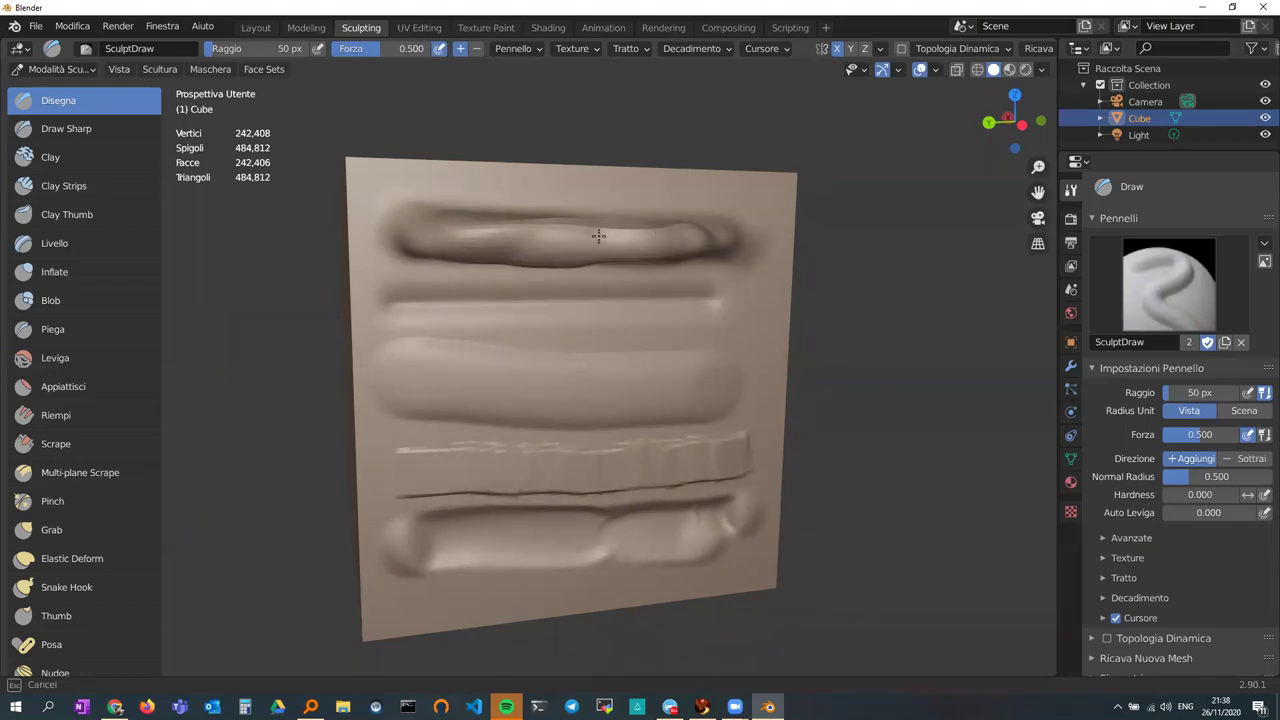
left_click_drag(723, 241, 686, 229)
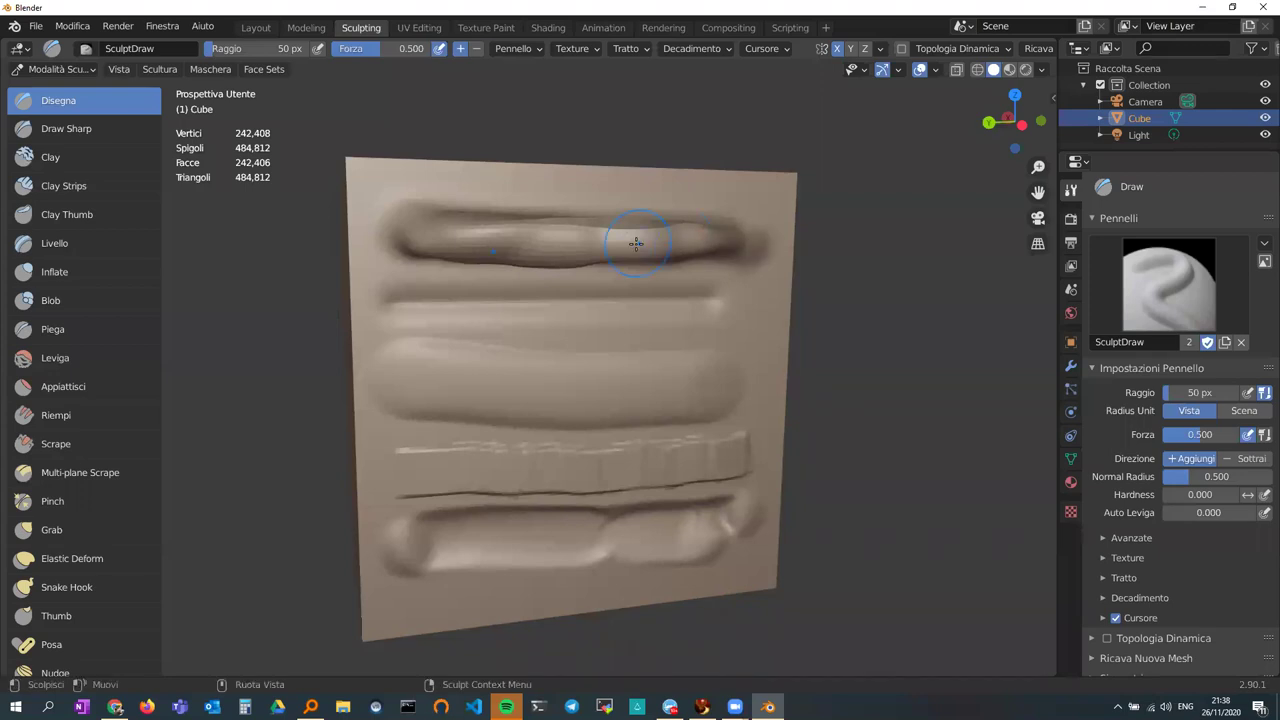
- Reshape the top ridge's bulge and raise a small bump on the second ridge's right side
middle_click_drag(686, 229, 653, 342)
mouse_move(611, 359)
left_mouse_down()
mouse_move(655, 370)
mouse_move(623, 379)
left_mouse_up()
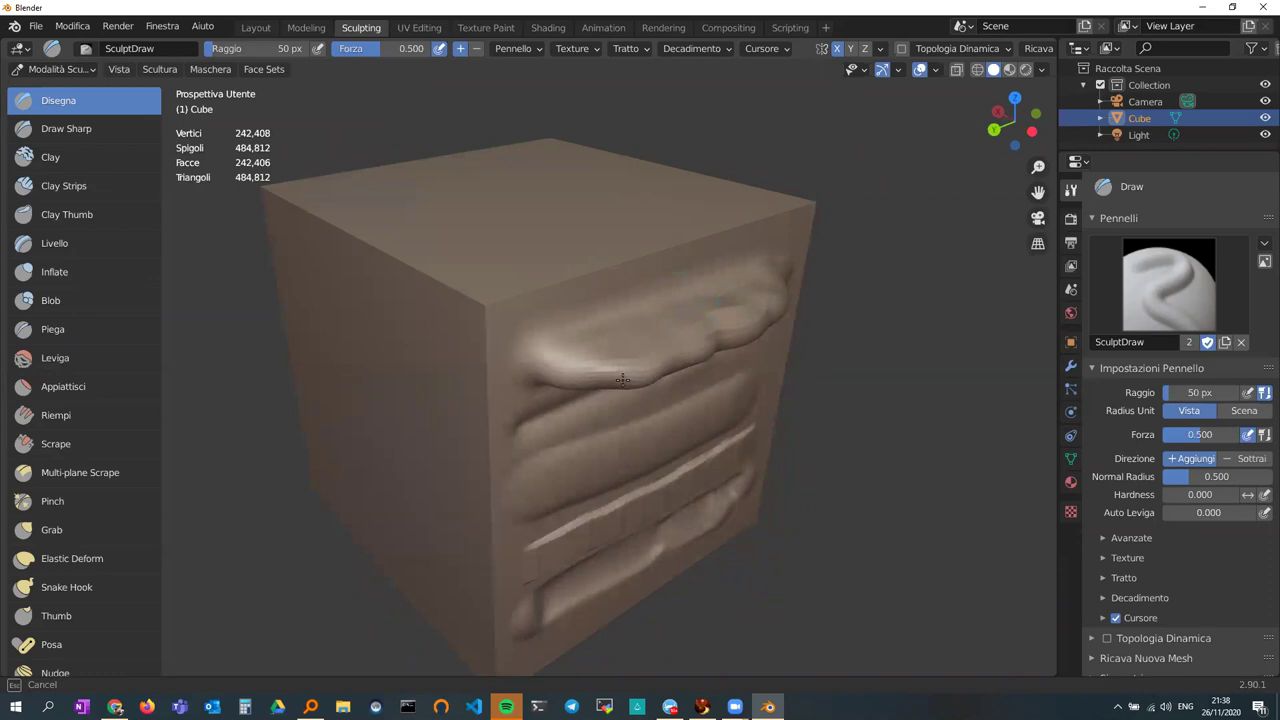
left_click_drag(750, 338, 749, 338)
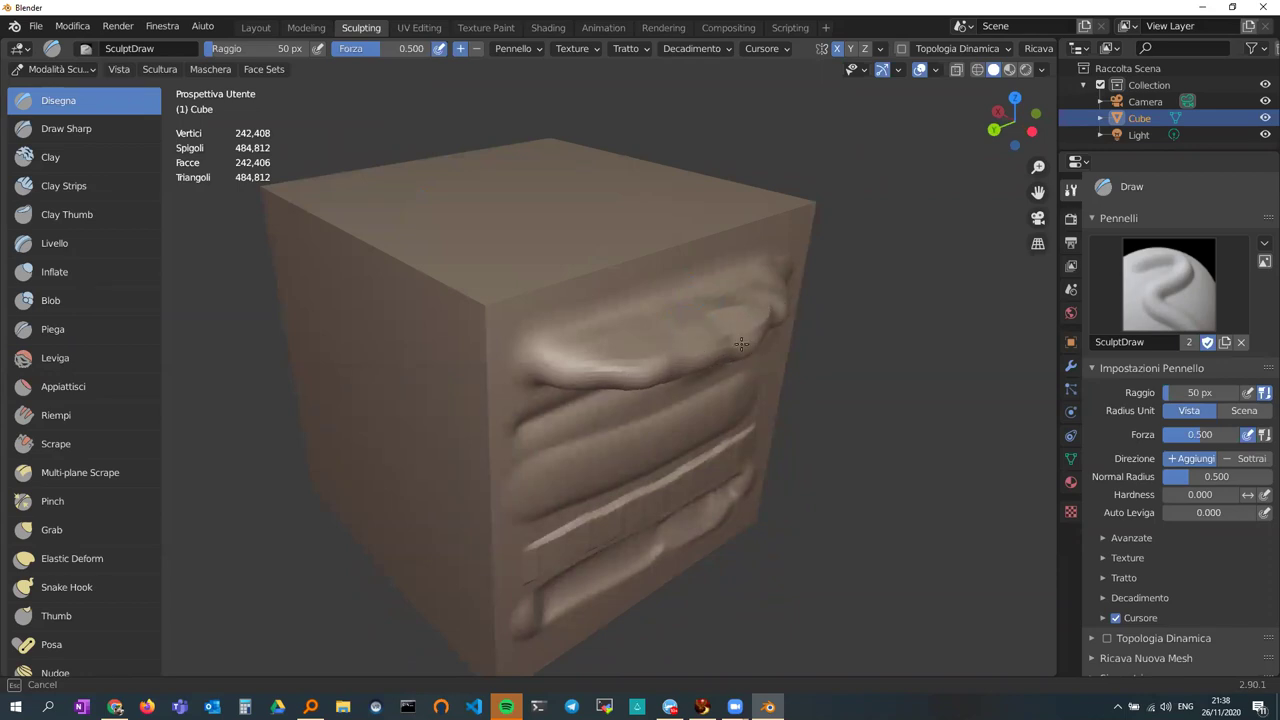
left_click_drag(657, 349, 681, 350)
middle_click_drag(725, 341, 614, 286)
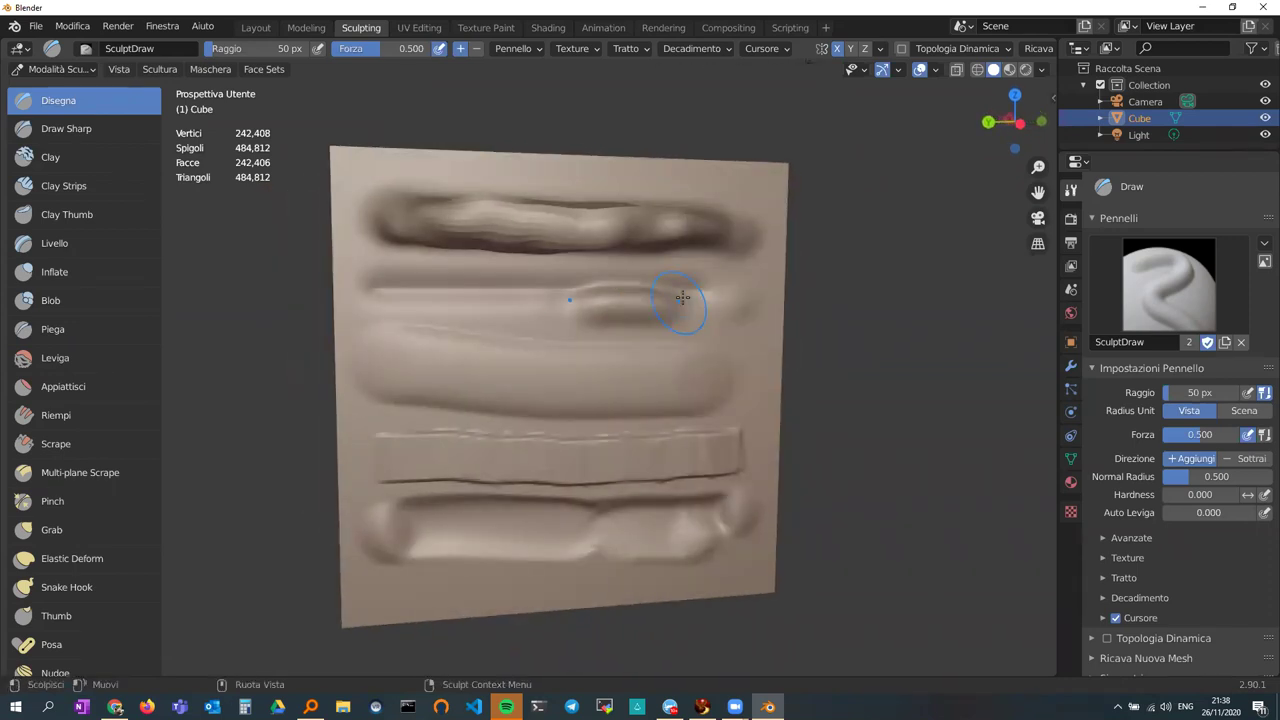
mouse_move(685, 235)
left_mouse_down()
mouse_move(458, 223)
mouse_move(500, 277)
left_mouse_up()
middle_click_drag(500, 277, 575, 373)
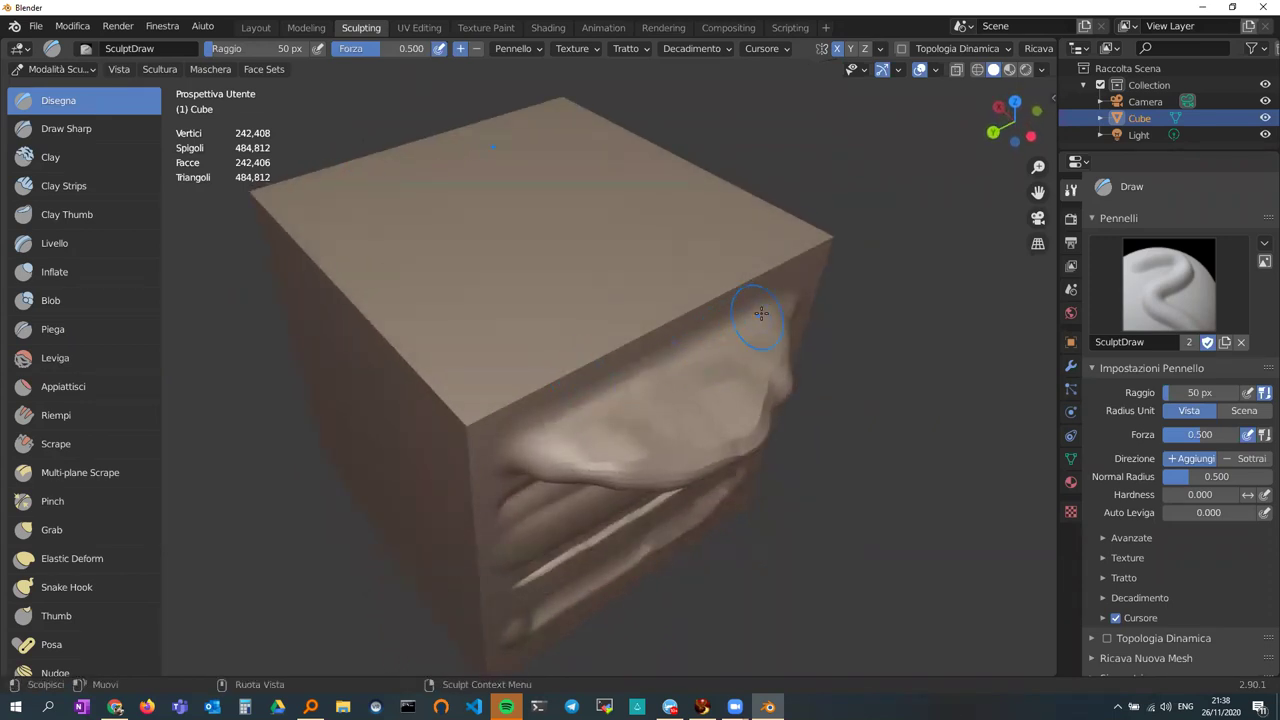
middle_click_drag(566, 429, 496, 360)
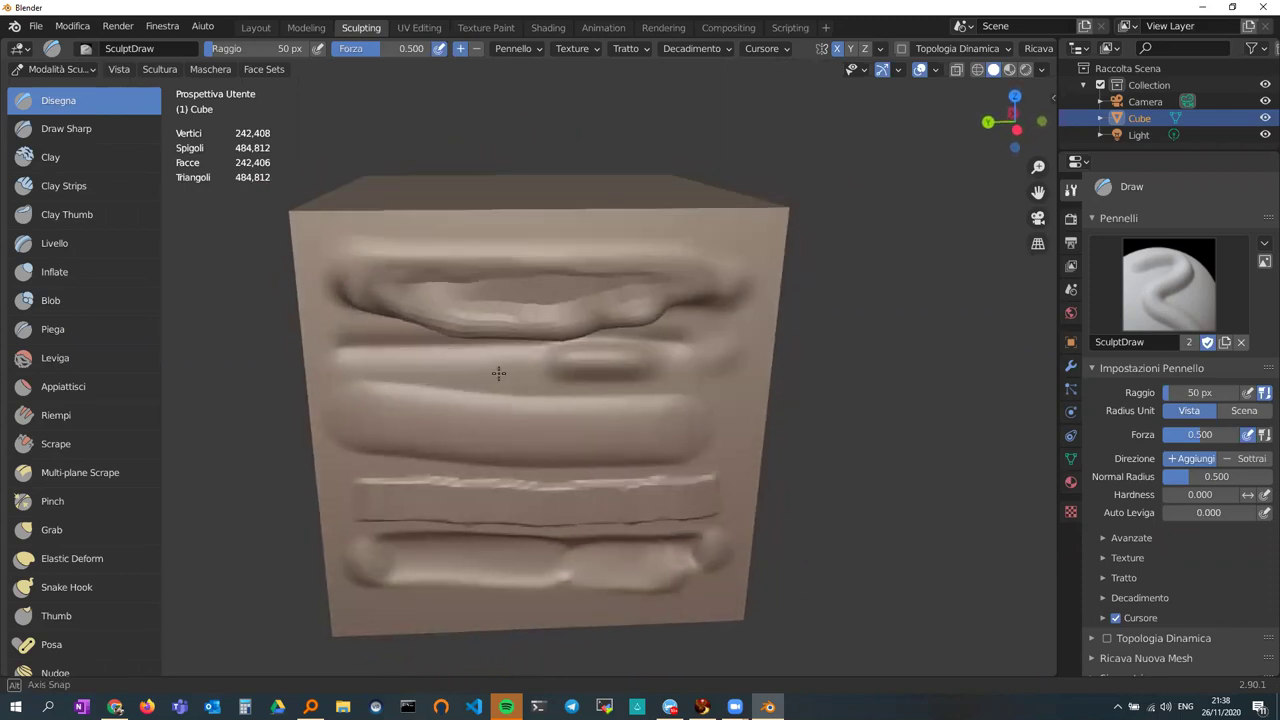
- Reshape the middle bulge with back-and-forth Draw strokes from a face-on view
mouse_move(543, 374)
middle_mouse_down()
mouse_move(534, 354)
mouse_move(600, 310)
mouse_move(578, 352)
mouse_move(598, 385)
mouse_move(580, 337)
mouse_move(600, 336)
middle_mouse_up()
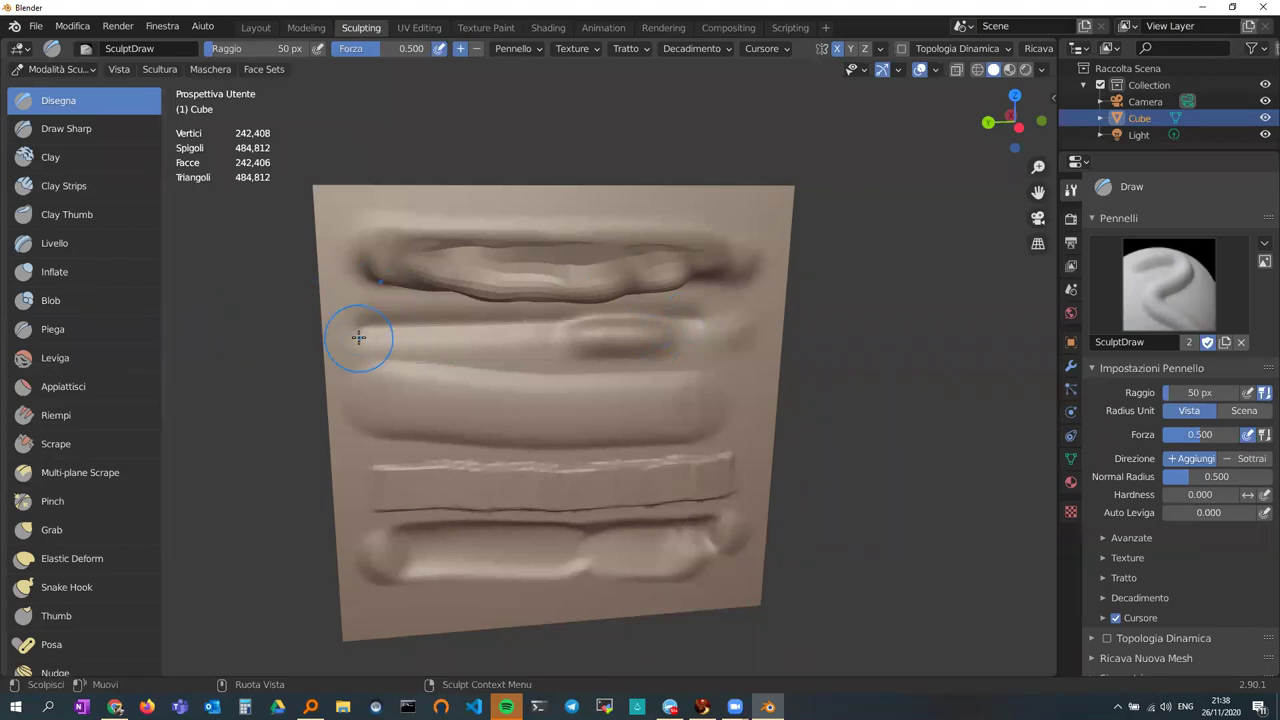
mouse_move(557, 337)
left_mouse_down()
mouse_move(614, 336)
mouse_move(583, 333)
left_mouse_up()
mouse_move(672, 331)
left_mouse_down()
mouse_move(571, 346)
mouse_move(670, 342)
left_mouse_up()
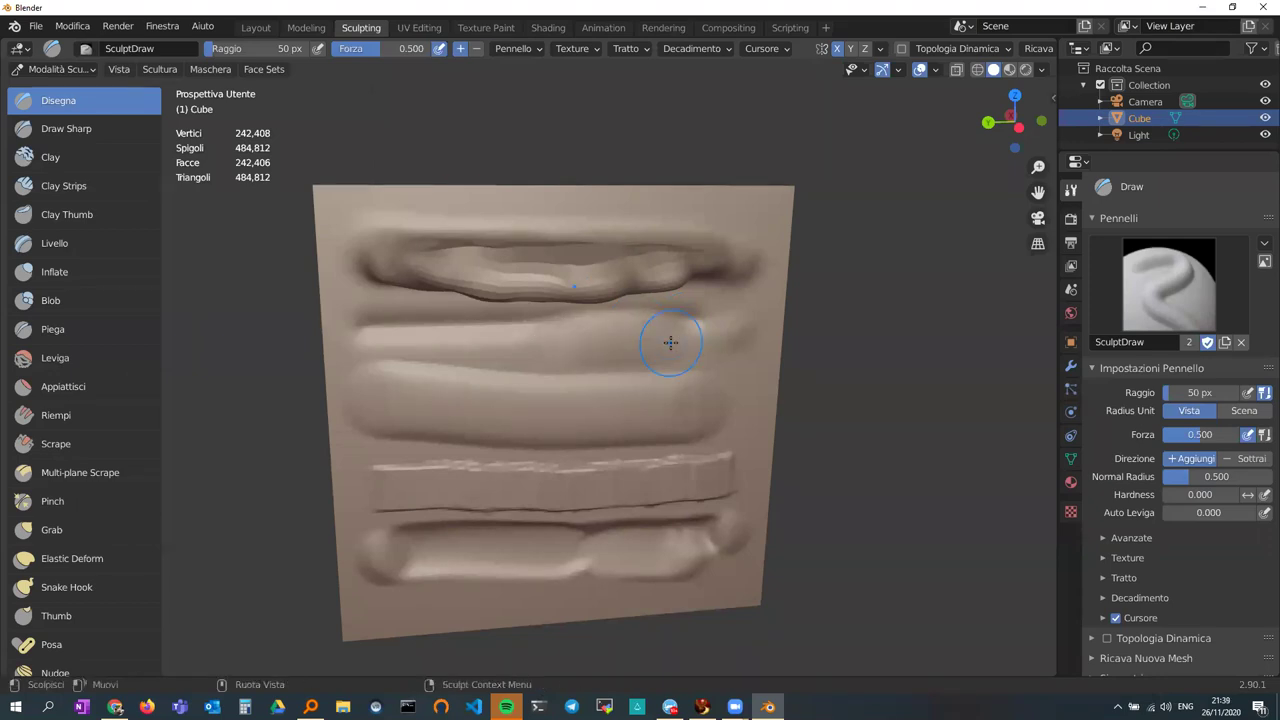
middle_click_drag(537, 337, 589, 341)
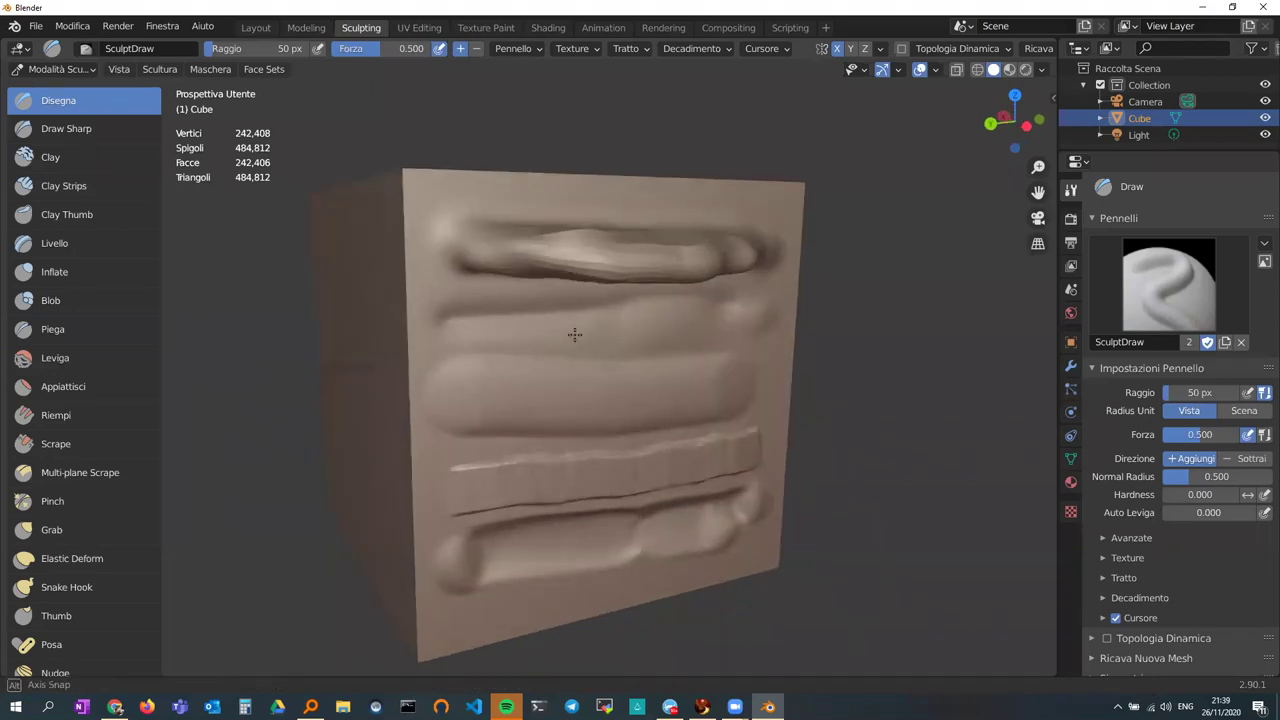
mouse_move(562, 338)
left_mouse_down()
mouse_move(675, 323)
mouse_move(638, 333)
left_mouse_up()
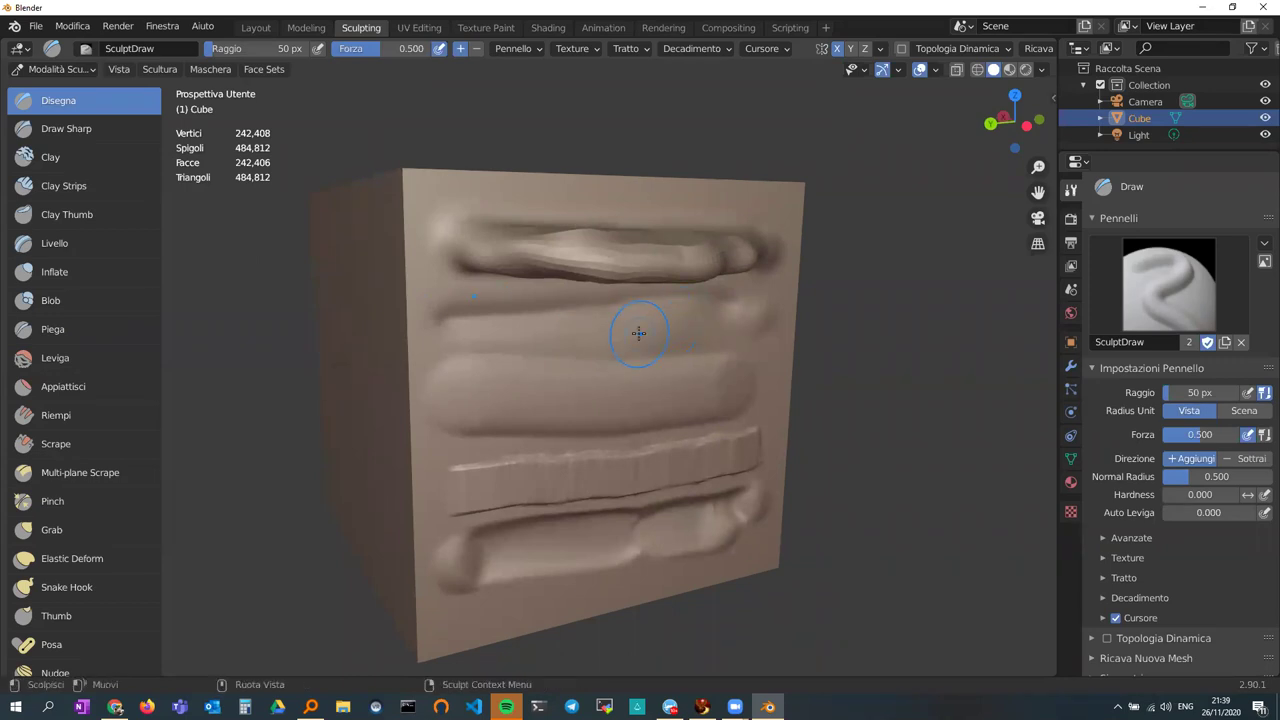
mouse_move(586, 334)
middle_mouse_down()
mouse_move(580, 375)
mouse_move(603, 346)
middle_mouse_up()
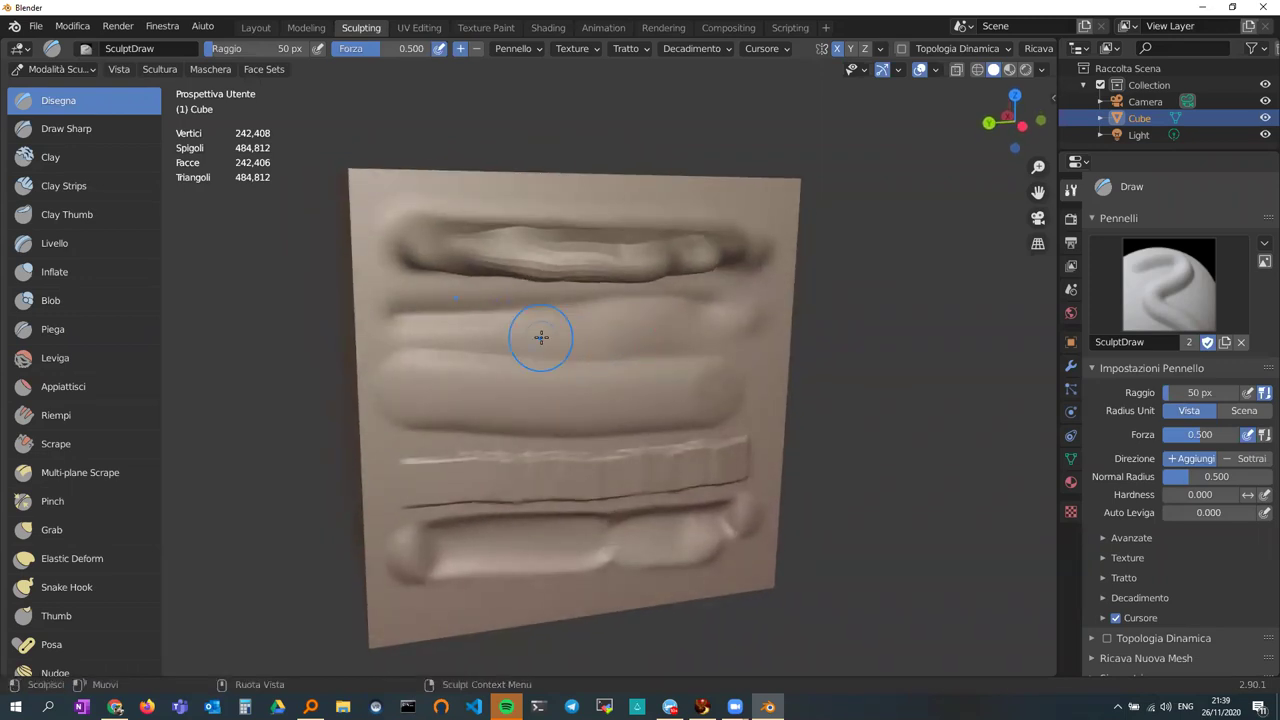
mouse_move(666, 314)
middle_mouse_down()
mouse_move(590, 330)
mouse_move(566, 355)
middle_mouse_up()
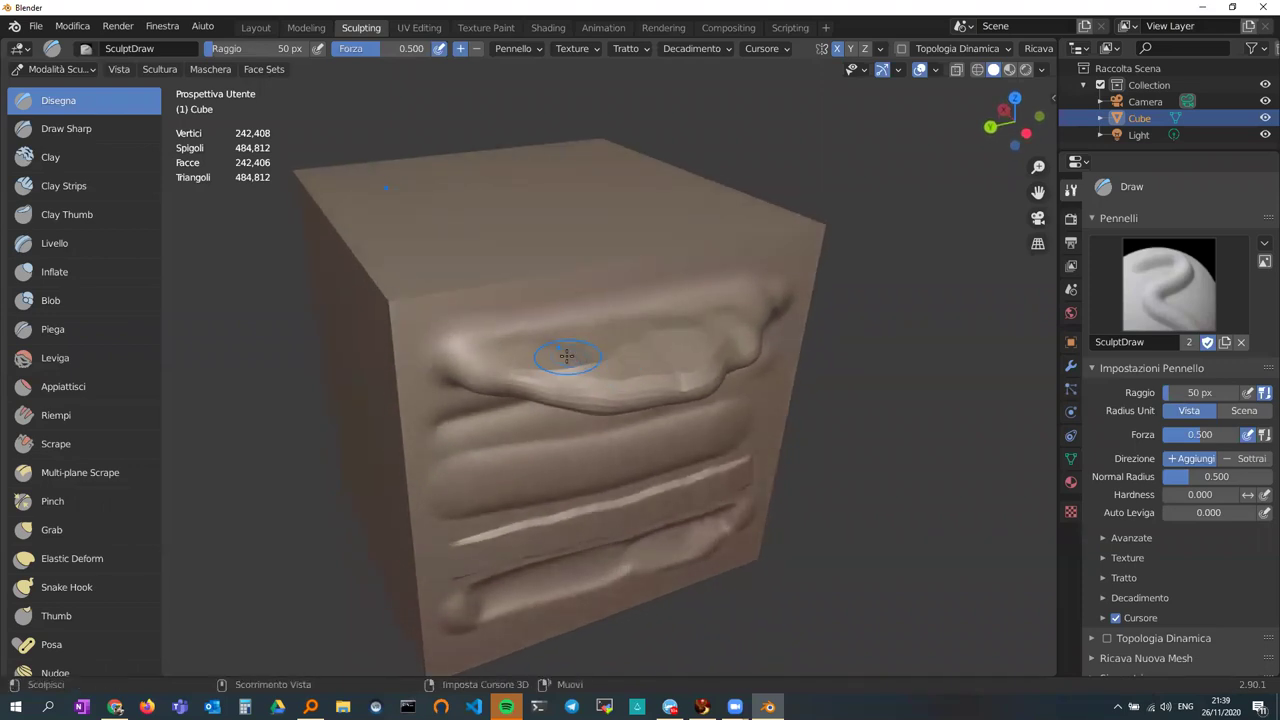
- Roughen the top bulge, adding bumps and deepening the top groove into an overhanging lip
mouse_move(571, 361)
left_mouse_down()
mouse_move(728, 331)
mouse_move(650, 368)
mouse_move(548, 369)
left_mouse_up()
middle_click_drag(548, 370, 531, 341)
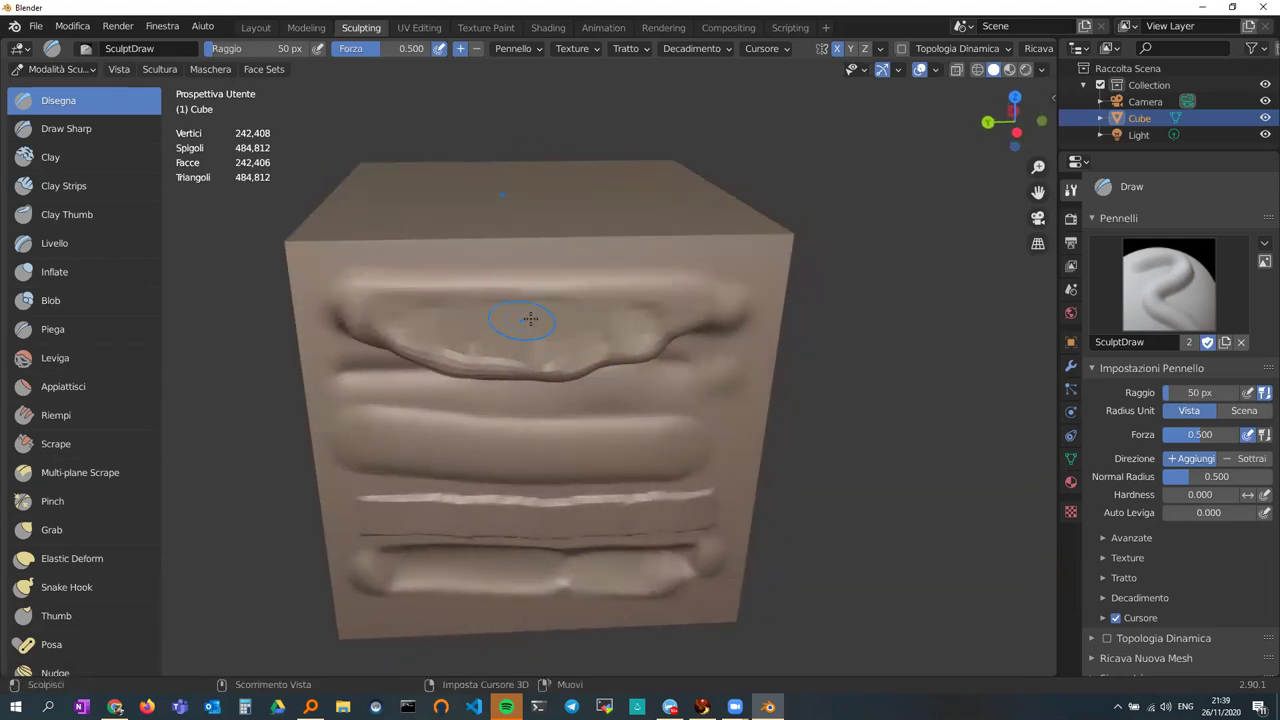
mouse_move(519, 337)
left_mouse_down()
mouse_move(434, 343)
mouse_move(423, 329)
left_mouse_up()
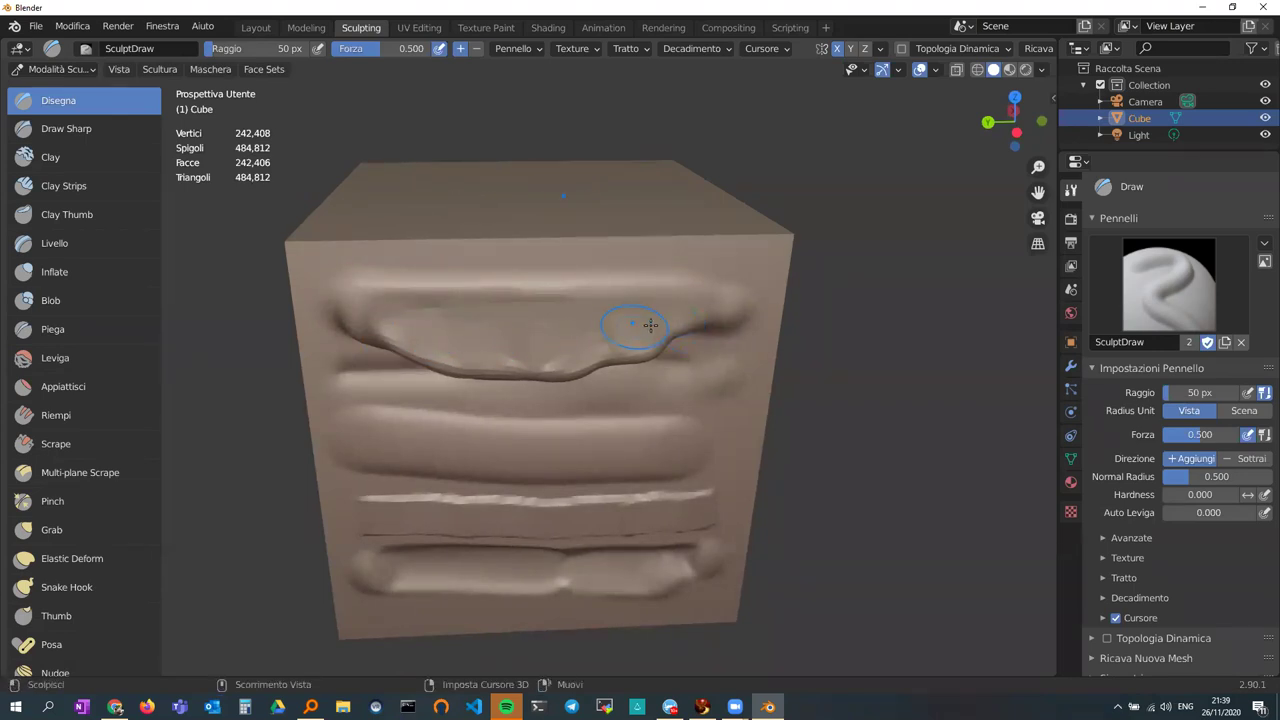
mouse_move(632, 338)
left_mouse_down()
mouse_move(614, 337)
mouse_move(625, 350)
left_mouse_up()
middle_click_drag(555, 341, 593, 328)
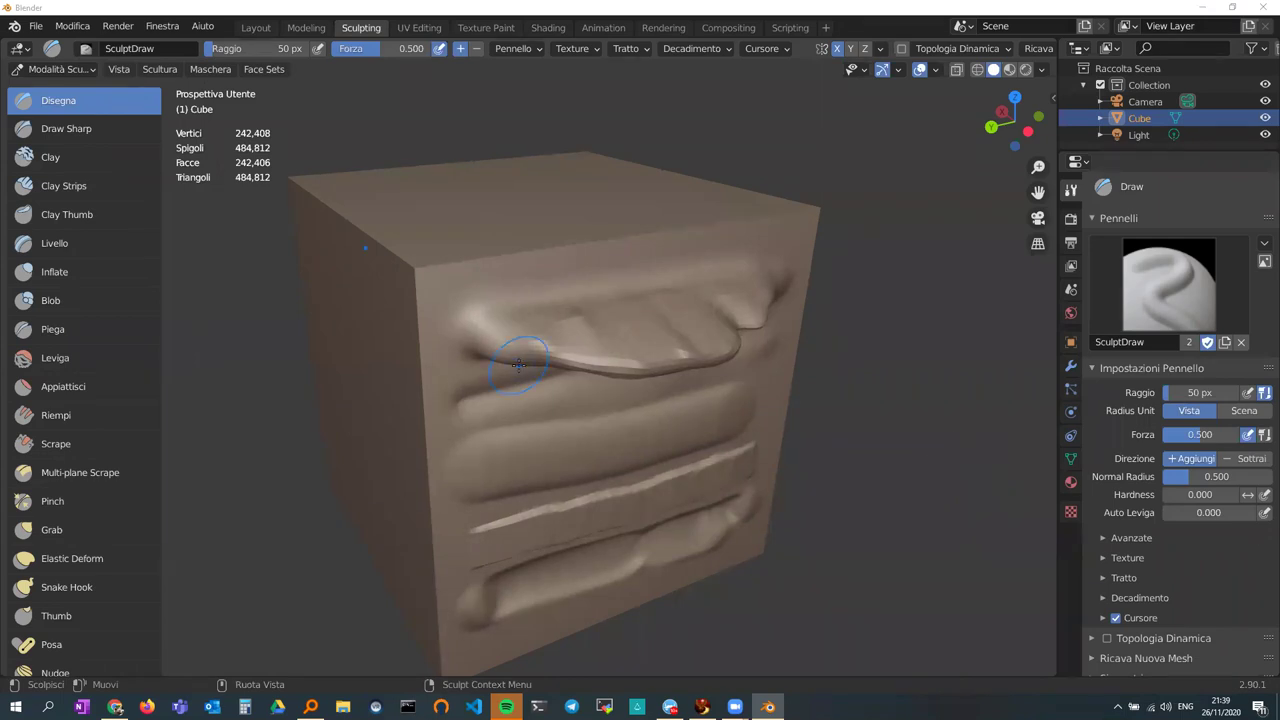
mouse_move(600, 356)
middle_mouse_down()
mouse_move(667, 288)
mouse_move(623, 323)
mouse_move(552, 313)
middle_mouse_up()
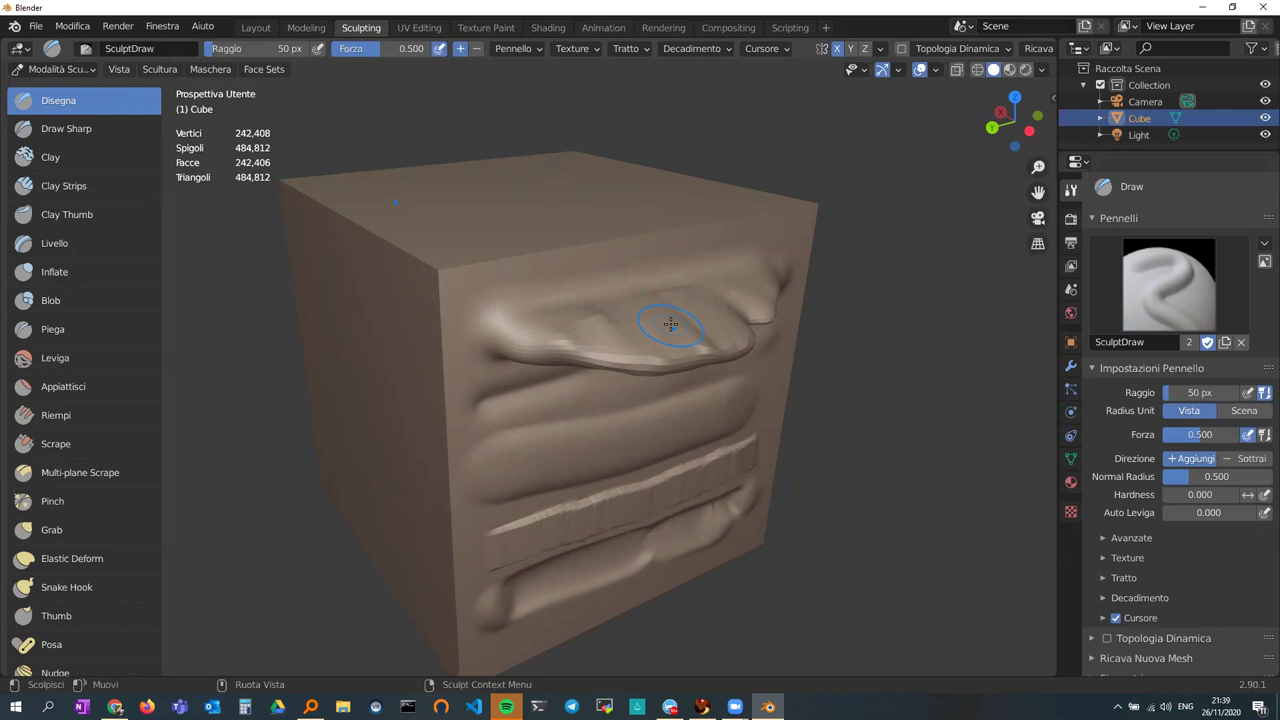
mouse_move(674, 328)
middle_mouse_down()
mouse_move(717, 333)
mouse_move(701, 340)
middle_mouse_up()
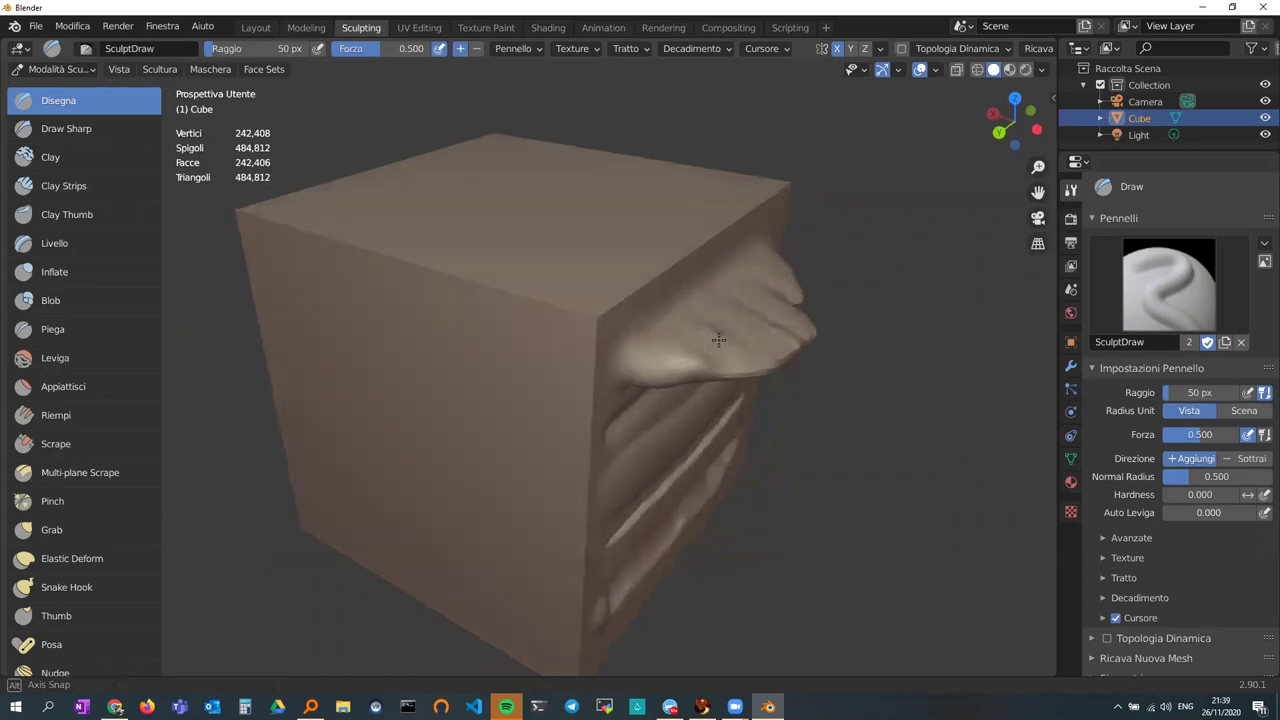
mouse_move(770, 280)
middle_mouse_down()
mouse_move(666, 281)
mouse_move(748, 293)
mouse_move(694, 286)
mouse_move(651, 306)
middle_mouse_up()
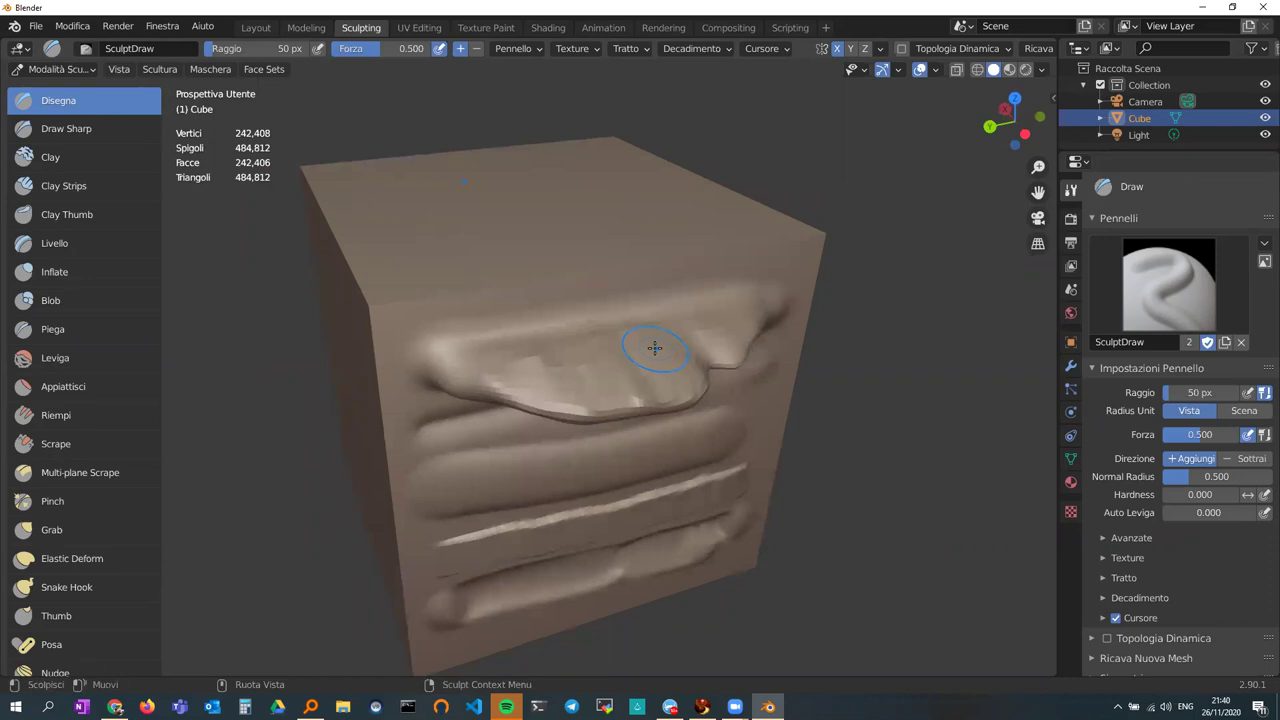
- Remesh the cube at 0.01 m voxel size, raising it to about 281,384 vertices
left_click(1038, 48)
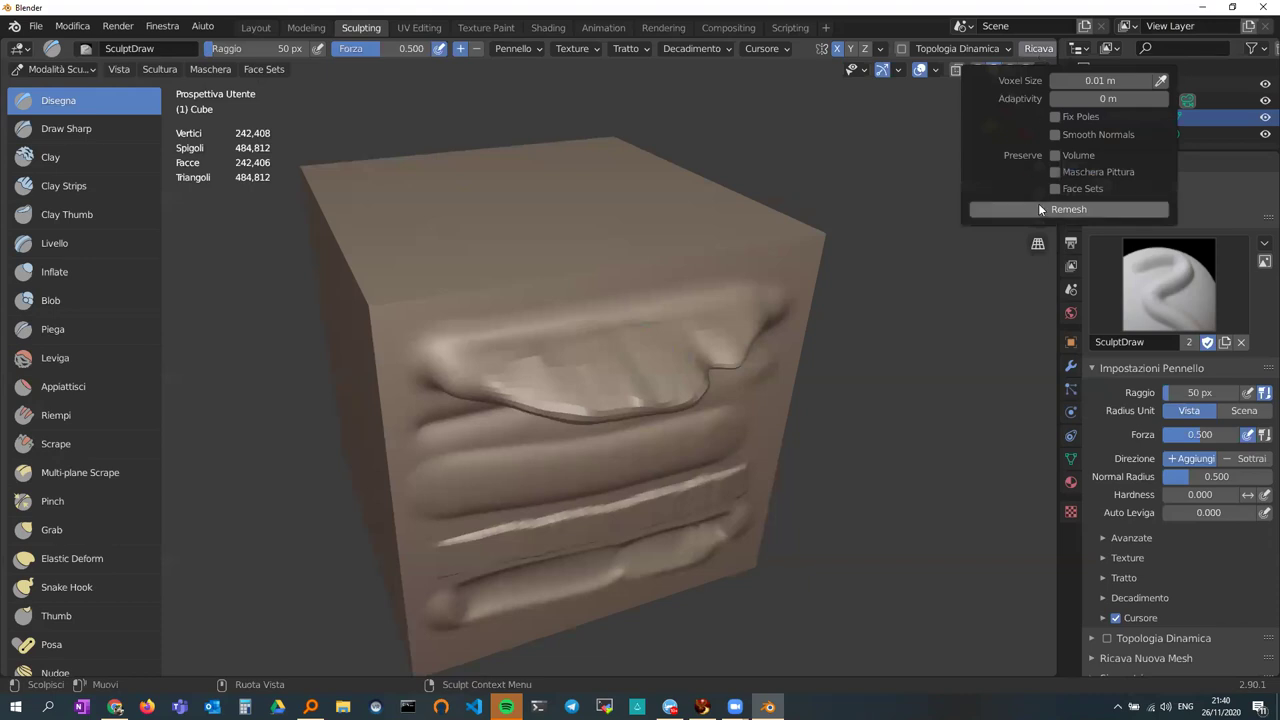
left_click(1063, 209)
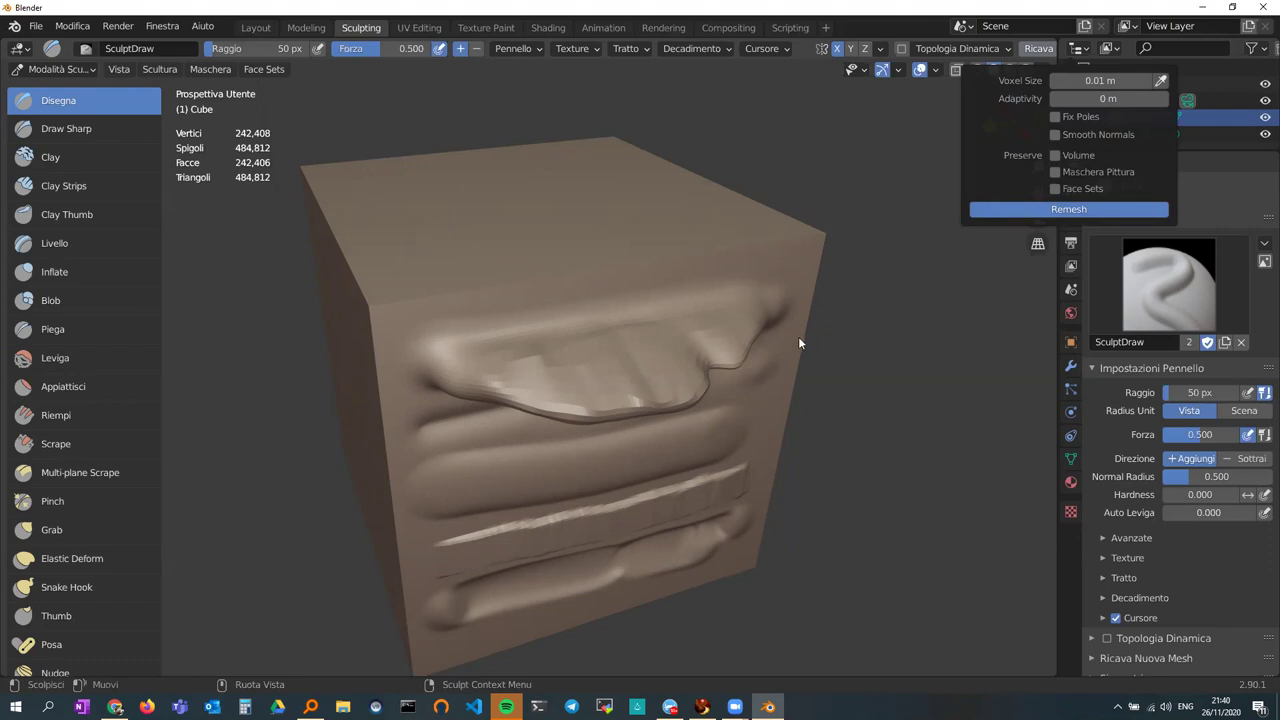
mouse_move(600, 388)
middle_mouse_down()
mouse_move(638, 350)
mouse_move(618, 340)
middle_mouse_up()
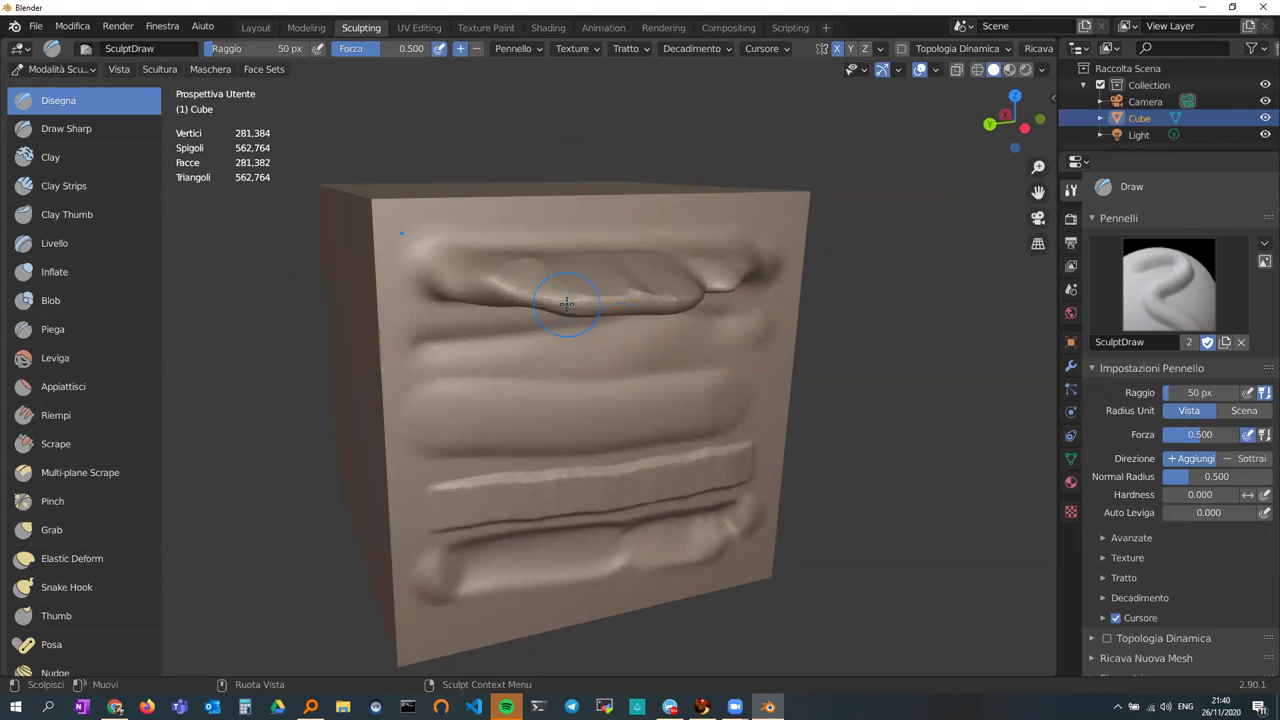
- Inspect the cube from several angles, then press a Clay Thumb stroke along the lowest ridge
middle_click_drag(566, 270, 566, 286)
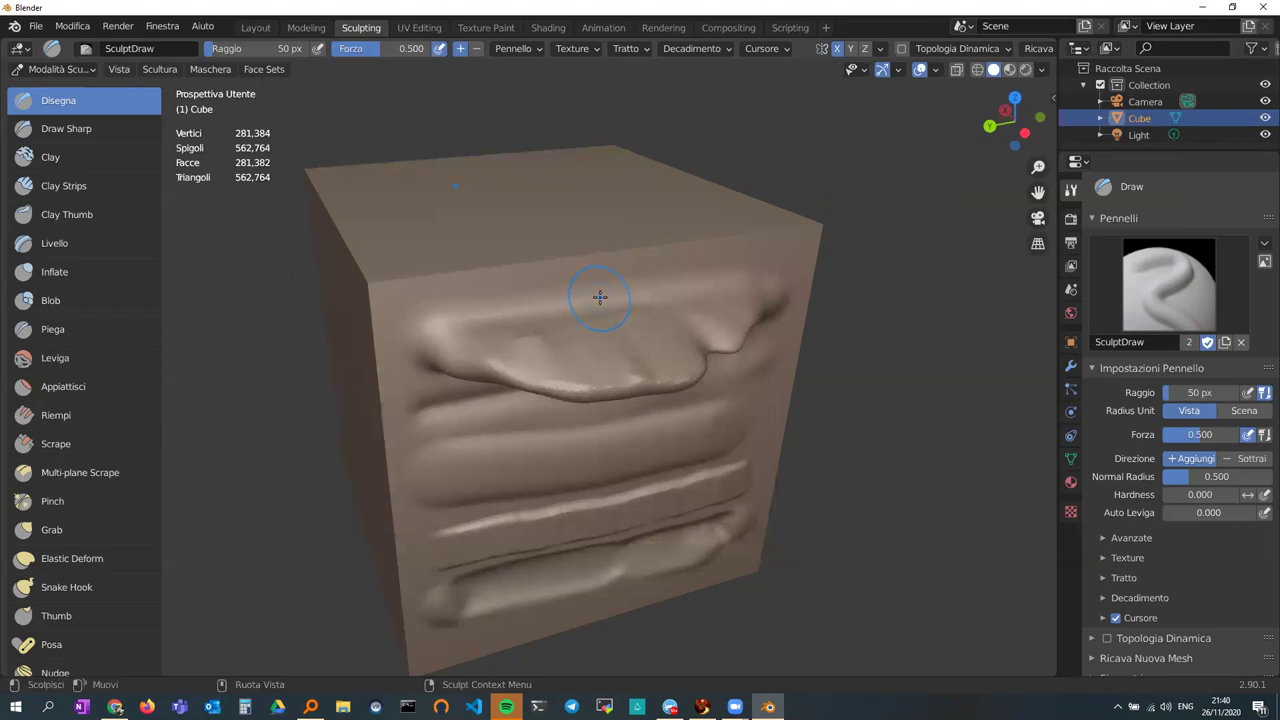
mouse_move(760, 271)
middle_mouse_down()
mouse_move(621, 301)
mouse_move(661, 328)
middle_mouse_up()
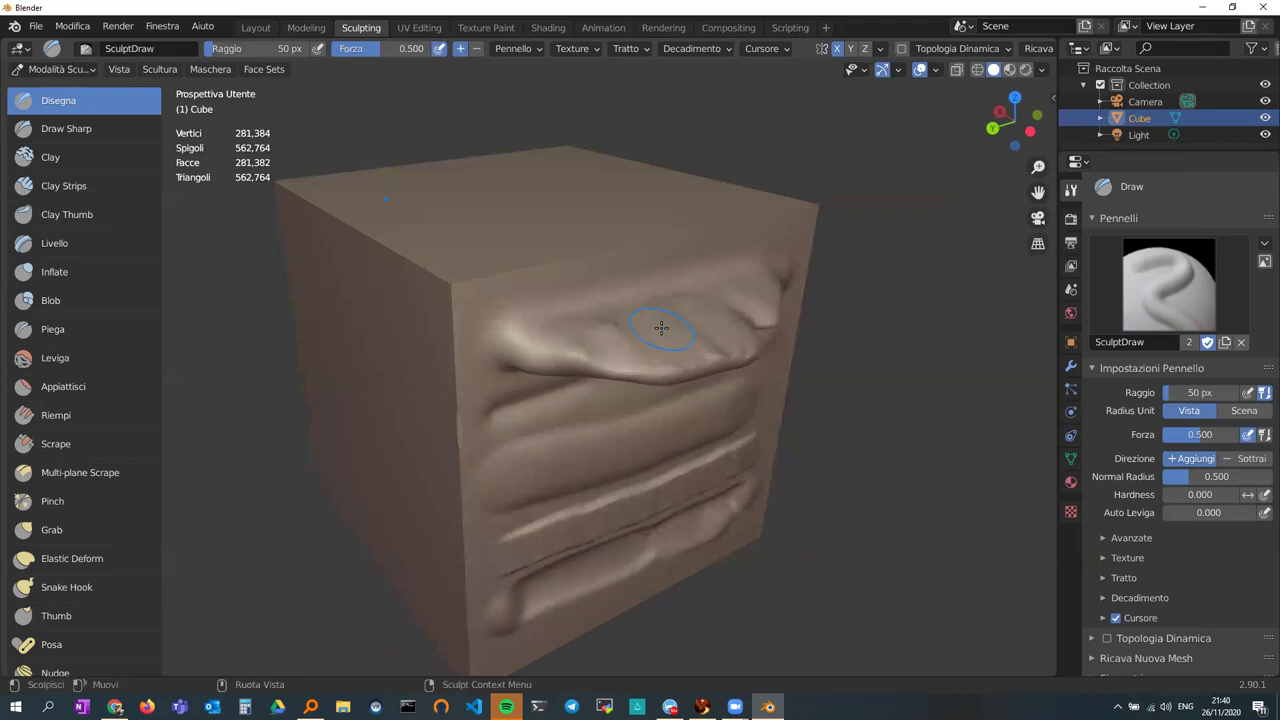
mouse_move(661, 328)
middle_mouse_down()
mouse_move(740, 330)
mouse_move(676, 325)
middle_mouse_up()
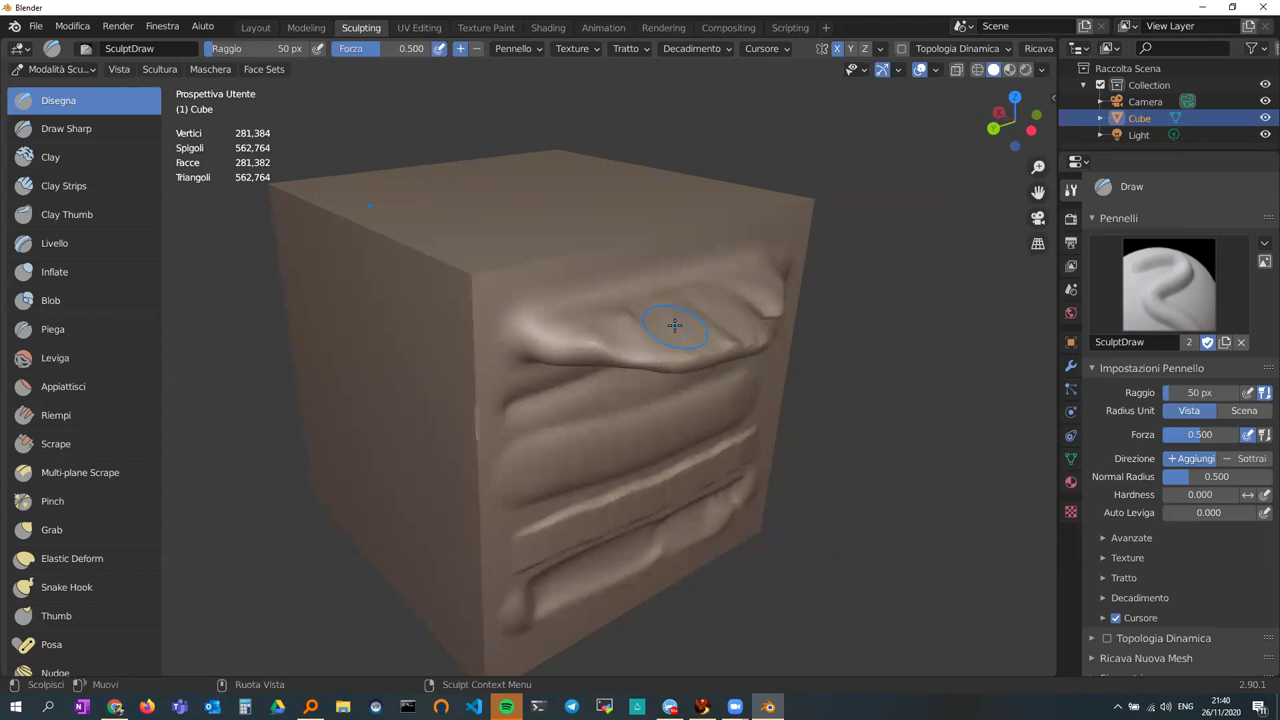
key("ctrl")
mouse_move(703, 370)
middle_mouse_down()
mouse_move(524, 343)
mouse_move(634, 343)
mouse_move(704, 369)
mouse_move(694, 386)
mouse_move(657, 375)
mouse_move(657, 349)
middle_mouse_up()
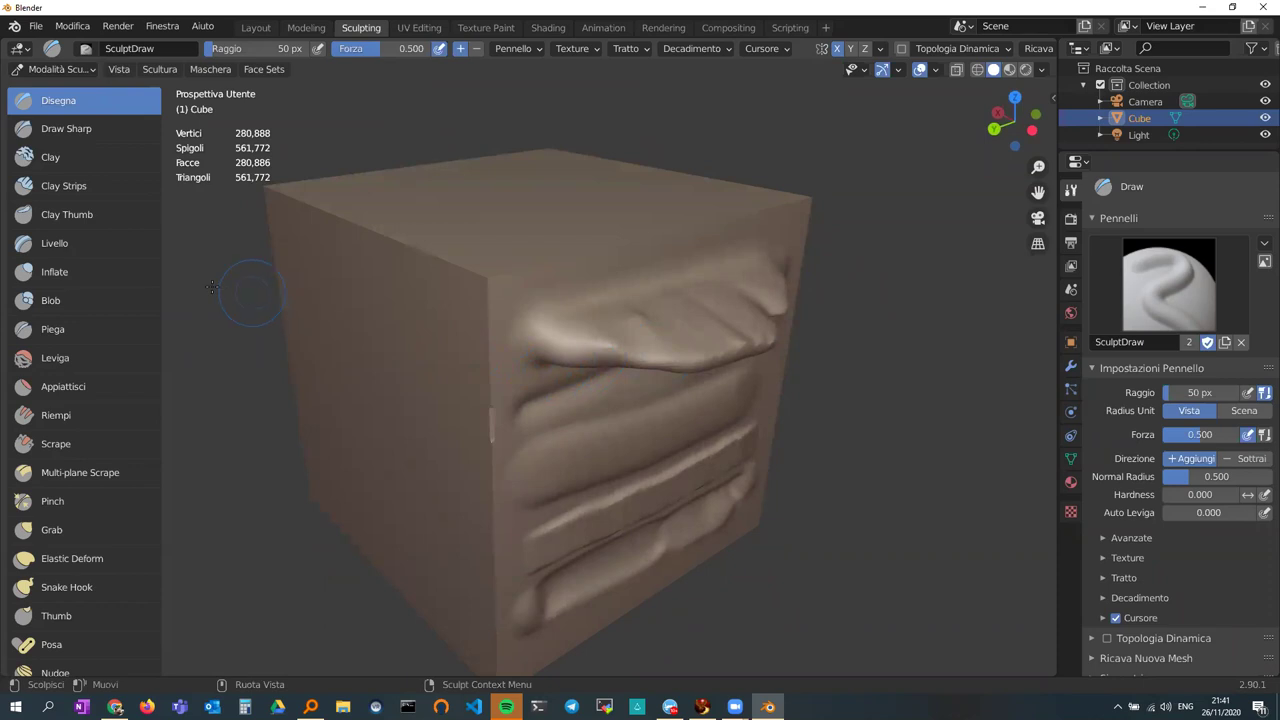
middle_click_drag(427, 386, 455, 360)
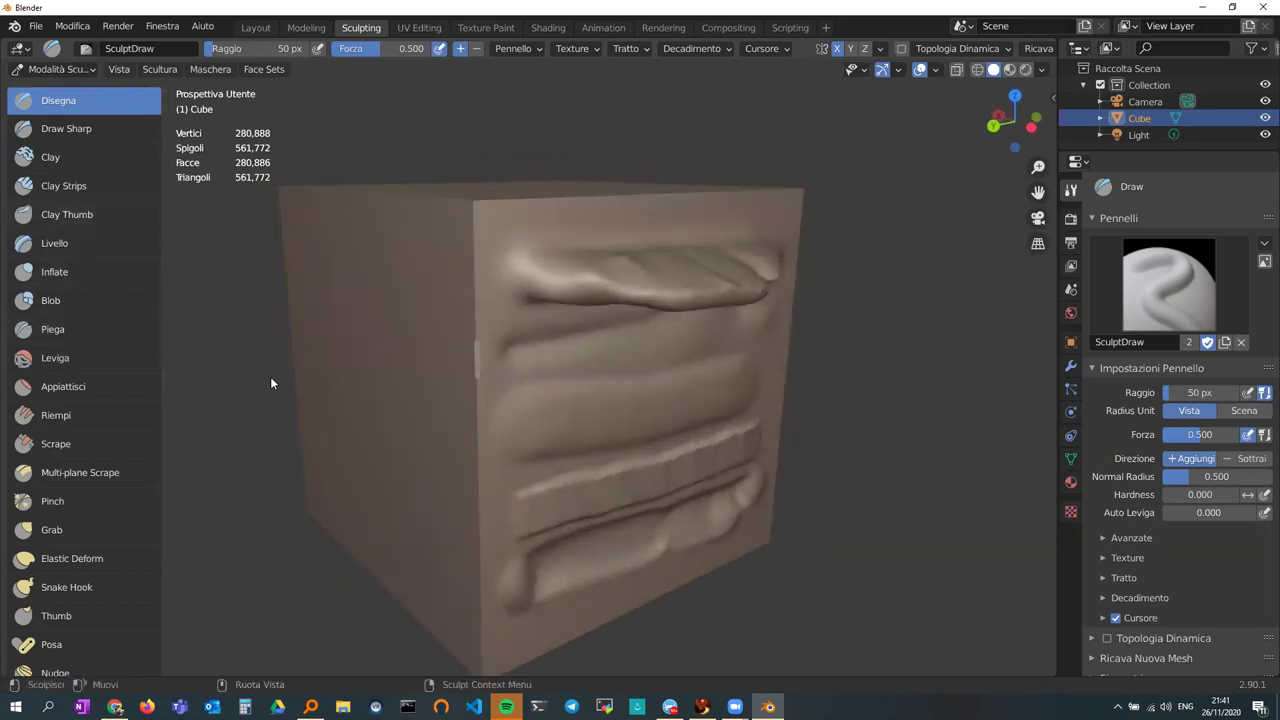
left_click(101, 216)
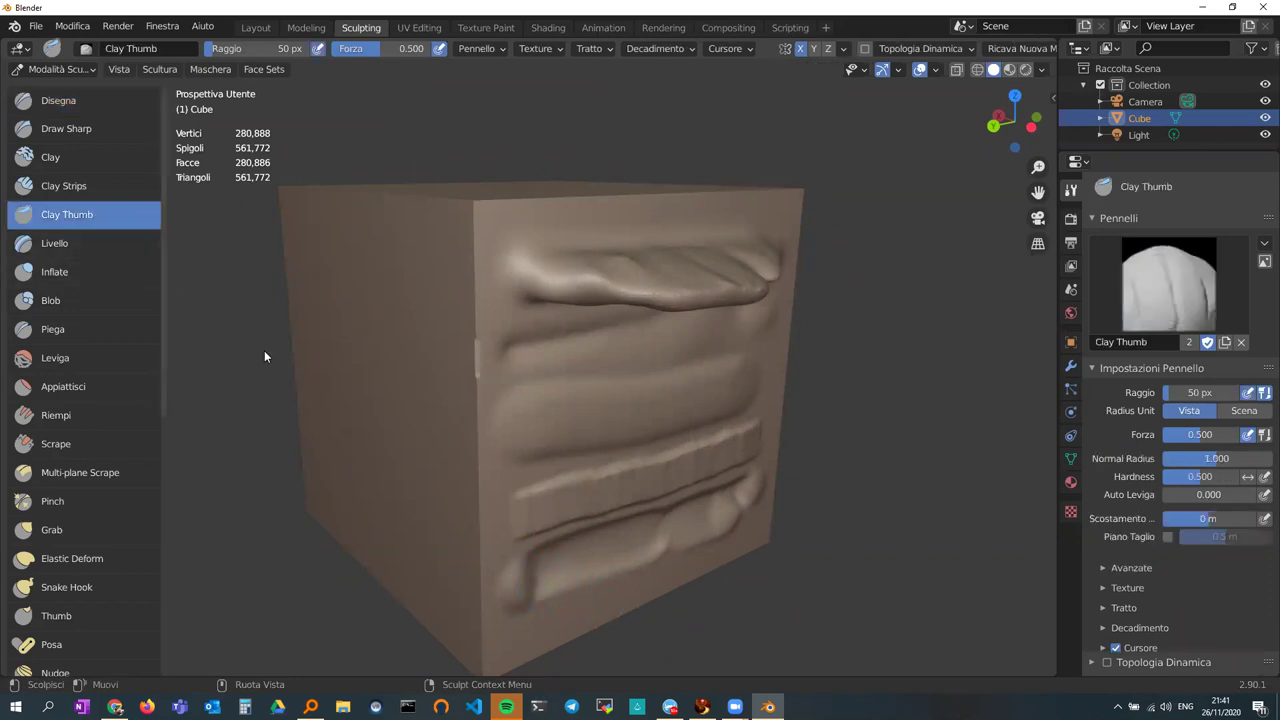
left_click_drag(548, 578, 538, 552)
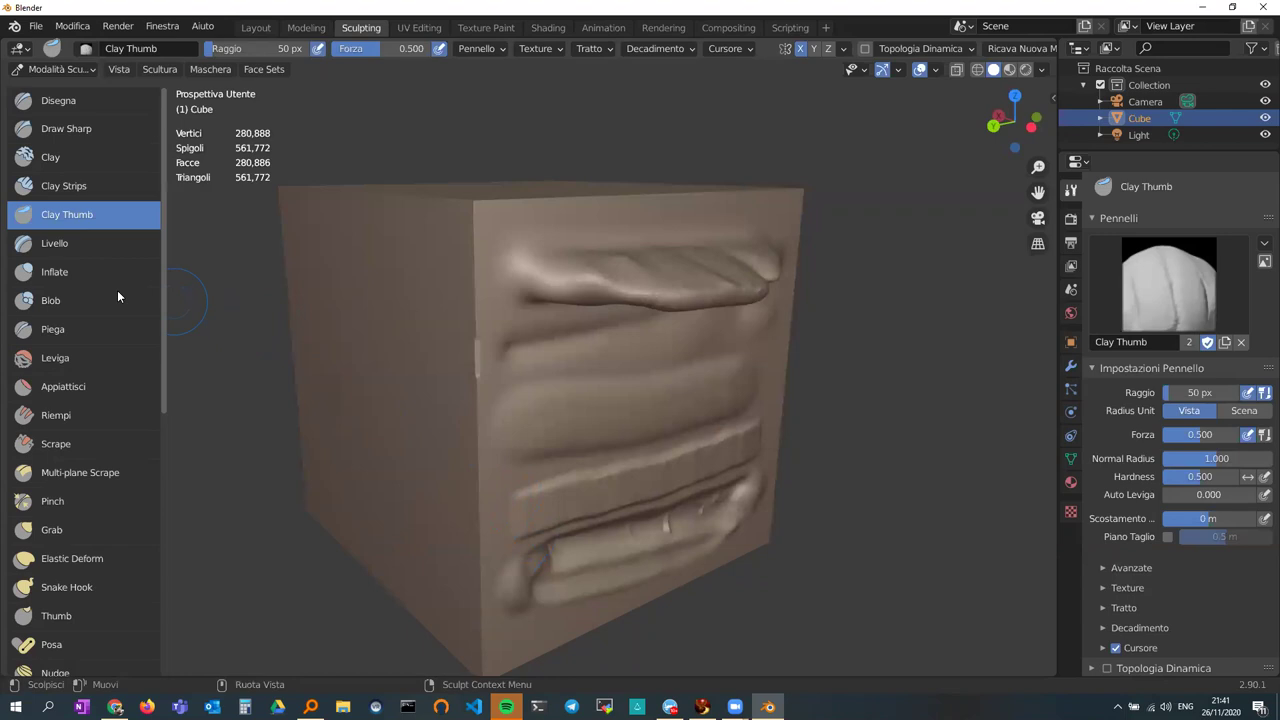
- Raise a long flat-topped band across the top of the plain face with the Layer brush
left_click(58, 242)
middle_click_drag(480, 420, 608, 423)
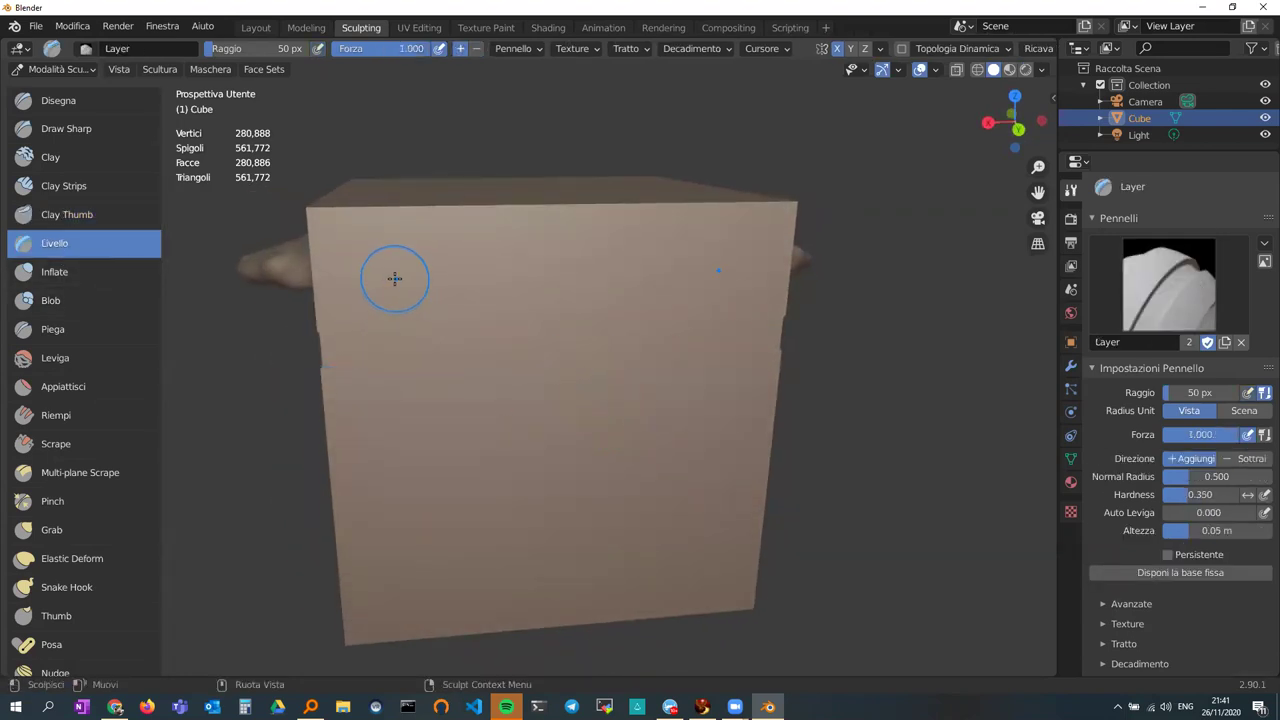
left_click_drag(385, 275, 575, 280)
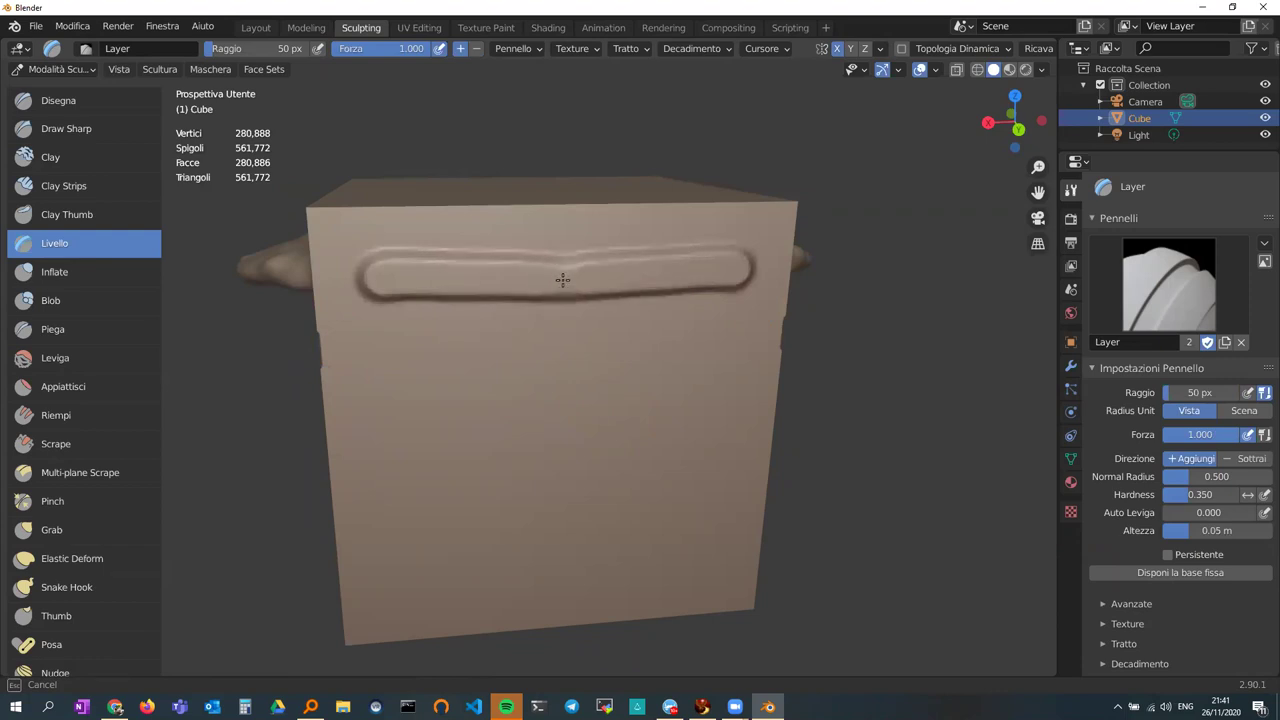
mouse_move(728, 386)
middle_mouse_down()
mouse_move(625, 378)
mouse_move(813, 368)
mouse_move(777, 386)
mouse_move(723, 371)
mouse_move(736, 391)
mouse_move(757, 371)
mouse_move(365, 516)
middle_mouse_up()
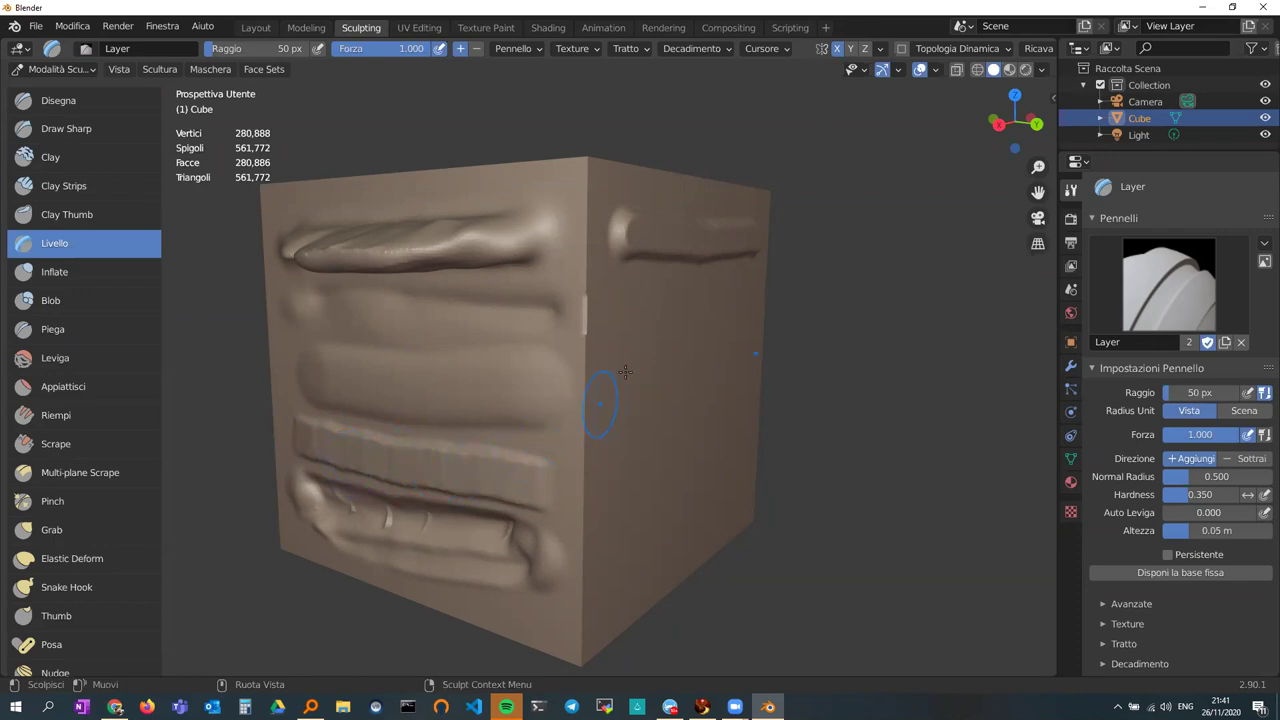
mouse_move(545, 330)
middle_mouse_down()
mouse_move(484, 339)
mouse_move(487, 328)
middle_mouse_up()
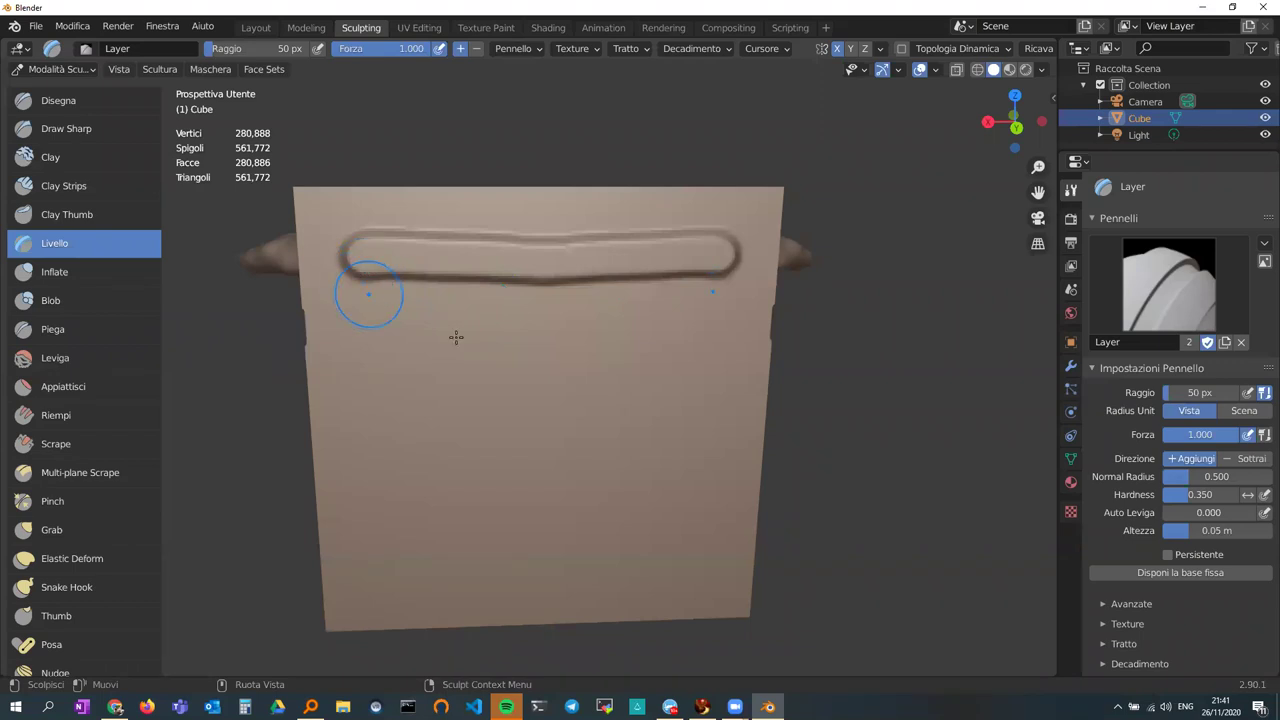
left_click(66, 276)
- Inflate a soft ridge across the face just below the raised band
left_click_drag(360, 326, 508, 326)
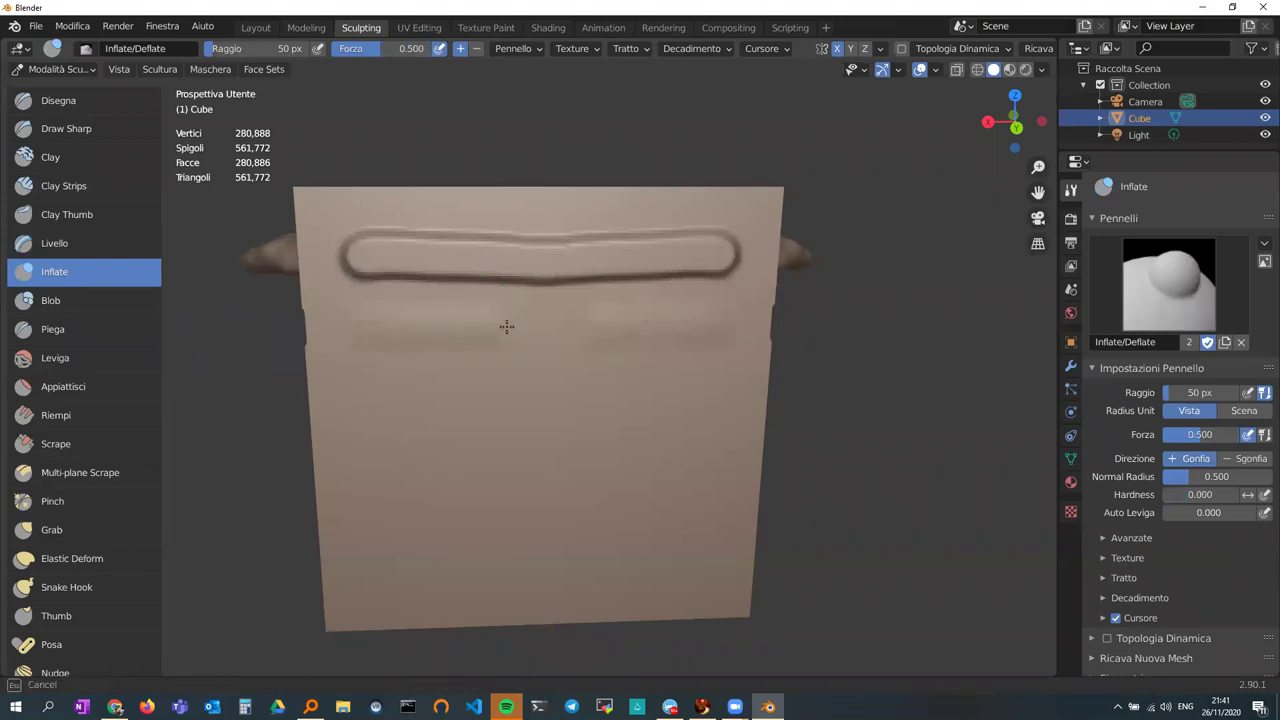
mouse_move(528, 337)
middle_mouse_down()
mouse_move(517, 389)
mouse_move(528, 386)
middle_mouse_up()
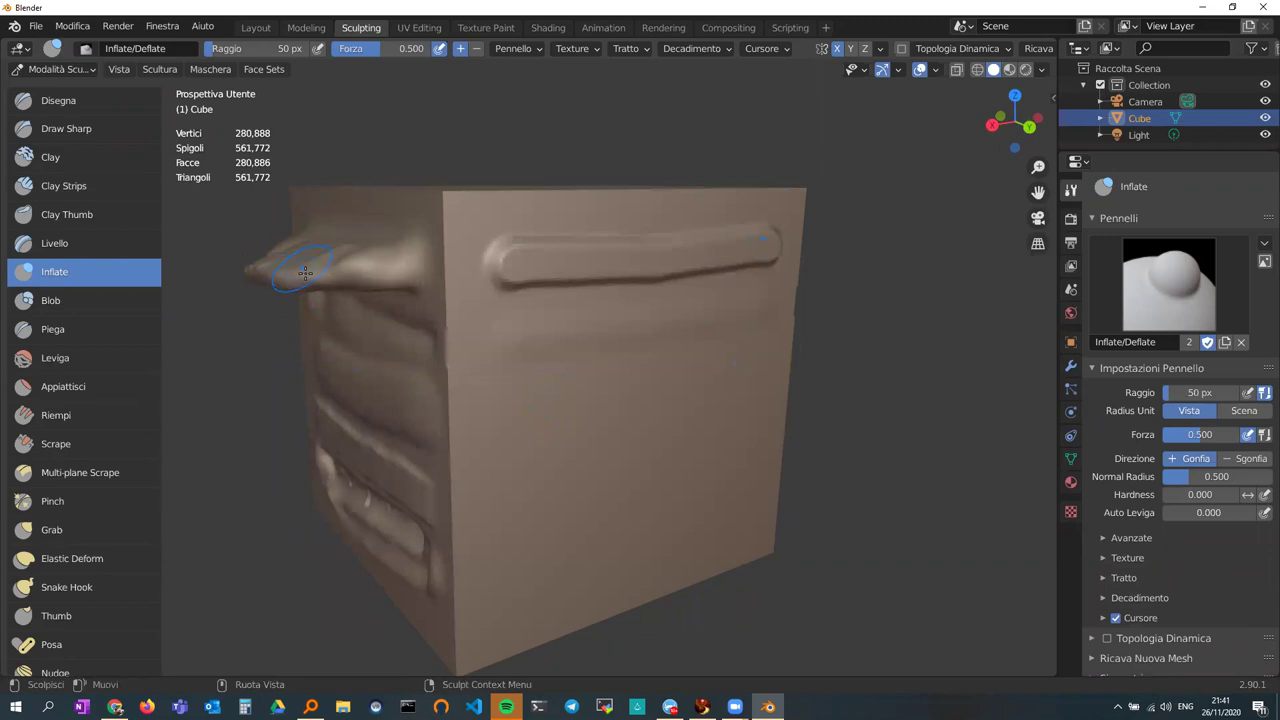
left_click_drag(491, 348, 668, 329)
left_click_drag(581, 343, 547, 345)
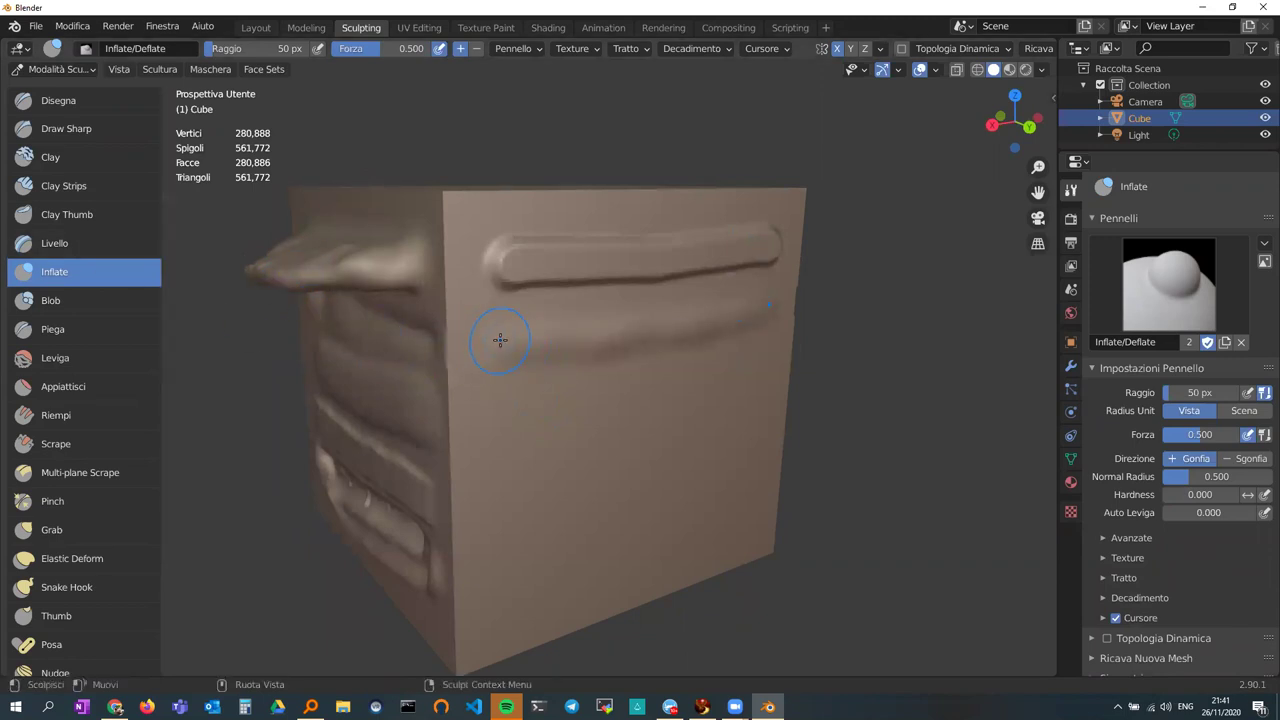
- Swell the band's left end and middle into rounded knobs with the Inflate brush
left_click(506, 260)
mouse_move(528, 265)
left_mouse_down()
mouse_move(515, 268)
mouse_move(534, 270)
left_mouse_up()
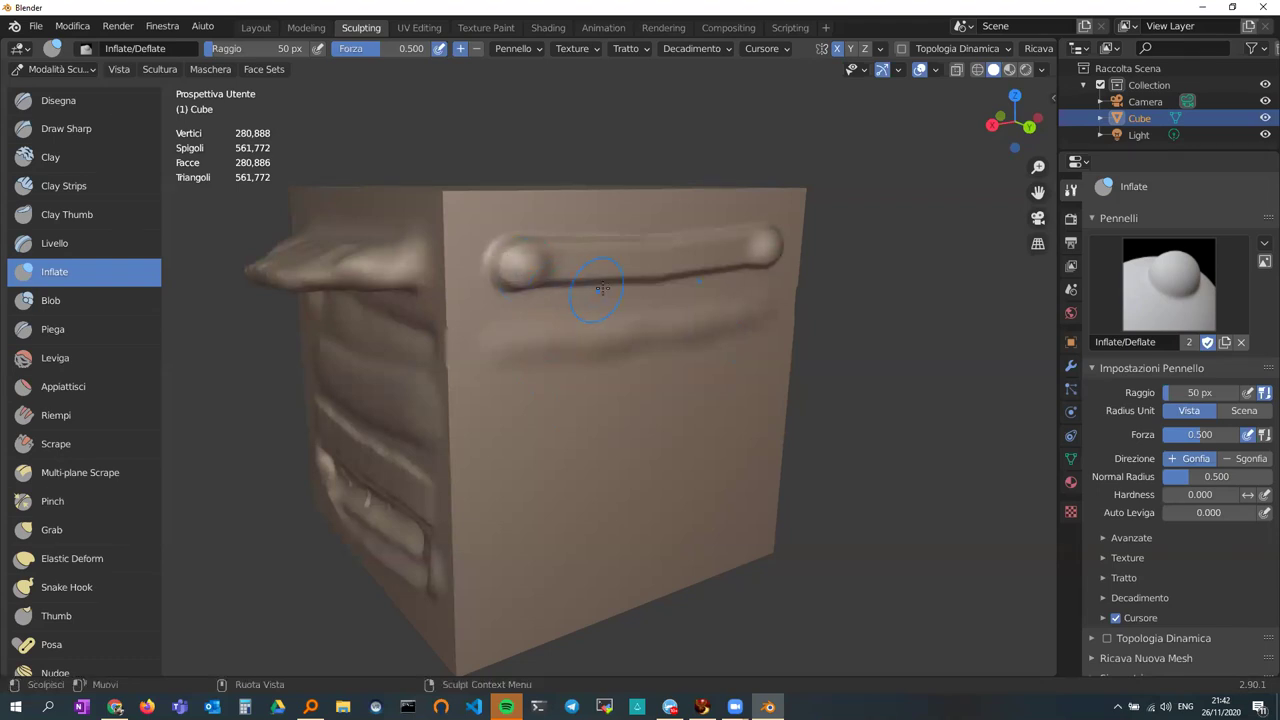
mouse_move(651, 264)
left_mouse_down()
mouse_move(645, 254)
mouse_move(652, 262)
left_mouse_up()
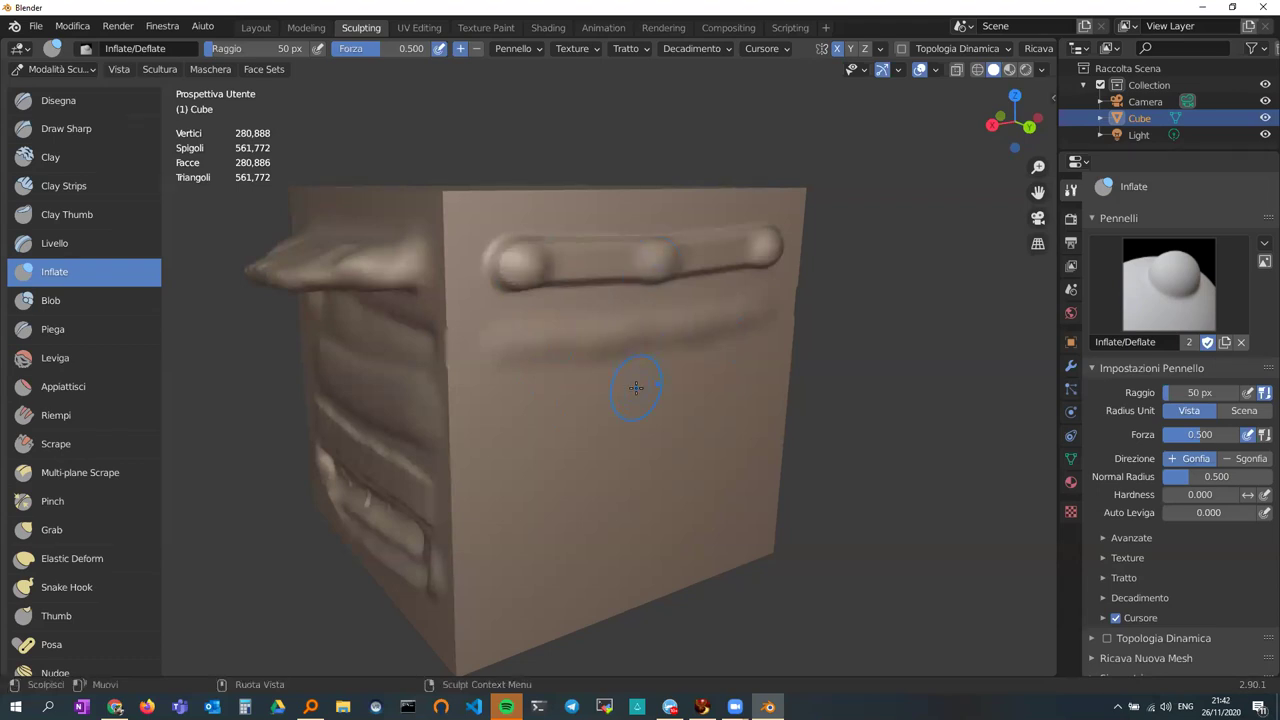
middle_click_drag(513, 390, 480, 383)
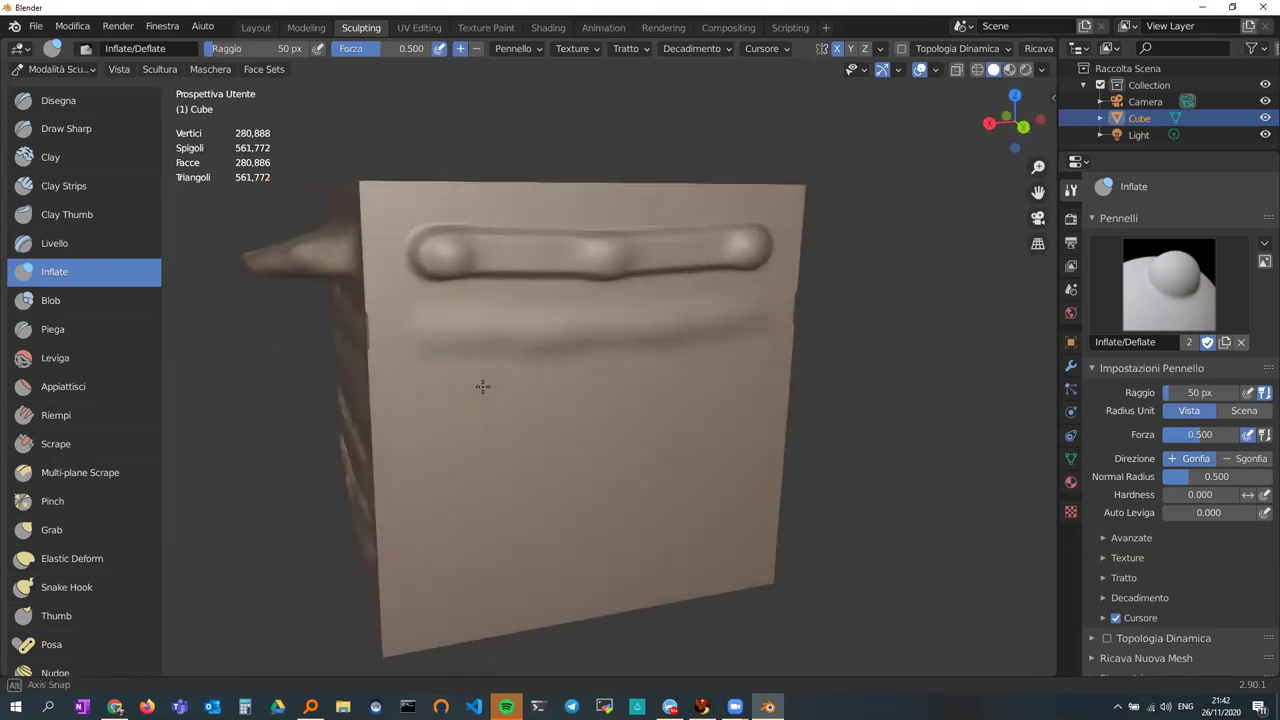
- Add two more round blobs with the Blob brush to complete the lower row of five
left_click(66, 305)
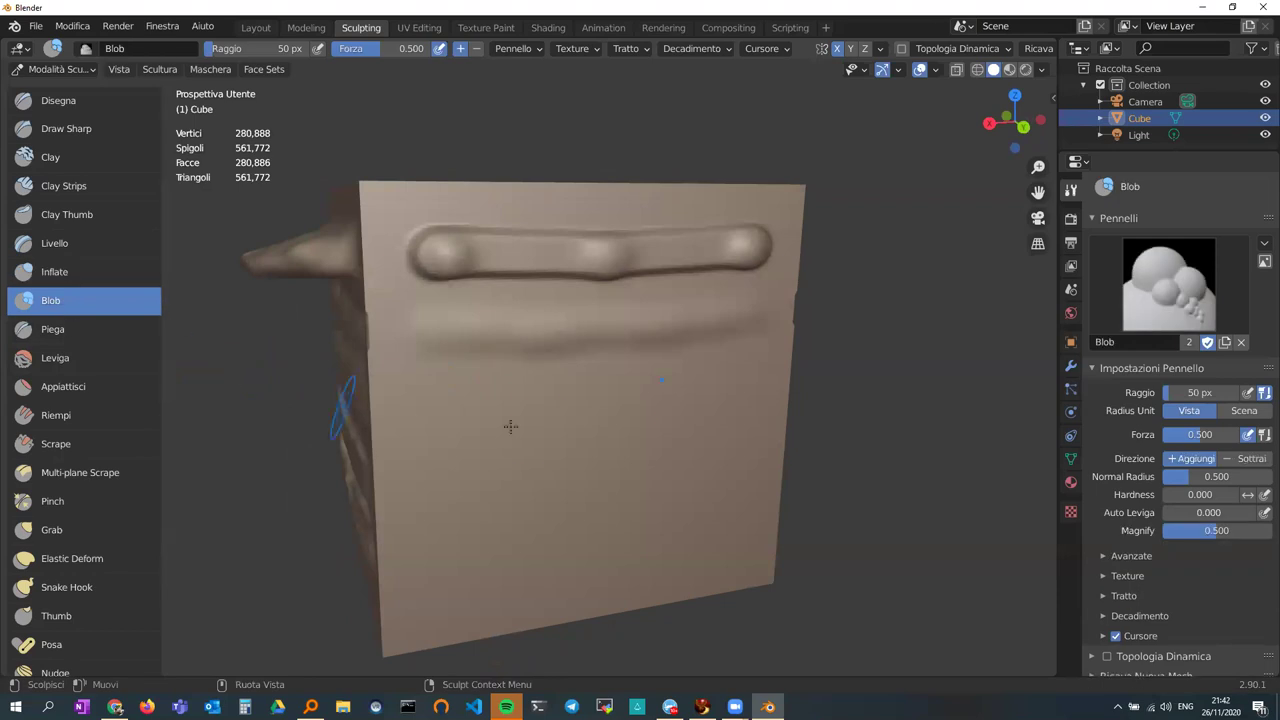
left_click_drag(443, 334, 446, 337)
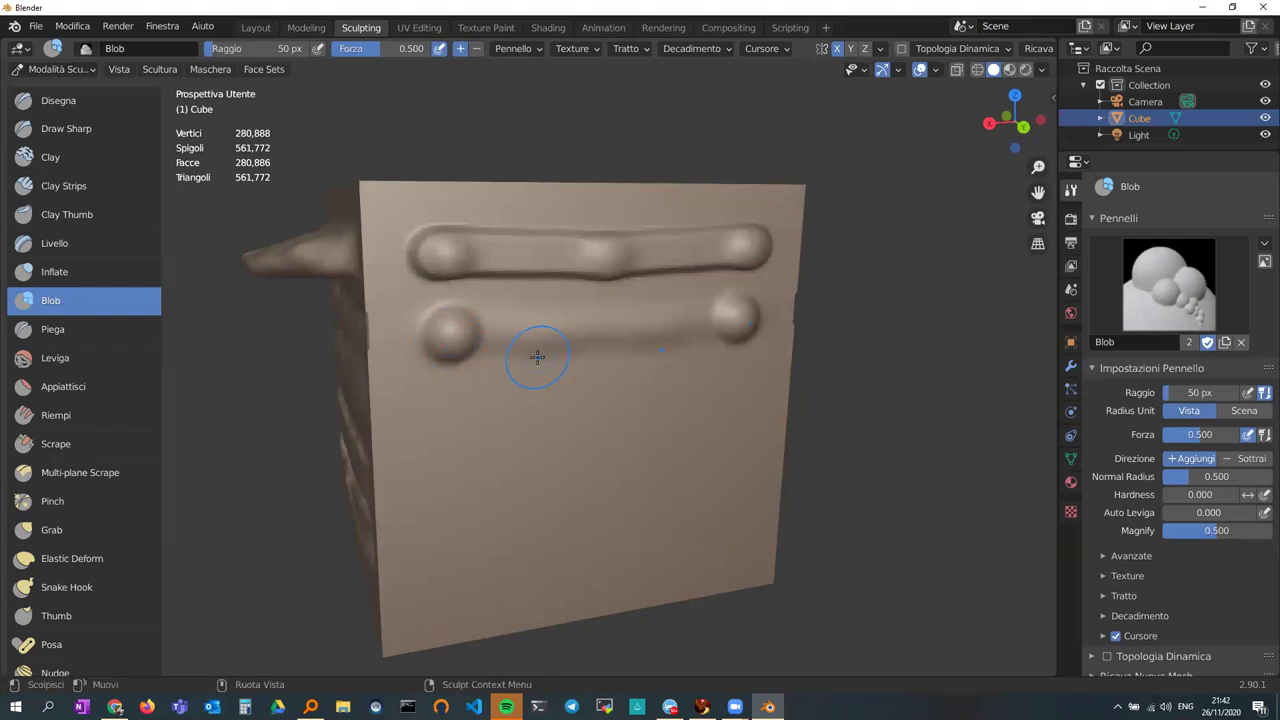
left_click_drag(596, 336, 602, 338)
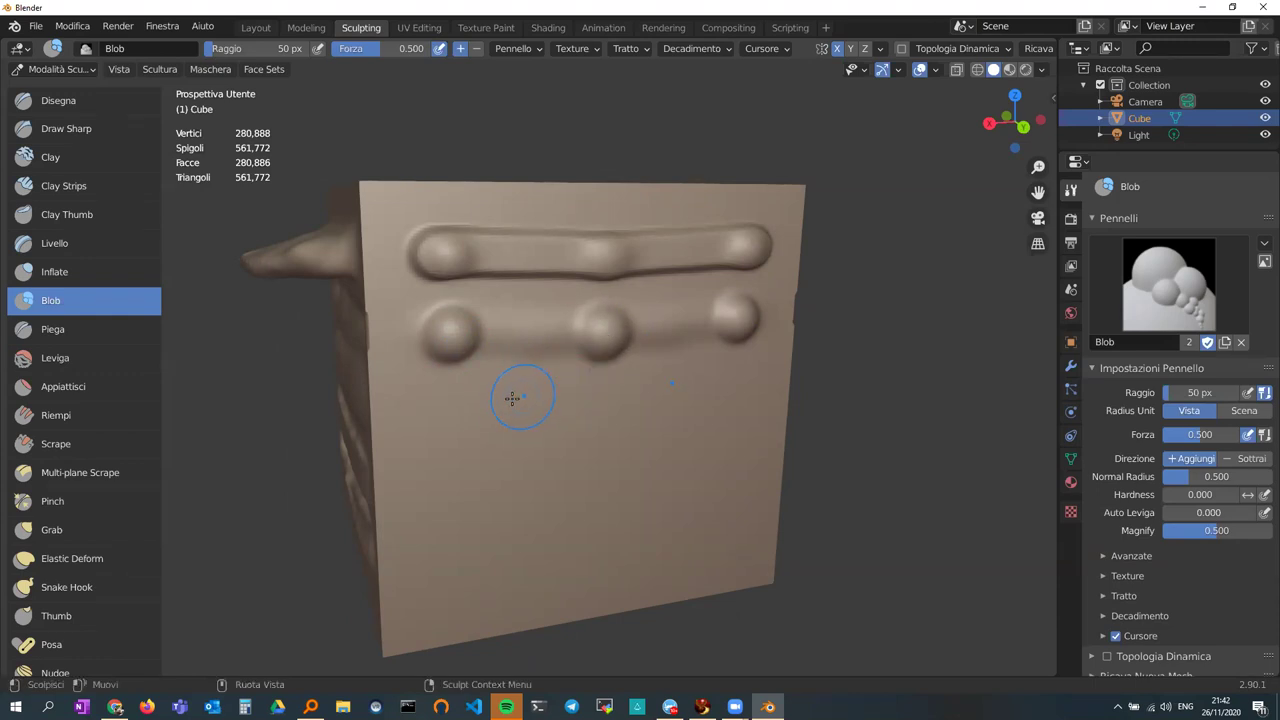
middle_click_drag(512, 398, 456, 383)
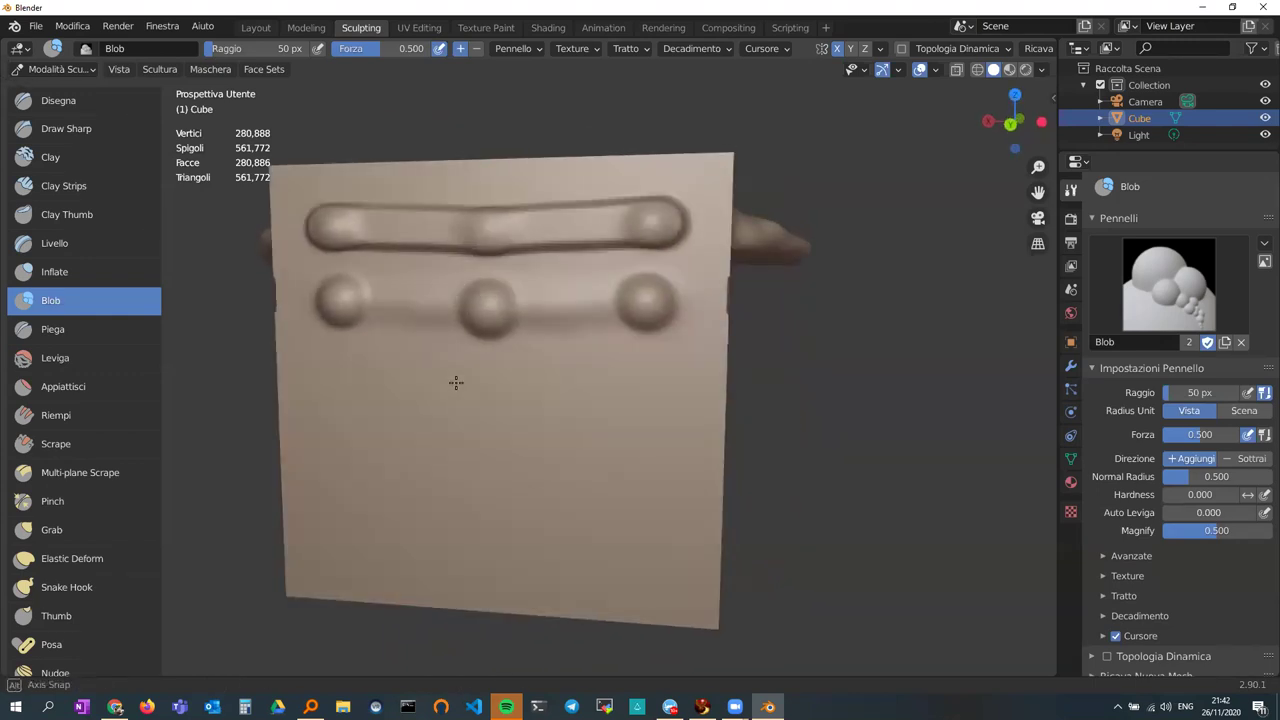
left_click_drag(565, 312, 577, 311)
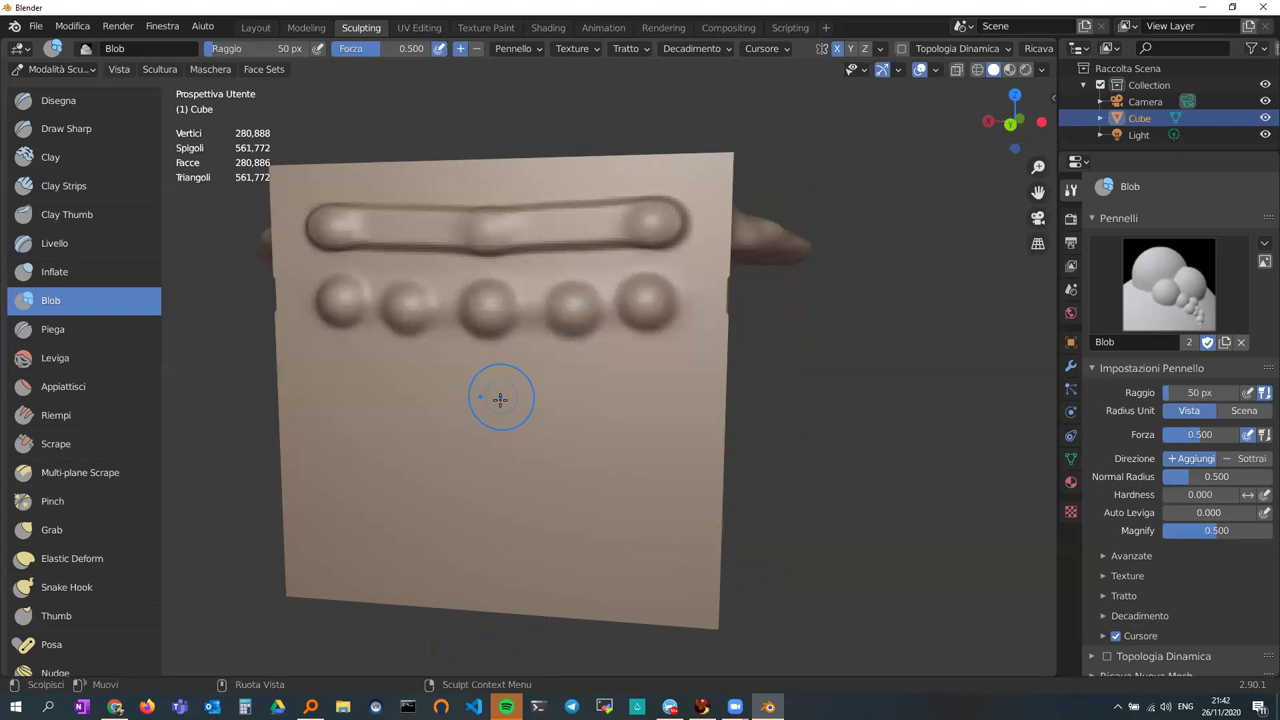
- Carve a long horizontal crease beneath the row of balls with the Crease brush
left_click(81, 329)
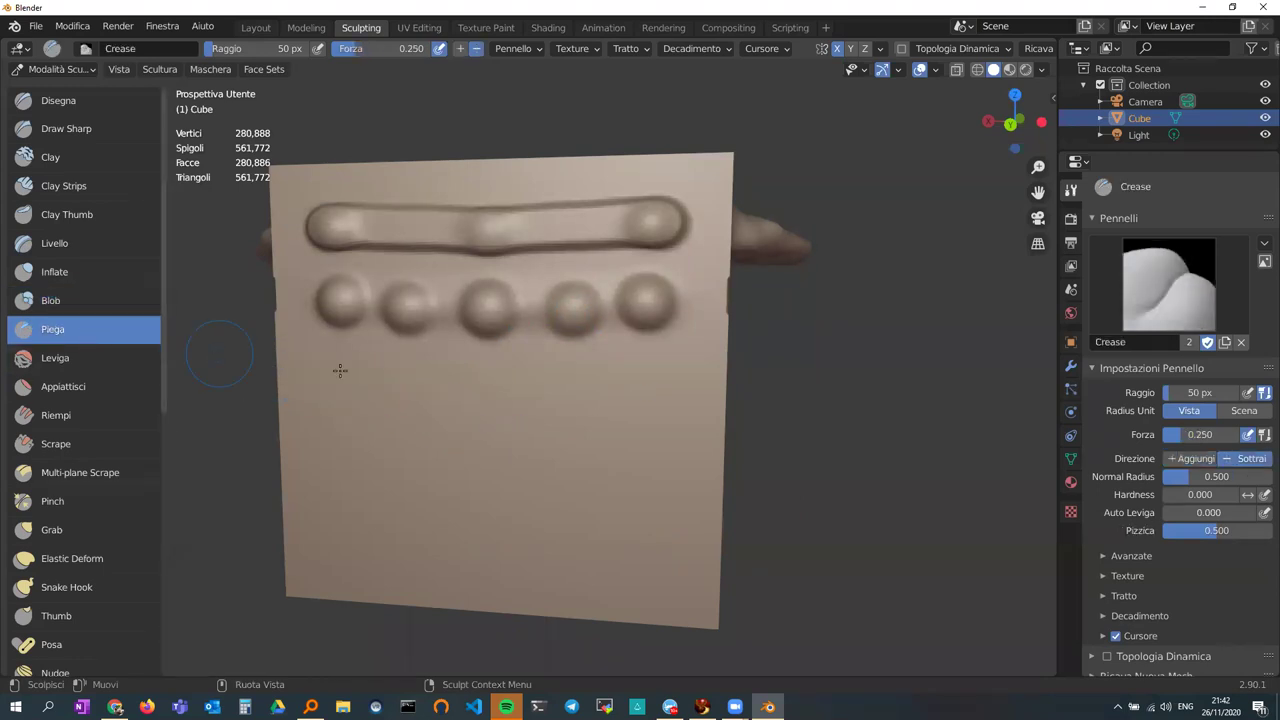
left_click_drag(332, 377, 466, 397)
mouse_move(466, 397)
middle_mouse_down()
mouse_move(489, 388)
mouse_move(443, 366)
middle_mouse_up()
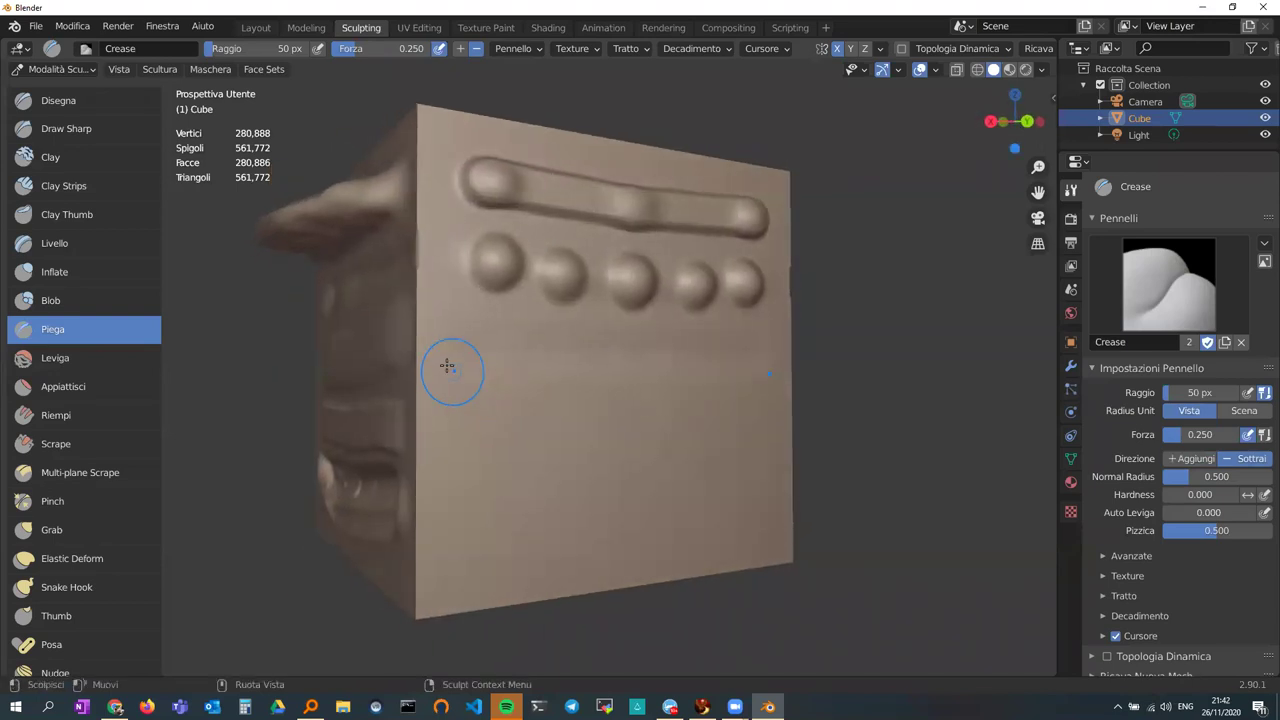
left_click_drag(463, 371, 485, 360)
left_click_drag(670, 357, 710, 358)
left_click_drag(482, 369, 595, 368)
left_click_drag(705, 369, 720, 369)
left_click_drag(486, 371, 609, 367)
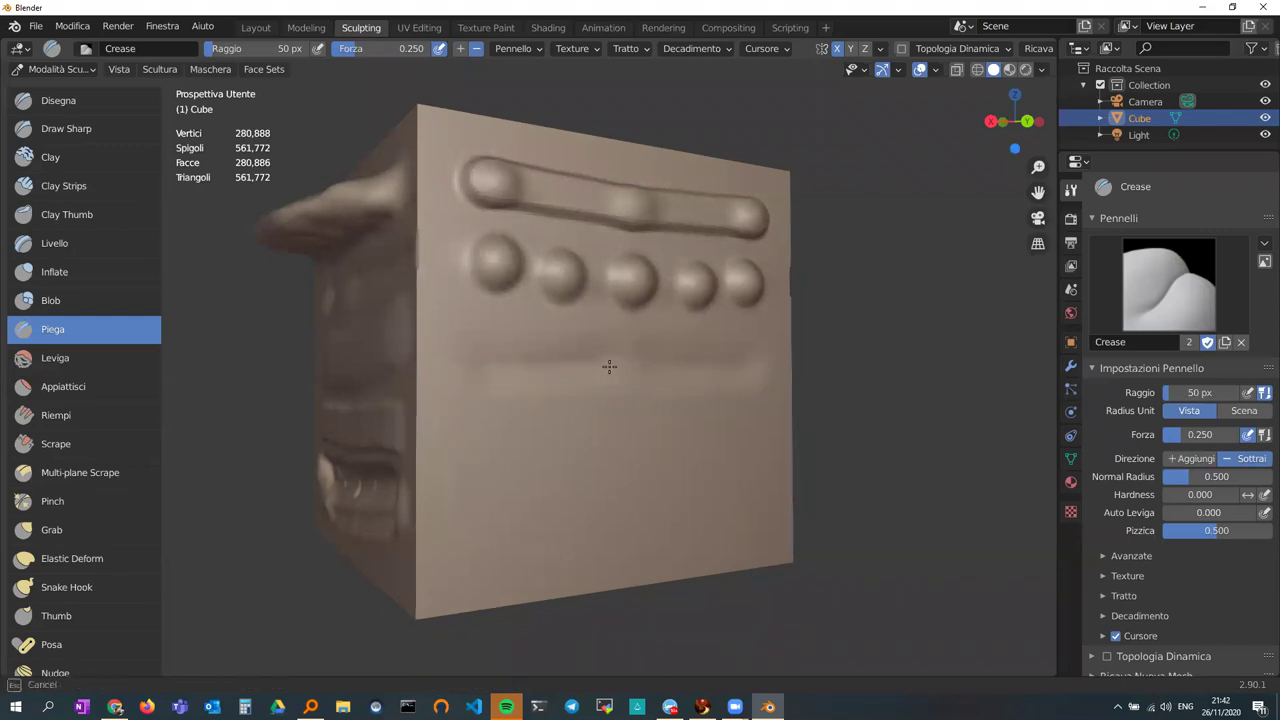
- Carve a crease groove along the knobbed top bar
mouse_move(494, 363)
middle_mouse_down()
mouse_move(548, 370)
mouse_move(456, 338)
middle_mouse_up()
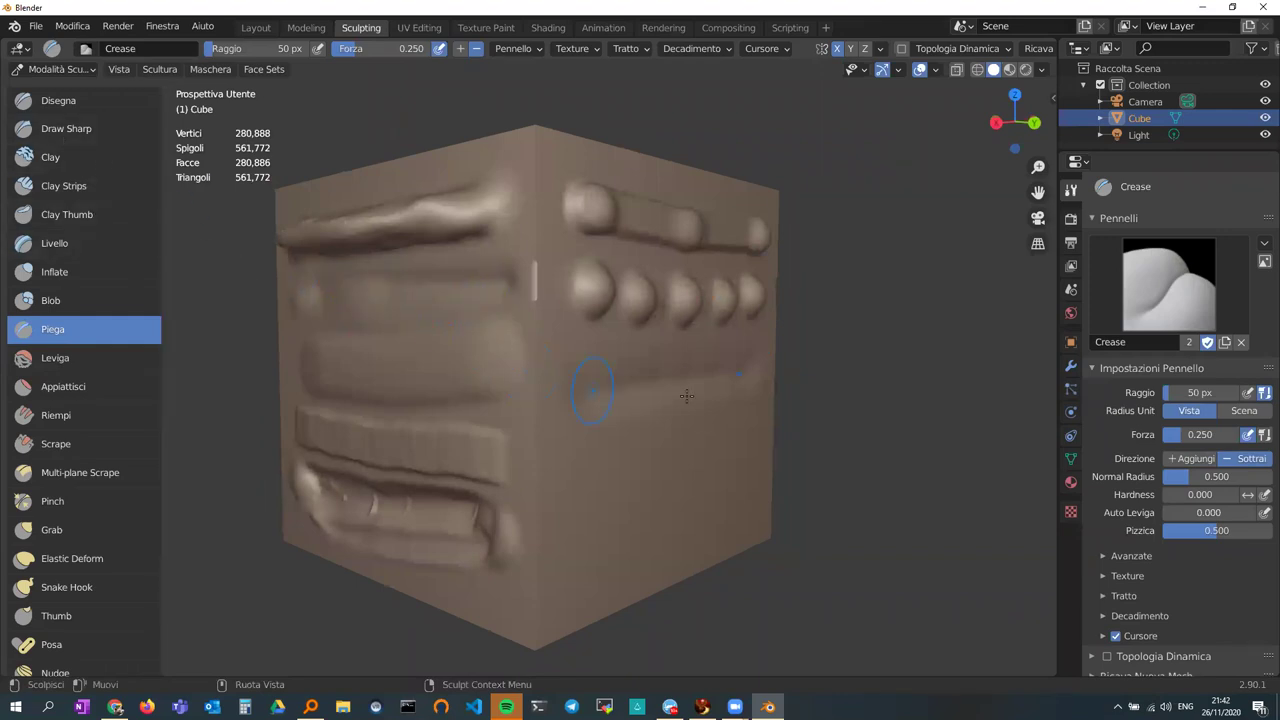
middle_click_drag(710, 390, 571, 391)
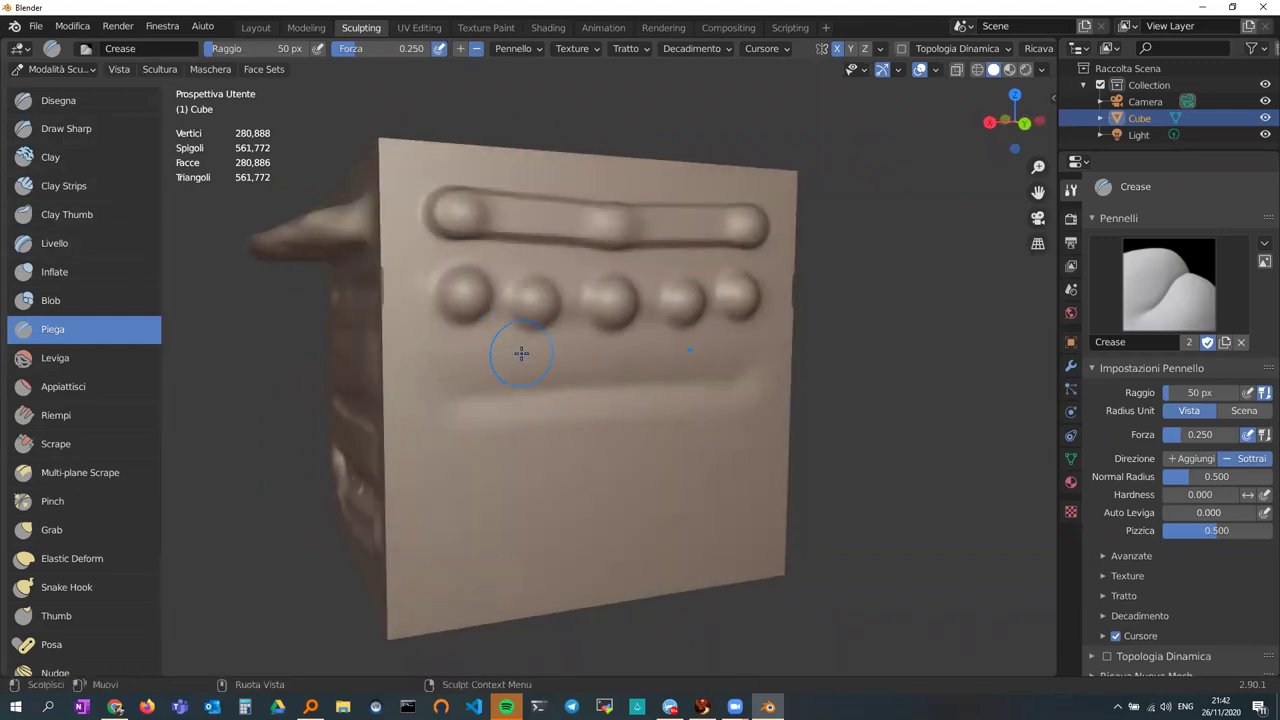
left_click_drag(504, 218, 665, 221)
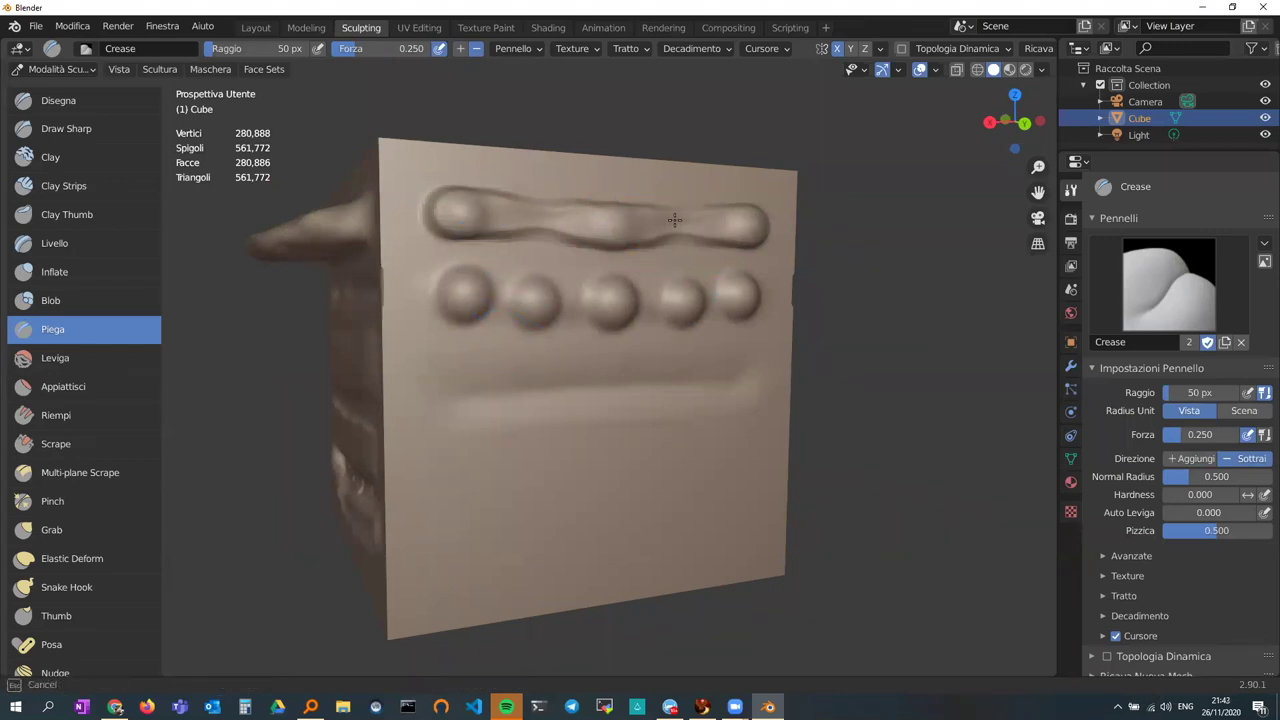
left_click_drag(661, 220, 663, 221)
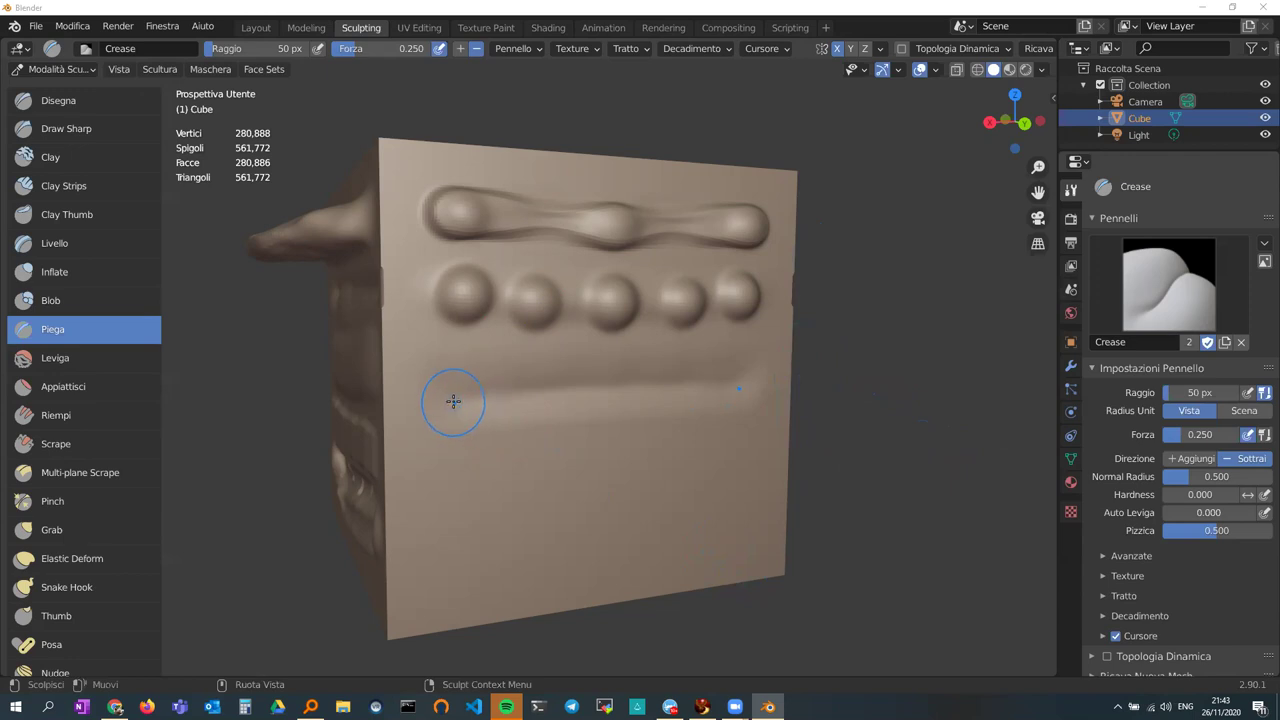
- Deepen the groove beneath the five balls with another Crease stroke and inspect the cube
left_click_drag(480, 400, 713, 391)
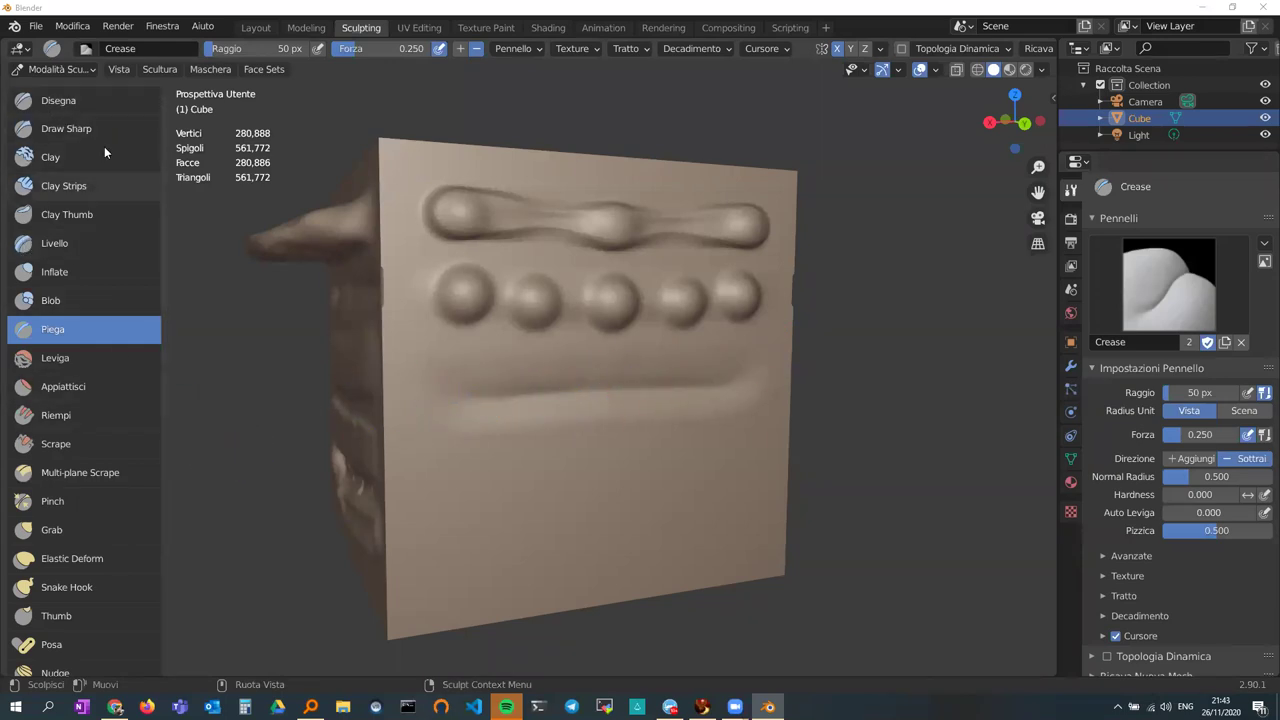
middle_click_drag(471, 357, 505, 336)
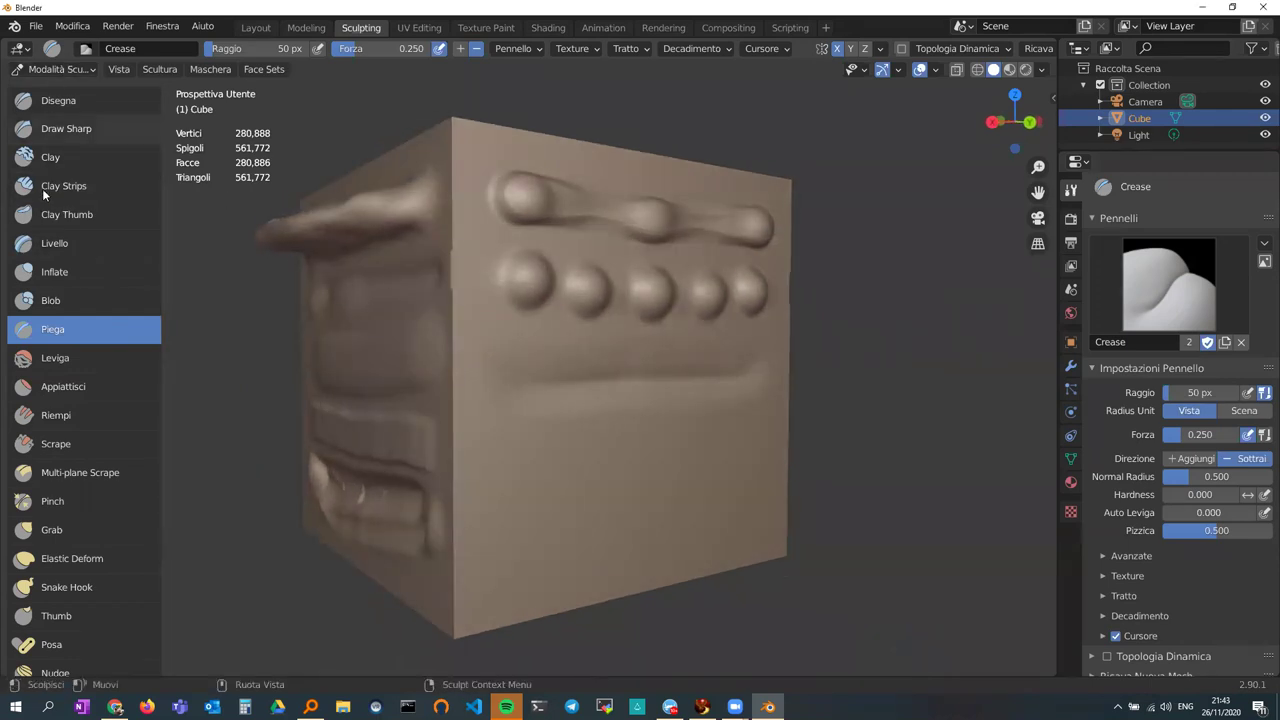
middle_click_drag(372, 328, 349, 318)
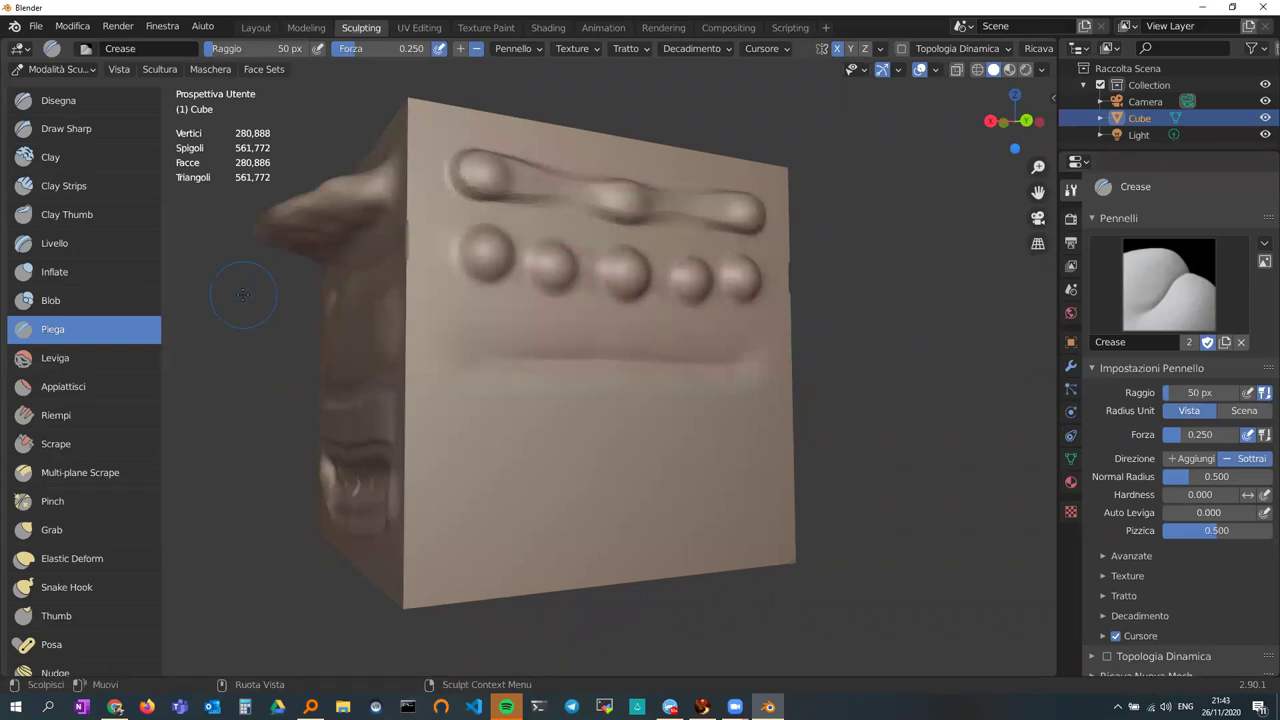
mouse_move(451, 306)
middle_mouse_down()
mouse_move(625, 335)
mouse_move(414, 329)
mouse_move(456, 328)
middle_mouse_up()
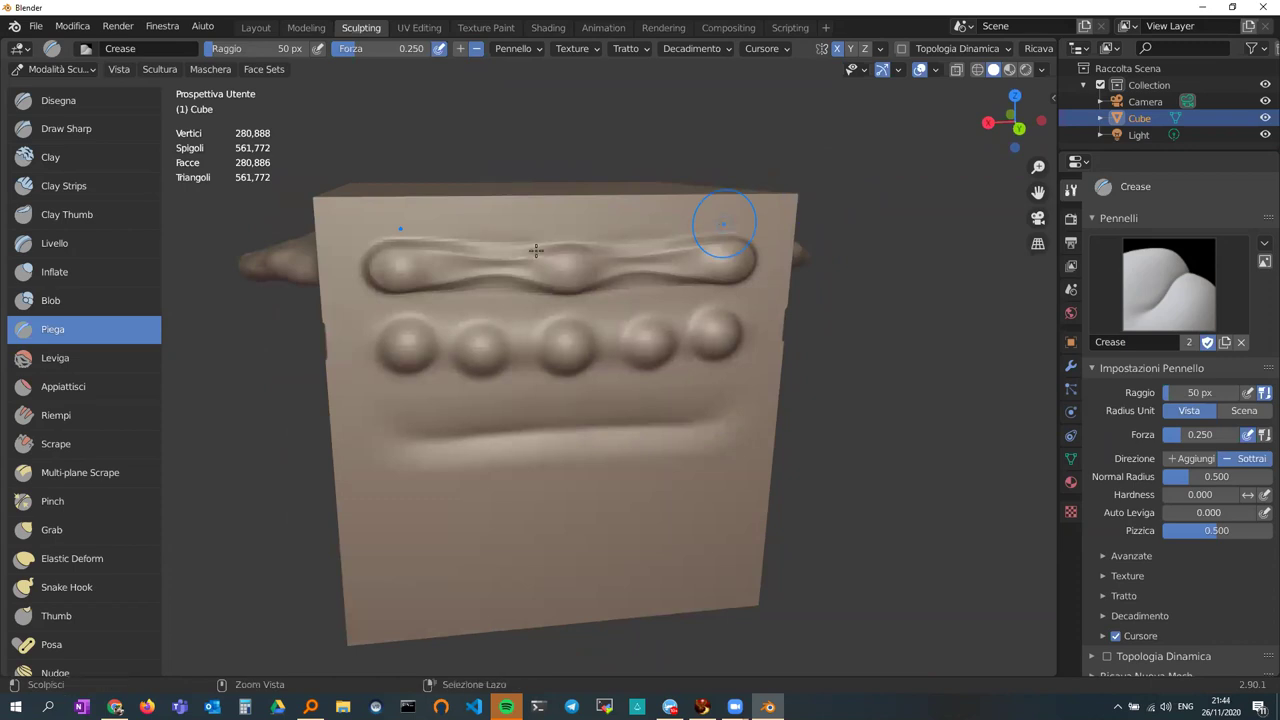
- Rework the creased top bar and zoom out to check the result
middle_click_drag(514, 266, 526, 298)
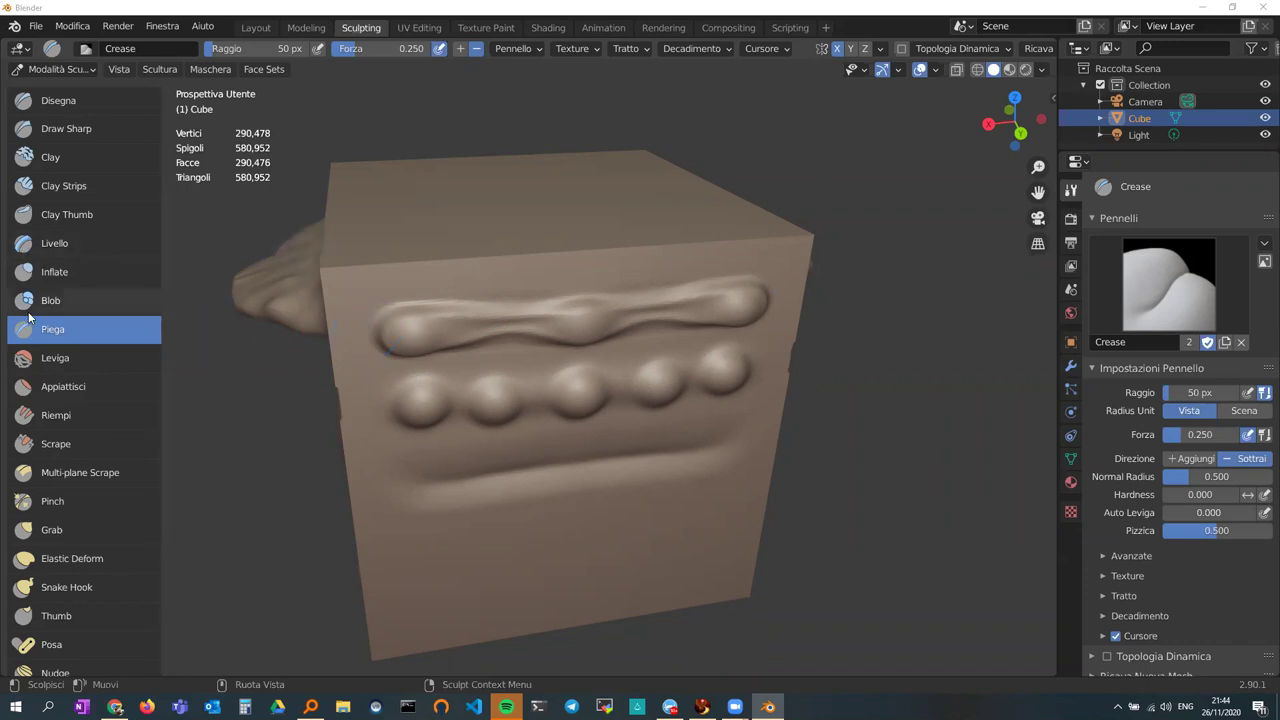
scroll(45, 305, "down", 1)
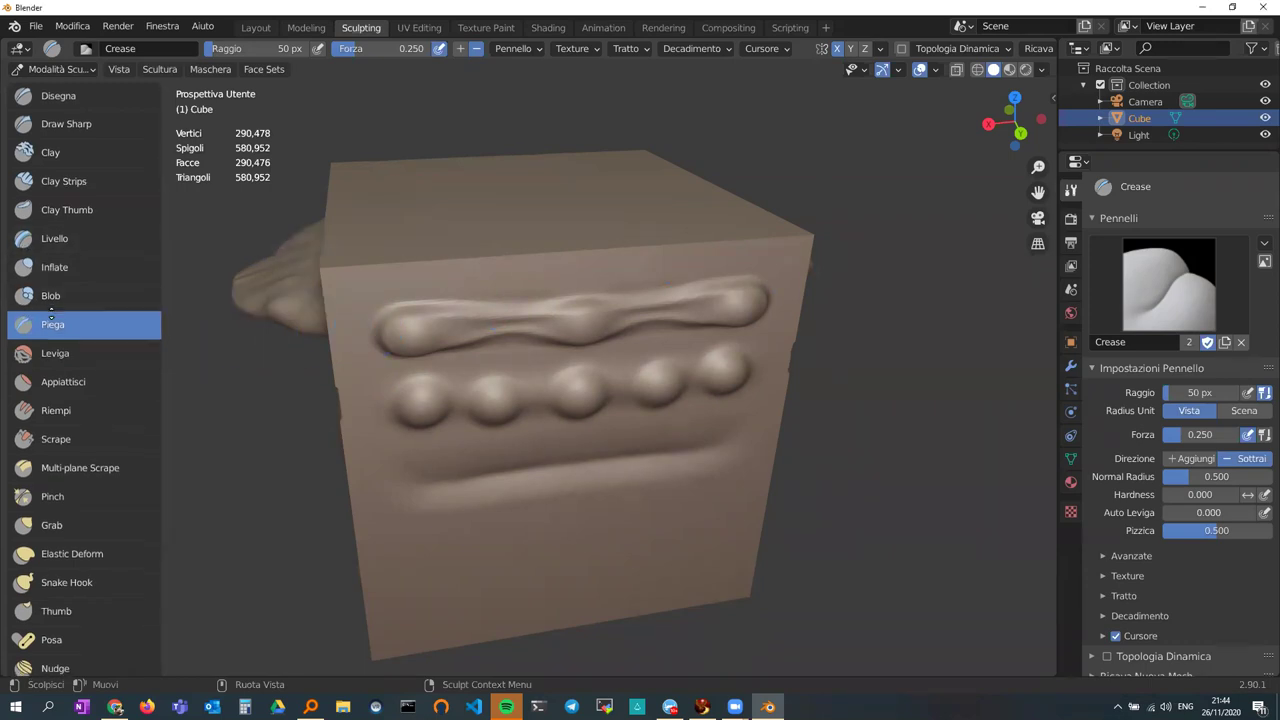
scroll(52, 305, "down", 1)
mouse_move(307, 310)
middle_mouse_down()
mouse_move(657, 300)
mouse_move(351, 300)
mouse_move(373, 335)
middle_mouse_up()
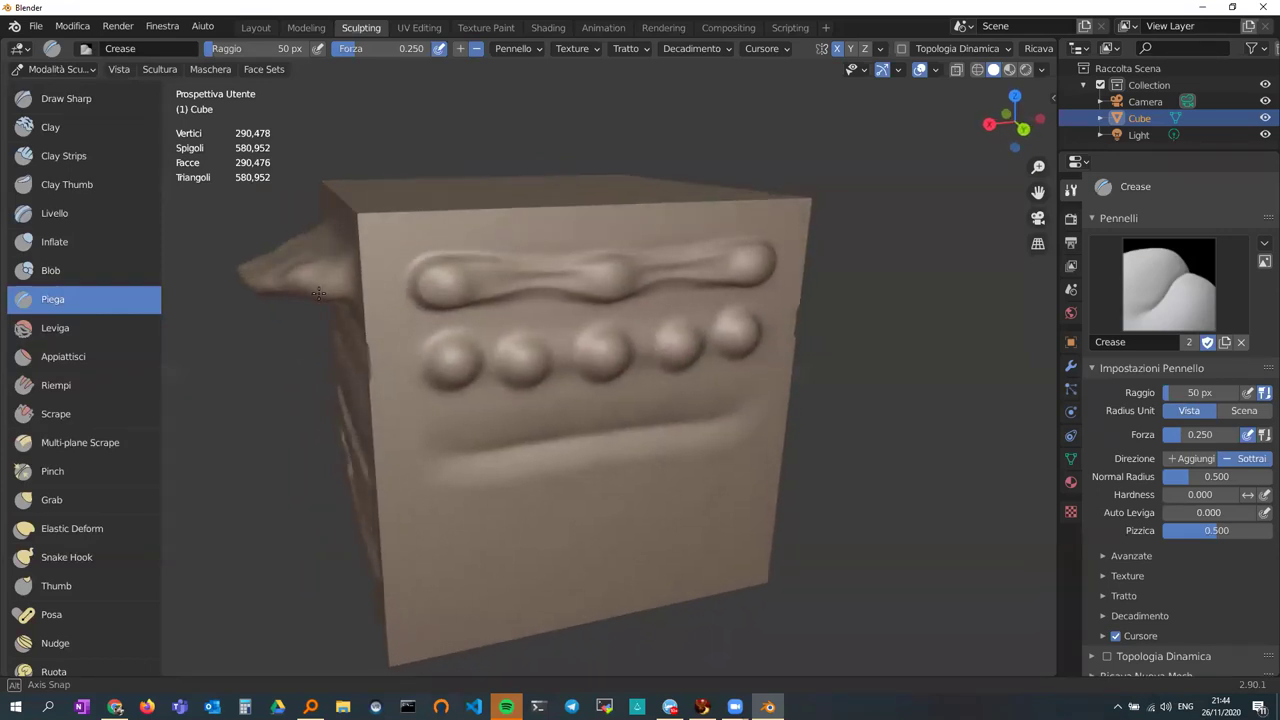
- Smooth the upper ridge, the row of round bumps and the groove below them
left_click(44, 330)
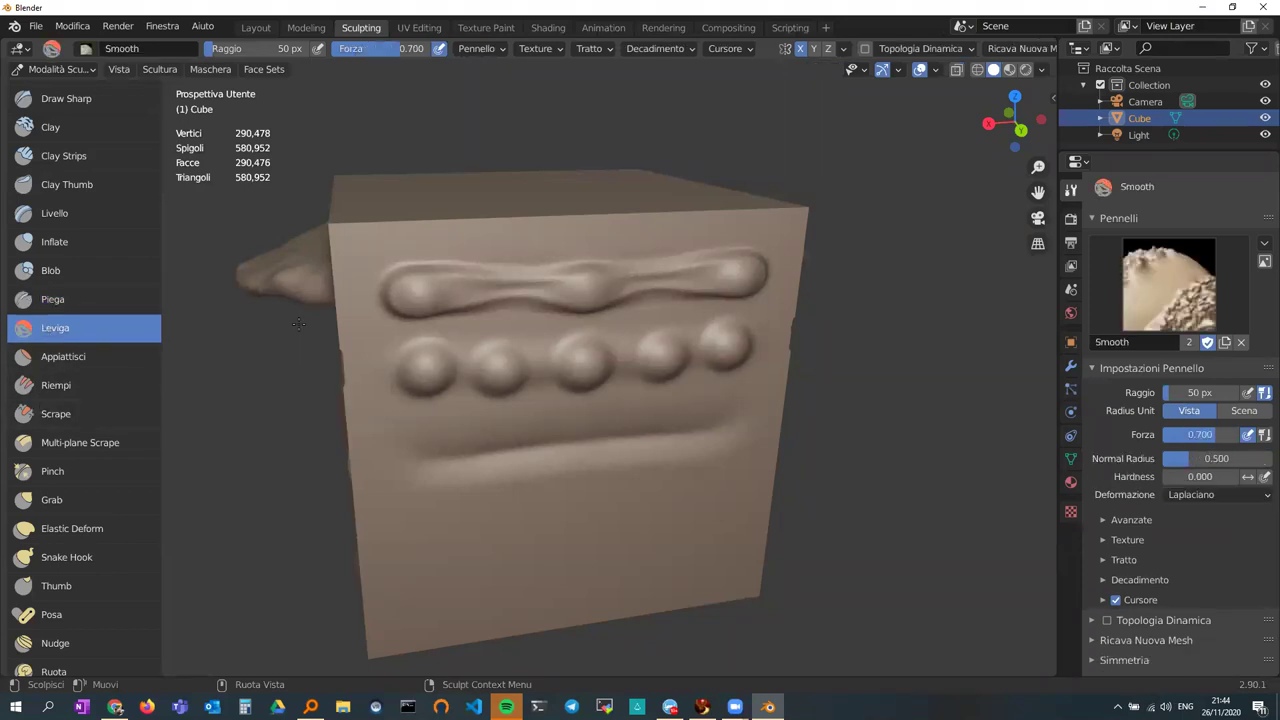
mouse_move(414, 291)
left_mouse_down()
mouse_move(674, 277)
mouse_move(620, 300)
left_mouse_up()
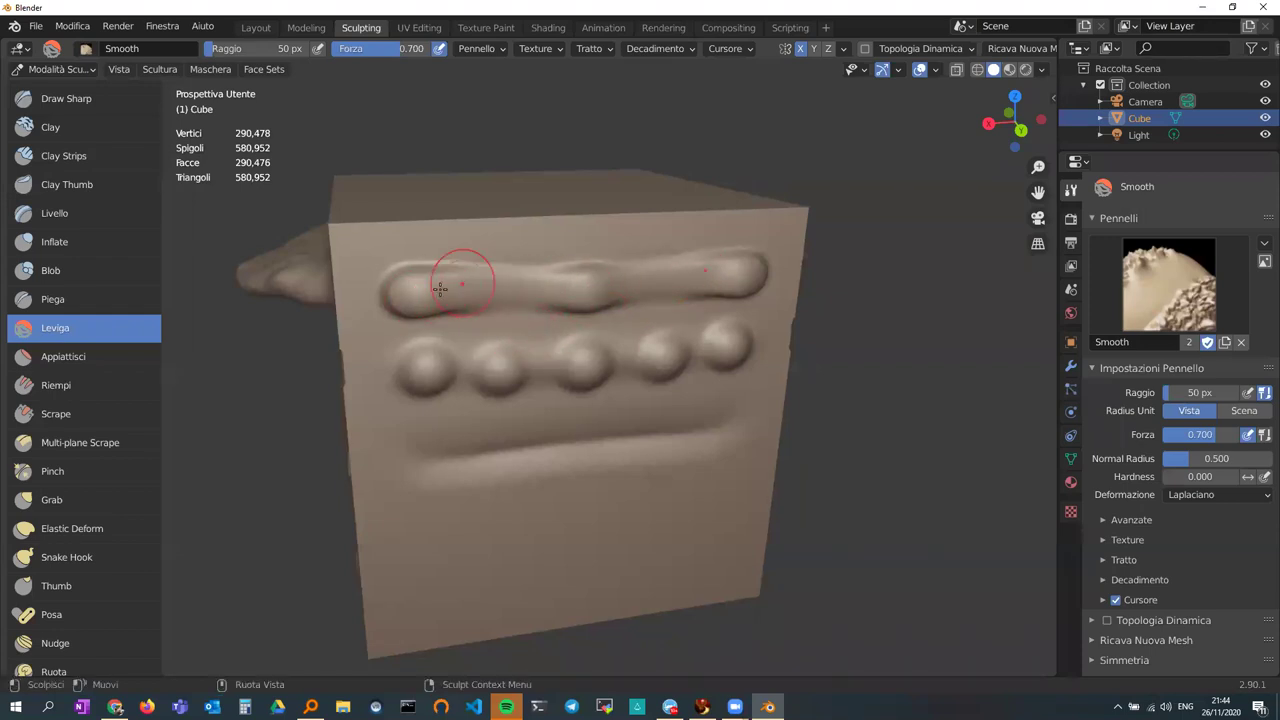
mouse_move(440, 360)
left_mouse_down()
mouse_move(465, 368)
mouse_move(429, 366)
mouse_move(704, 350)
mouse_move(568, 368)
mouse_move(651, 340)
mouse_move(565, 364)
left_mouse_up()
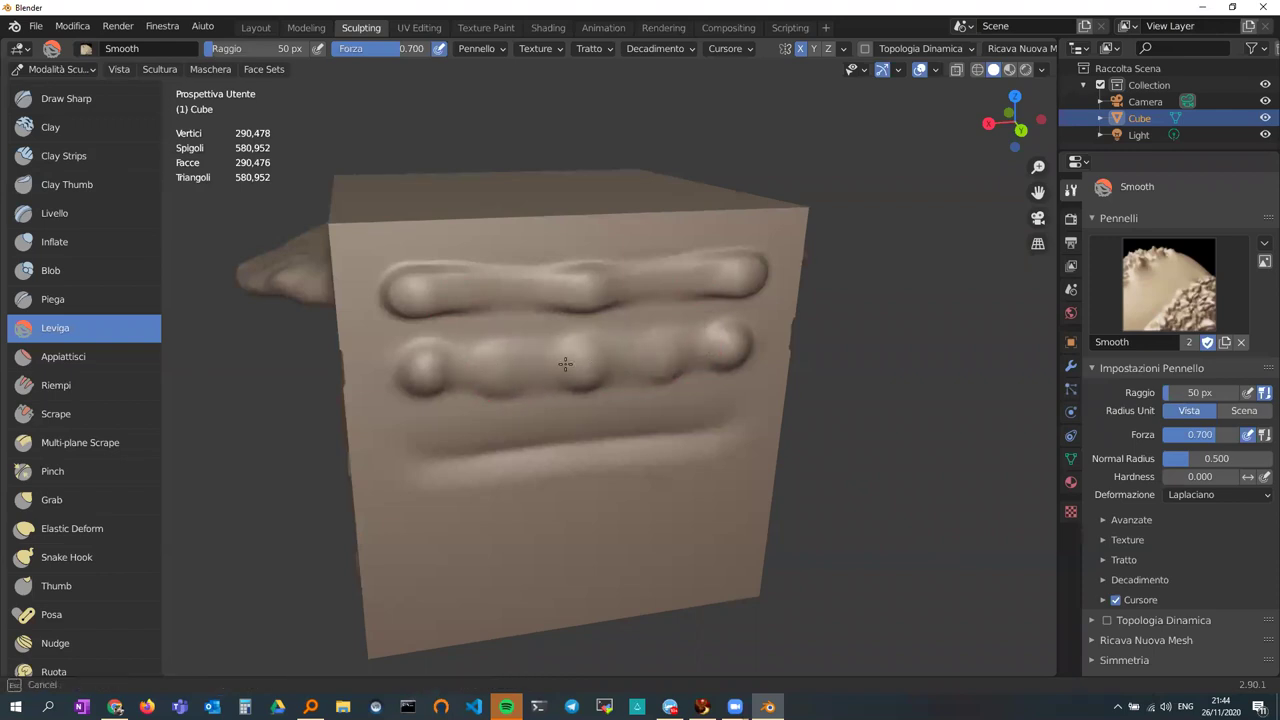
mouse_move(401, 370)
left_mouse_down()
mouse_move(420, 381)
mouse_move(700, 345)
mouse_move(500, 390)
mouse_move(606, 366)
left_mouse_up()
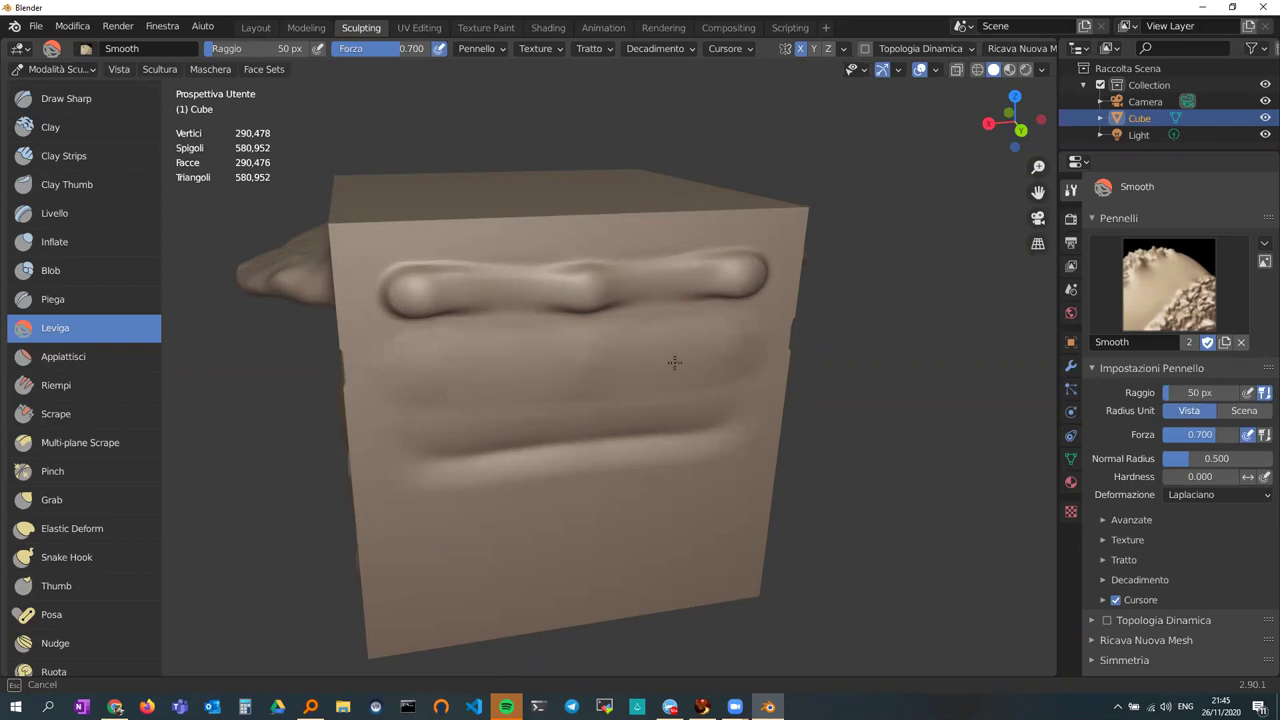
left_click_drag(662, 346, 662, 346)
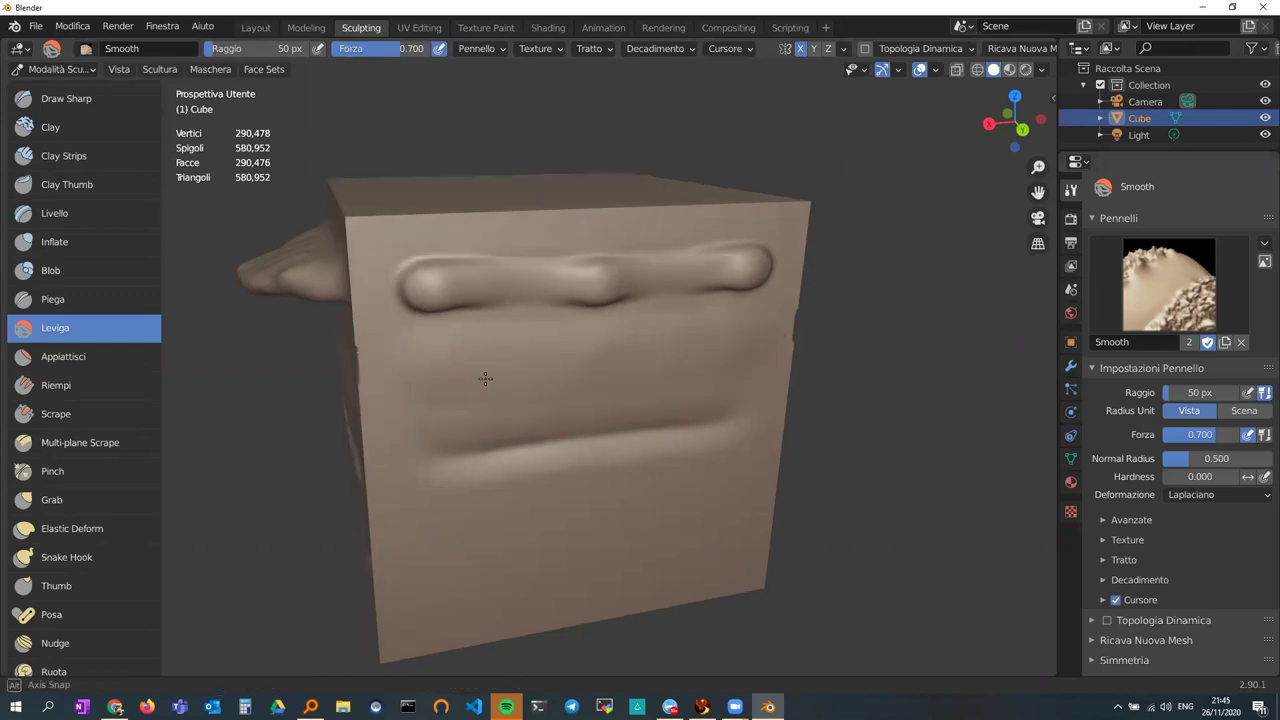
mouse_move(369, 308)
left_mouse_down()
mouse_move(438, 309)
mouse_move(564, 281)
mouse_move(461, 326)
mouse_move(510, 309)
left_mouse_up()
- Smooth along the upper groove and the full length of the bottom groove
middle_click_drag(451, 312, 537, 343)
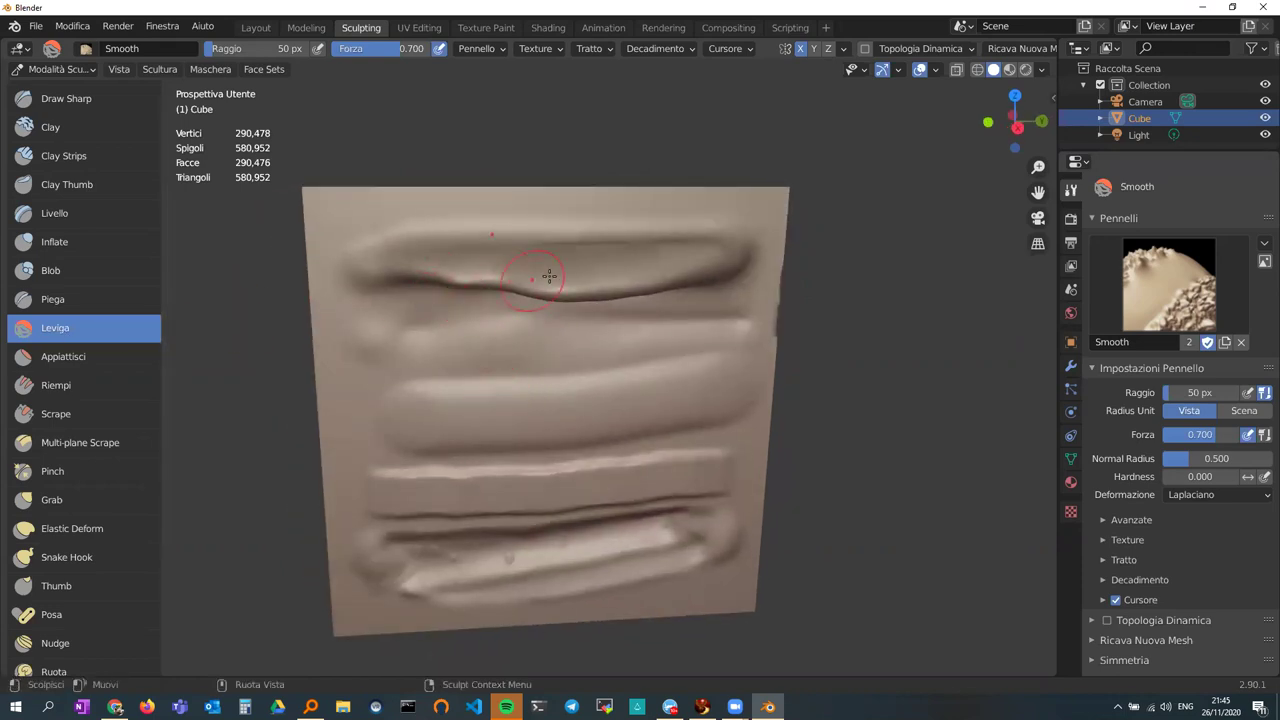
left_click_drag(457, 275, 514, 274)
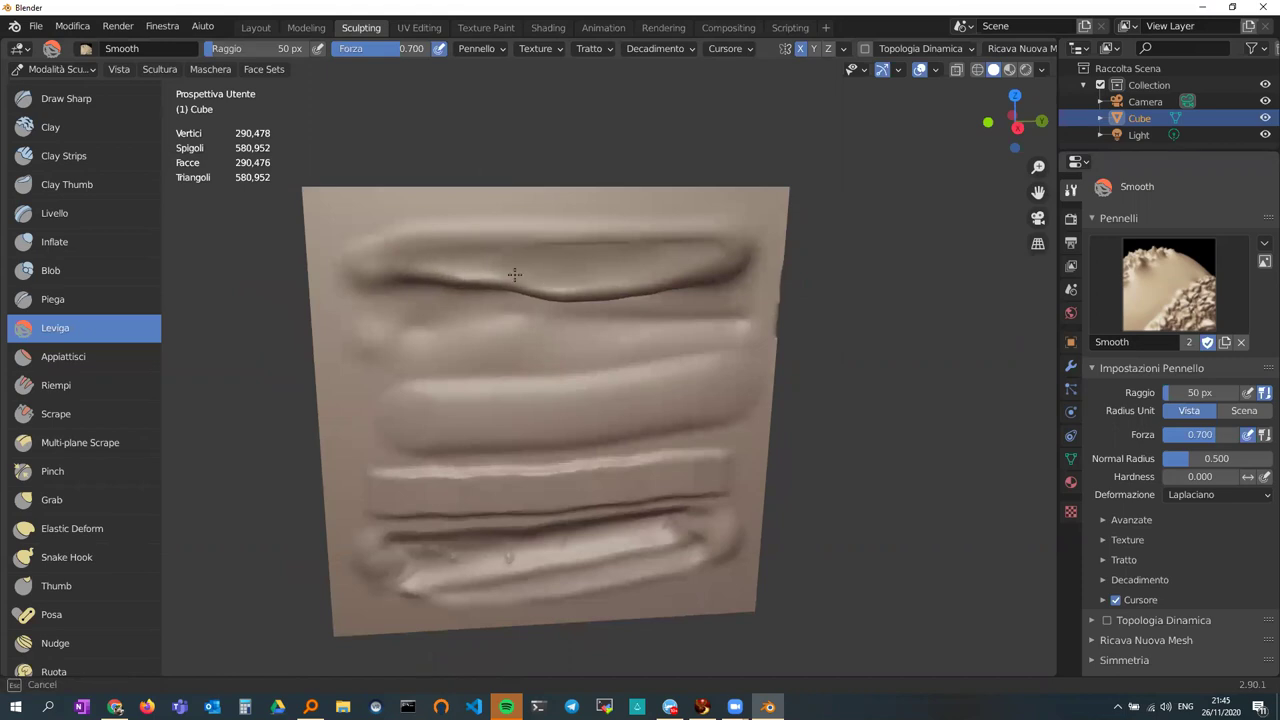
left_click_drag(510, 266, 571, 292)
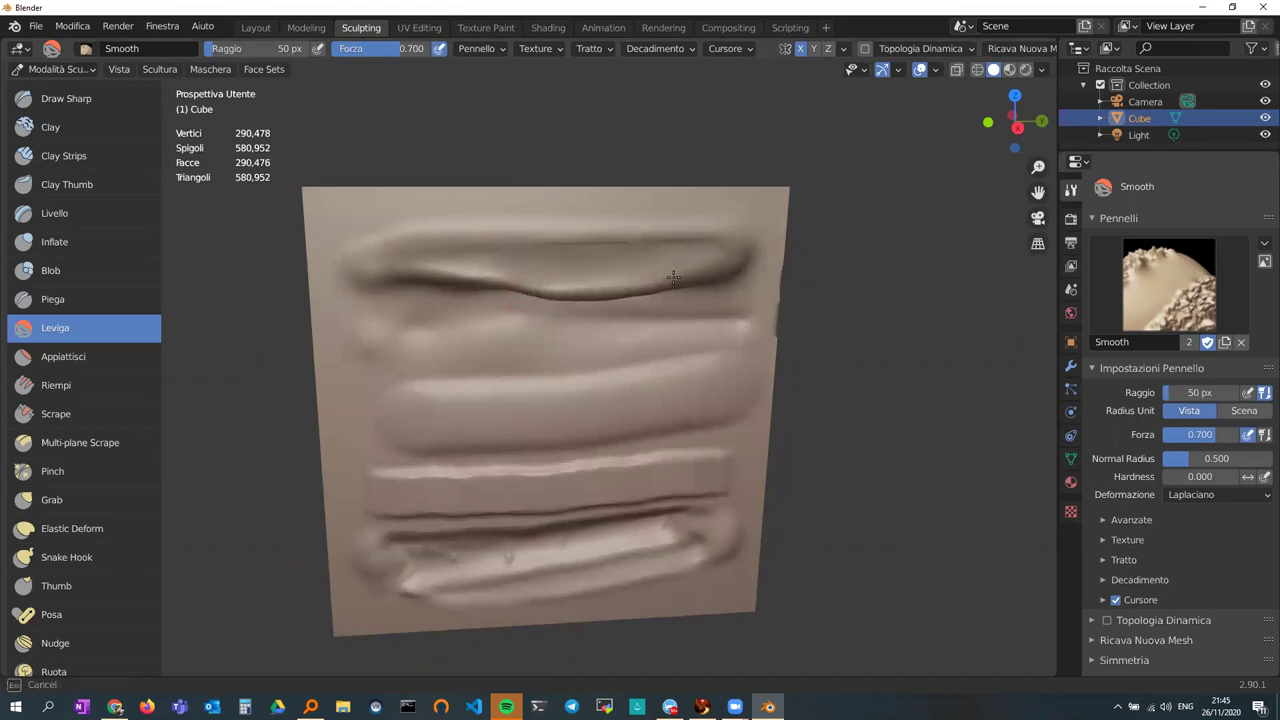
mouse_move(691, 276)
middle_mouse_down()
mouse_move(603, 301)
mouse_move(463, 306)
mouse_move(600, 294)
middle_mouse_up()
middle_click_drag(568, 460, 543, 391)
mouse_move(543, 391)
left_mouse_down()
mouse_move(457, 471)
mouse_move(621, 459)
mouse_move(557, 449)
mouse_move(543, 466)
left_mouse_up()
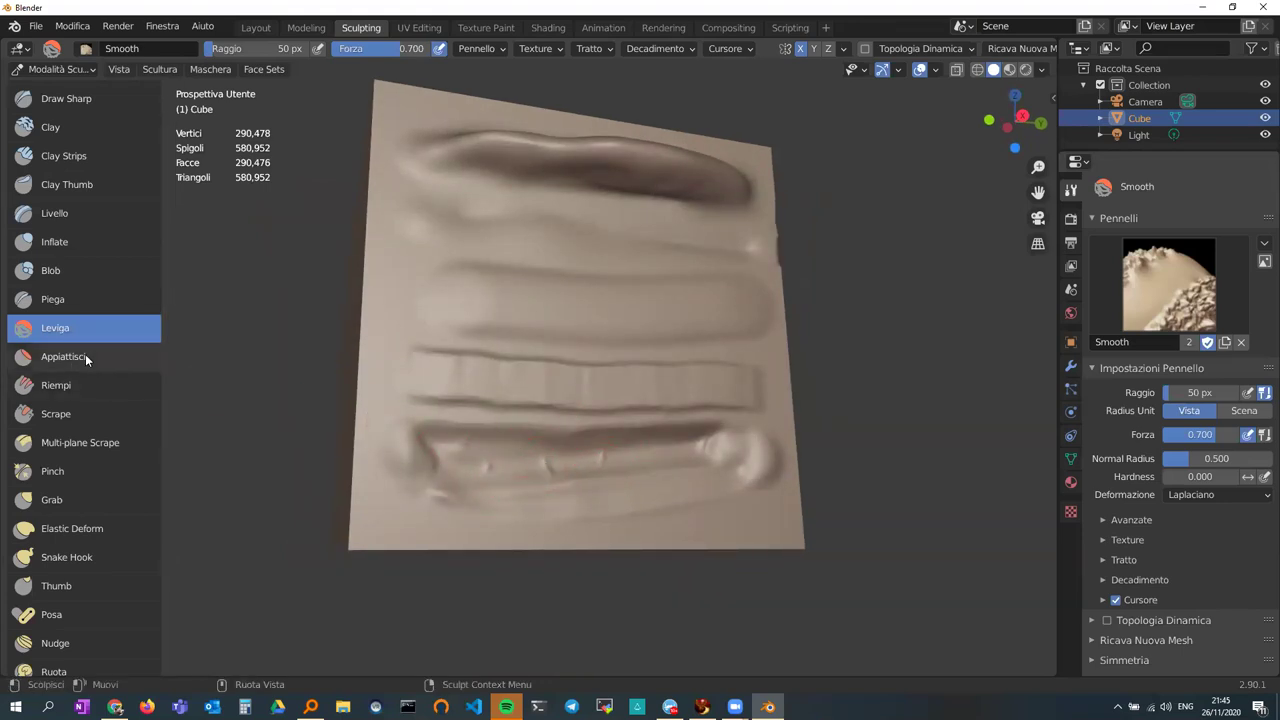
mouse_move(486, 486)
left_mouse_down()
mouse_move(496, 473)
mouse_move(572, 470)
mouse_move(443, 466)
left_mouse_up()
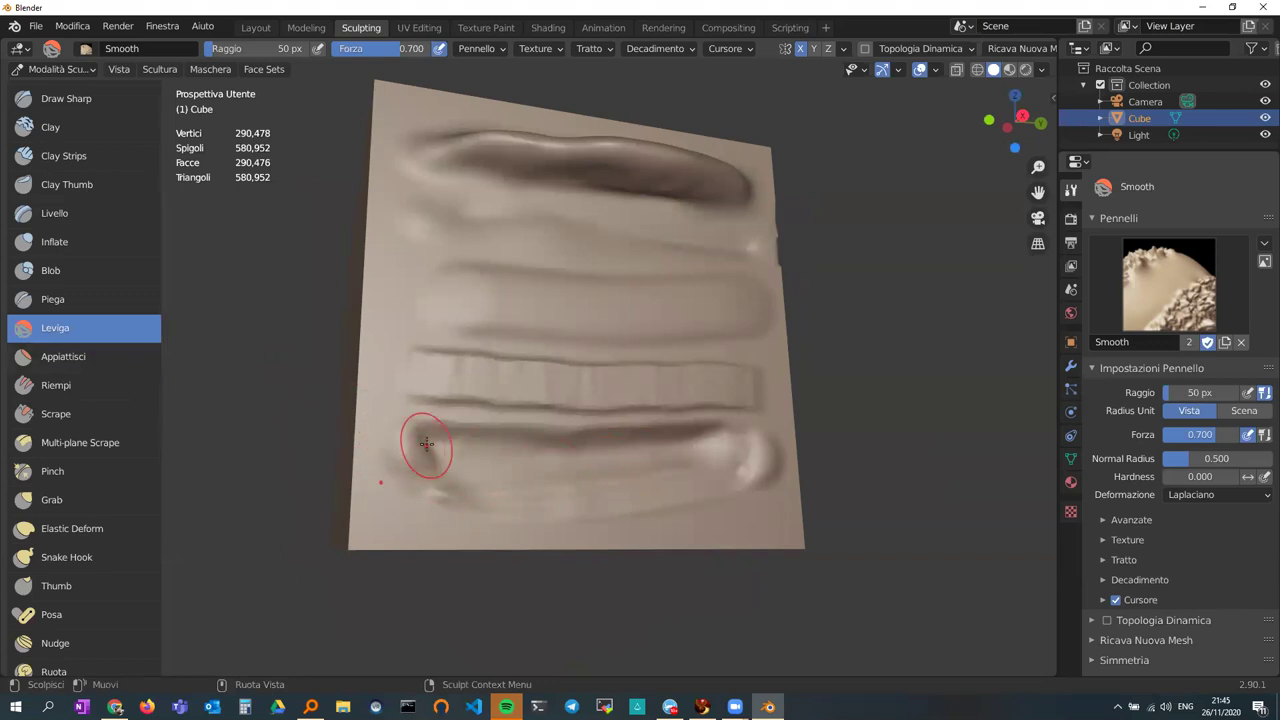
left_click(80, 102)
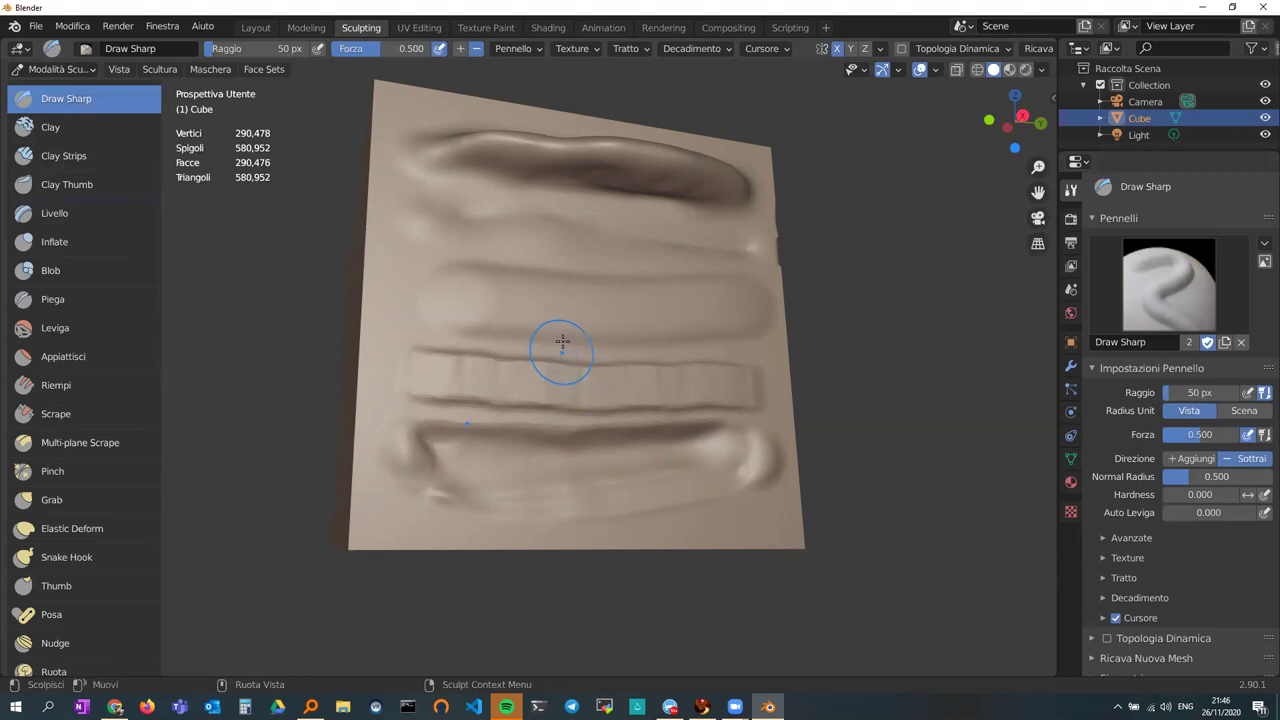
mouse_move(503, 152)
left_mouse_down()
mouse_move(522, 140)
mouse_move(493, 148)
left_mouse_up()
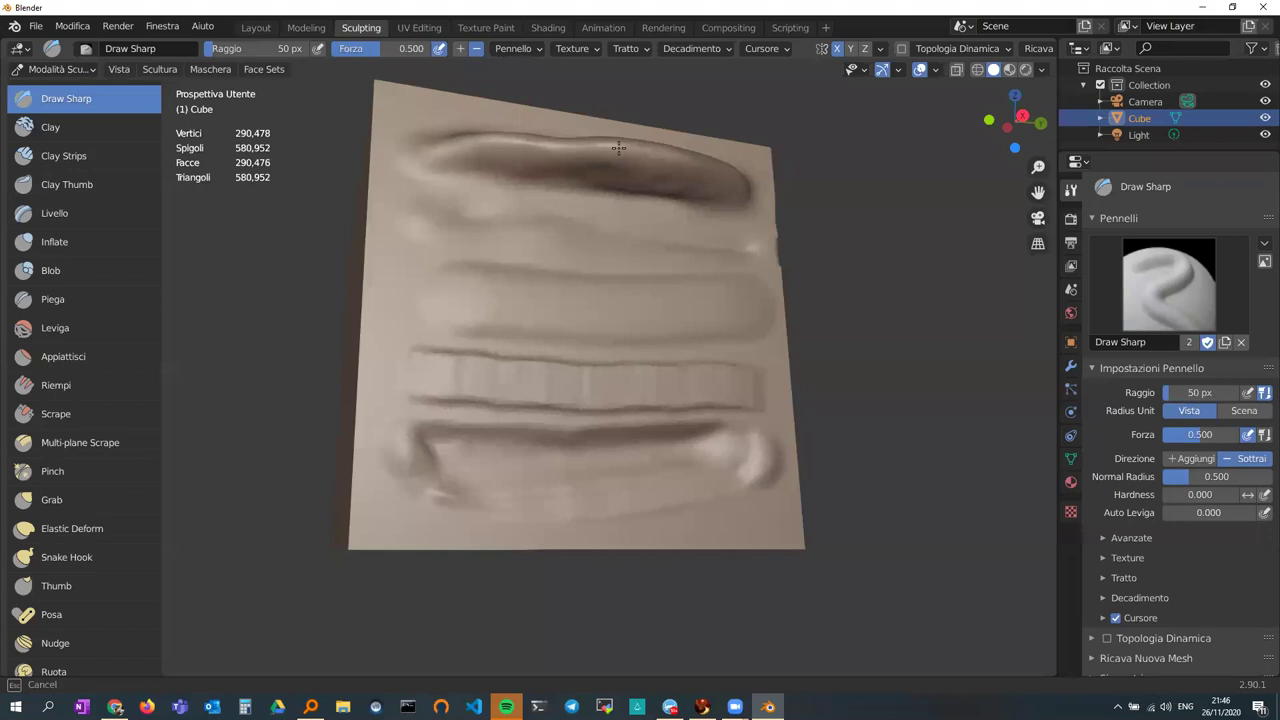
left_click_drag(604, 143, 600, 146, "shift")
left_click_drag(491, 251, 510, 273, "shift")
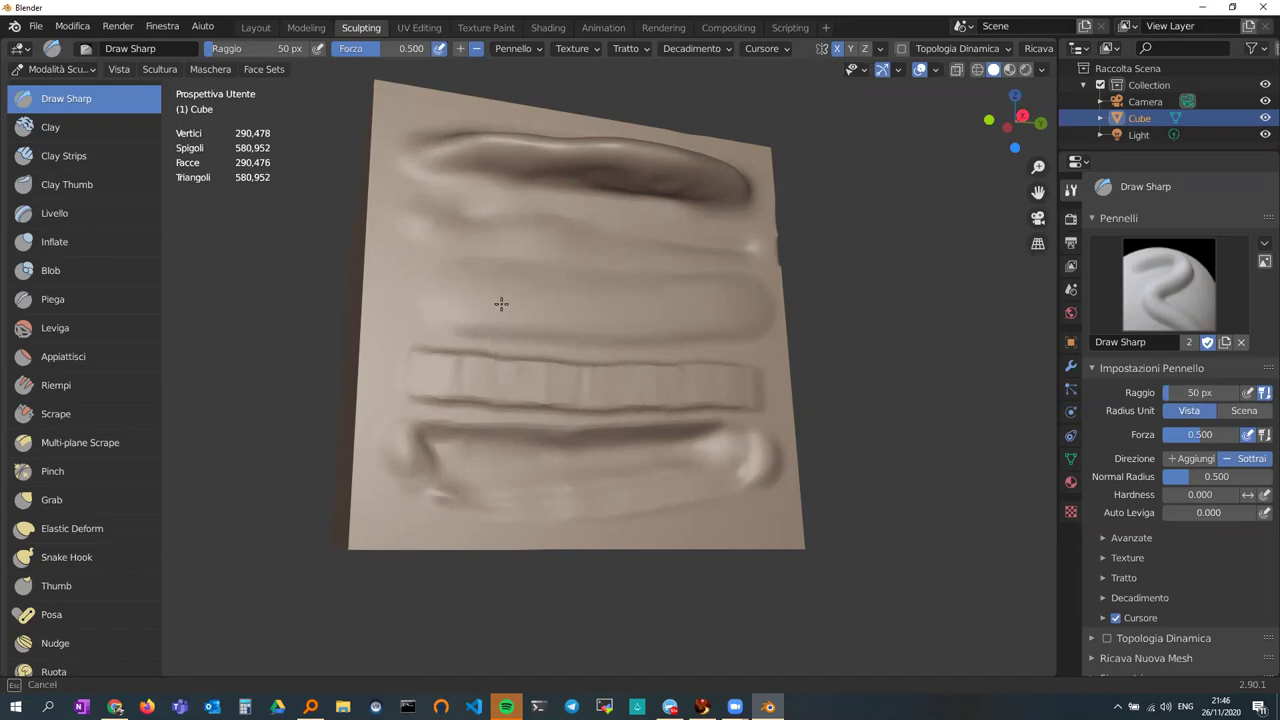
left_click_drag(470, 322, 457, 316, "shift")
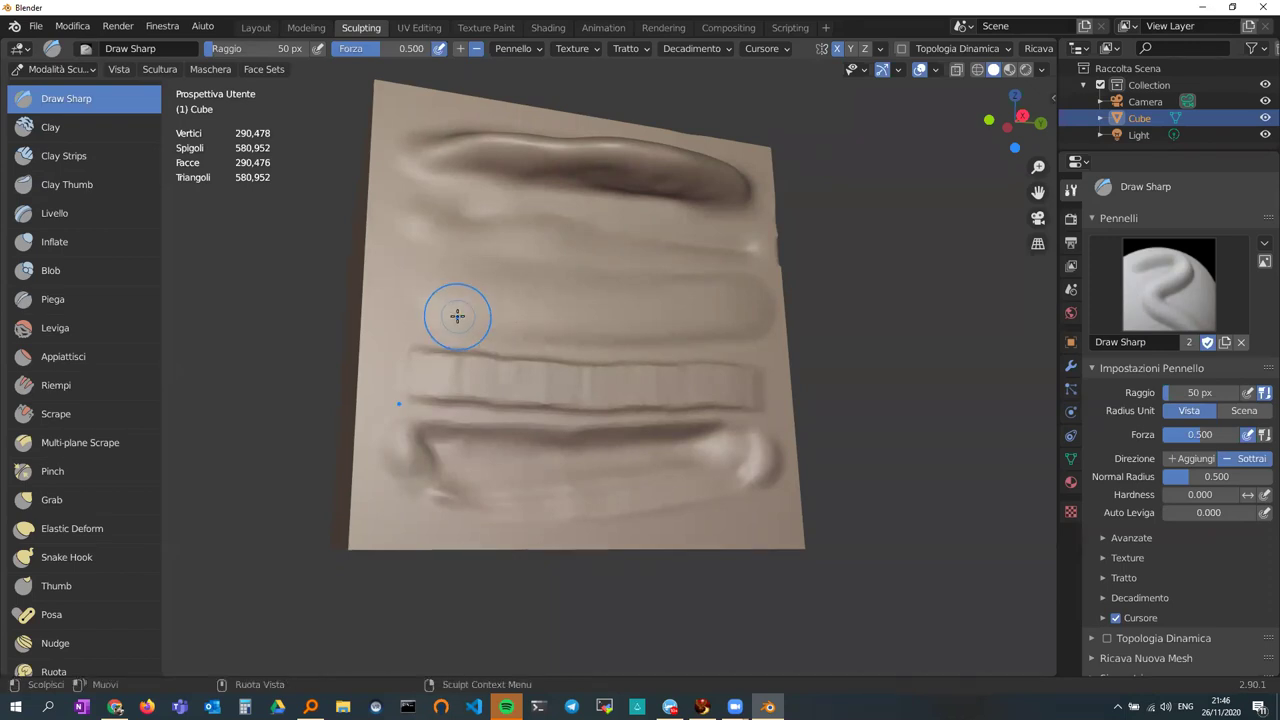
scroll(1157, 616, "down", 1)
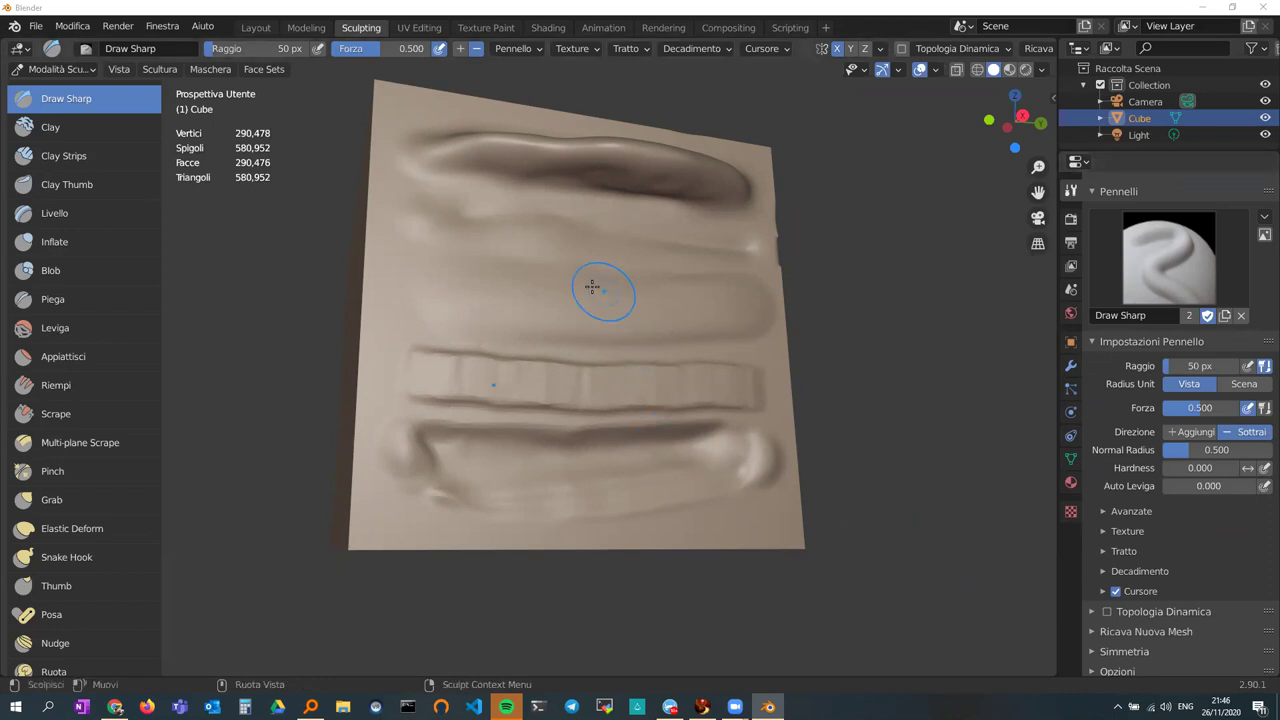
middle_click_drag(666, 251, 674, 257)
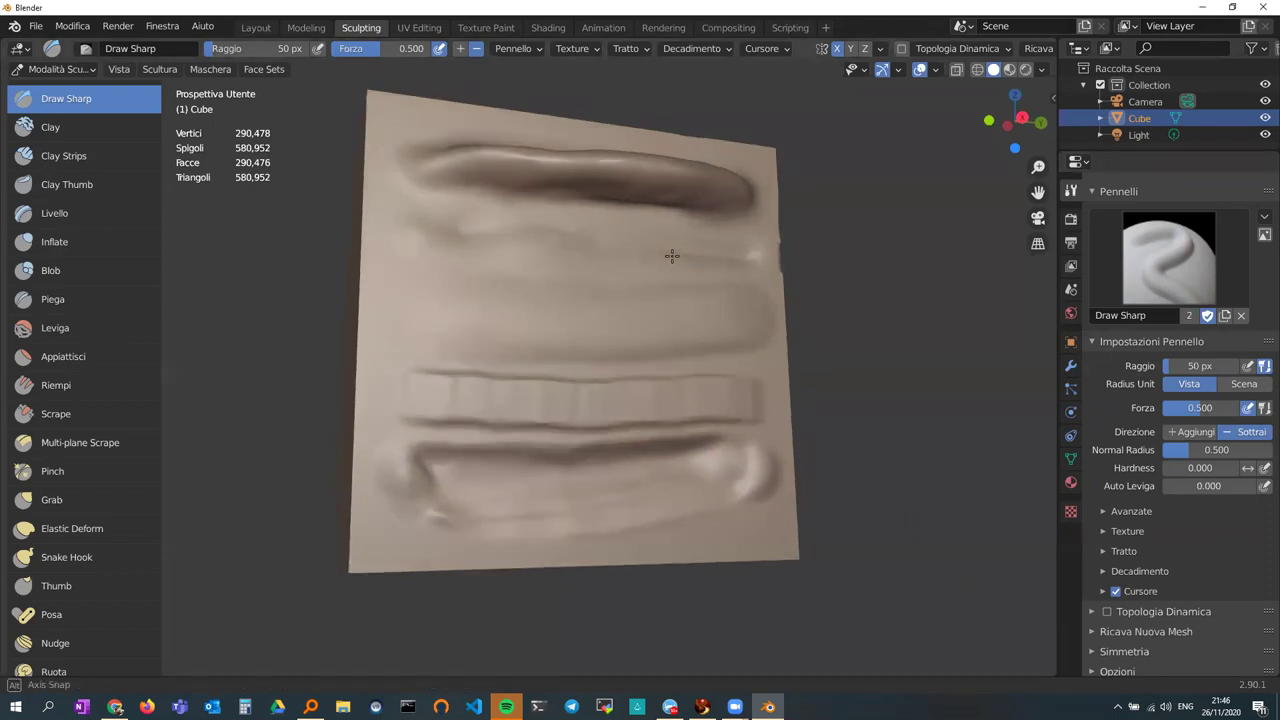
left_click(61, 325)
- Flatten the upper crease with the Flatten/Contrast brush in several passes from different angles
left_click(62, 357)
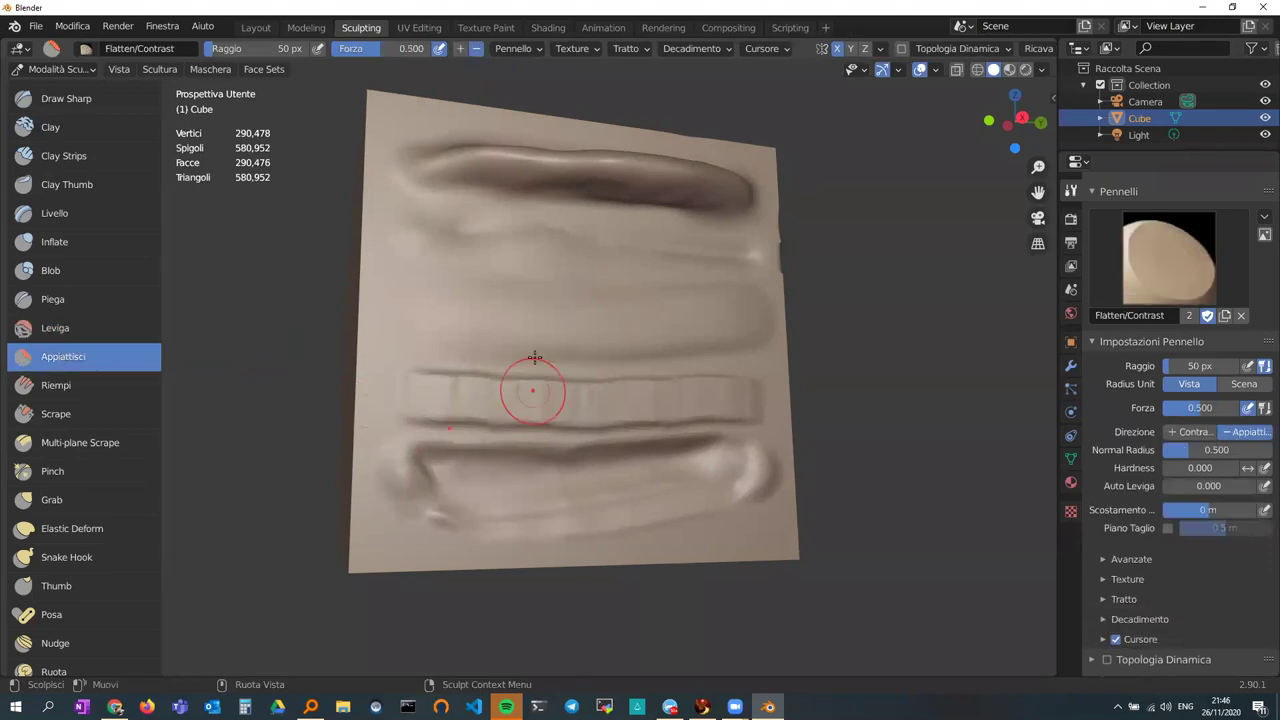
middle_click_drag(529, 371, 532, 376)
mouse_move(500, 271)
left_mouse_down()
mouse_move(696, 279)
mouse_move(637, 276)
mouse_move(694, 262)
left_mouse_up()
middle_click_drag(694, 262, 600, 272)
mouse_move(543, 280)
left_mouse_down()
mouse_move(571, 277)
mouse_move(497, 289)
left_mouse_up()
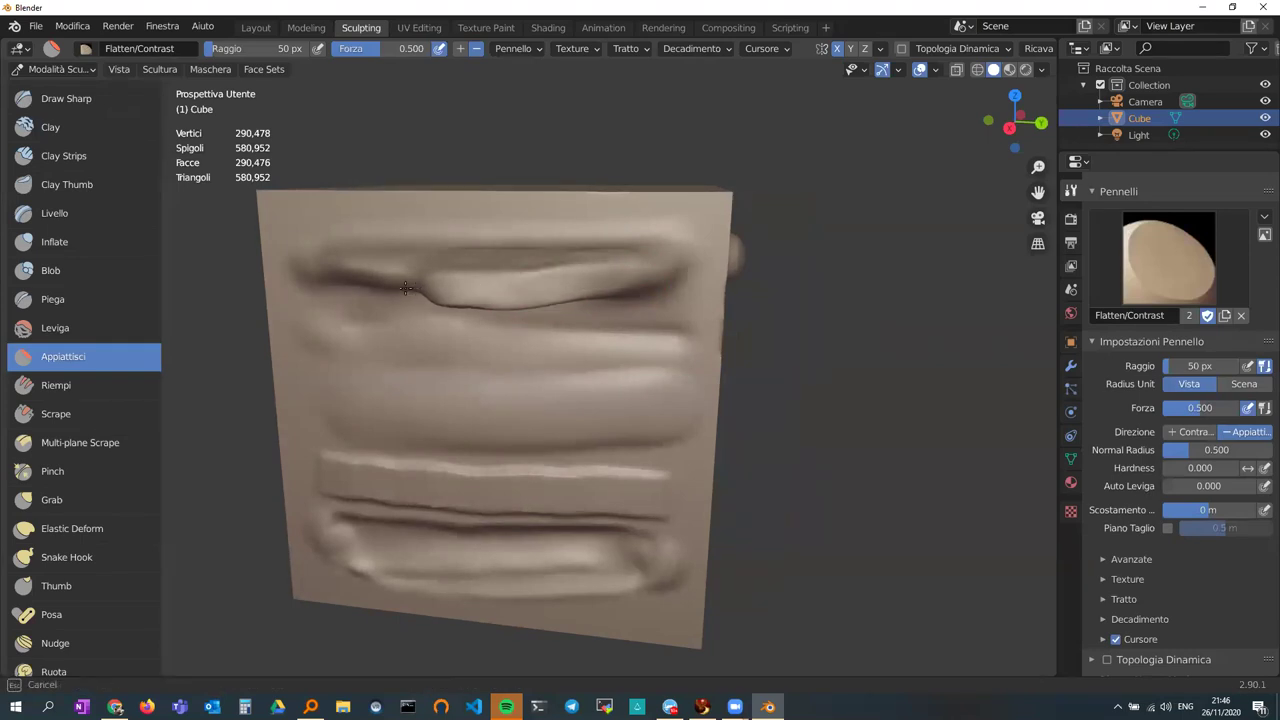
middle_click_drag(443, 280, 514, 277)
left_click_drag(453, 290, 523, 289)
left_click_drag(421, 290, 658, 286)
middle_click_drag(691, 280, 609, 286)
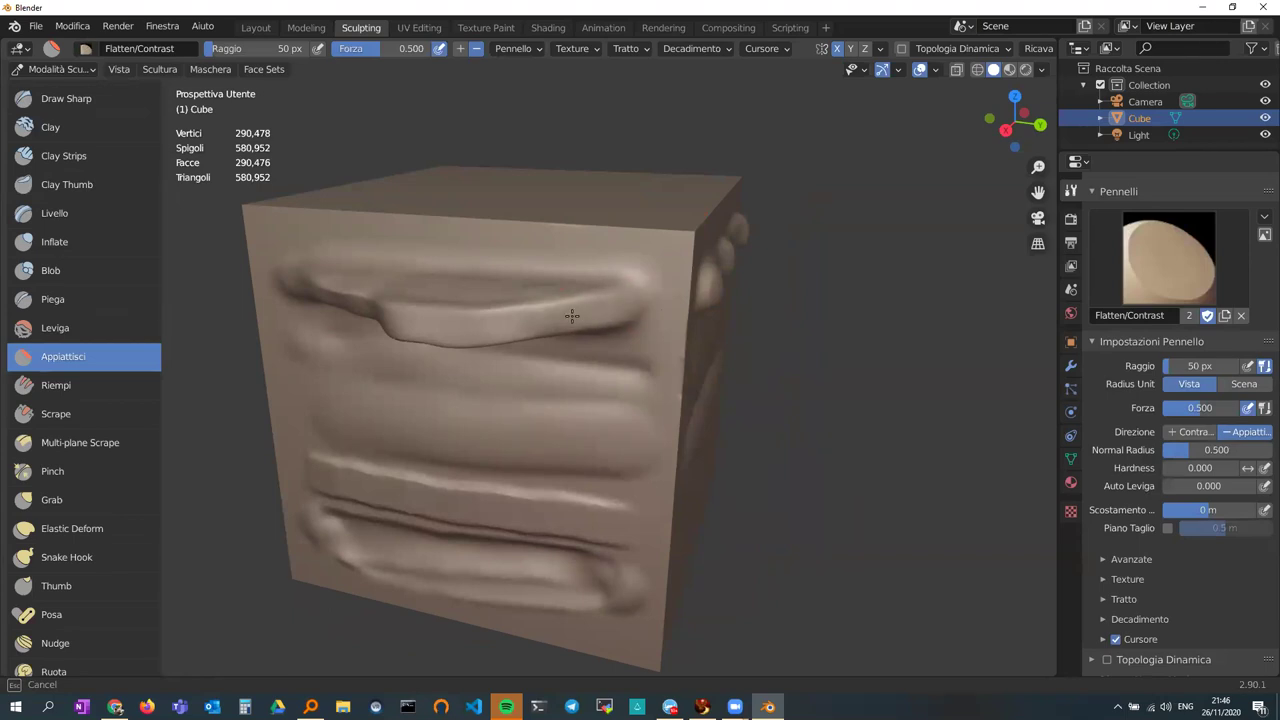
mouse_move(531, 366)
middle_mouse_down()
mouse_move(819, 384)
mouse_move(561, 383)
middle_mouse_up()
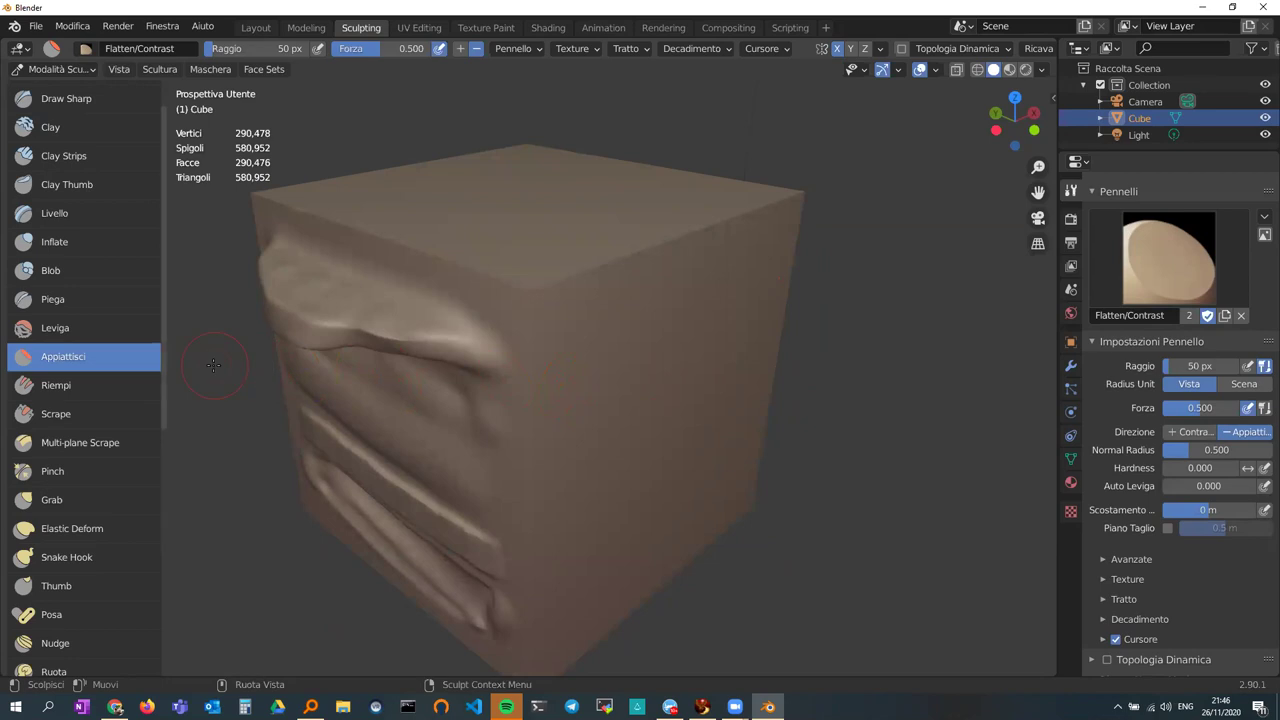
- Fill the hollows along the face's lower ridge with two Fill/Deepen strokes at 50 px, strength 1.000
left_click(84, 383)
mouse_move(458, 450)
middle_mouse_down()
mouse_move(523, 366)
mouse_move(551, 354)
middle_mouse_up()
mouse_move(580, 443)
middle_mouse_down()
mouse_move(601, 400)
mouse_move(514, 429)
middle_mouse_up()
mouse_move(455, 388)
left_mouse_down()
mouse_move(534, 391)
mouse_move(523, 406)
mouse_move(480, 402)
mouse_move(651, 434)
mouse_move(509, 383)
mouse_move(493, 400)
left_mouse_up()
left_click_drag(594, 405, 689, 410)
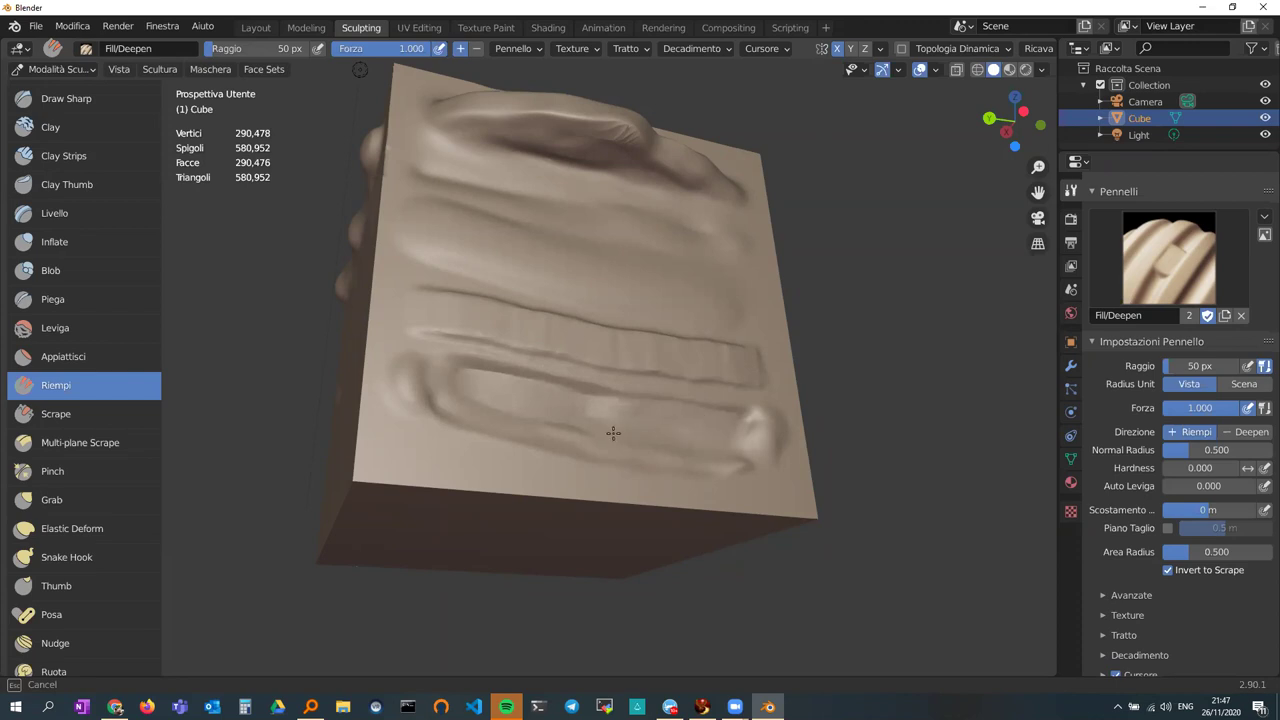
left_click_drag(556, 417, 561, 420)
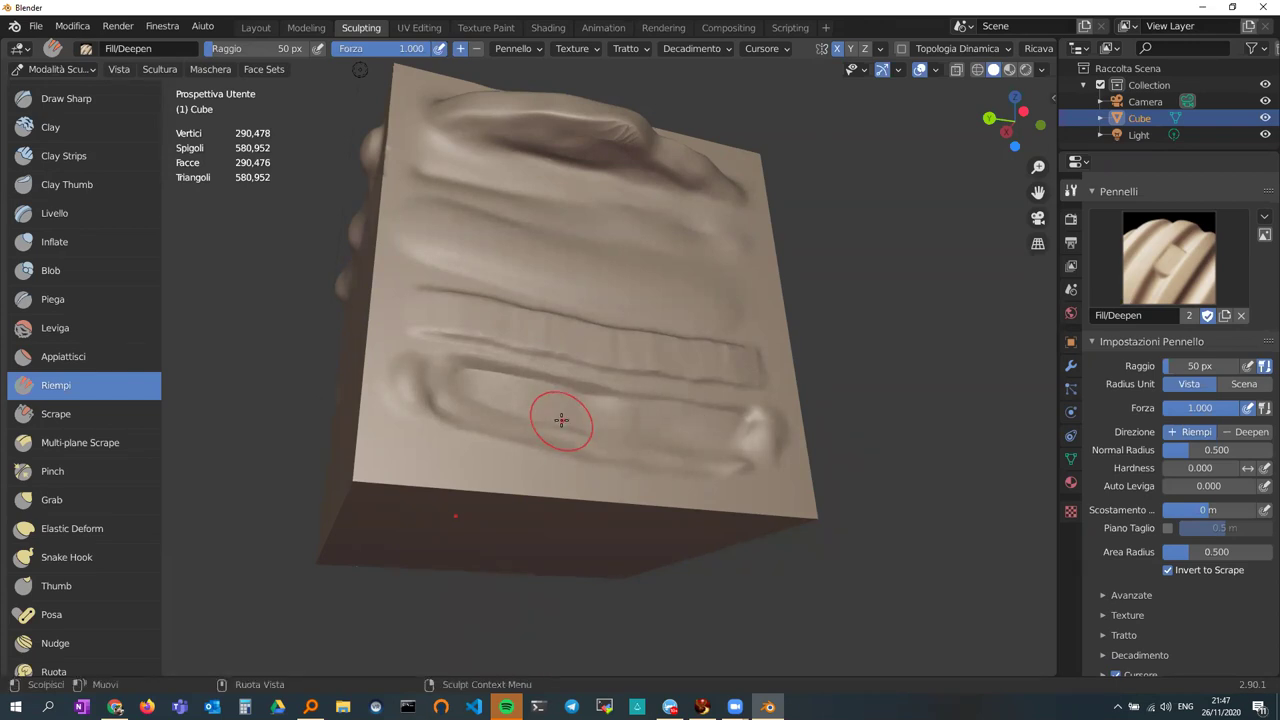
left_click_drag(561, 420, 553, 424)
left_click_drag(481, 381, 488, 394)
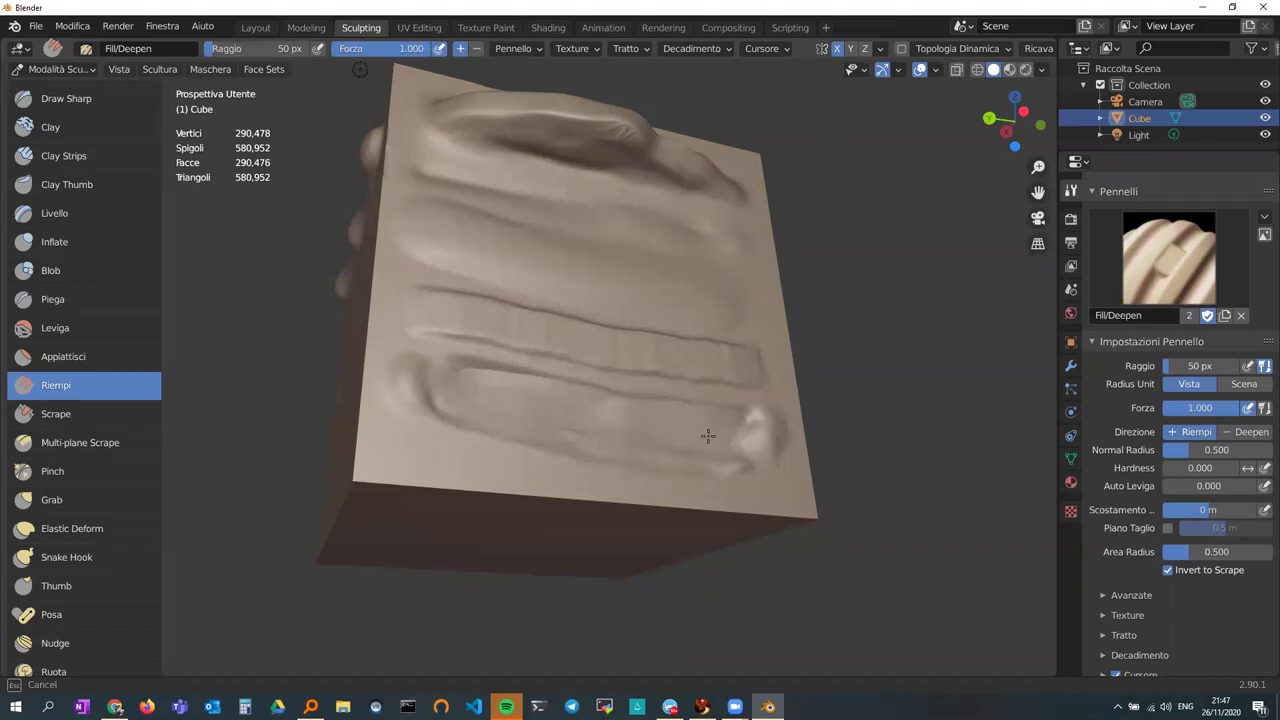
left_click_drag(727, 444, 651, 443)
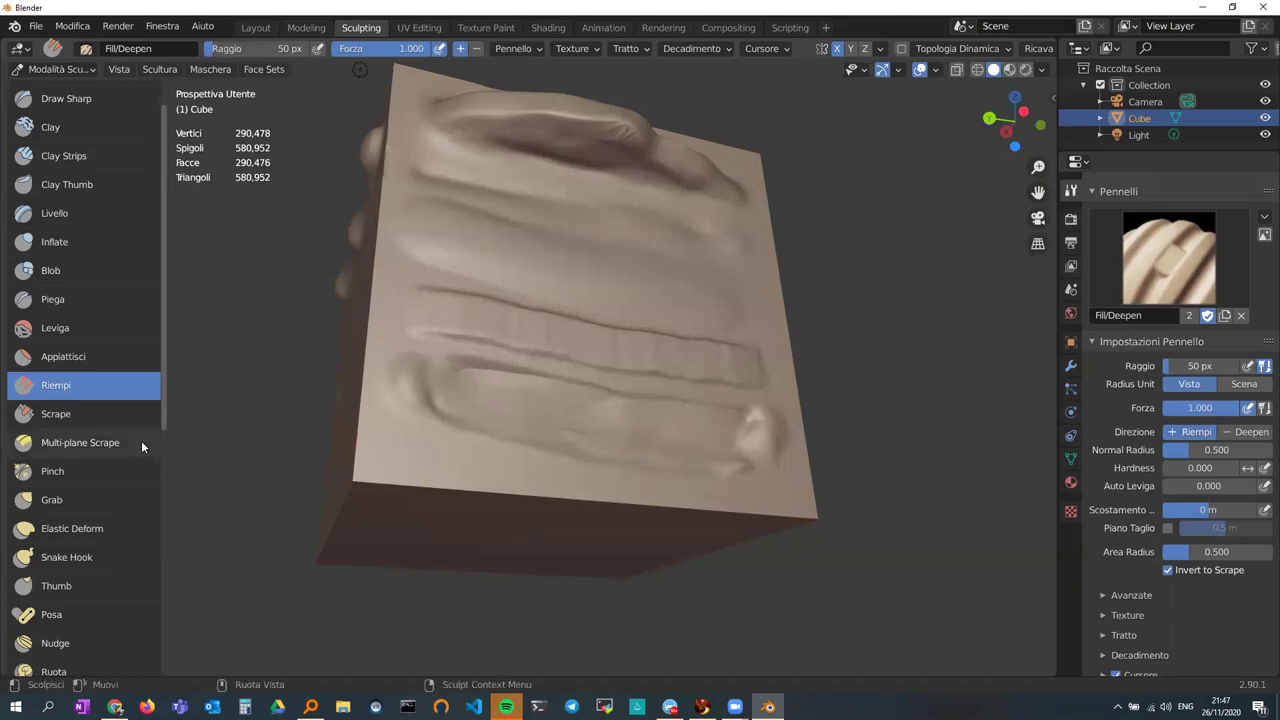
- Scrape flat the cube's top edge, vertical front edge and lower bottom edges with the Scrape brush
left_click(73, 411)
mouse_move(729, 300)
middle_mouse_down("alt")
mouse_move(679, 288)
mouse_move(634, 371)
middle_mouse_up("alt")
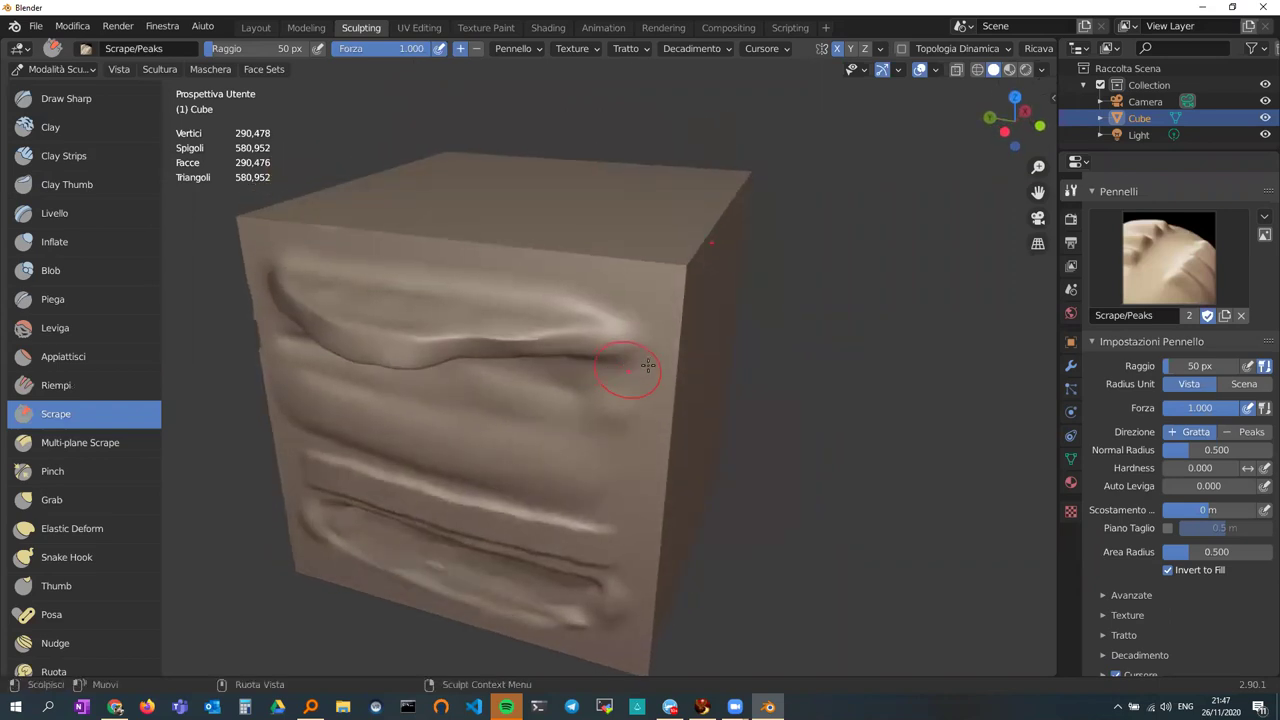
middle_click_drag(637, 305, 514, 330)
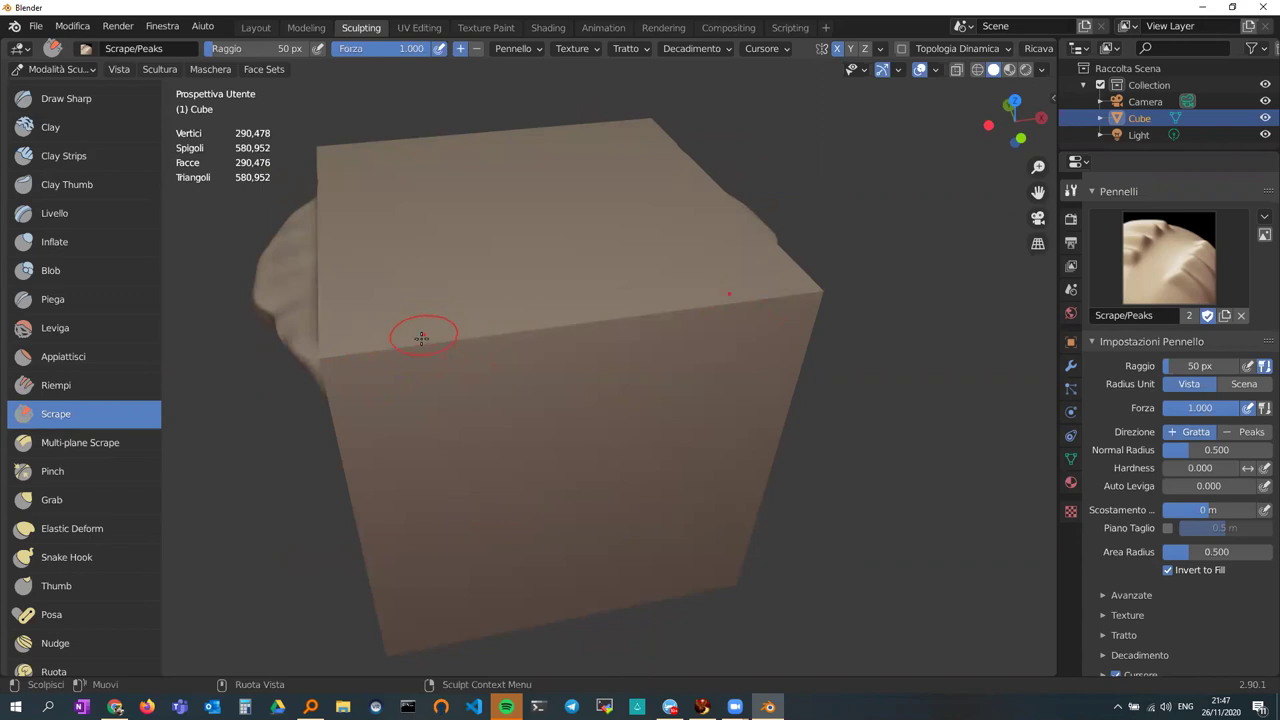
mouse_move(388, 355)
left_mouse_down()
mouse_move(374, 354)
mouse_move(706, 300)
left_mouse_up()
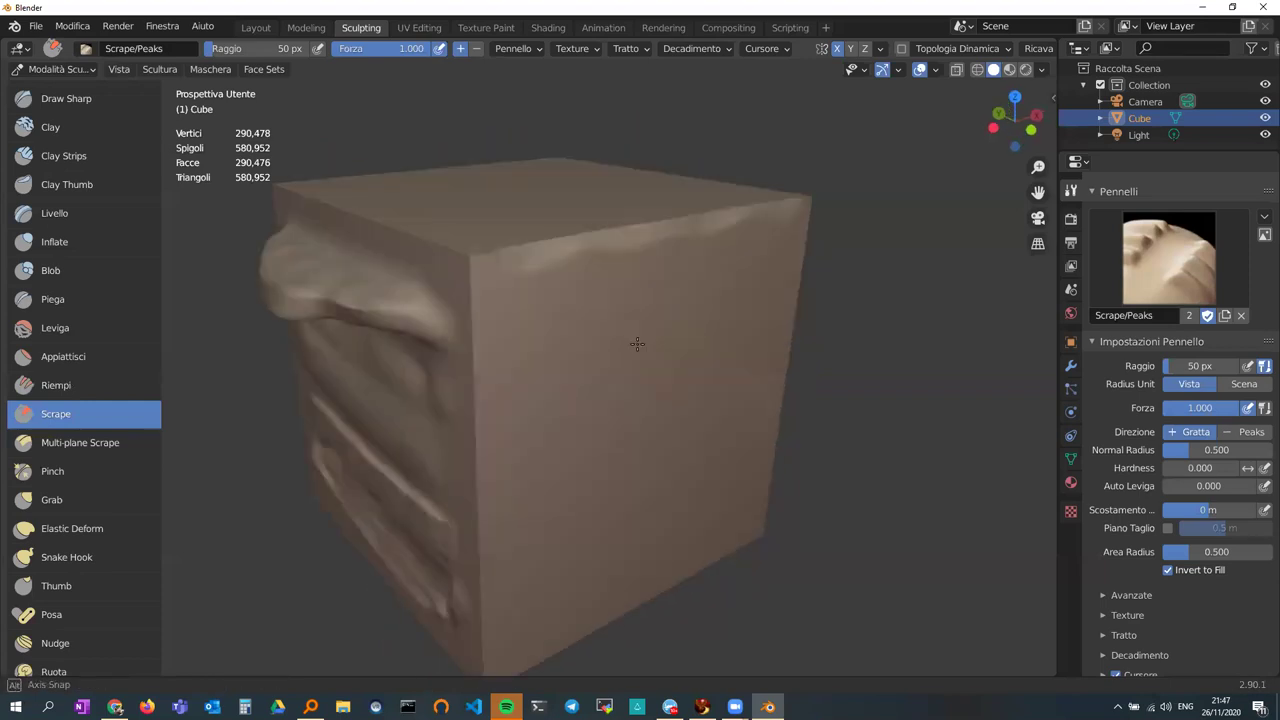
middle_click_drag(663, 349, 563, 289)
mouse_move(532, 247)
left_mouse_down()
mouse_move(540, 440)
mouse_move(560, 420)
left_mouse_up()
middle_click_drag(560, 420, 589, 320)
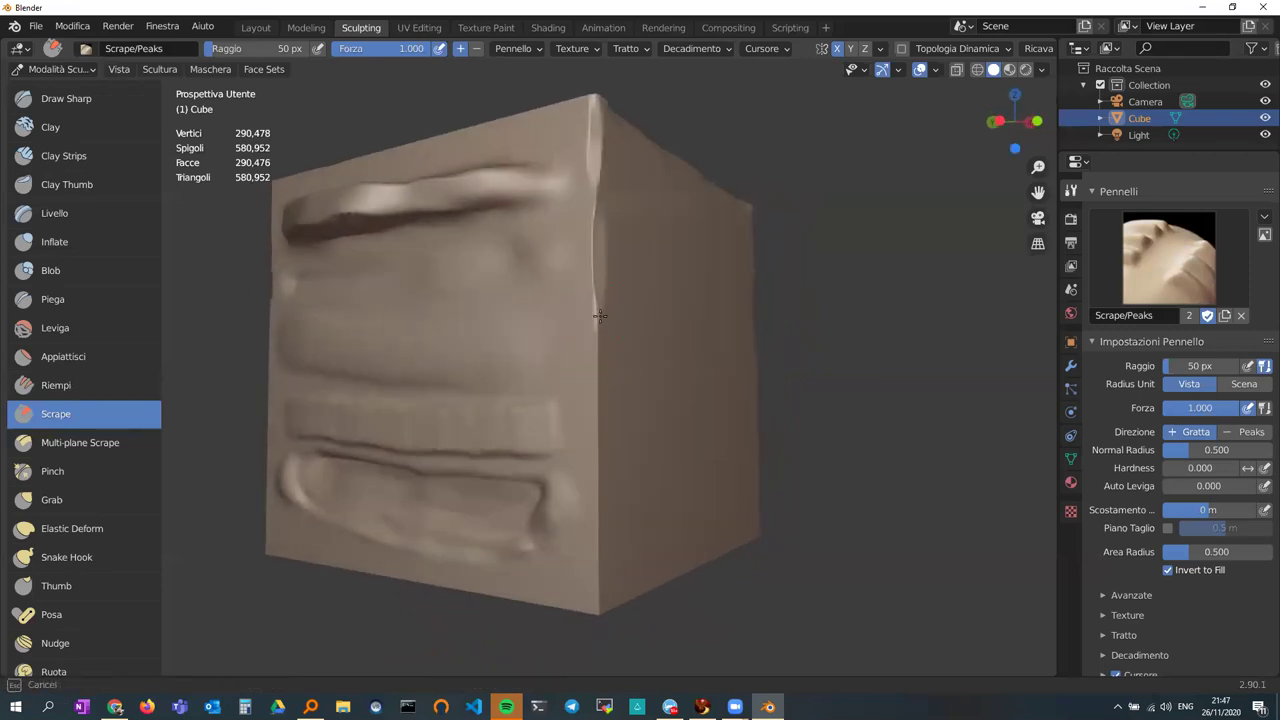
left_click_drag(596, 335, 598, 614)
mouse_move(586, 545)
middle_mouse_down()
mouse_move(609, 453)
mouse_move(594, 424)
middle_mouse_up()
left_click_drag(509, 328, 690, 440)
left_click_drag(508, 330, 398, 403)
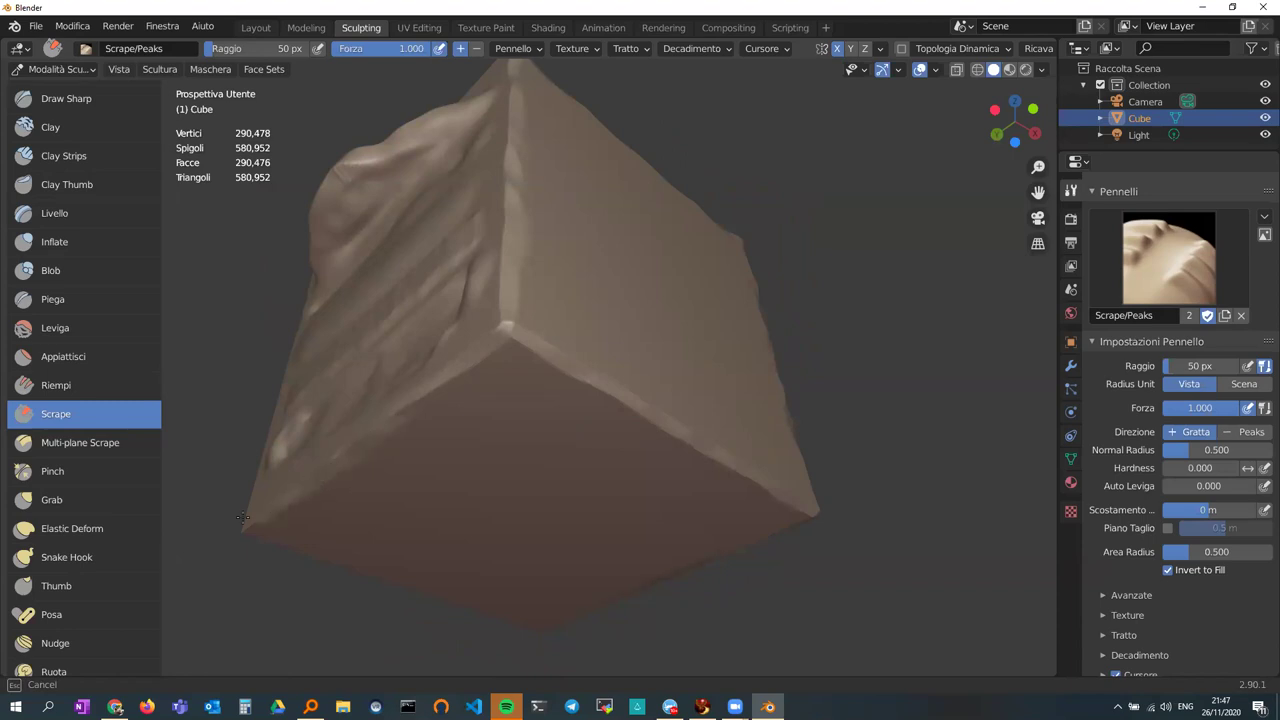
- Scrape the upper ridge flat, deepen the groove near the top, and flatten the middle ridge band
middle_click_drag(508, 297, 482, 375)
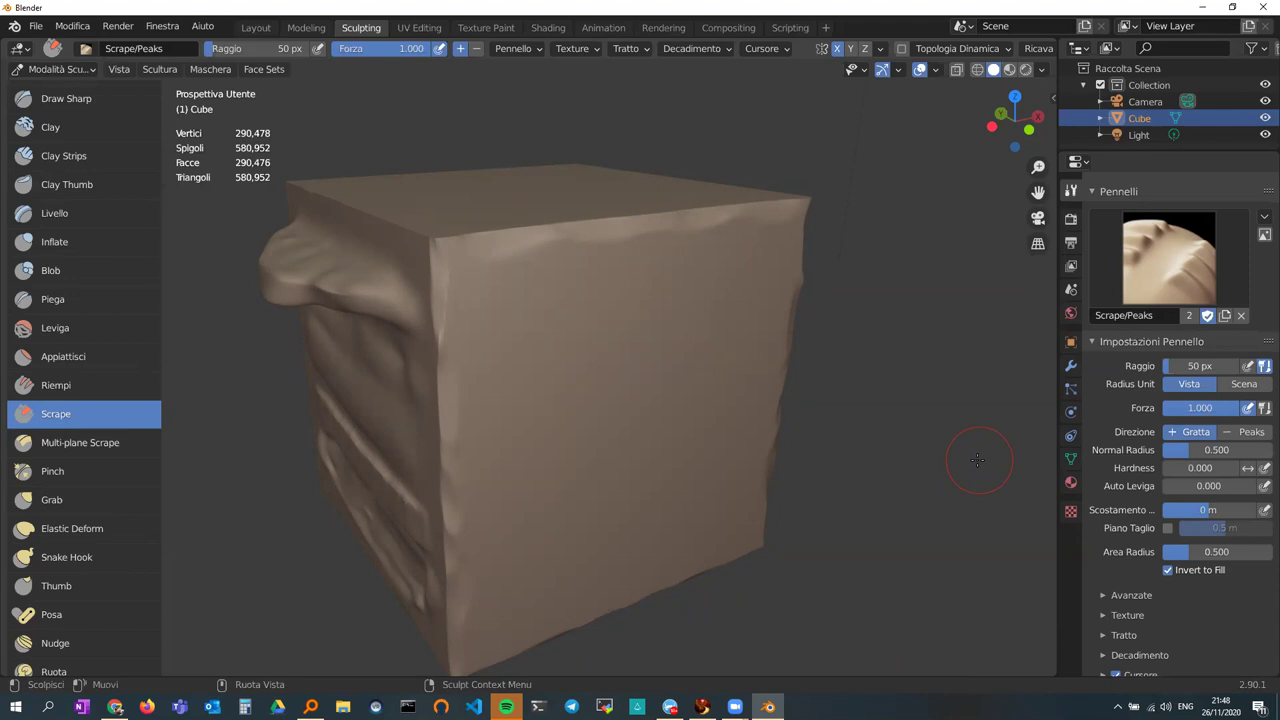
mouse_move(355, 353)
middle_mouse_down()
mouse_move(501, 283)
mouse_move(509, 320)
middle_mouse_up()
mouse_move(456, 333)
left_mouse_down()
mouse_move(514, 337)
mouse_move(463, 337)
left_mouse_up()
middle_click_drag(463, 337, 543, 337)
left_click_drag(545, 336, 345, 292)
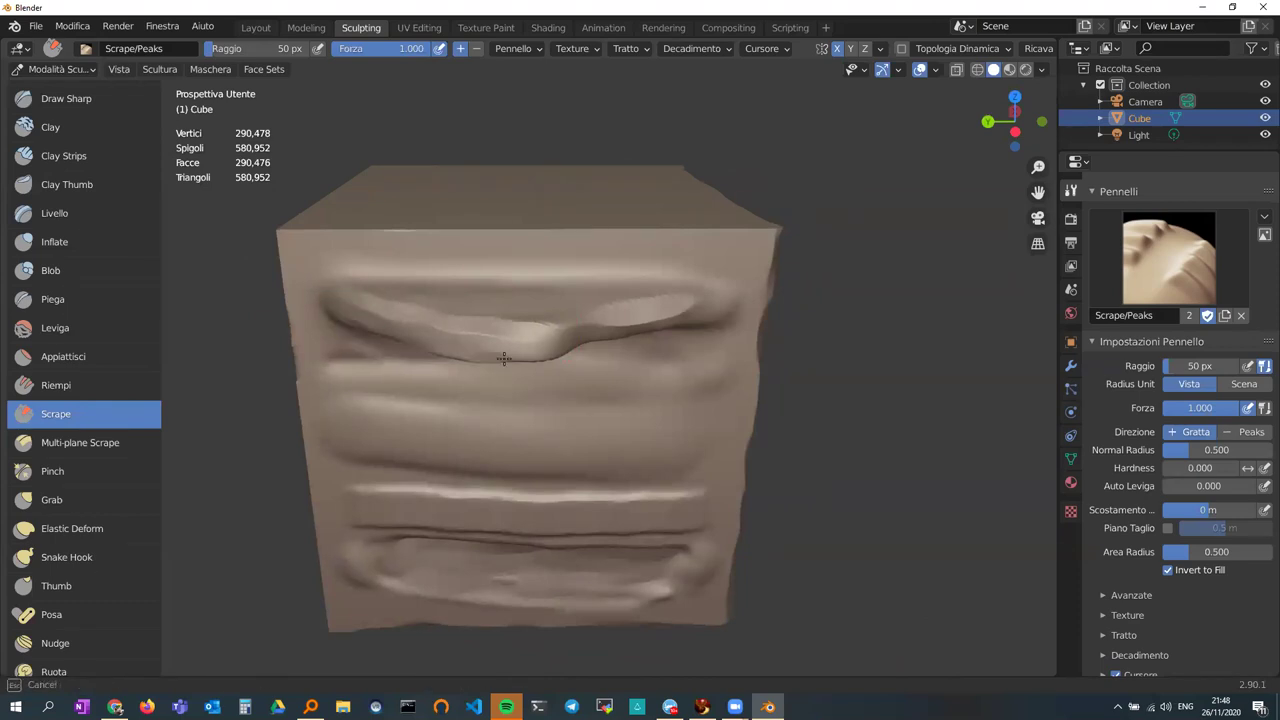
middle_click_drag(543, 343, 543, 314)
left_click_drag(480, 266, 516, 252)
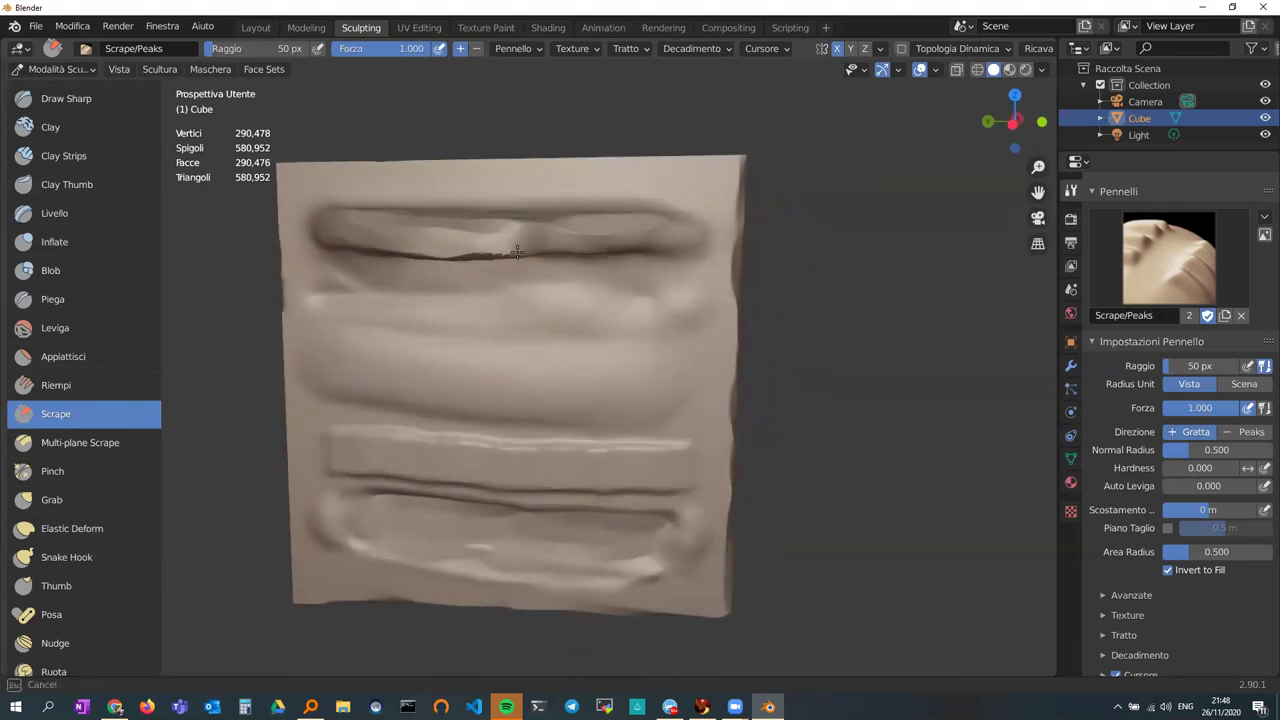
left_click_drag(436, 256, 420, 257)
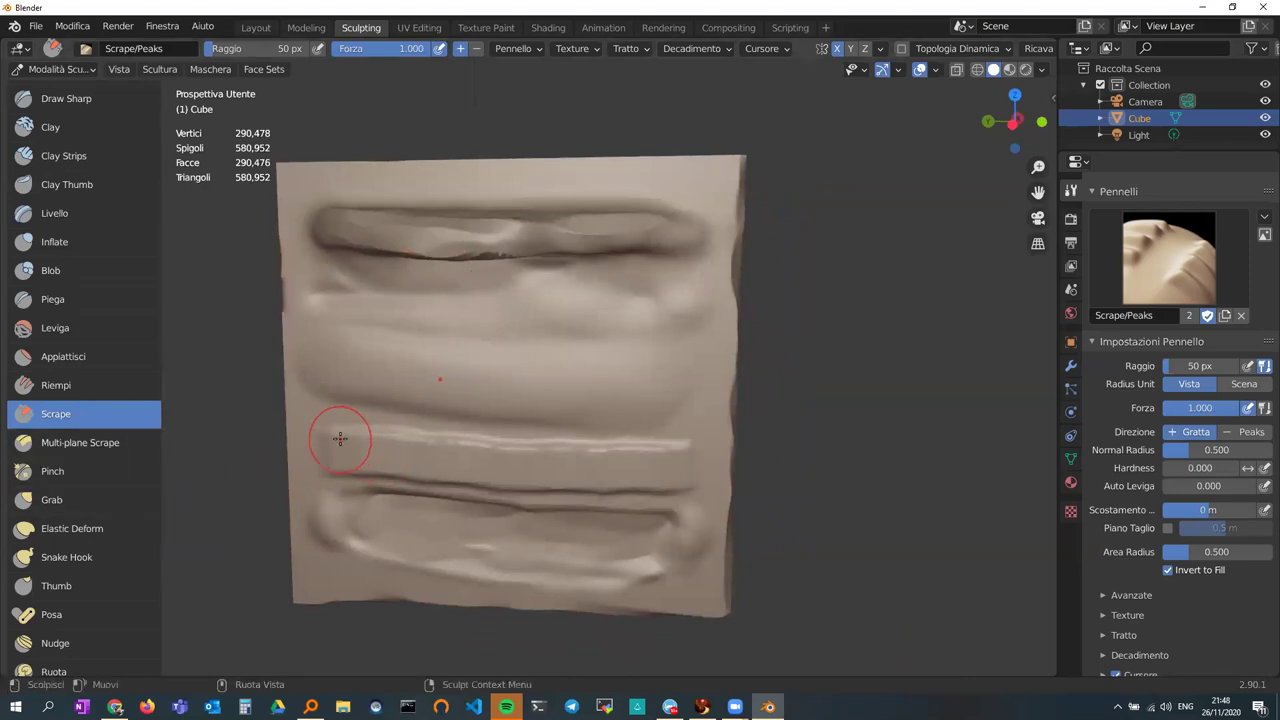
mouse_move(336, 434)
left_mouse_down()
mouse_move(586, 443)
mouse_move(644, 458)
left_mouse_up()
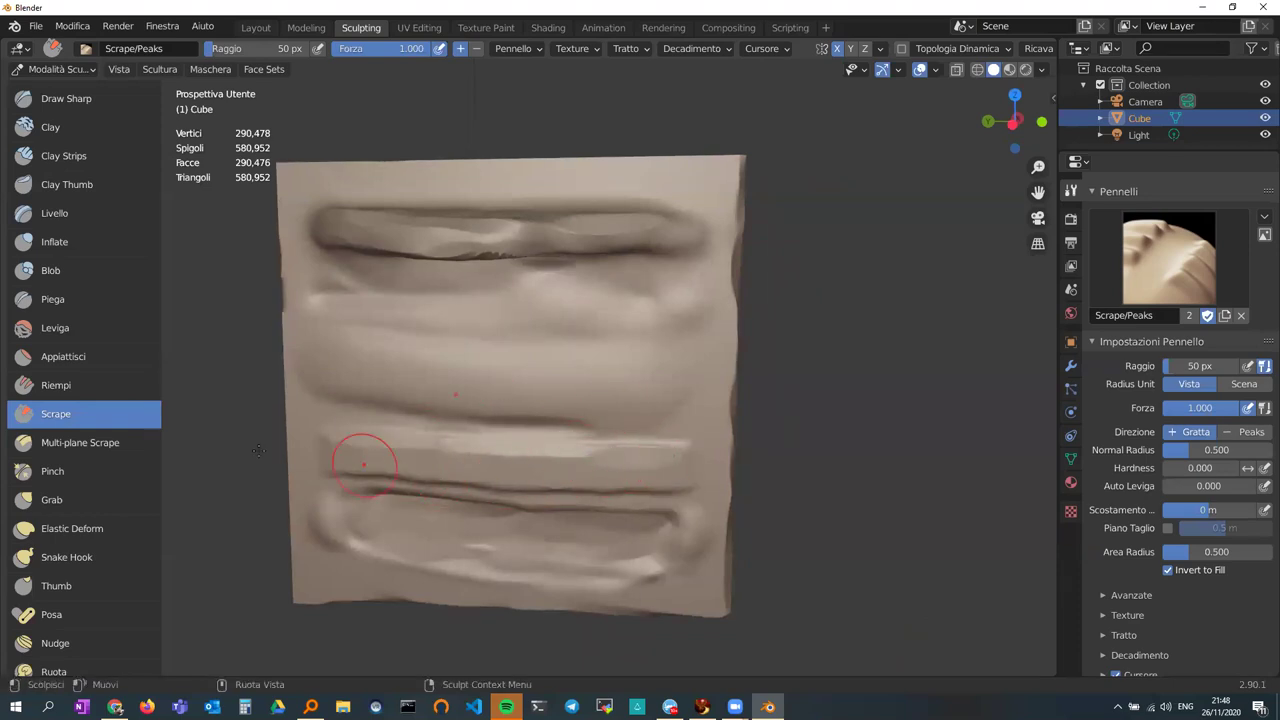
middle_click_drag(250, 455, 256, 460)
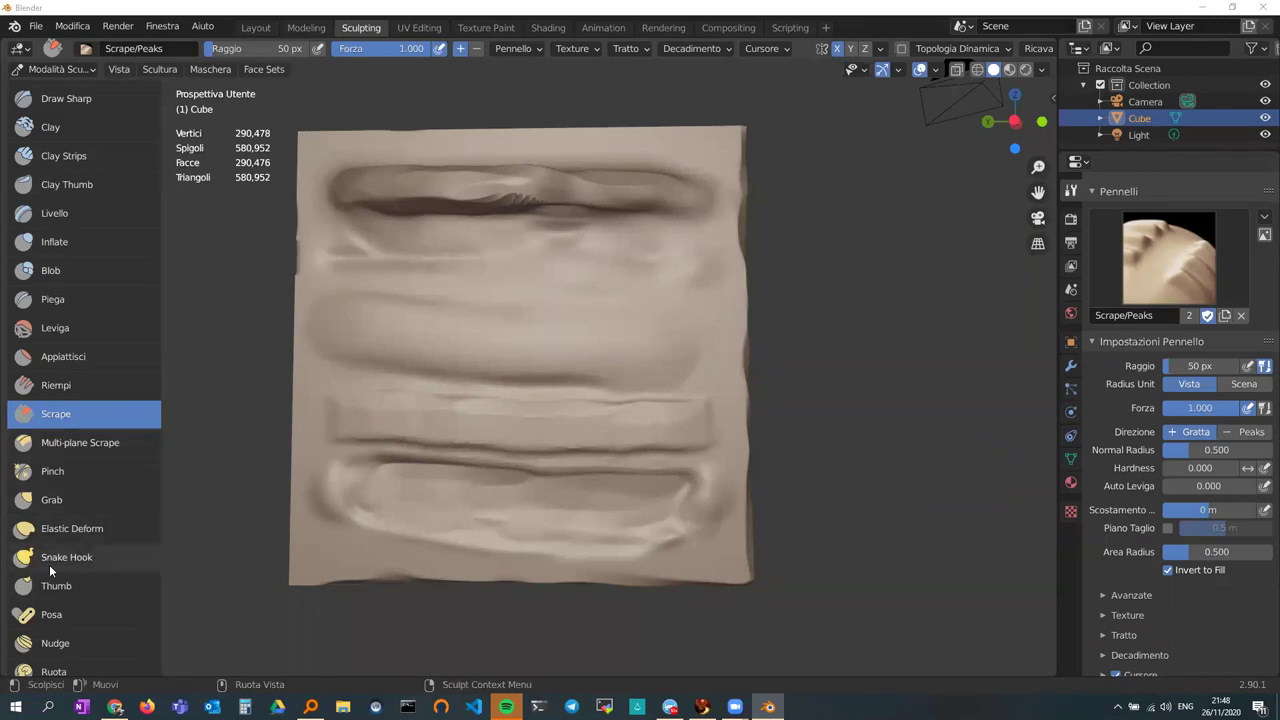
middle_click_drag(414, 357, 519, 398)
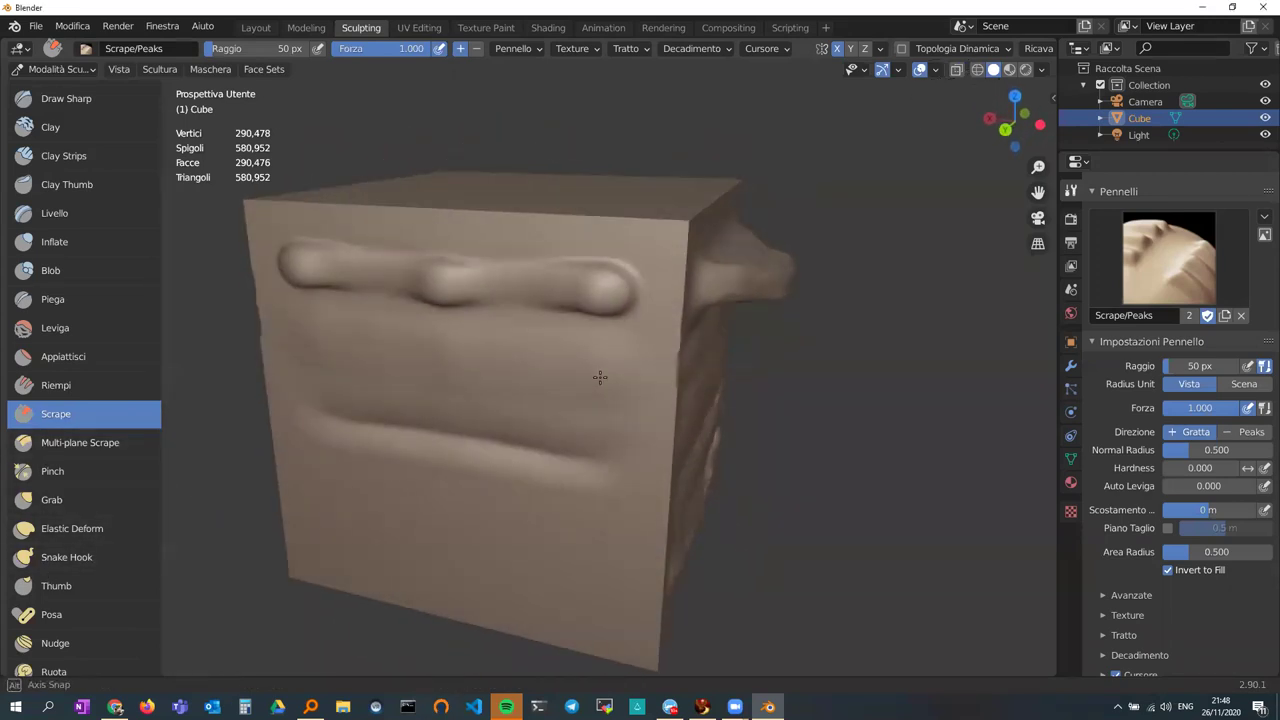
- Bevel the cube's top edge flat toward the right corner with the Multi-plane Scrape brush
left_click(66, 447)
mouse_move(609, 318)
middle_mouse_down()
mouse_move(314, 347)
mouse_move(624, 268)
middle_mouse_up()
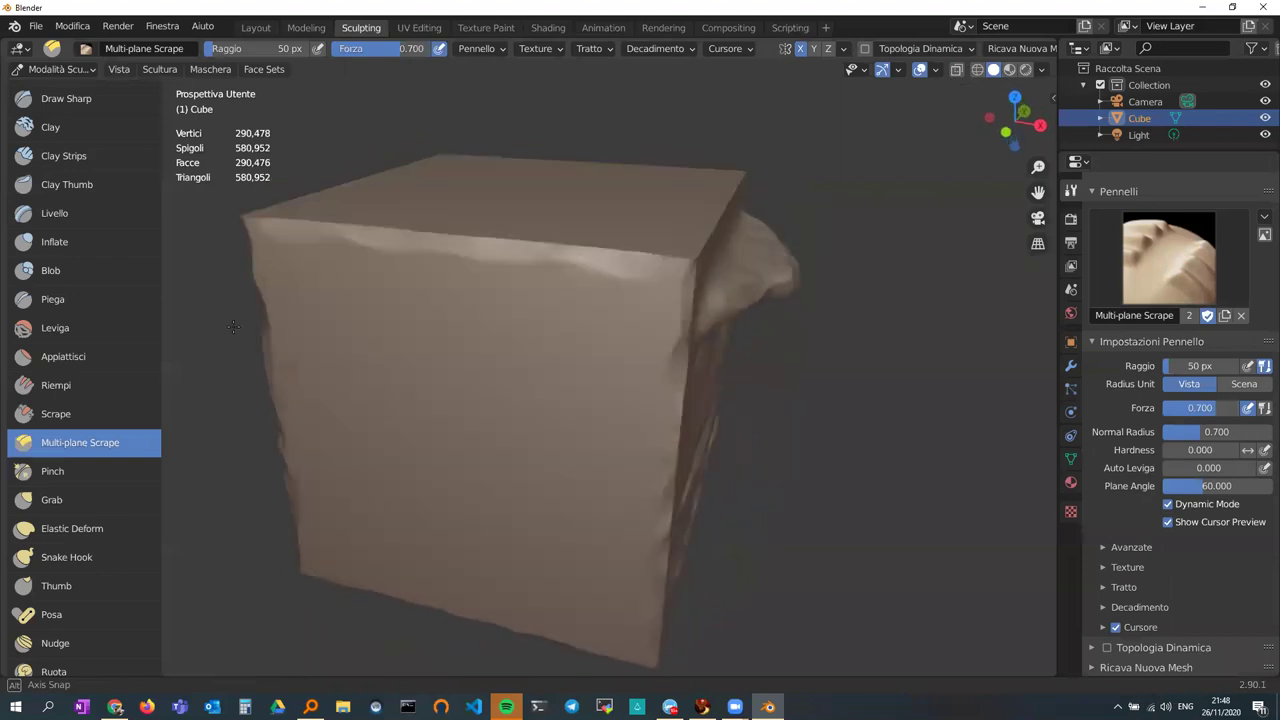
middle_click_drag(465, 275, 380, 320)
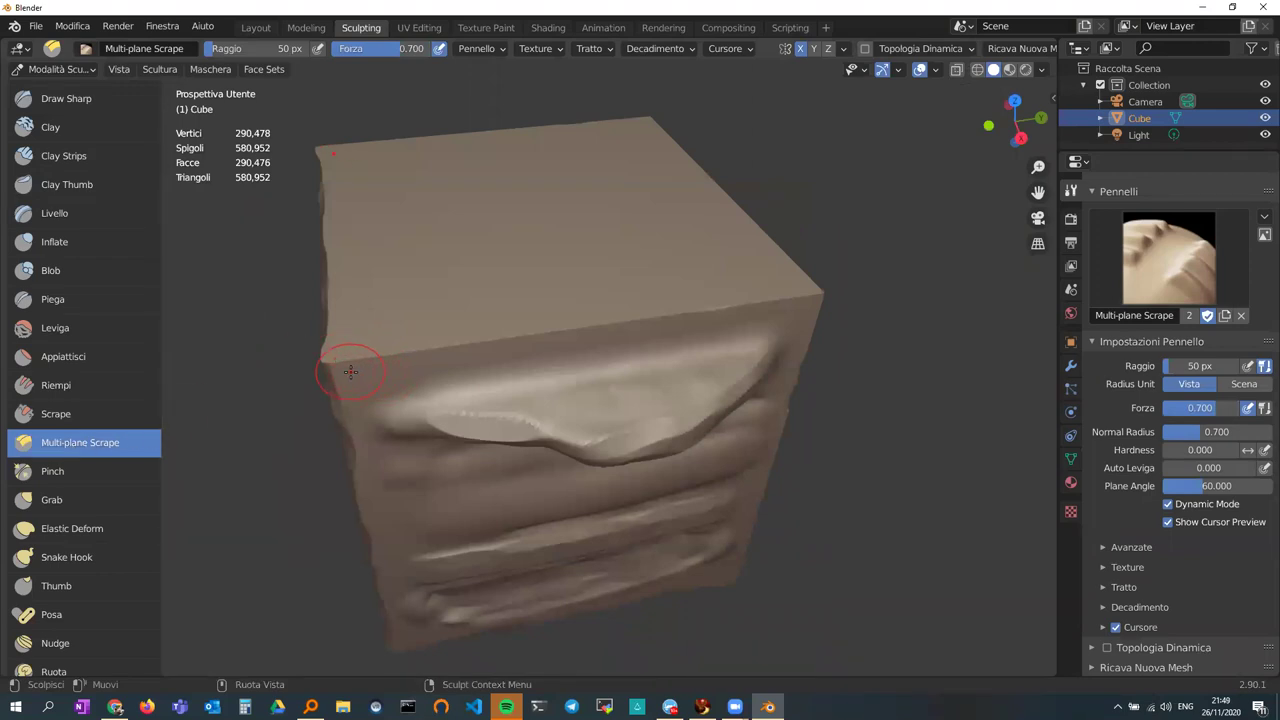
left_click_drag(336, 368, 436, 350)
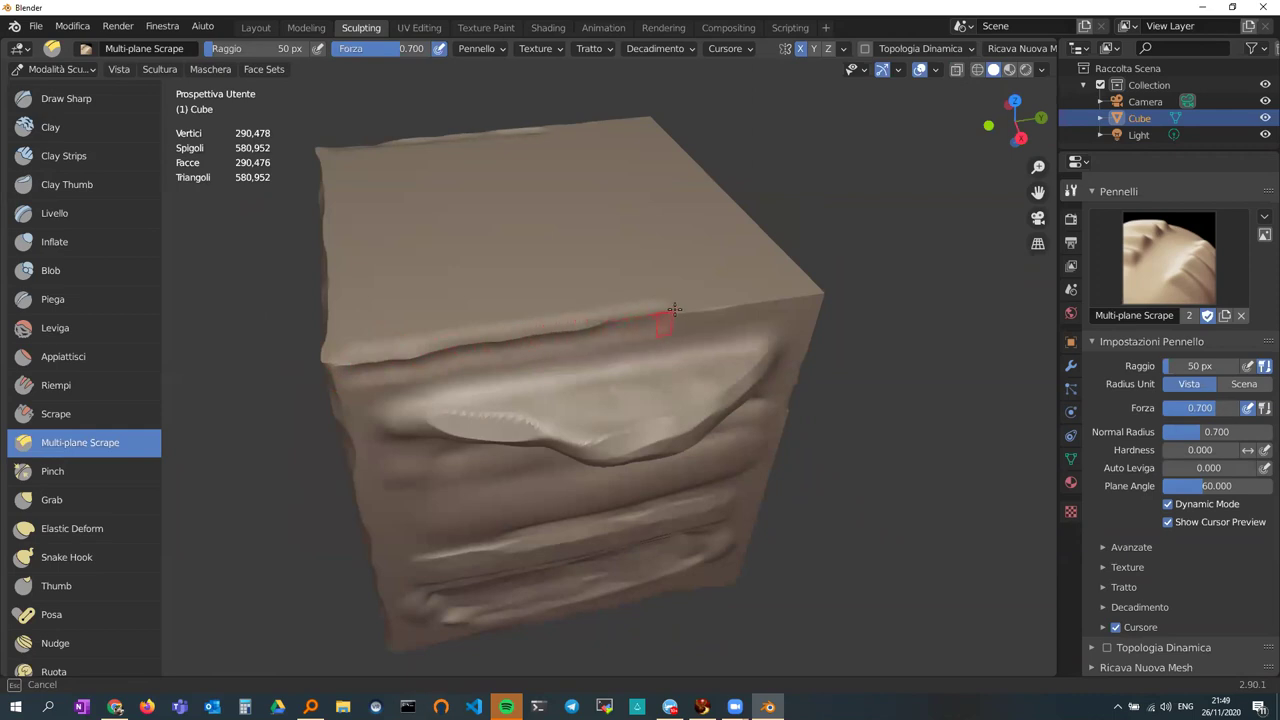
mouse_move(820, 295)
left_mouse_down()
mouse_move(735, 328)
mouse_move(664, 316)
left_mouse_up()
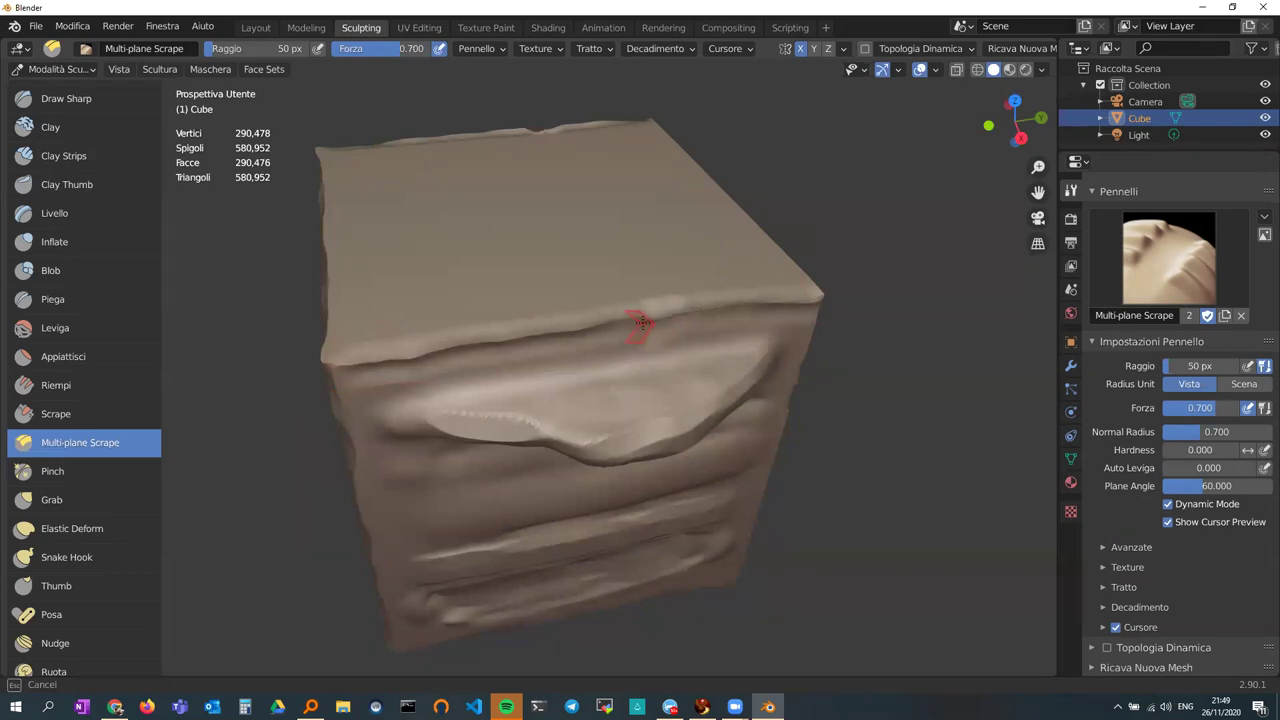
mouse_move(580, 328)
left_mouse_down()
mouse_move(812, 312)
mouse_move(820, 300)
left_mouse_up()
left_click_drag(621, 338, 663, 314)
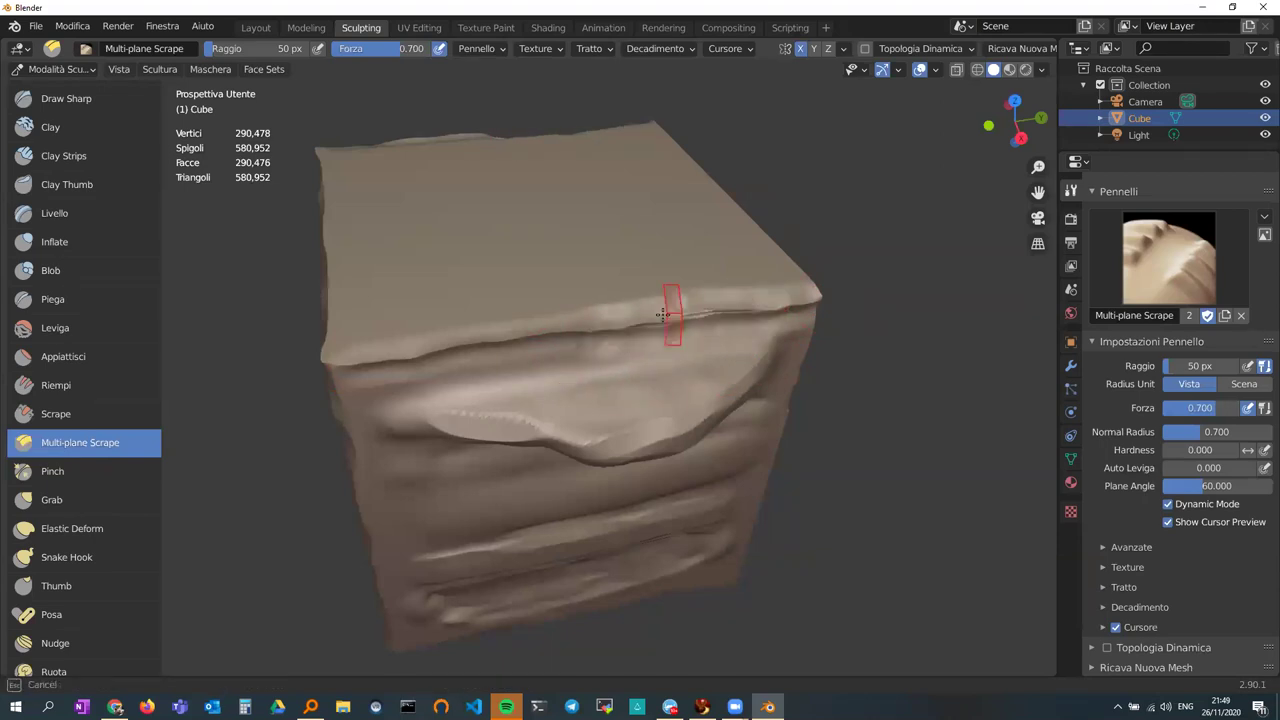
left_click_drag(663, 314, 730, 312)
- Bevel the top edge from the left corner, carve a front groove, and scrape along the right-face groove
mouse_move(730, 312)
middle_mouse_down()
mouse_move(642, 302)
mouse_move(423, 338)
middle_mouse_up()
mouse_move(469, 395)
middle_mouse_down()
mouse_move(469, 331)
mouse_move(424, 370)
middle_mouse_up()
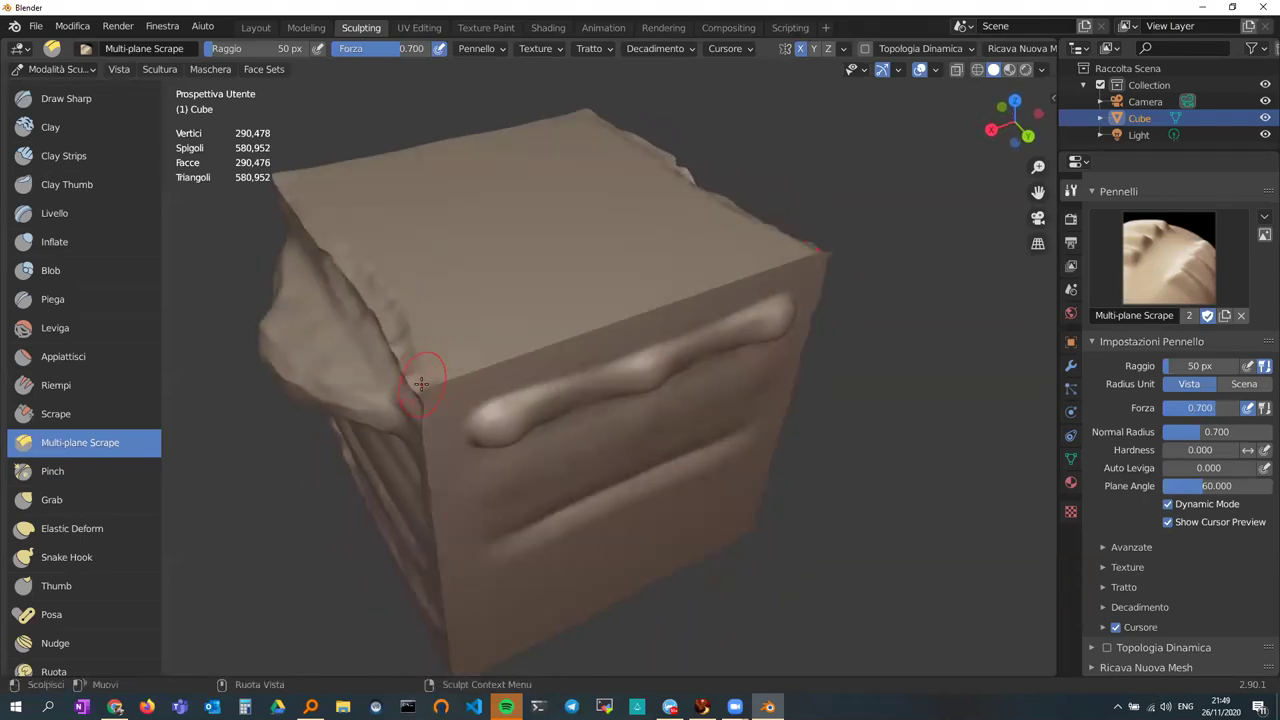
left_click_drag(423, 392, 610, 329)
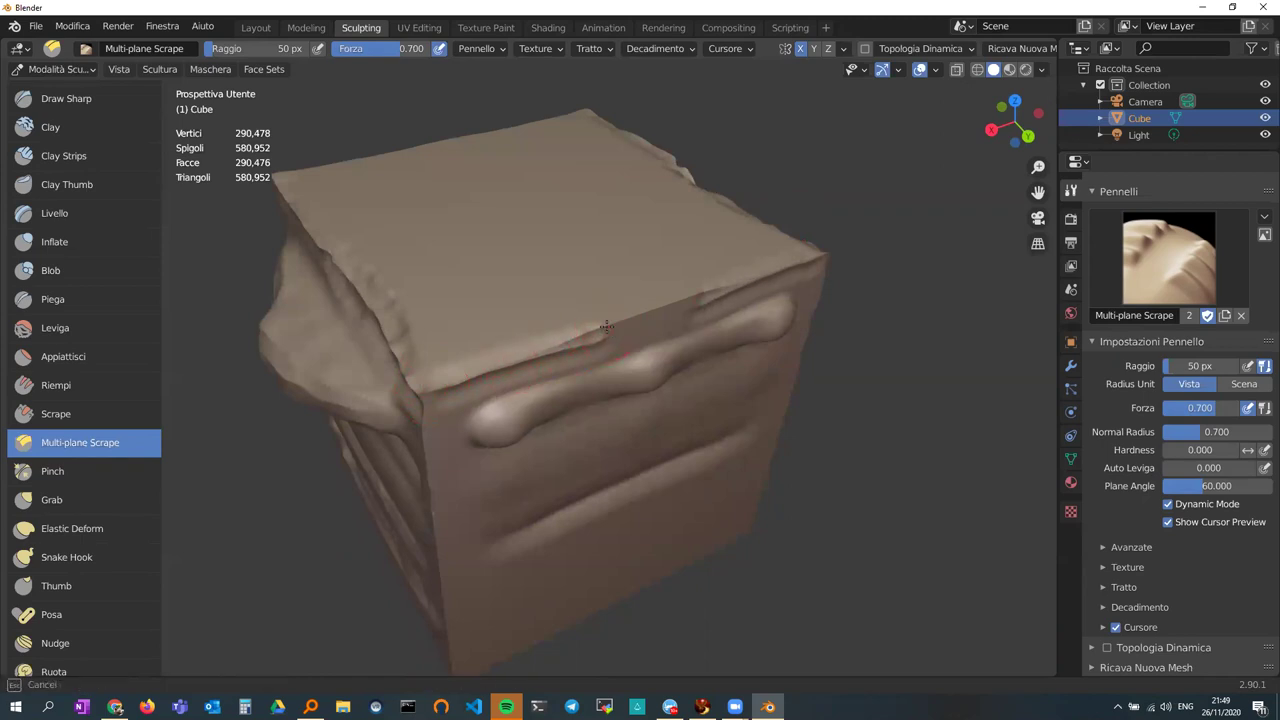
mouse_move(413, 418)
middle_mouse_down()
mouse_move(517, 363)
mouse_move(435, 360)
middle_mouse_up()
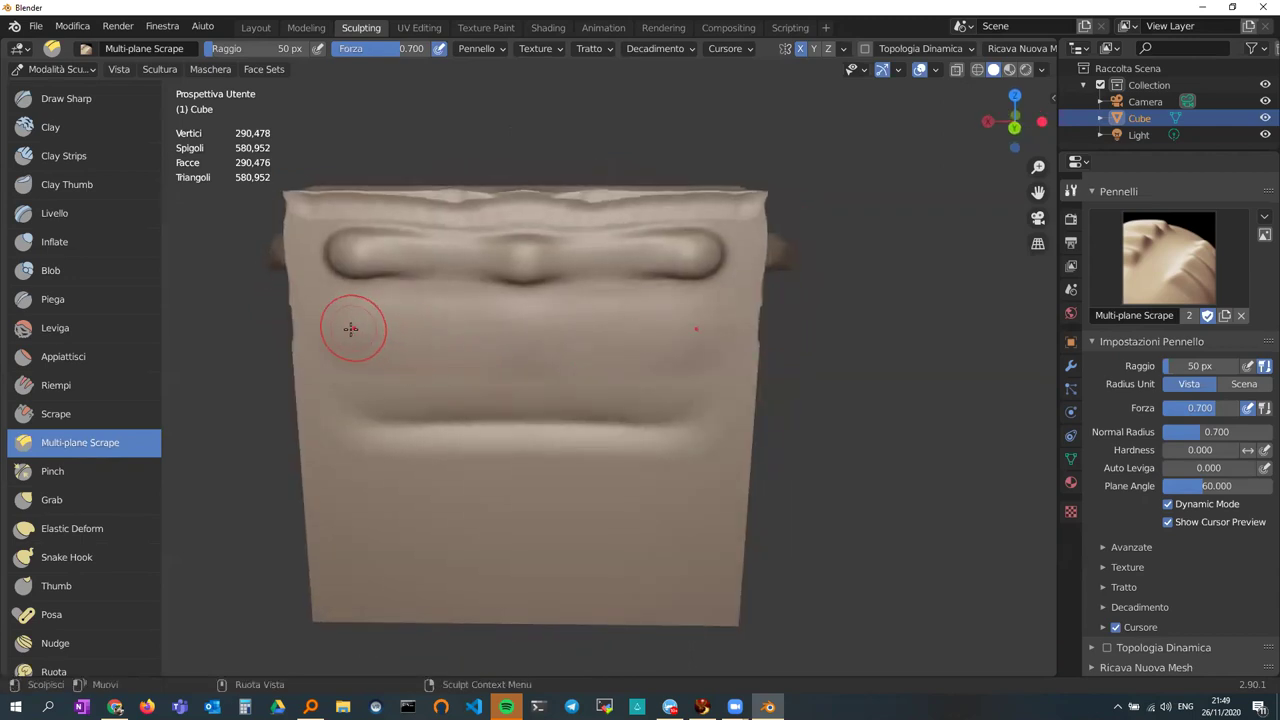
left_click_drag(352, 329, 491, 400)
mouse_move(491, 400)
middle_mouse_down()
mouse_move(592, 402)
mouse_move(592, 363)
middle_mouse_up()
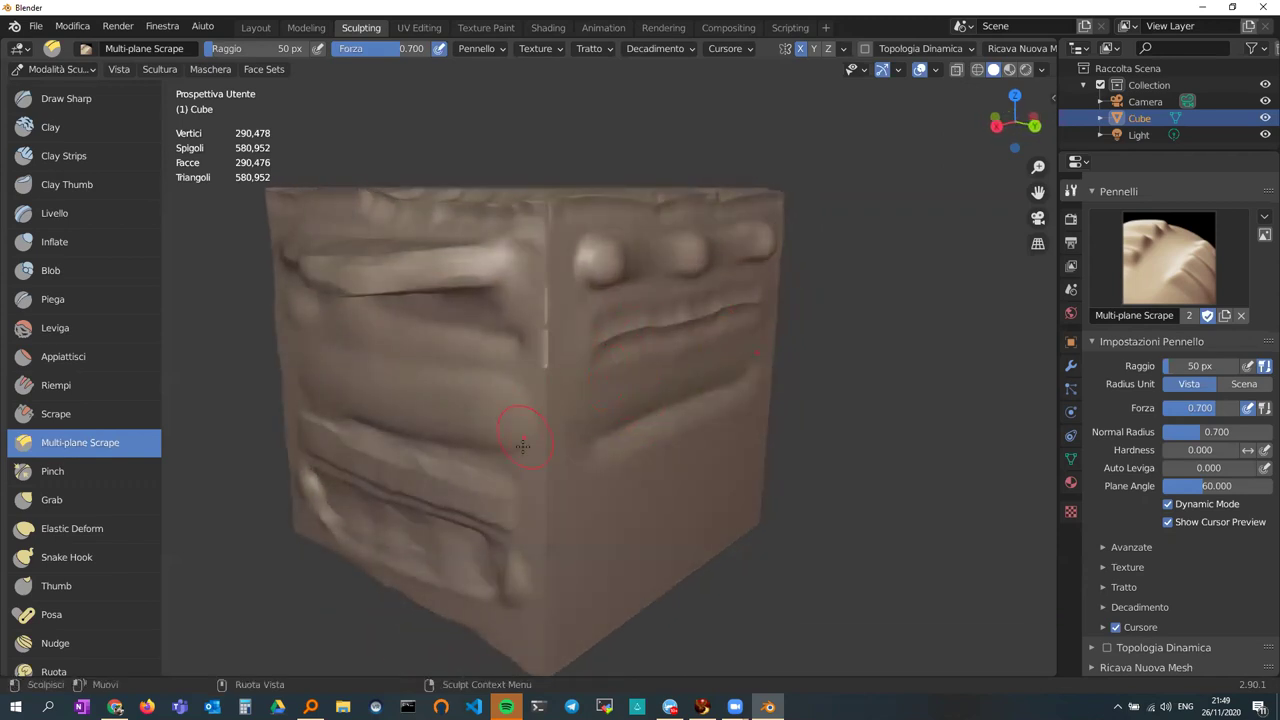
left_click_drag(602, 347, 582, 345)
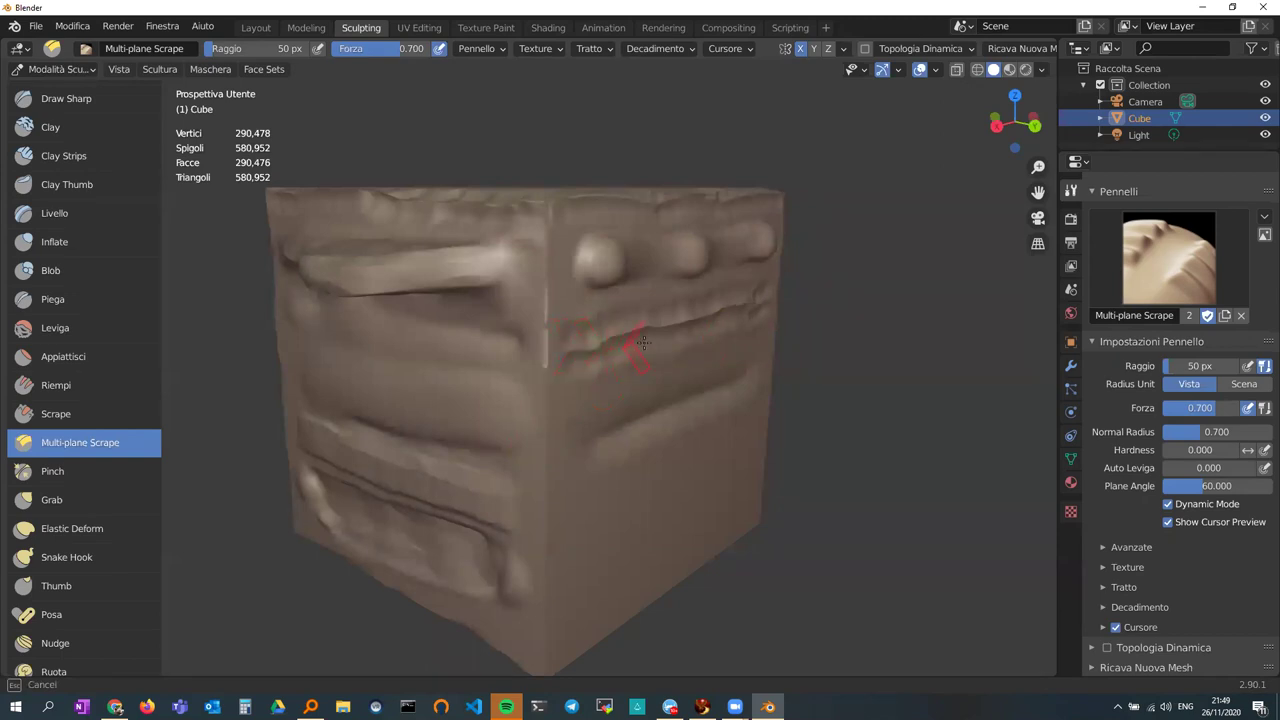
left_click_drag(698, 324, 548, 352)
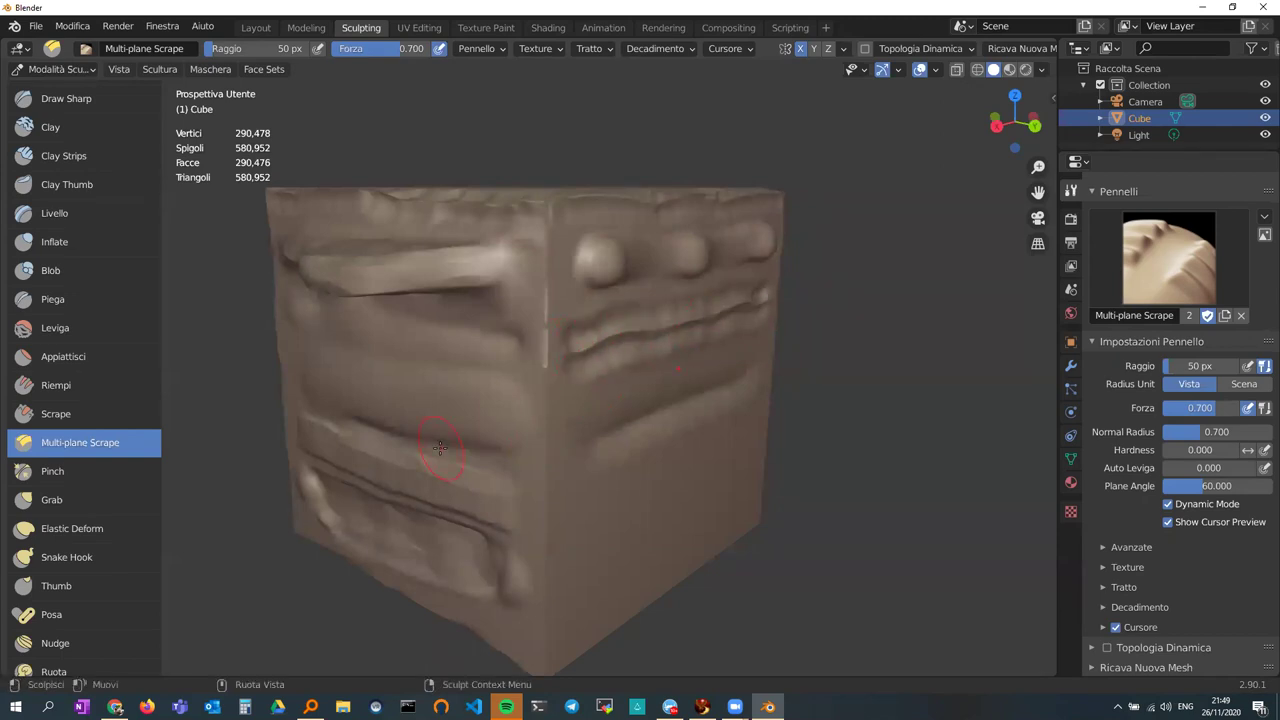
- Pinch the row of bumps and the wavy ridge below them on the front face with Pinch/Magnify at 0.500 strength
left_click(60, 478)
middle_click_drag(605, 396, 545, 363)
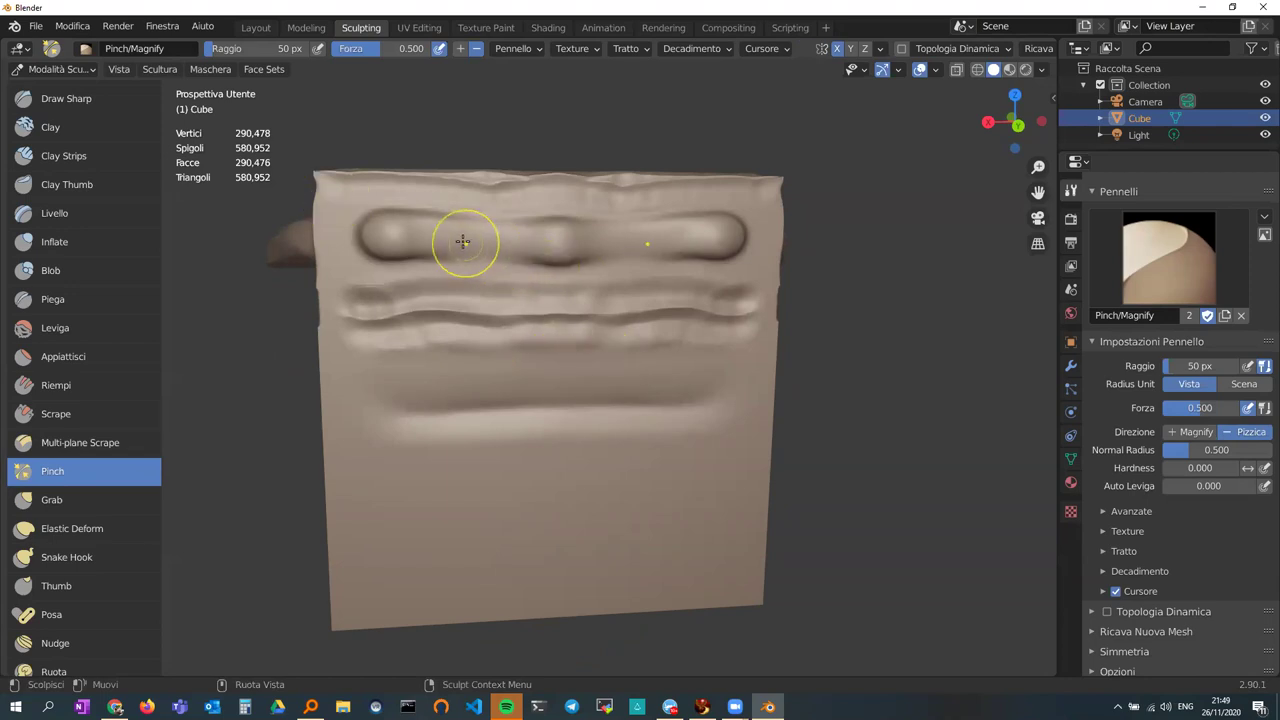
left_click_drag(459, 240, 461, 239)
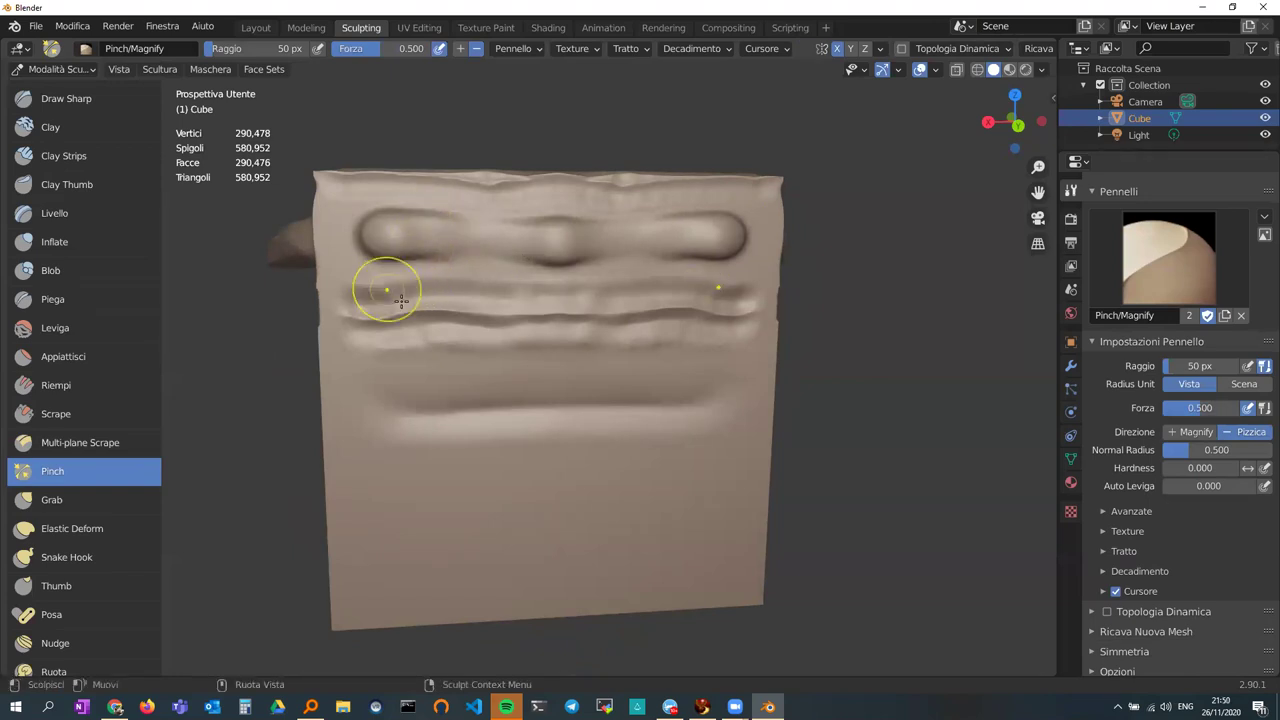
mouse_move(418, 272)
left_mouse_down()
mouse_move(466, 281)
mouse_move(471, 212)
mouse_move(394, 286)
mouse_move(469, 278)
left_mouse_up()
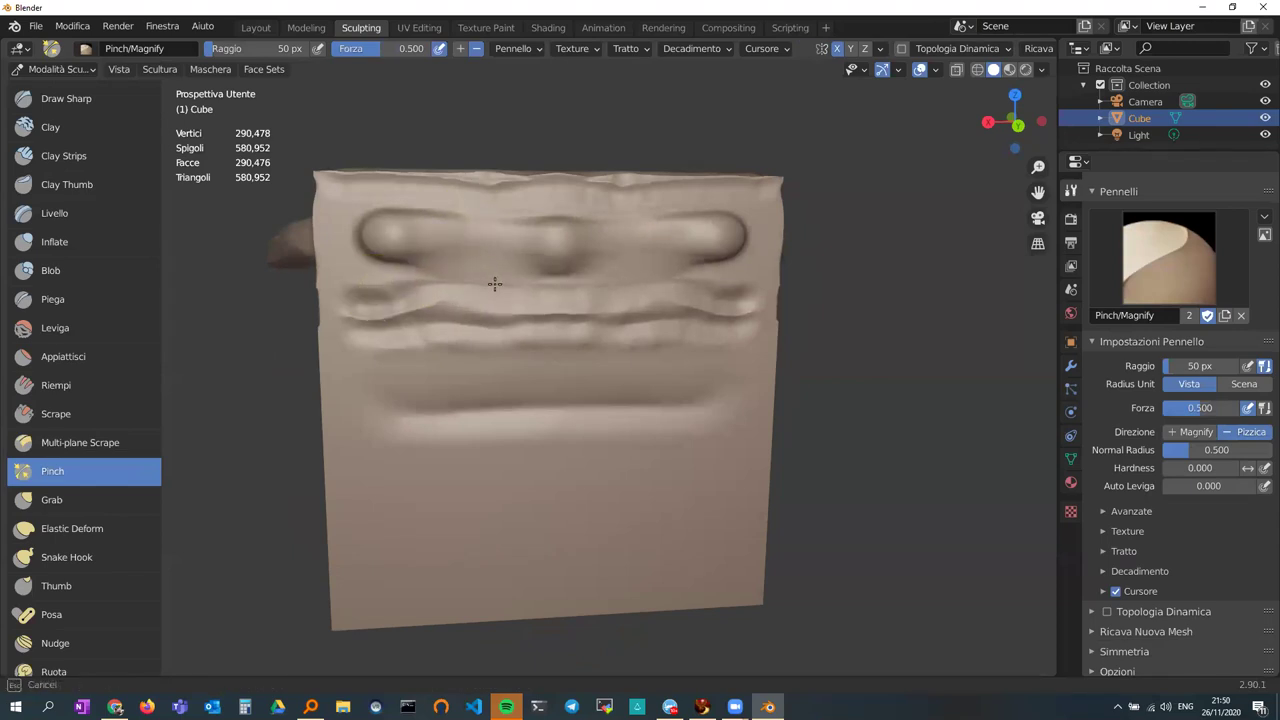
left_click_drag(565, 287, 488, 298)
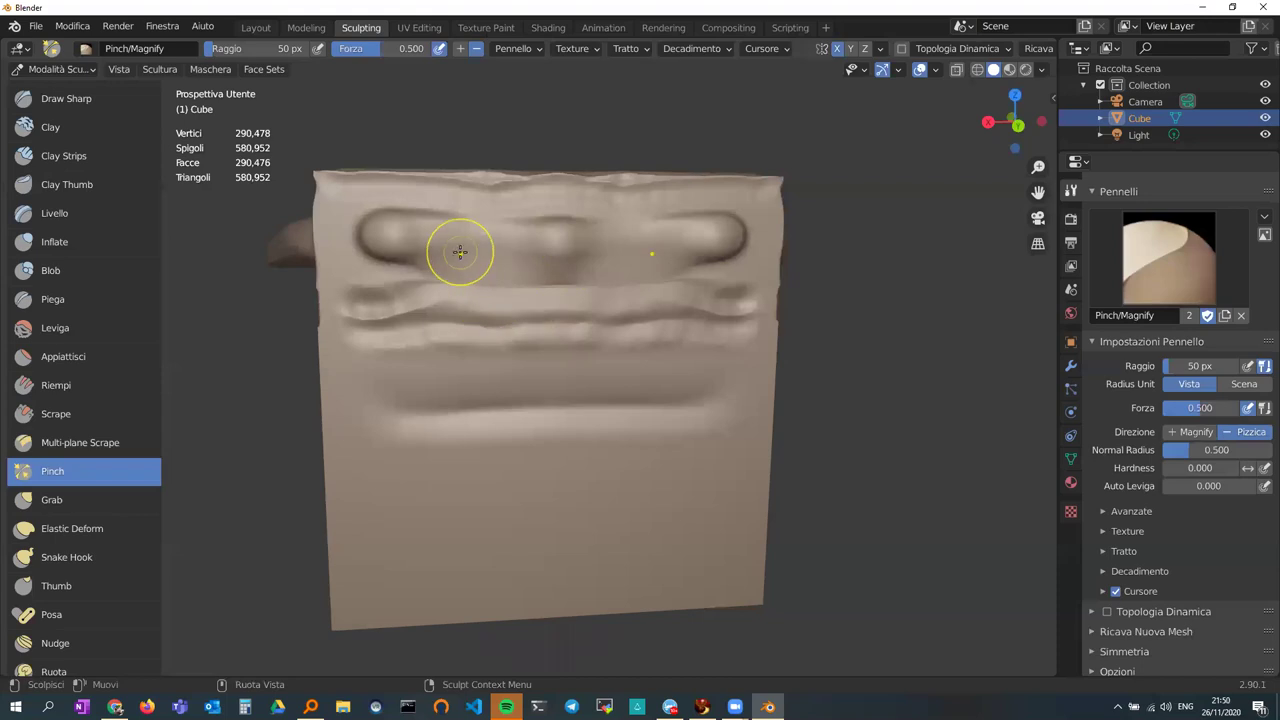
- Pinch the ridges on the cube's top face into tighter creases
mouse_move(480, 286)
middle_mouse_down()
mouse_move(625, 351)
mouse_move(634, 340)
mouse_move(560, 400)
middle_mouse_up()
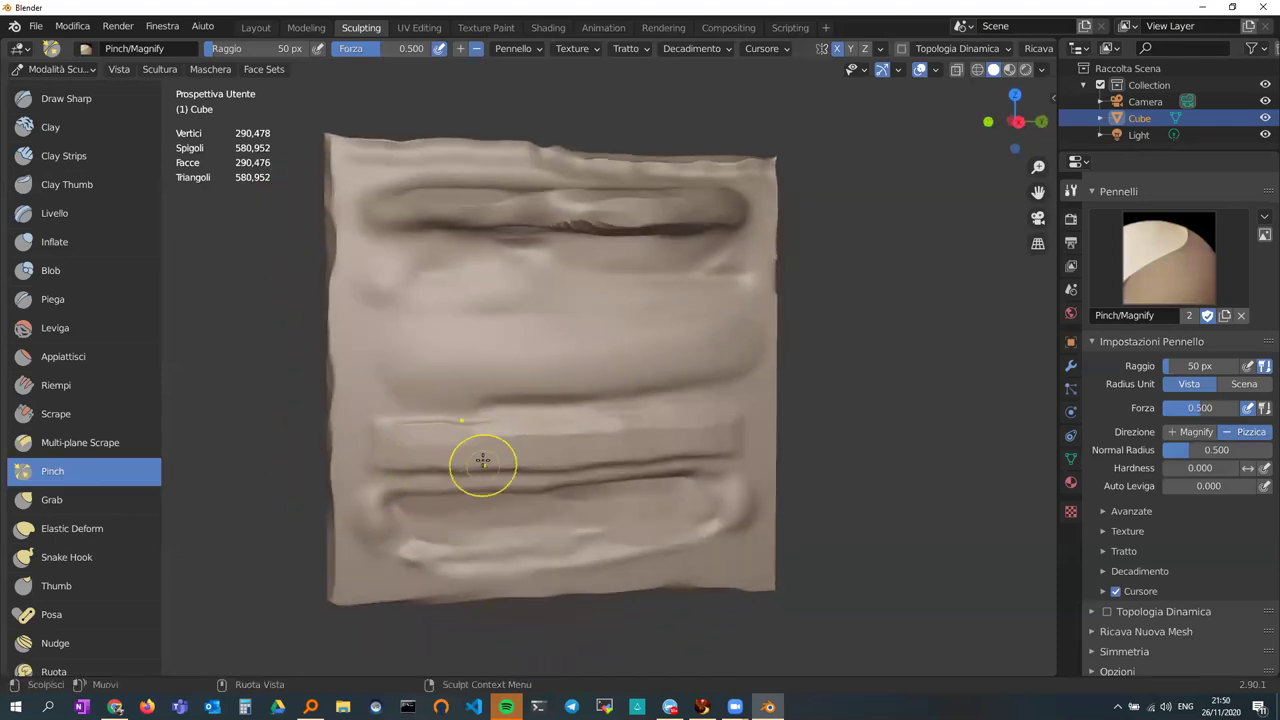
middle_click_drag(483, 462, 371, 391)
left_click_drag(371, 391, 478, 391)
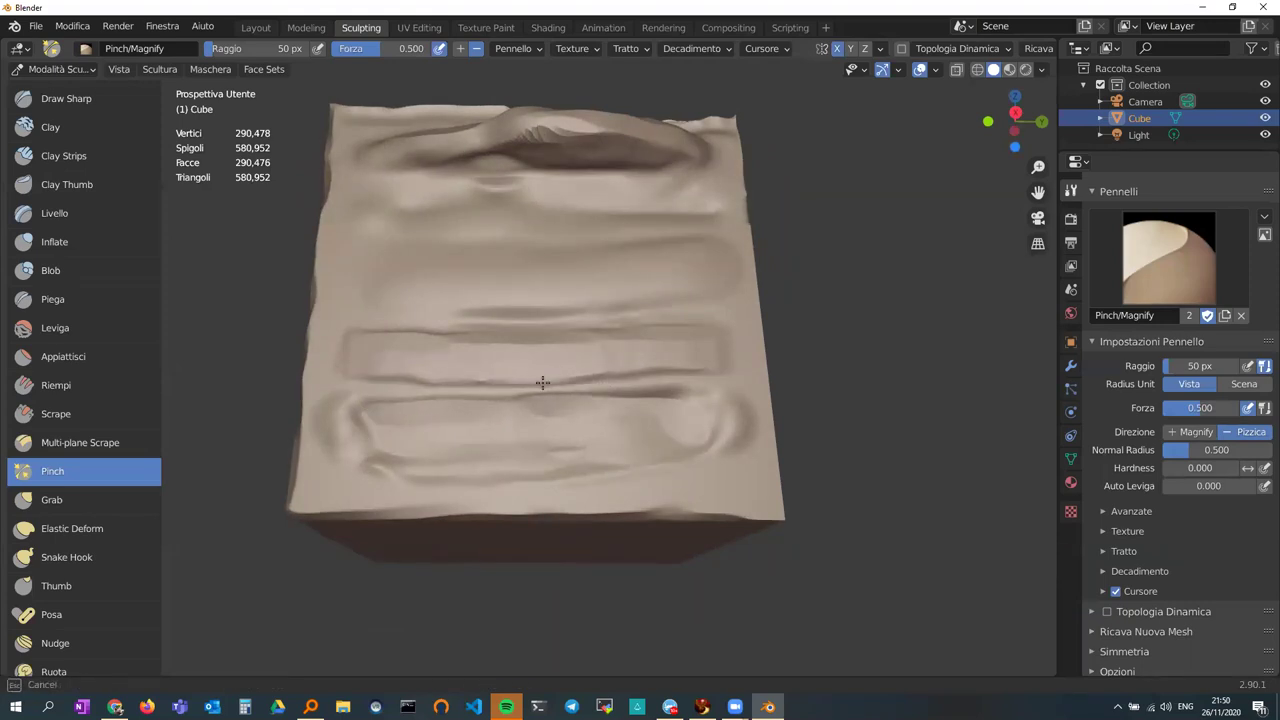
left_click_drag(436, 389, 440, 389)
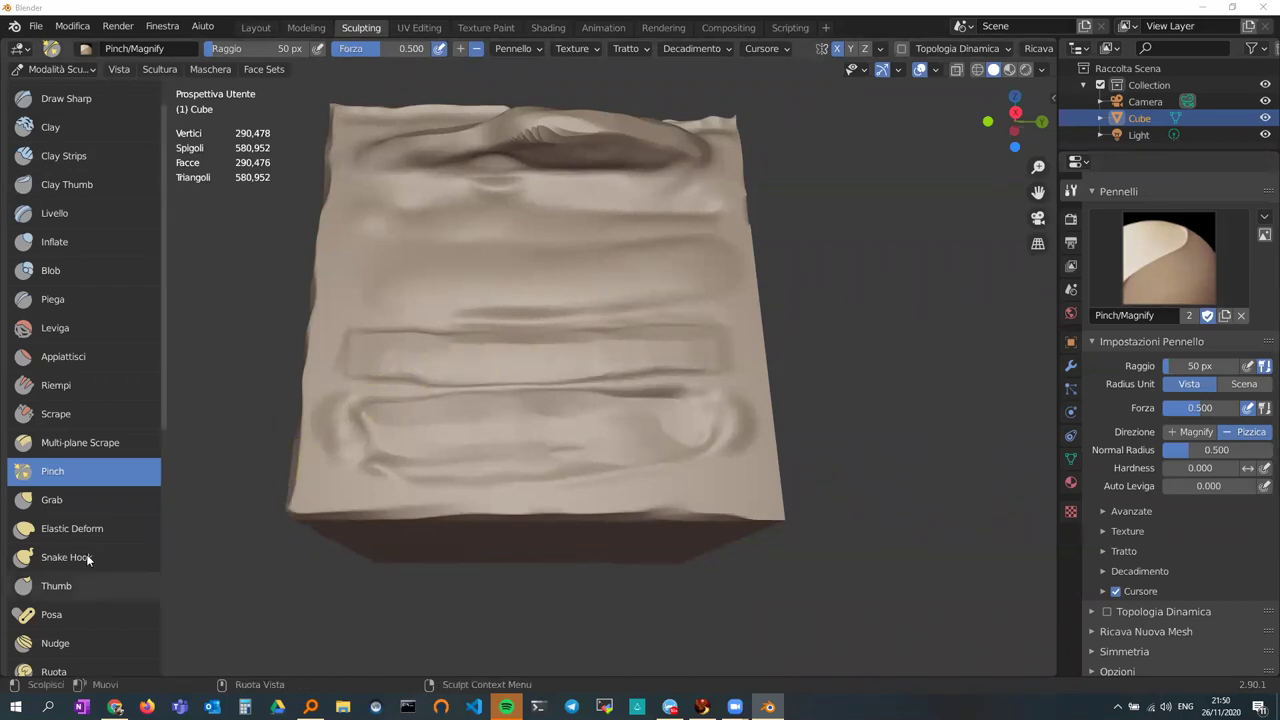
- Pull the upper and lower right-face knobs outward into pointed tips with the Grab brush at 0.400 strength
left_click(66, 504)
mouse_move(469, 356)
middle_mouse_down()
mouse_move(790, 450)
mouse_move(789, 434)
middle_mouse_up()
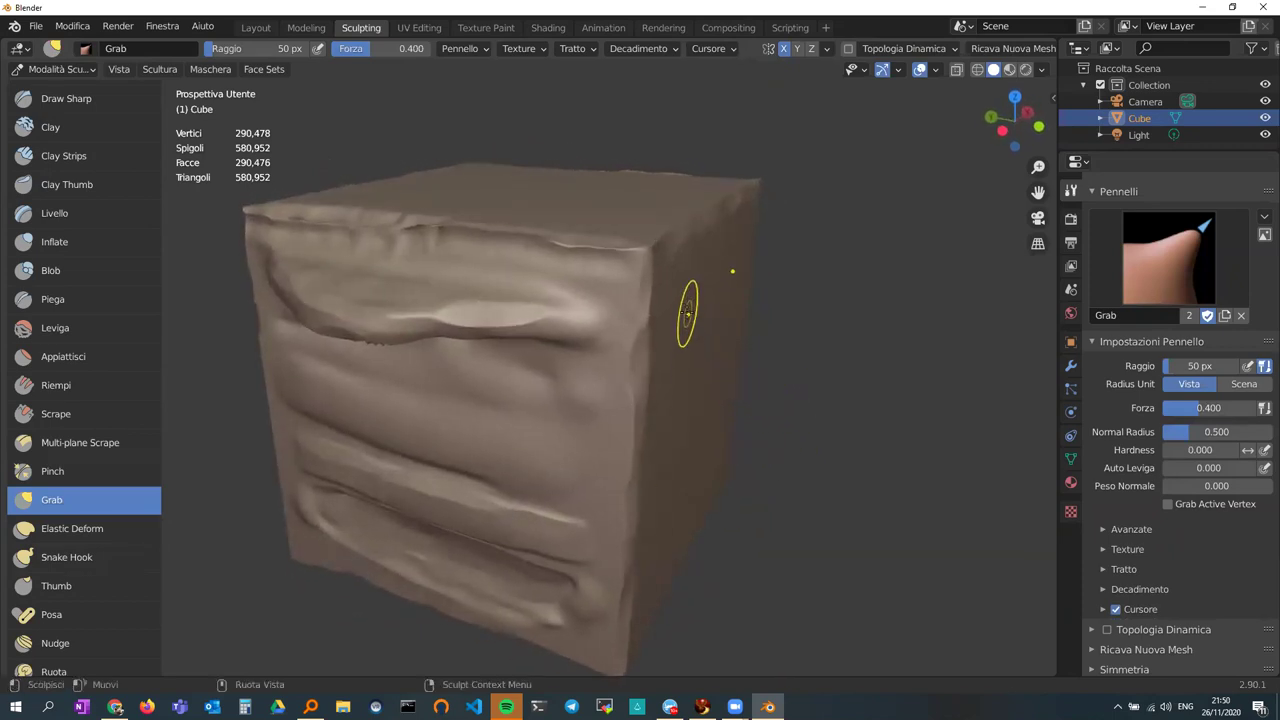
left_click_drag(690, 323, 755, 340)
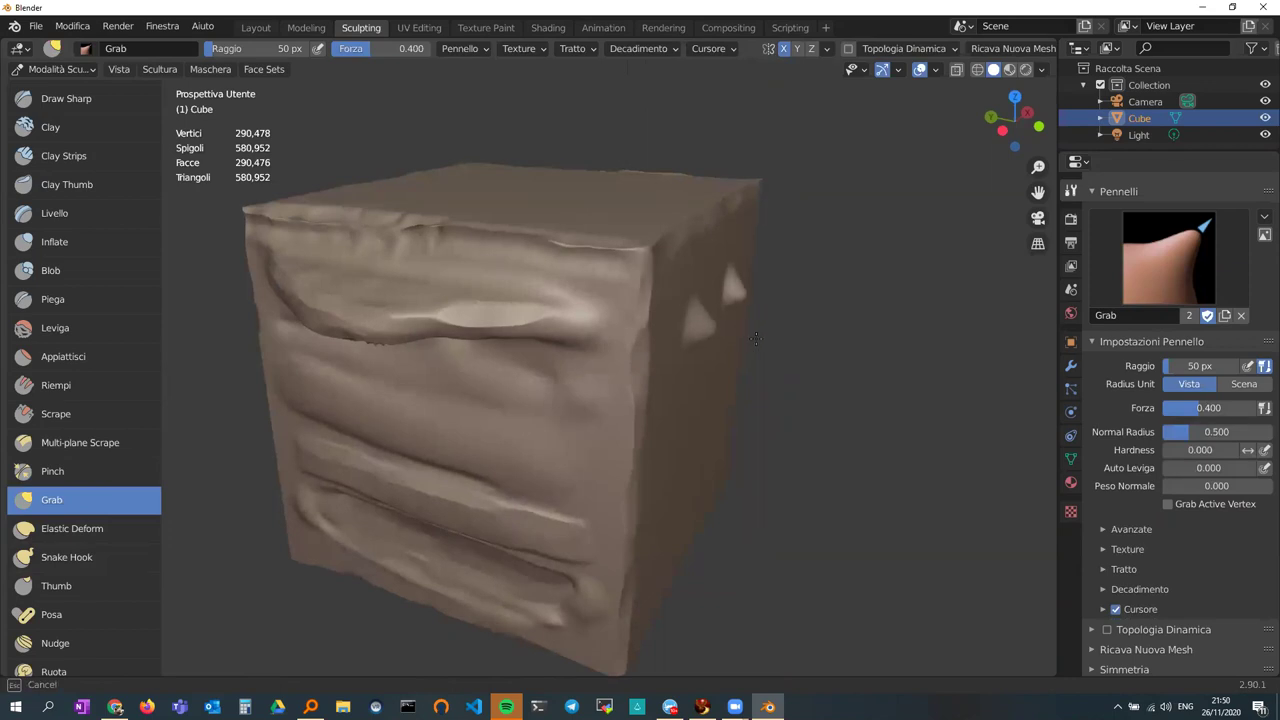
left_click_drag(677, 334, 720, 330)
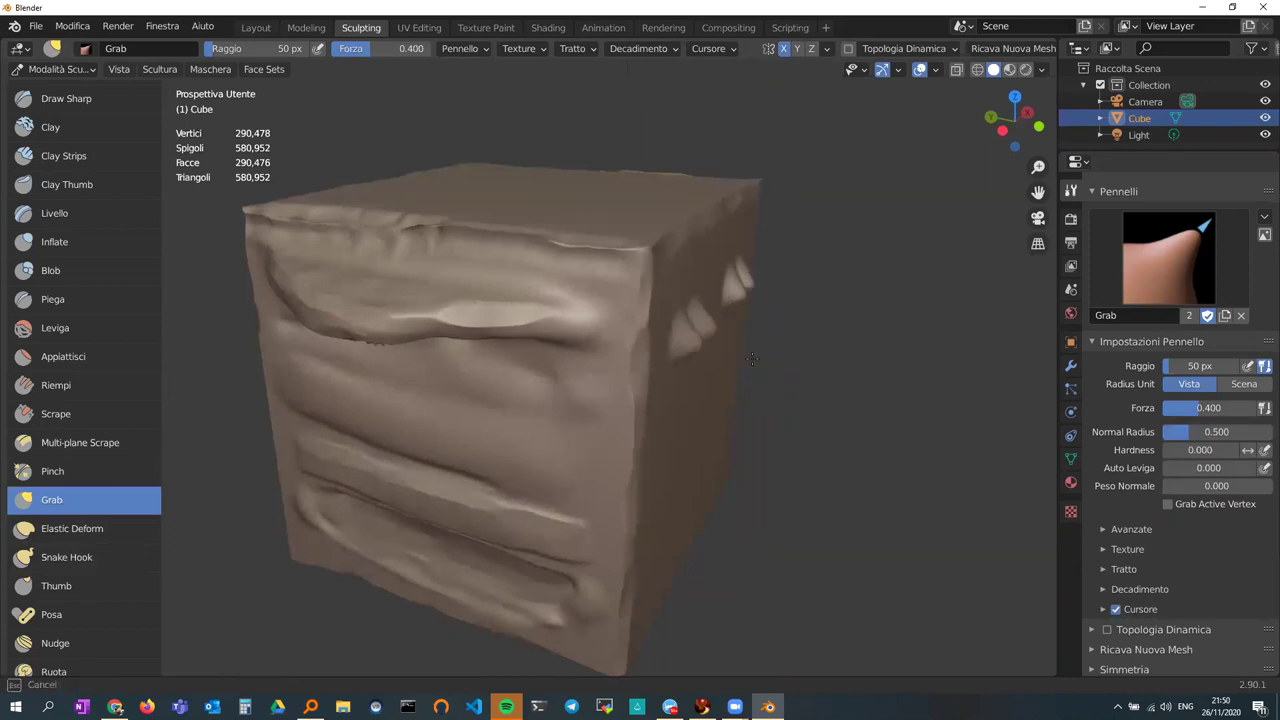
mouse_move(680, 391)
left_mouse_down()
mouse_move(720, 408)
mouse_move(665, 490)
left_mouse_up()
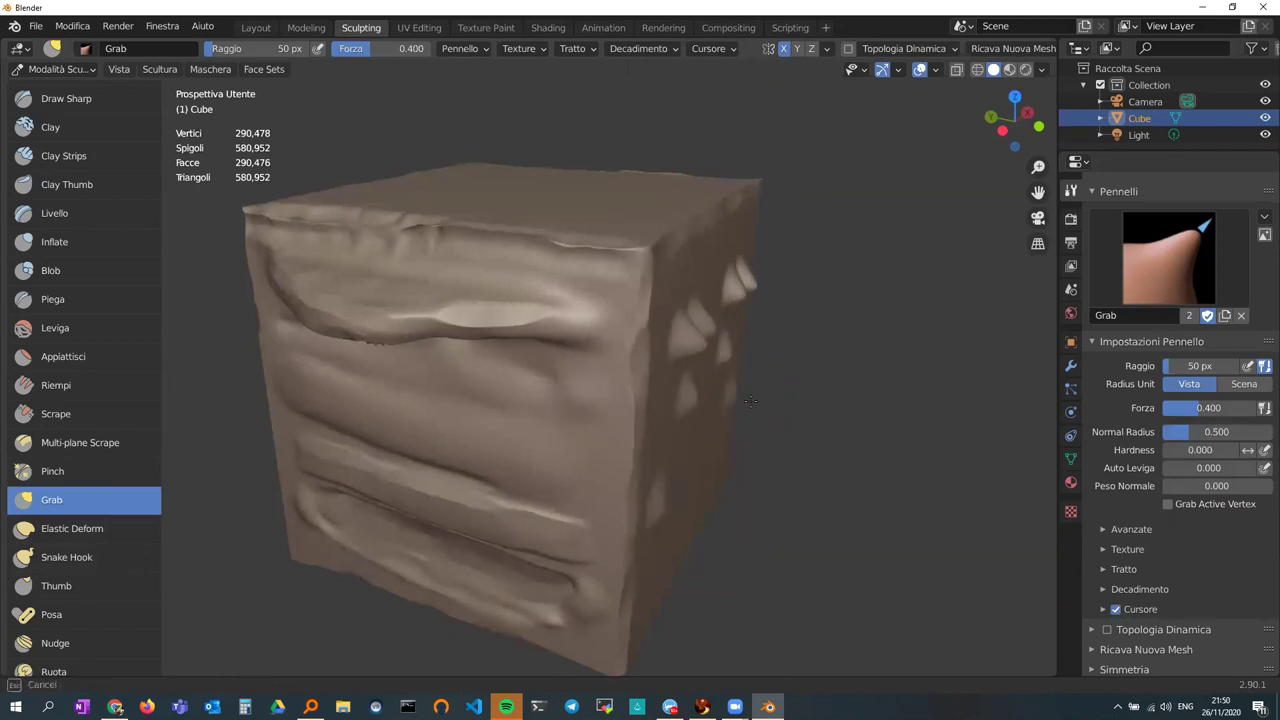
left_click_drag(720, 423, 735, 437)
middle_click_drag(734, 437, 594, 380)
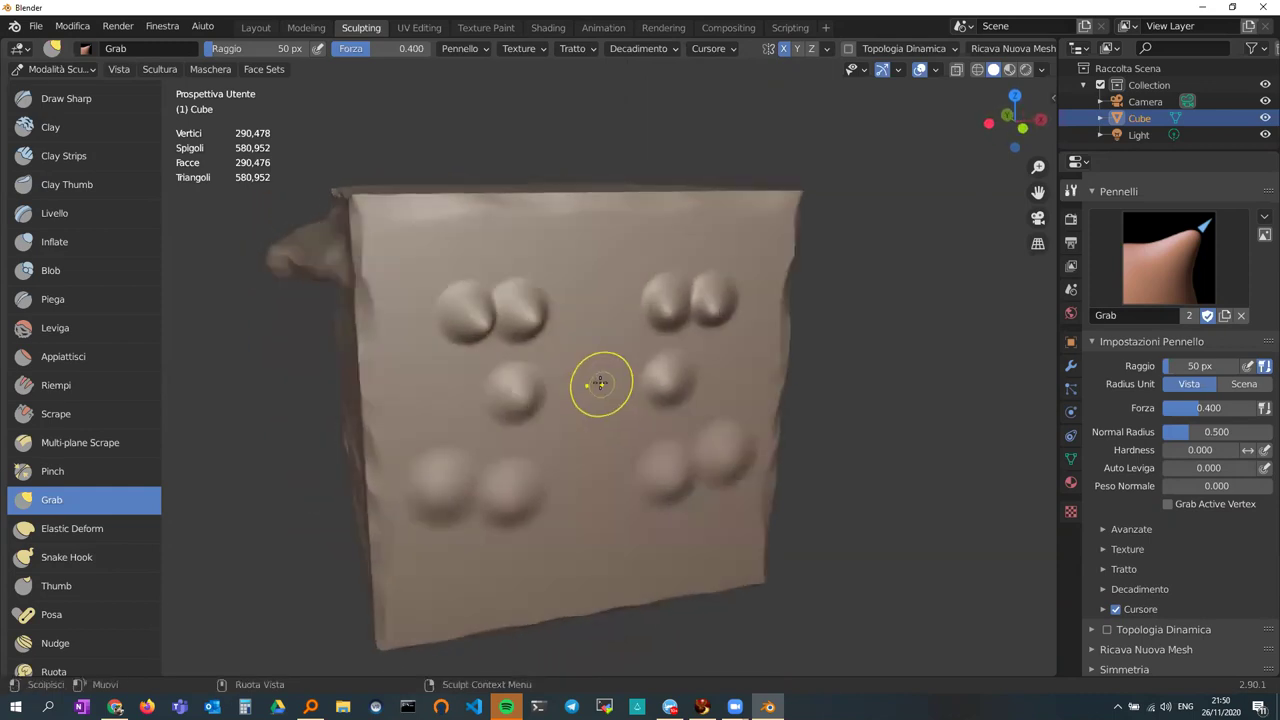
mouse_move(657, 314)
middle_mouse_down()
mouse_move(563, 340)
mouse_move(471, 337)
mouse_move(581, 377)
middle_mouse_up()
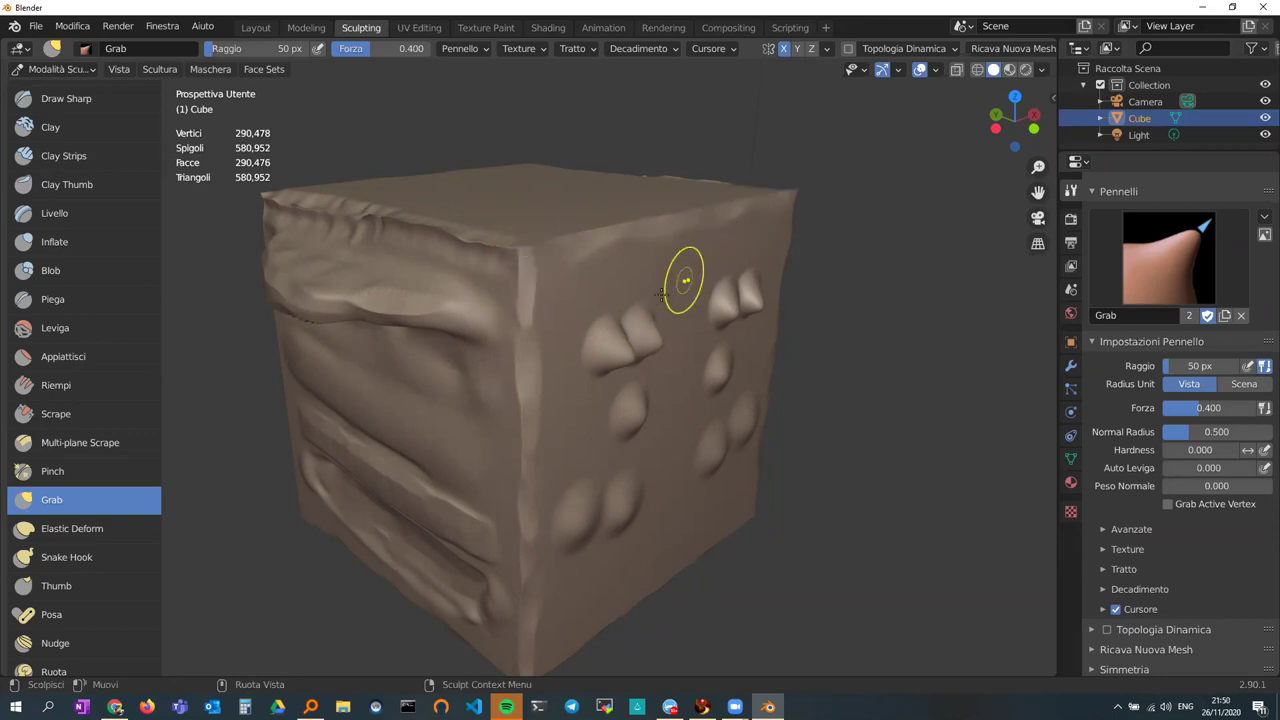
mouse_move(583, 417)
middle_mouse_down()
mouse_move(622, 396)
mouse_move(540, 371)
mouse_move(543, 394)
mouse_move(720, 394)
mouse_move(551, 380)
mouse_move(590, 400)
middle_mouse_up()
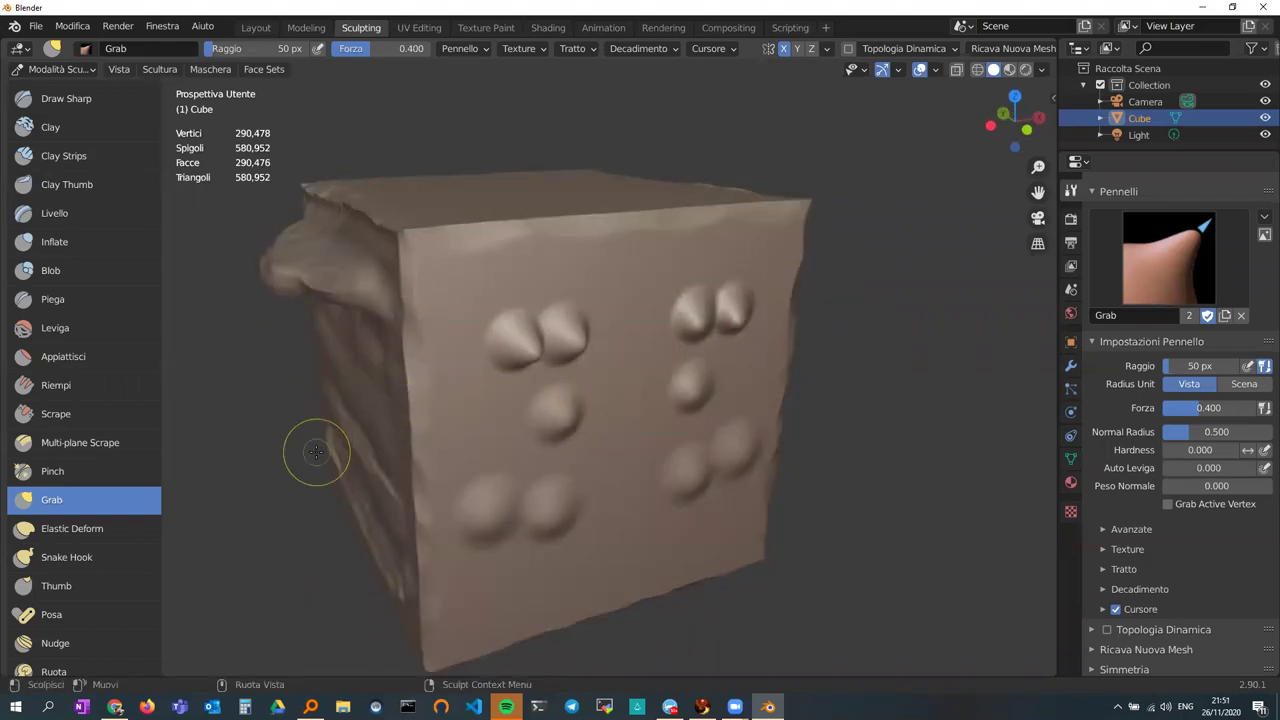
- Warp the top-right bumps, front vertical edge and bottom-front corner with Elastic Deform using Tri-scale Grab at 0.500 strength
left_click(64, 529)
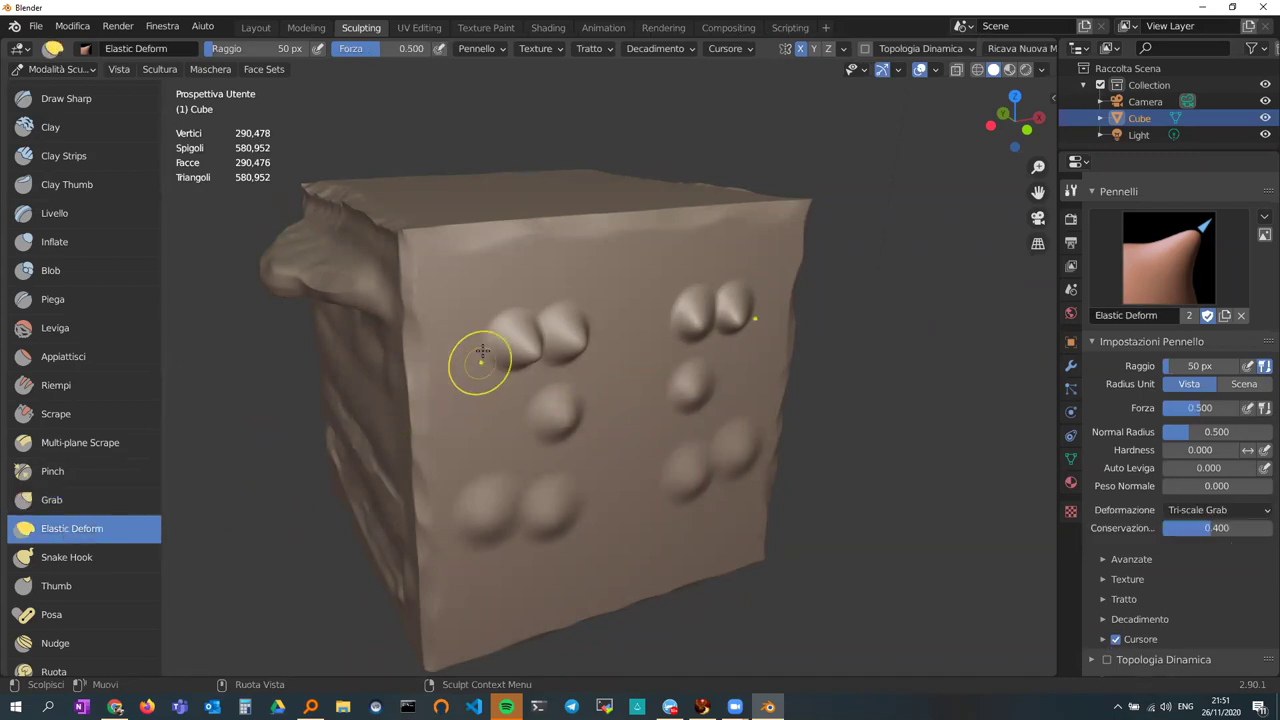
mouse_move(471, 309)
middle_mouse_down()
mouse_move(505, 317)
mouse_move(580, 294)
middle_mouse_up()
mouse_move(580, 294)
left_mouse_down()
mouse_move(592, 292)
mouse_move(563, 286)
mouse_move(563, 268)
mouse_move(622, 287)
mouse_move(629, 257)
mouse_move(680, 255)
mouse_move(659, 270)
mouse_move(612, 262)
left_mouse_up()
mouse_move(571, 309)
left_mouse_down()
mouse_move(560, 300)
mouse_move(578, 384)
mouse_move(526, 403)
mouse_move(551, 423)
left_mouse_up()
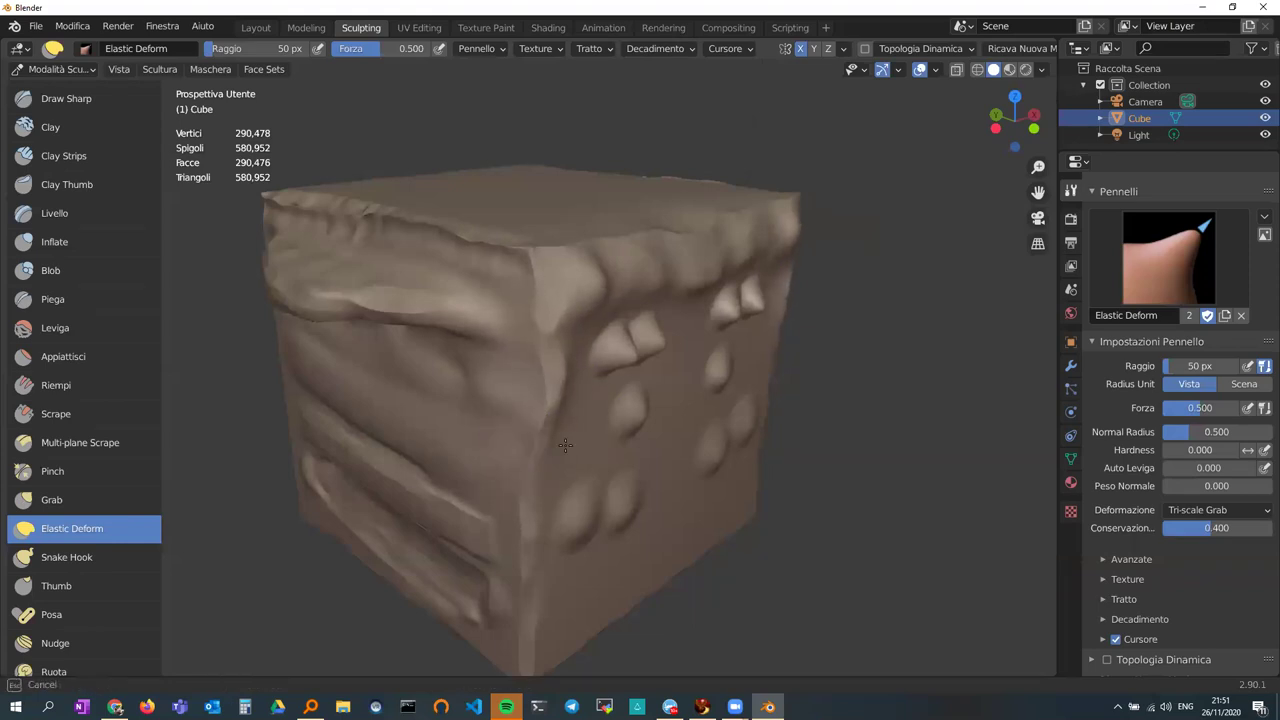
mouse_move(538, 472)
left_mouse_down()
mouse_move(566, 486)
mouse_move(556, 530)
left_mouse_up()
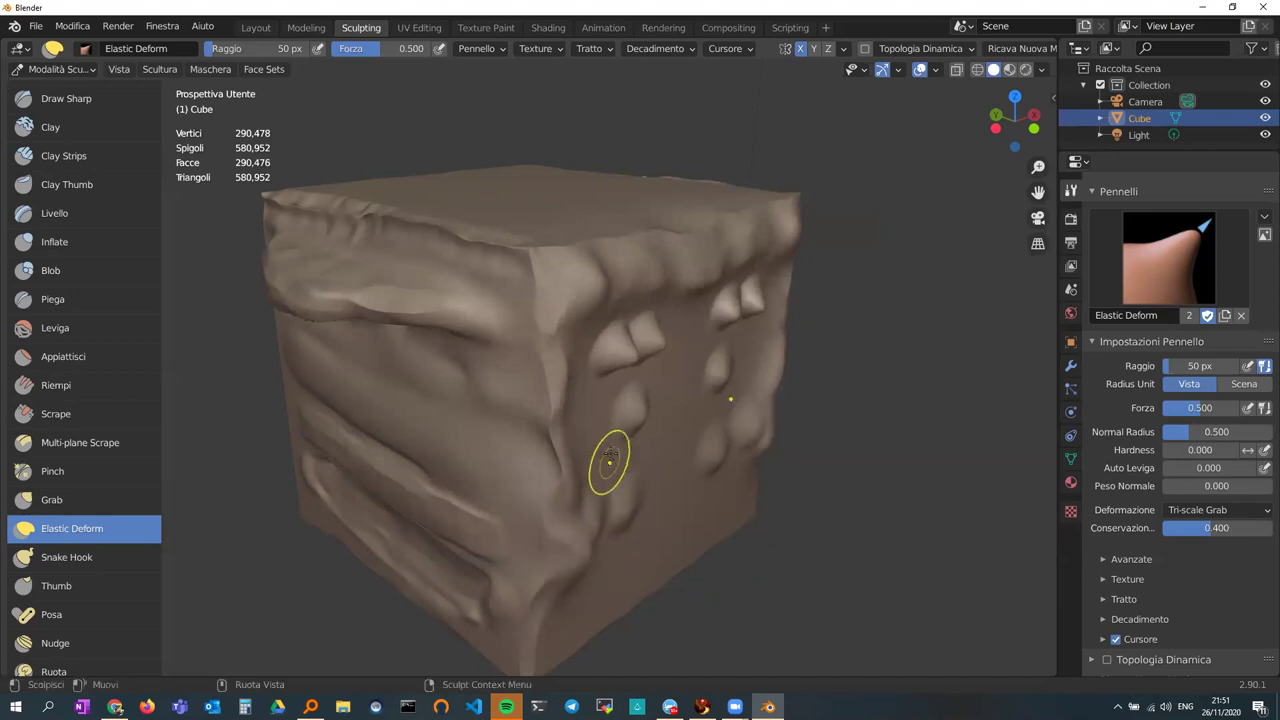
scroll(601, 451, "down", 1)
mouse_move(543, 537)
left_mouse_down()
mouse_move(543, 572)
mouse_move(594, 580)
mouse_move(538, 594)
left_mouse_up()
mouse_move(603, 600)
middle_mouse_down()
mouse_move(593, 398)
mouse_move(671, 389)
middle_mouse_up()
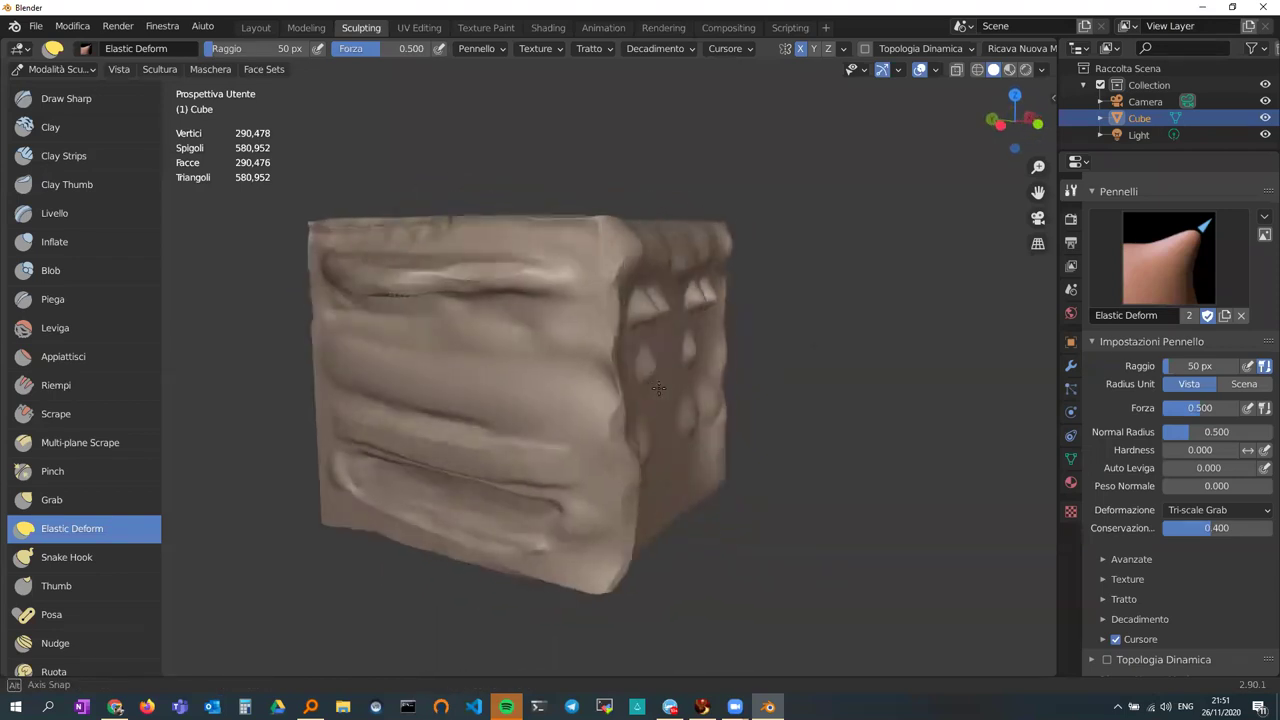
- Pull three long tapering spikes out of the side face with the Snake Hook brush at 1.000 strength
left_click(62, 557)
mouse_move(608, 374)
middle_mouse_down()
mouse_move(409, 404)
mouse_move(452, 412)
middle_mouse_up()
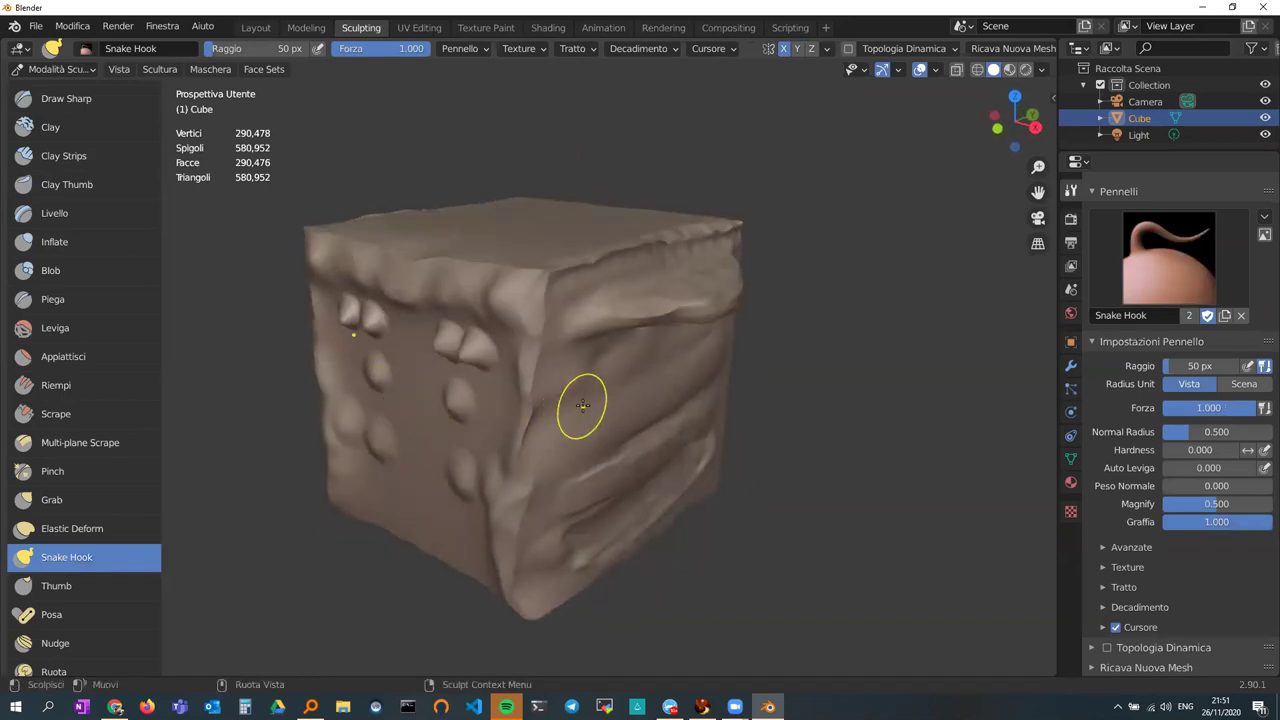
left_click_drag(583, 405, 603, 408)
left_click_drag(785, 456, 880, 466)
left_click_drag(634, 376, 834, 419)
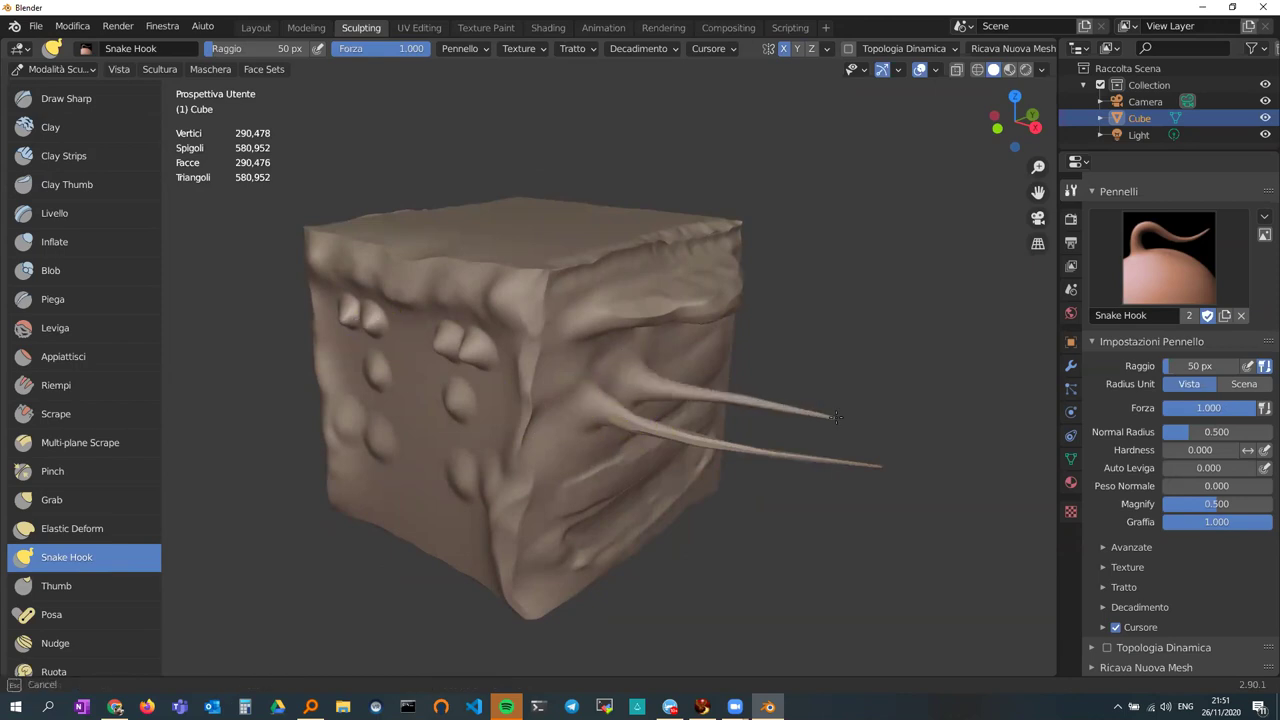
left_click_drag(669, 351, 746, 364)
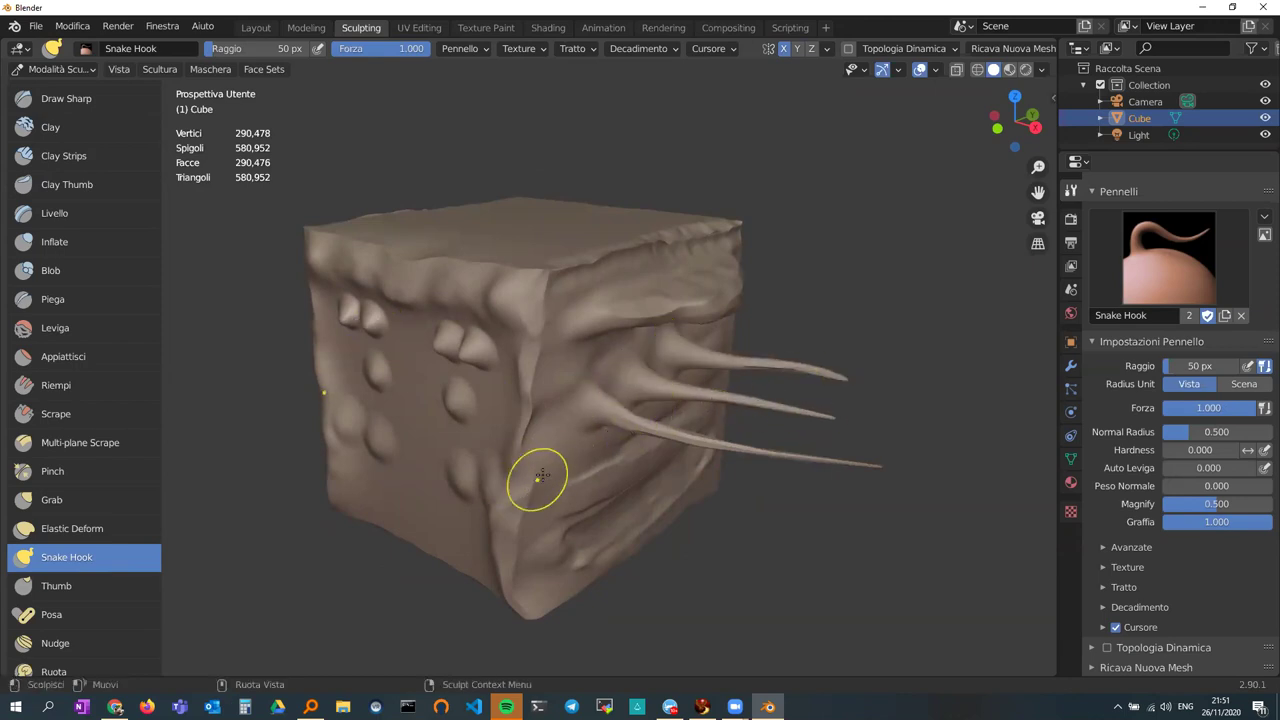
- Pull a cluster of tall spikes up from the top face and along the top-front edge
mouse_move(443, 323)
middle_mouse_down()
mouse_move(541, 399)
mouse_move(571, 394)
mouse_move(660, 330)
middle_mouse_up()
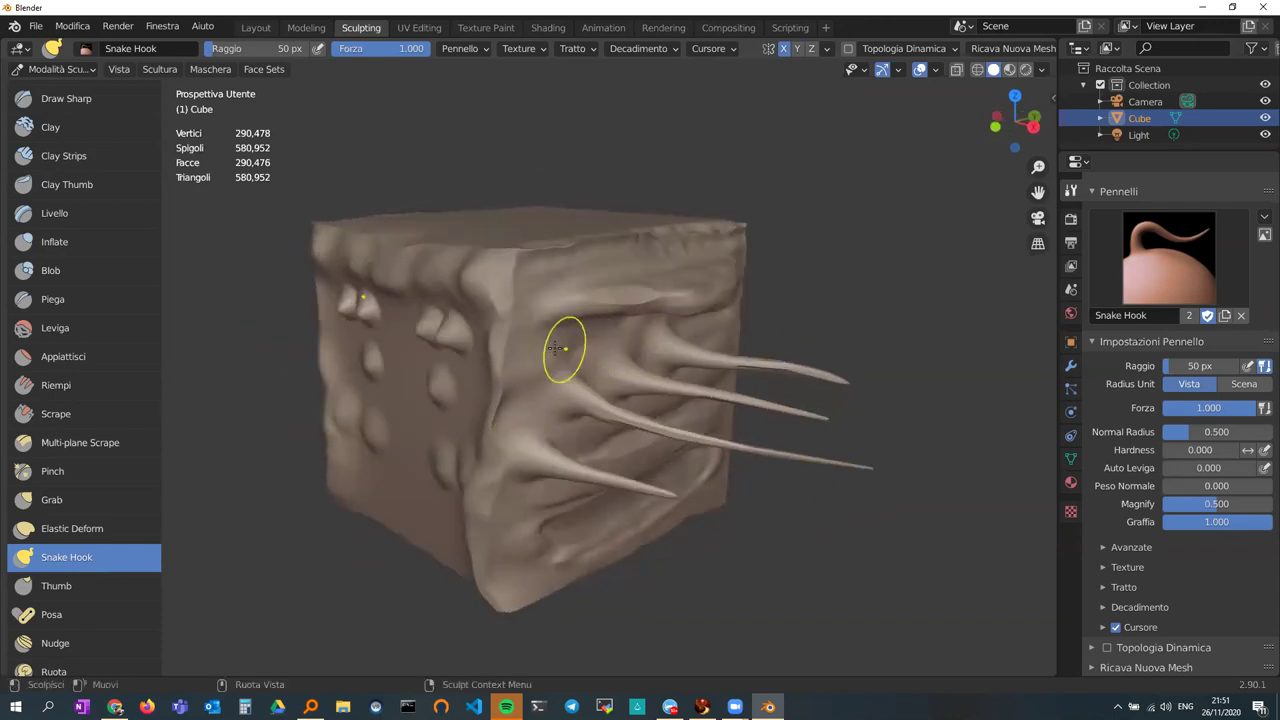
mouse_move(591, 306)
middle_mouse_down()
mouse_move(580, 330)
mouse_move(746, 490)
middle_mouse_up()
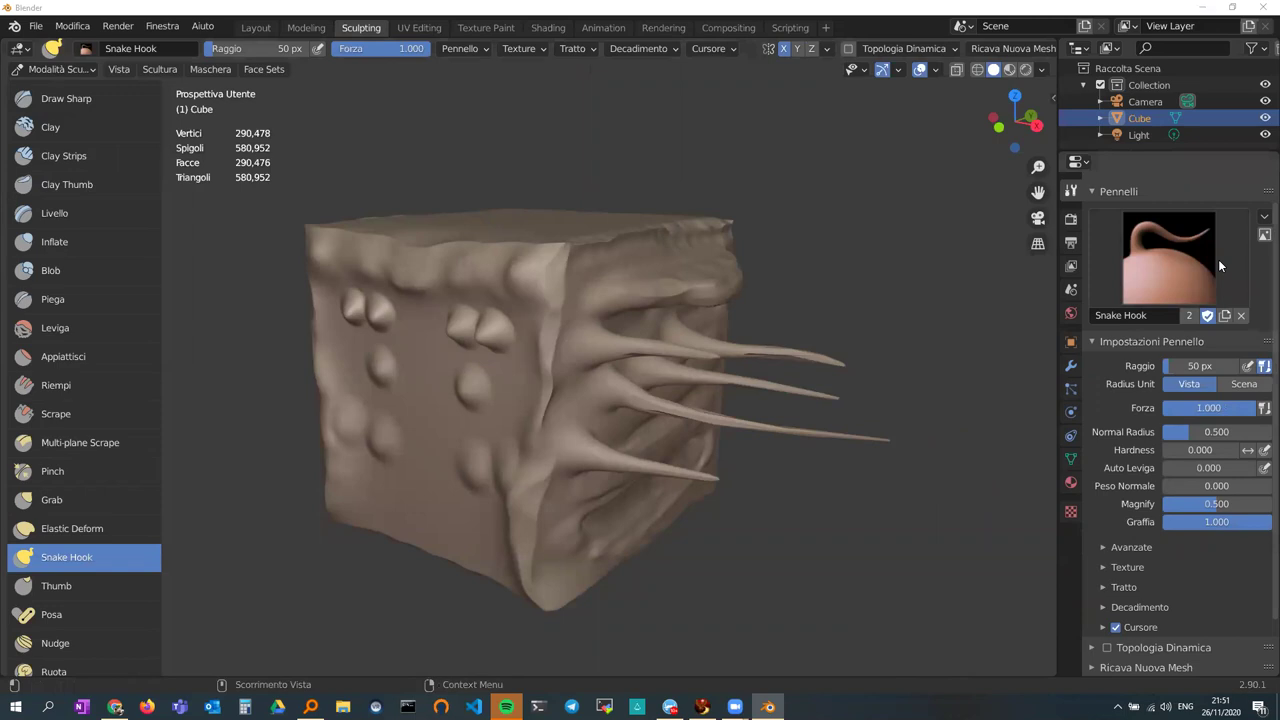
middle_click_drag(466, 337, 671, 371)
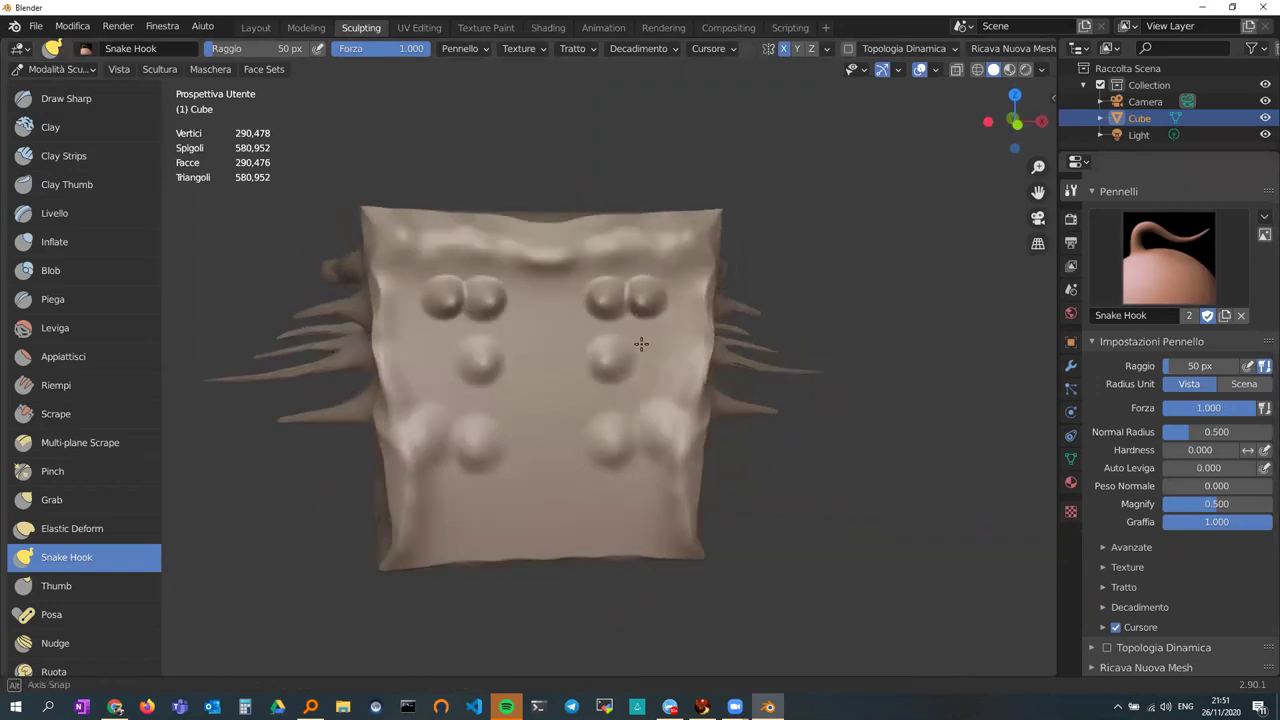
left_click_drag(485, 273, 474, 190)
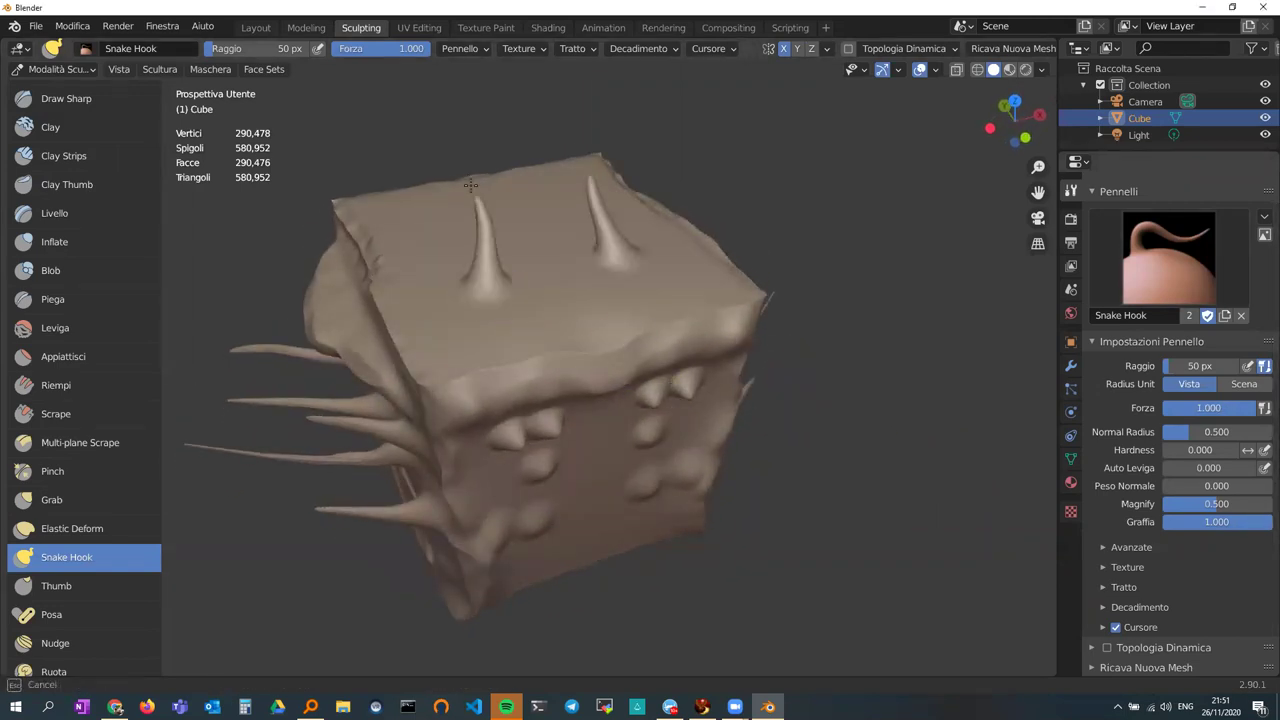
left_click_drag(434, 237, 396, 140)
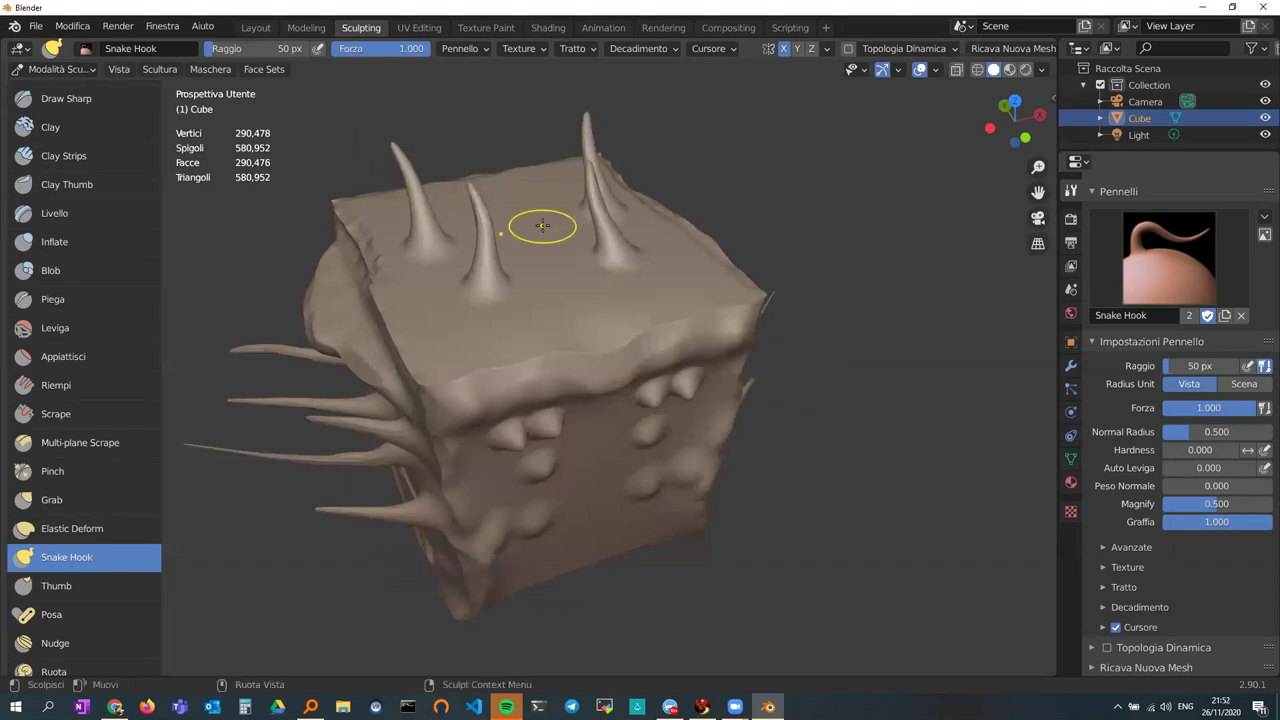
left_click_drag(543, 223, 528, 182)
left_click_drag(543, 266, 545, 252)
left_click_drag(500, 345, 420, 290)
middle_click_drag(624, 355, 534, 329)
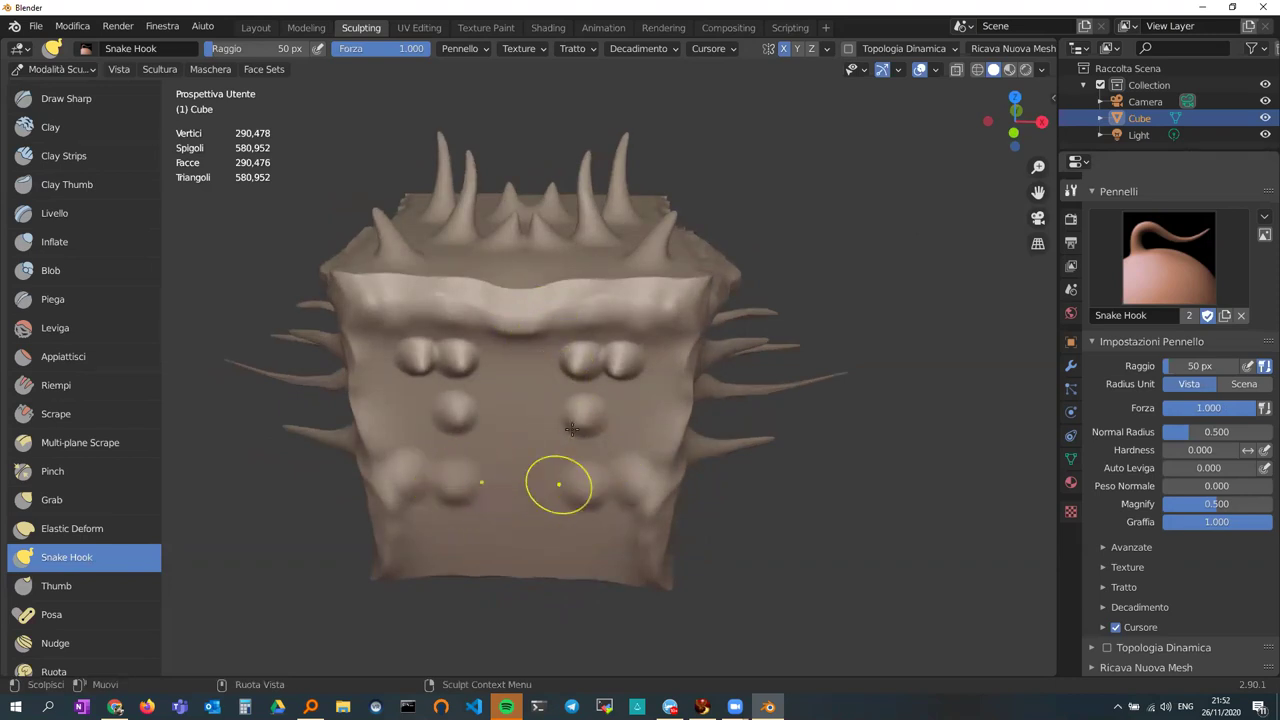
middle_click_drag(572, 502, 543, 400)
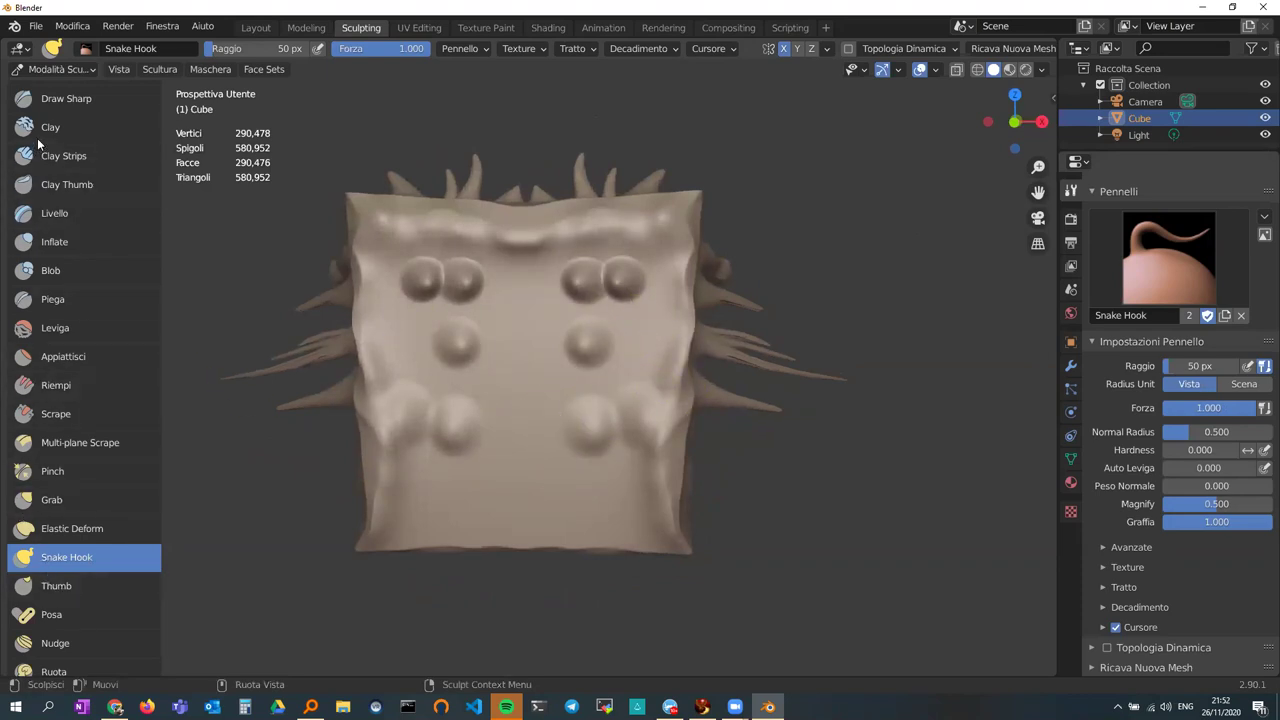
mouse_move(443, 408)
middle_mouse_down()
mouse_move(489, 401)
mouse_move(696, 579)
middle_mouse_up()
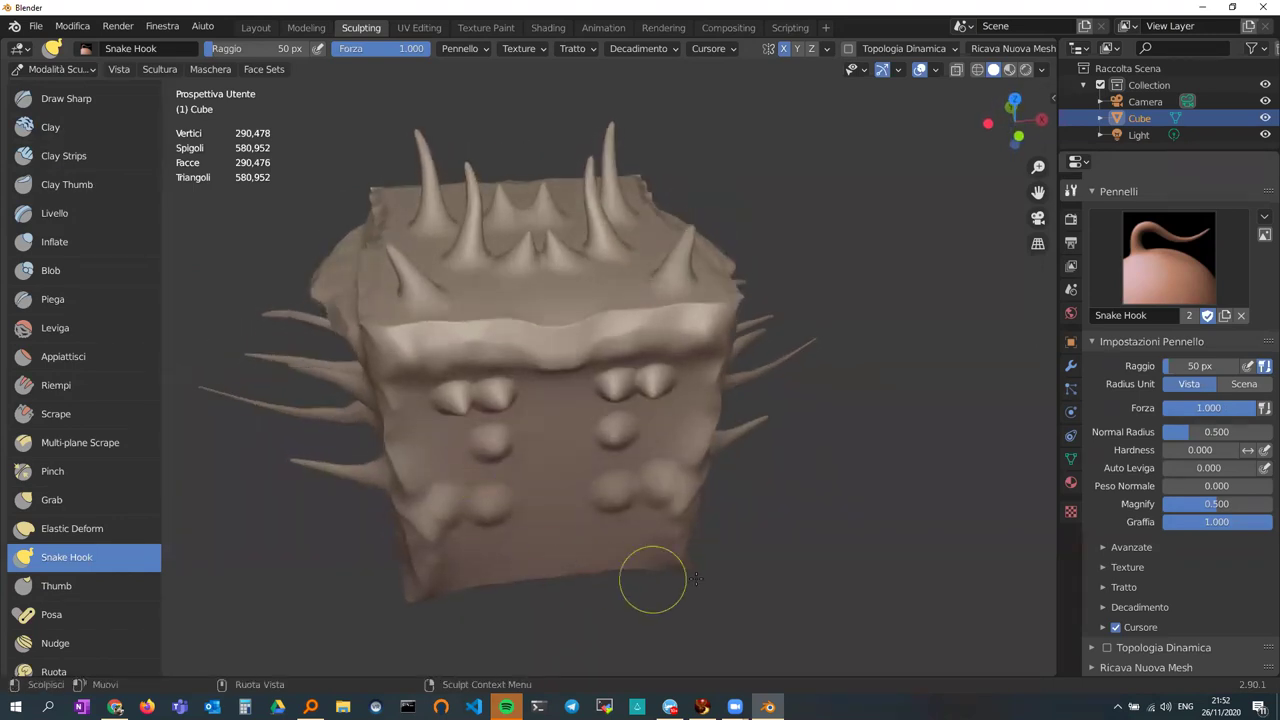
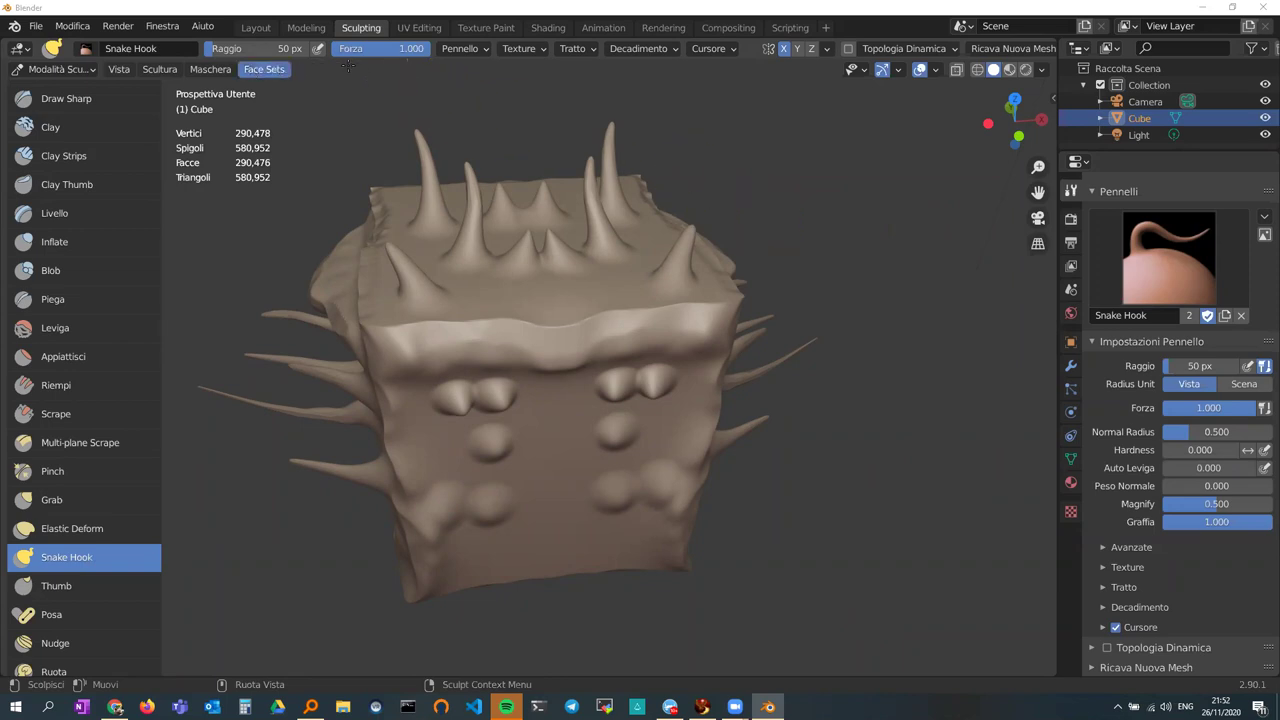
- Turn off X-axis brush mirroring and try bending a lower spike, then undo that stroke
left_click(785, 49)
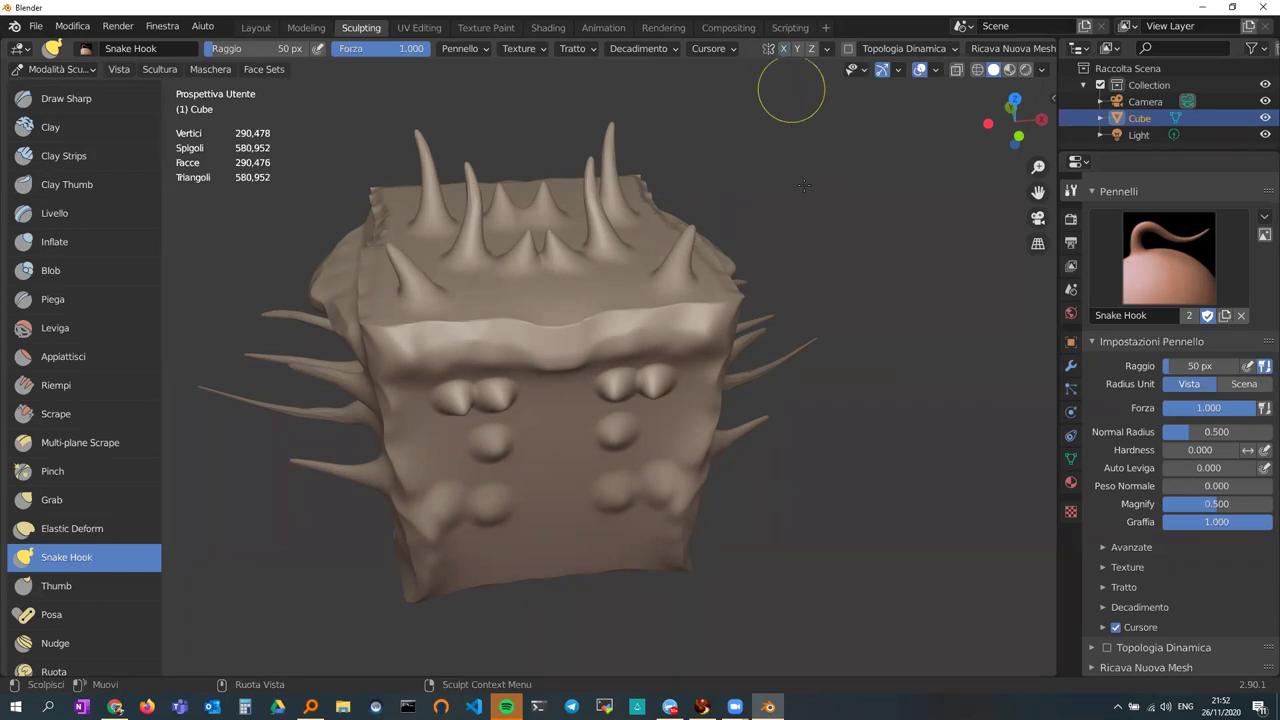
middle_click_drag(565, 326, 640, 311)
mouse_move(546, 362)
middle_mouse_down()
mouse_move(597, 350)
mouse_move(466, 438)
middle_mouse_up()
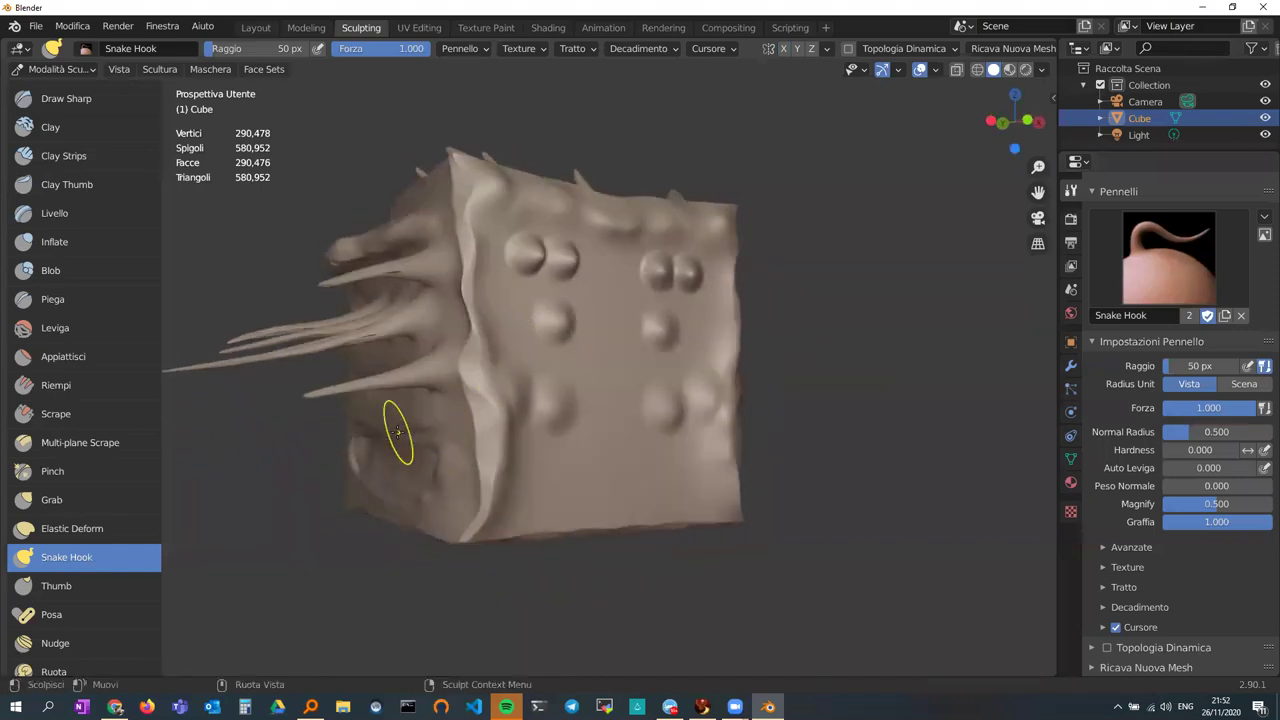
left_click_drag(397, 432, 362, 432)
left_click_drag(225, 430, 252, 449)
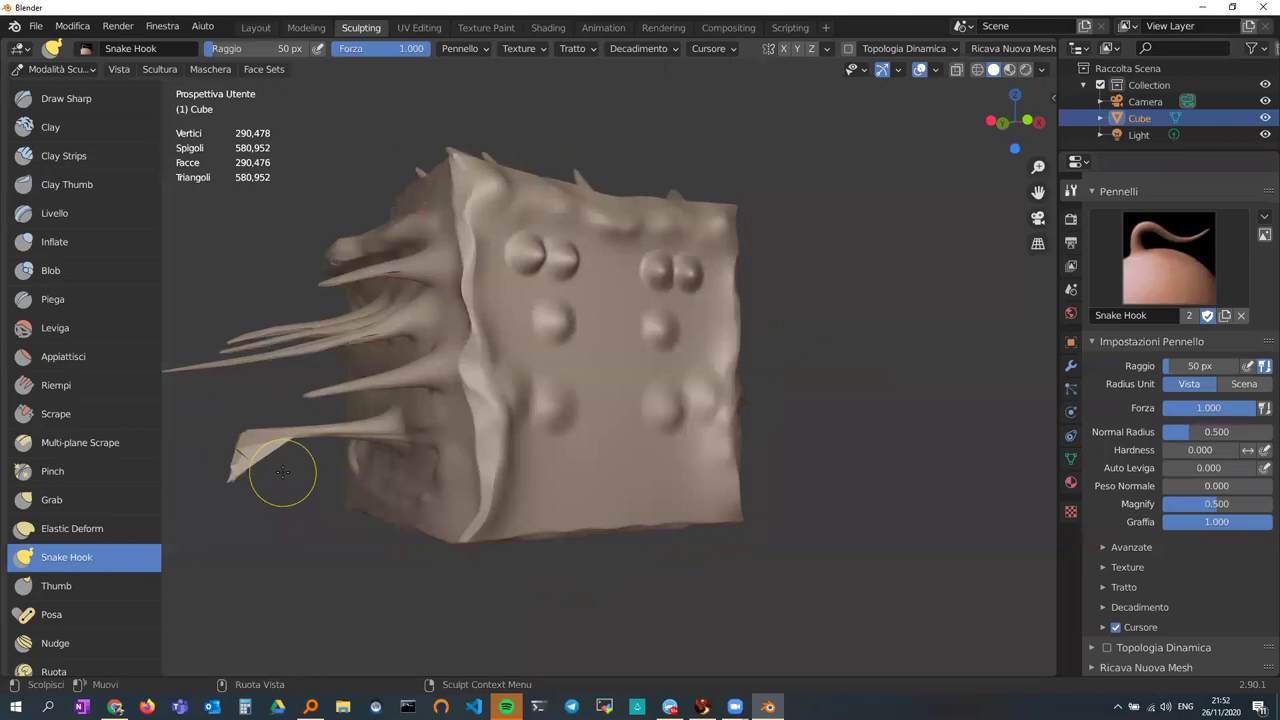
key("ctrl+z")
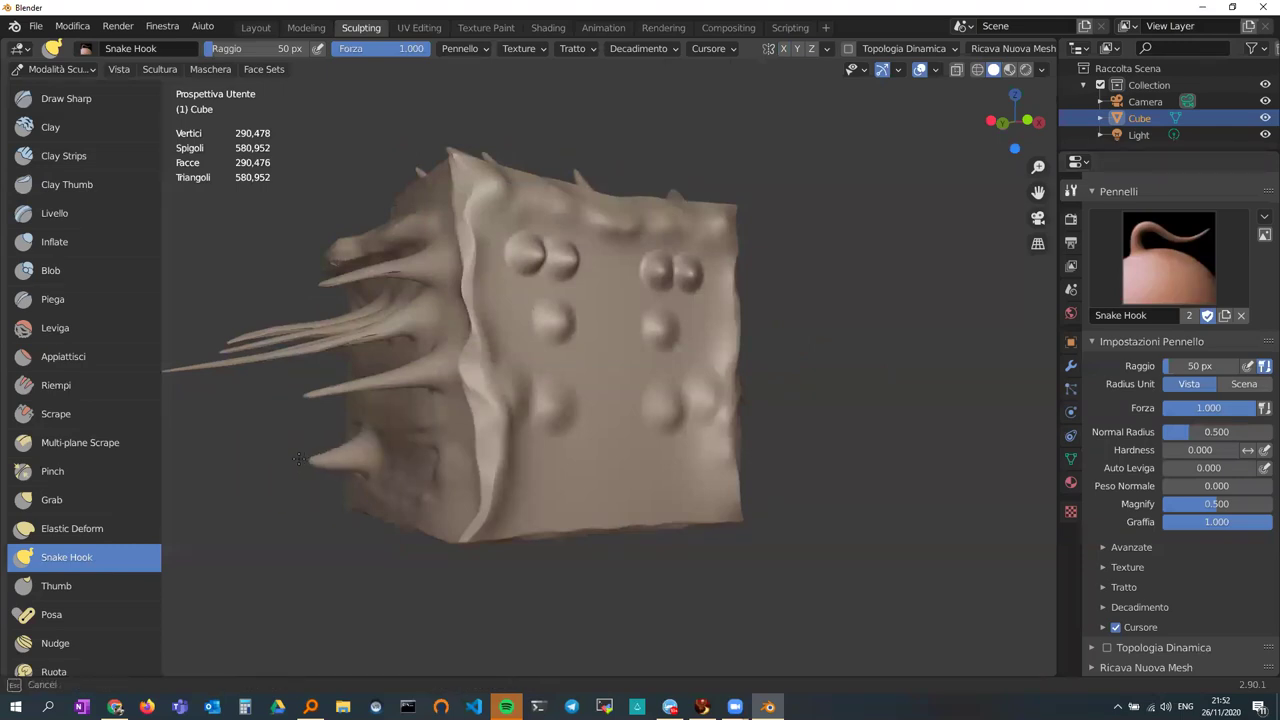
- Stretch a spike near the cube's left edge with Snake Hook, checking it from several angles
mouse_move(368, 460)
middle_mouse_down()
mouse_move(583, 397)
mouse_move(728, 488)
middle_mouse_up()
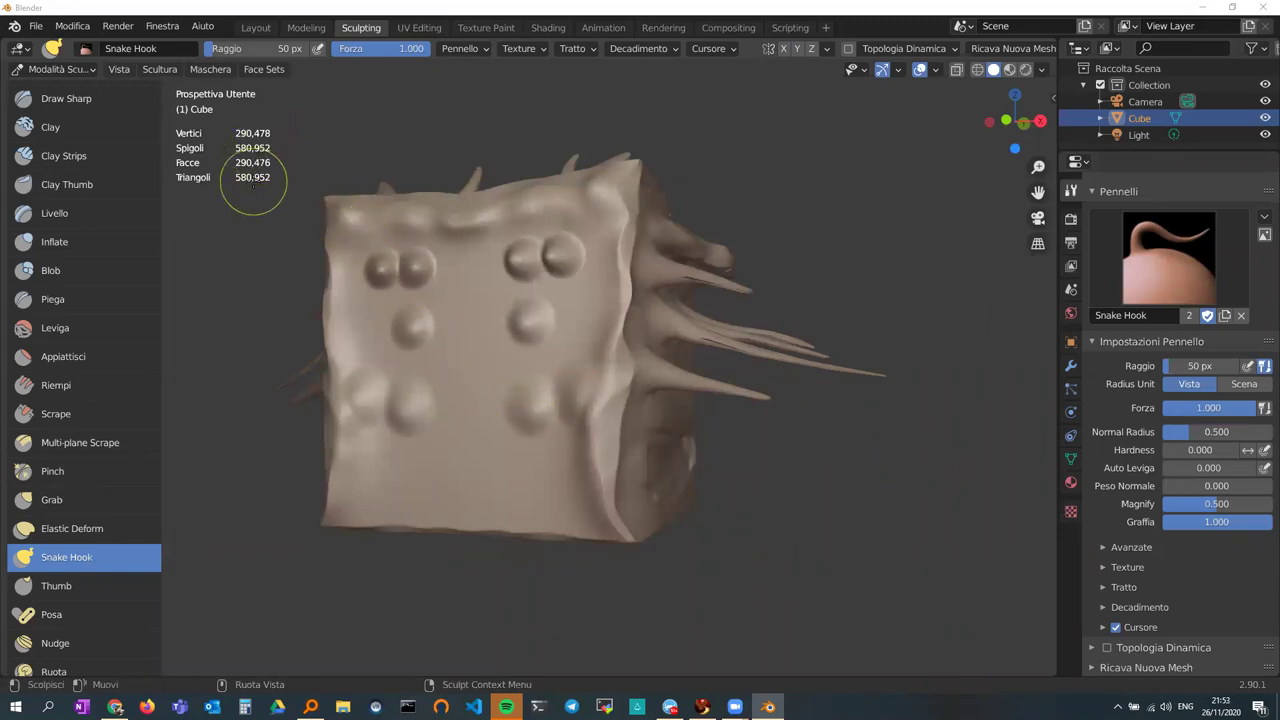
middle_click_drag(397, 314, 560, 330)
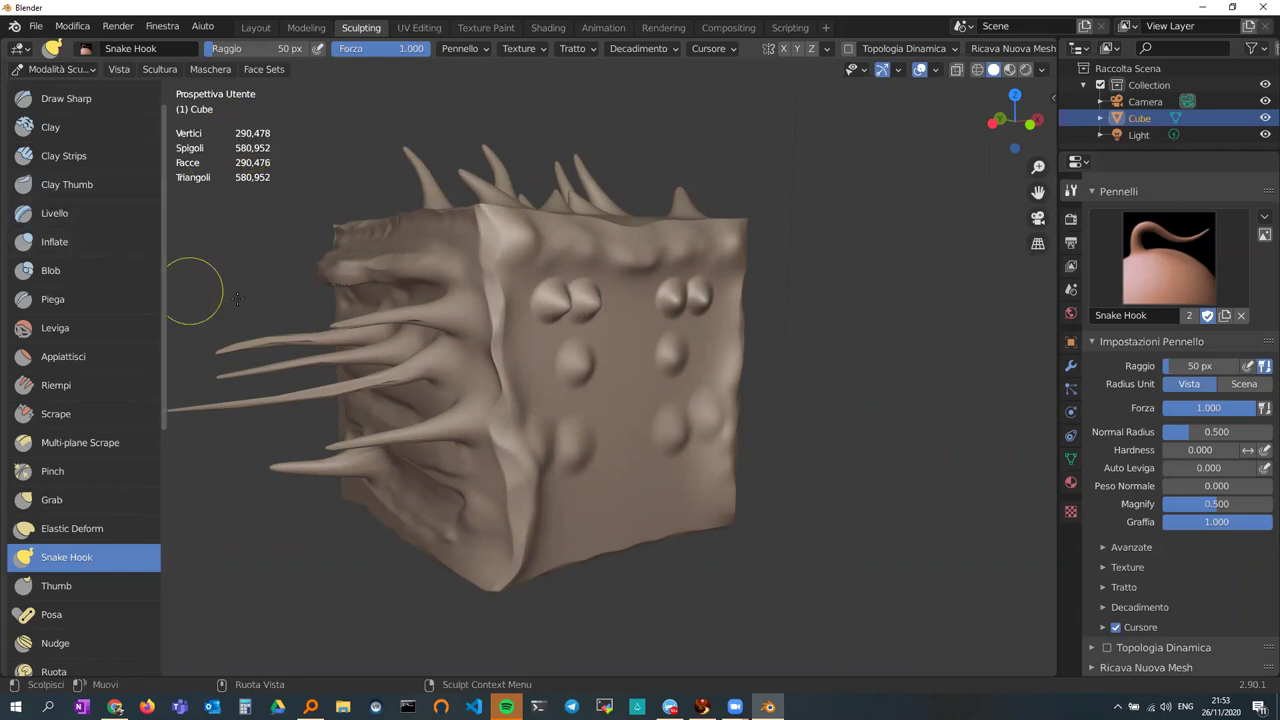
mouse_move(407, 322)
left_mouse_down()
mouse_move(543, 329)
mouse_move(469, 322)
left_mouse_up()
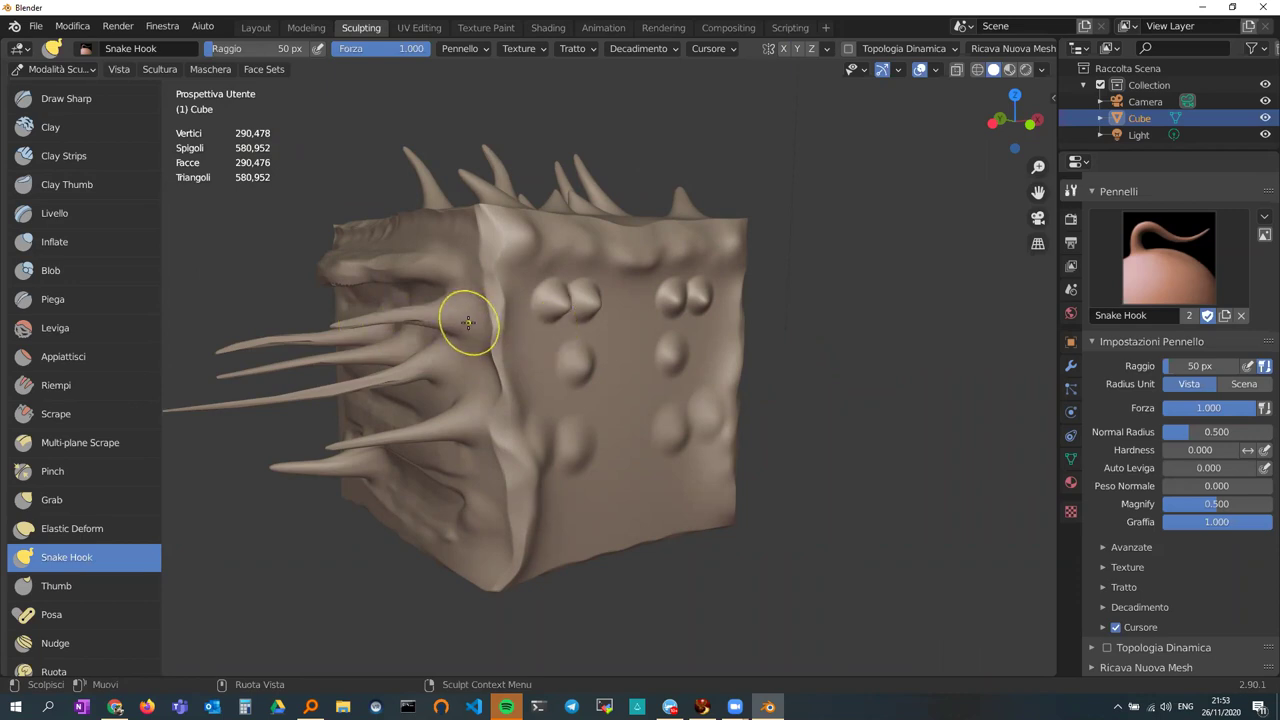
middle_click_drag(451, 394, 414, 343)
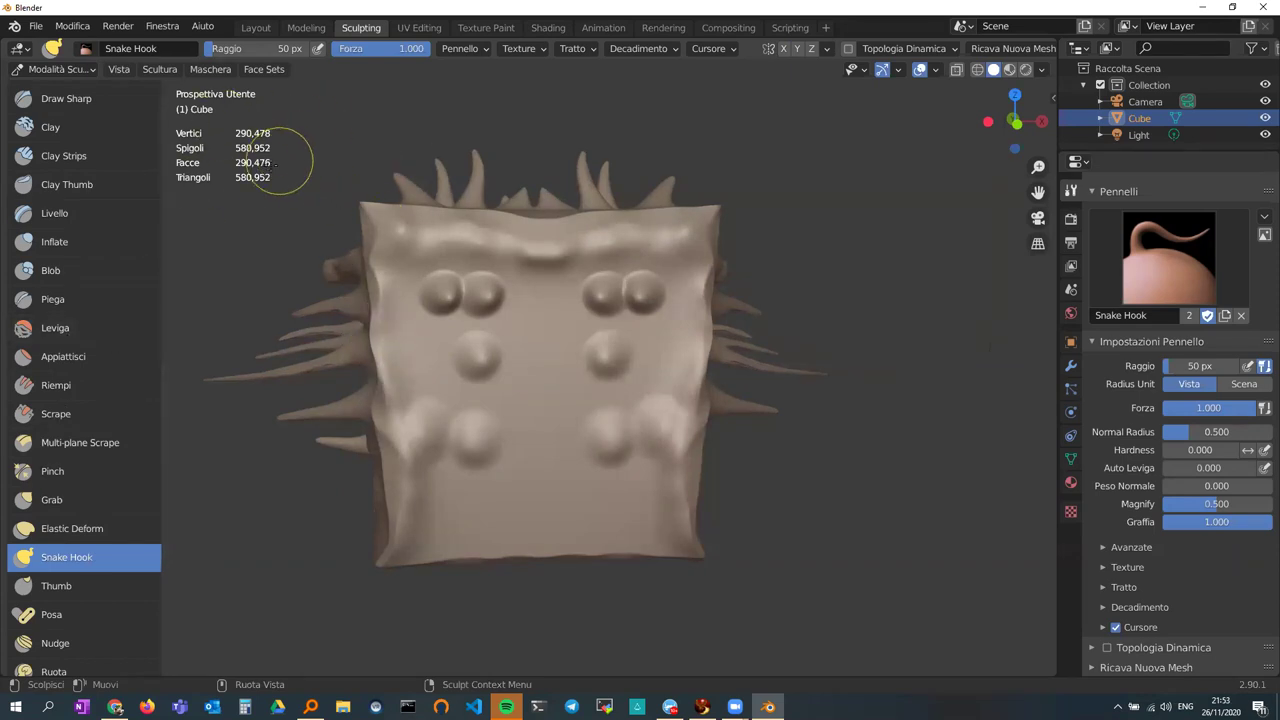
mouse_move(350, 240)
middle_mouse_down()
mouse_move(426, 245)
mouse_move(550, 298)
mouse_move(460, 258)
middle_mouse_up()
middle_click_drag(540, 265, 457, 306)
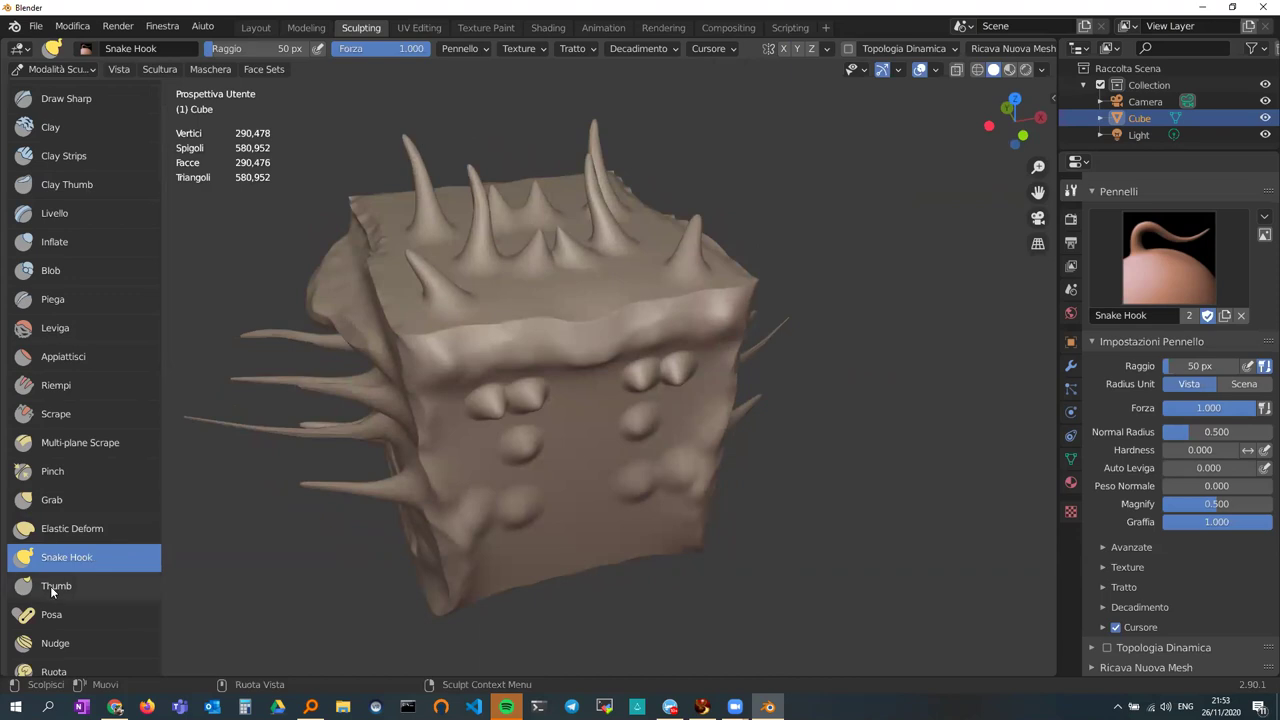
- Switch to the Grab brush (50 px, 0.400 strength) and drag part of the cube's spiky surface
left_click(46, 500)
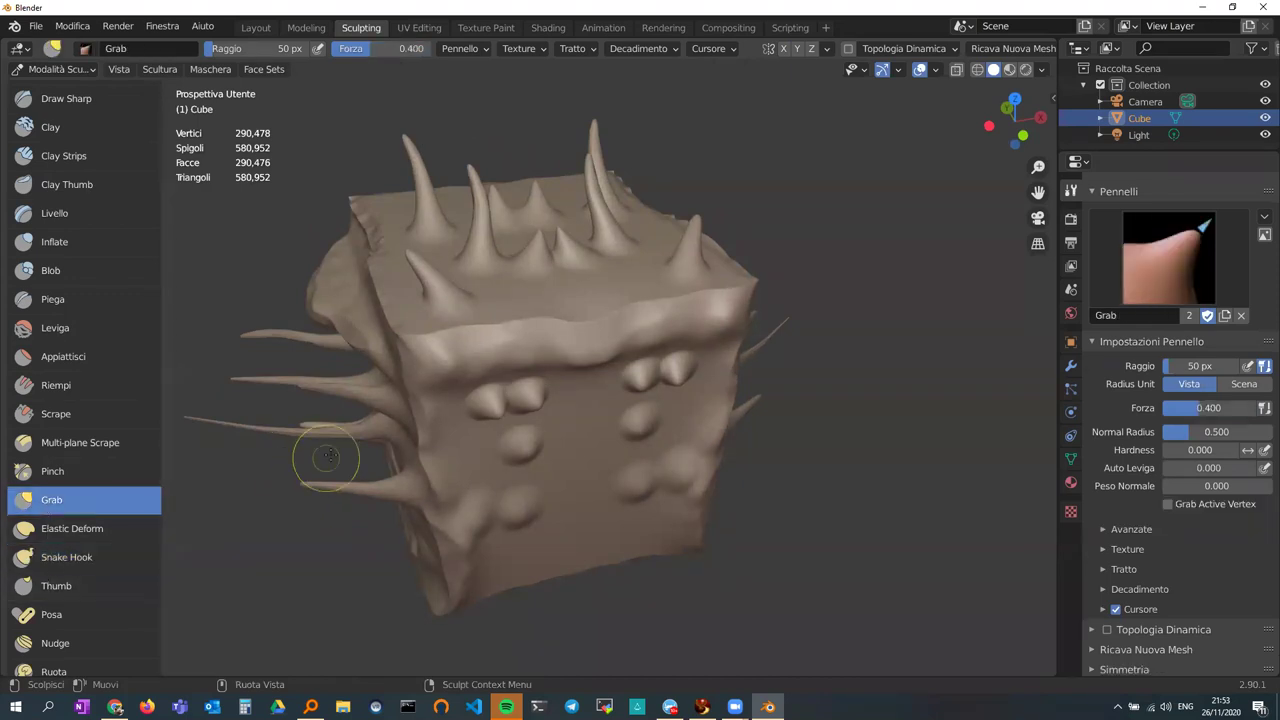
middle_click_drag(329, 457, 527, 428)
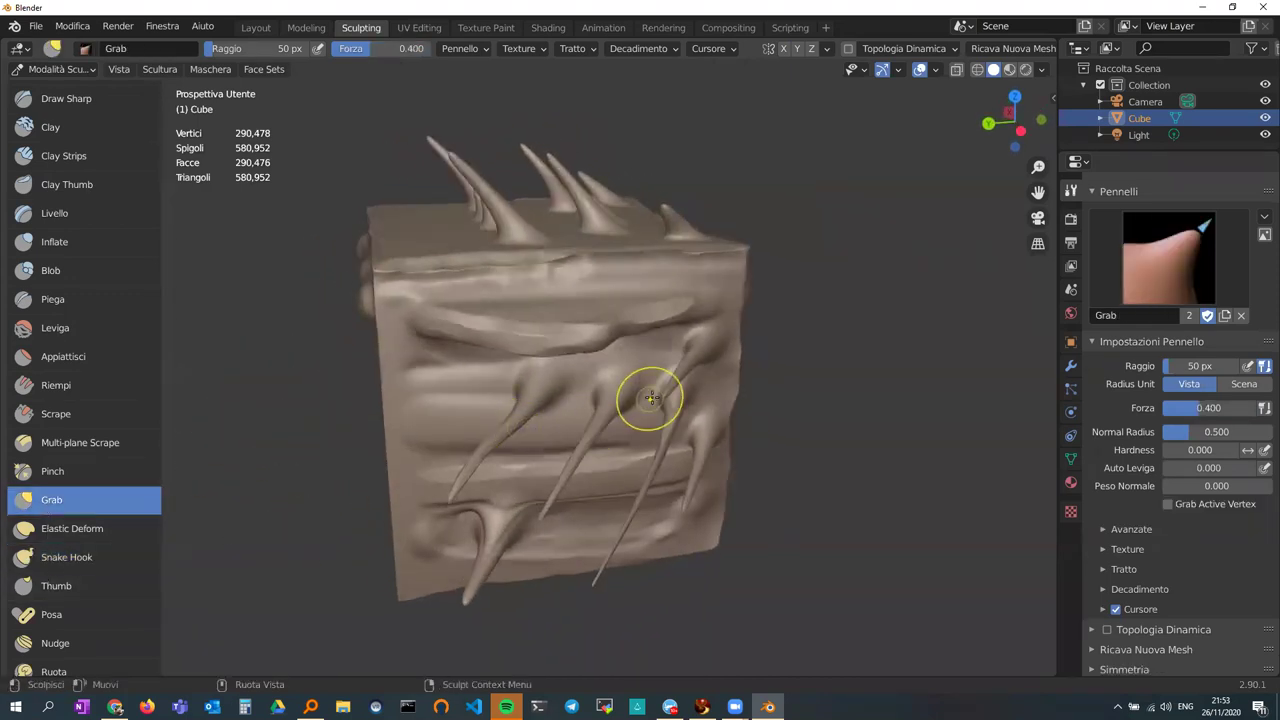
mouse_move(665, 392)
left_mouse_down()
mouse_move(714, 366)
mouse_move(688, 392)
mouse_move(712, 398)
mouse_move(689, 400)
left_mouse_up()
middle_click_drag(710, 405, 552, 370)
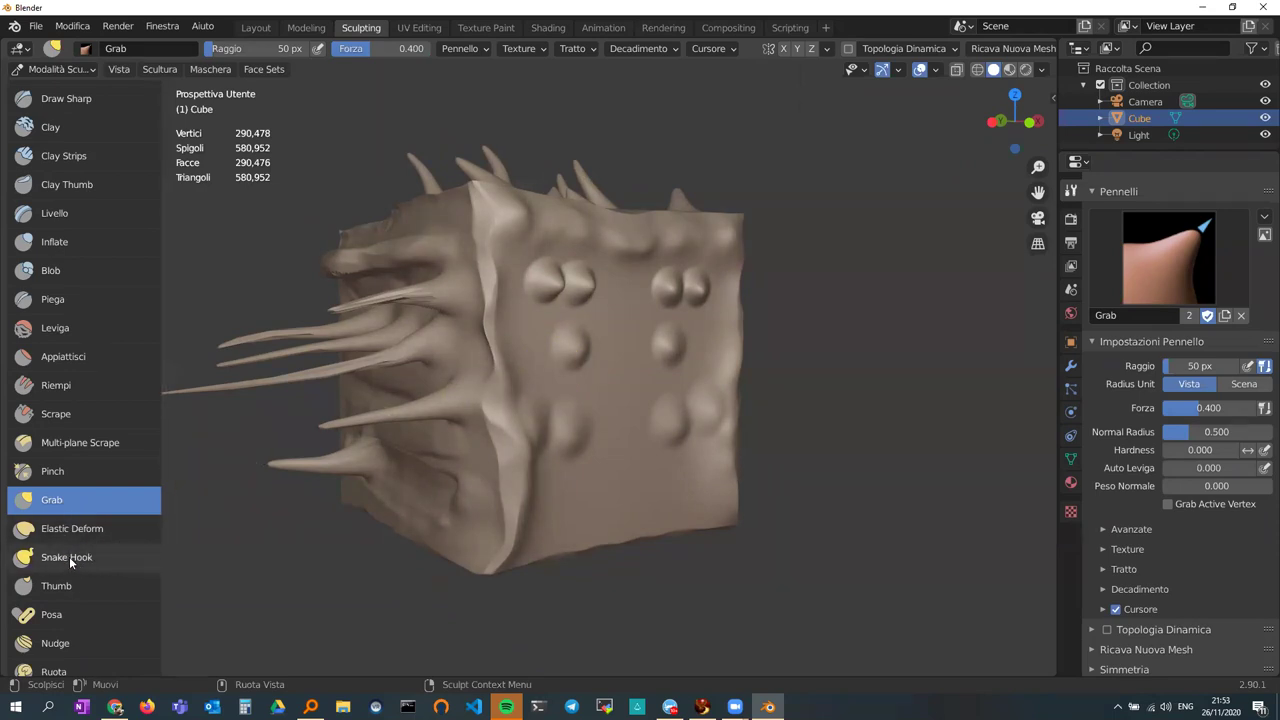
- Switch to the Thumb brush (50 px, 0.500 strength) and smear a thin spike across a cube face
left_click(57, 587)
middle_click_drag(354, 463, 354, 463)
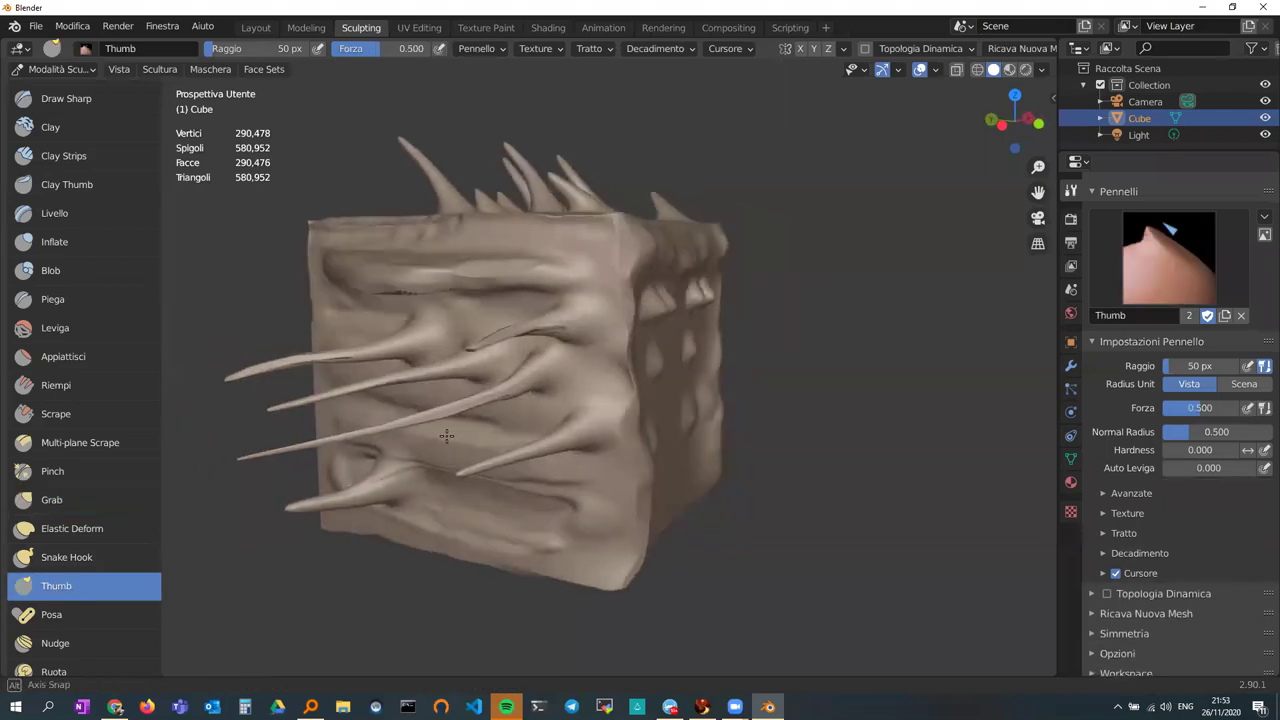
middle_click_drag(520, 441, 592, 431)
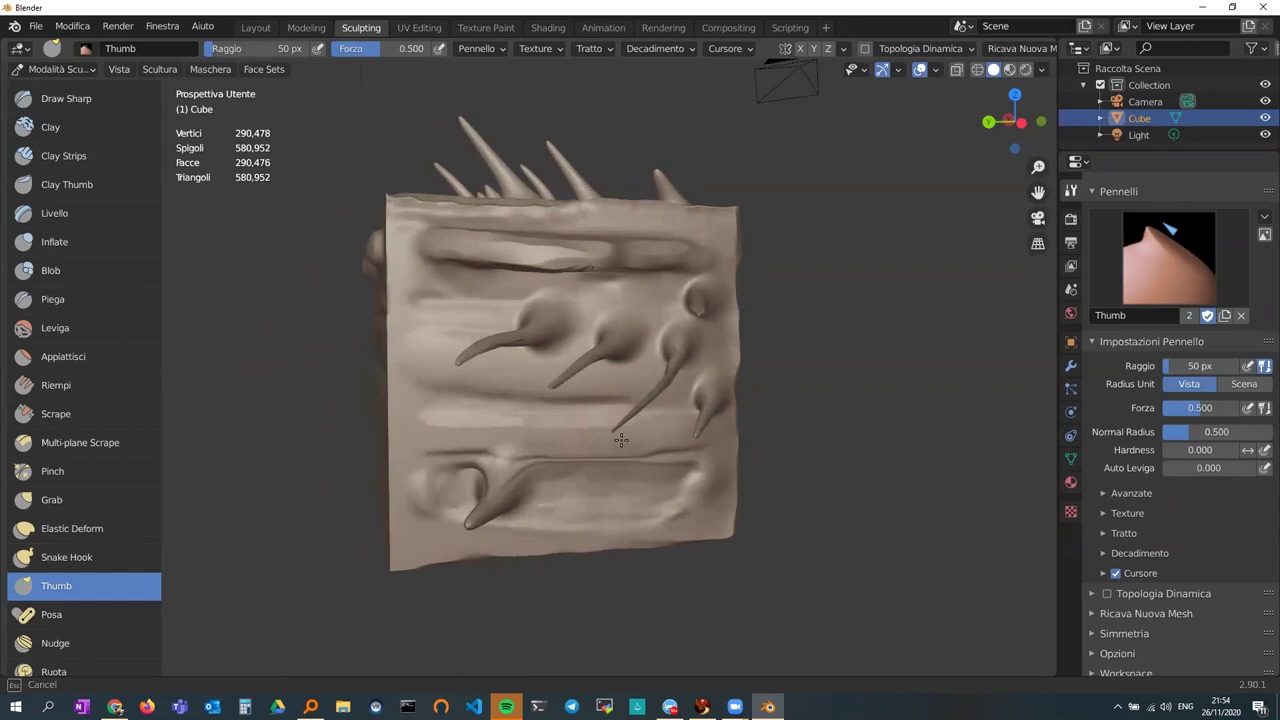
left_click_drag(641, 403, 665, 405)
mouse_move(720, 404)
middle_mouse_down()
mouse_move(570, 421)
mouse_move(862, 328)
middle_mouse_up()
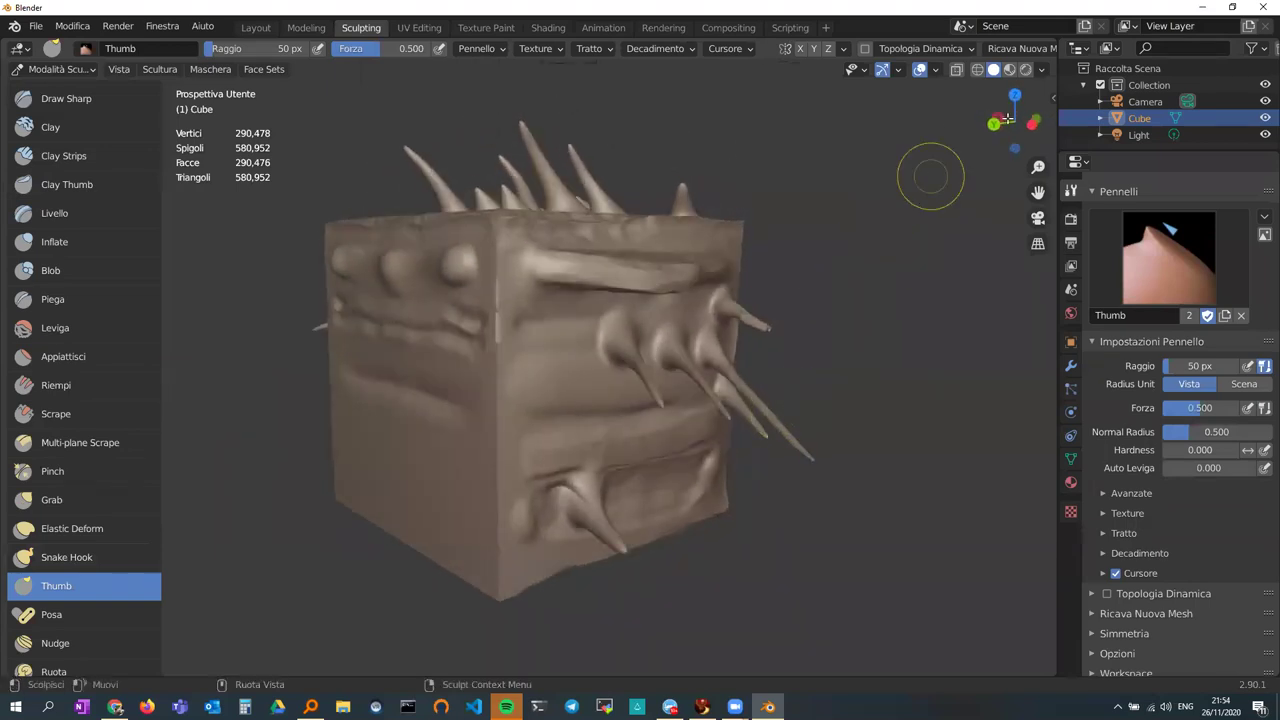
left_click(1015, 48)
- Voxel-remesh the cube at 0.01 m, raising it to 350,714 vertices
left_click(1019, 48)
left_click(1024, 210)
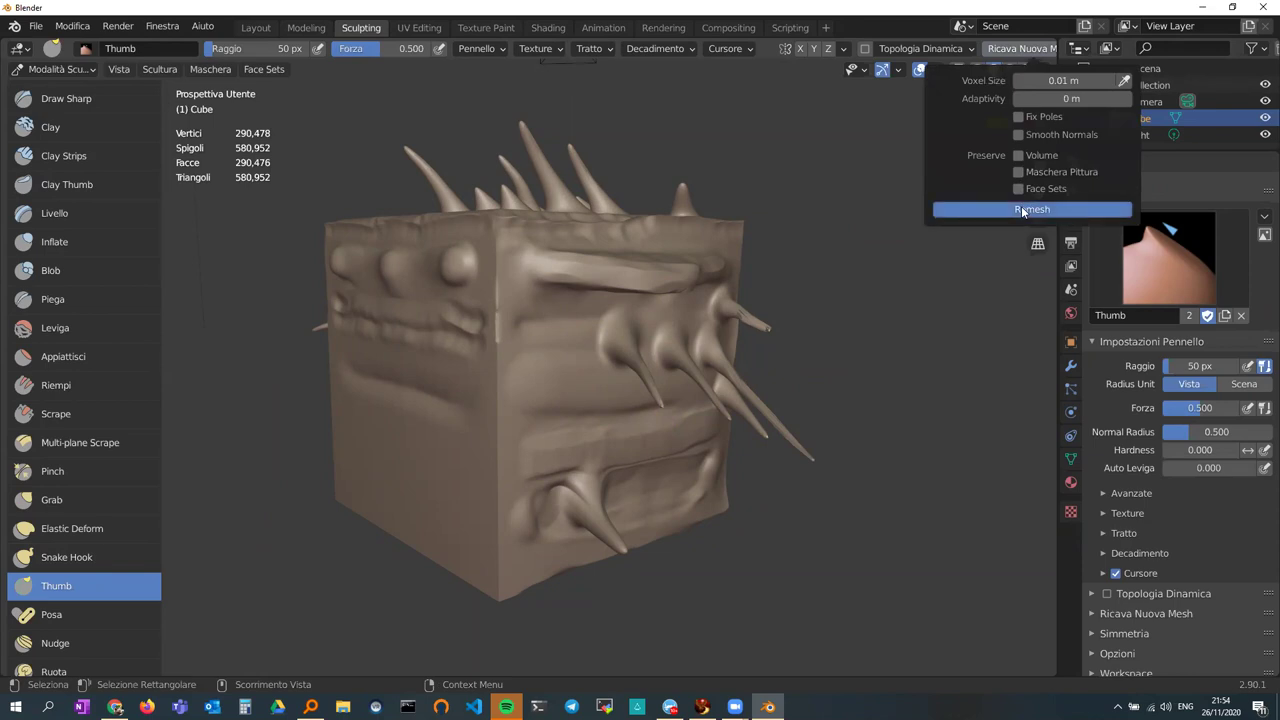
mouse_move(752, 358)
middle_mouse_down("alt")
mouse_move(681, 344)
mouse_move(513, 372)
mouse_move(641, 360)
mouse_move(560, 365)
middle_mouse_up("alt")
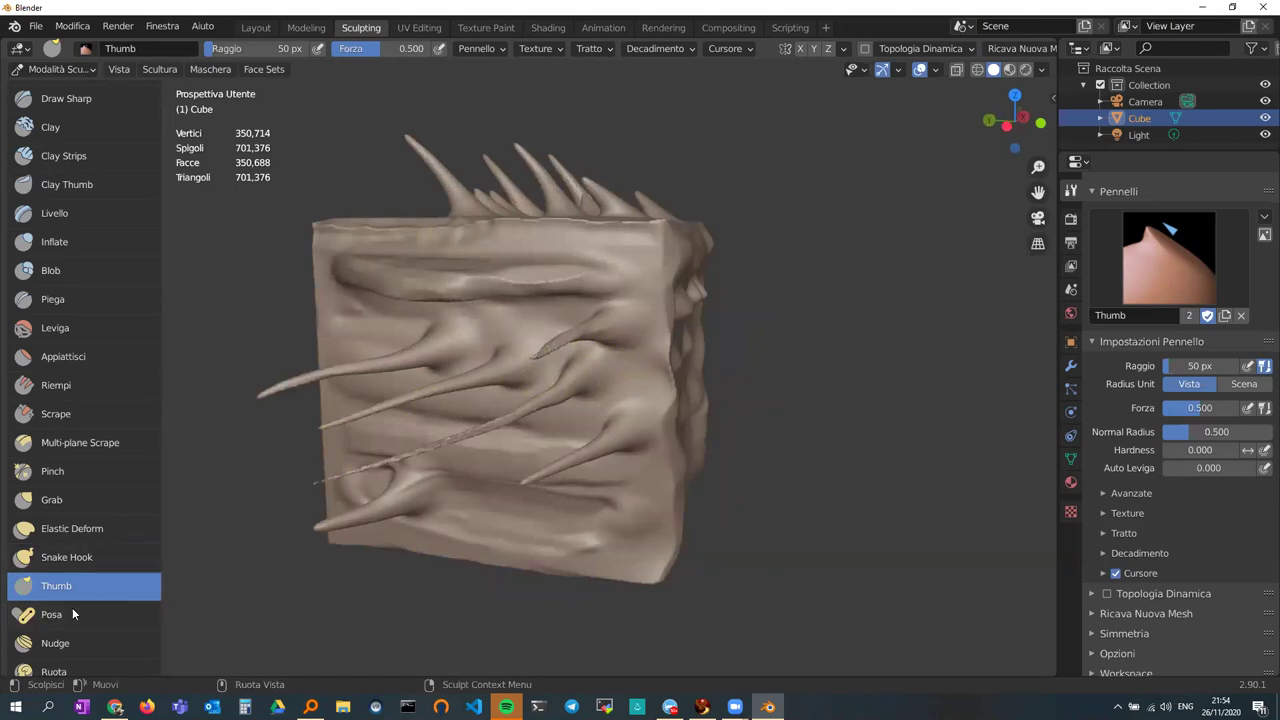
- Thumb-smear one front-face bump into a pinched double shape
scroll(120, 586, "down", 1)
scroll(116, 586, "down", 1)
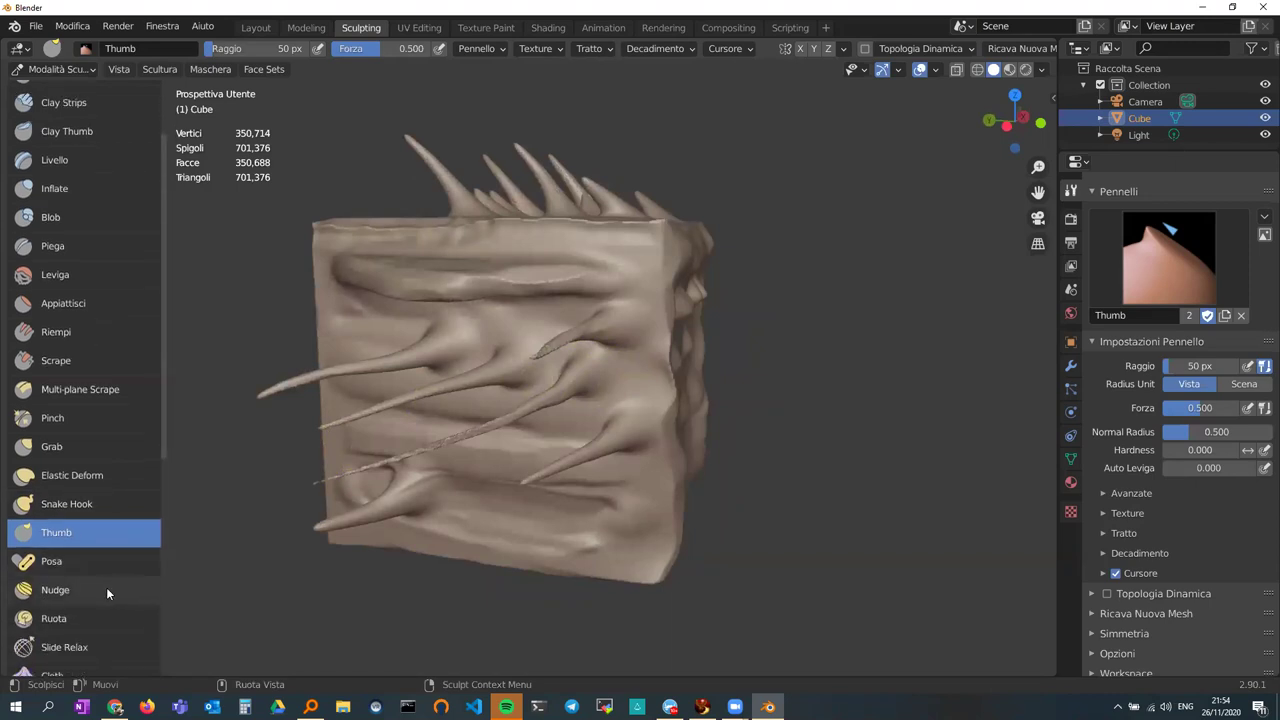
middle_click_drag(440, 388, 316, 370)
middle_click_drag(372, 314, 308, 408)
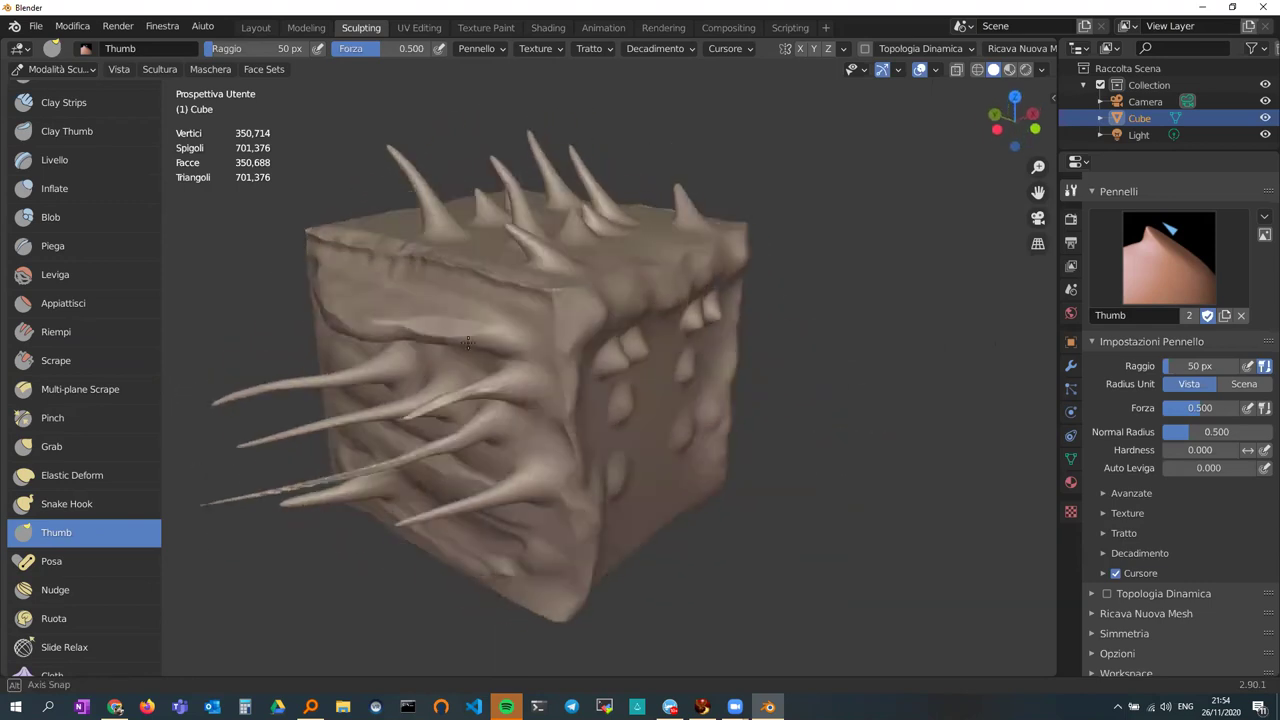
middle_click_drag(308, 408, 246, 257)
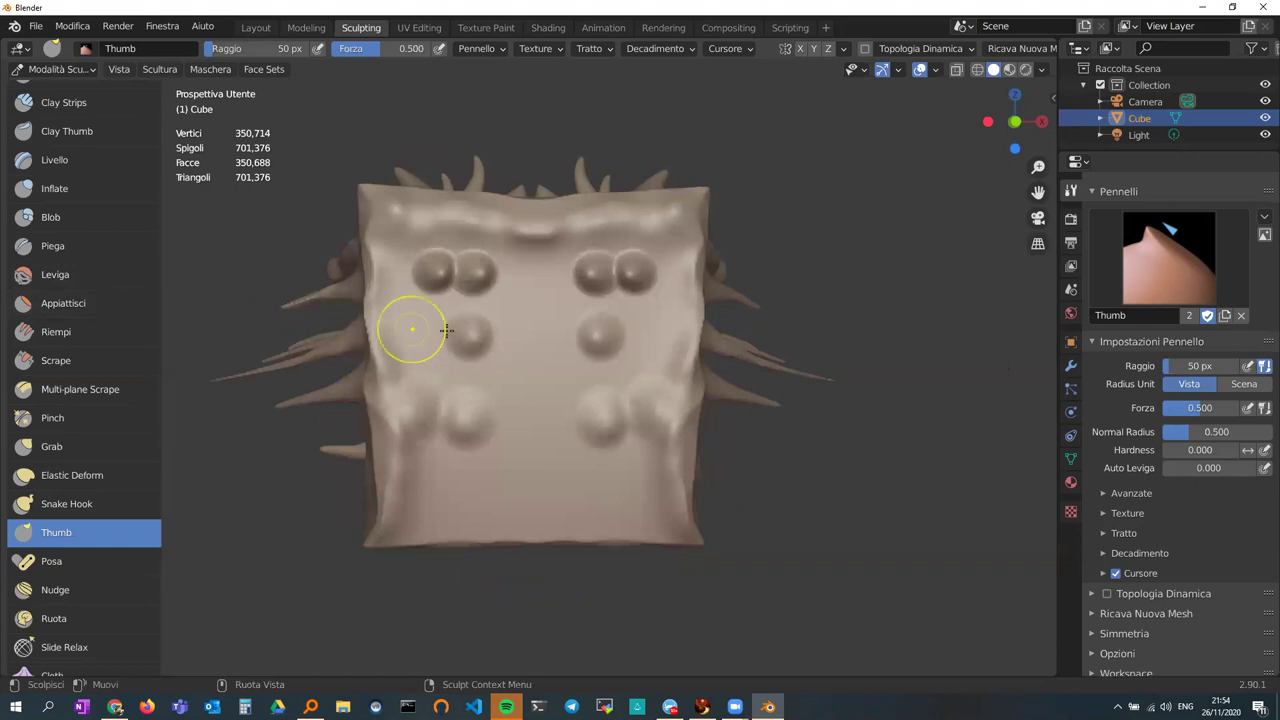
mouse_move(500, 306)
middle_mouse_down()
mouse_move(509, 328)
mouse_move(770, 333)
mouse_move(514, 337)
mouse_move(461, 362)
mouse_move(586, 363)
mouse_move(536, 363)
middle_mouse_up()
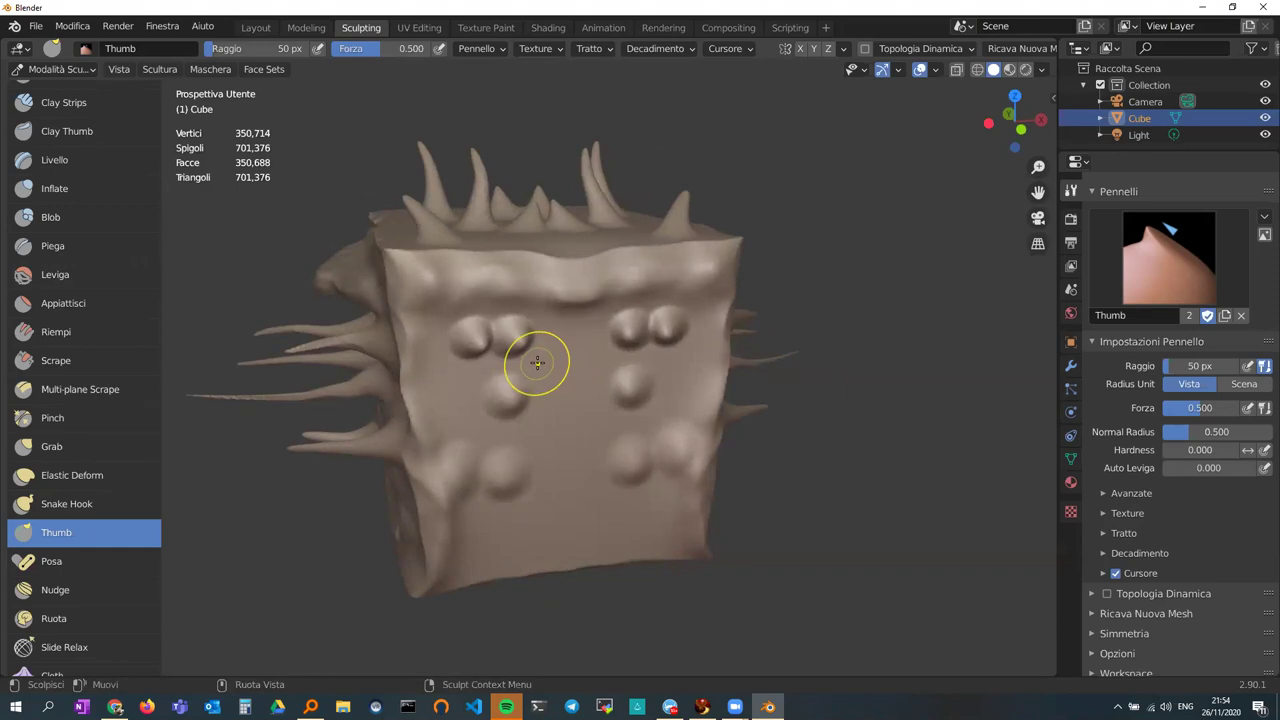
middle_click_drag(572, 350, 530, 343)
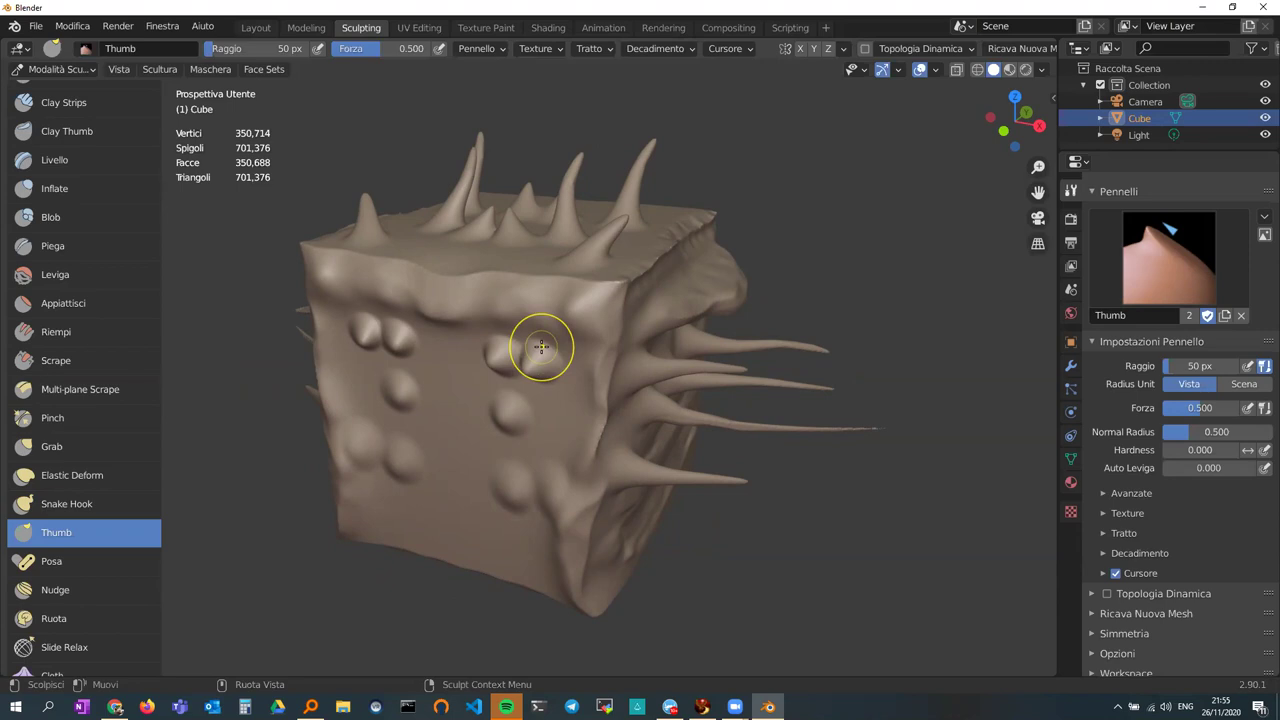
left_click_drag(541, 346, 512, 346)
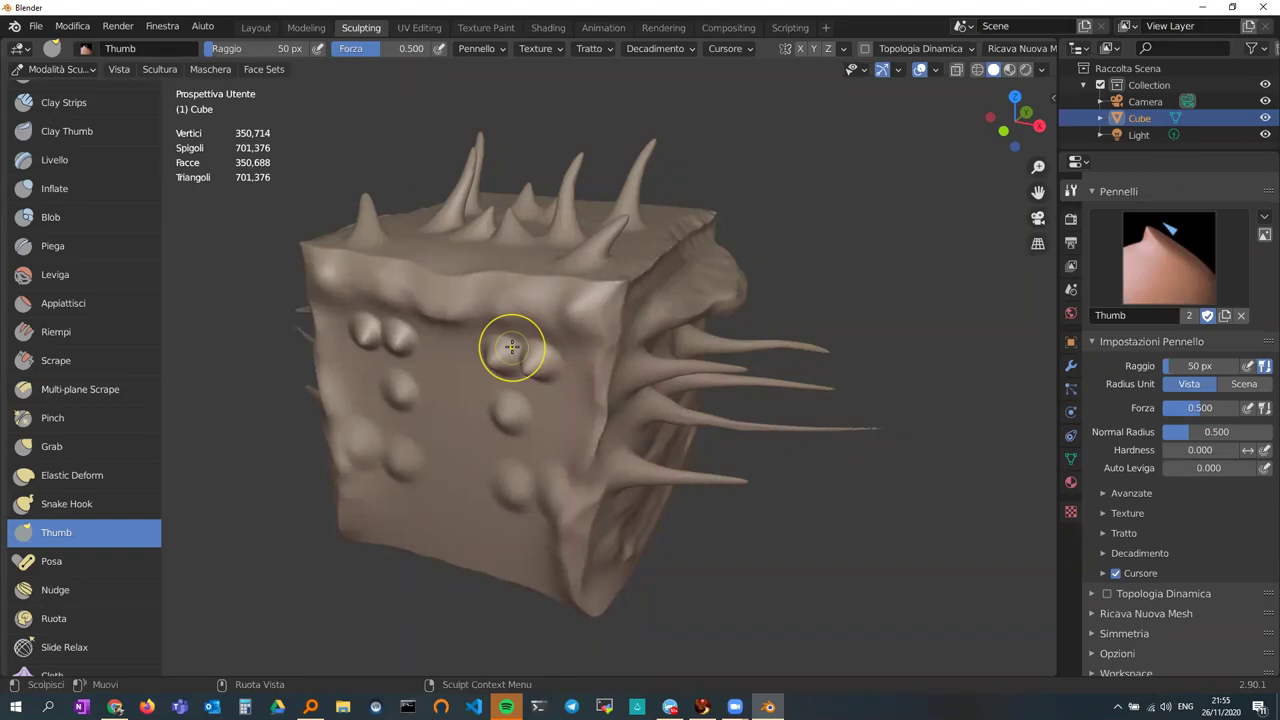
left_click_drag(512, 347, 506, 352)
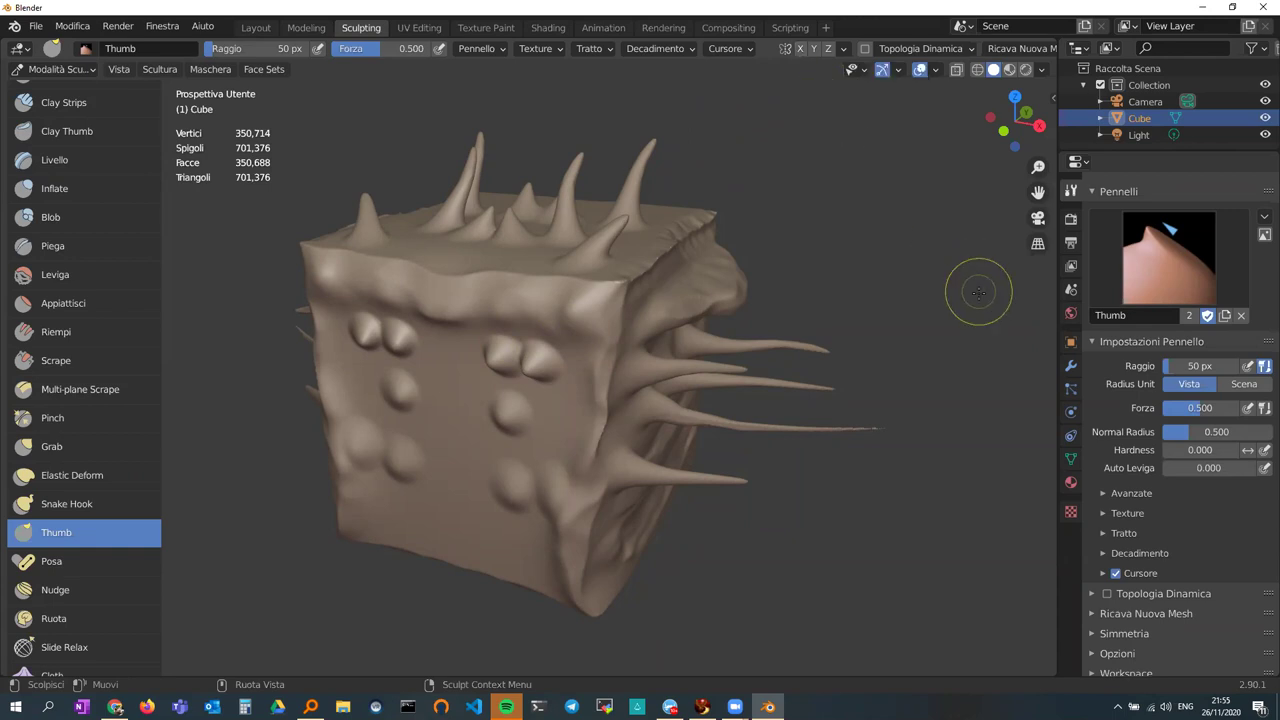
- Smear the other upper bump on the front face with the Thumb brush
mouse_move(566, 323)
middle_mouse_down()
mouse_move(659, 290)
mouse_move(553, 304)
middle_mouse_up()
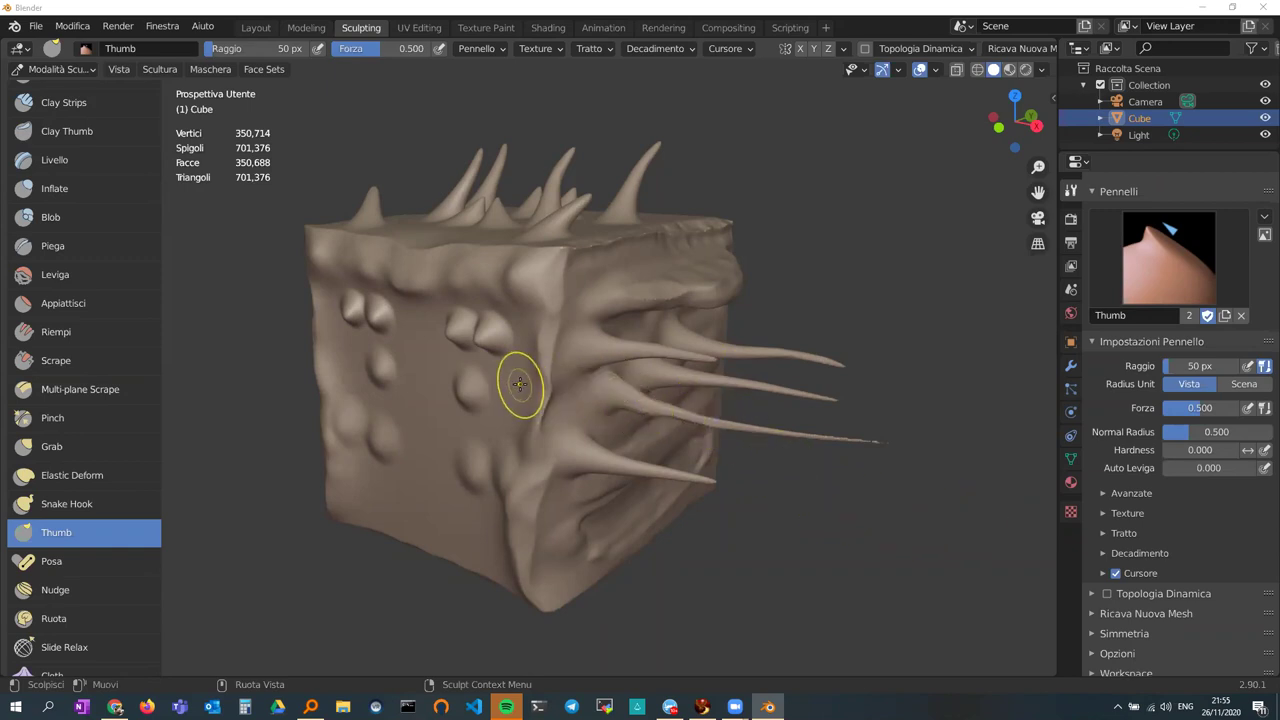
middle_click_drag(519, 384, 569, 391)
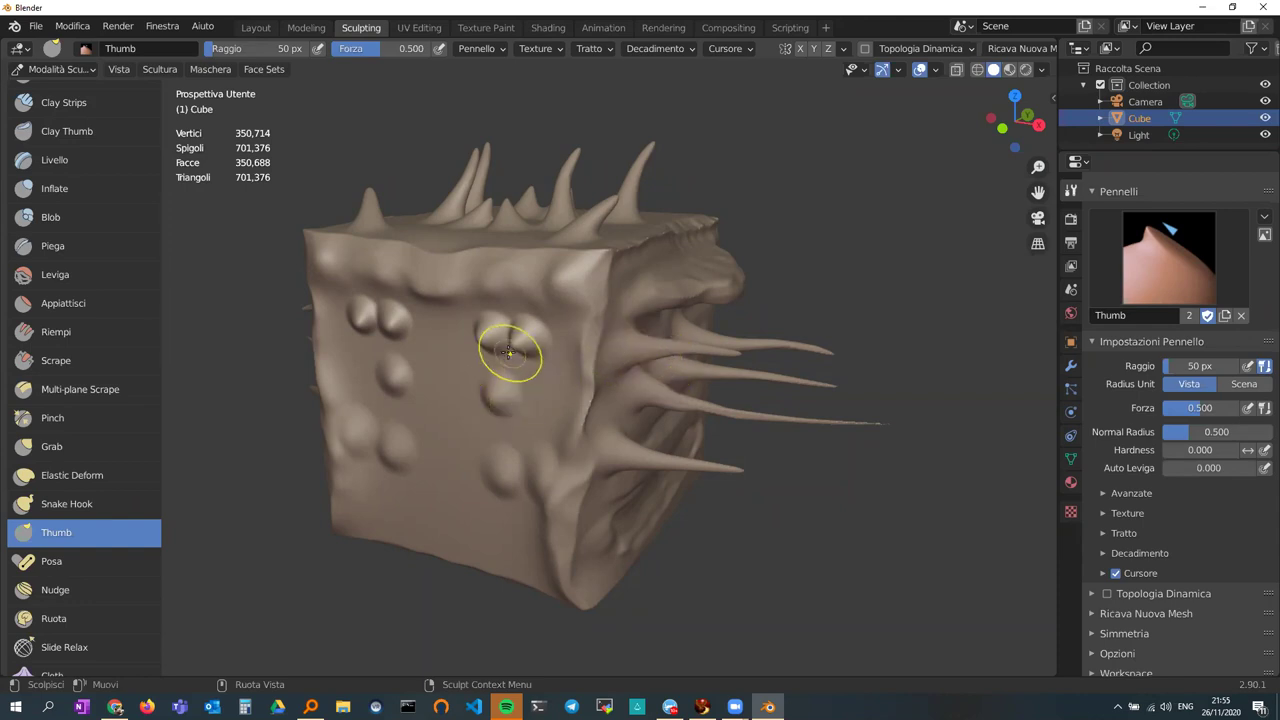
left_click_drag(478, 337, 508, 335)
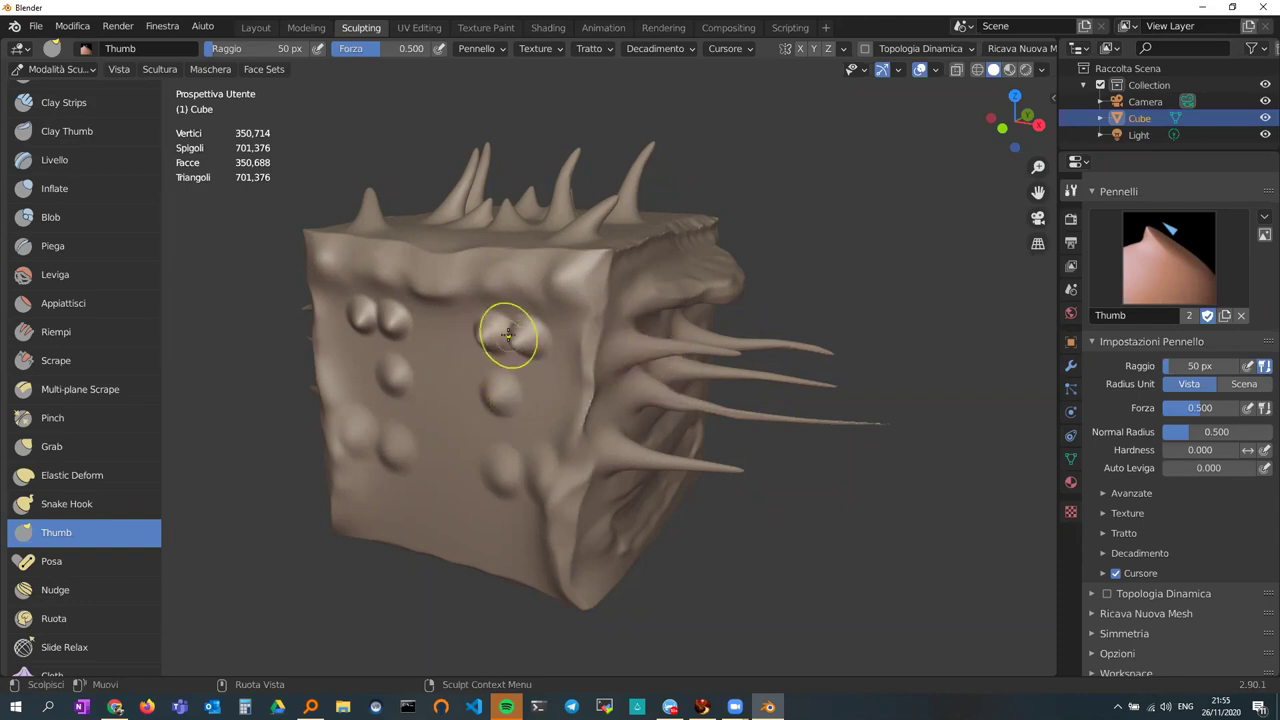
scroll(551, 331, "down", 2)
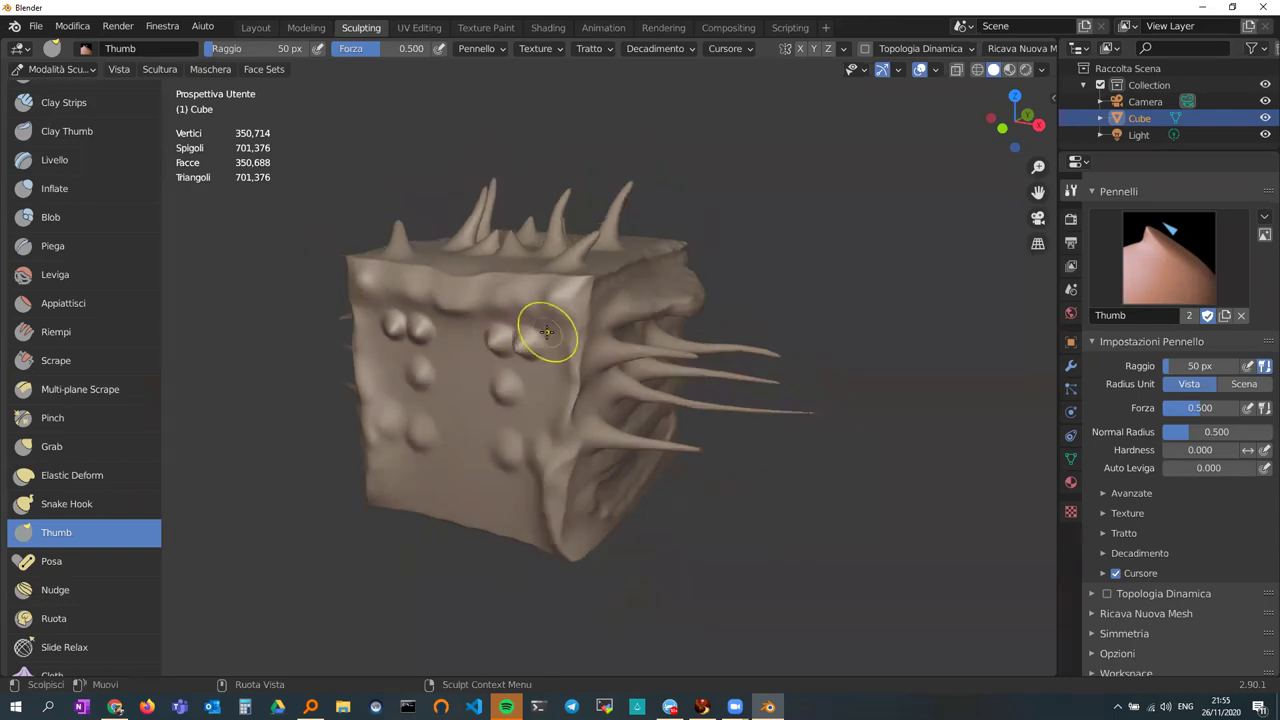
scroll(500, 320, "down", 2)
mouse_move(500, 320)
middle_mouse_down()
mouse_move(595, 311)
mouse_move(475, 335)
middle_mouse_up()
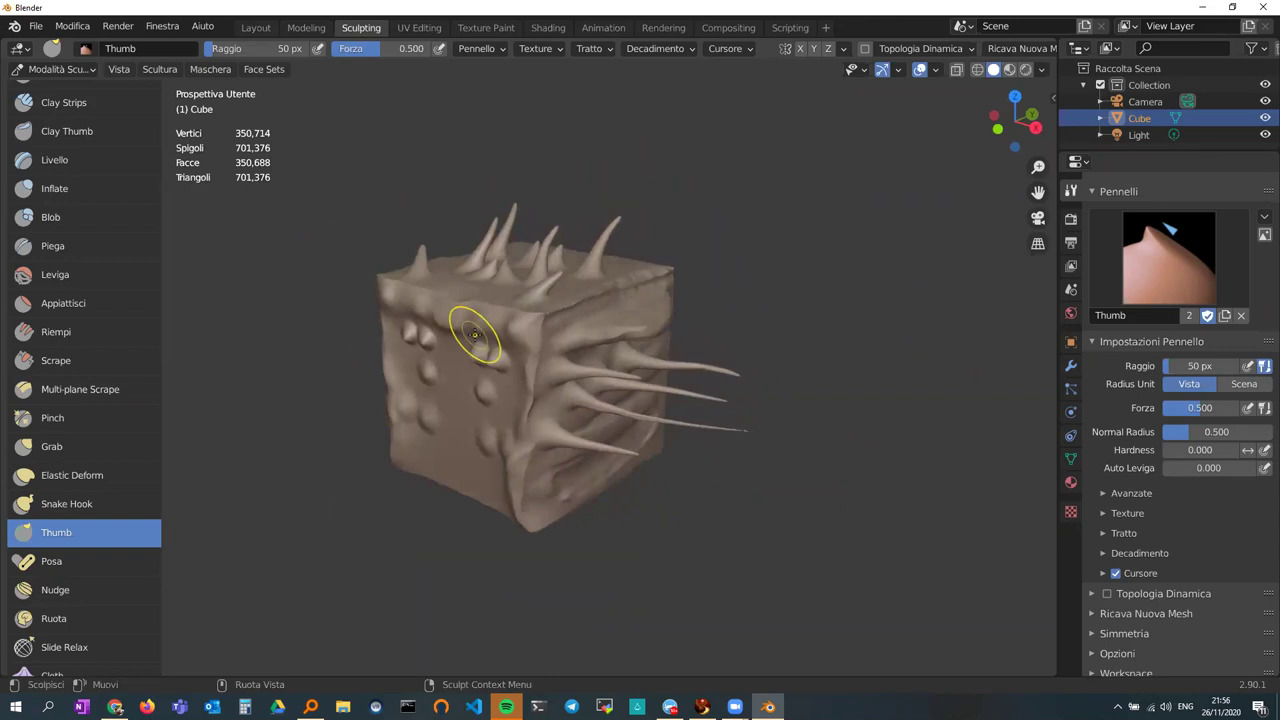
- Smudge the cube's top front edge, then inspect the long side spikes
mouse_move(471, 337)
left_mouse_down()
mouse_move(580, 286)
mouse_move(523, 257)
mouse_move(536, 315)
left_mouse_up()
mouse_move(536, 315)
middle_mouse_down()
mouse_move(632, 308)
mouse_move(576, 322)
middle_mouse_up()
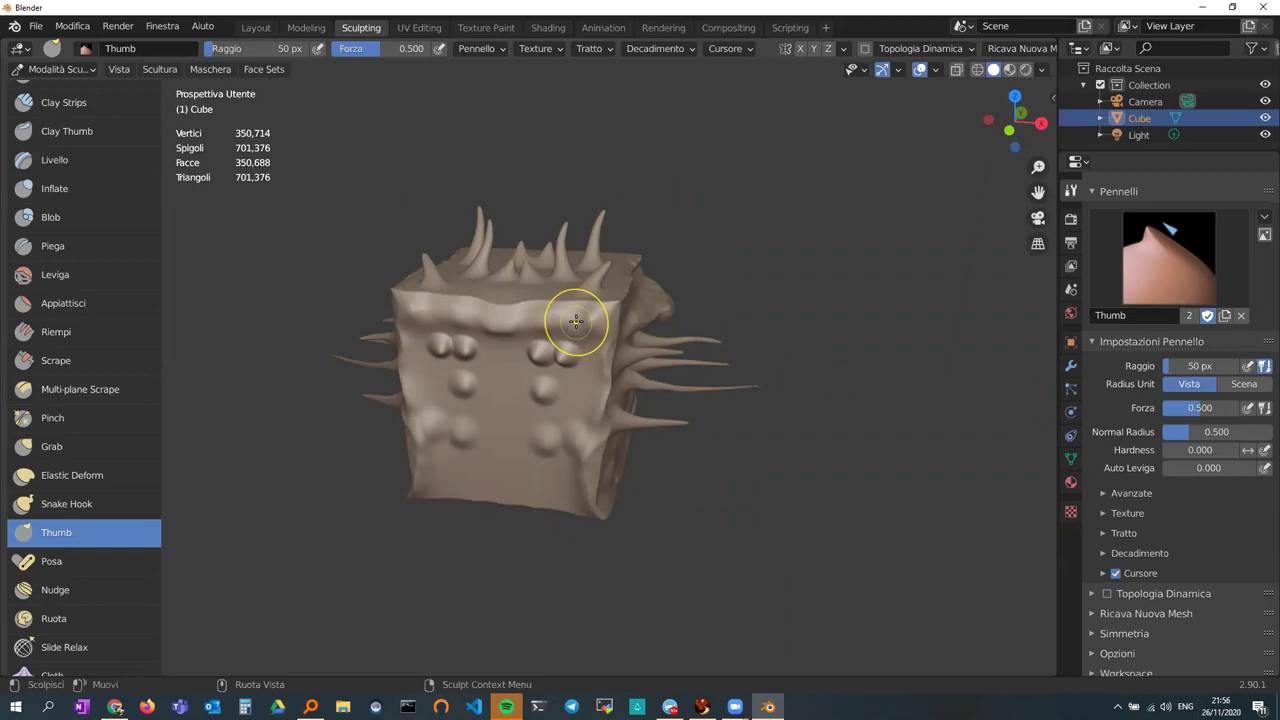
mouse_move(507, 326)
middle_mouse_down()
mouse_move(700, 320)
mouse_move(513, 333)
middle_mouse_up()
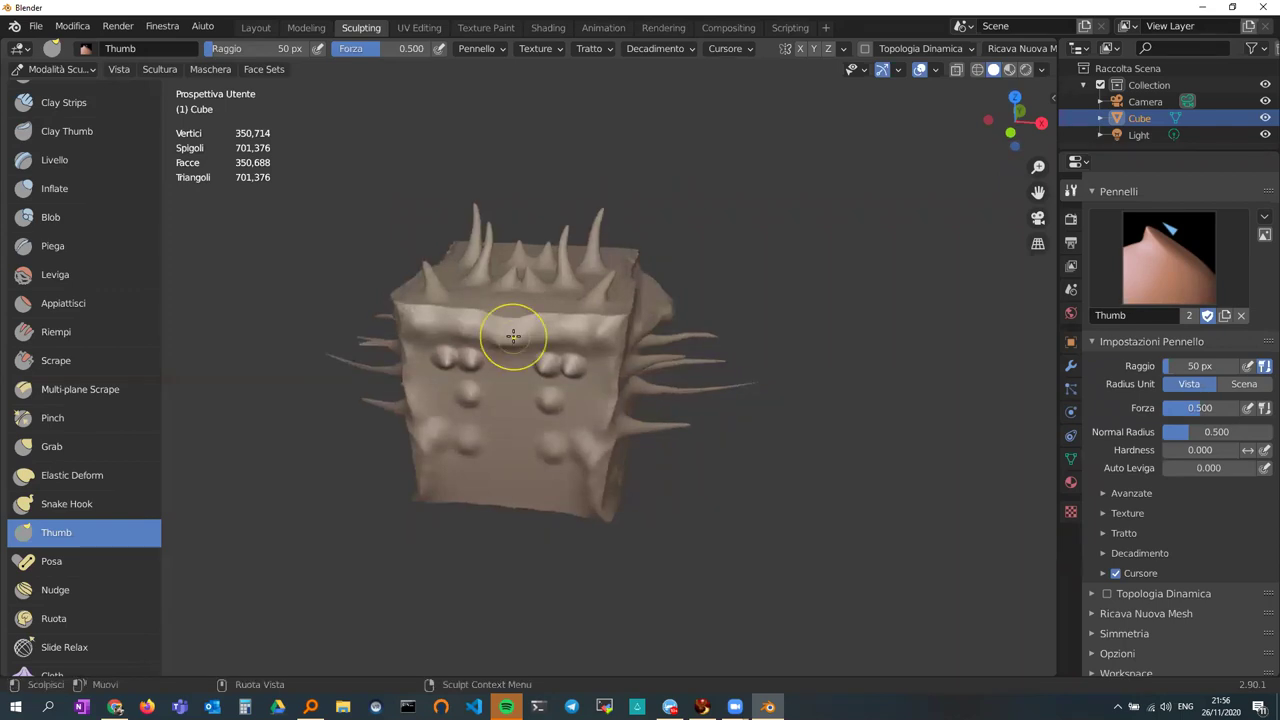
scroll(513, 333, "up", 1)
scroll(513, 333, "up", 2)
scroll(513, 334, "up", 1)
mouse_move(494, 403)
middle_mouse_down()
mouse_move(677, 368)
mouse_move(492, 371)
middle_mouse_up()
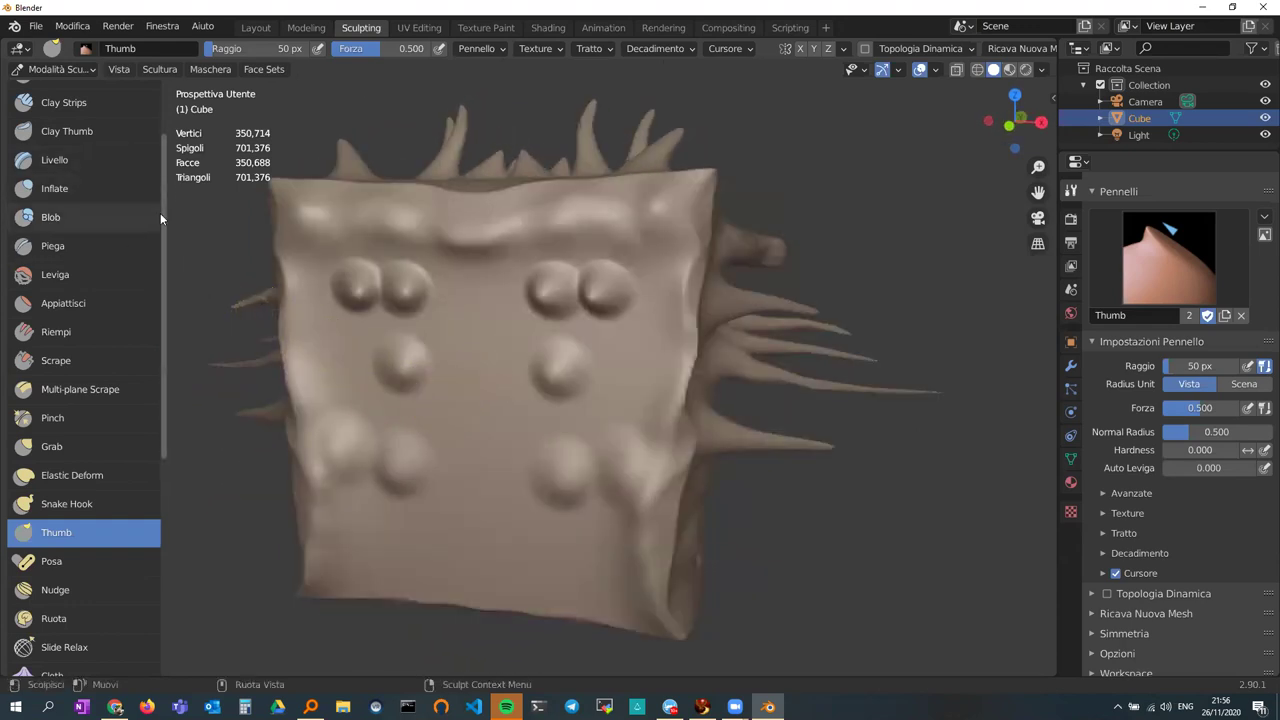
scroll(161, 216, "up", 3)
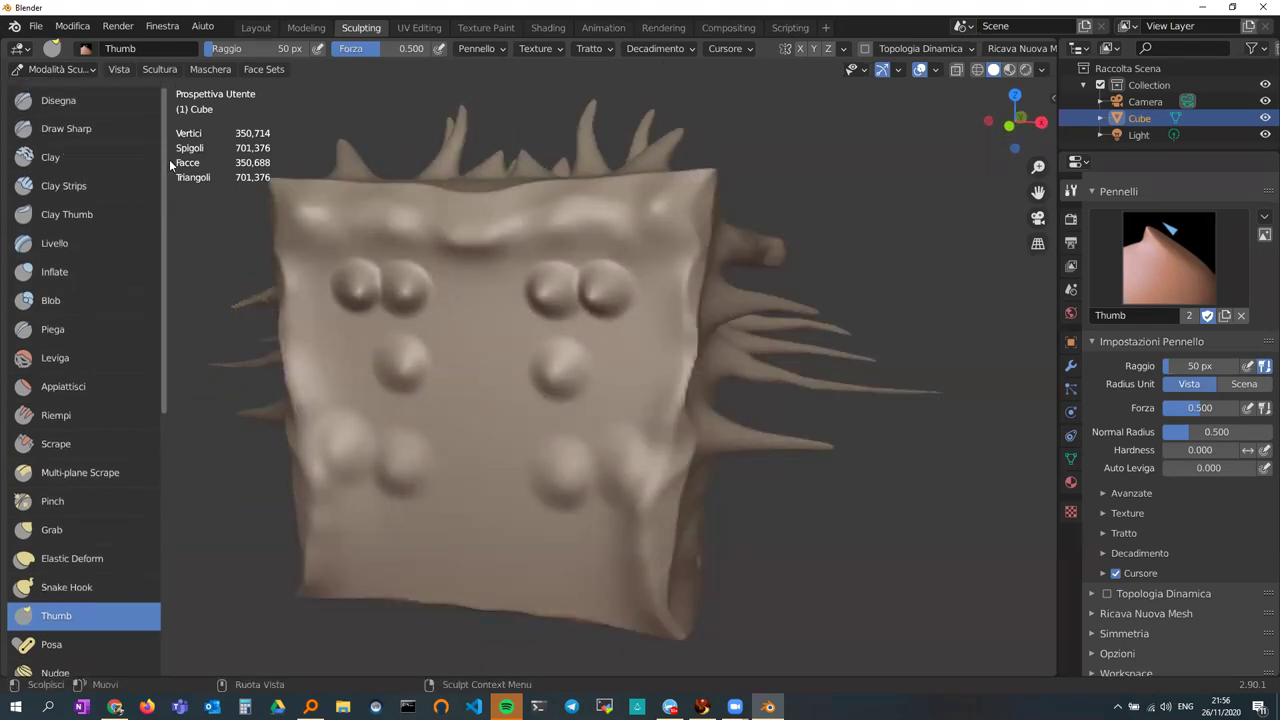
- Switch to the Disegna (Draw) brush and sculpt a lower horizontal mouth bar across the front
left_click(60, 101)
middle_click_drag(381, 392, 423, 451)
left_click_drag(423, 451, 586, 456)
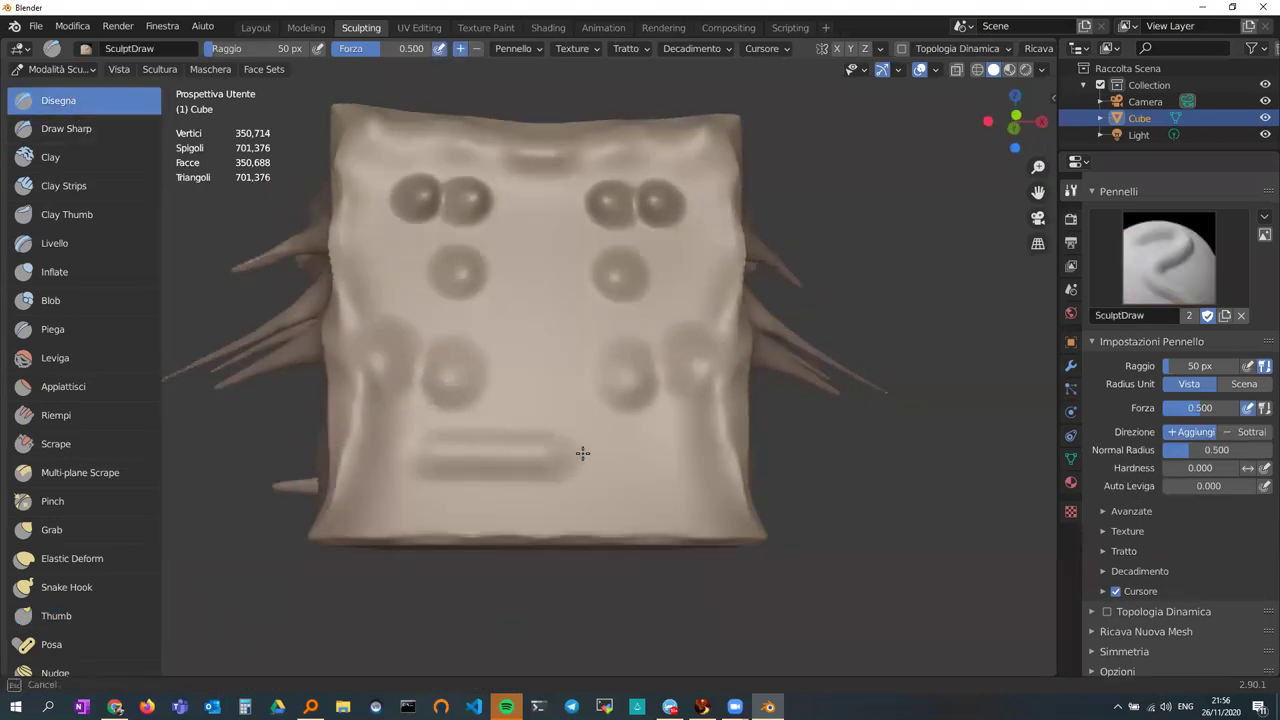
left_click_drag(437, 443, 443, 449)
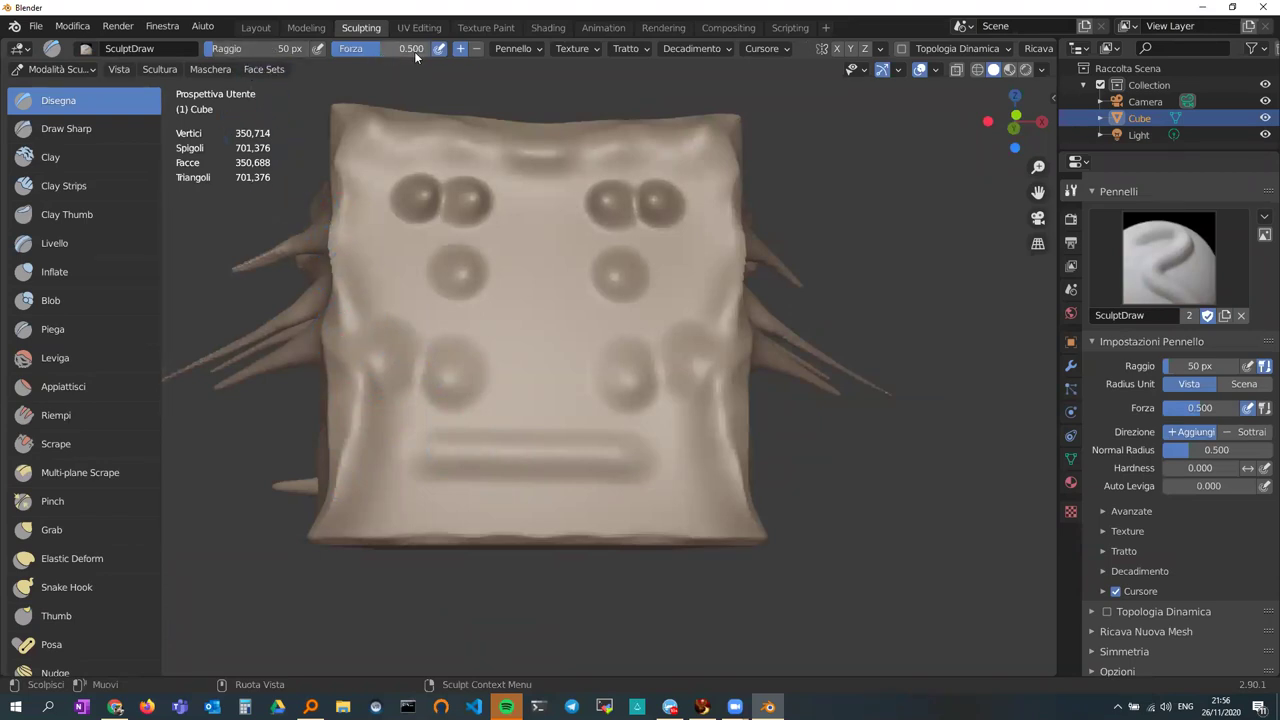
left_click_drag(451, 465, 558, 462)
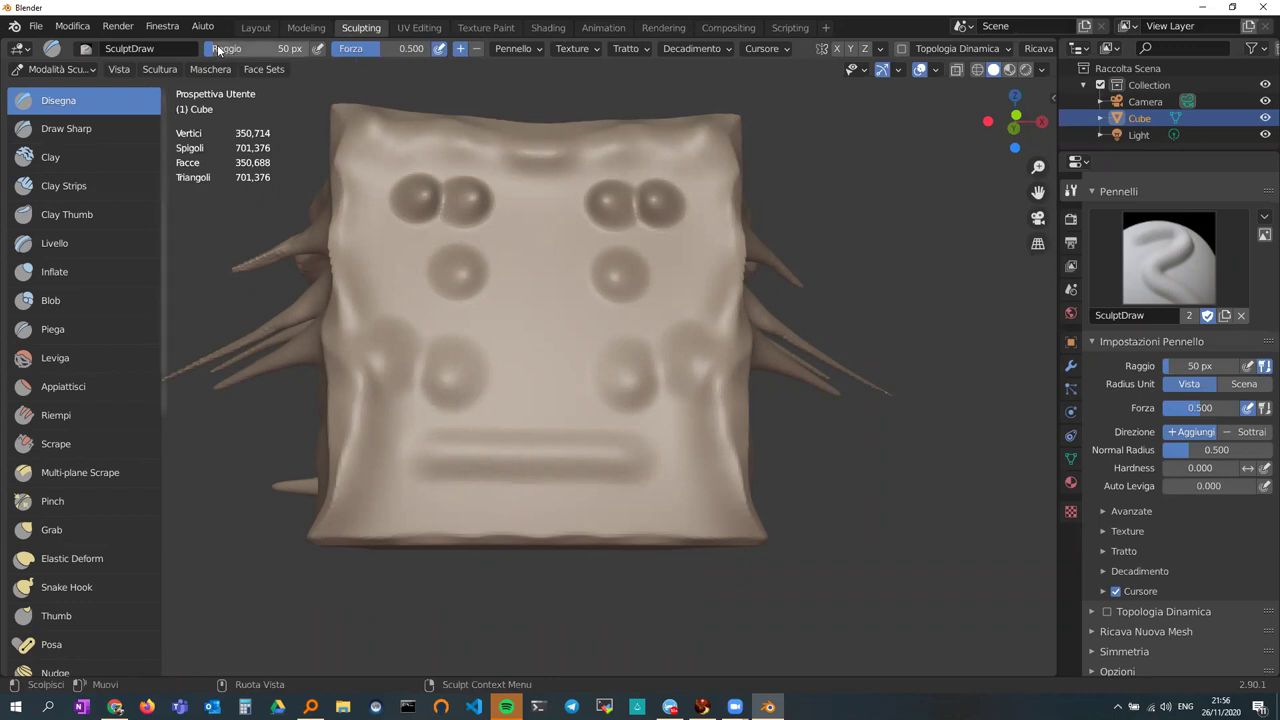
- Adjust the brush radius to 37 px and stroke across the mouth area
left_click_drag(216, 50, 300, 50)
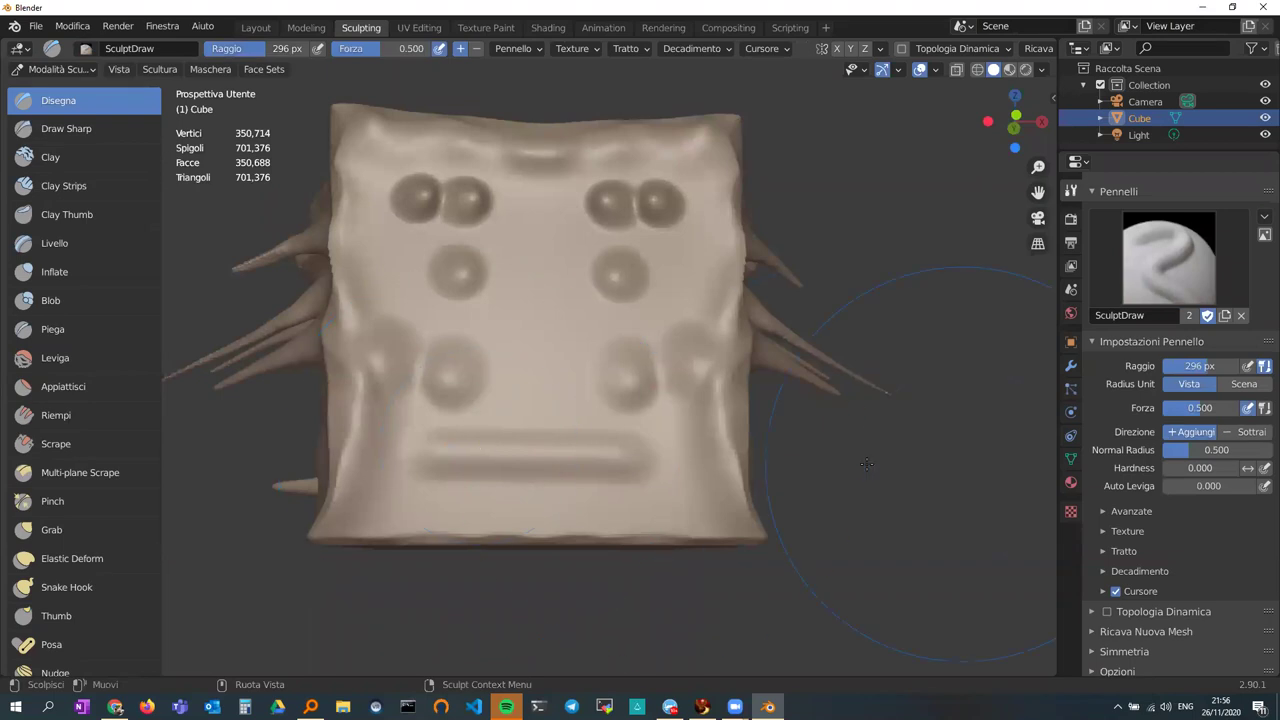
mouse_move(565, 445)
left_mouse_down()
mouse_move(498, 456)
mouse_move(577, 431)
left_mouse_up()
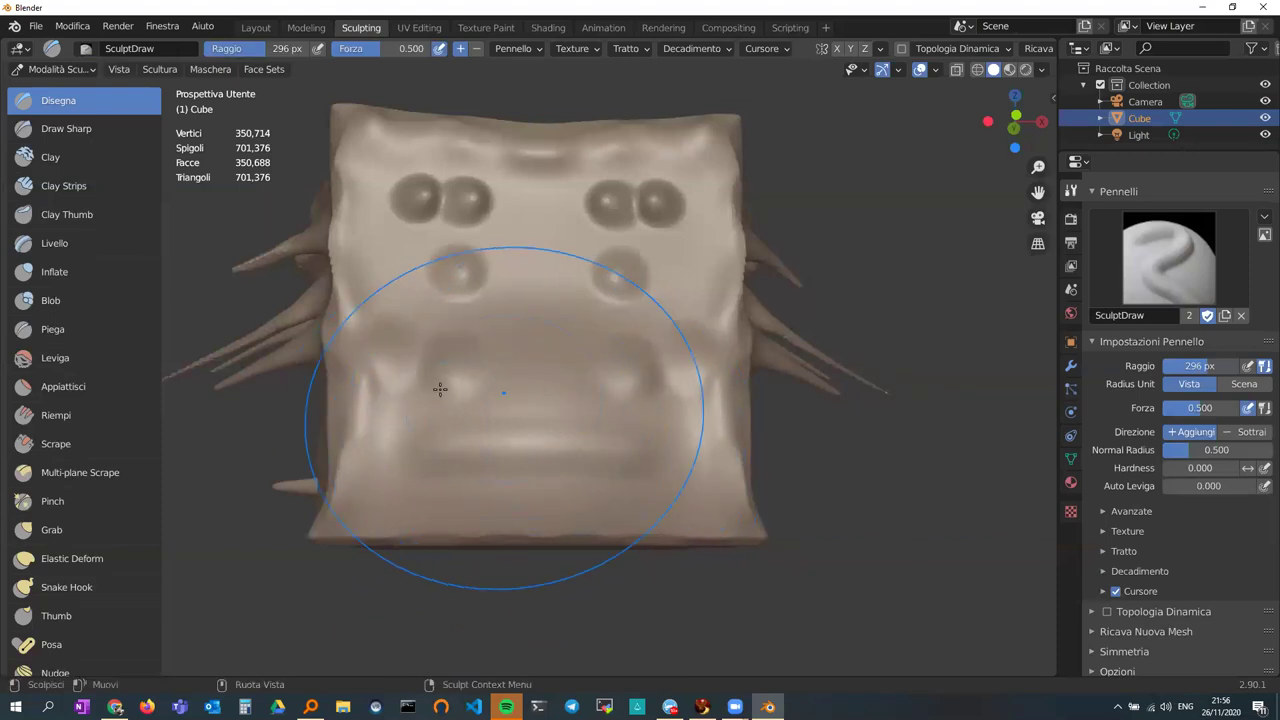
left_click_drag(277, 50, 250, 50)
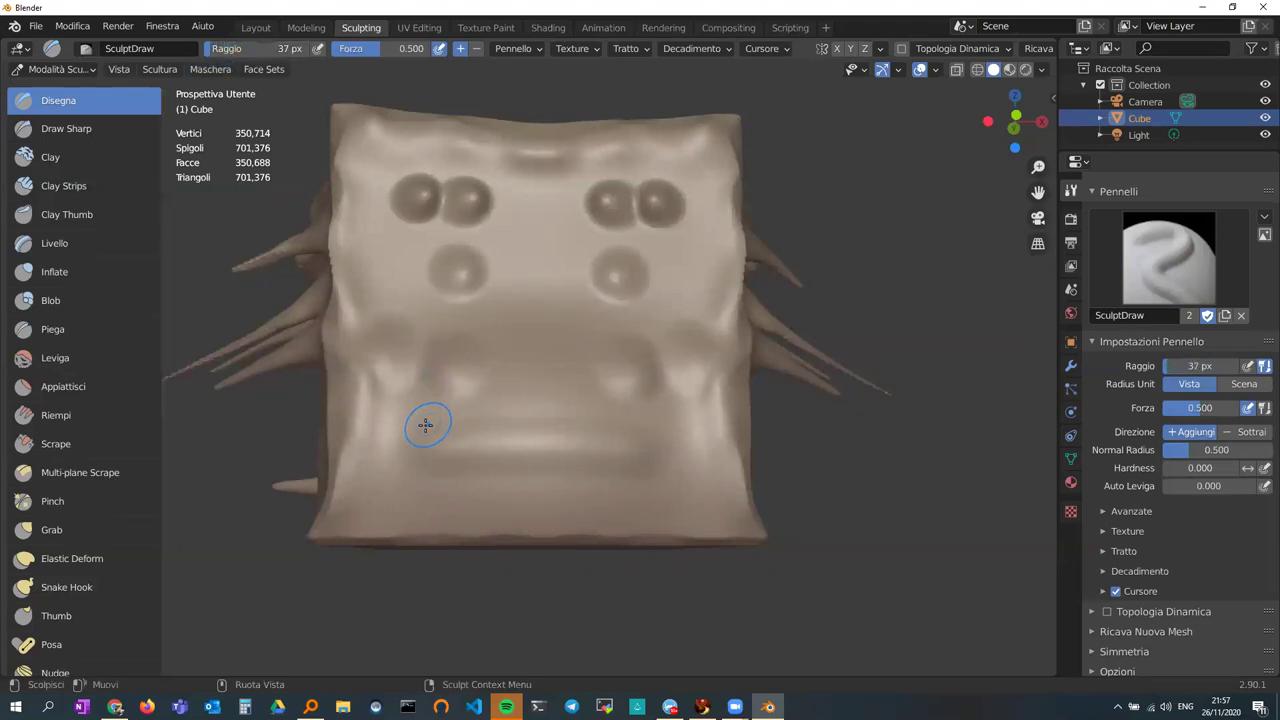
left_click_drag(400, 437, 635, 436)
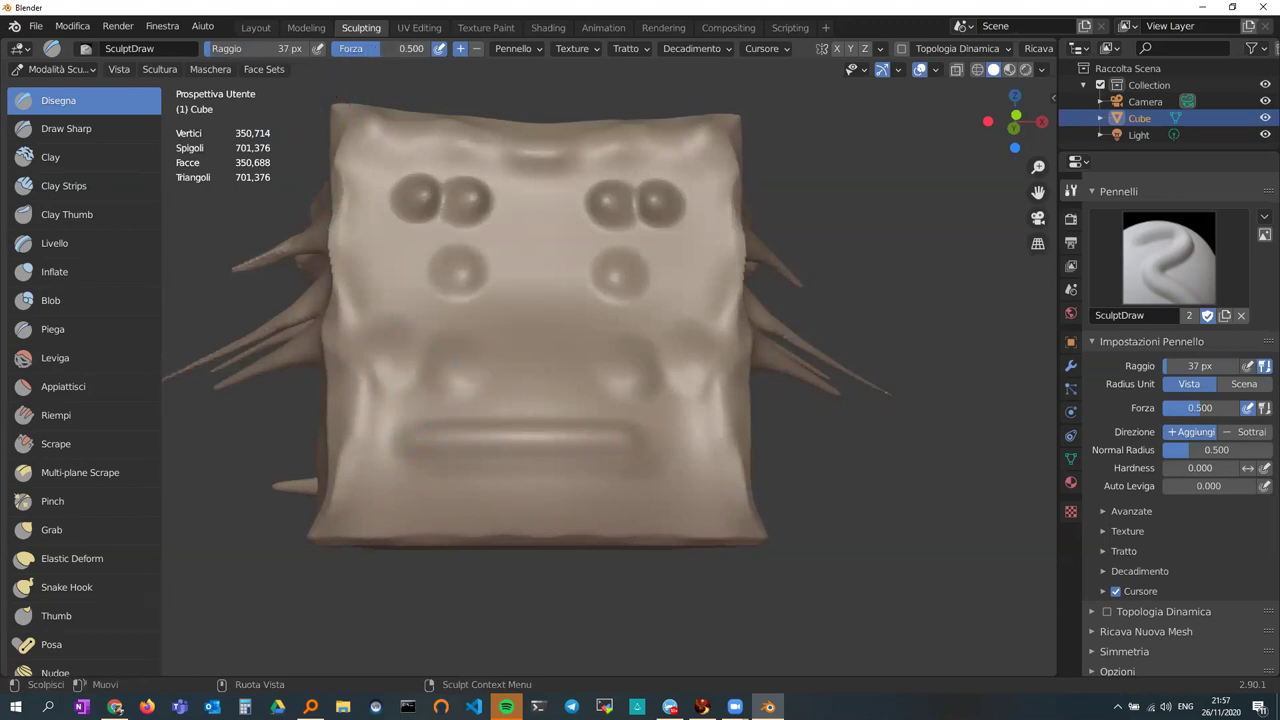
- Raise brush strength to 1.000 and stroke raised horizontal ridges forming the mouth
left_click_drag(401, 48, 430, 48)
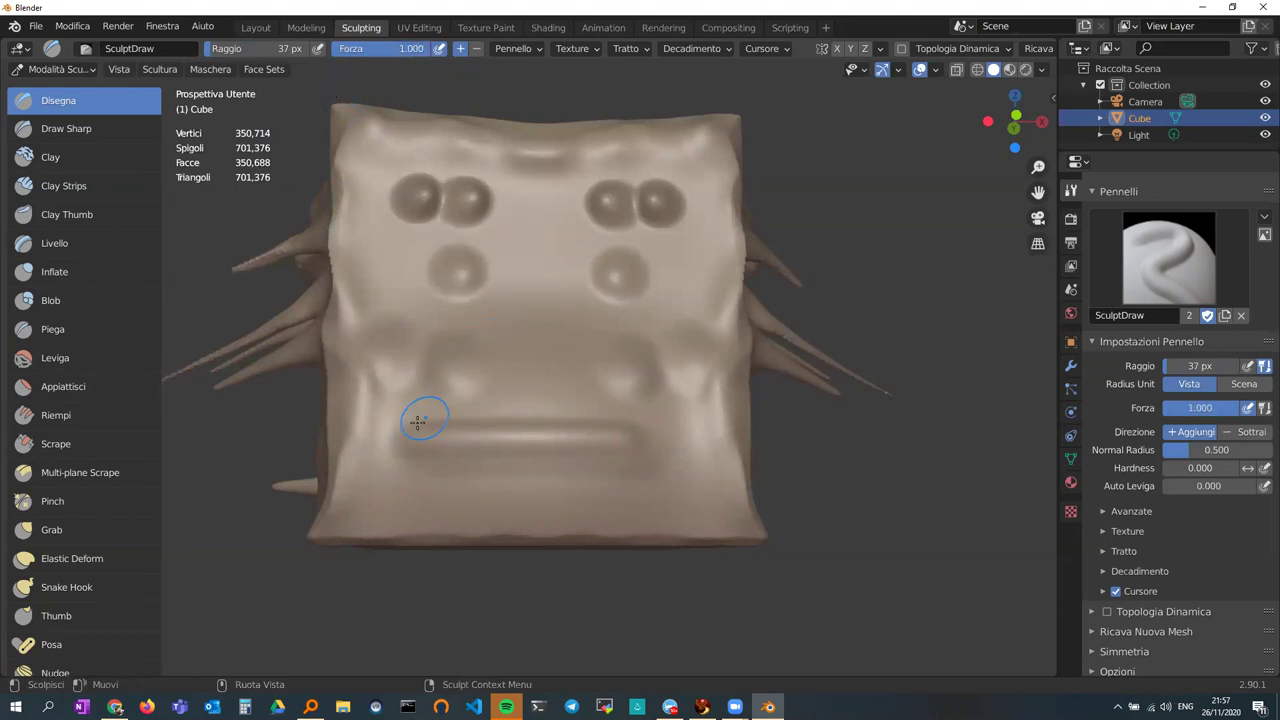
left_click_drag(405, 432, 630, 435)
mouse_move(471, 414)
middle_mouse_down()
mouse_move(557, 331)
mouse_move(571, 391)
middle_mouse_up()
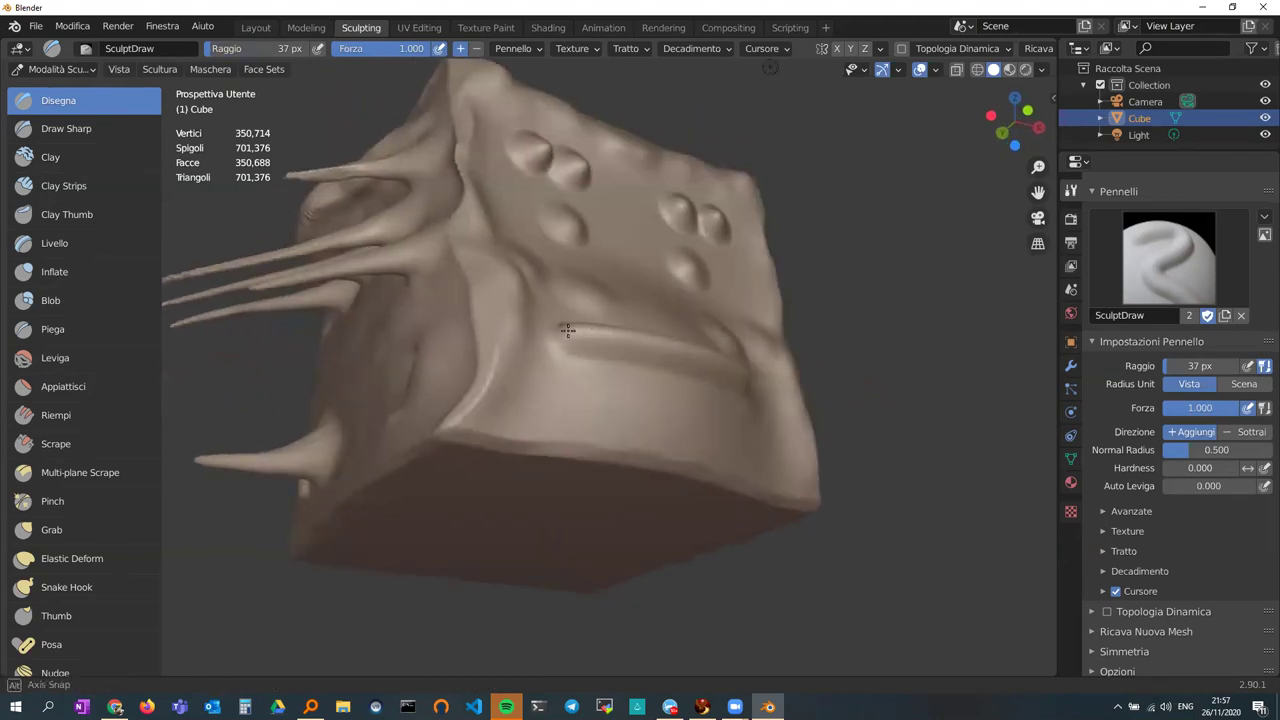
left_click_drag(565, 398, 738, 410)
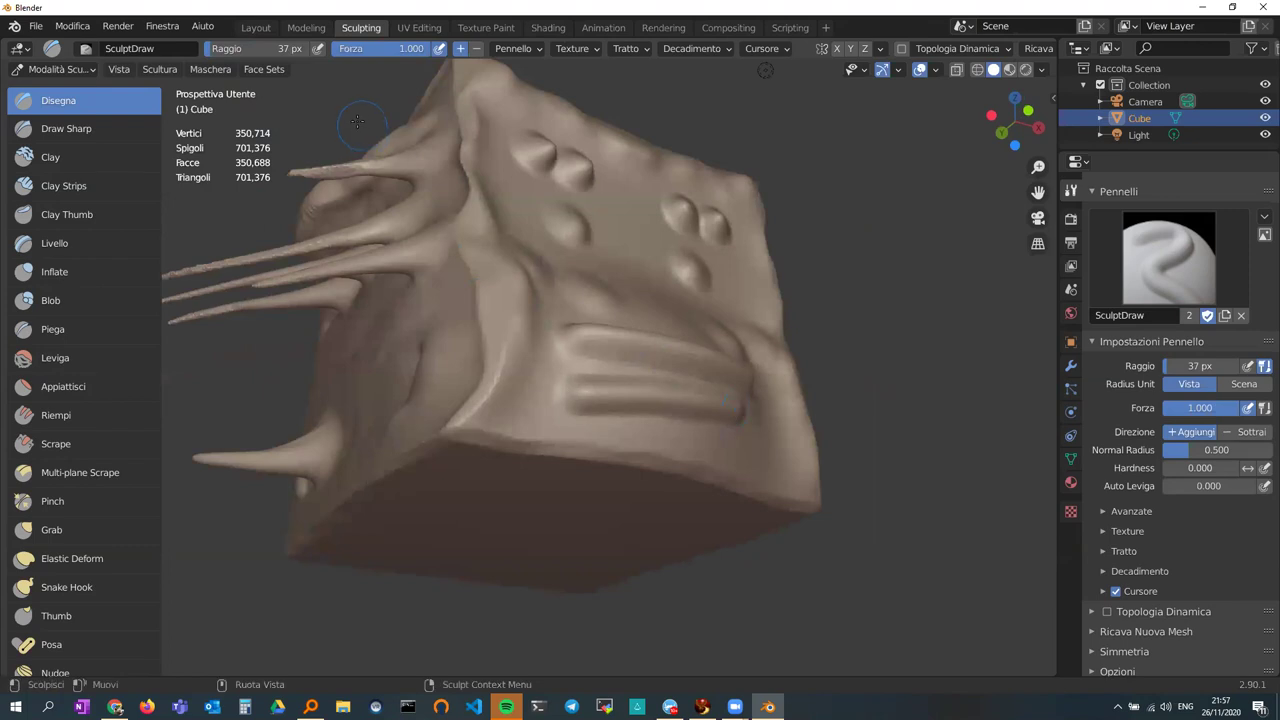
- Stroke vertical ridges between the mouth bars to outline a row of teeth
middle_click_drag(601, 325, 526, 354)
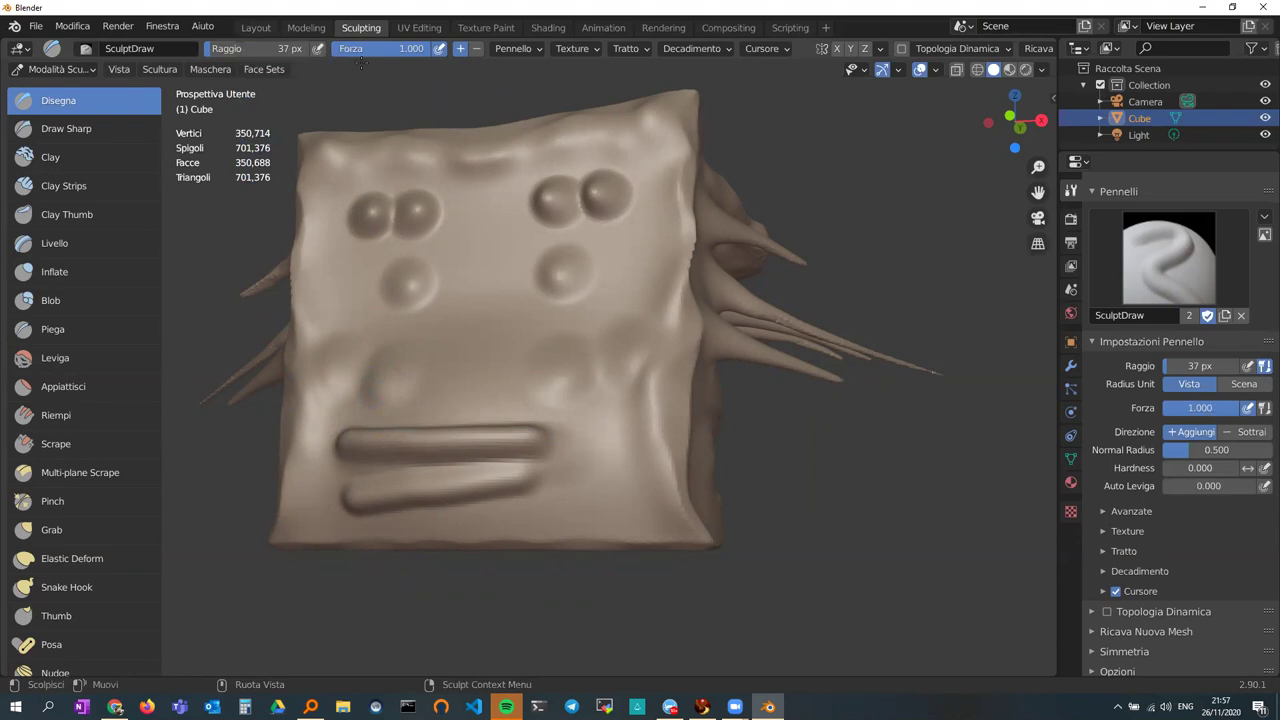
middle_click_drag(329, 314, 391, 293)
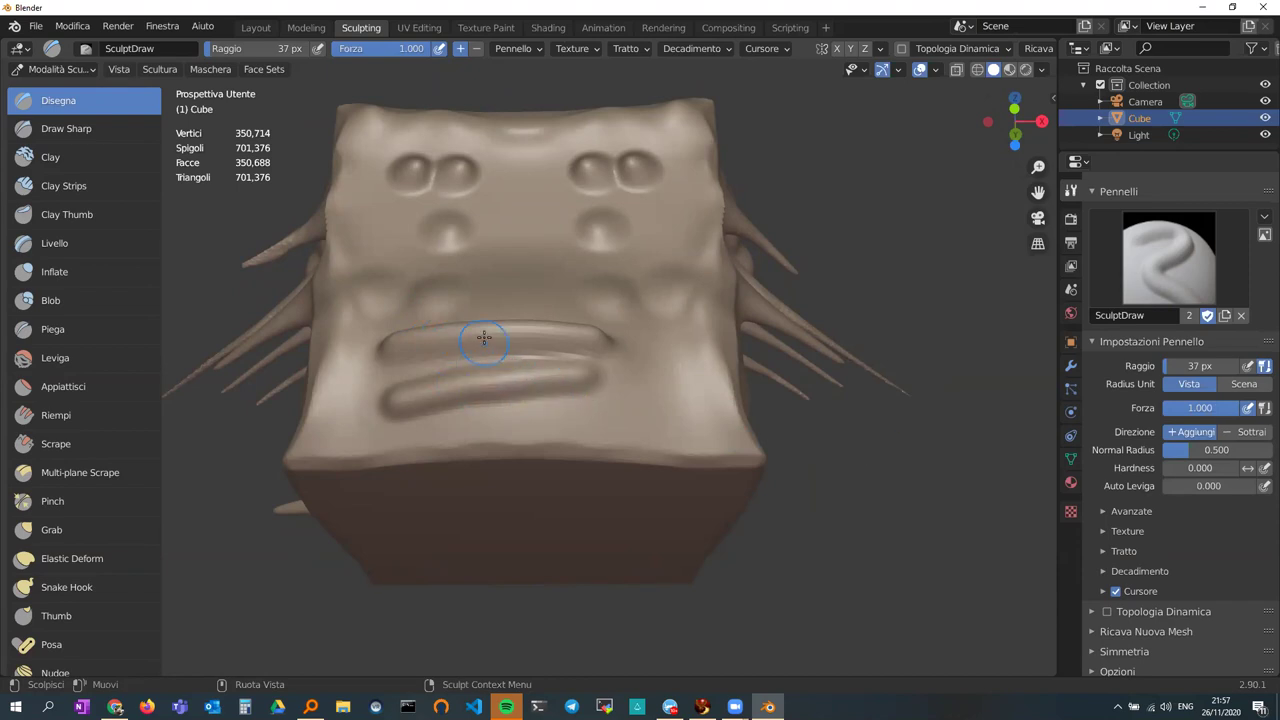
mouse_move(465, 336)
left_mouse_down()
mouse_move(468, 372)
mouse_move(548, 365)
left_mouse_up()
mouse_move(412, 375)
left_mouse_down()
mouse_move(396, 352)
mouse_move(415, 338)
mouse_move(392, 385)
mouse_move(432, 378)
left_mouse_up()
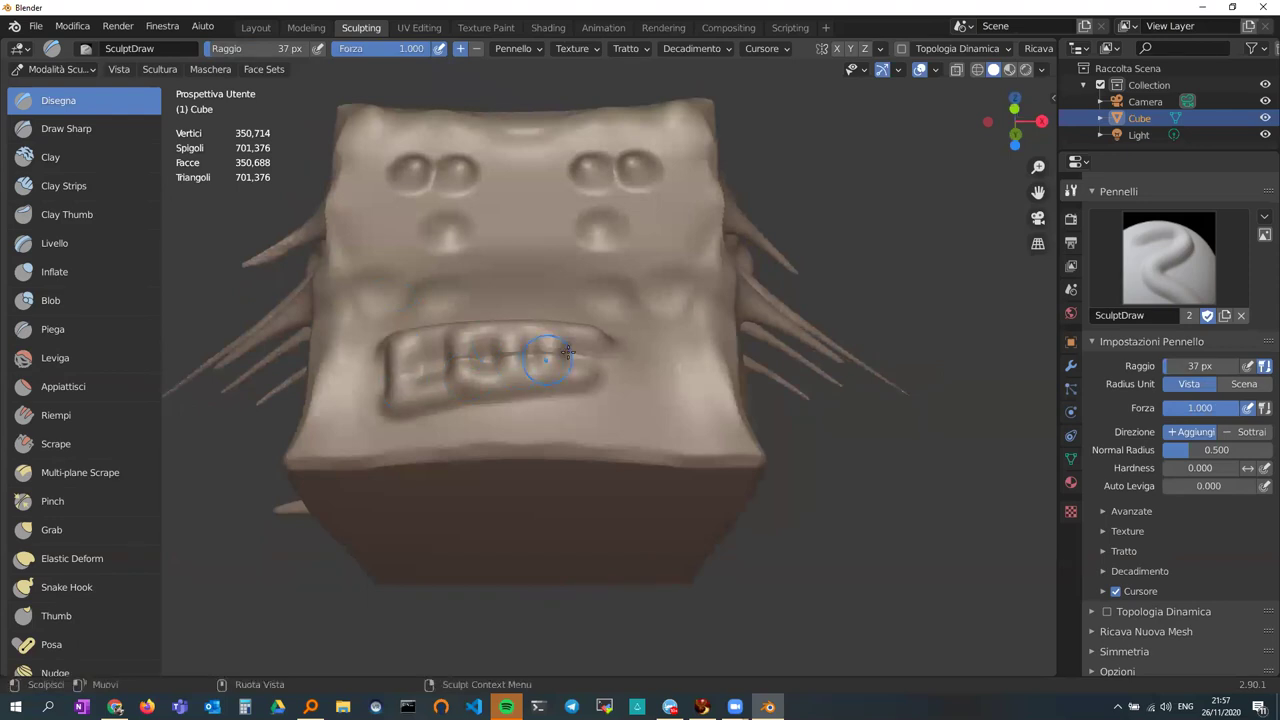
mouse_move(485, 358)
middle_mouse_down()
mouse_move(580, 371)
mouse_move(404, 377)
mouse_move(274, 465)
middle_mouse_up()
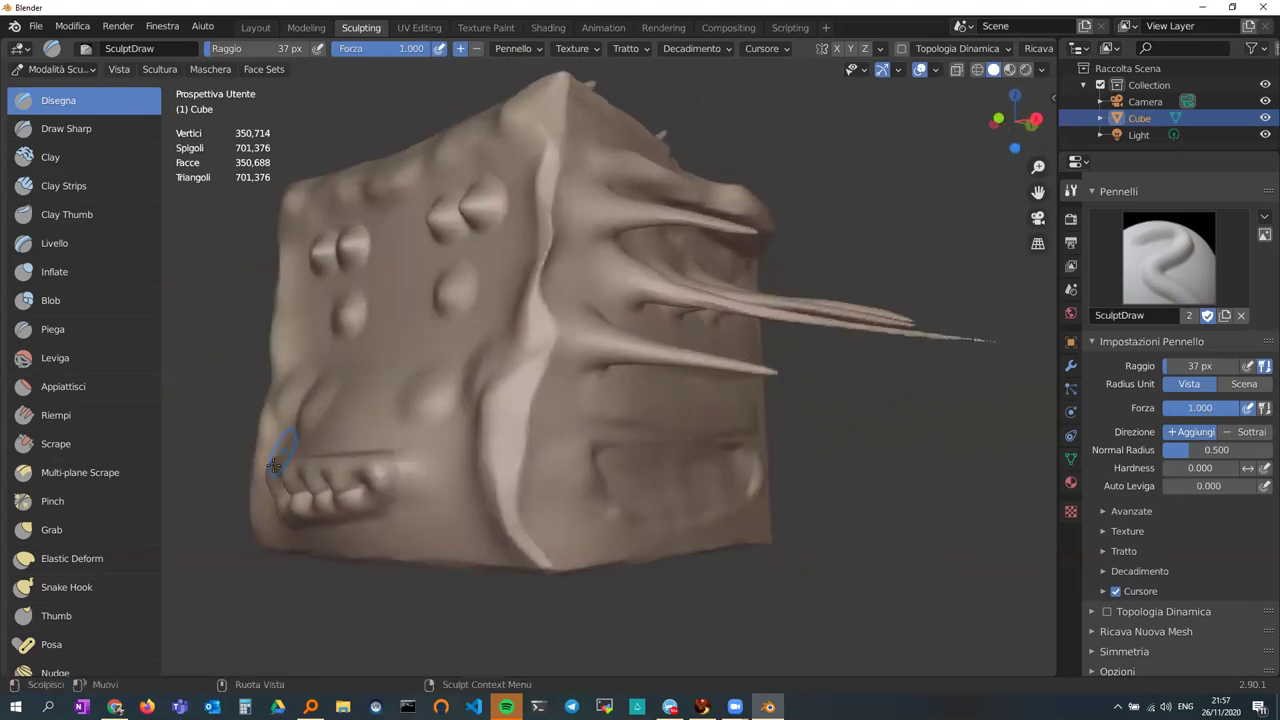
mouse_move(478, 330)
middle_mouse_down()
mouse_move(380, 334)
mouse_move(491, 334)
middle_mouse_up()
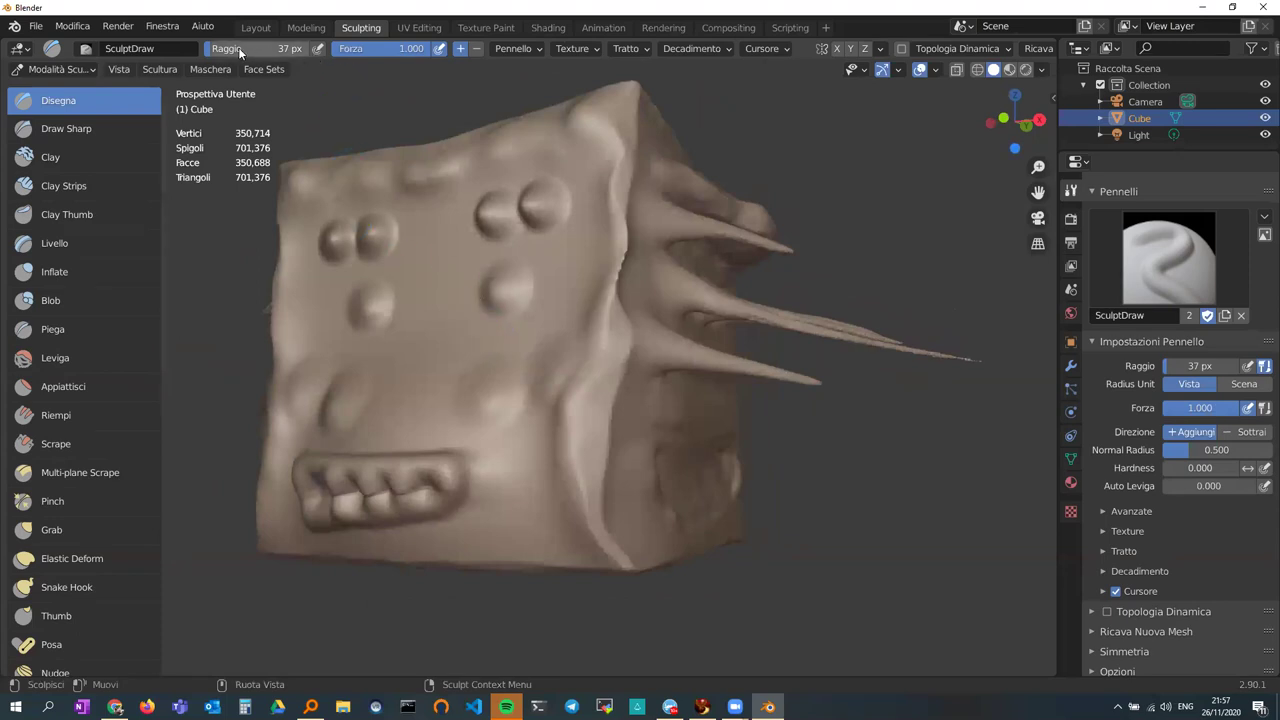
- Set the brush radius to 19 px and sculpt a thin ridge across the top face
middle_click_drag(570, 420, 493, 412)
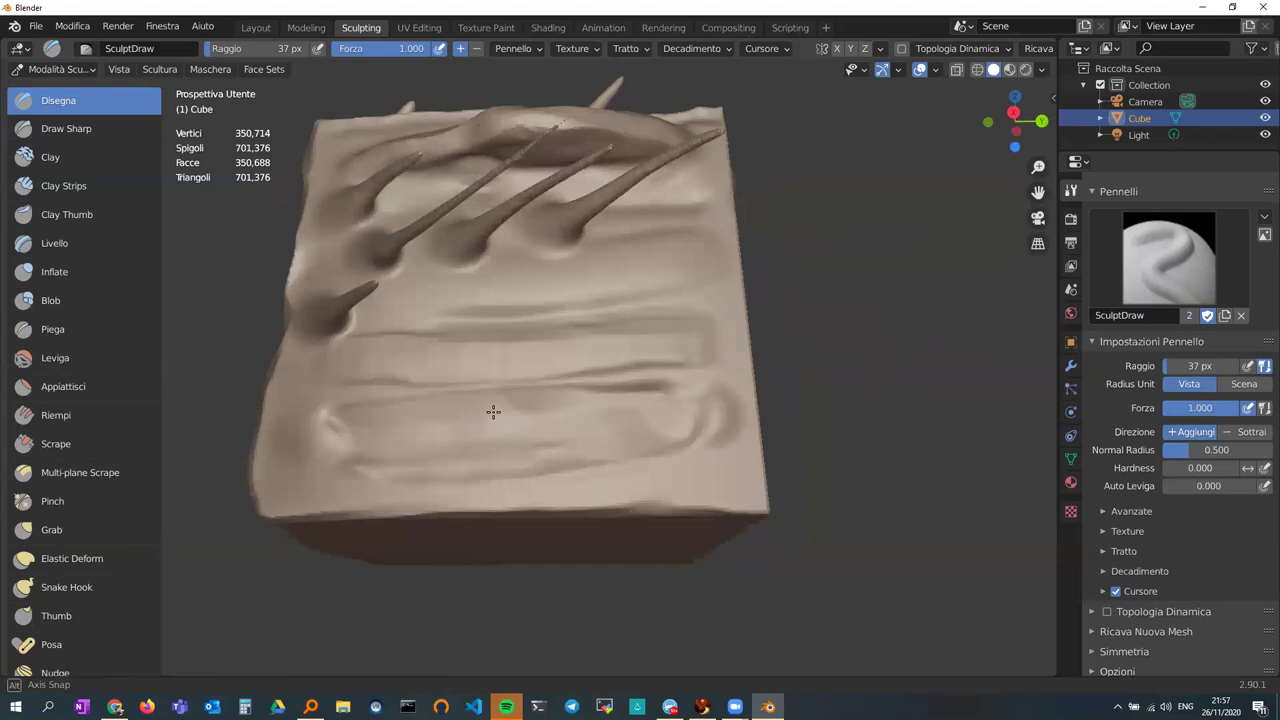
mouse_move(420, 397)
middle_mouse_down()
mouse_move(433, 403)
mouse_move(440, 300)
middle_mouse_up()
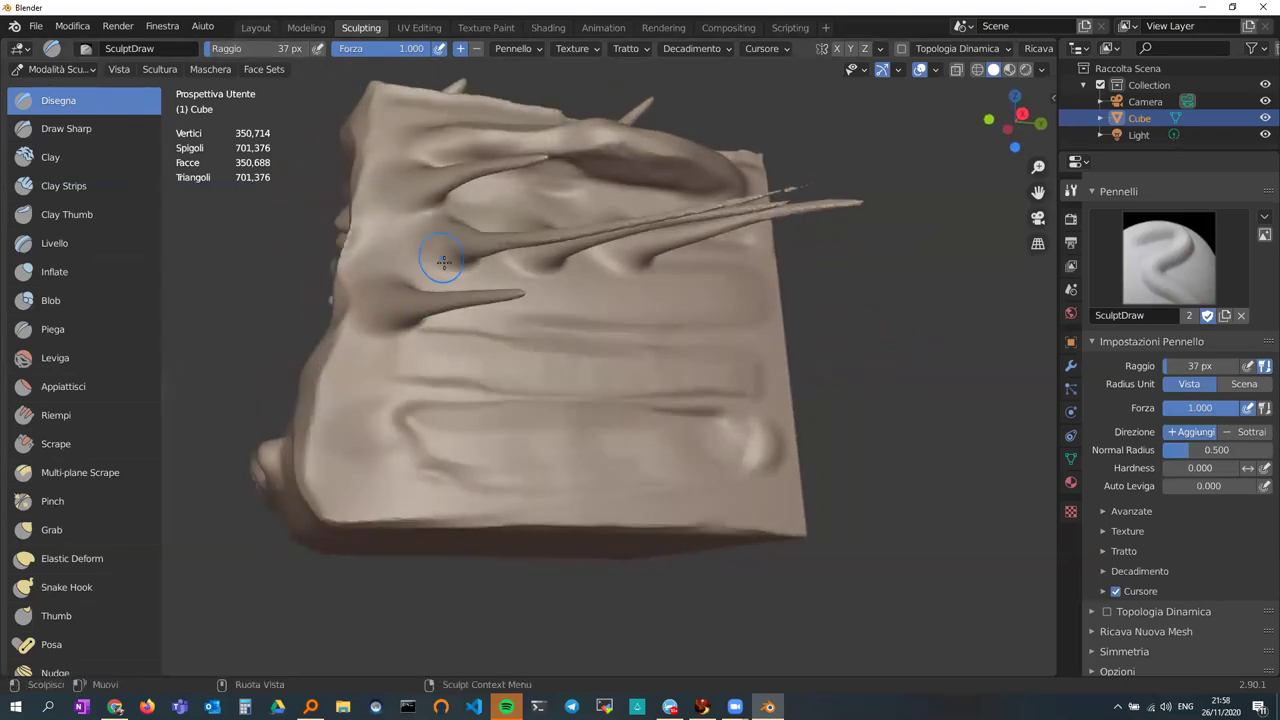
key("f")
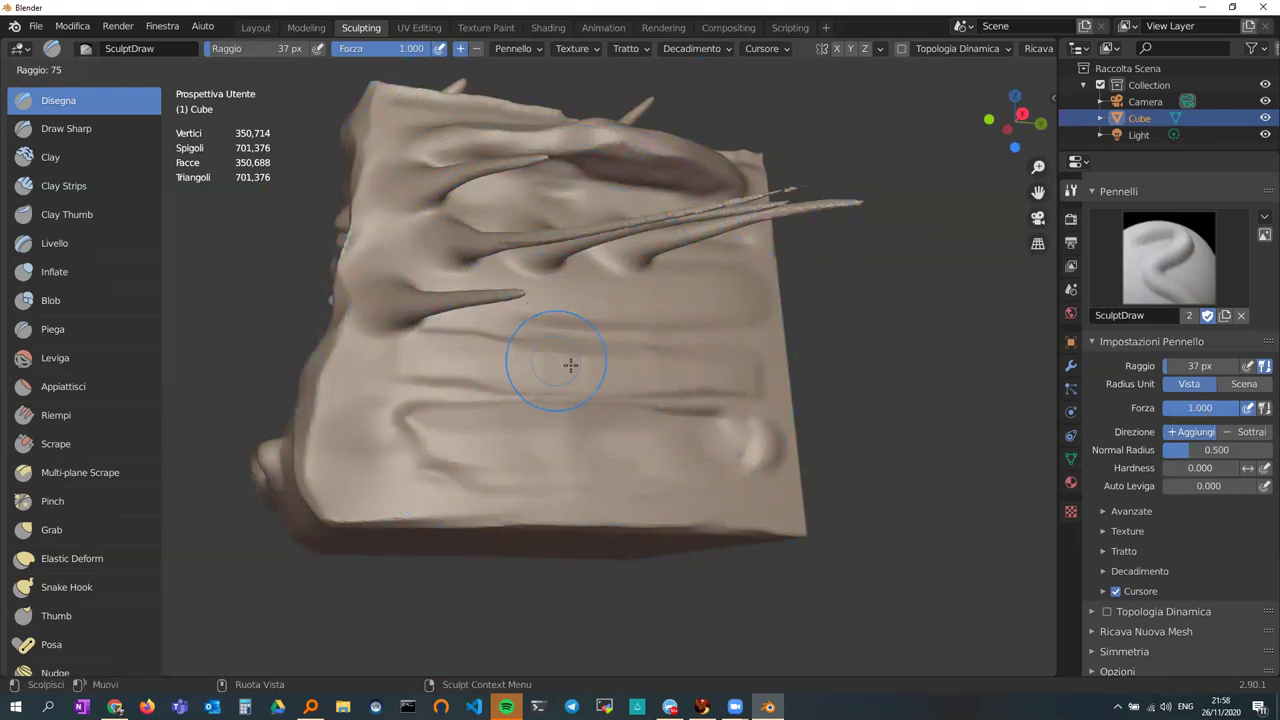
left_click(544, 370)
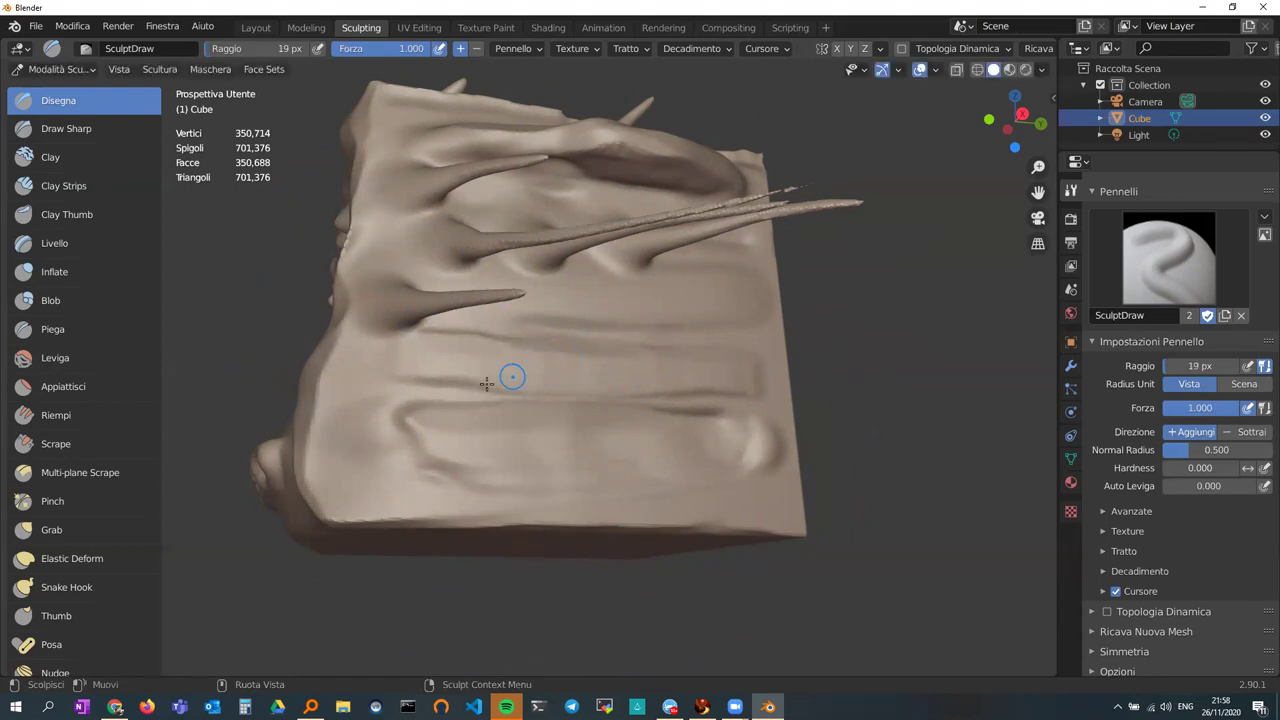
left_click_drag(368, 448, 665, 445)
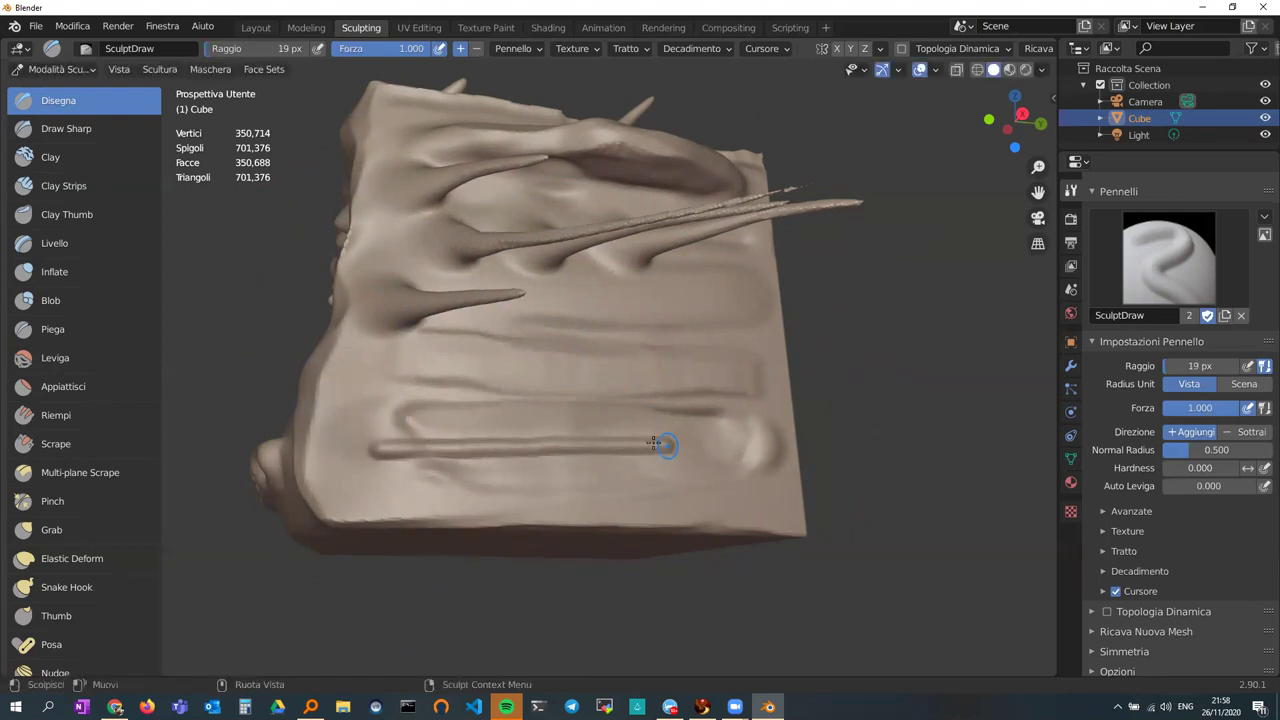
- Set the brush radius to 500 px and bulge the whole top face with a broad stroke
key("f")
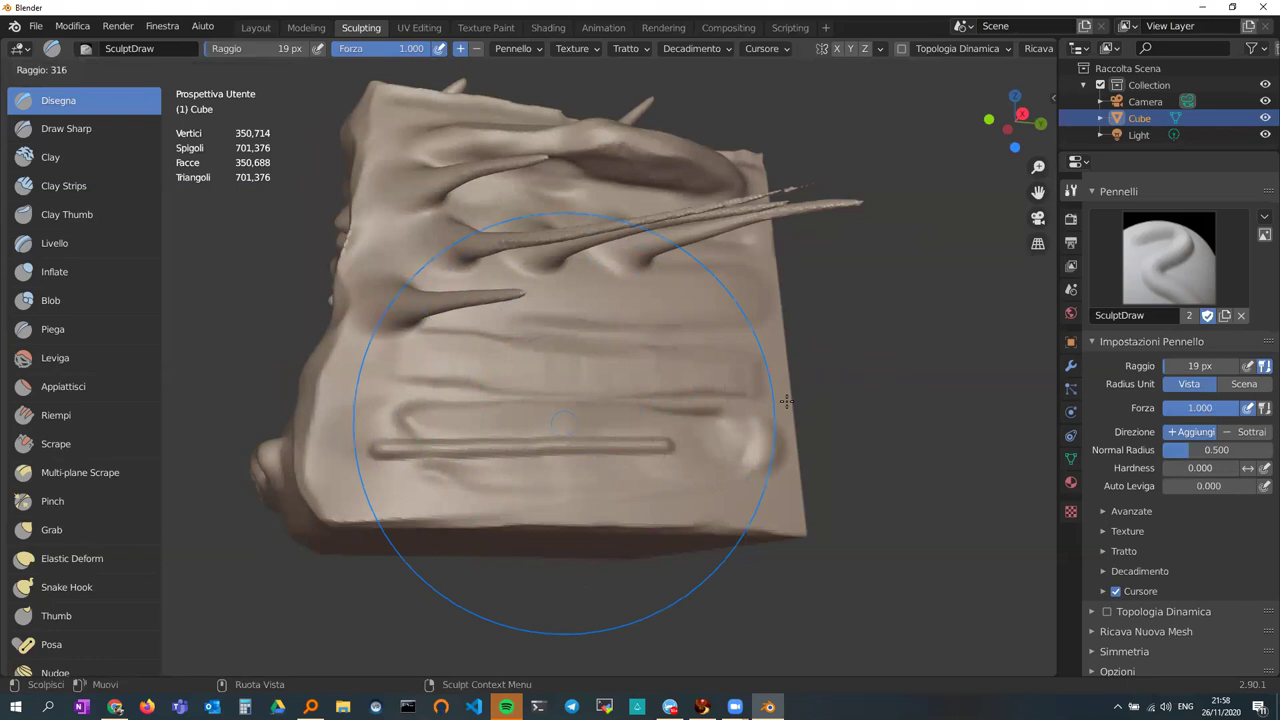
left_click(957, 371)
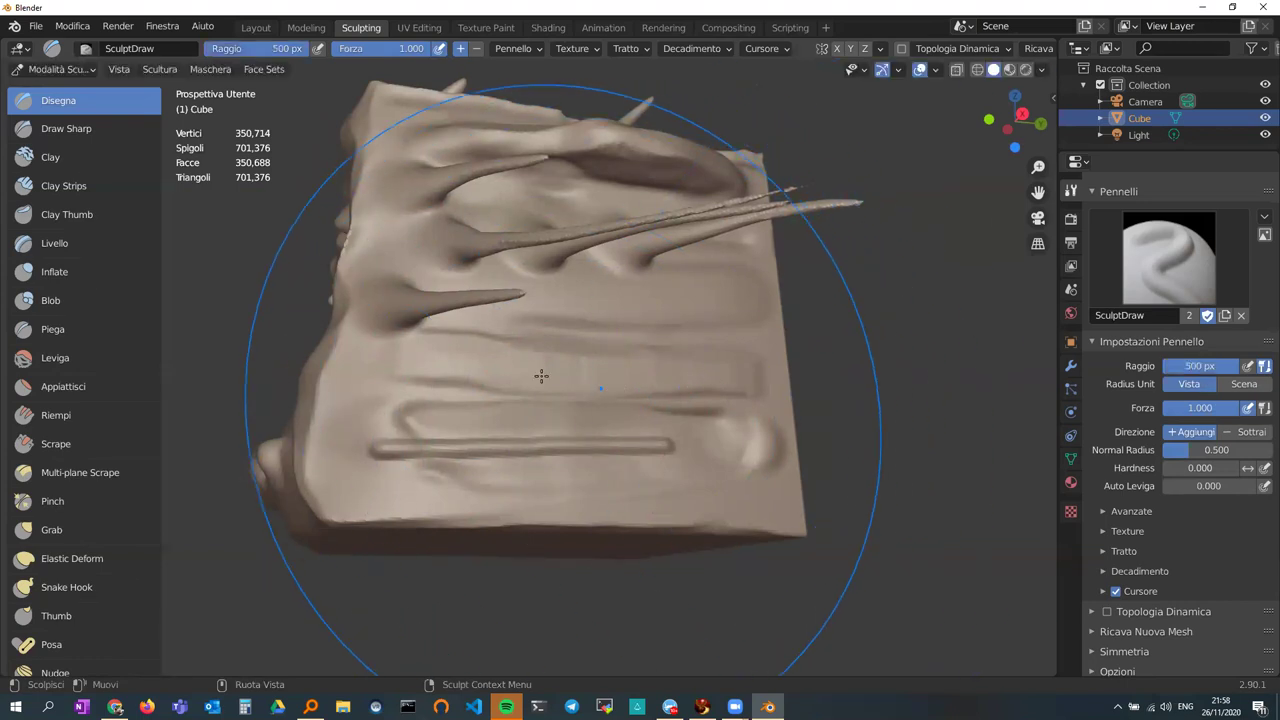
left_click_drag(391, 423, 449, 416)
middle_click_drag(597, 410, 743, 423)
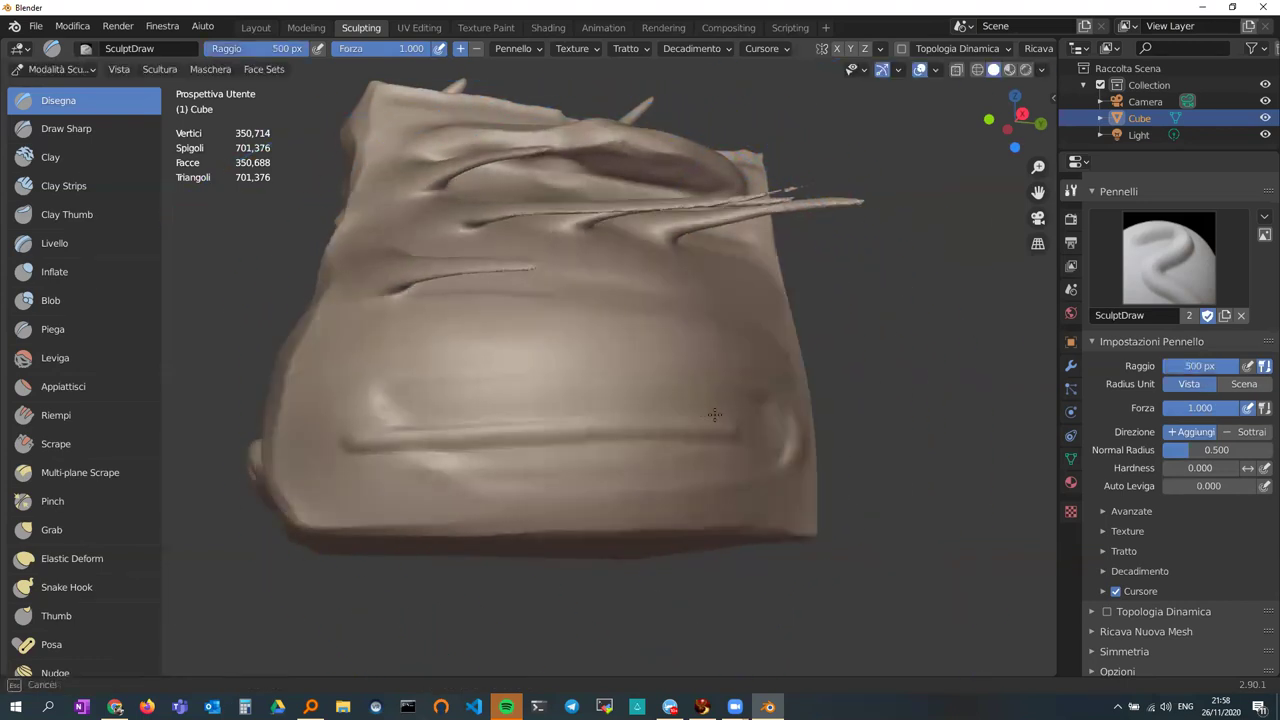
mouse_move(600, 403)
middle_mouse_down()
mouse_move(714, 410)
mouse_move(522, 454)
mouse_move(463, 420)
mouse_move(586, 394)
mouse_move(691, 397)
mouse_move(497, 443)
mouse_move(330, 410)
mouse_move(349, 394)
mouse_move(529, 414)
middle_mouse_up()
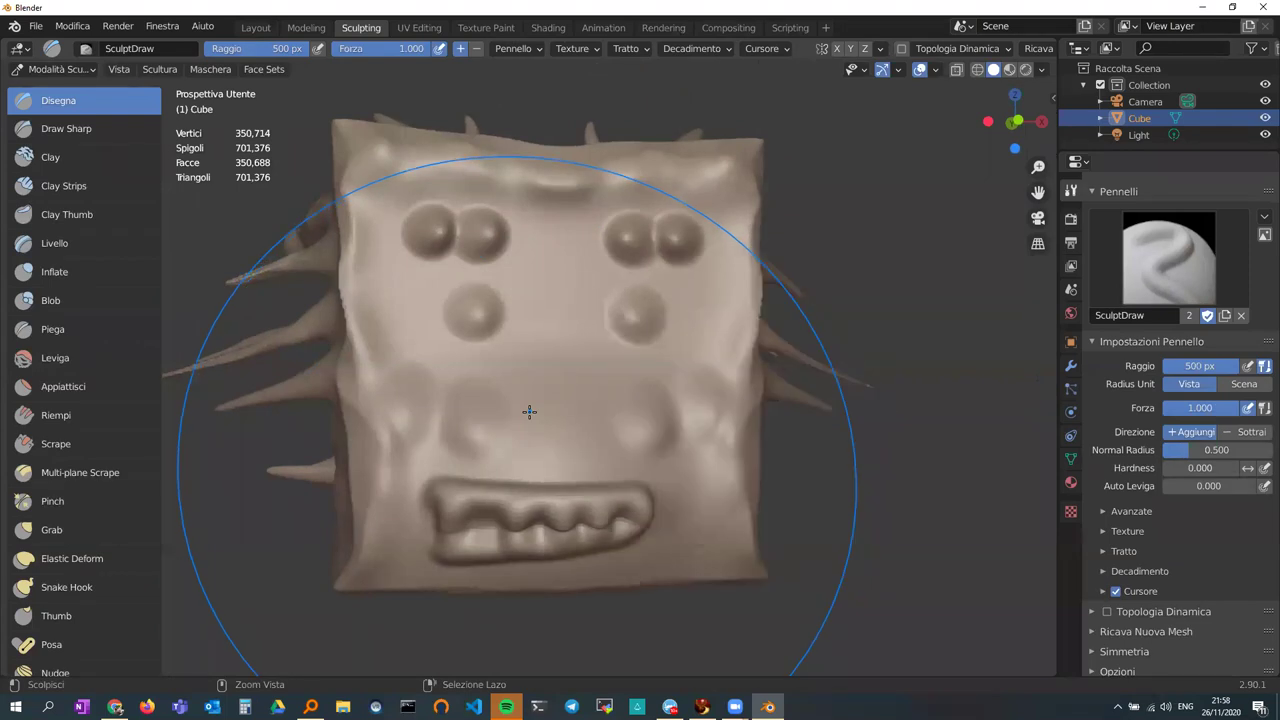
key("ctrl")
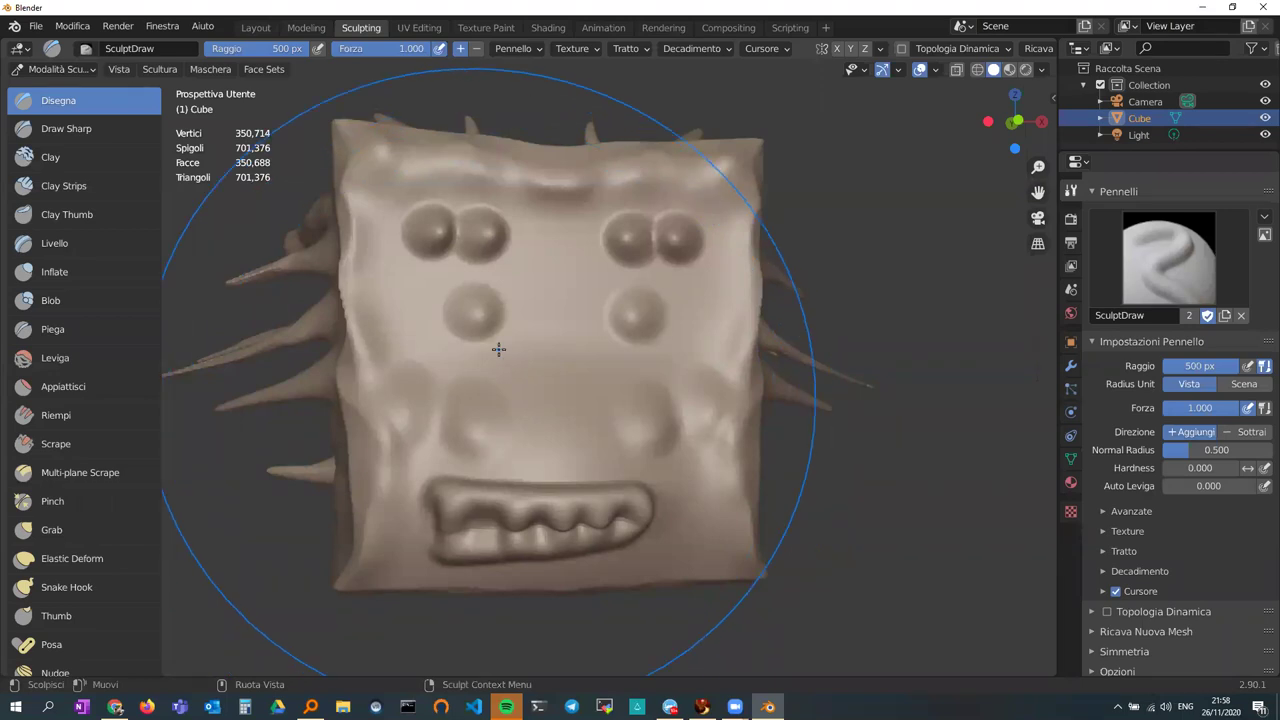
middle_click_drag(498, 349, 538, 416)
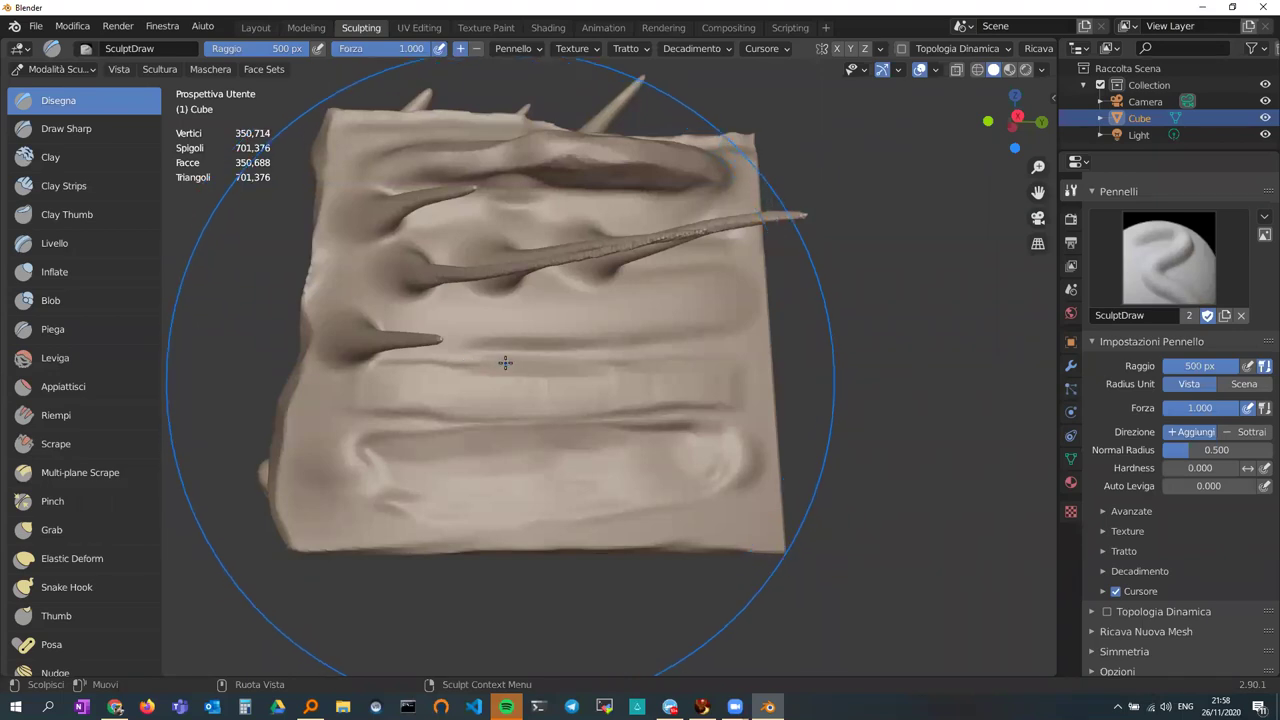
- Set the brush radius to 221 px and the texture angle to 23.14
key("f")
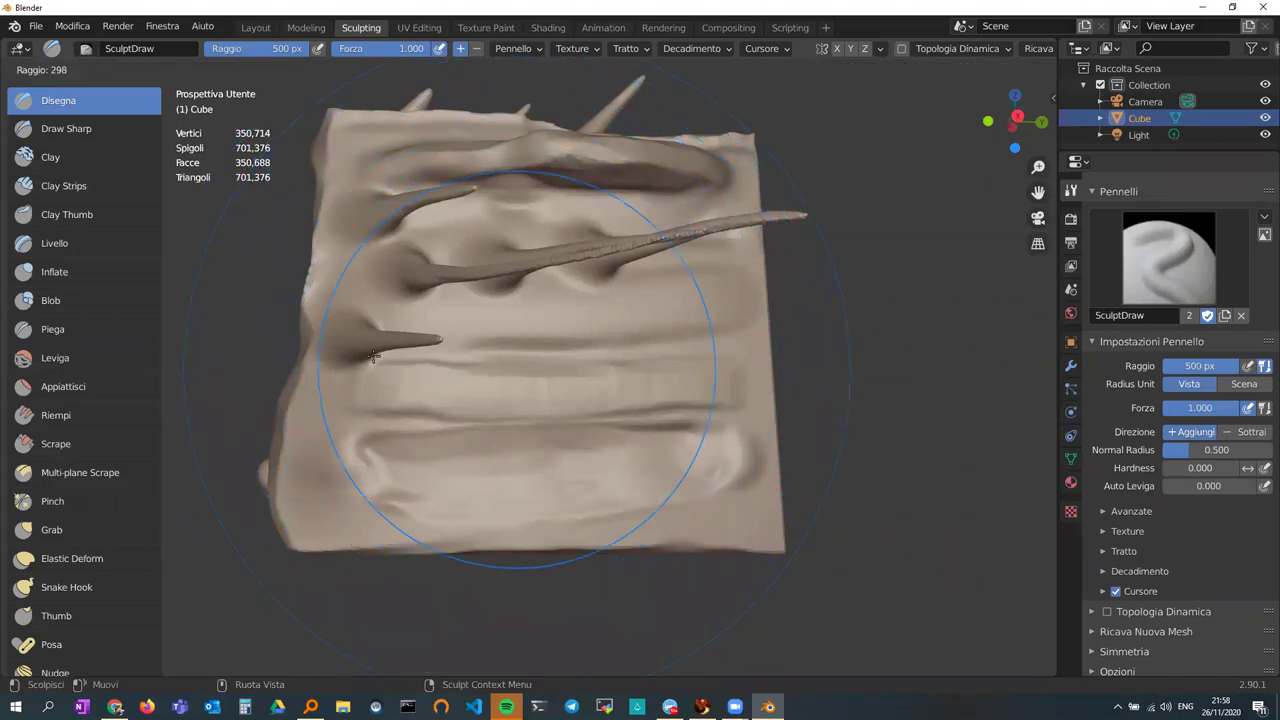
left_click(298, 352)
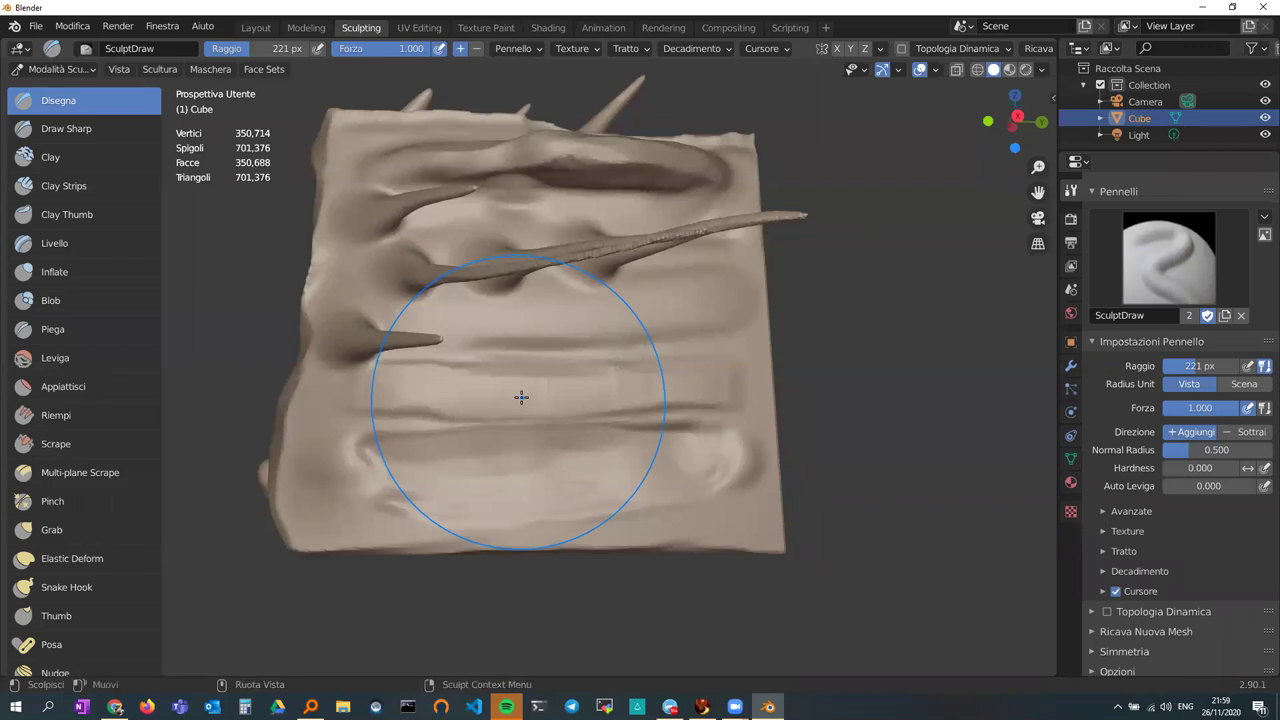
key("ctrl")
key("ctrl+f")
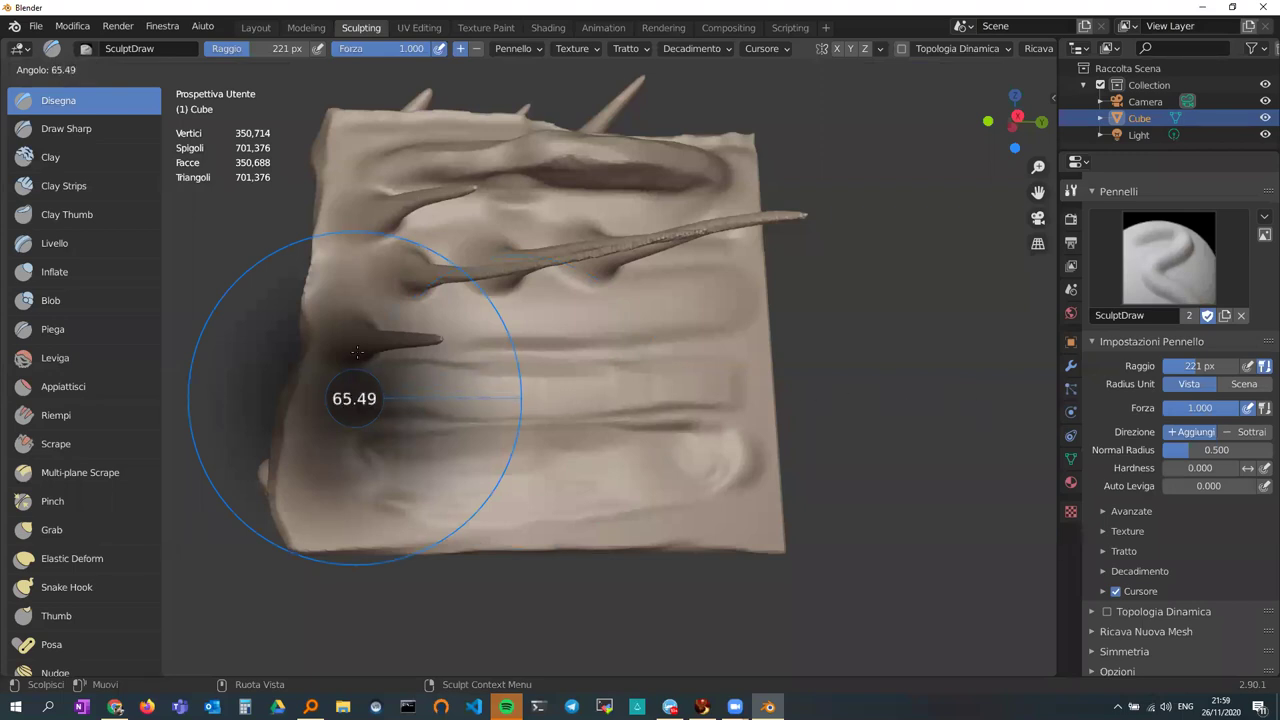
left_click(432, 365)
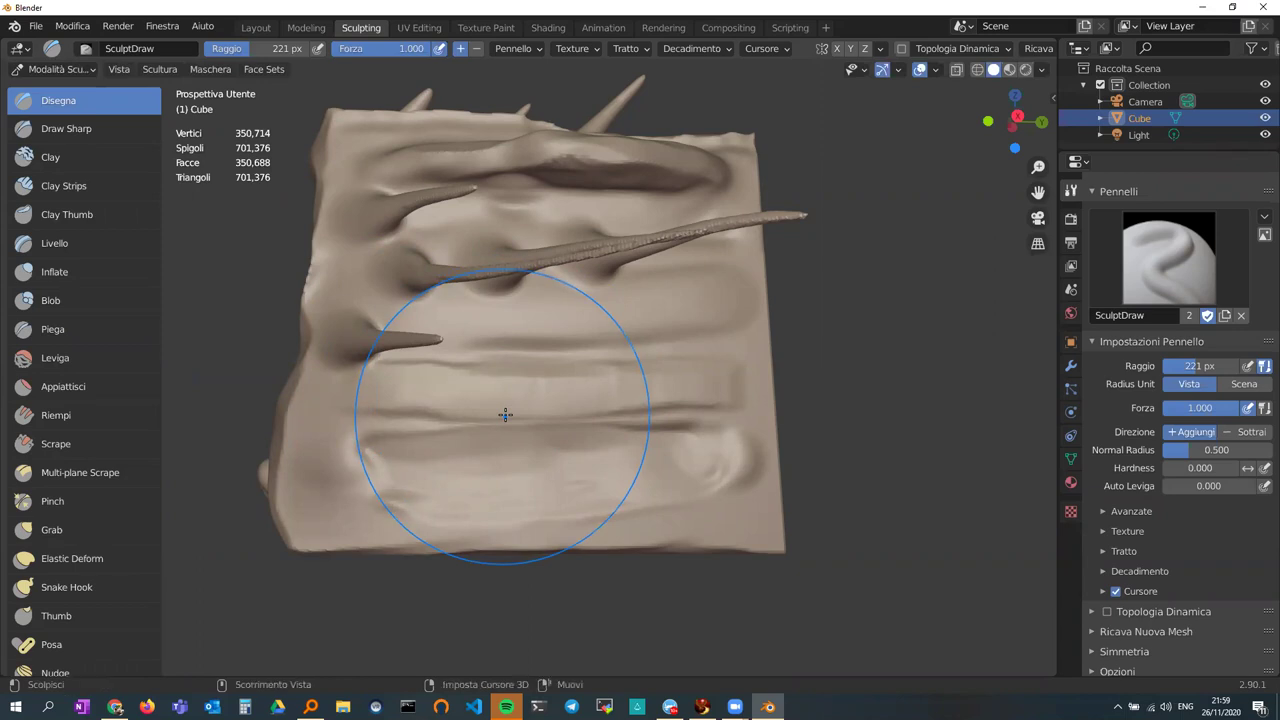
- Test a stroke, undo it, and lower the brush strength to 0.195
key("shift+f")
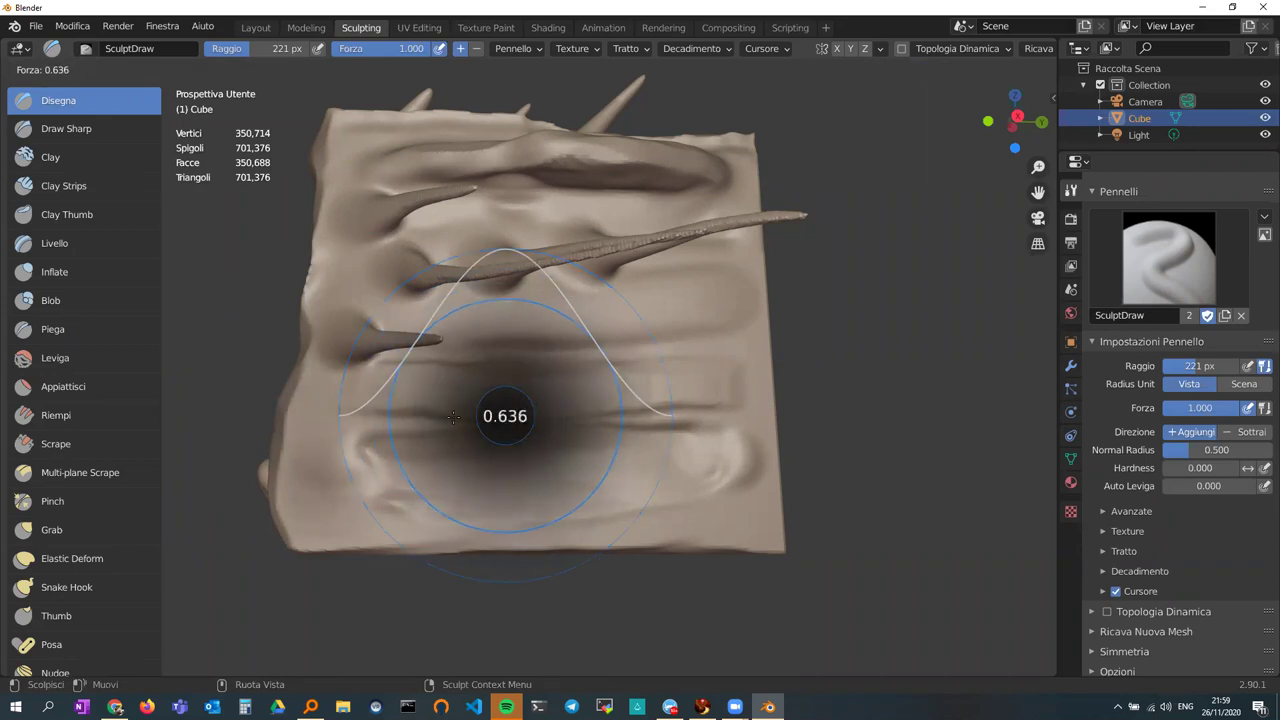
left_click(504, 430)
left_click_drag(395, 460, 604, 463)
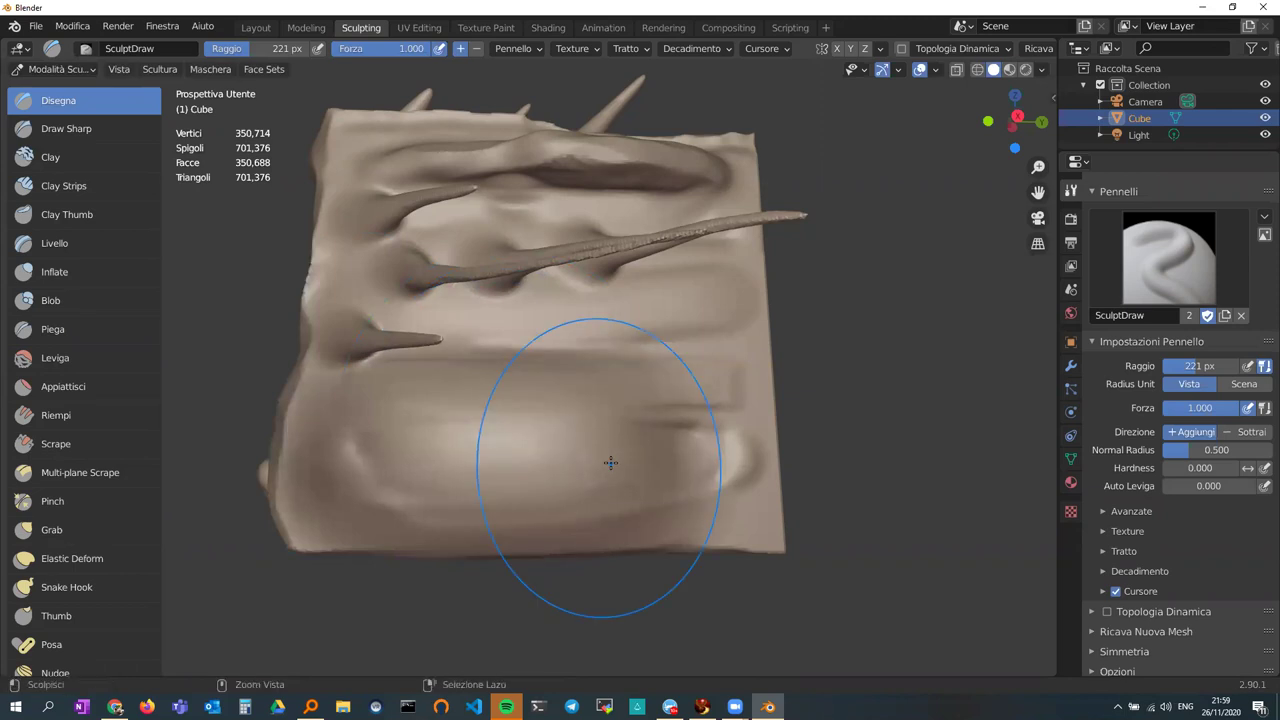
key("ctrl+z")
key("shift")
key("shift+f")
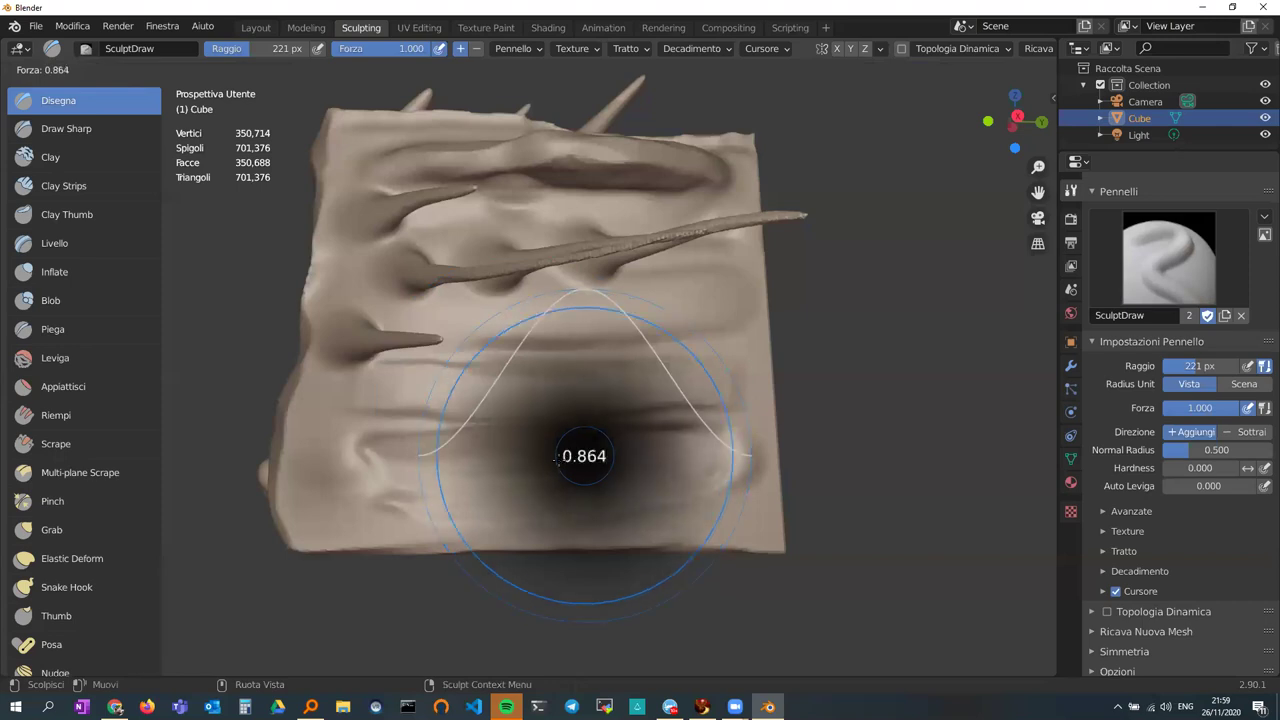
left_click(478, 480)
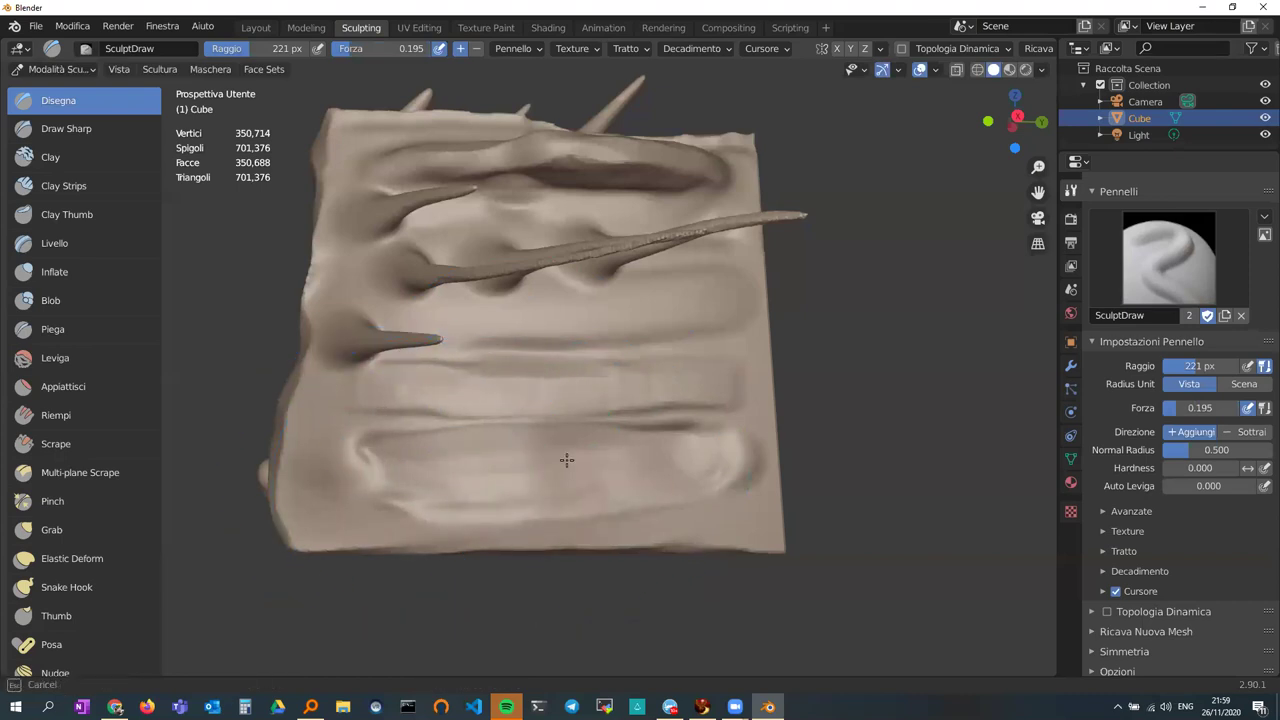
- Smooth away the cube's old toothy mouth and lower-face bumps, leaving the two eye bumps
middle_click_drag(503, 403, 600, 427)
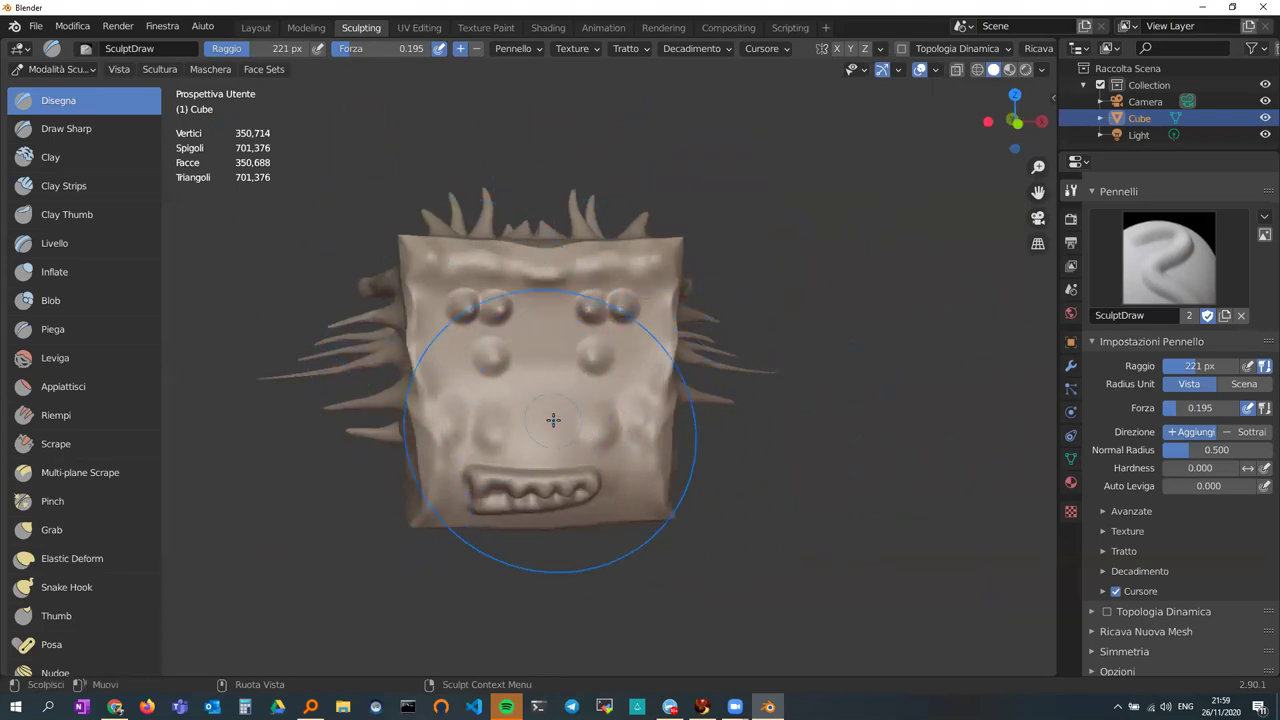
mouse_move(531, 366)
middle_mouse_down()
mouse_move(657, 397)
mouse_move(500, 392)
middle_mouse_up()
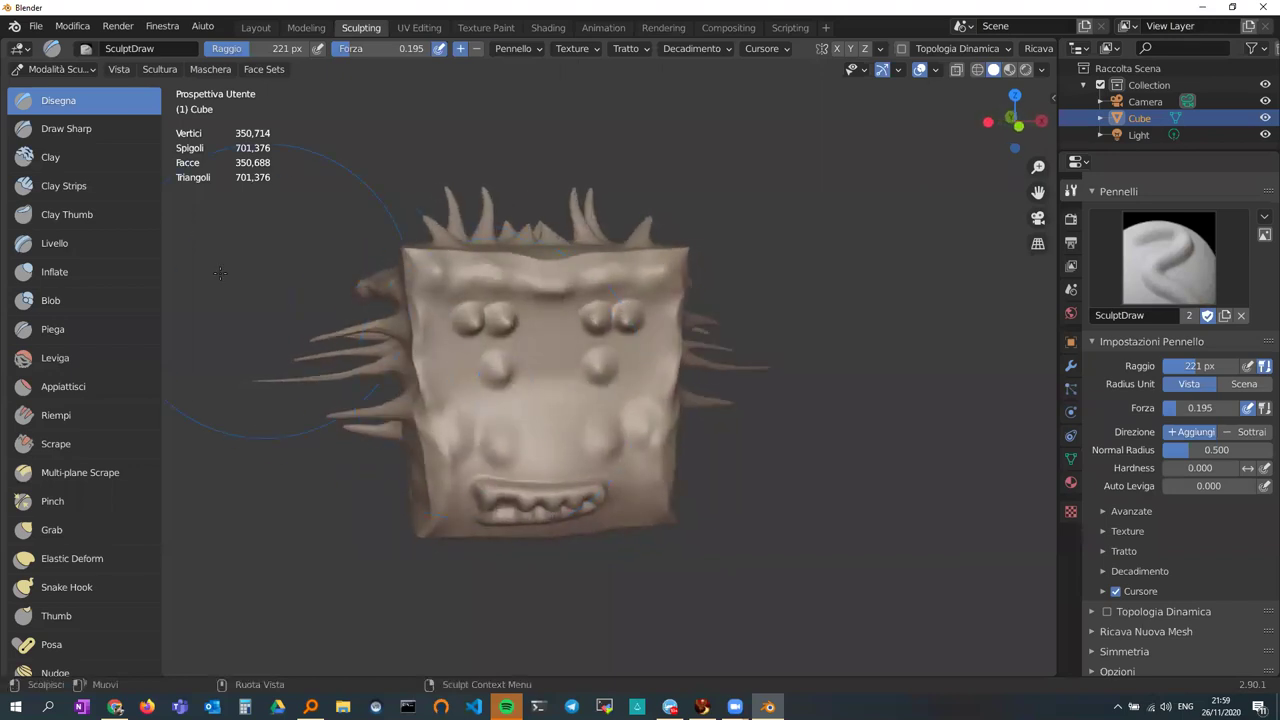
mouse_move(606, 409)
middle_mouse_down()
mouse_move(795, 416)
mouse_move(600, 400)
middle_mouse_up()
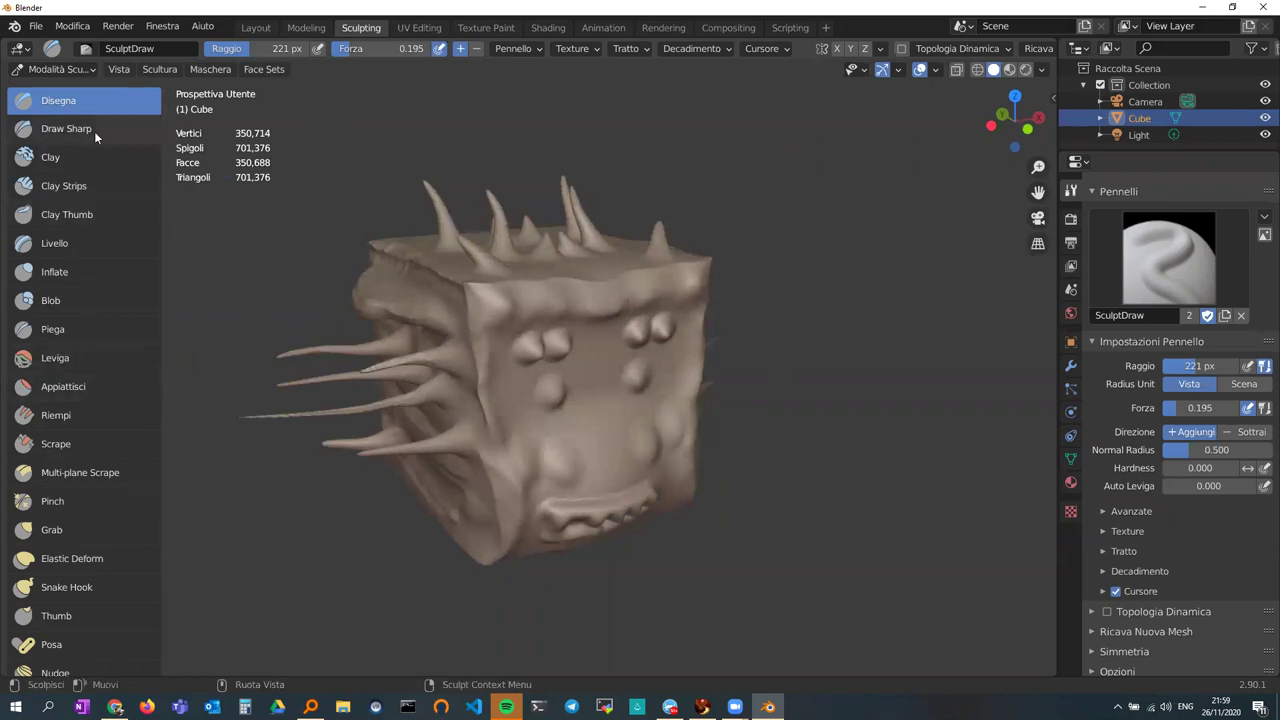
mouse_move(594, 446)
middle_mouse_down()
mouse_move(465, 366)
mouse_move(462, 400)
middle_mouse_up()
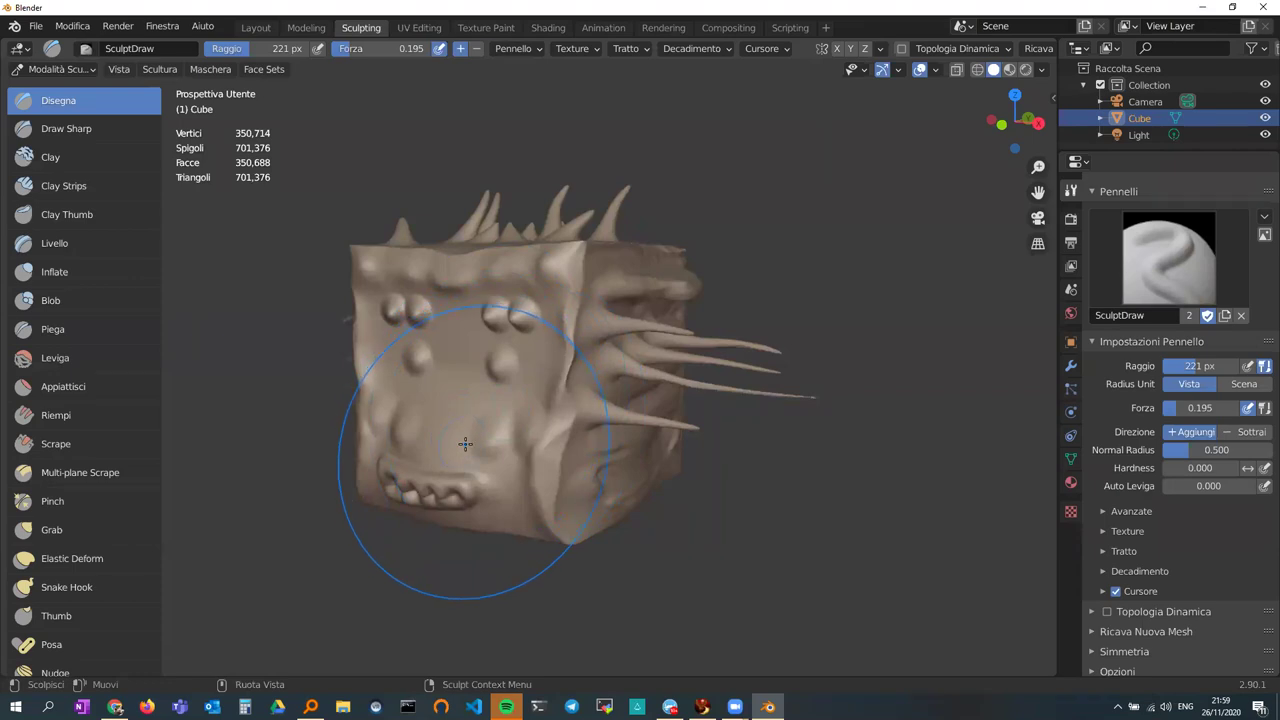
middle_click_drag(474, 440, 465, 440)
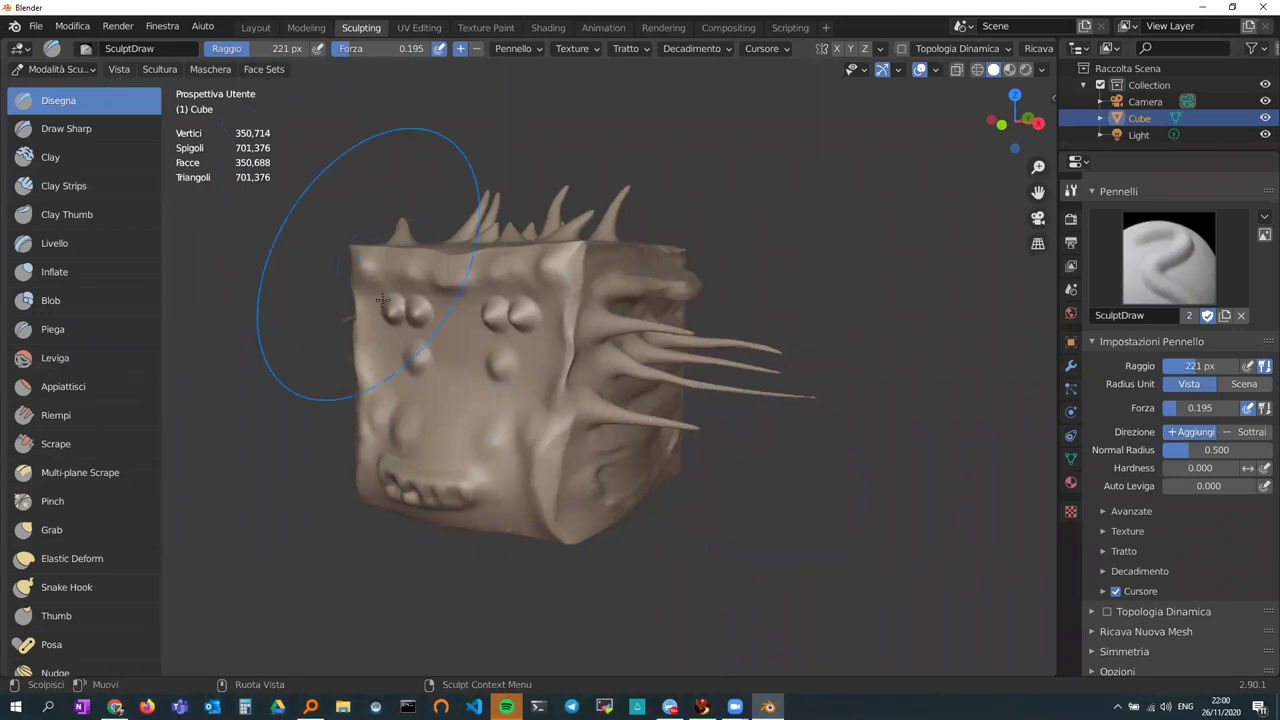
mouse_move(472, 440)
middle_mouse_down()
mouse_move(384, 434)
mouse_move(428, 424)
mouse_move(418, 432)
middle_mouse_up()
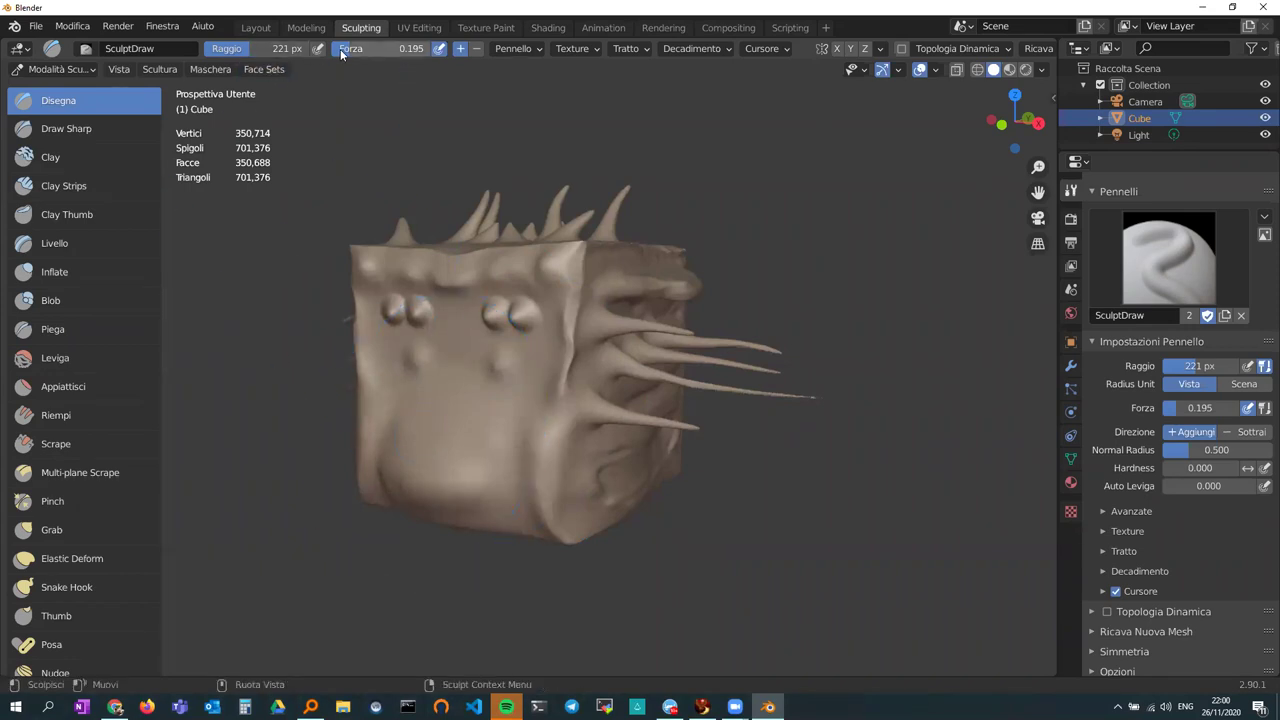
- Raise the brush strength to 0.626 and smooth the face below the eyes clean
left_click_drag(352, 48, 420, 48)
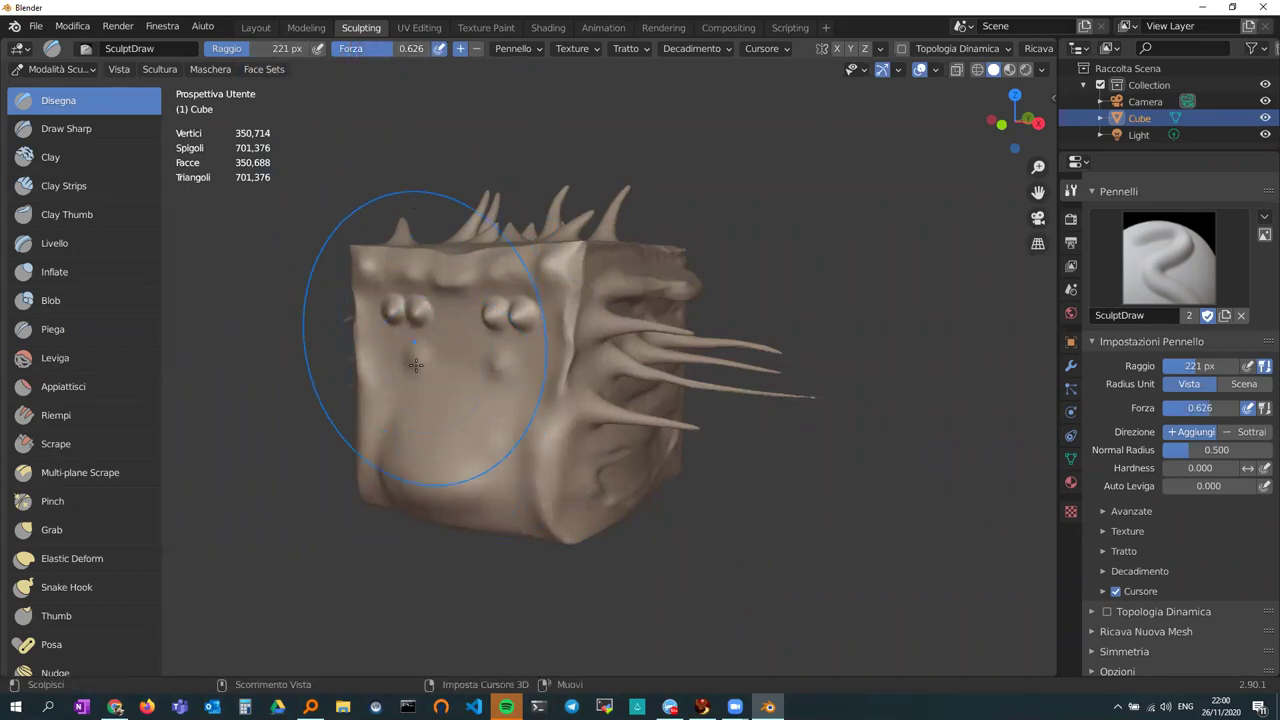
middle_click_drag(401, 410, 426, 414)
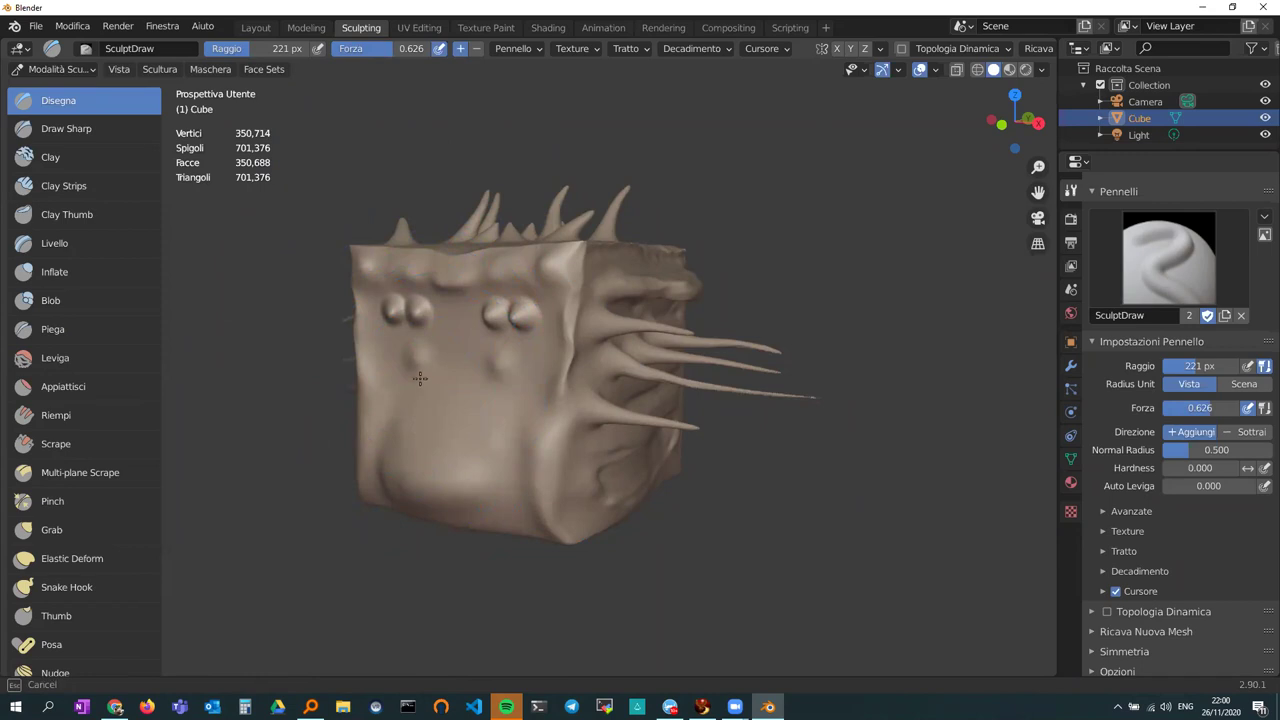
middle_click_drag(438, 359, 393, 356)
mouse_move(476, 373)
middle_mouse_down()
mouse_move(513, 376)
mouse_move(408, 394)
middle_mouse_up()
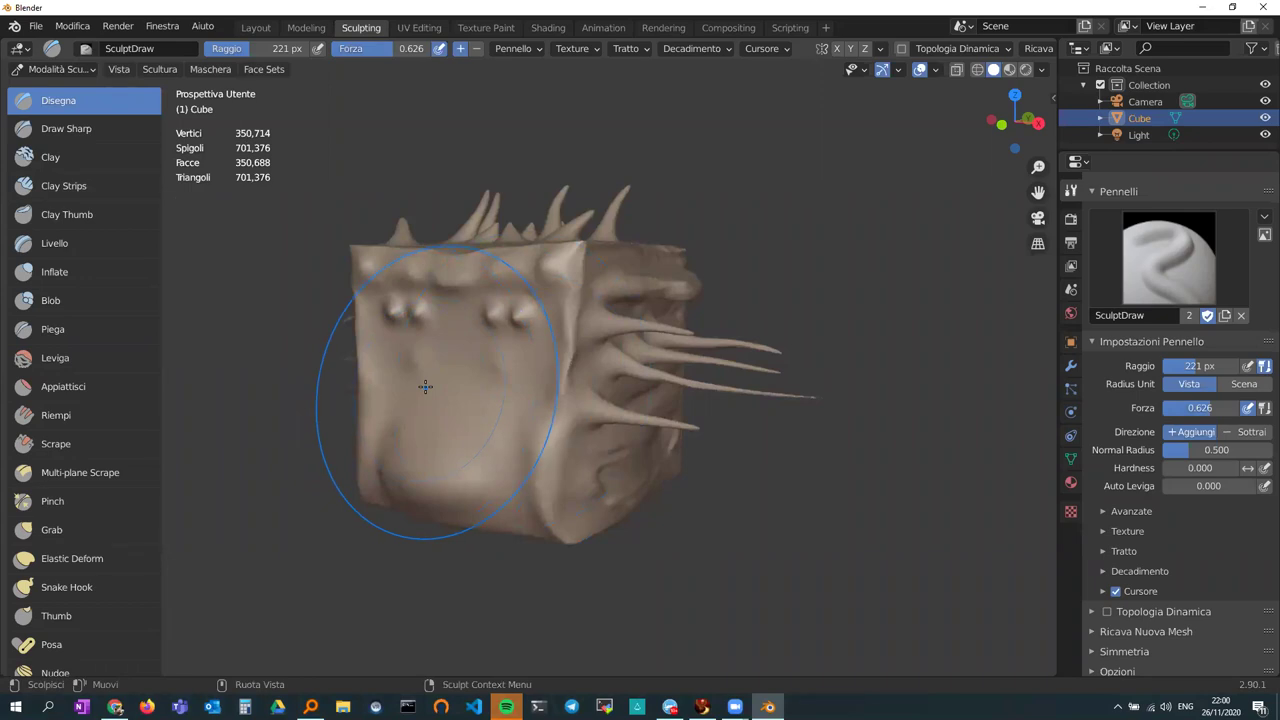
- Set the brush radius to 48 px and sculpt the first new mouth ridges
mouse_move(425, 386)
middle_mouse_down()
mouse_move(558, 358)
mouse_move(471, 377)
middle_mouse_up()
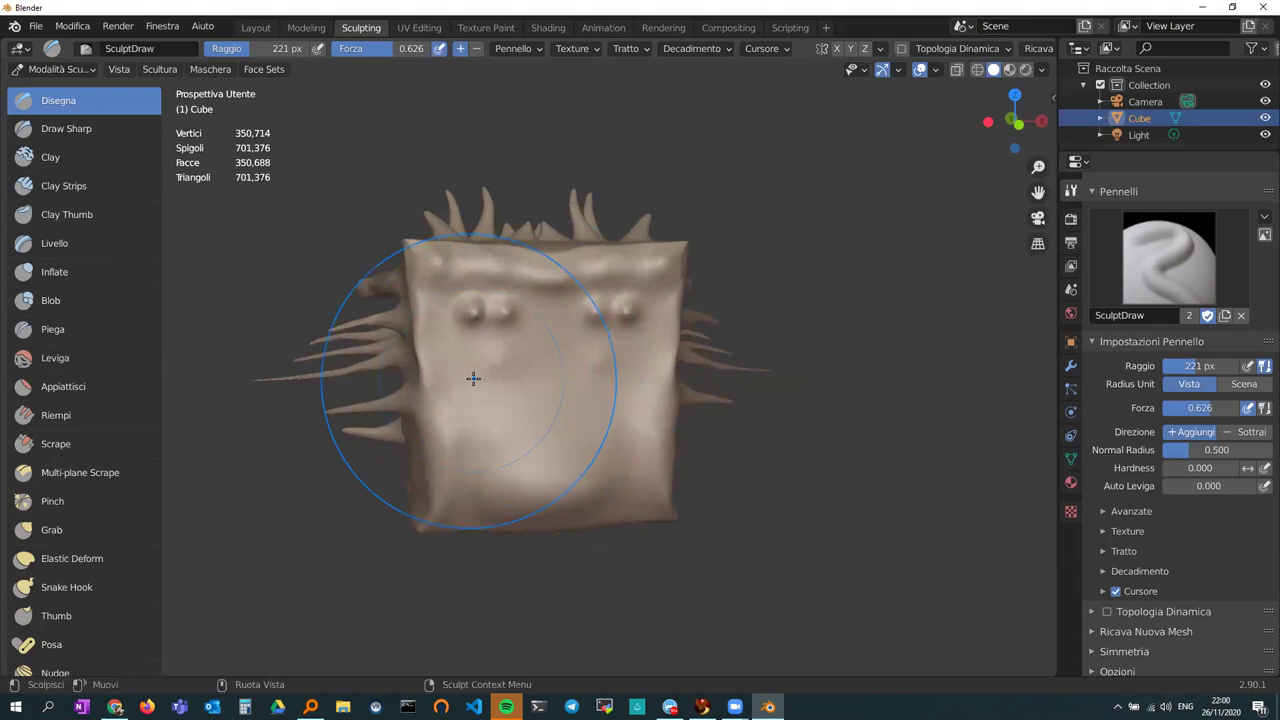
key("f")
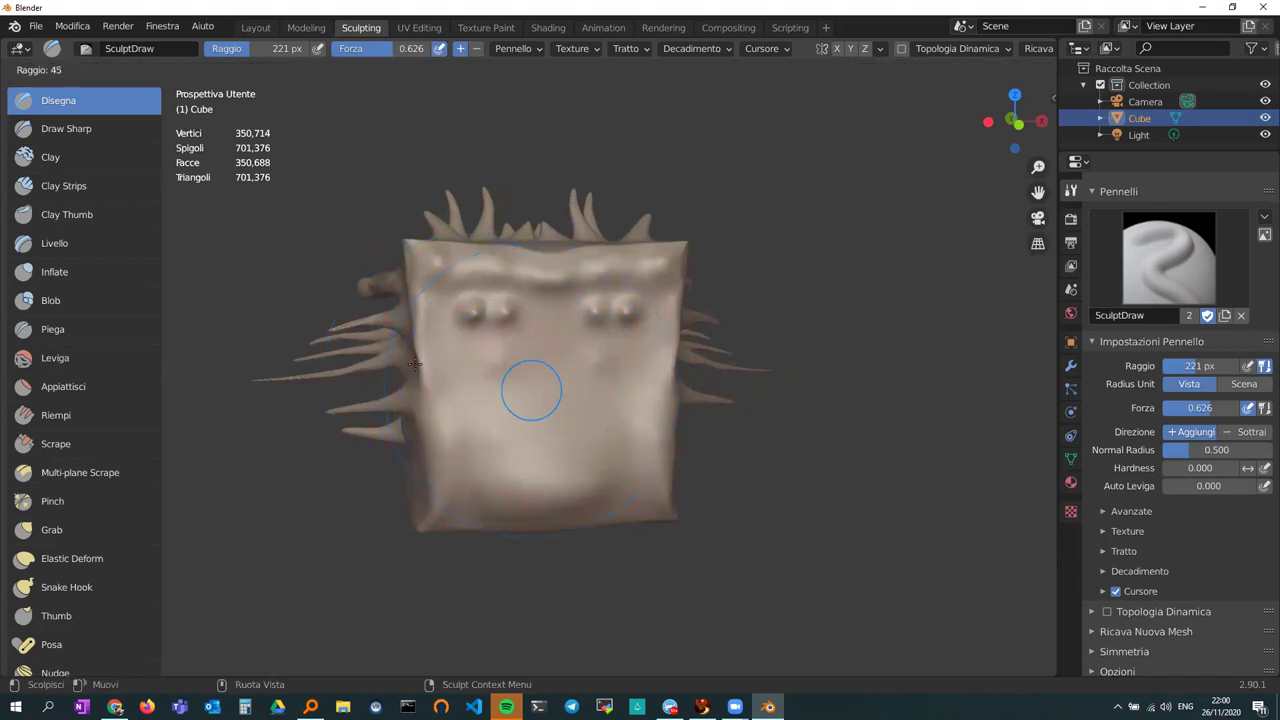
left_click(470, 385)
mouse_move(470, 385)
left_mouse_down()
mouse_move(598, 392)
mouse_move(528, 414)
mouse_move(486, 446)
mouse_move(606, 434)
left_mouse_up()
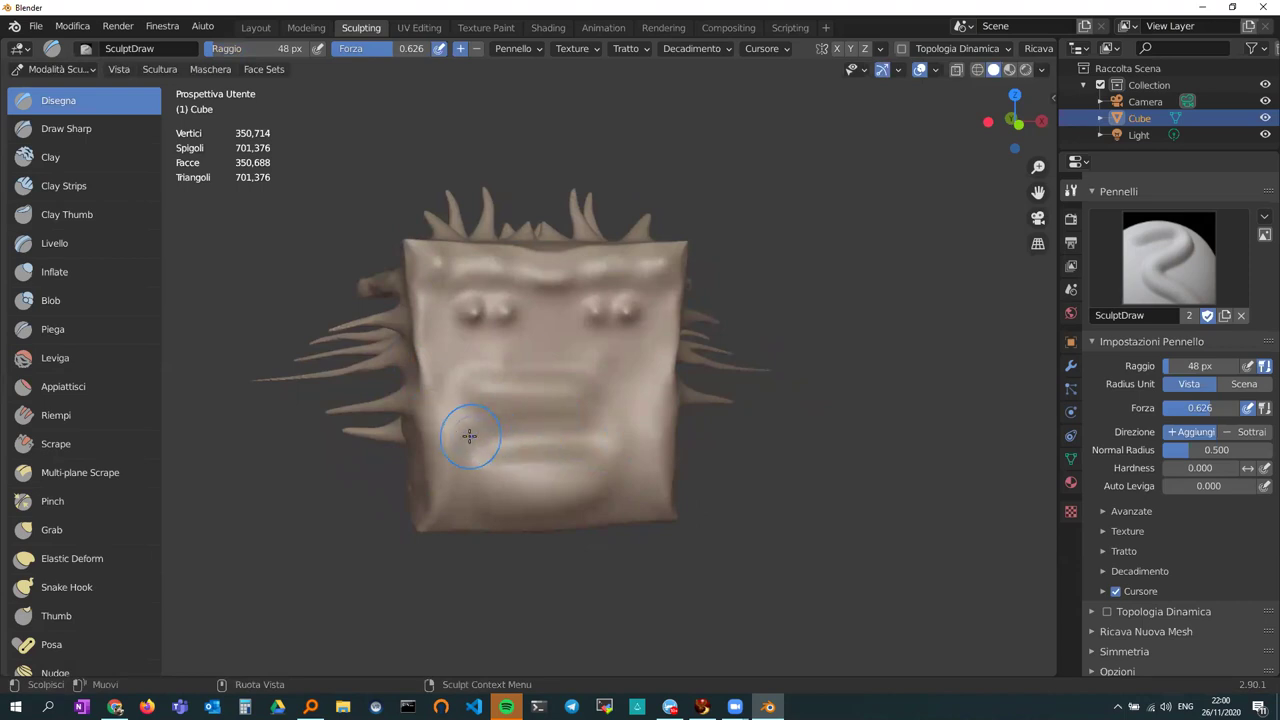
- Carve the mouth into a wide curved grin with full lips, checking it from the sides
mouse_move(449, 421)
left_mouse_down("ctrl")
mouse_move(549, 443)
mouse_move(634, 400)
mouse_move(565, 430)
mouse_move(443, 414)
left_mouse_up("ctrl")
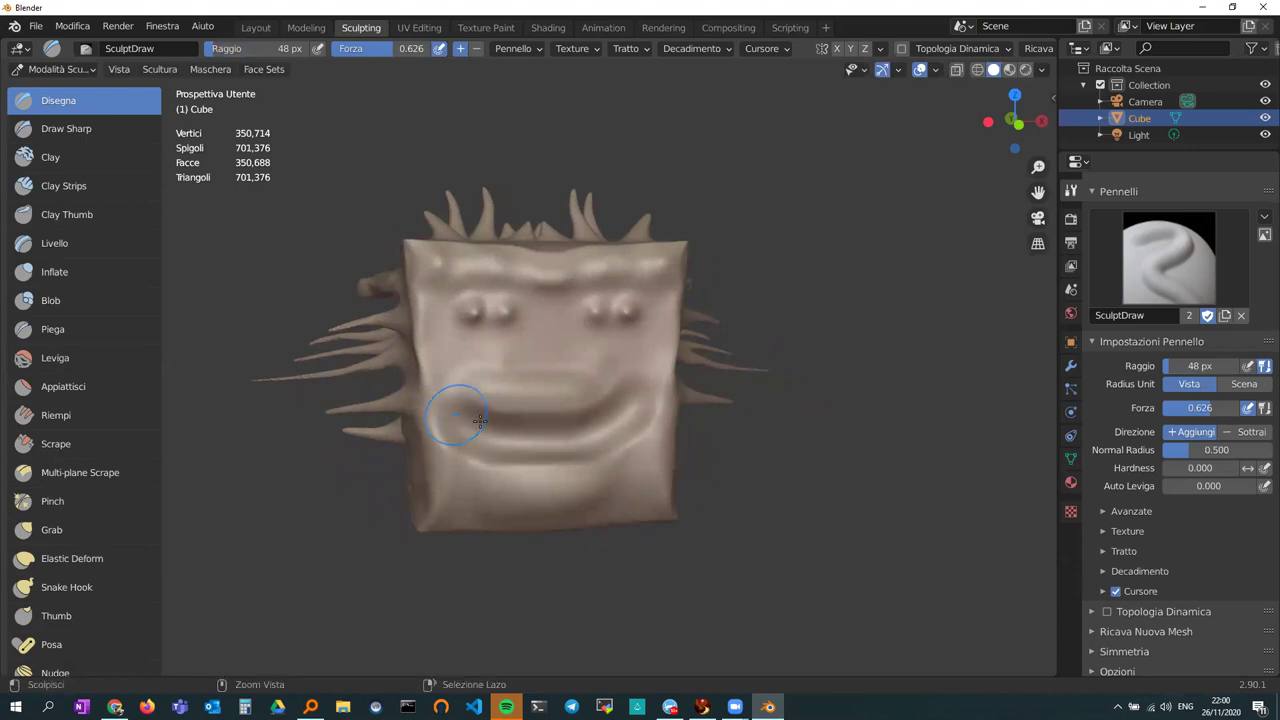
mouse_move(557, 400)
middle_mouse_down()
mouse_move(619, 405)
mouse_move(459, 394)
mouse_move(469, 403)
middle_mouse_up()
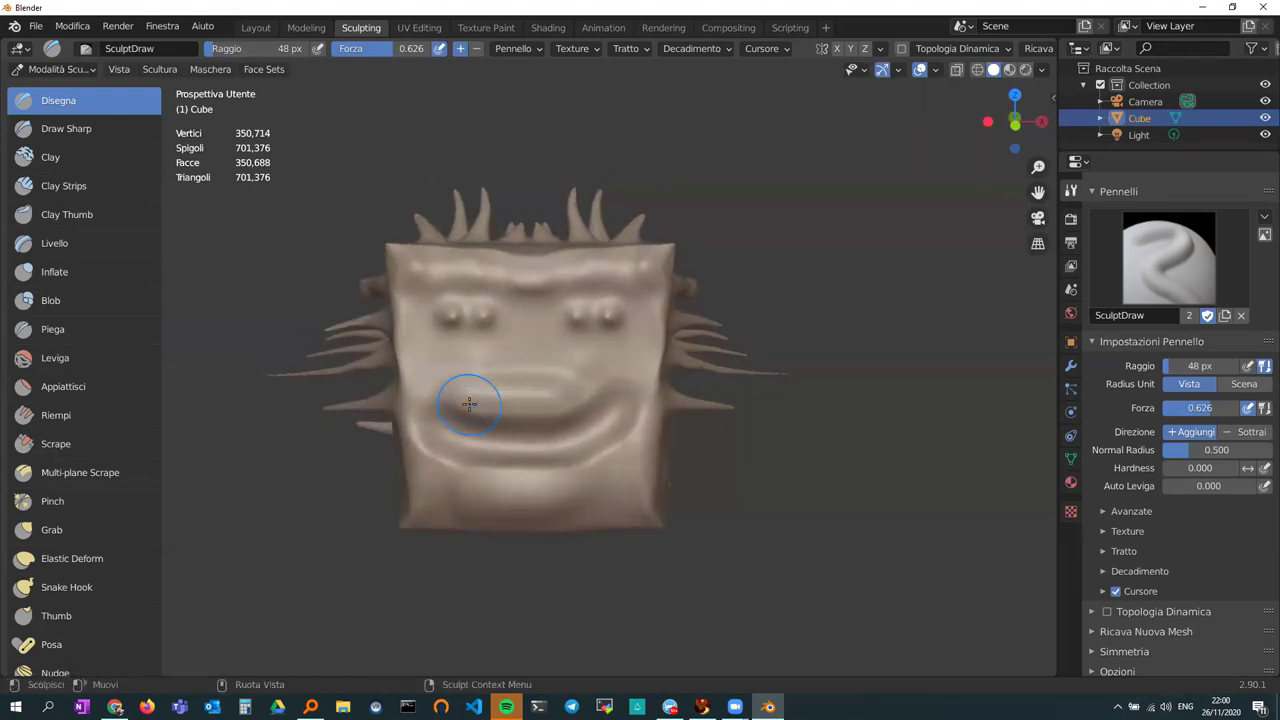
mouse_move(429, 371)
middle_mouse_down()
mouse_move(673, 363)
mouse_move(420, 372)
middle_mouse_up()
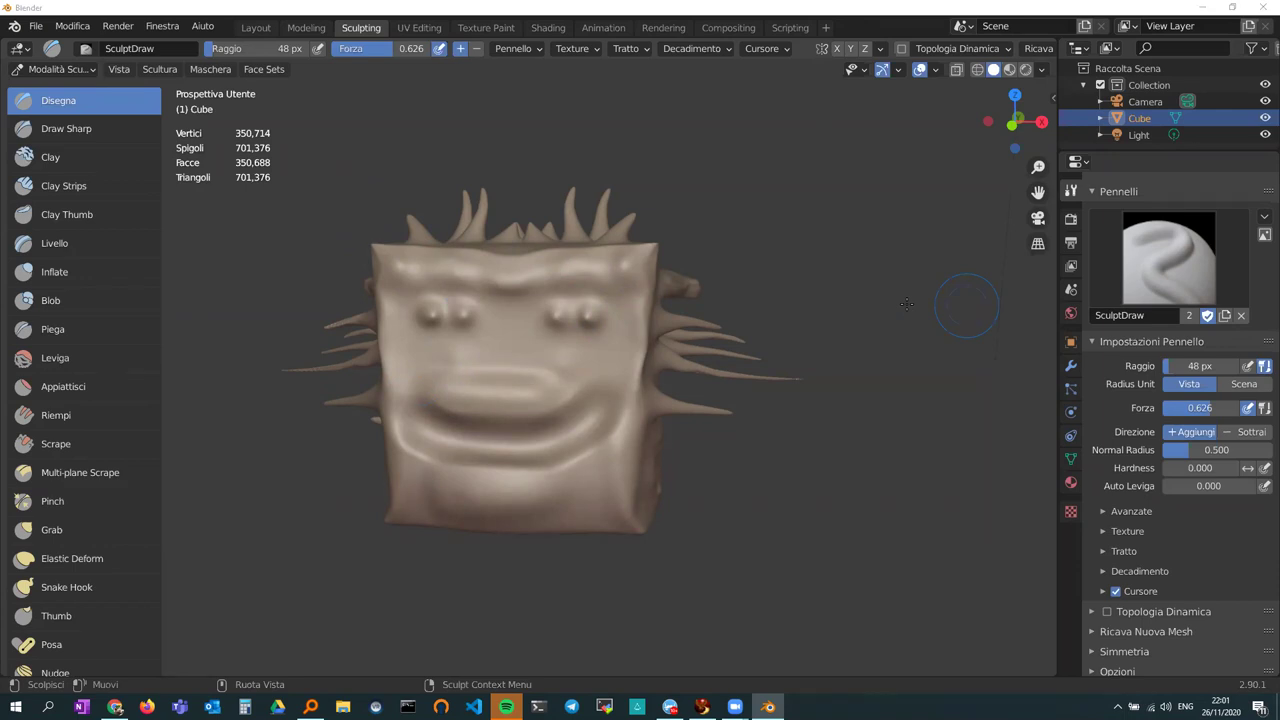
- Expand the brush's Texture panel to review the default checker texture and its mapping options
left_click(1103, 530)
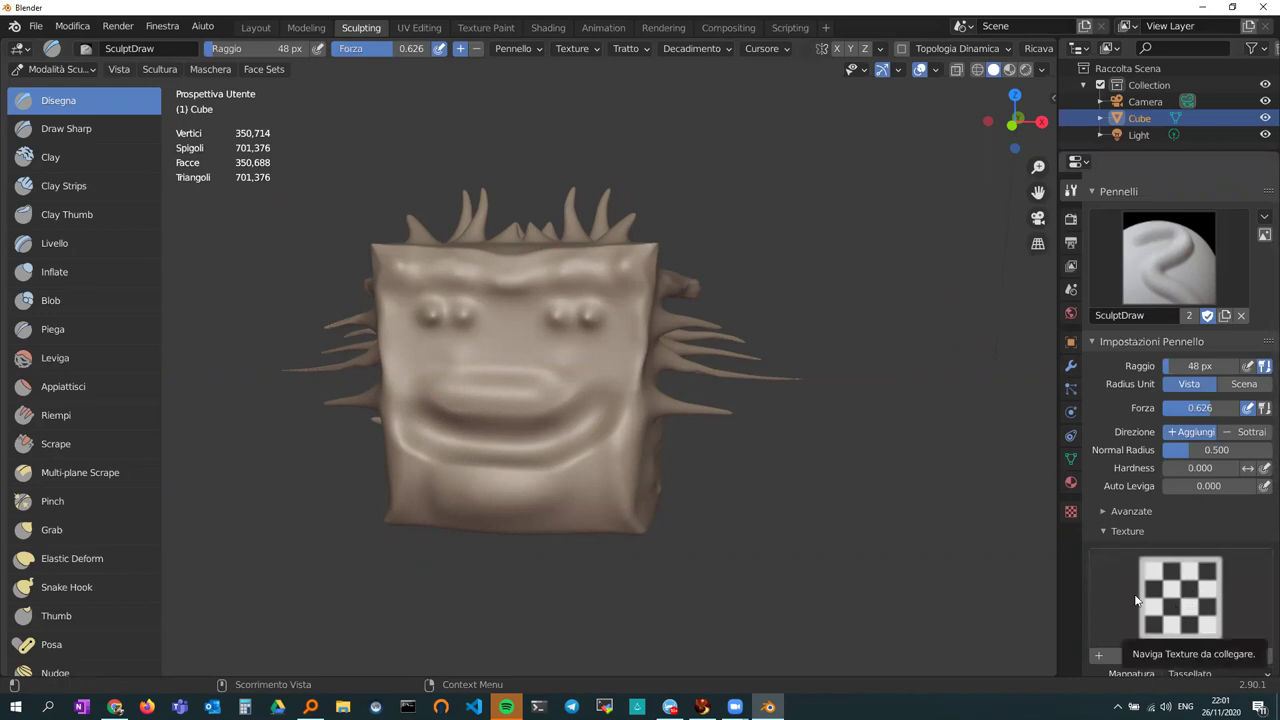
scroll(1114, 540, "down", 2)
scroll(1114, 540, "down", 1)
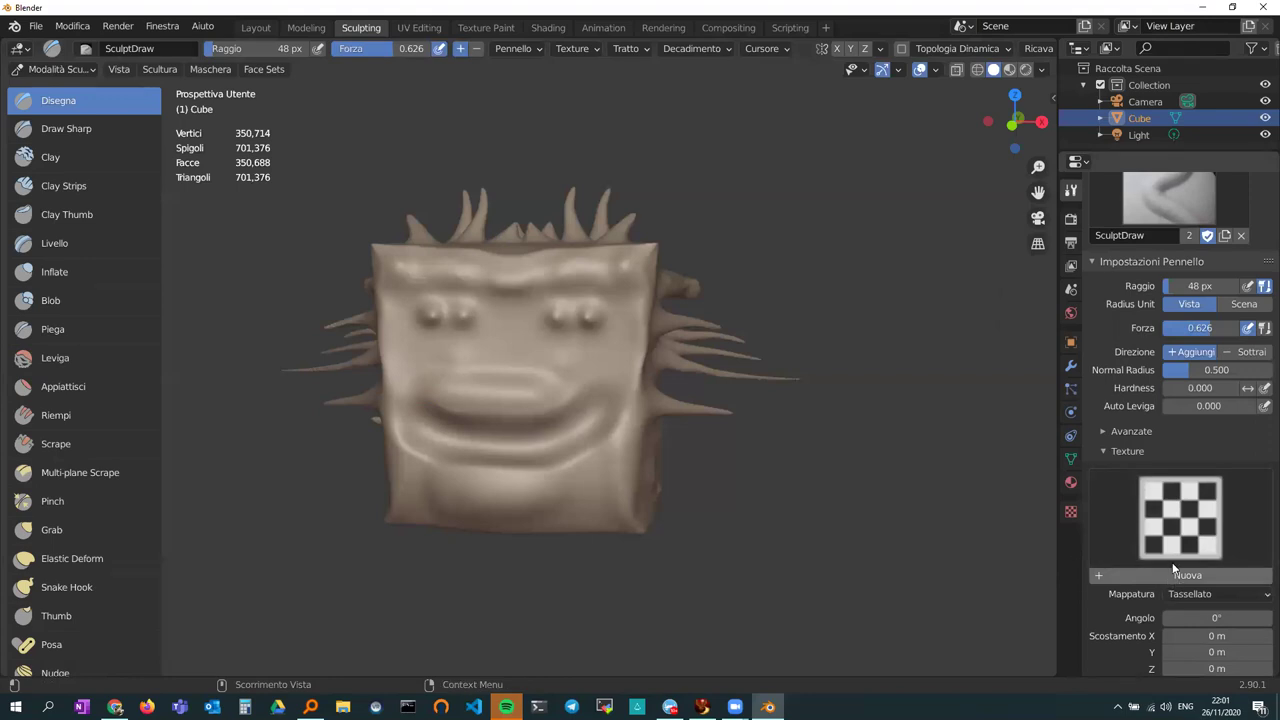
scroll(1129, 507, "down", 2)
scroll(1110, 498, "up", 2)
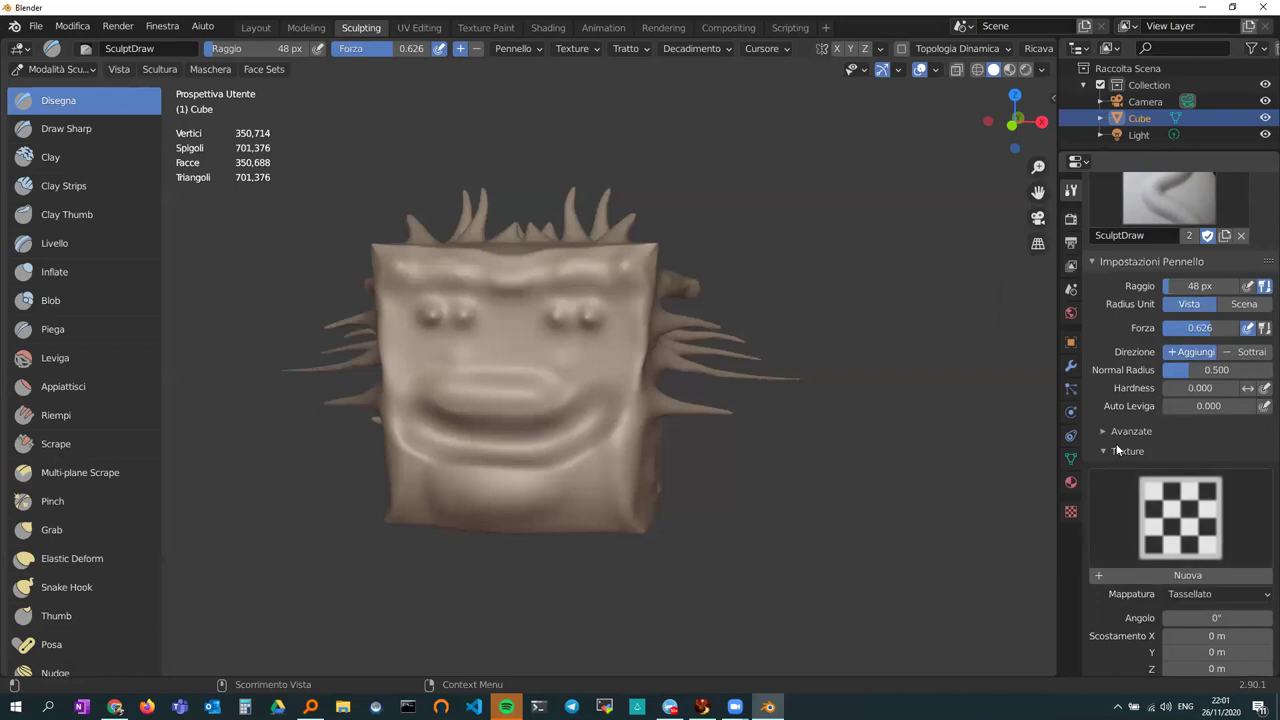
scroll(1130, 495, "up", 1)
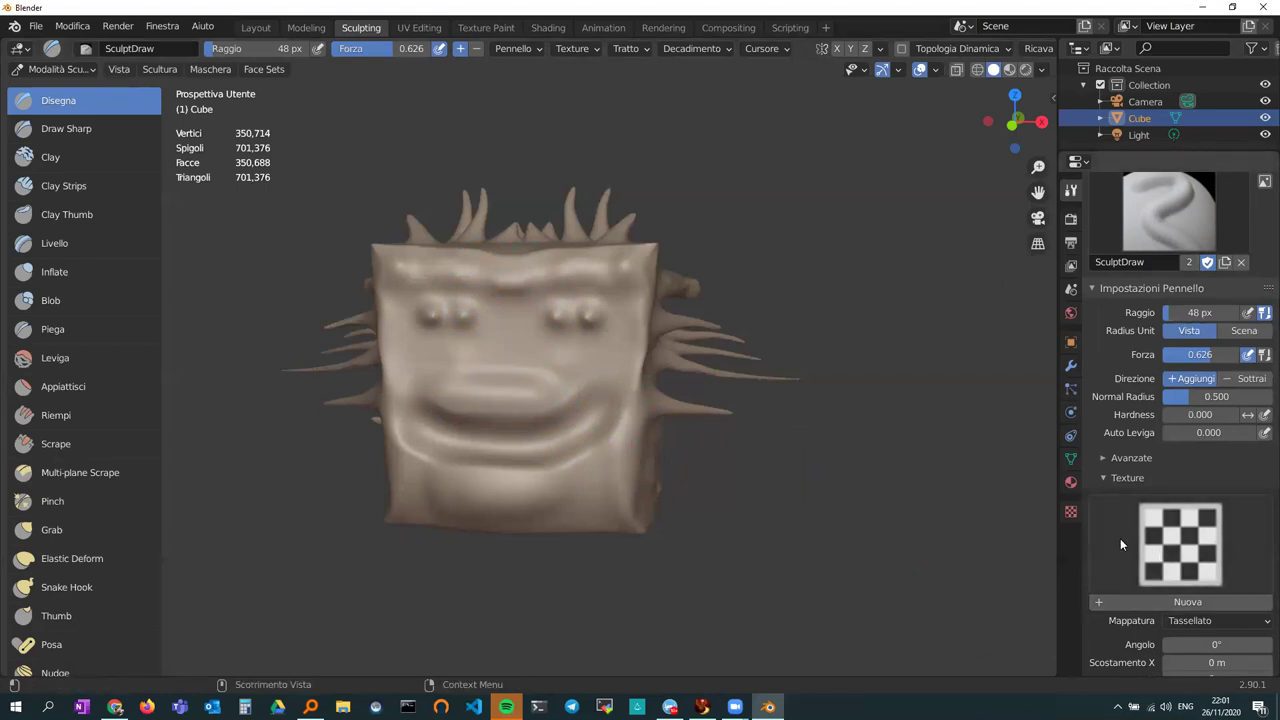
mouse_move(528, 372)
middle_mouse_down()
mouse_move(614, 378)
mouse_move(478, 378)
mouse_move(561, 386)
mouse_move(503, 363)
mouse_move(514, 371)
mouse_move(537, 329)
mouse_move(534, 365)
middle_mouse_up()
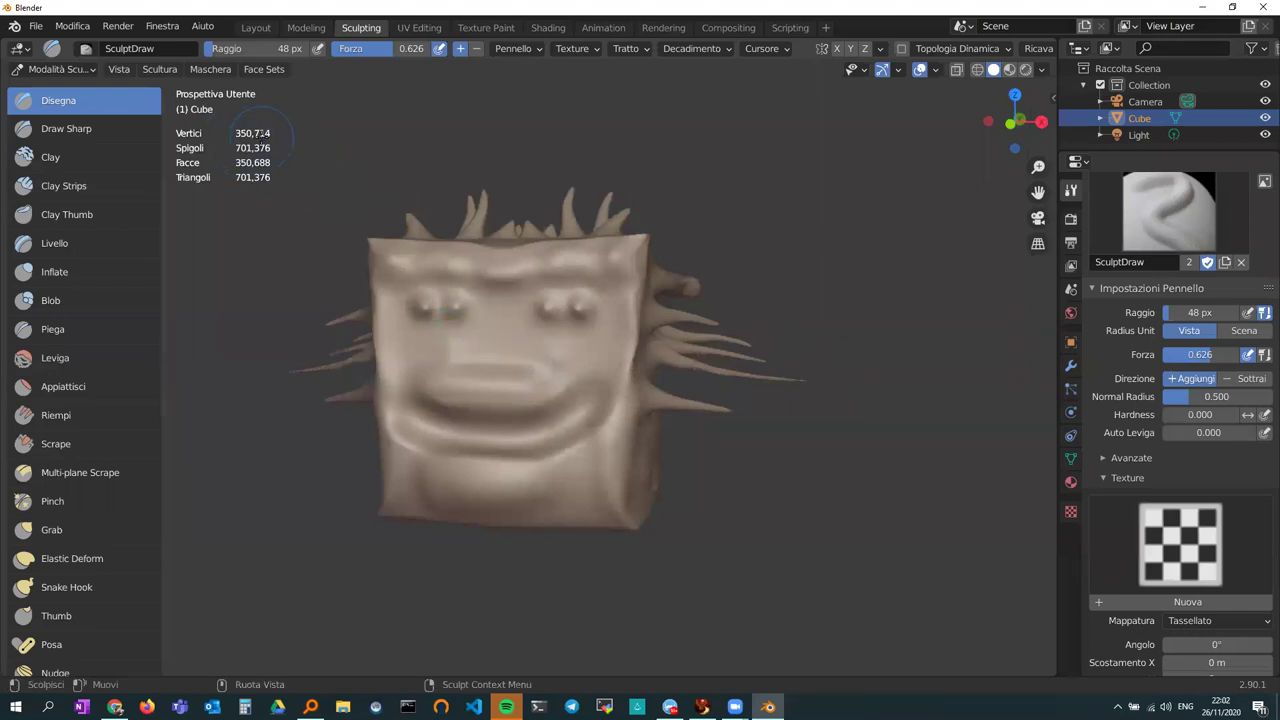
mouse_move(371, 300)
middle_mouse_down()
mouse_move(434, 343)
mouse_move(590, 360)
mouse_move(713, 343)
mouse_move(422, 346)
middle_mouse_up()
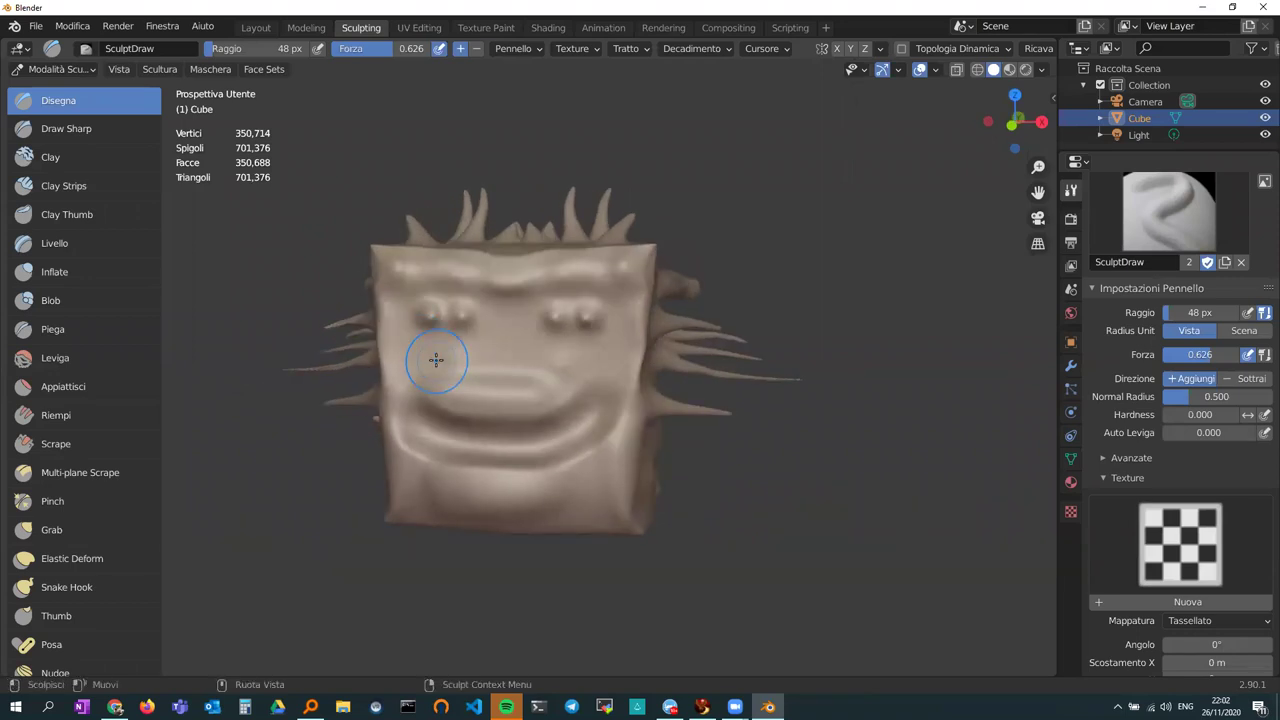
- Add a Decimate (Decimazione) modifier to the cube from the Modifier properties
left_click(1069, 367)
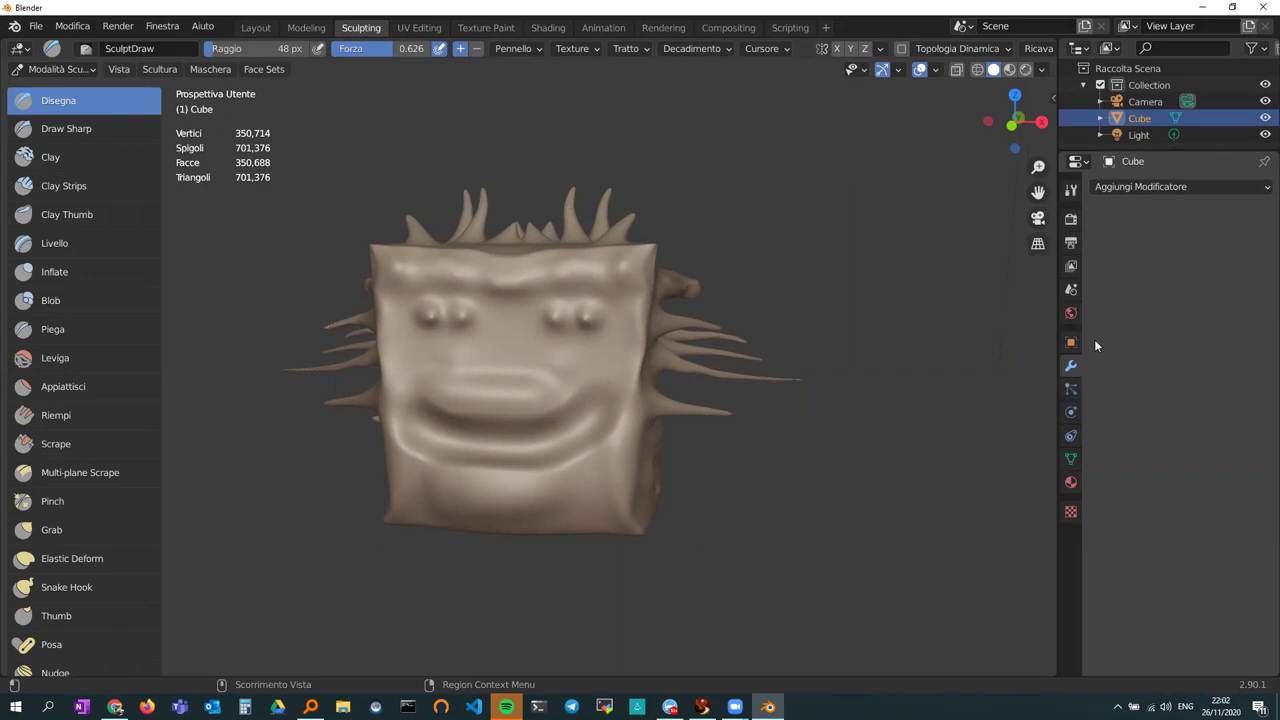
left_click(1125, 184)
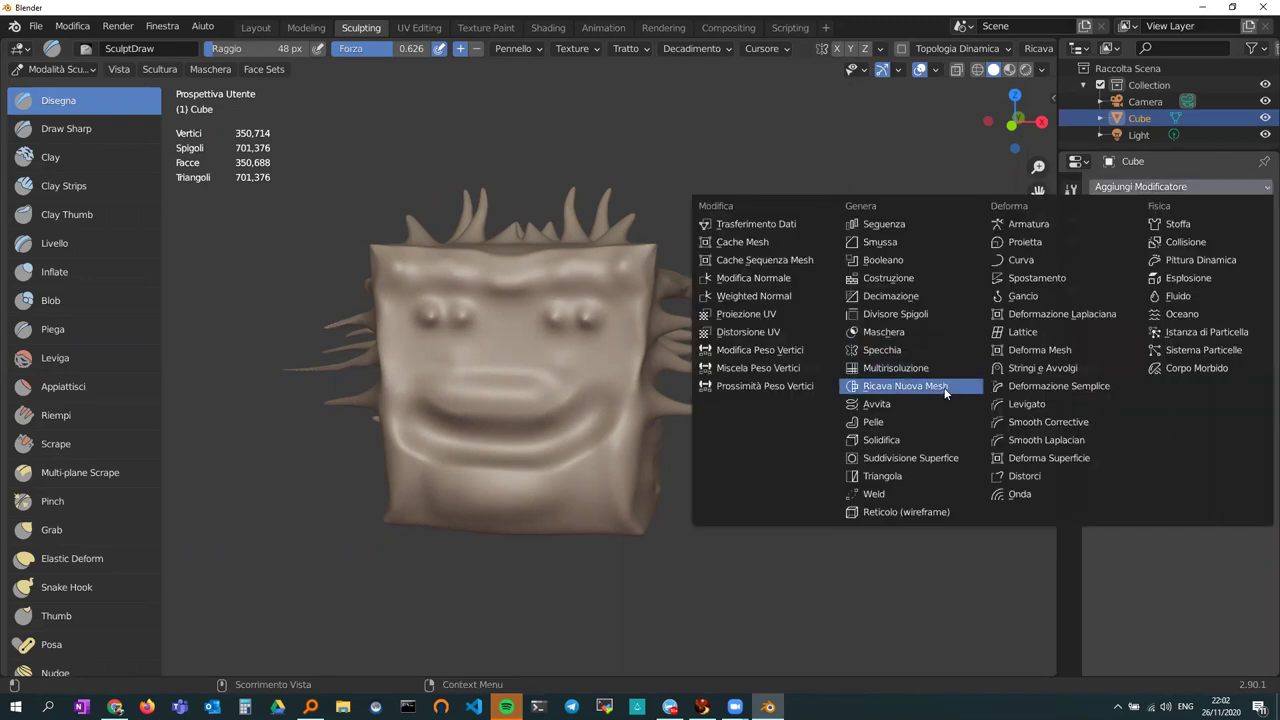
left_click(910, 297)
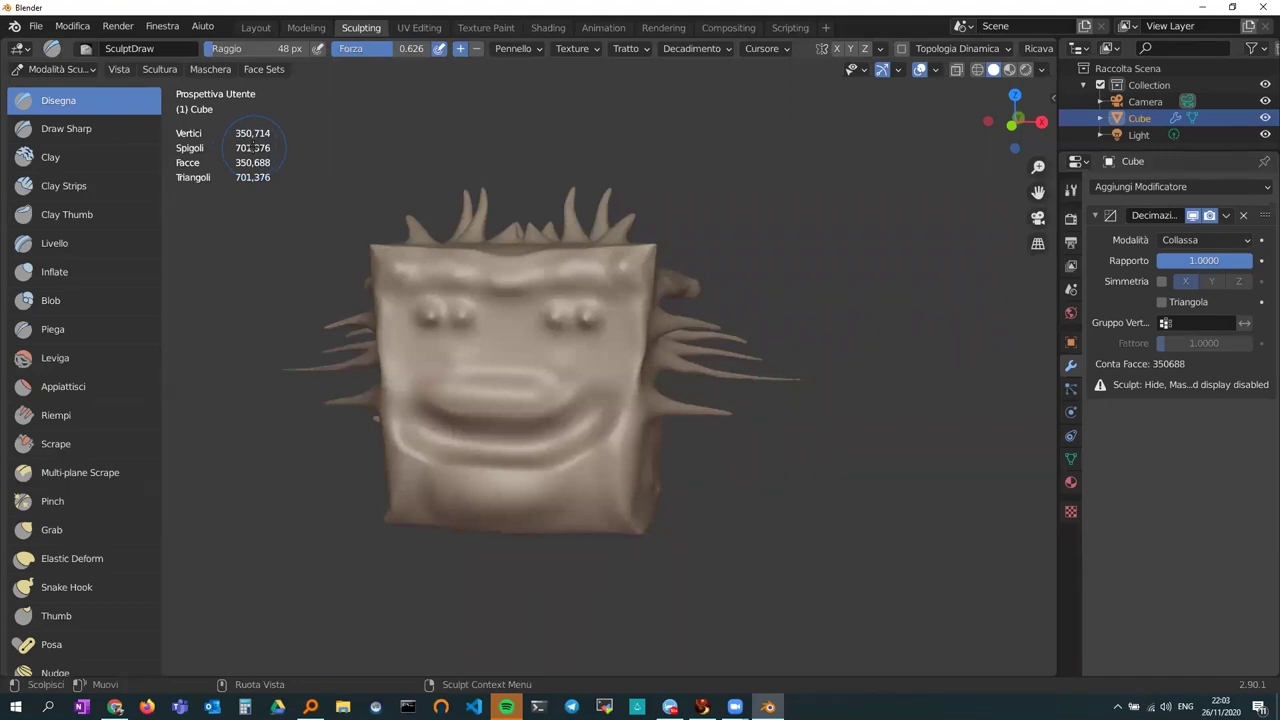
- Set the Decimate ratio (Rapporto) to 0.01, cutting the cube to 6,951 faces
left_click(1186, 261)
type("0.01")
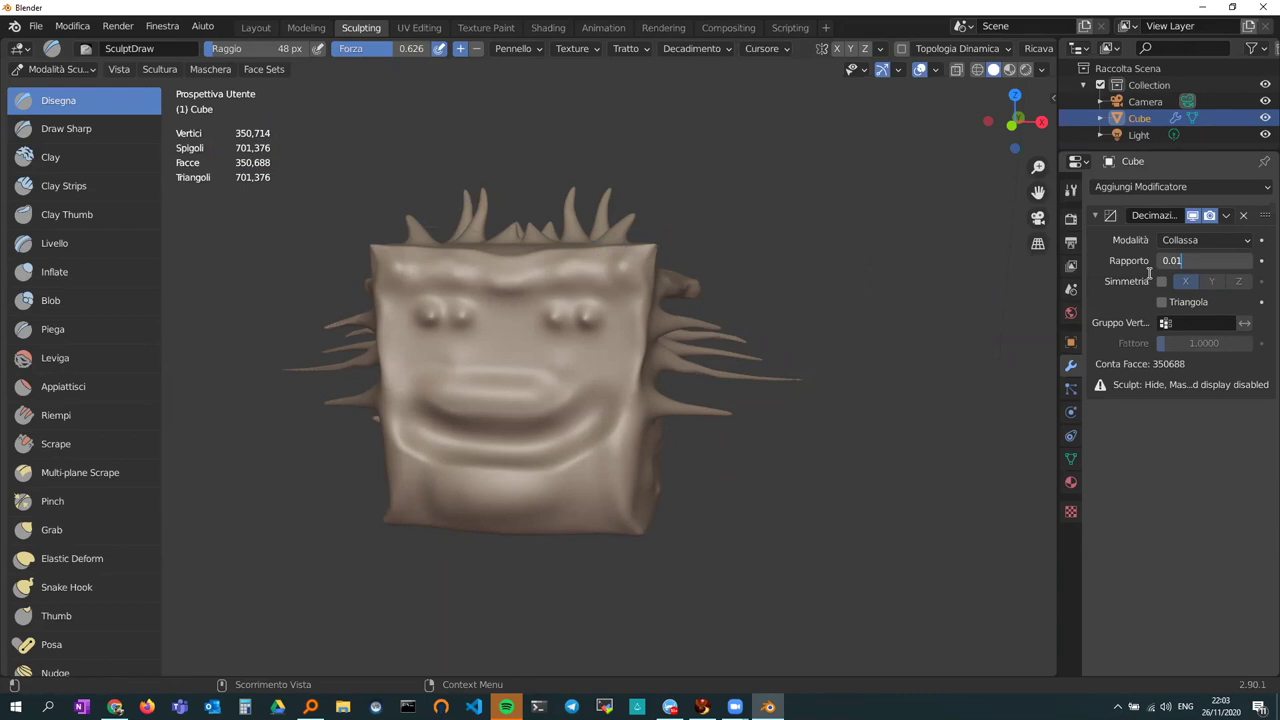
key("Return")
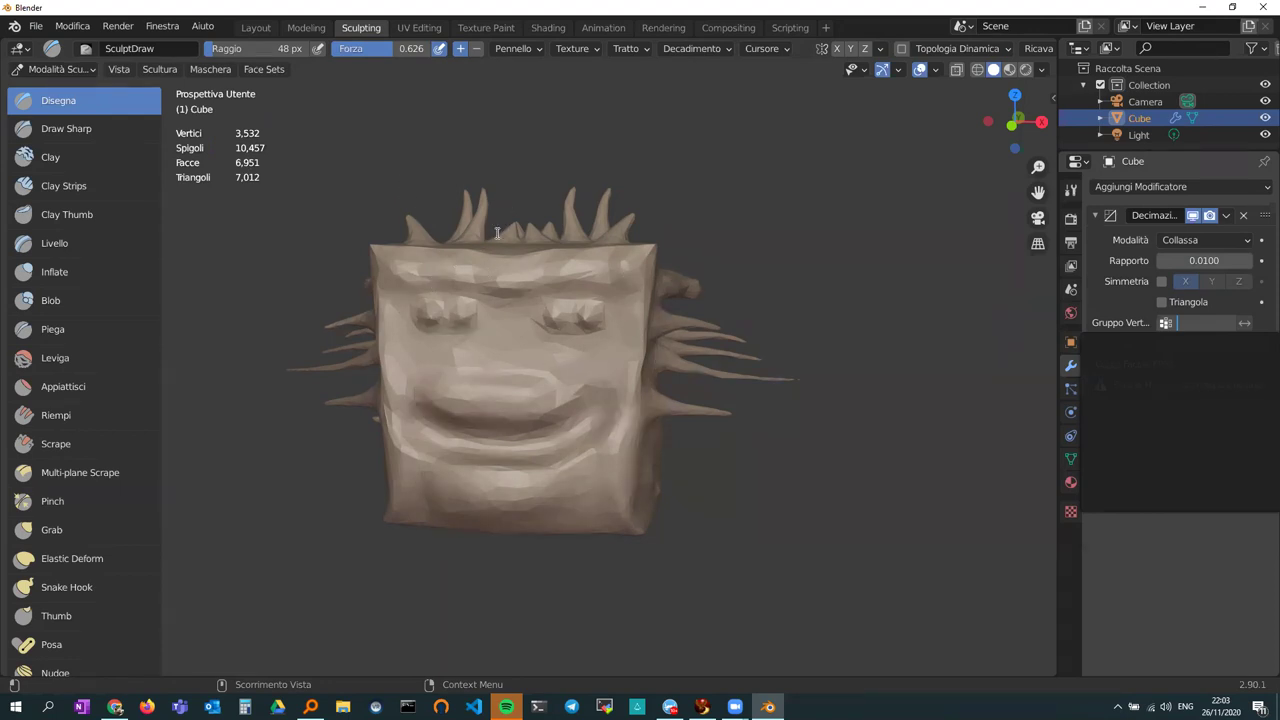
mouse_move(457, 300)
middle_mouse_down()
mouse_move(622, 317)
mouse_move(458, 311)
mouse_move(505, 319)
mouse_move(448, 313)
mouse_move(430, 336)
mouse_move(727, 331)
mouse_move(382, 338)
mouse_move(512, 343)
middle_mouse_up()
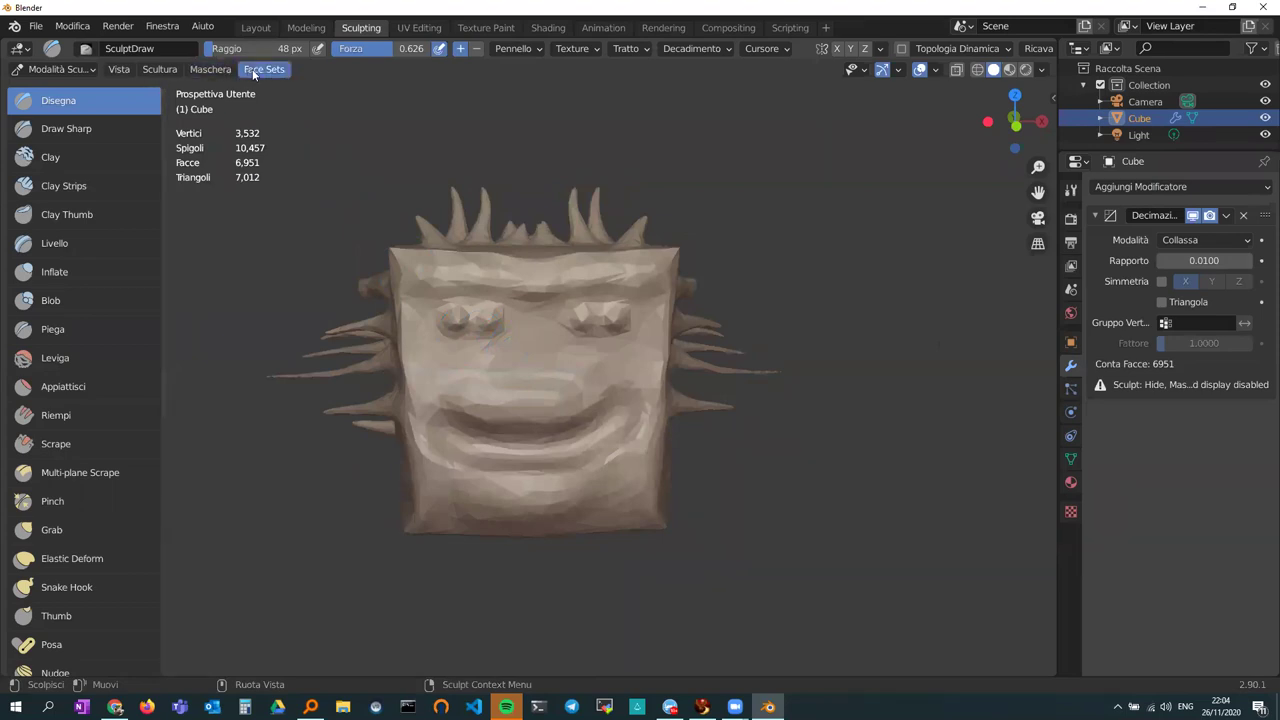
- Switch to the Modeling workspace and put the decimated cube in Object Mode (Modalità Oggetto)
left_click(307, 28)
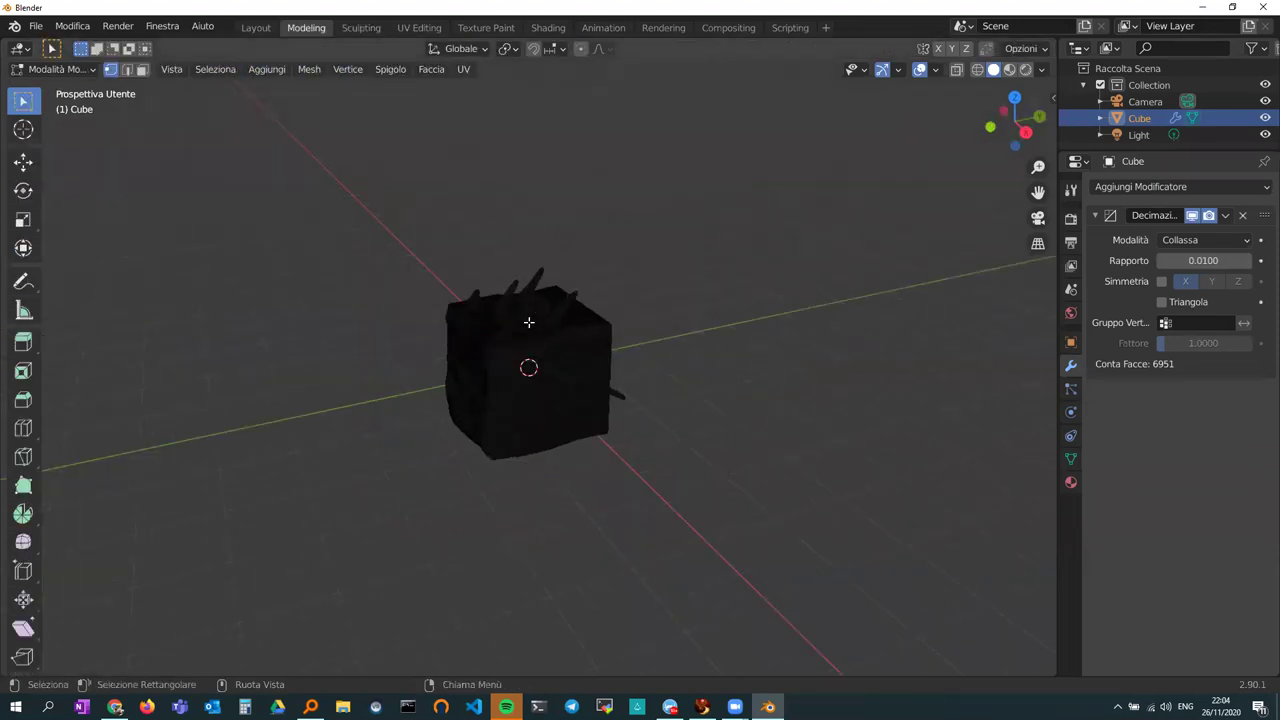
mouse_move(557, 328)
middle_mouse_down()
mouse_move(460, 326)
mouse_move(917, 246)
middle_mouse_up()
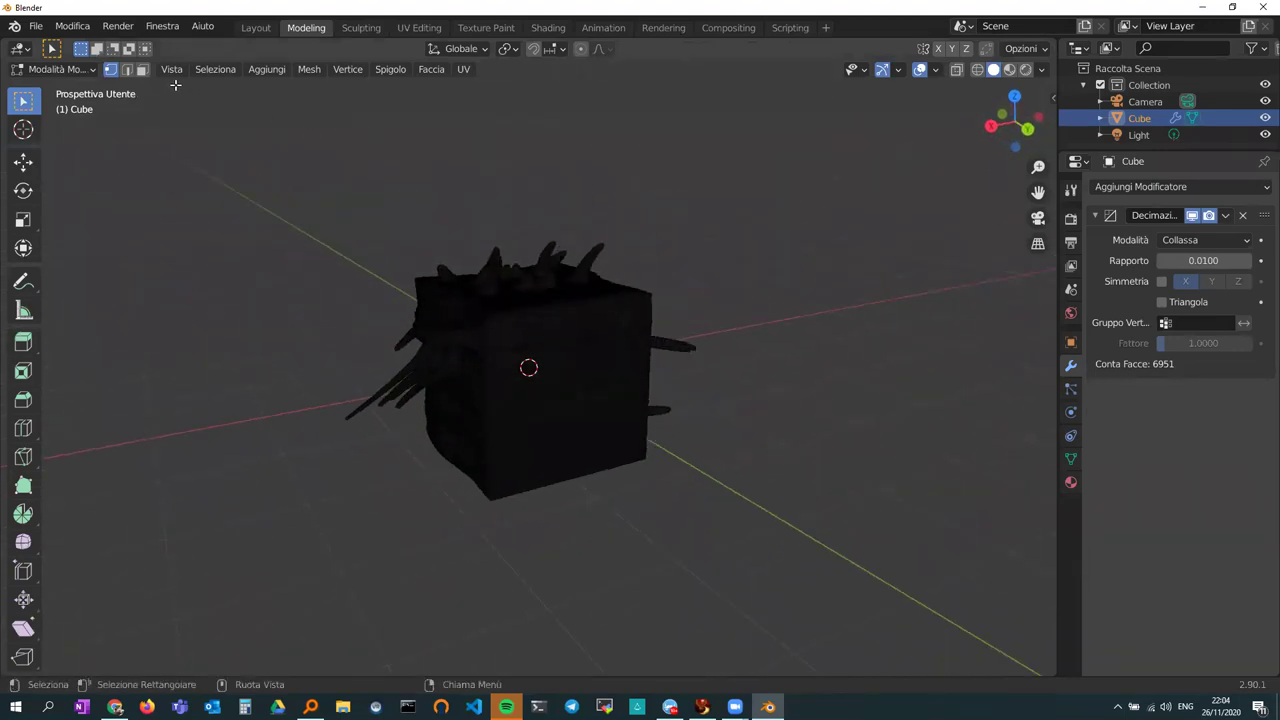
left_click(90, 70)
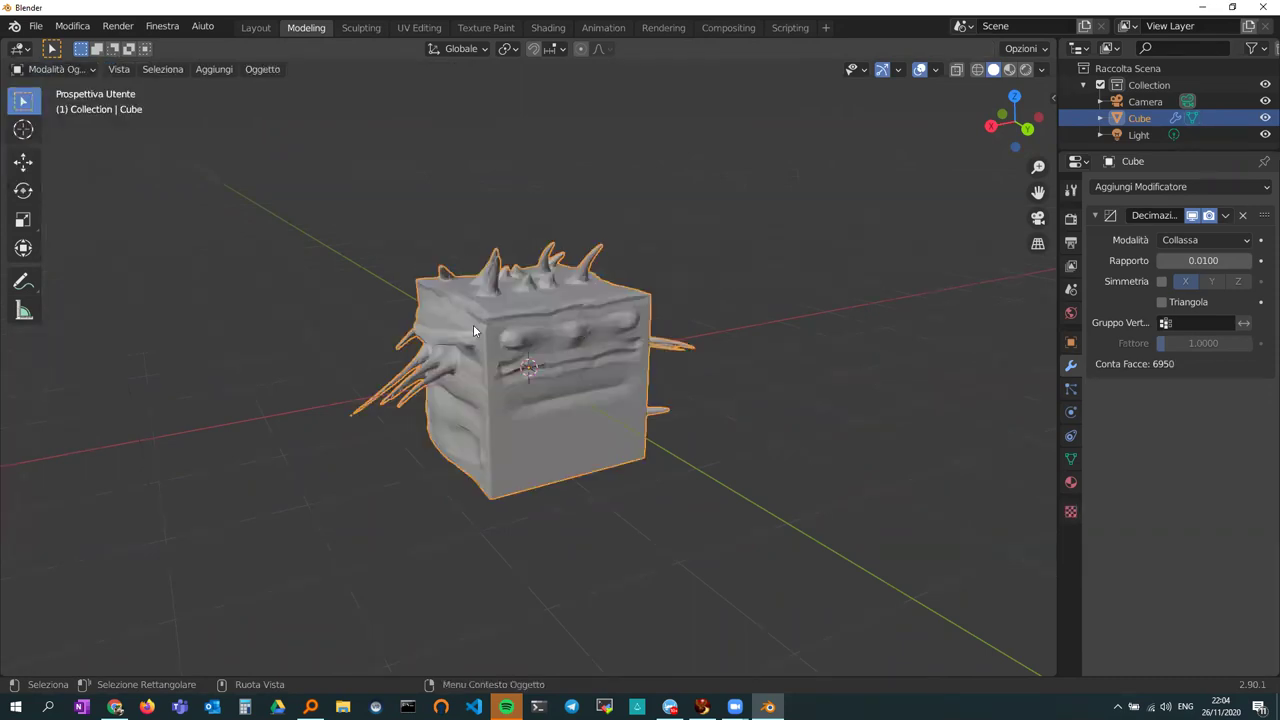
middle_click_drag(473, 324, 628, 325)
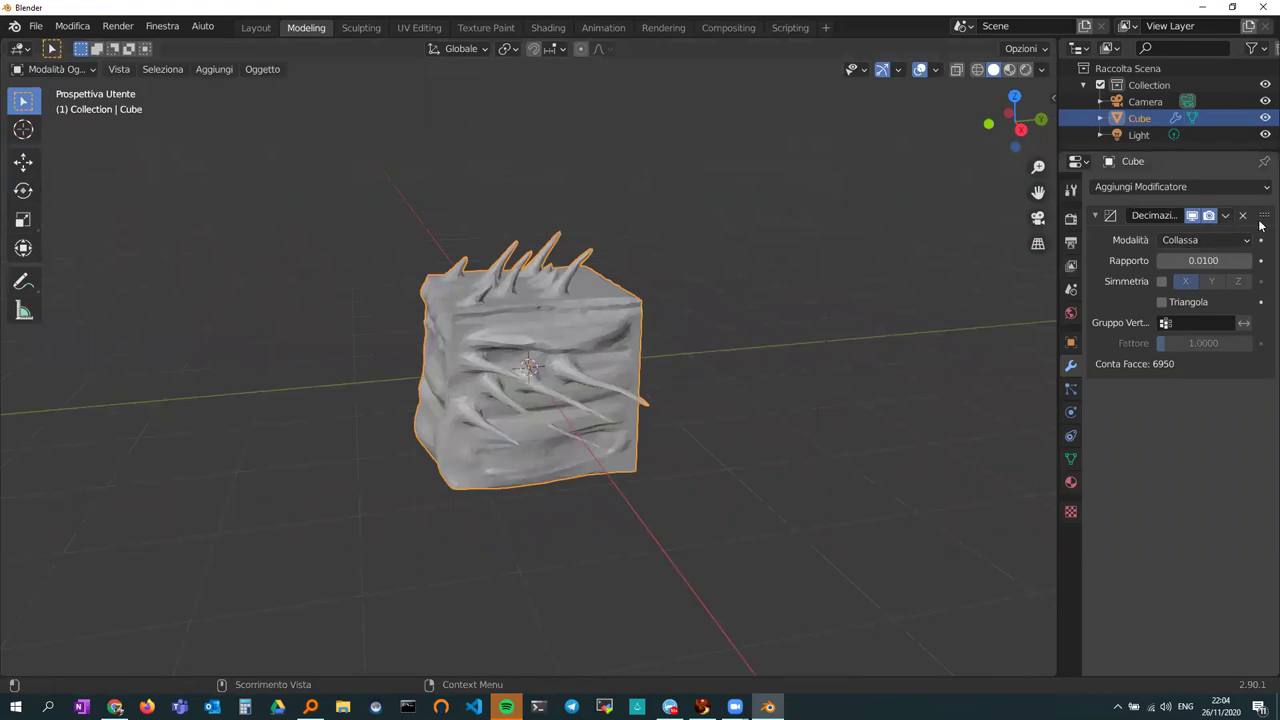
- Apply (Applica) the Decimate modifier, baking the low-poly faceting into the cube's mesh
left_click(1227, 216)
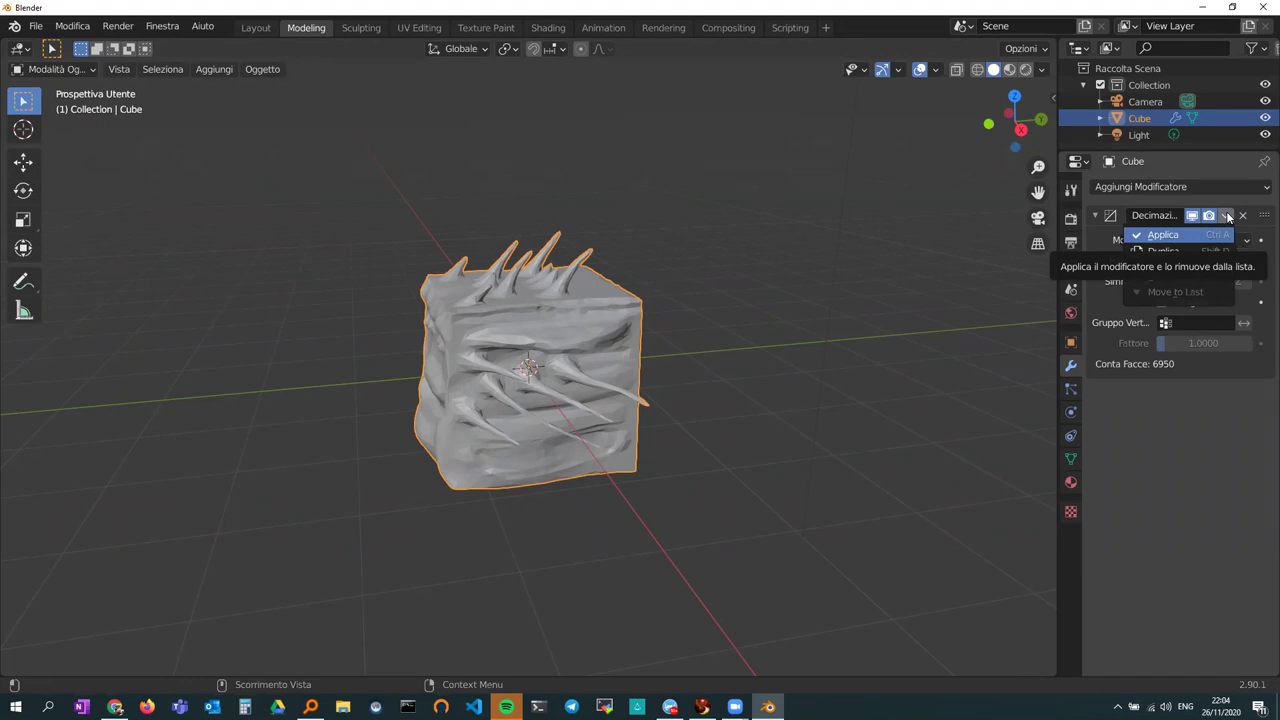
left_click(1217, 199)
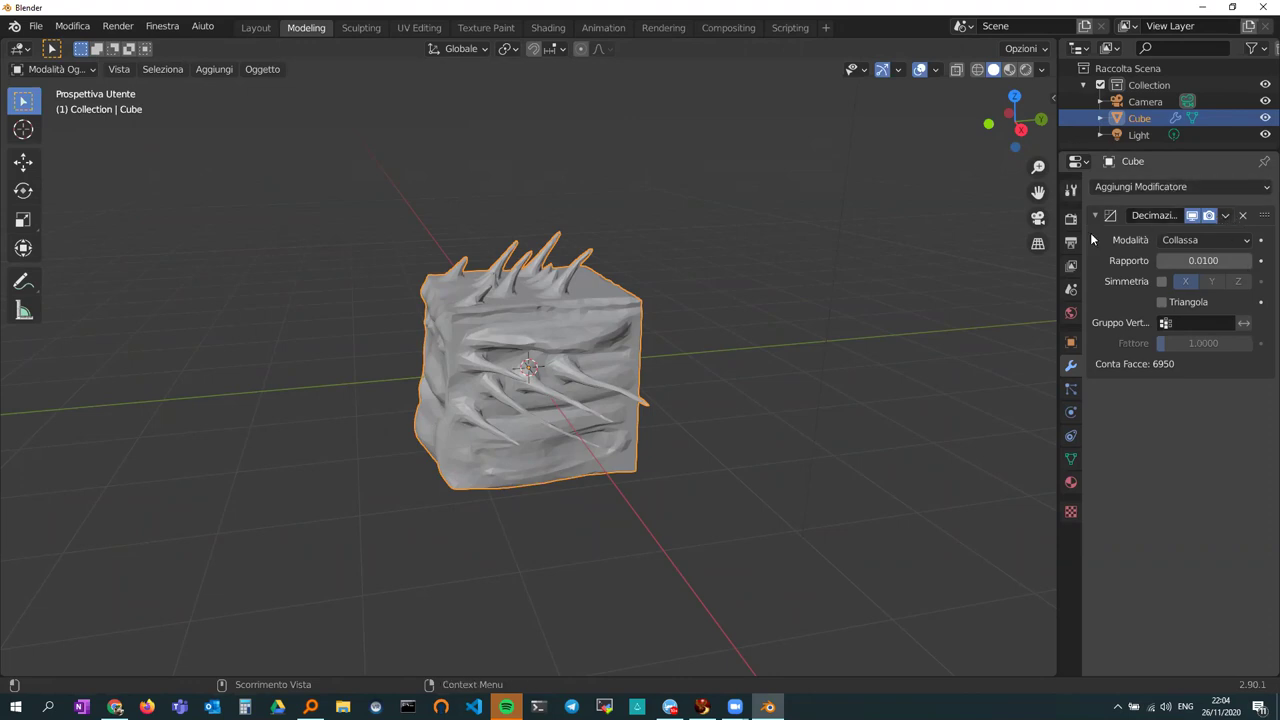
left_click(1226, 216)
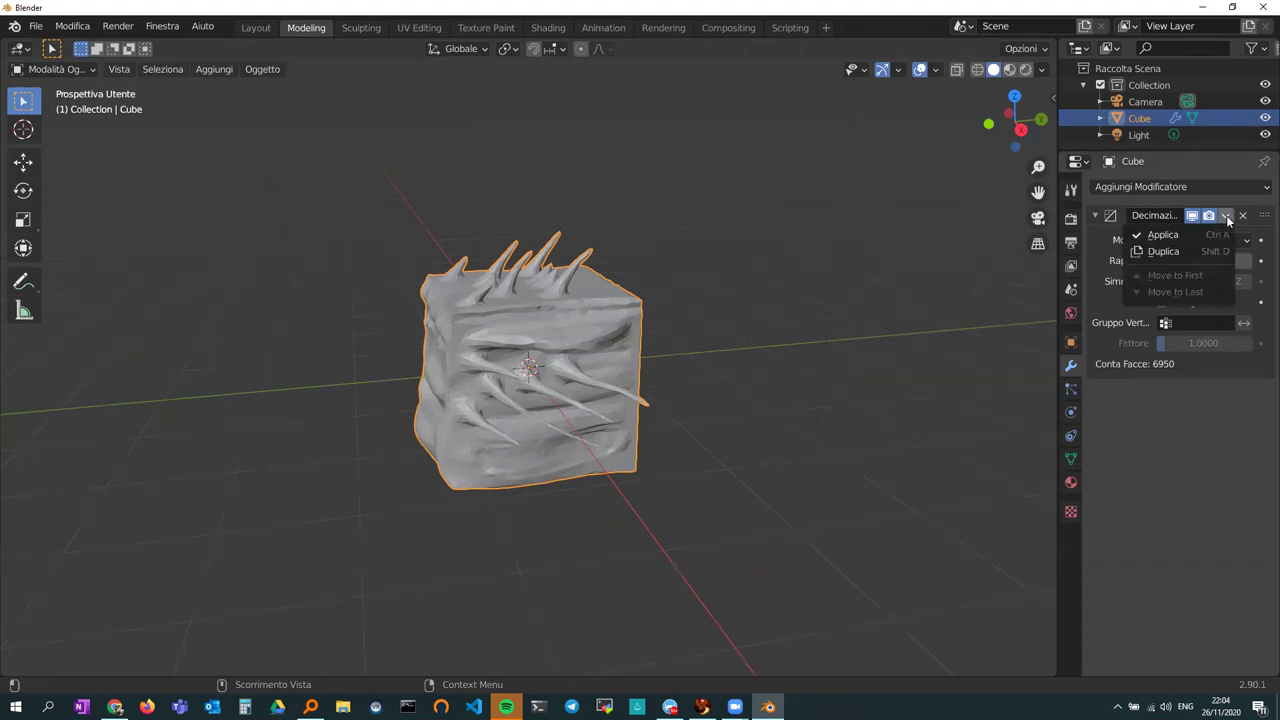
left_click(1175, 237)
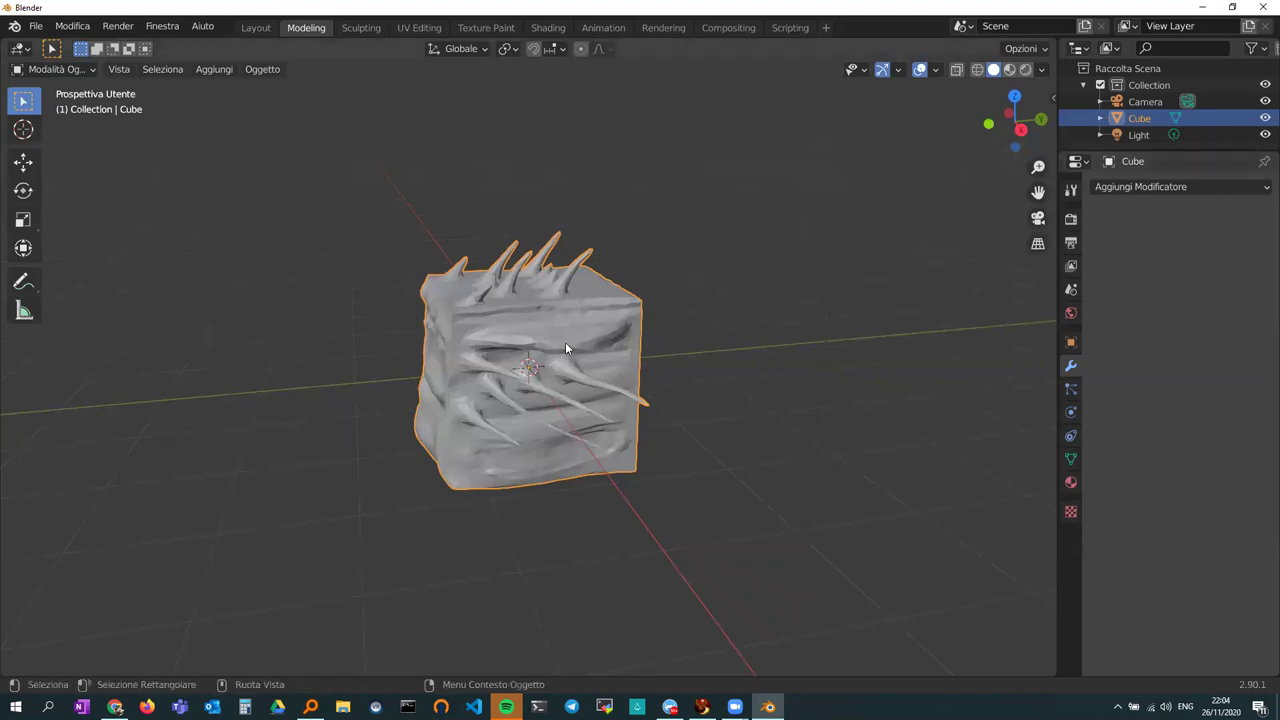
middle_click_drag(565, 342, 706, 309)
scroll(572, 322, "up", 3)
mouse_move(572, 322)
middle_mouse_down()
mouse_move(600, 341)
mouse_move(728, 349)
mouse_move(613, 357)
middle_mouse_up()
mouse_move(512, 349)
middle_mouse_down()
mouse_move(429, 346)
mouse_move(780, 347)
mouse_move(824, 281)
mouse_move(608, 346)
middle_mouse_up()
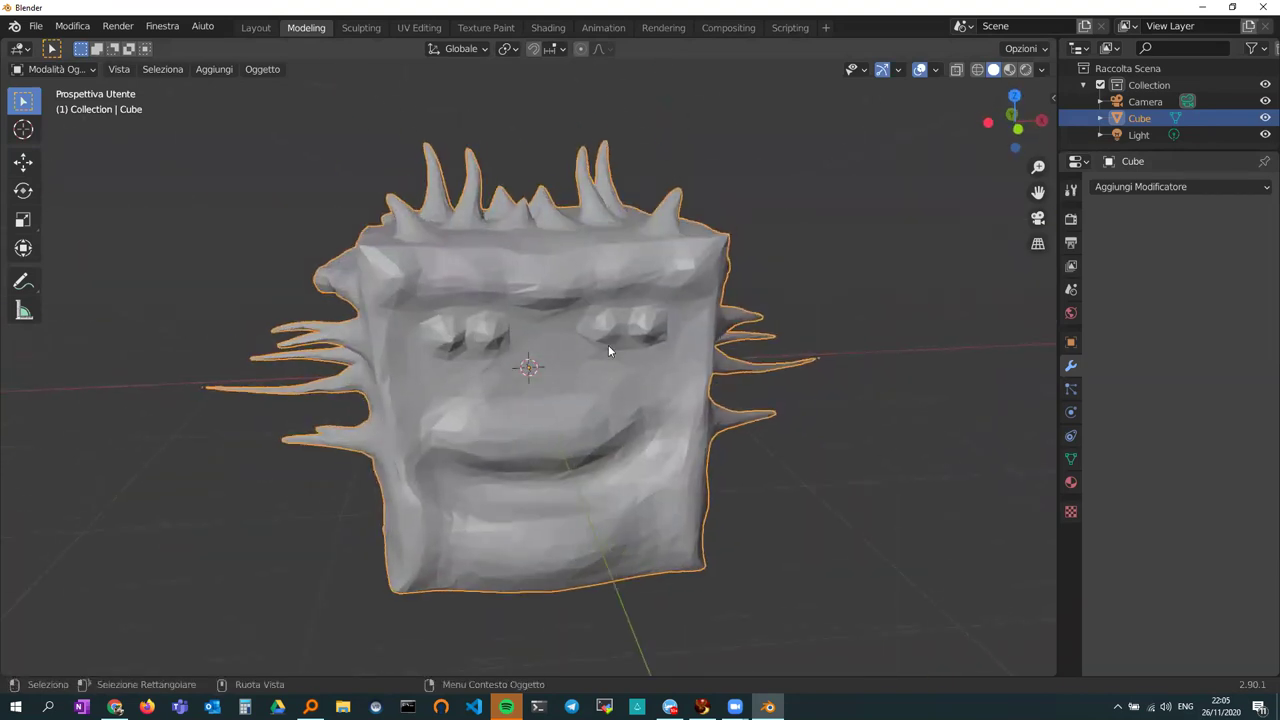
- Shade the decimated cube smooth (Ombreggiatura Levigata) and inspect the softened facets
right_click(552, 364)
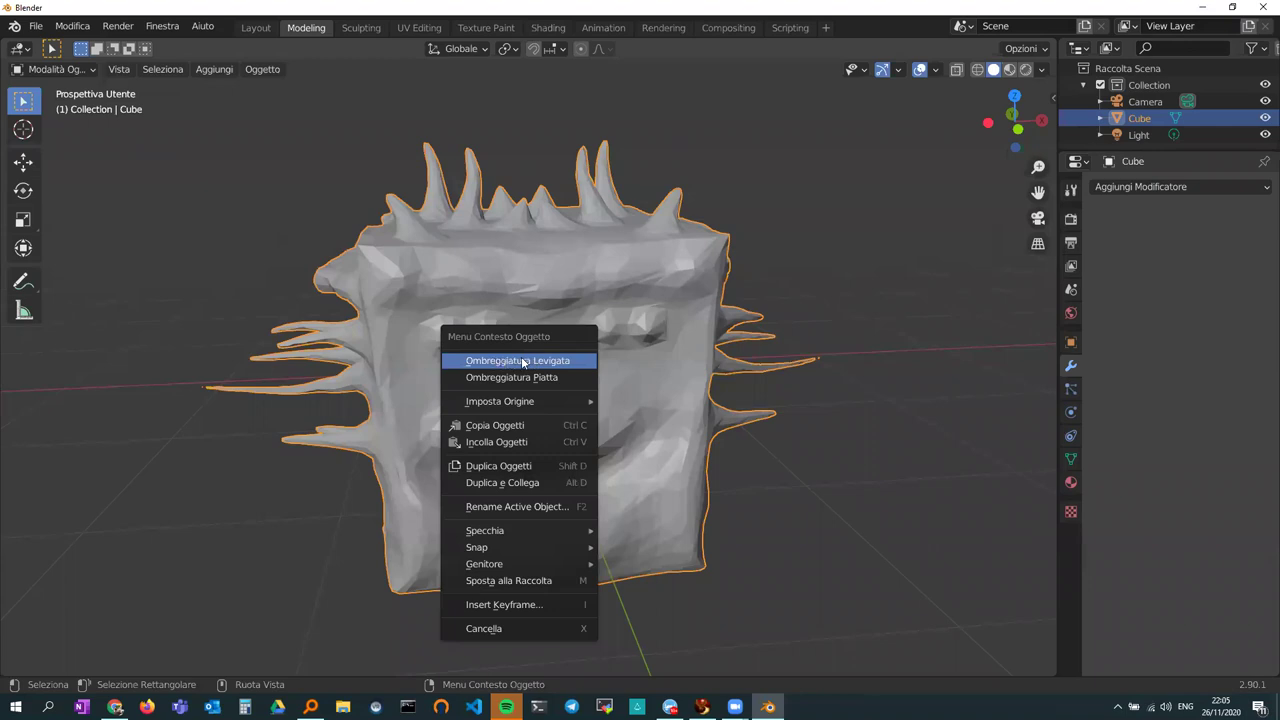
mouse_move(517, 361)
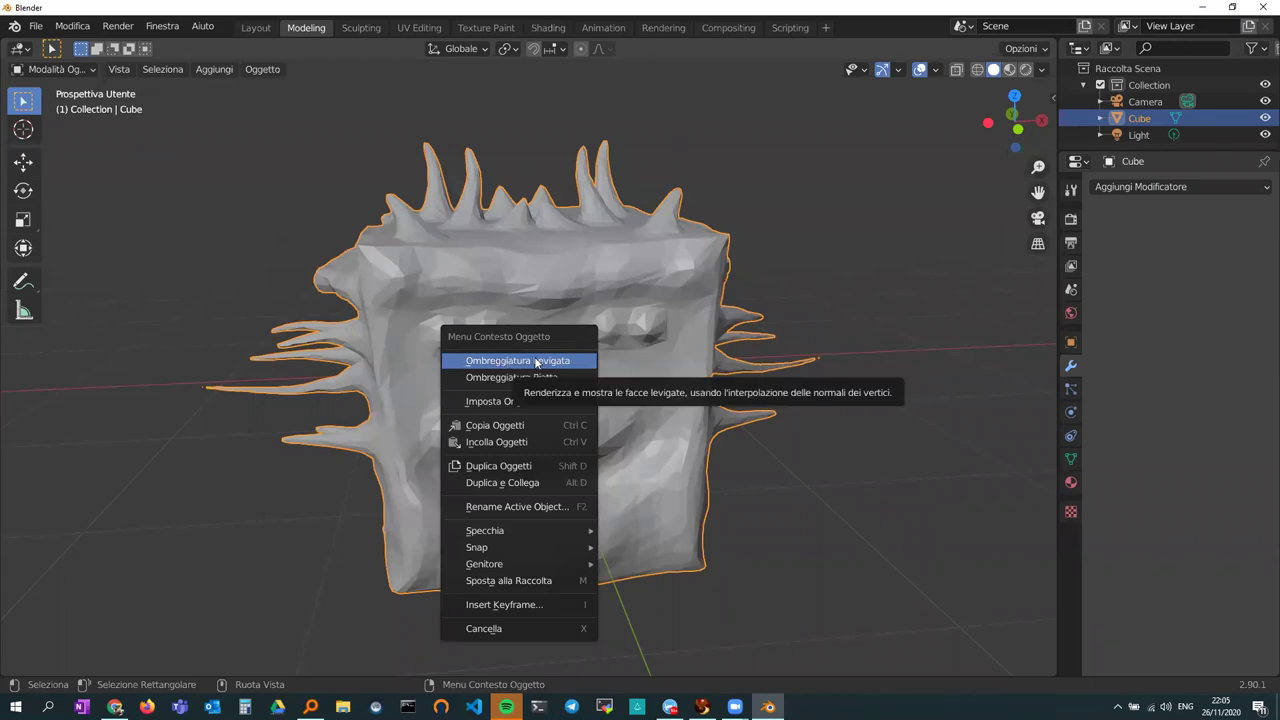
left_click(535, 361)
mouse_move(546, 354)
middle_mouse_down()
mouse_move(789, 332)
mouse_move(558, 347)
mouse_move(396, 327)
mouse_move(368, 334)
mouse_move(363, 357)
mouse_move(489, 406)
mouse_move(592, 368)
mouse_move(520, 365)
middle_mouse_up()
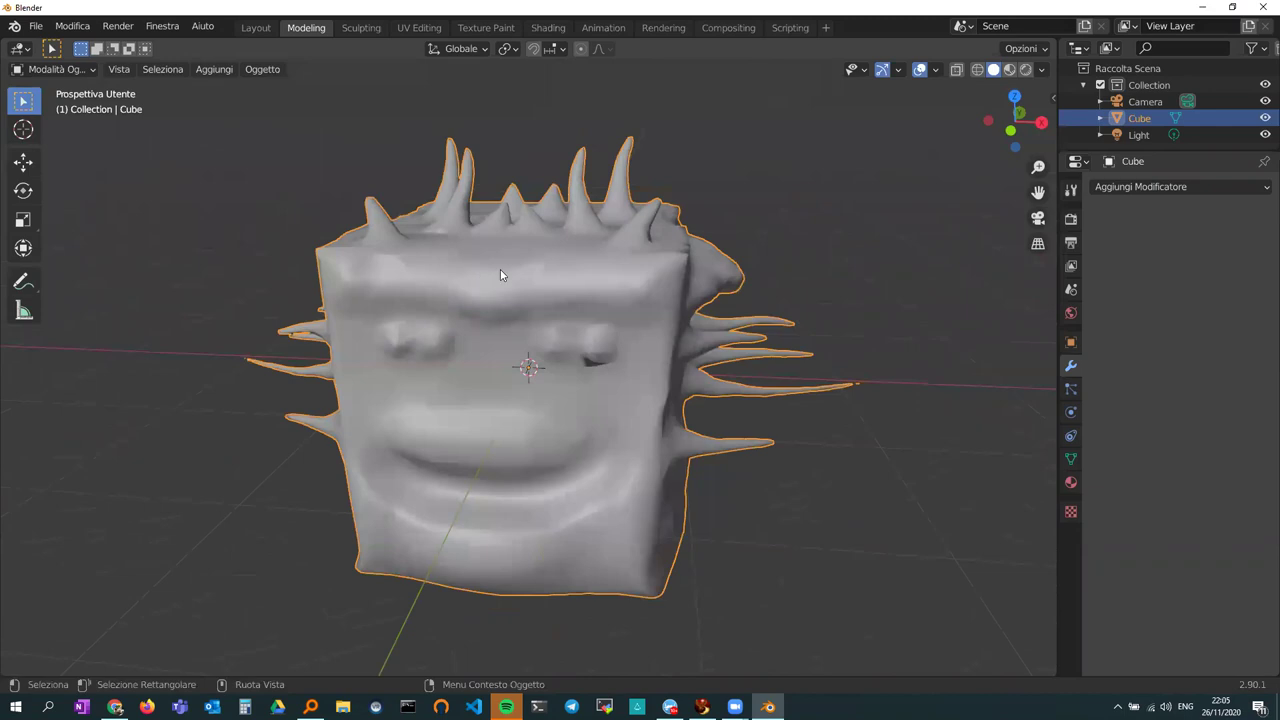
mouse_move(509, 320)
middle_mouse_down()
mouse_move(594, 243)
mouse_move(531, 343)
mouse_move(571, 294)
mouse_move(532, 318)
middle_mouse_up()
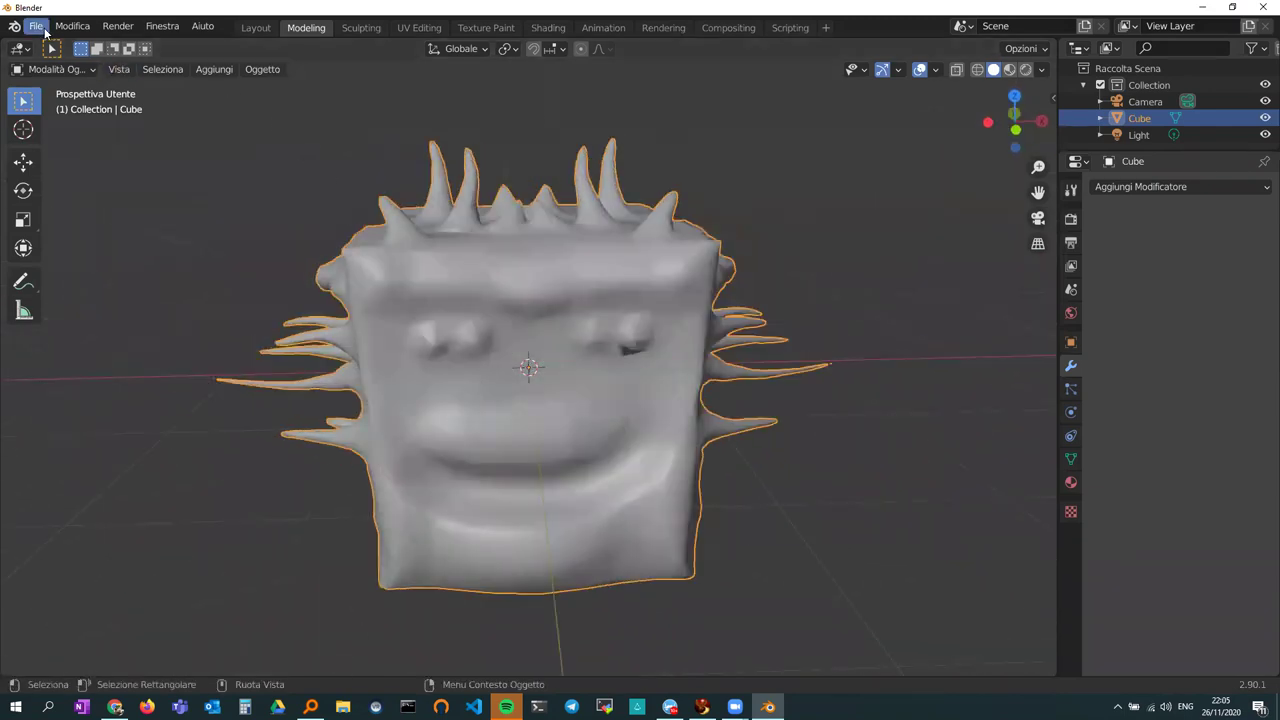
scroll(349, 226, "down", 1)
scroll(349, 226, "up", 1)
scroll(350, 230, "down", 1)
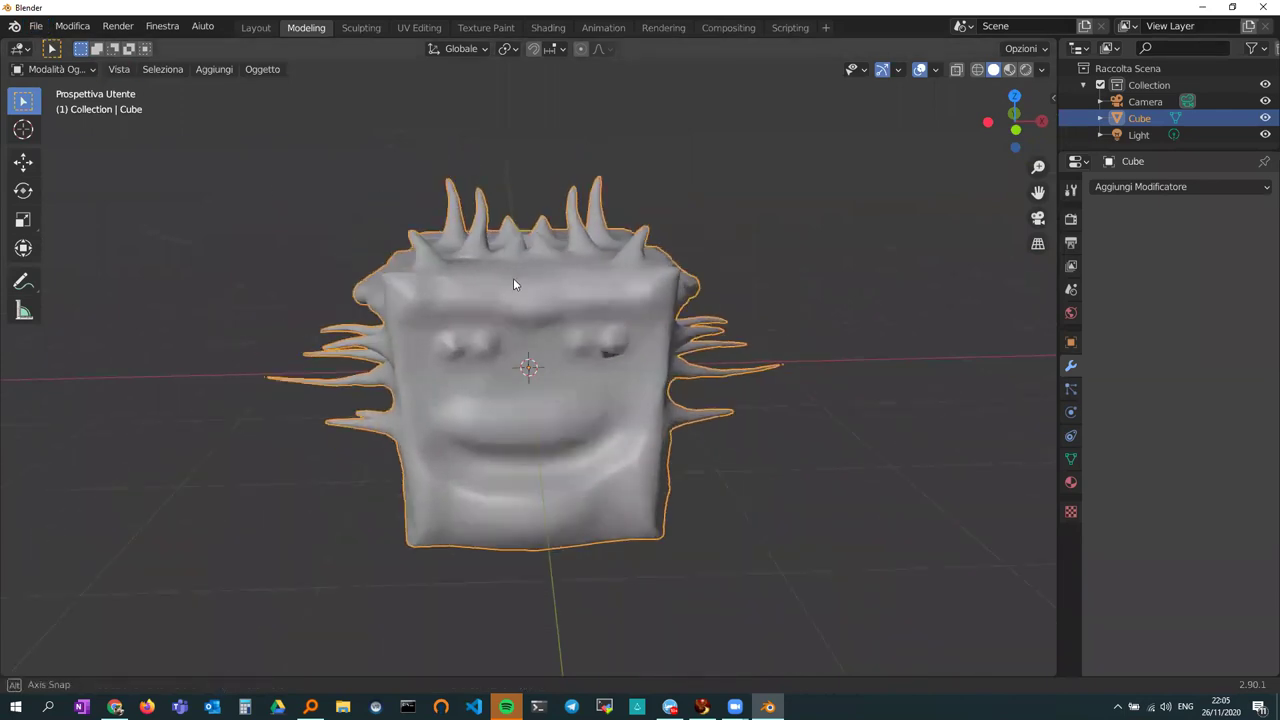
middle_click_drag(513, 278, 542, 262)
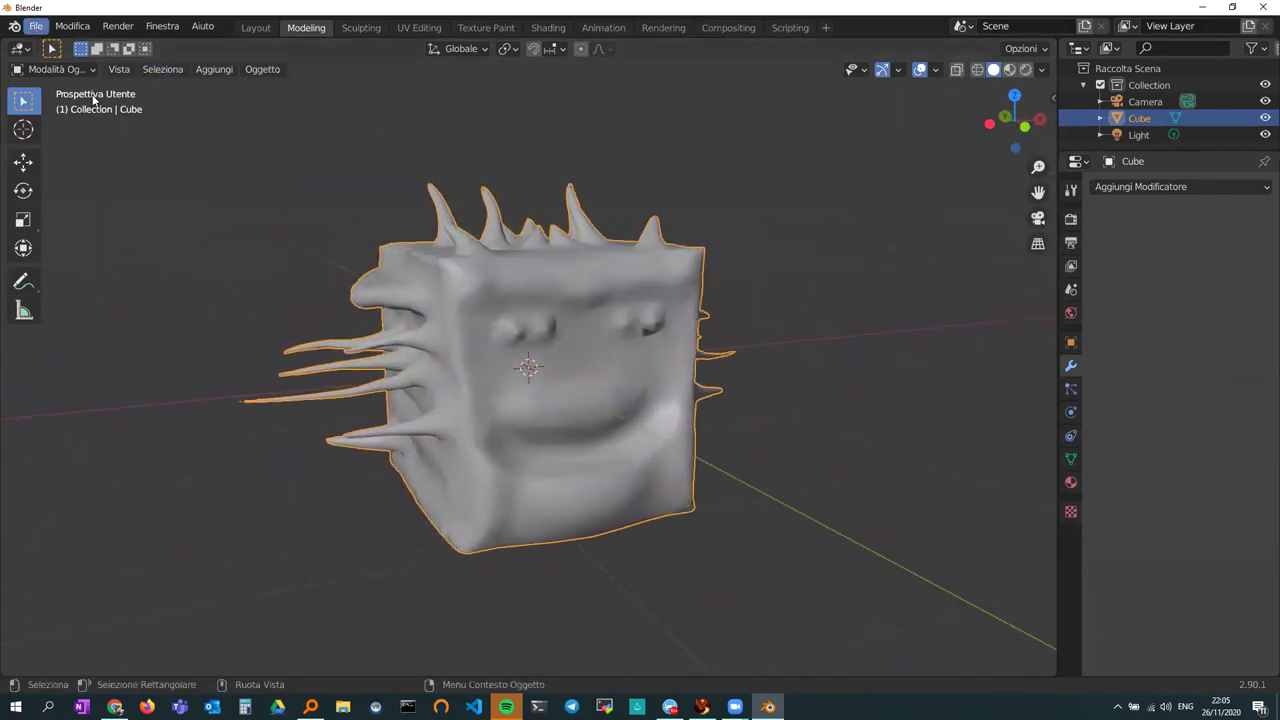
middle_click_drag(488, 373, 494, 372)
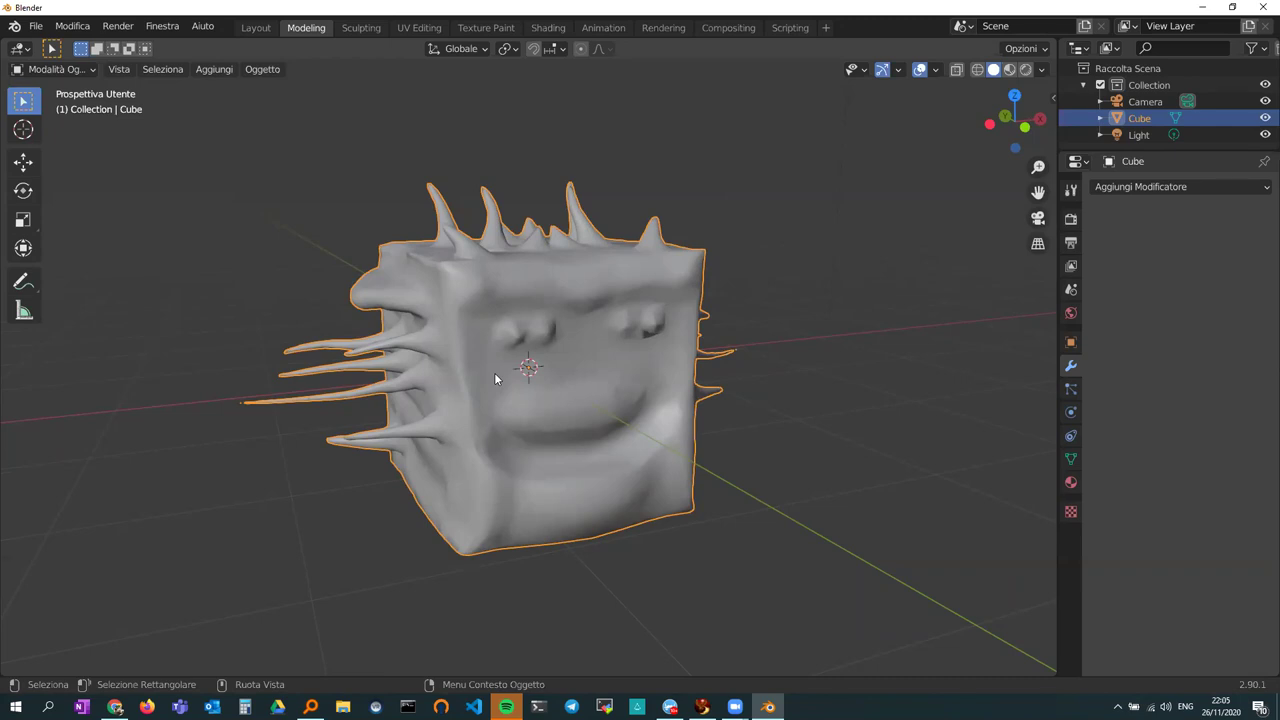
middle_click_drag(494, 373, 475, 374)
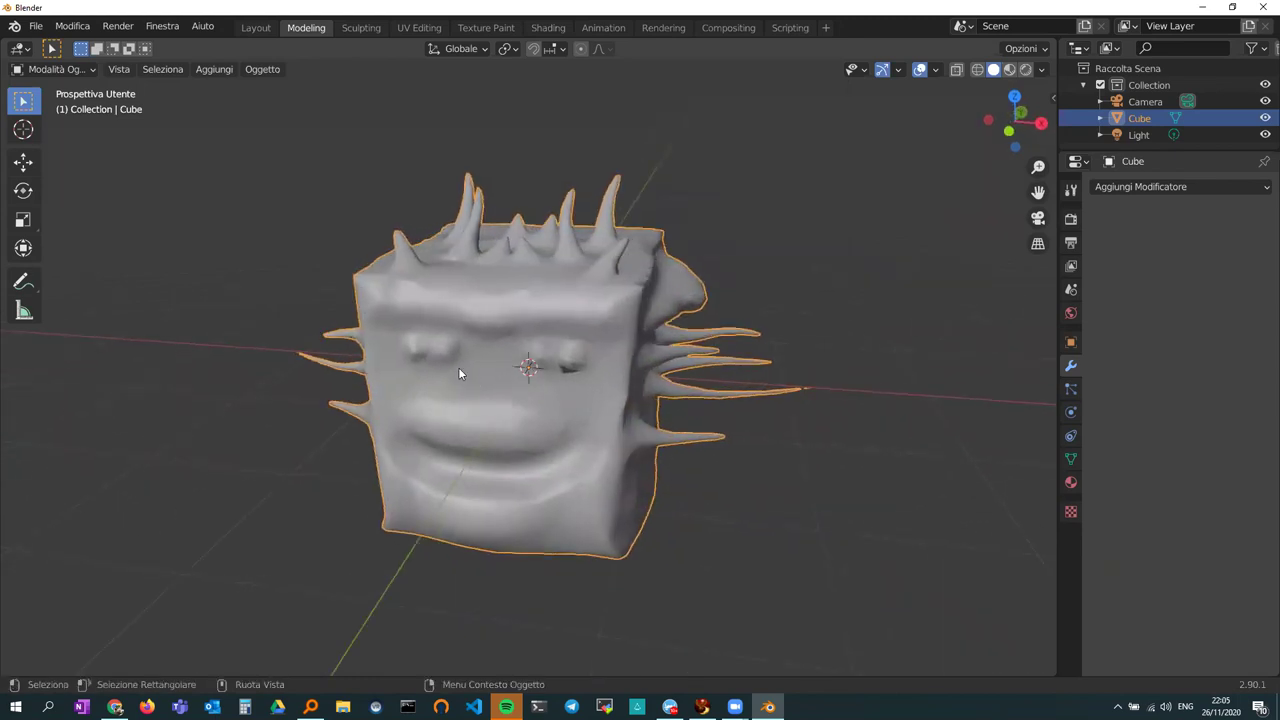
middle_click_drag(460, 368, 531, 372)
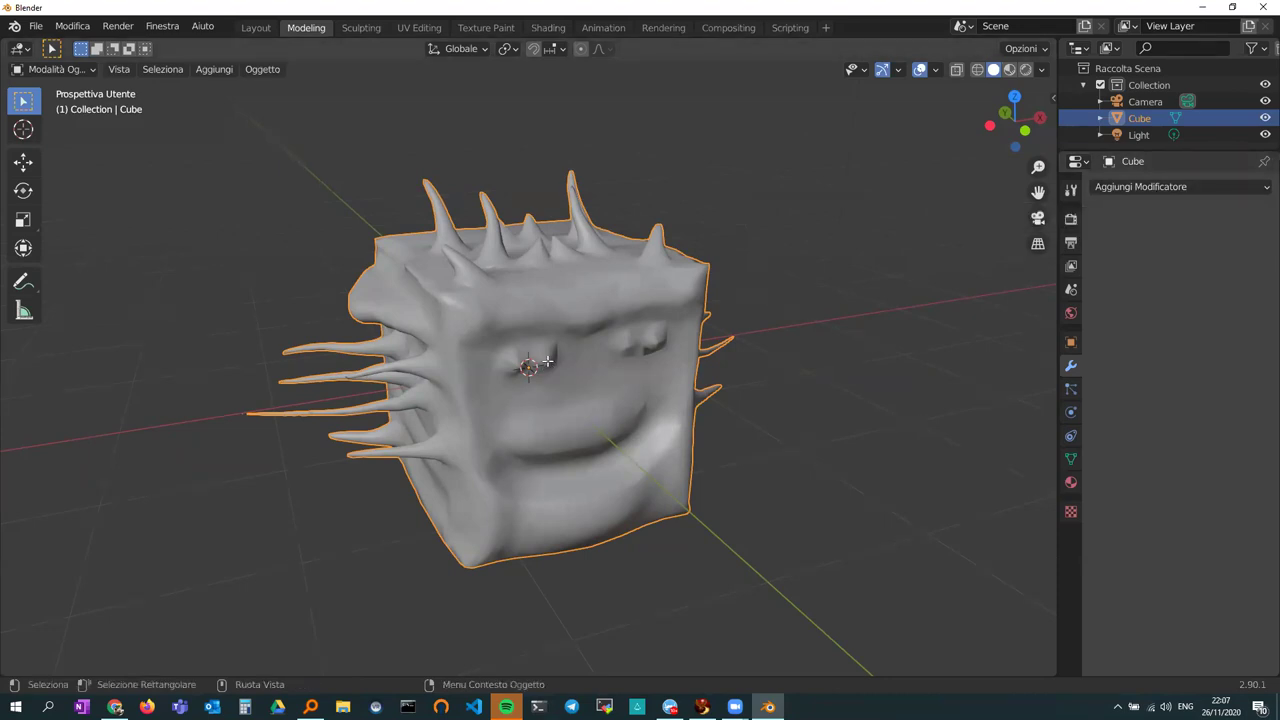
- Enter Edit Mode to inspect the cube's triangulated mesh, then bring up the Add Modifier list
key("Tab")
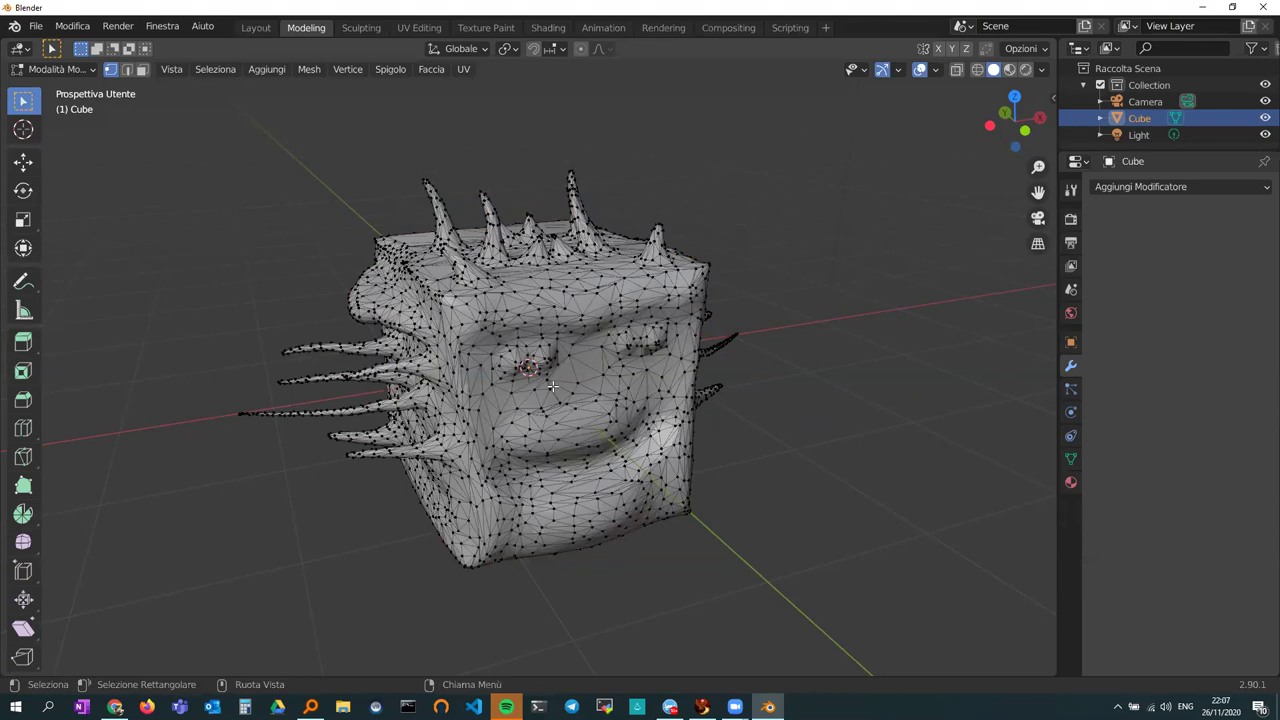
middle_click_drag(589, 382, 548, 316)
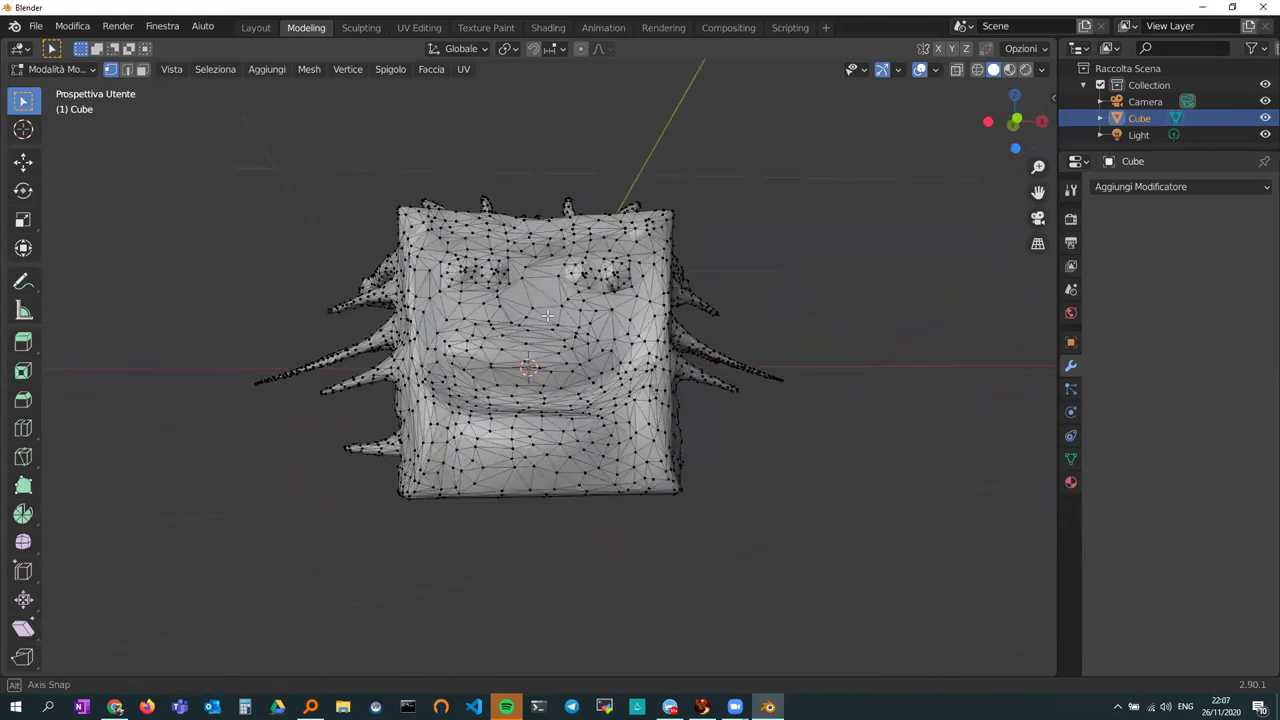
mouse_move(548, 316)
middle_mouse_down()
mouse_move(507, 346)
mouse_move(447, 313)
mouse_move(449, 340)
mouse_move(613, 427)
mouse_move(580, 338)
mouse_move(799, 340)
mouse_move(611, 355)
mouse_move(418, 342)
mouse_move(624, 331)
mouse_move(440, 354)
mouse_move(443, 342)
mouse_move(441, 370)
mouse_move(458, 379)
mouse_move(506, 315)
middle_mouse_up()
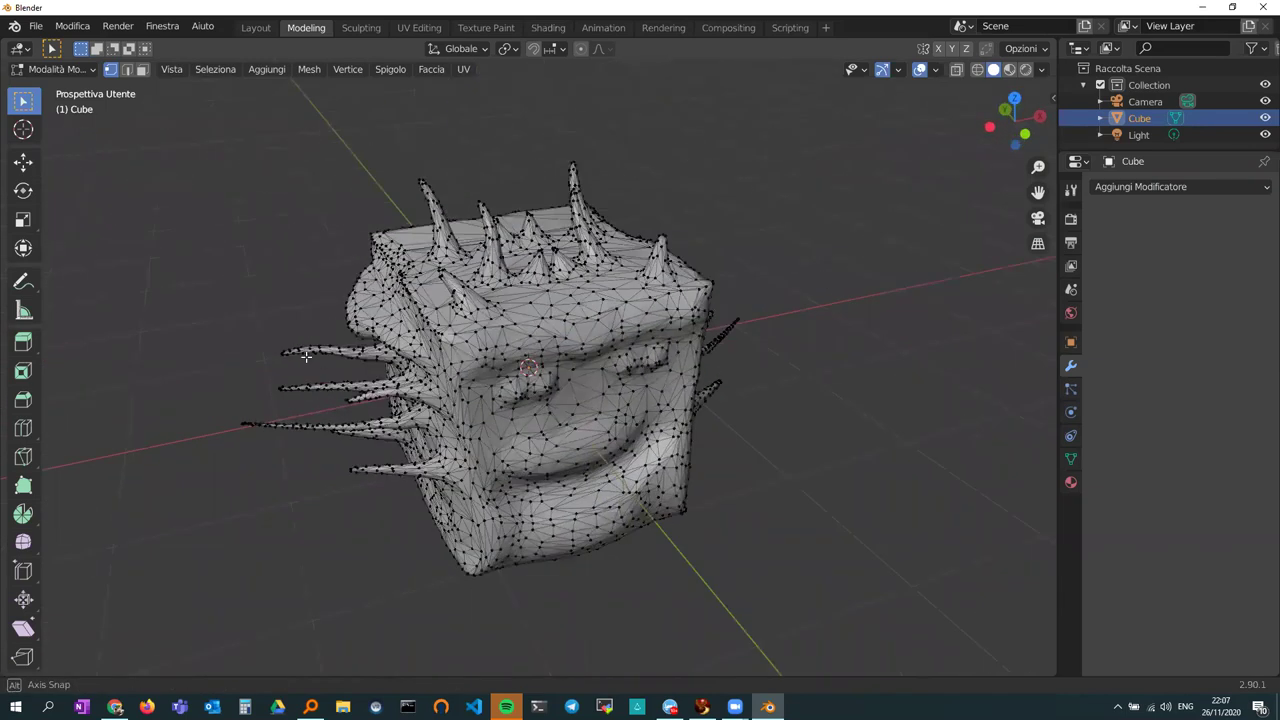
middle_click_drag(306, 358, 324, 449)
mouse_move(698, 442)
middle_mouse_down()
mouse_move(565, 441)
mouse_move(714, 353)
middle_mouse_up()
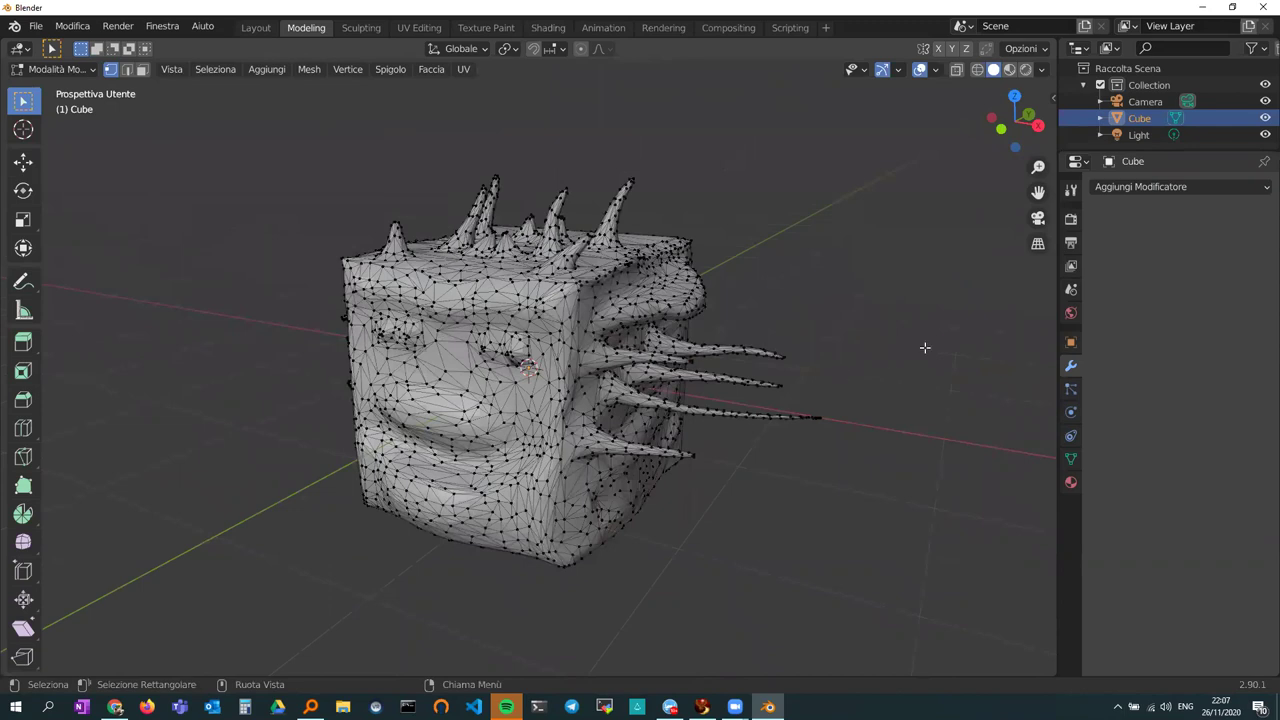
mouse_move(640, 370)
middle_mouse_down()
mouse_move(589, 369)
mouse_move(558, 344)
middle_mouse_up()
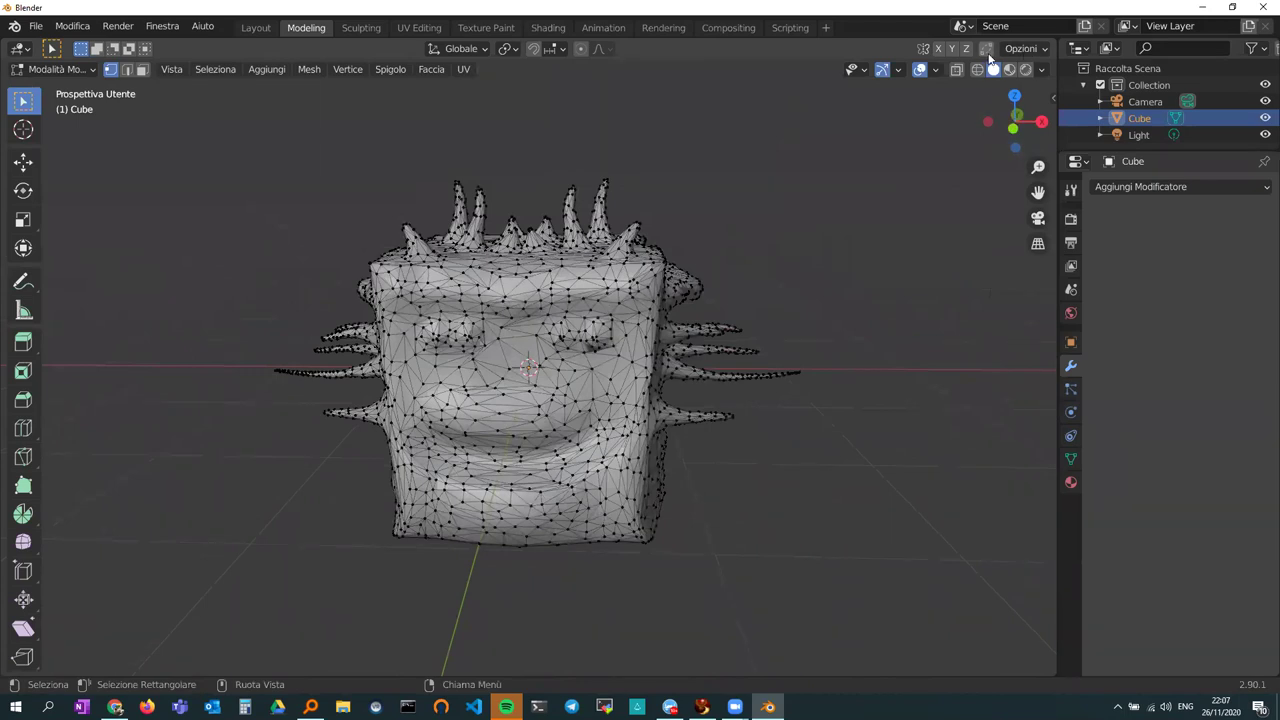
left_click(1125, 187)
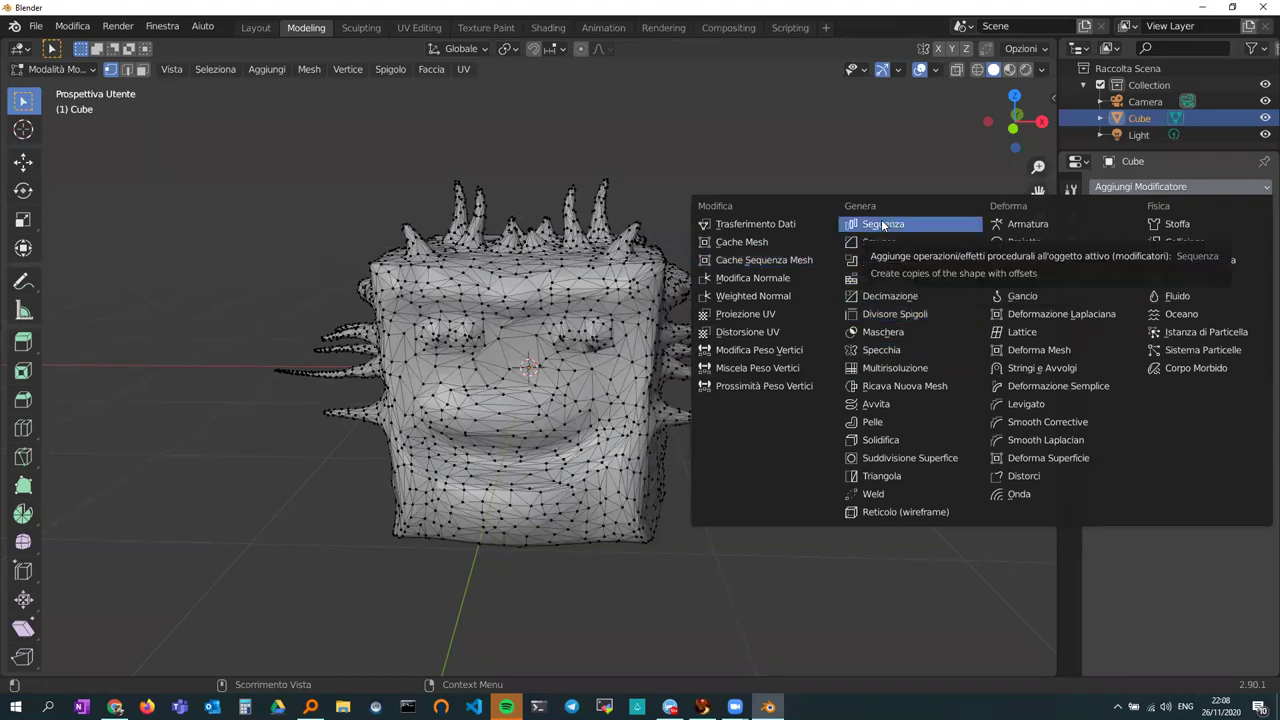
- Add a Remesh modifier to the cube (Voxel, 0.1 m voxel size, 0 m adaptivity)
left_click(897, 388)
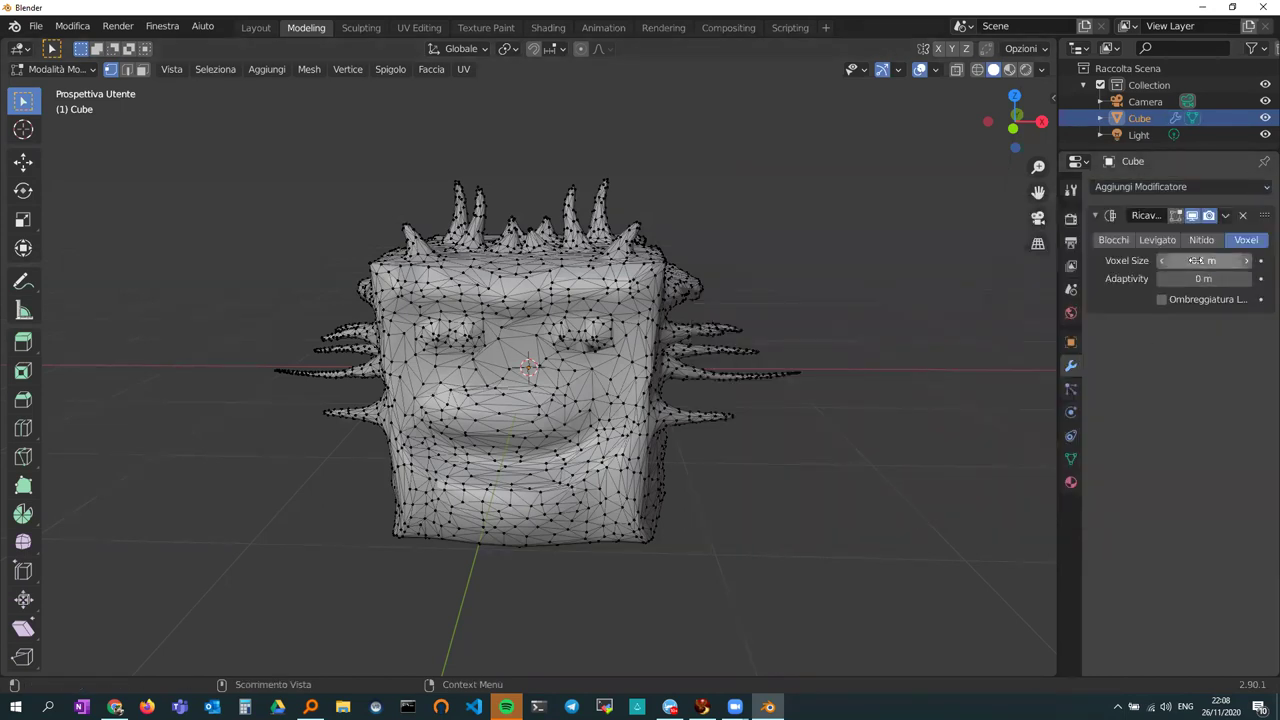
left_click(1226, 216)
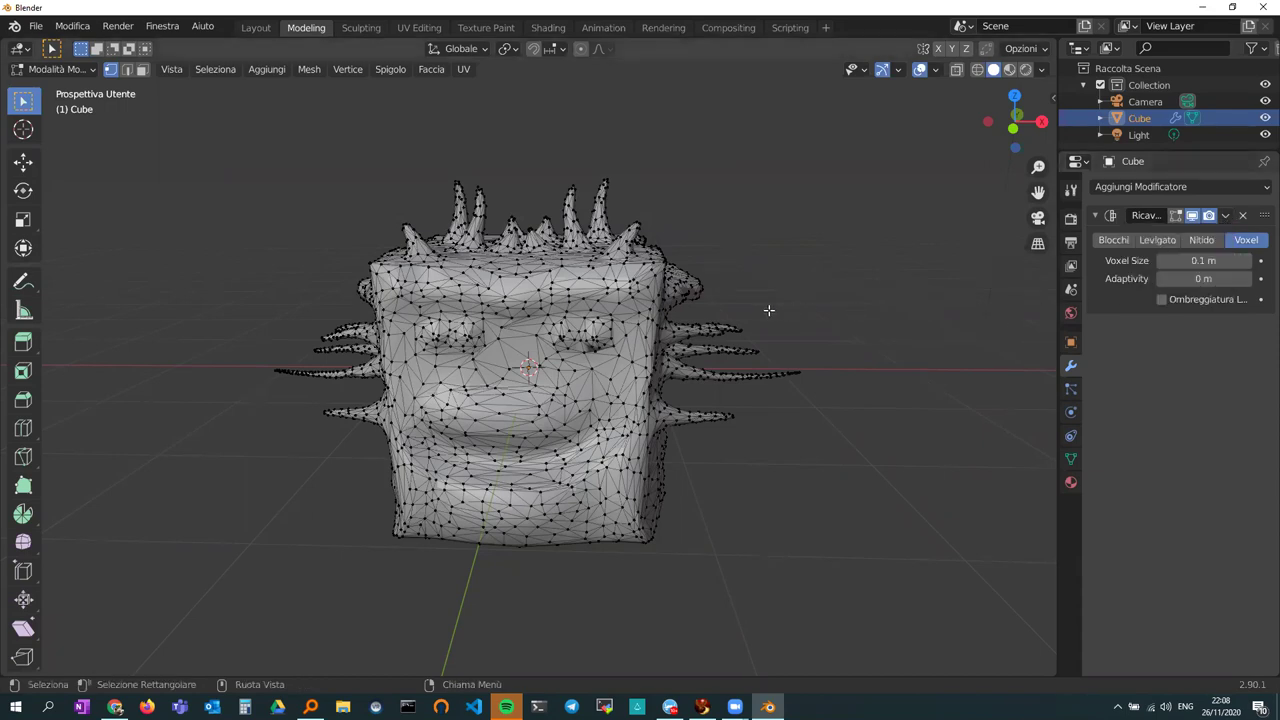
- Apply the Voxel Remesh modifier and view the cube's resulting even quad grid in Edit Mode
key("Tab")
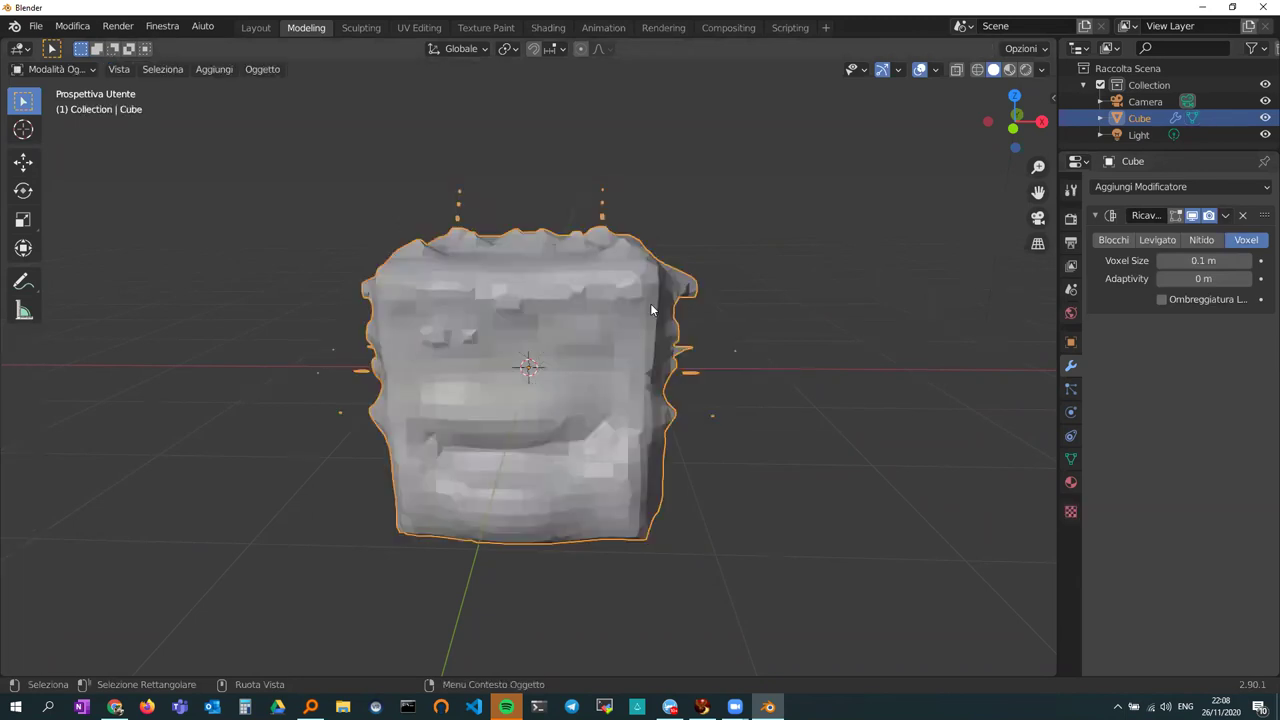
mouse_move(566, 339)
middle_mouse_down()
mouse_move(757, 317)
mouse_move(563, 337)
mouse_move(541, 357)
mouse_move(625, 342)
middle_mouse_up()
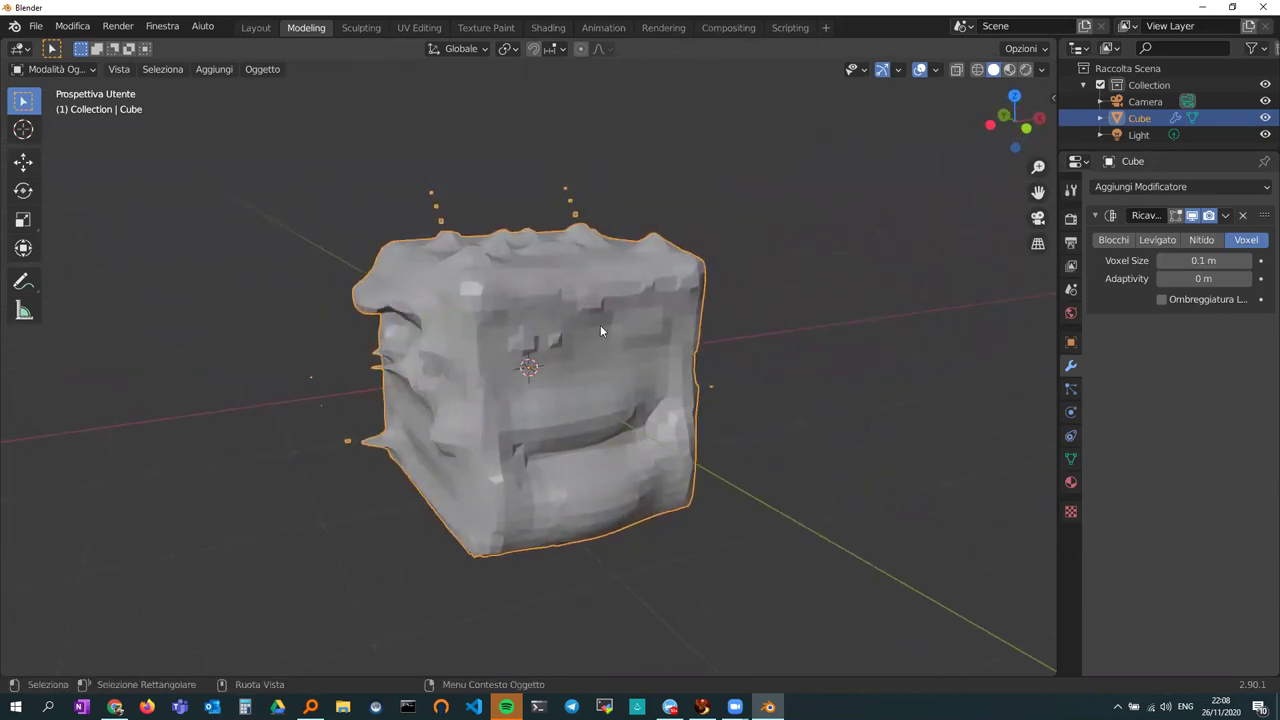
mouse_move(616, 343)
middle_mouse_down()
mouse_move(568, 321)
mouse_move(514, 342)
middle_mouse_up()
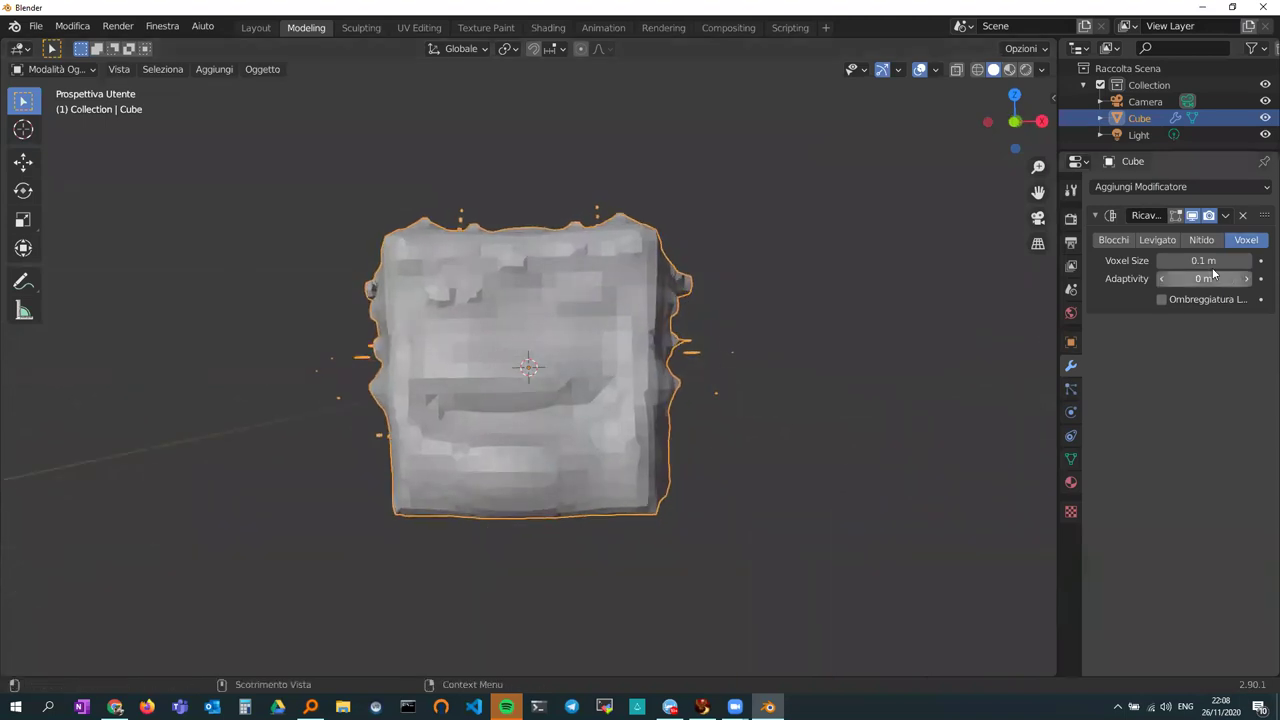
left_click(1226, 216)
left_click(1195, 234)
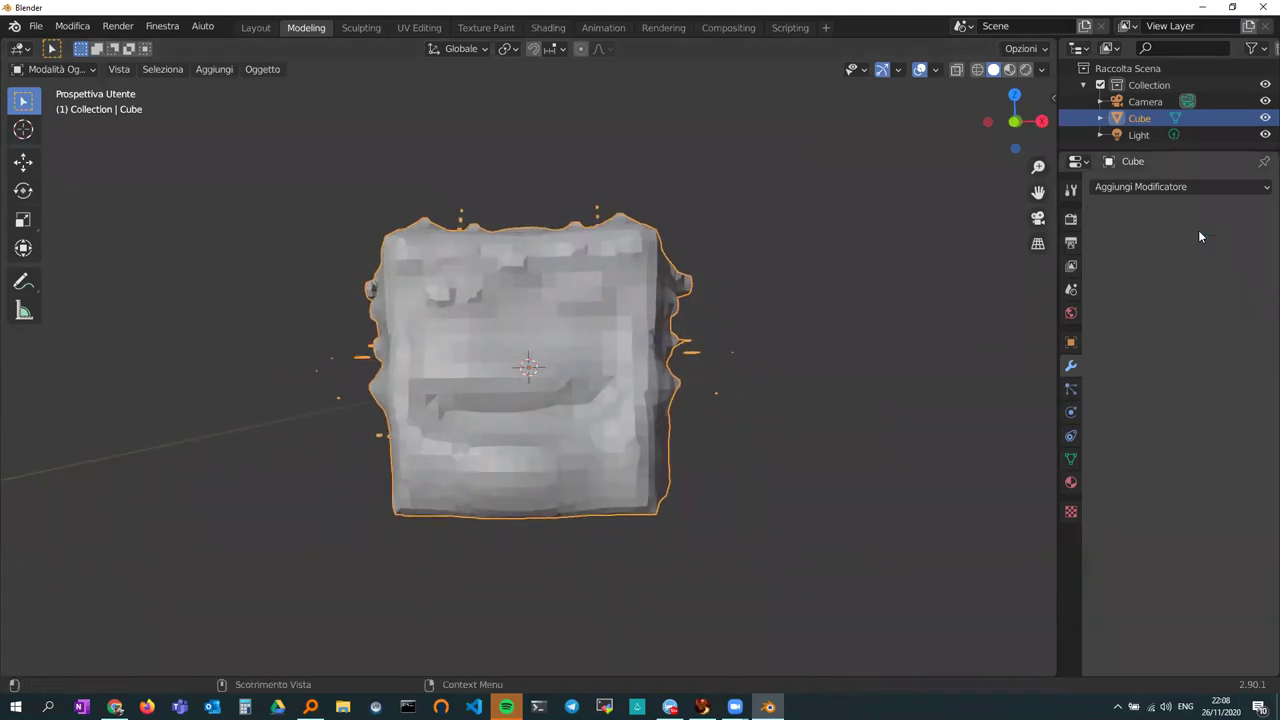
key("Tab")
mouse_move(560, 371)
middle_mouse_down()
mouse_move(743, 366)
mouse_move(555, 370)
mouse_move(530, 350)
mouse_move(530, 424)
mouse_move(676, 397)
mouse_move(422, 350)
mouse_move(613, 378)
middle_mouse_up()
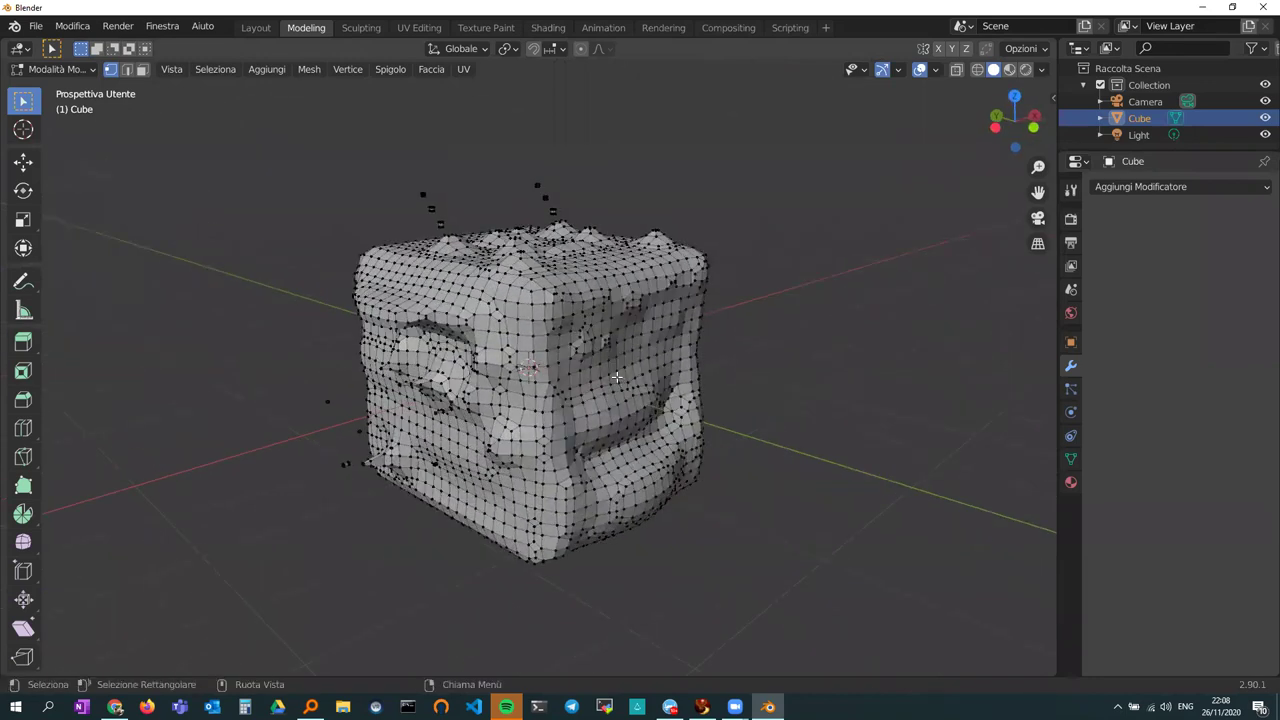
- Undo the applied remesh to restore the cube's spikes and grinning face
key("Tab")
key("ctrl+z")
key("ctrl+z")
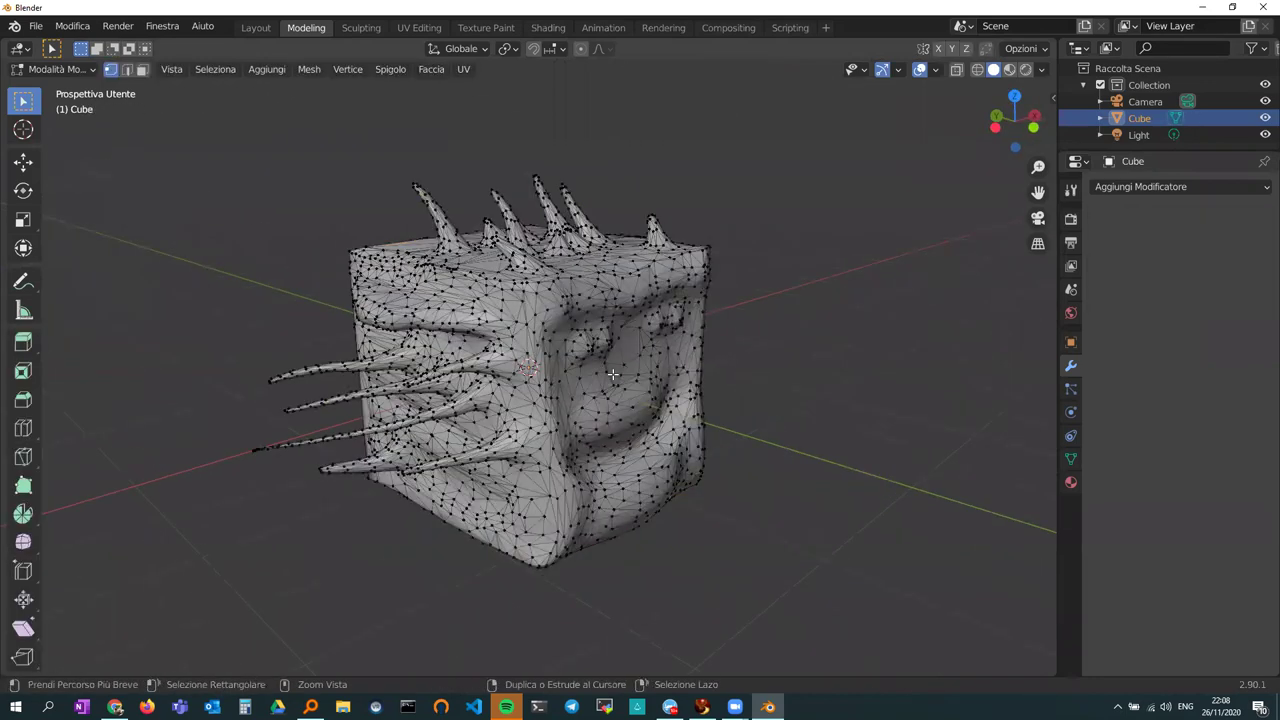
middle_click_drag(613, 375, 522, 373)
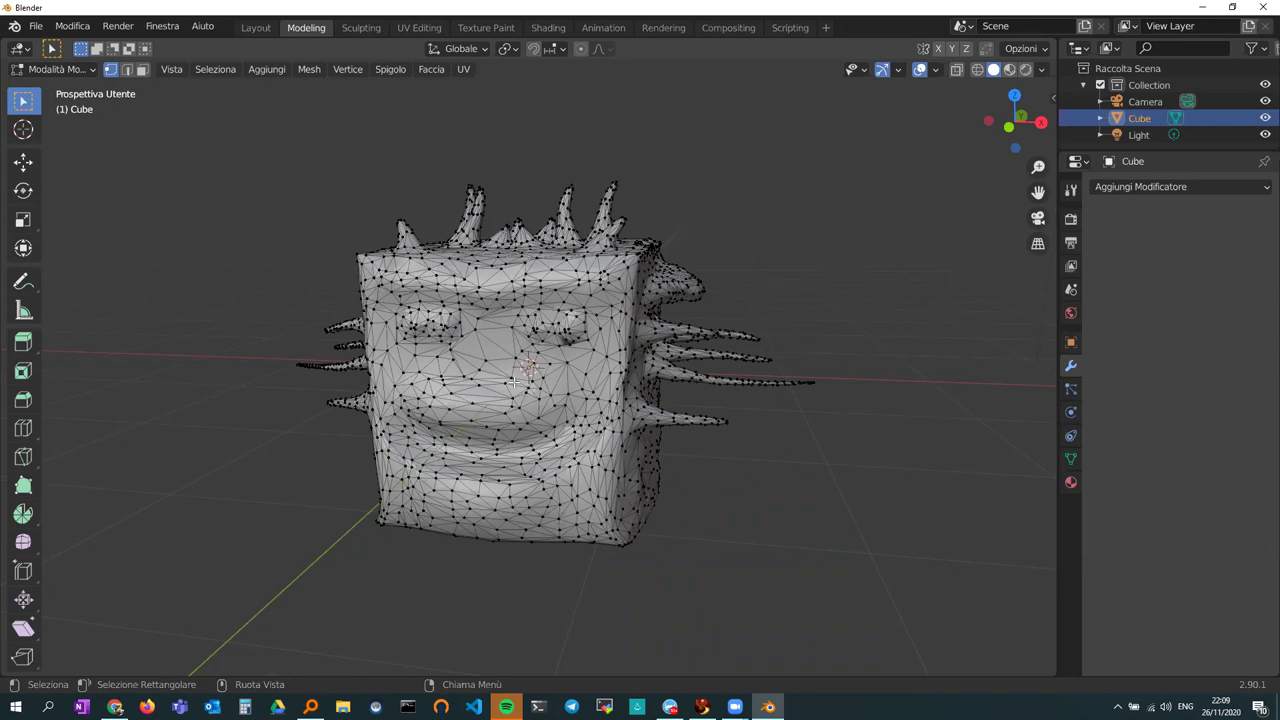
mouse_move(513, 382)
middle_mouse_down()
mouse_move(597, 354)
mouse_move(568, 352)
middle_mouse_up()
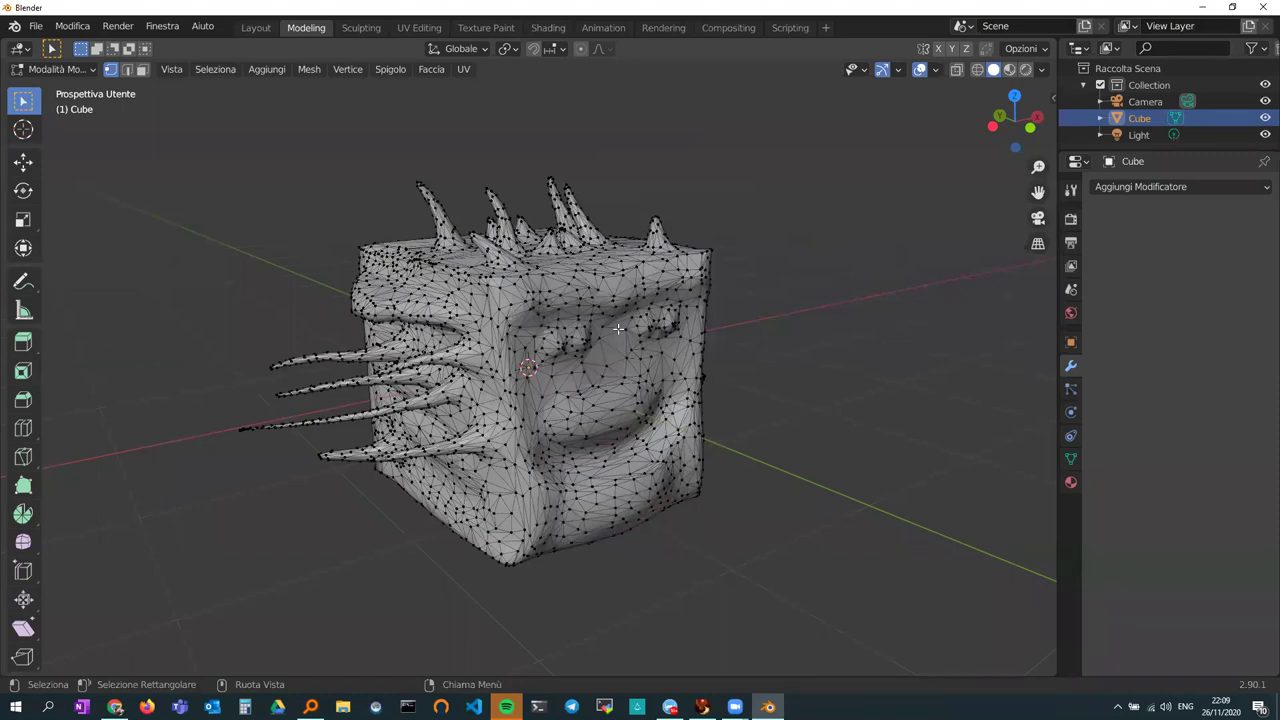
mouse_move(618, 326)
middle_mouse_down()
mouse_move(644, 298)
mouse_move(566, 316)
middle_mouse_up()
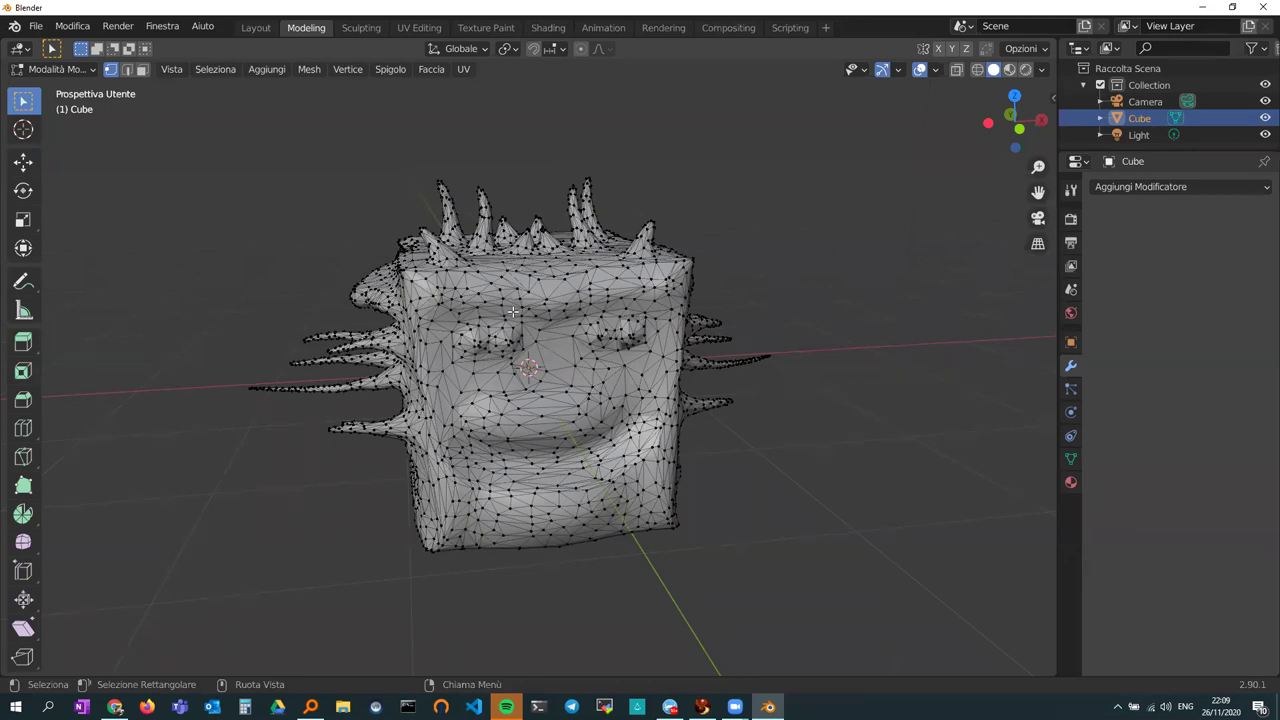
- Orbit around the restored spiky cube to inspect its sides, face and top
mouse_move(500, 305)
middle_mouse_down()
mouse_move(627, 276)
mouse_move(512, 281)
middle_mouse_up()
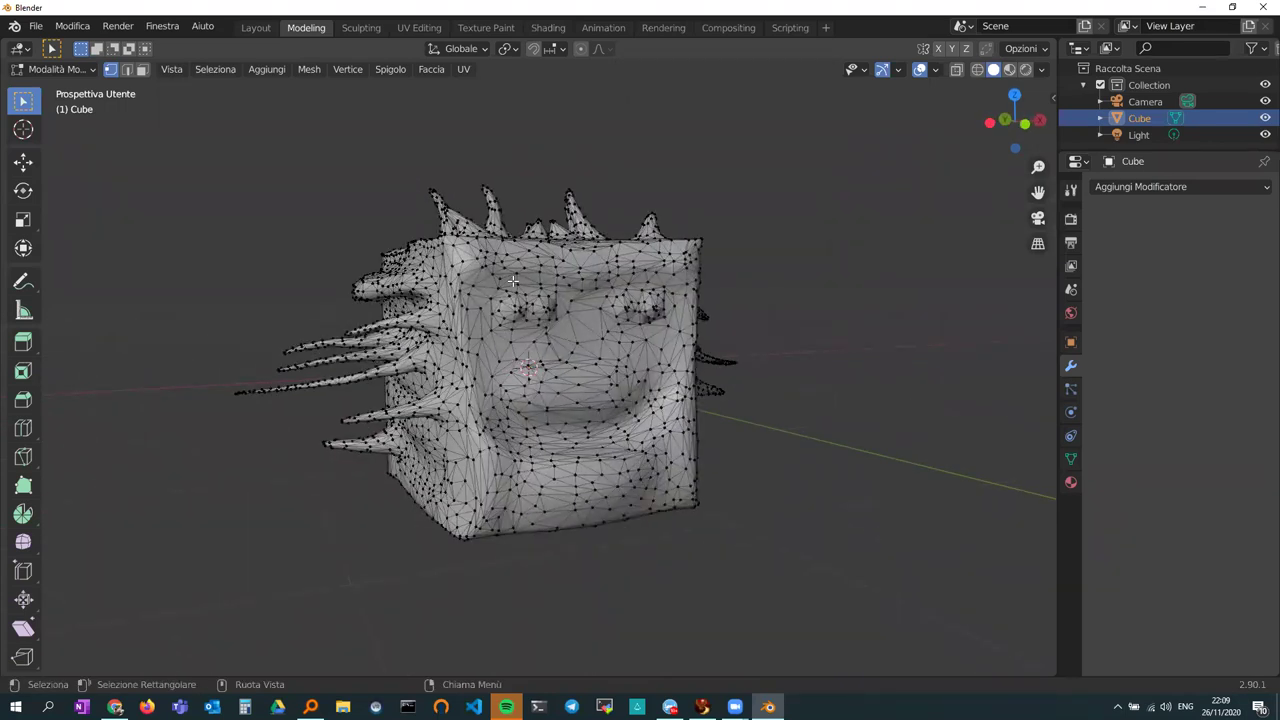
middle_click_drag(478, 270, 525, 265)
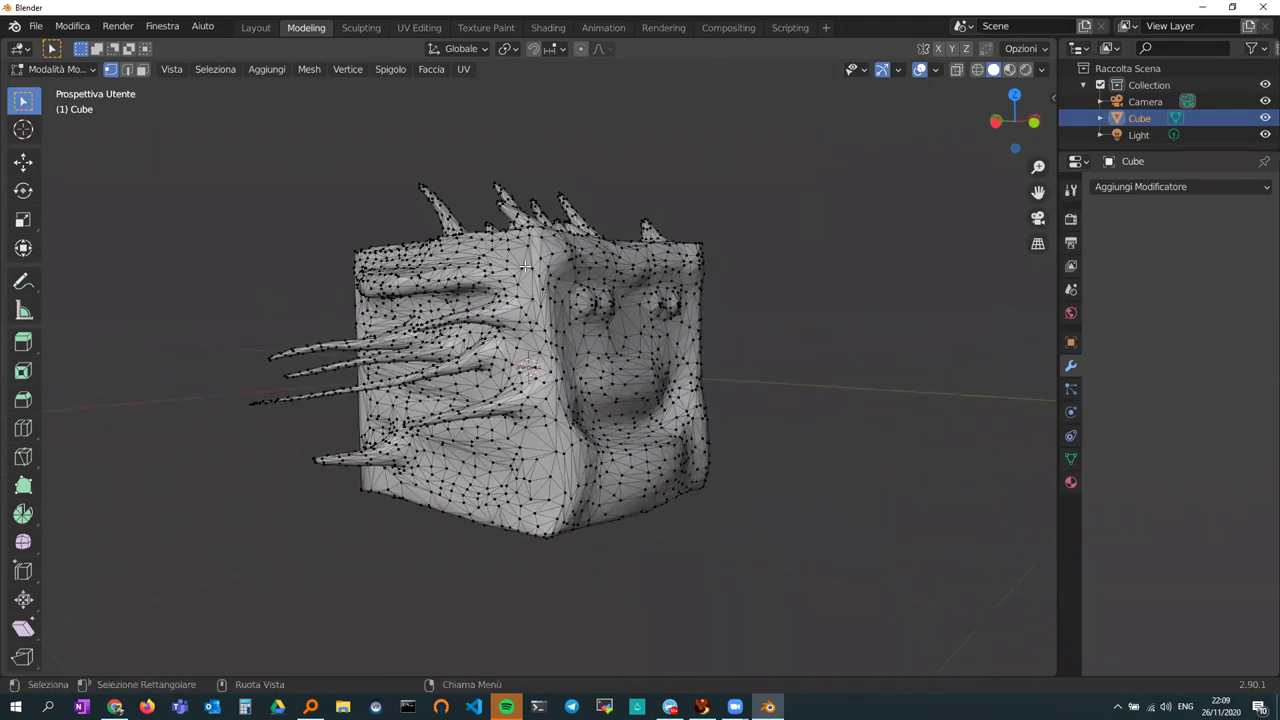
middle_click_drag(522, 268, 427, 283)
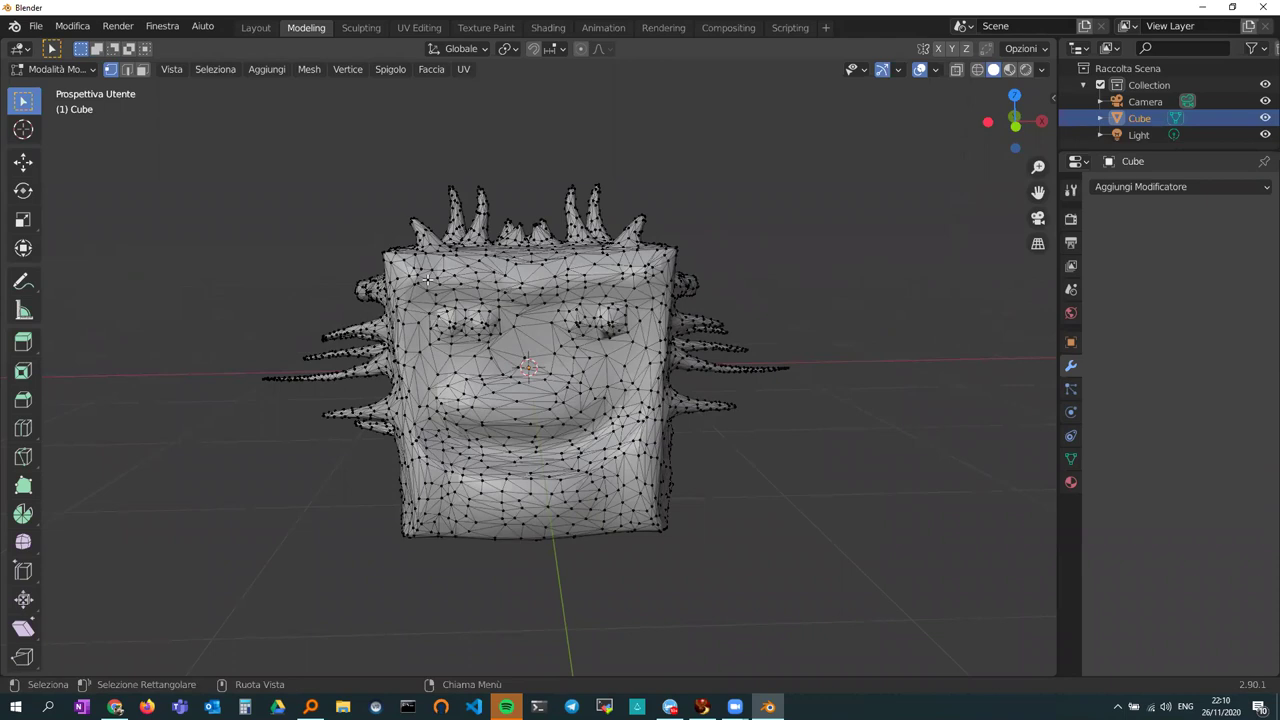
mouse_move(434, 298)
middle_mouse_down()
mouse_move(537, 297)
mouse_move(300, 289)
mouse_move(385, 314)
middle_mouse_up()
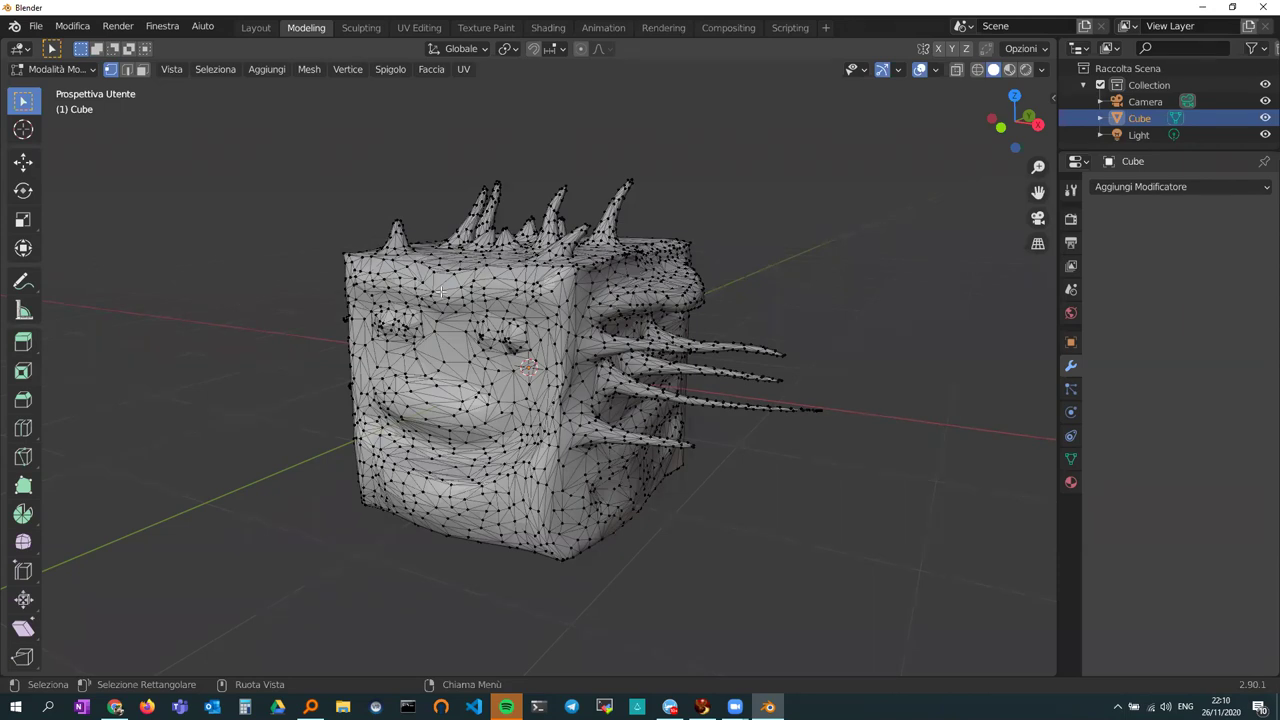
mouse_move(442, 324)
middle_mouse_down()
mouse_move(580, 318)
mouse_move(424, 258)
middle_mouse_up()
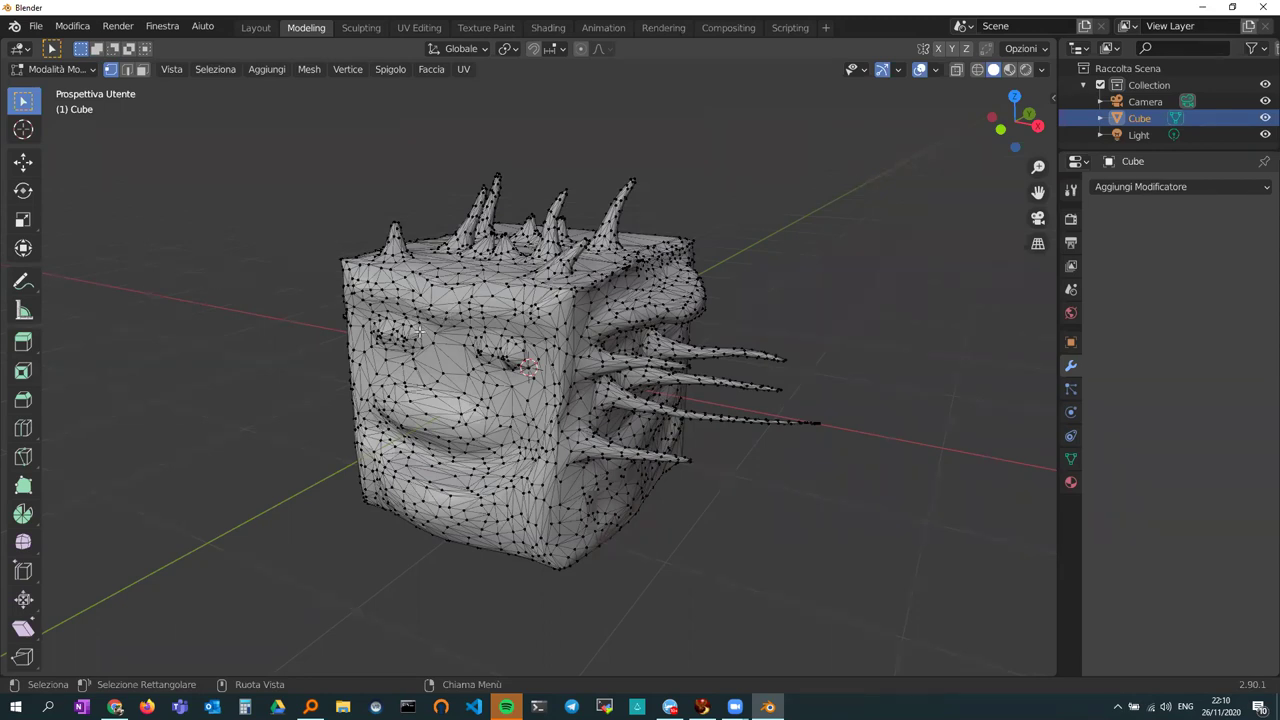
mouse_move(470, 312)
middle_mouse_down()
mouse_move(604, 289)
mouse_move(642, 304)
middle_mouse_up()
mouse_move(530, 302)
middle_mouse_down()
mouse_move(402, 240)
mouse_move(524, 365)
middle_mouse_up()
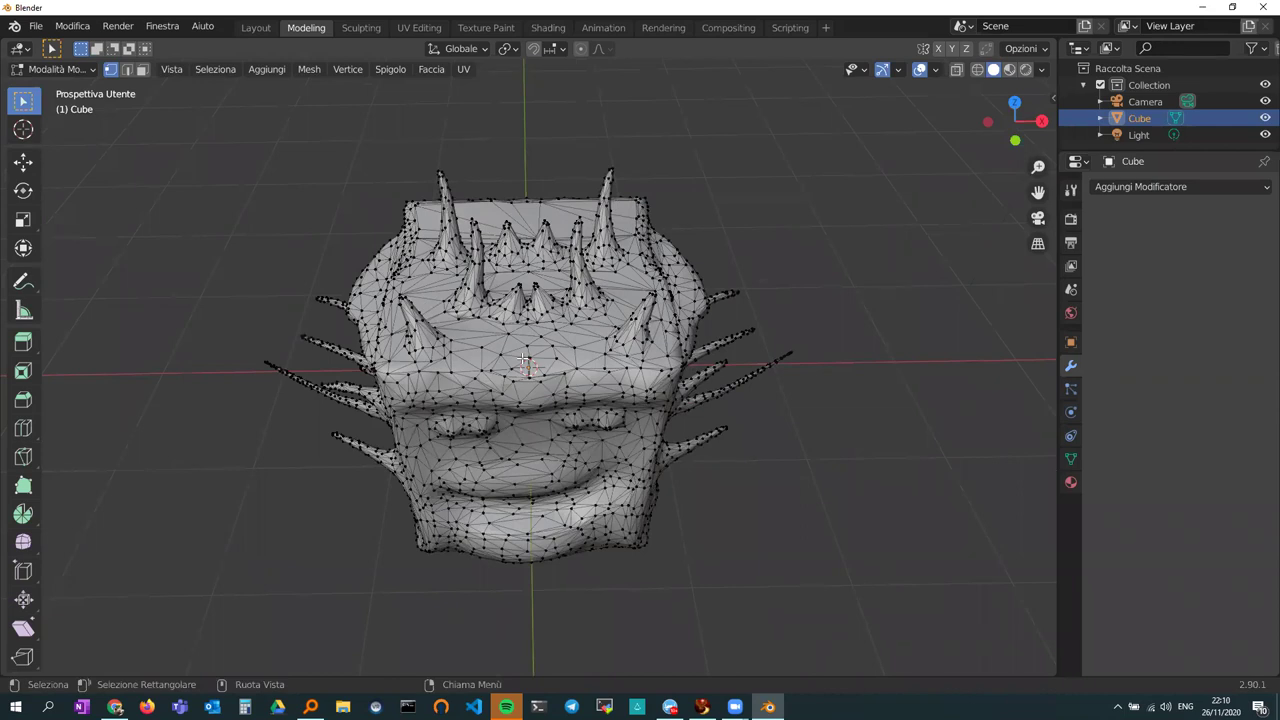
mouse_move(486, 362)
middle_mouse_down()
mouse_move(460, 215)
mouse_move(576, 228)
mouse_move(483, 362)
middle_mouse_up()
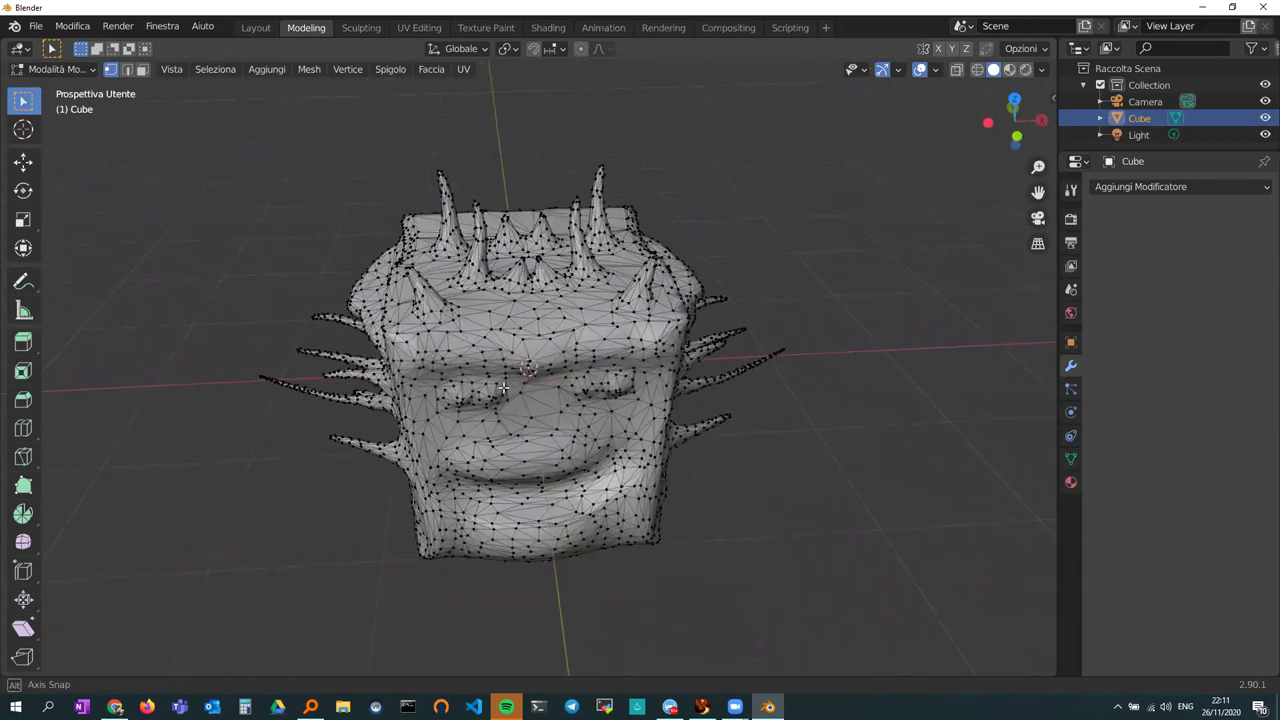
- Start a COLLADA export with Downloads\Leonardo as the destination folder
key("Tab")
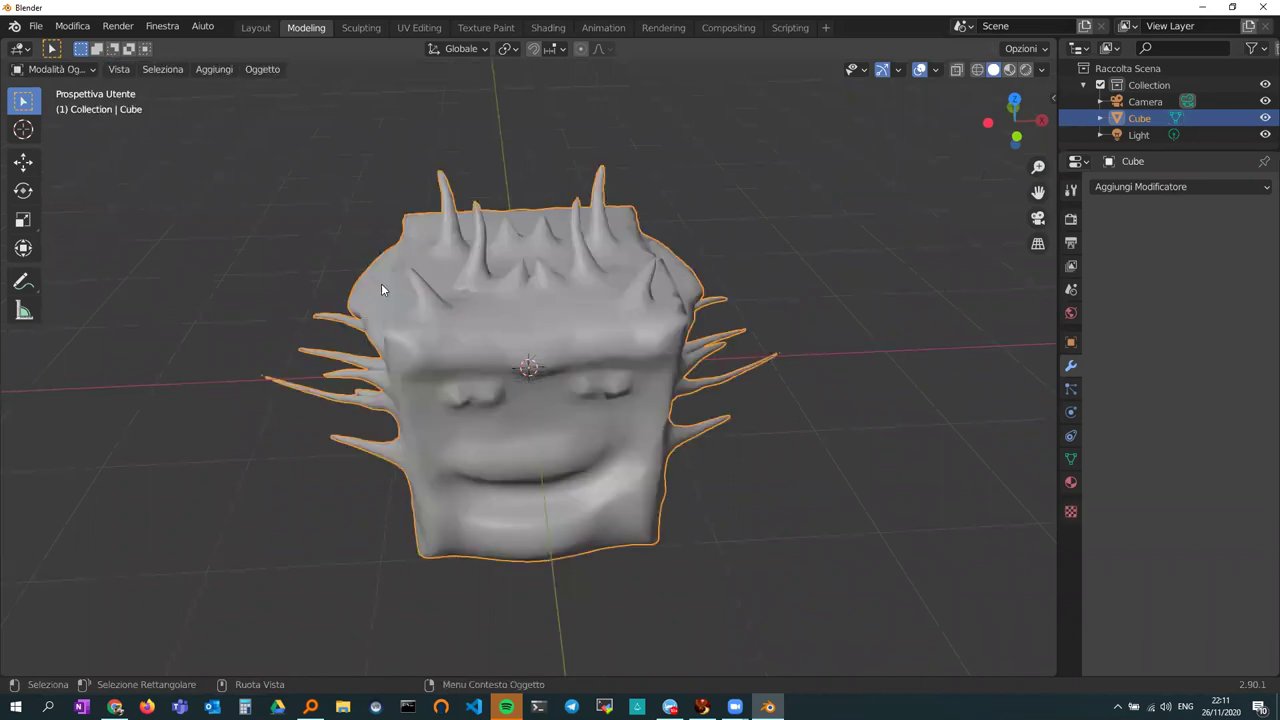
mouse_move(429, 286)
middle_mouse_down()
mouse_move(422, 255)
mouse_move(254, 181)
middle_mouse_up()
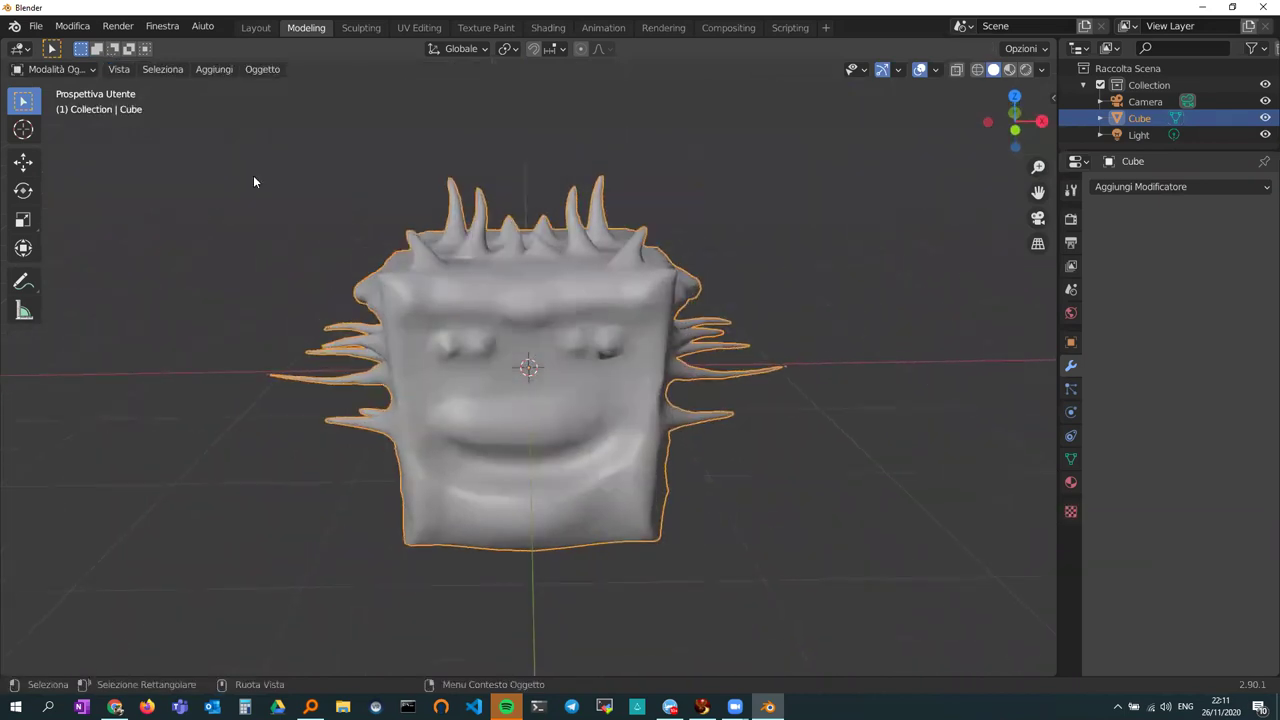
left_click(36, 27)
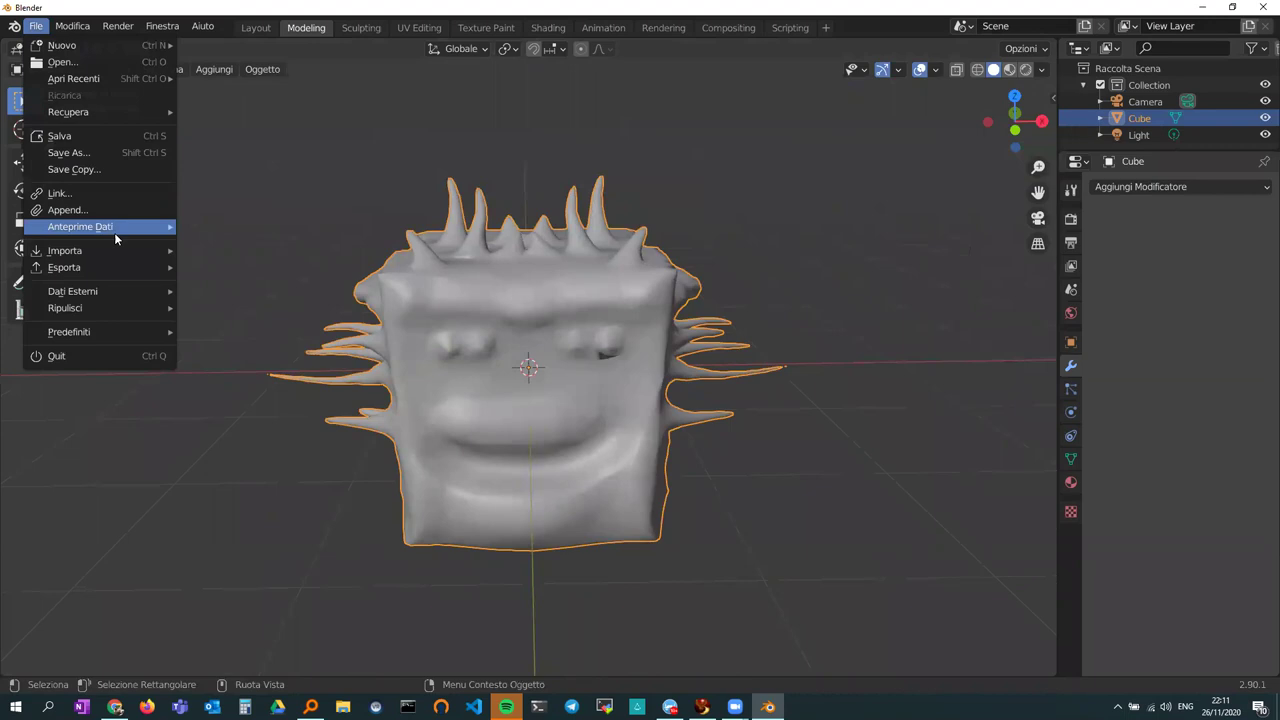
mouse_move(64, 267)
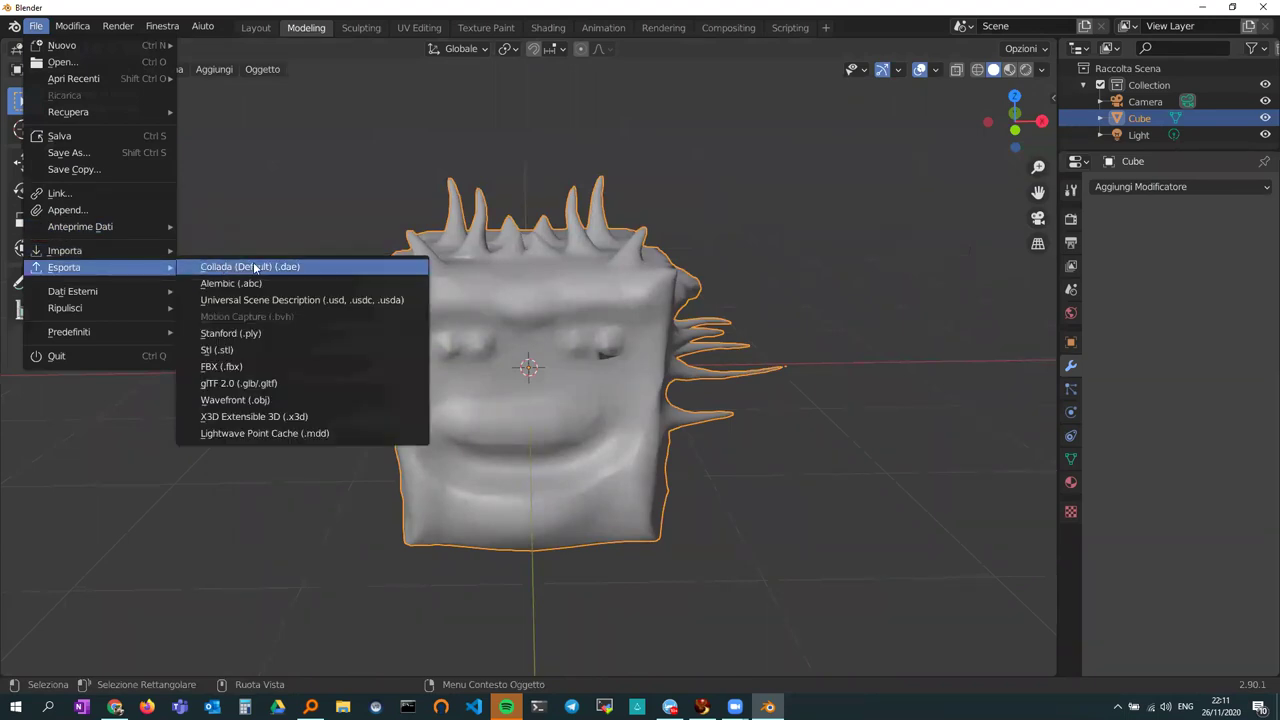
left_click(255, 267)
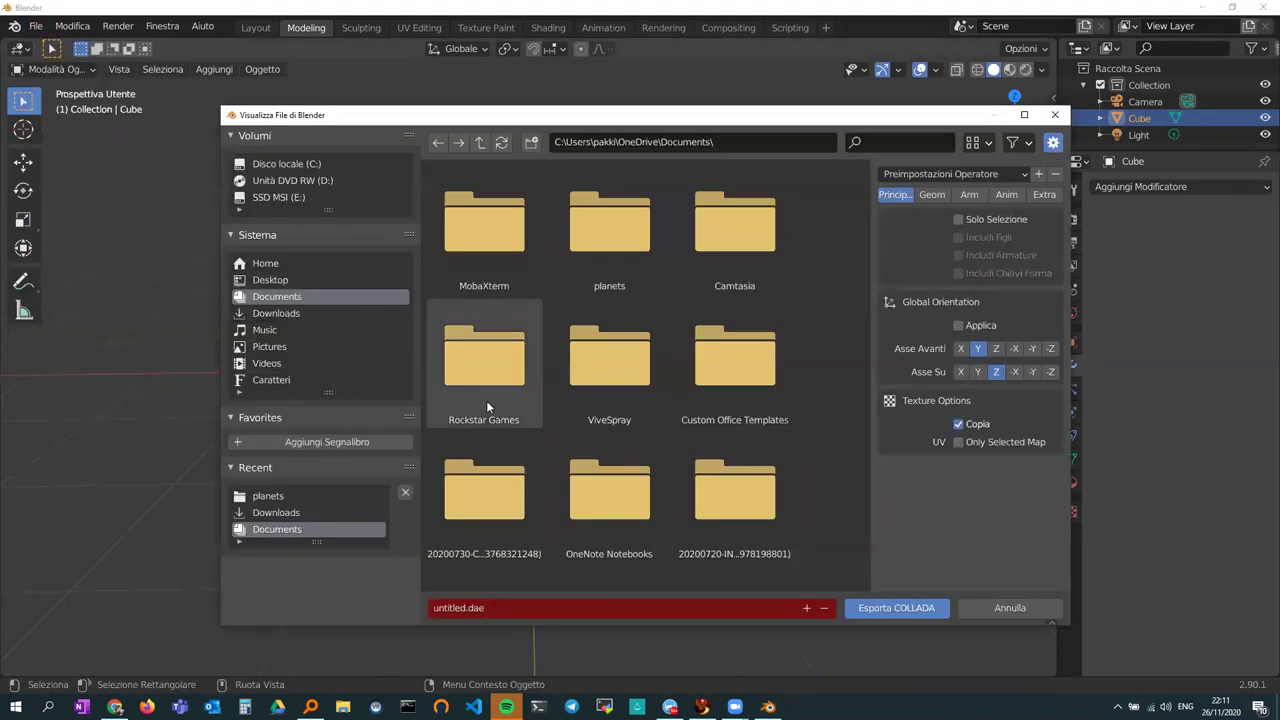
left_click(298, 313)
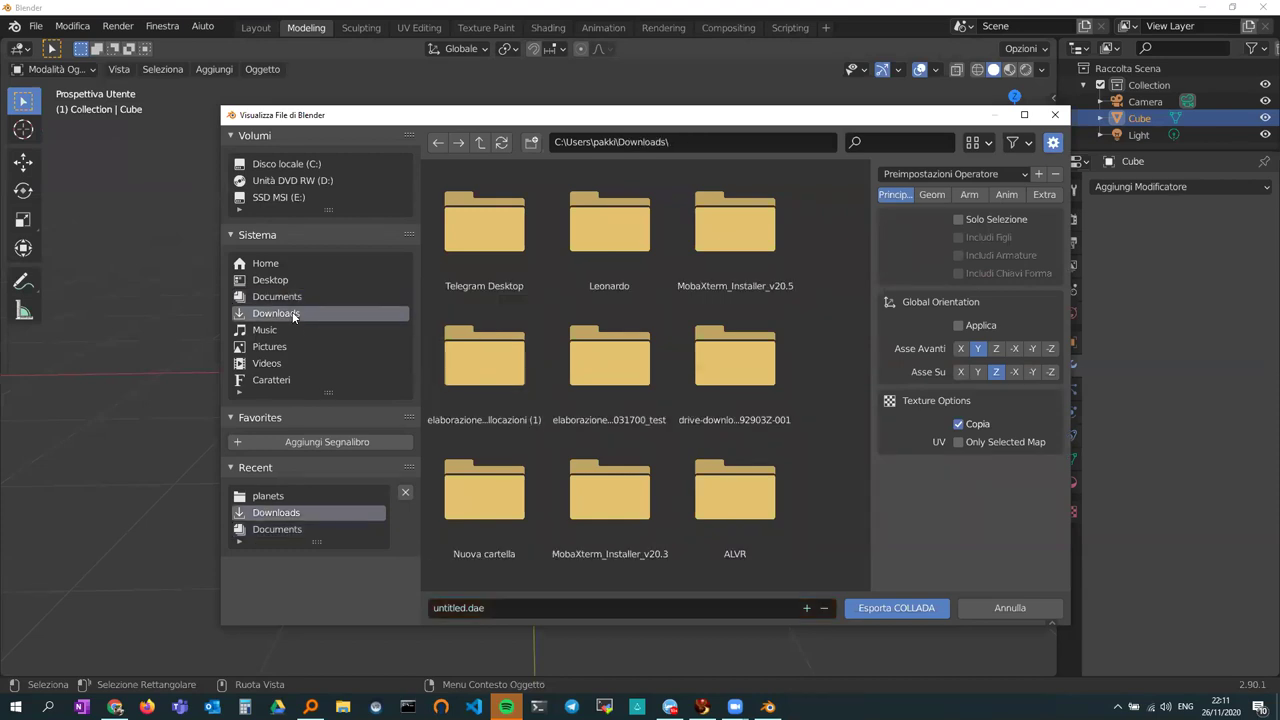
double_click(617, 232)
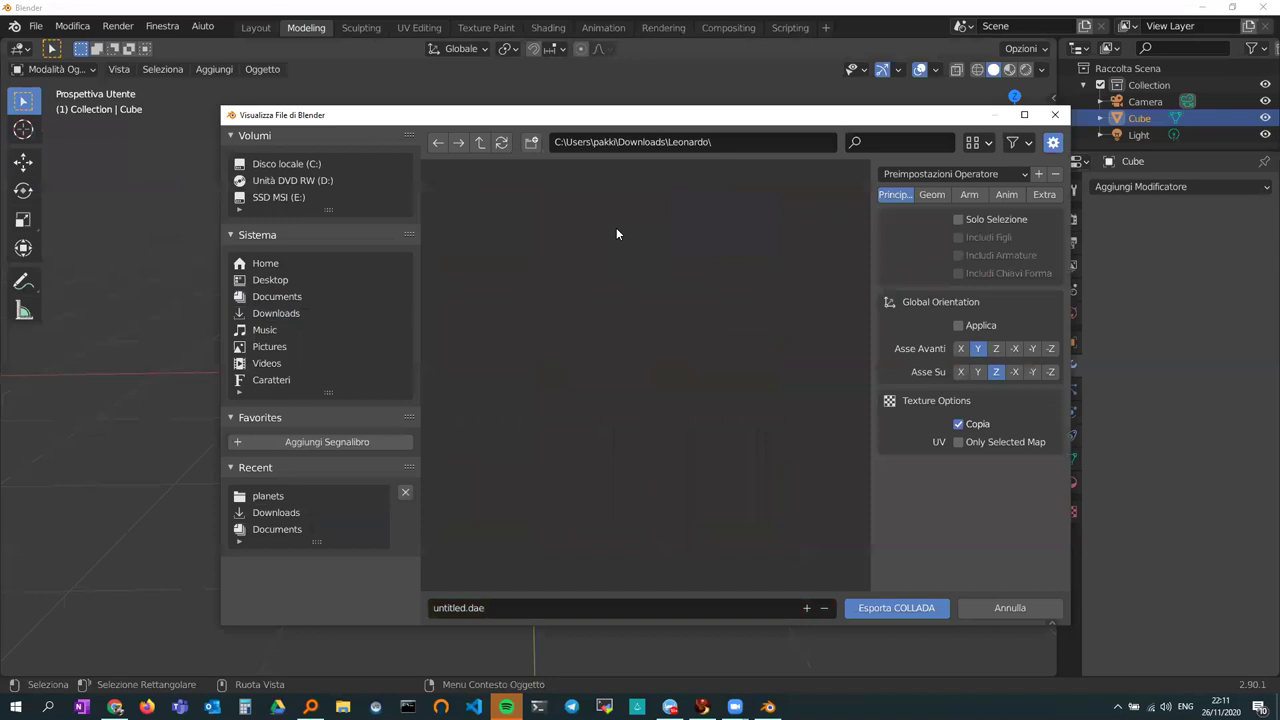
- Name the export file mostro.dae and limit it to the selected object only
left_click(464, 606)
left_click_drag(462, 607, 424, 600)
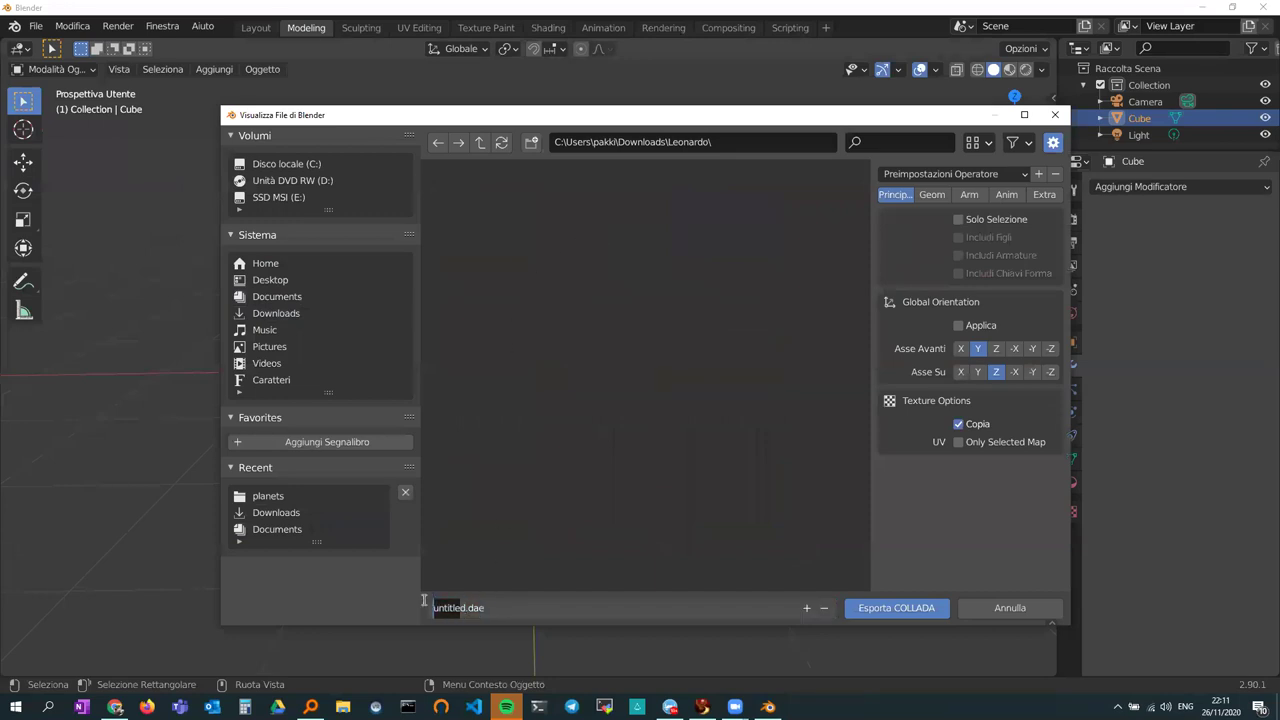
key("BackSpace")
type("mostro")
left_click(958, 219)
left_click(958, 219)
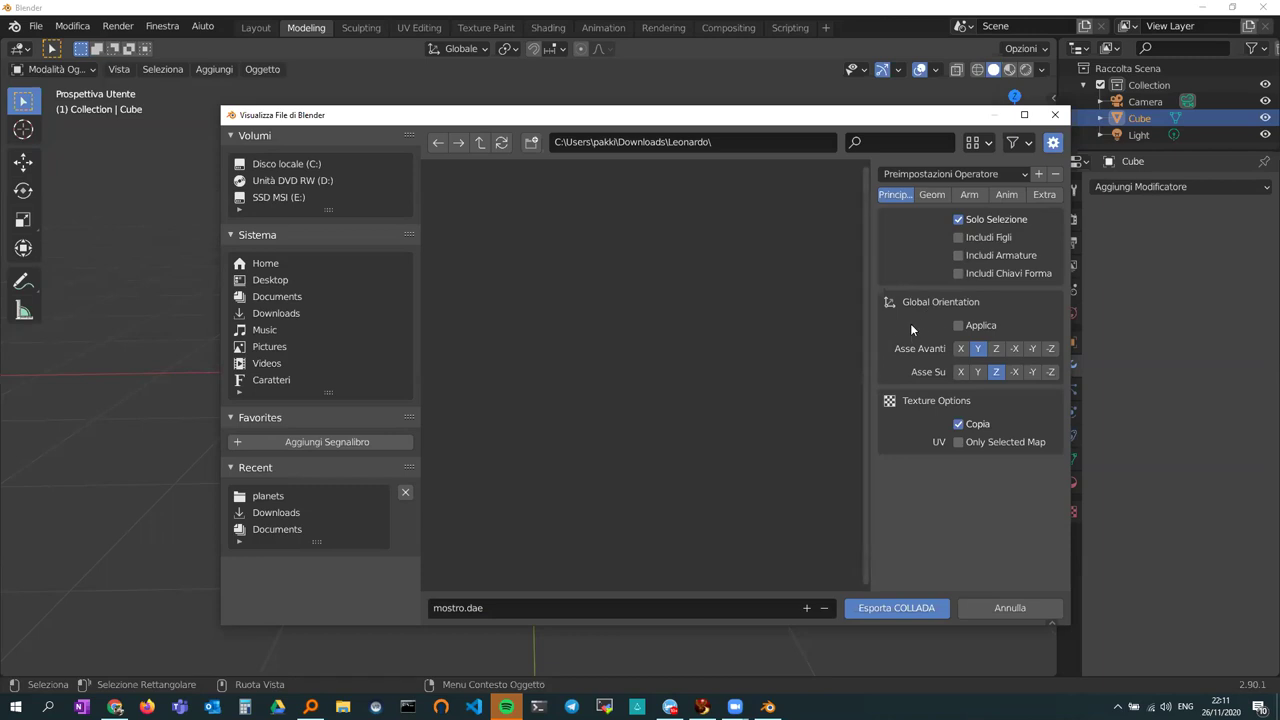
- Review the Geometry, Armature, Extra and Animation settings, then export mostro.dae
left_click(943, 195)
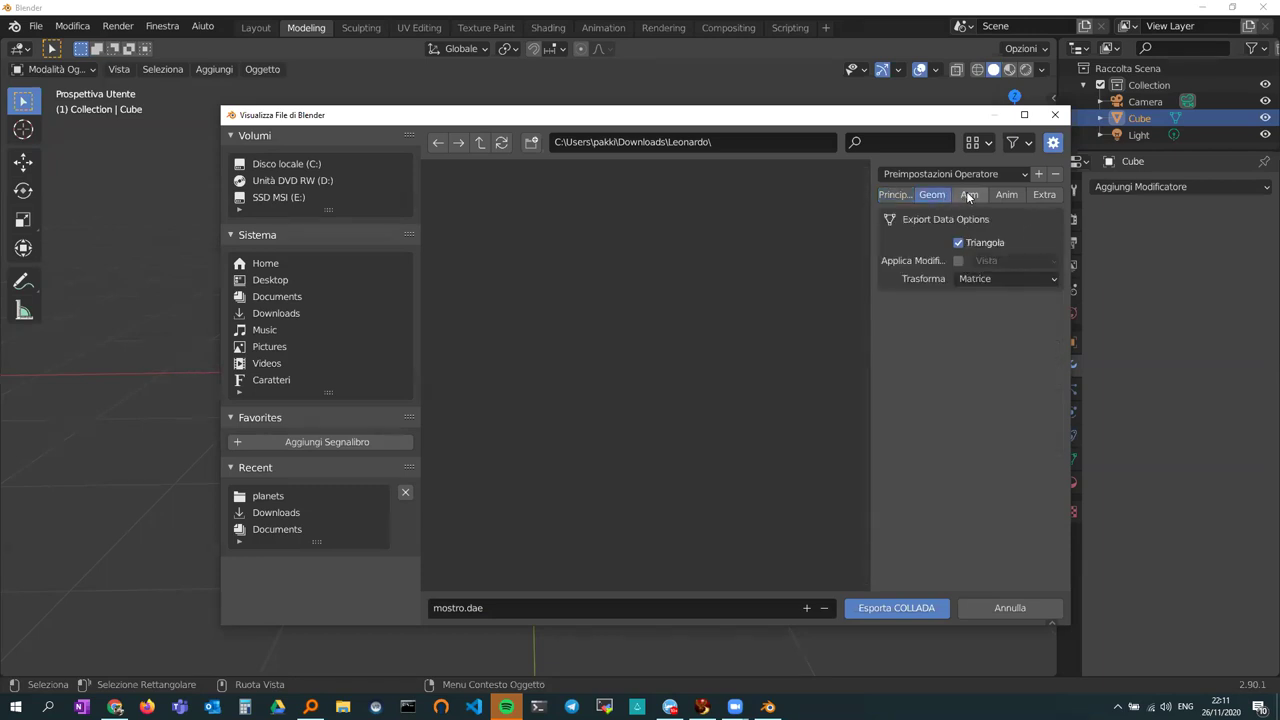
left_click(968, 195)
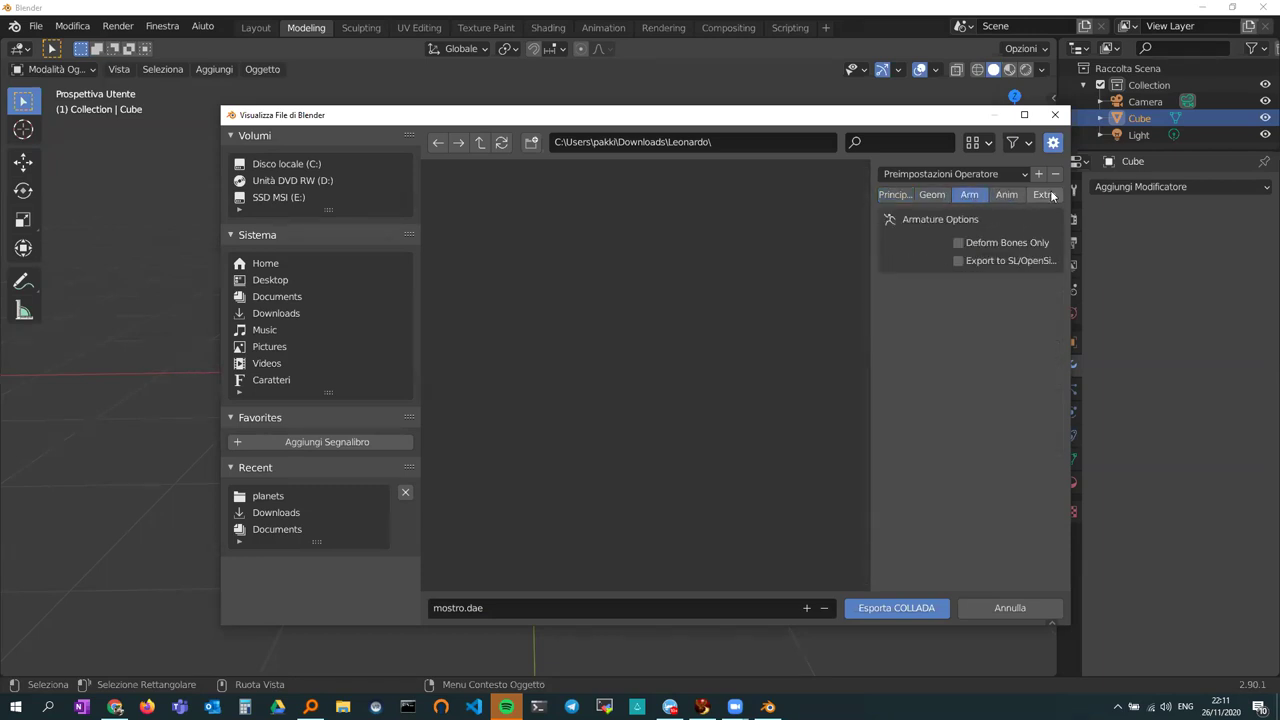
left_click(1044, 195)
left_click(1006, 195)
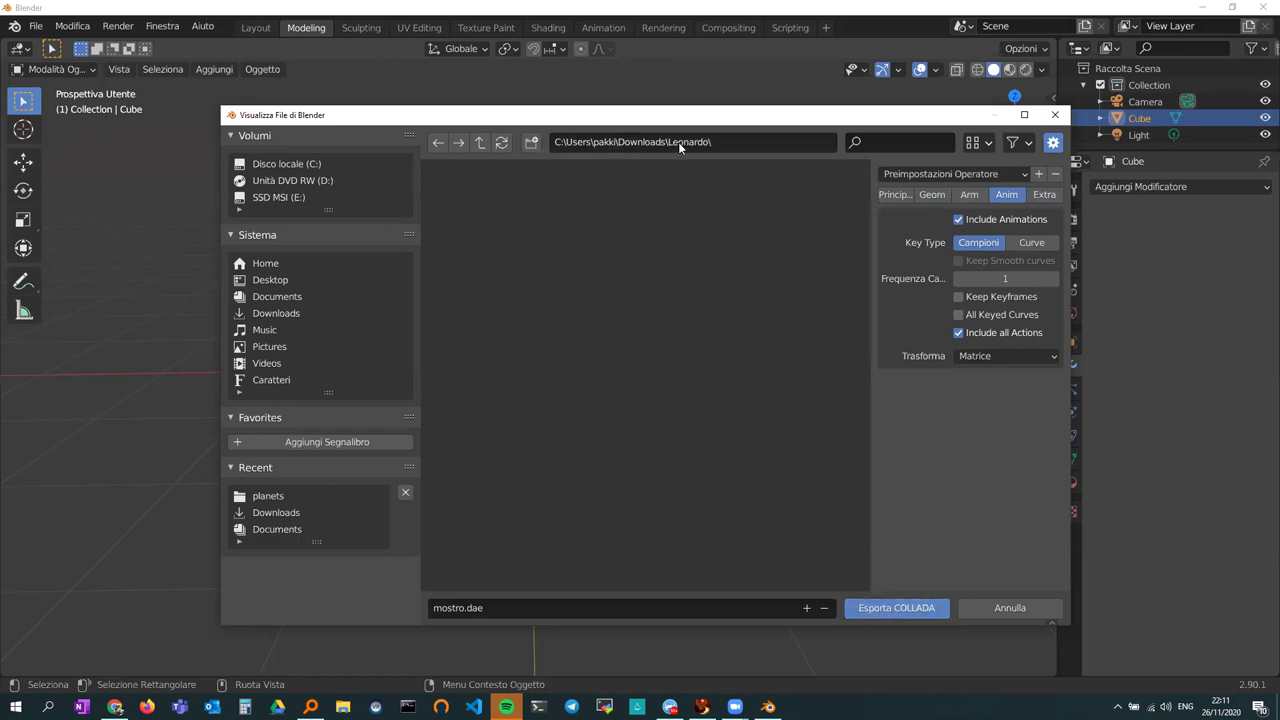
left_click(874, 610)
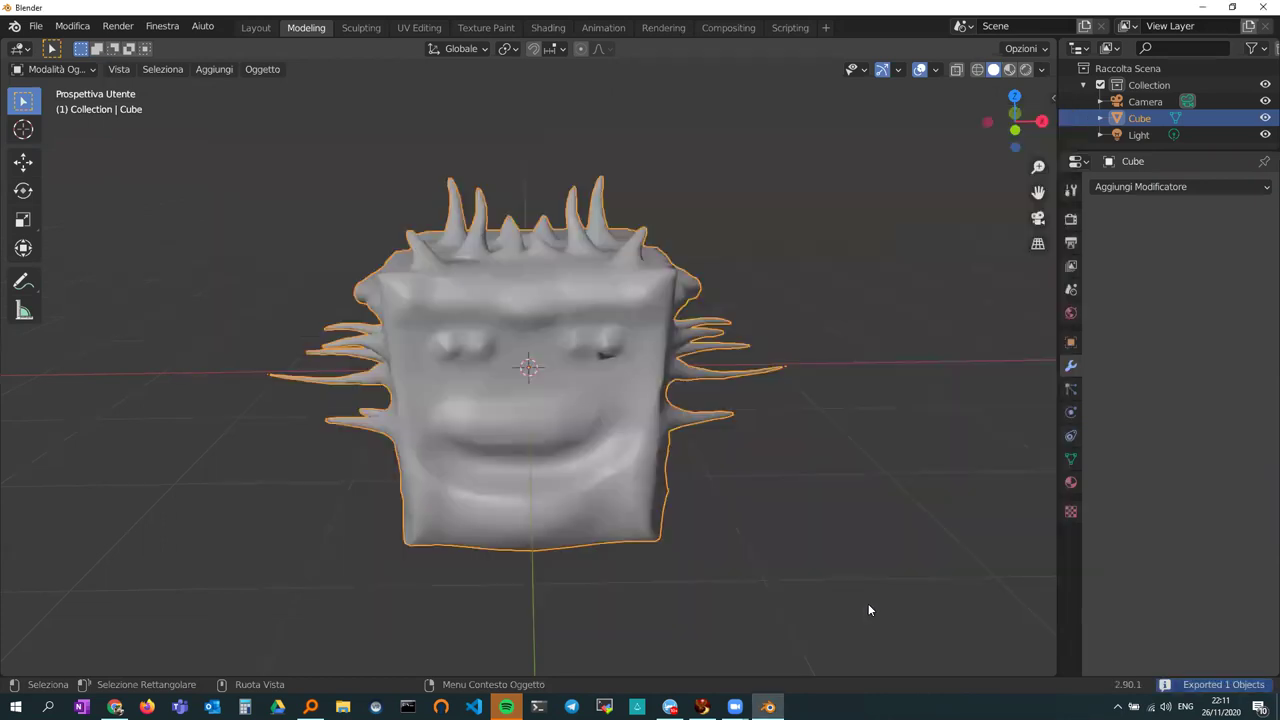
- In Firestorm, open mostro.dae from Download\Leonardo in the Mesh Model uploader
key("alt+Tab")
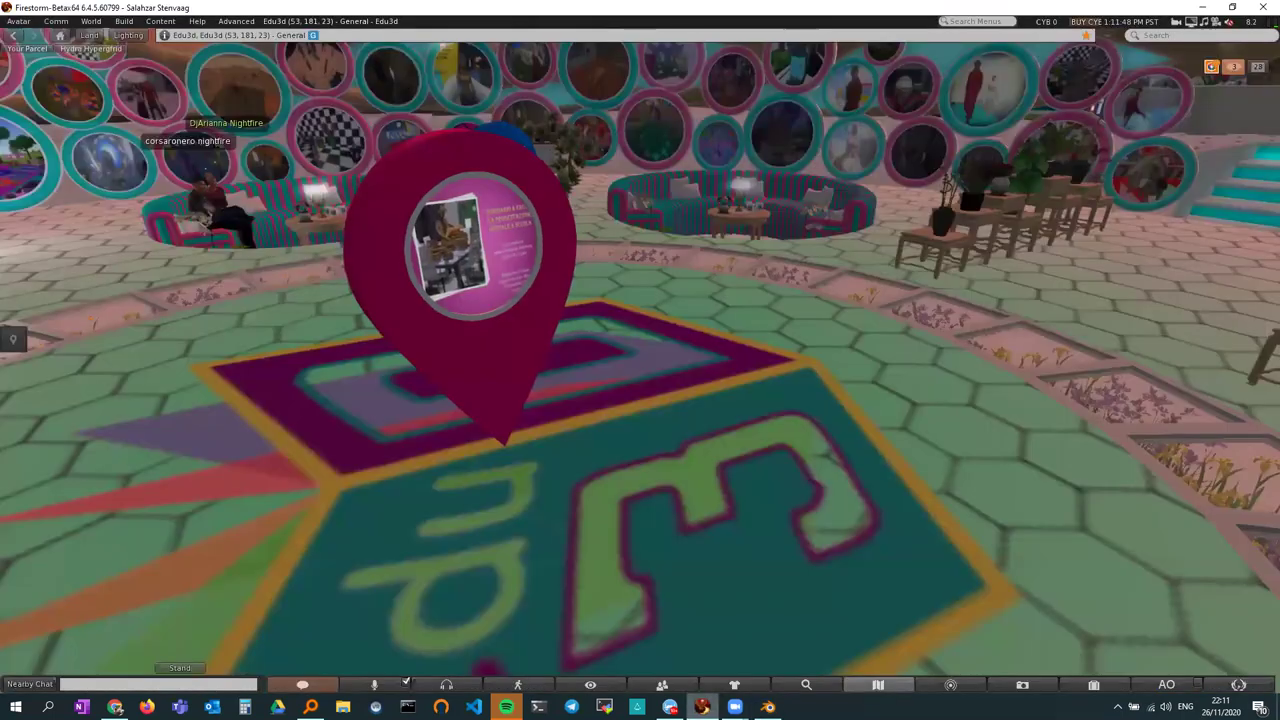
mouse_move(592, 460)
left_mouse_down("alt")
mouse_move(560, 520)
mouse_move(620, 500)
left_mouse_up("alt")
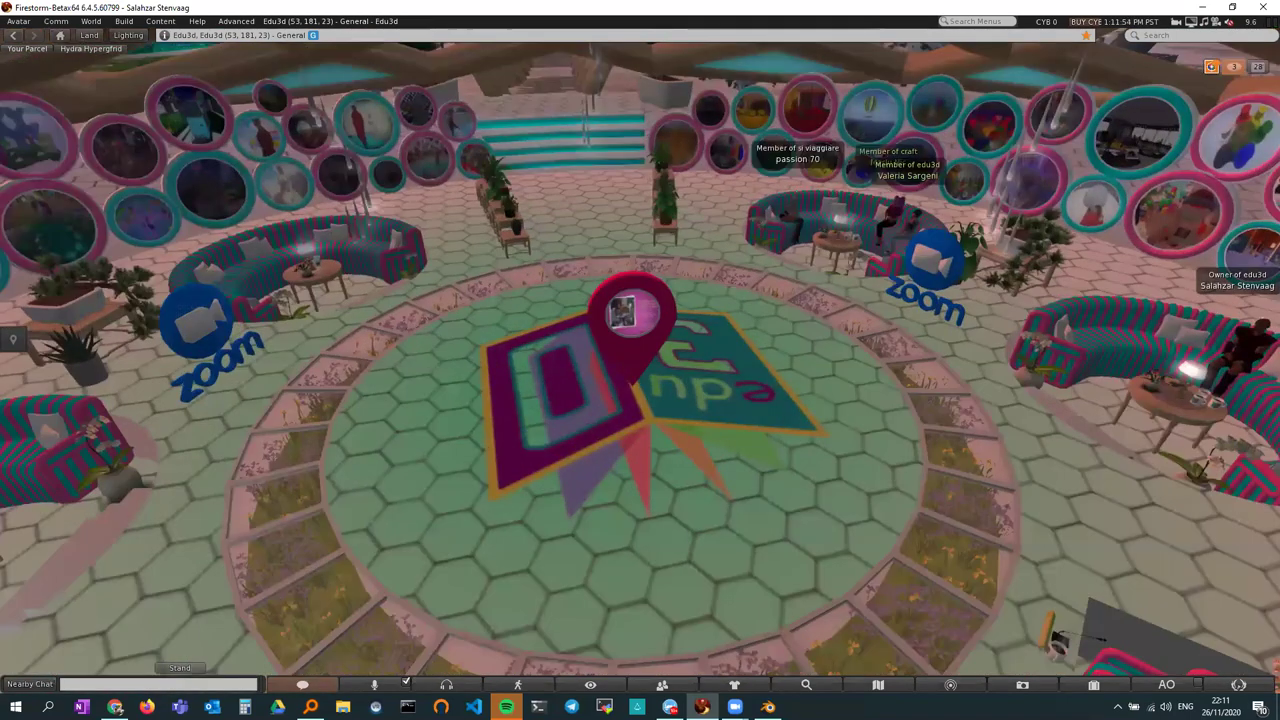
left_click_drag(802, 371, 388, 520, "alt")
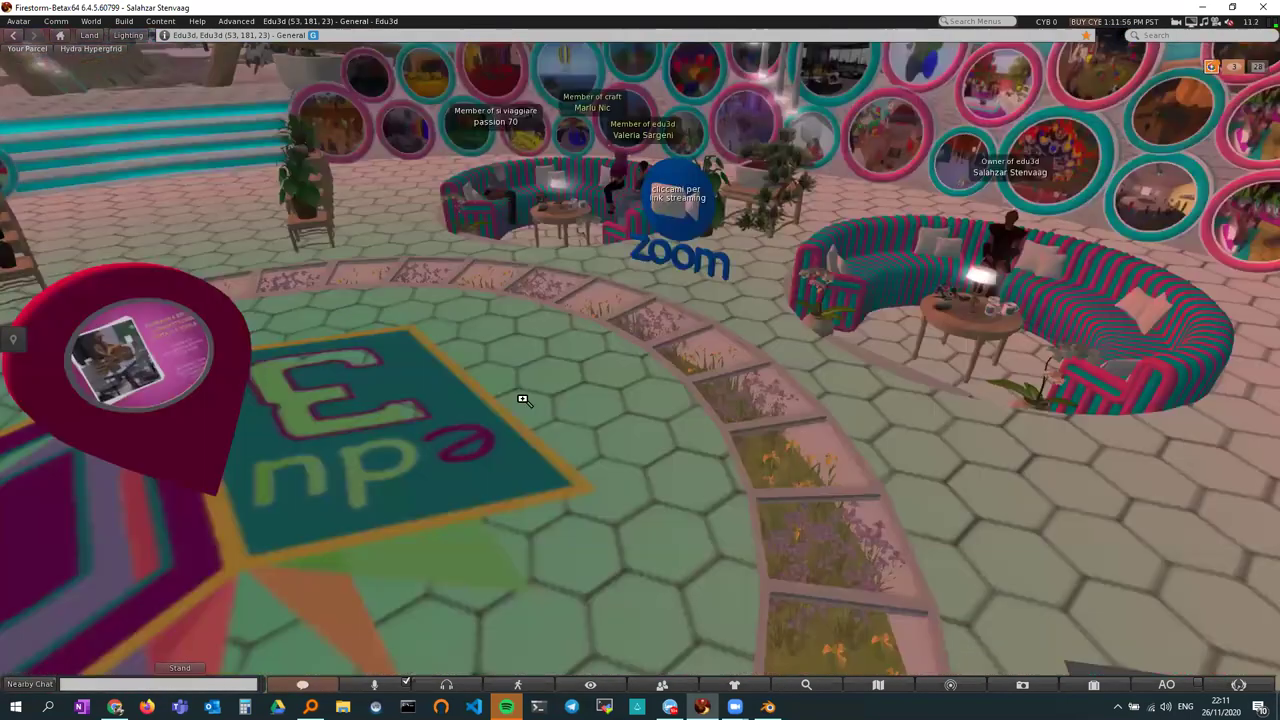
left_click(92, 21)
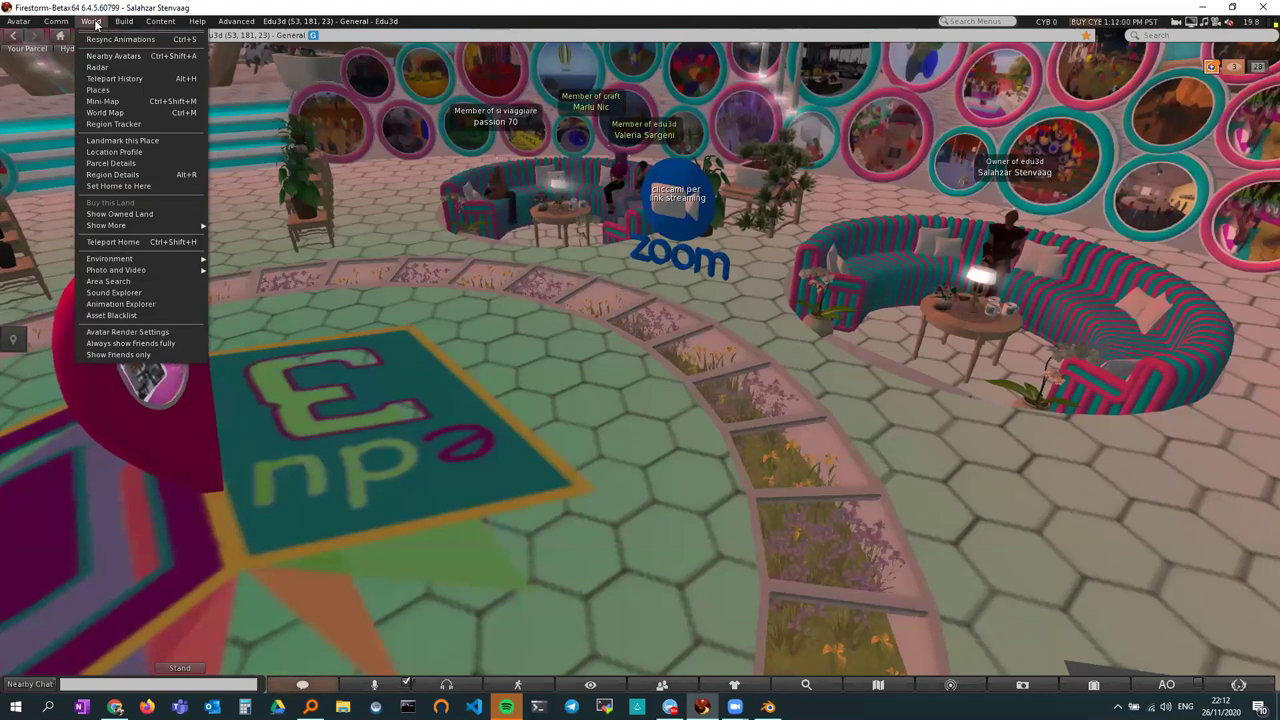
mouse_move(124, 21)
mouse_move(133, 191)
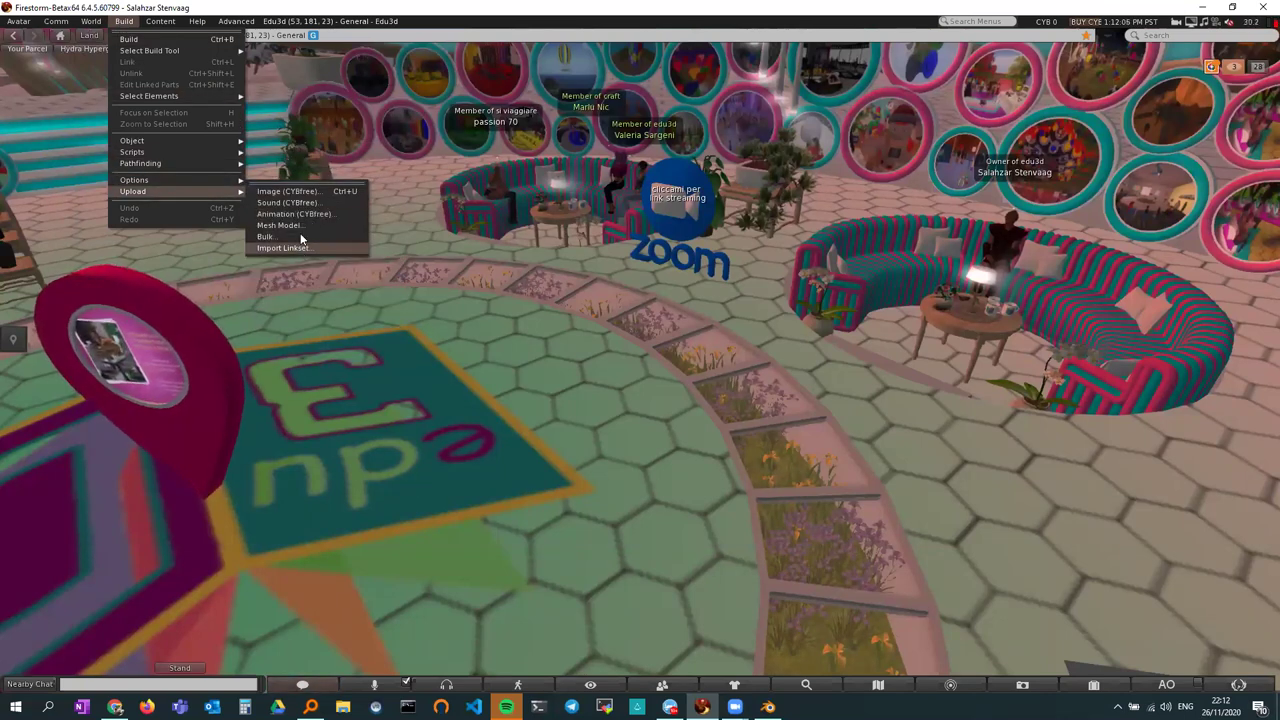
left_click(300, 229)
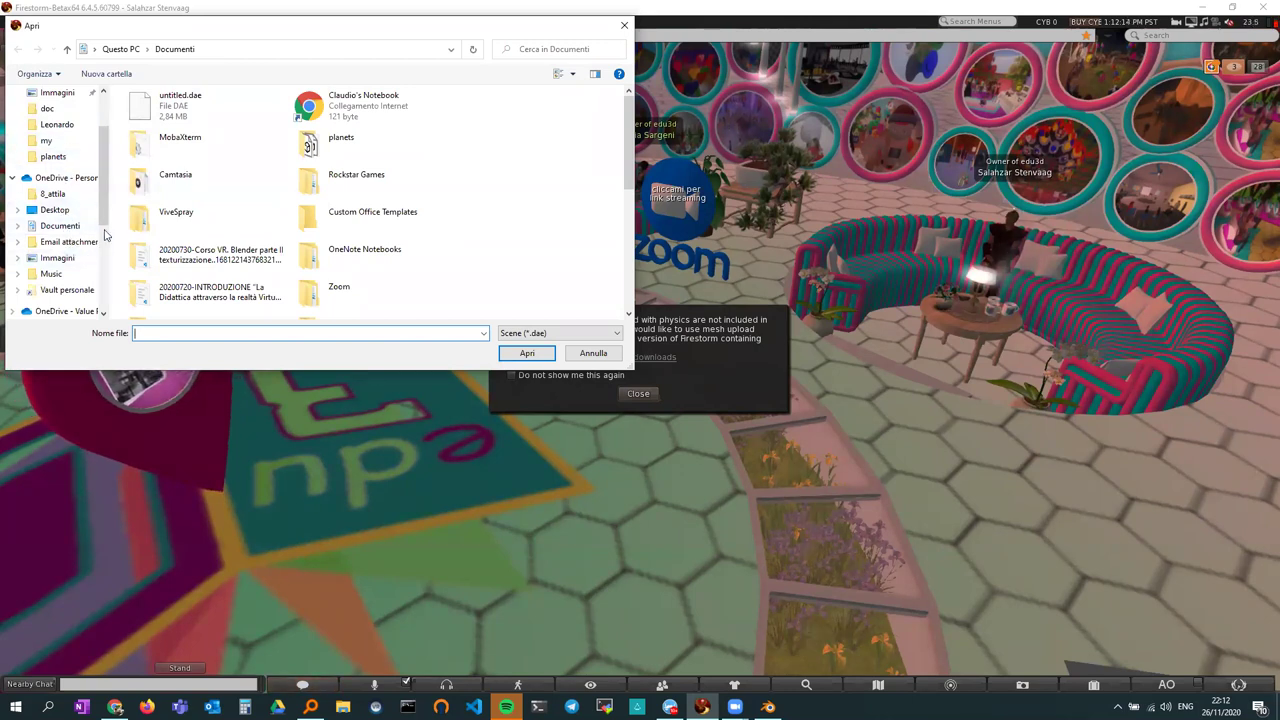
mouse_move(100, 210)
left_mouse_down()
mouse_move(98, 262)
mouse_move(98, 246)
left_mouse_up()
left_click(58, 247)
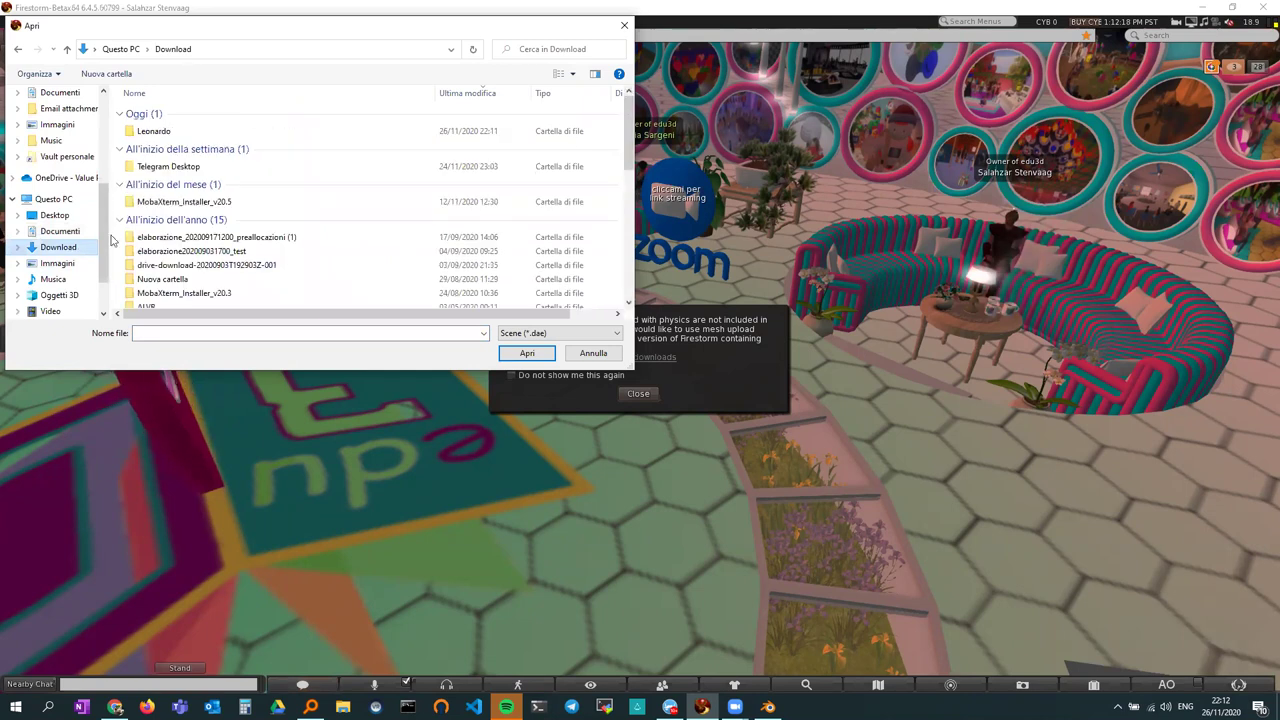
double_click(150, 131)
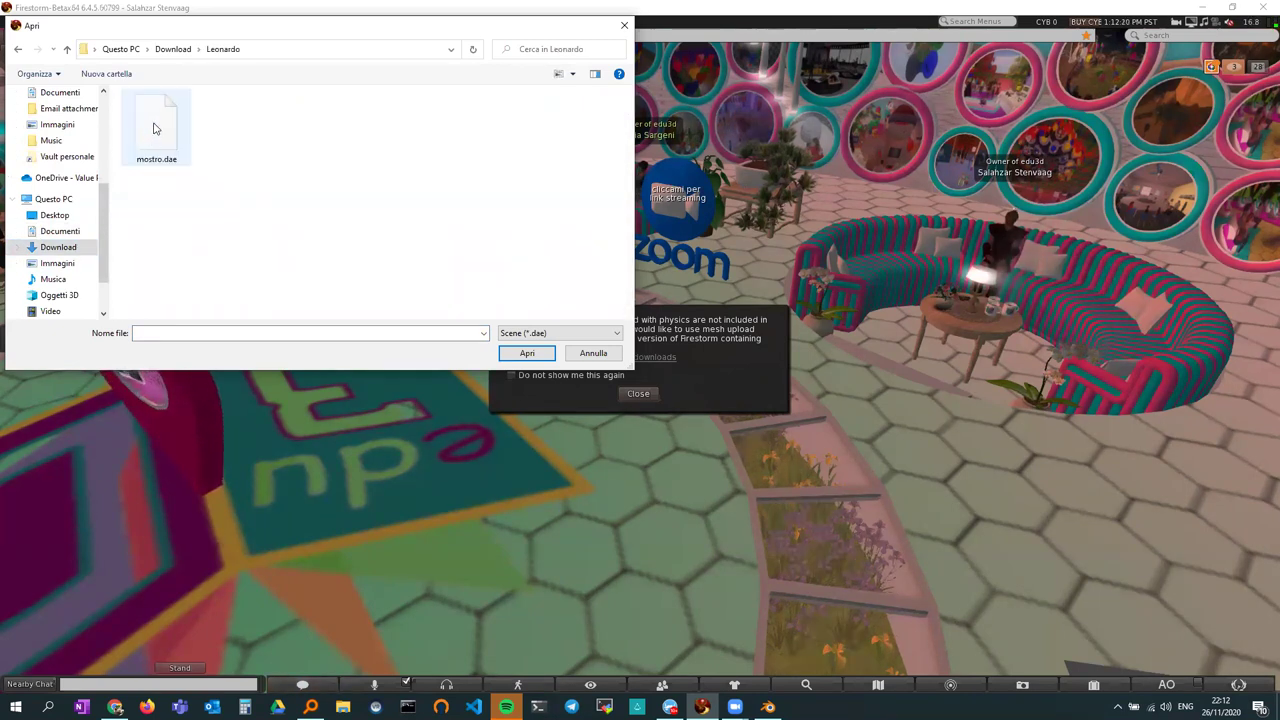
left_click(156, 125)
left_click(527, 353)
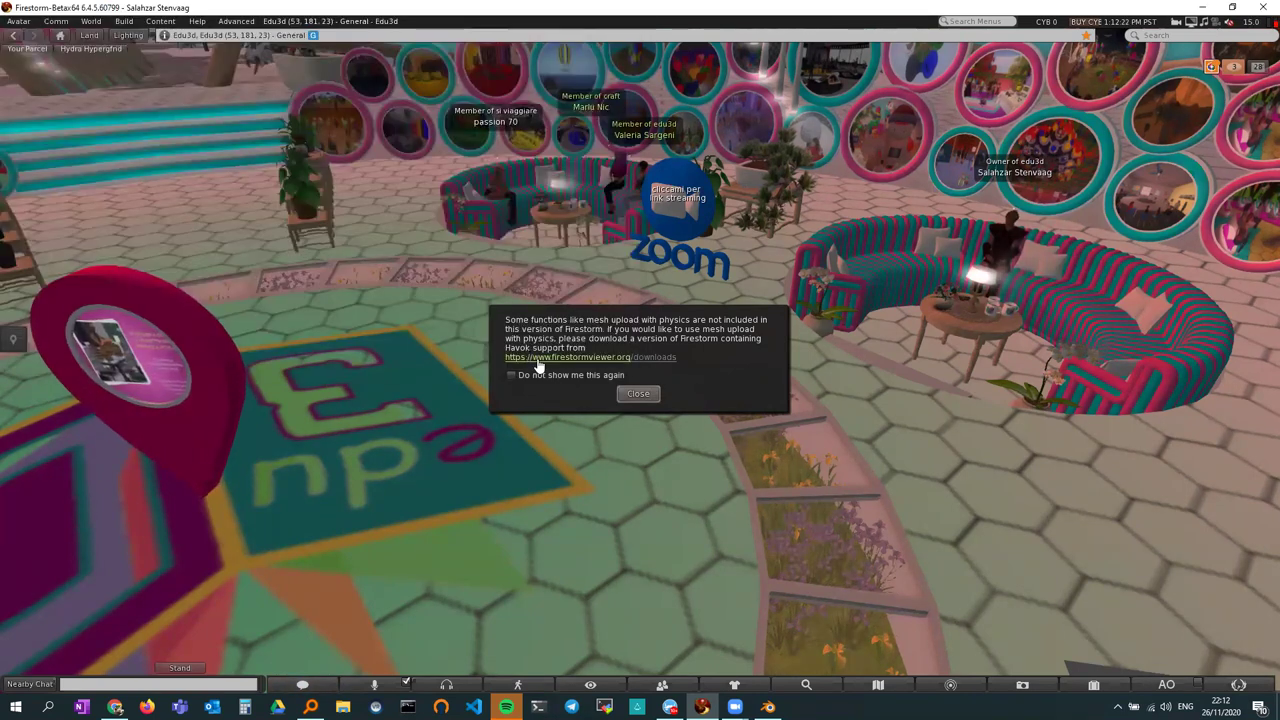
- Dismiss the physics notice and rename the uploaded model to mostro
left_click(640, 394)
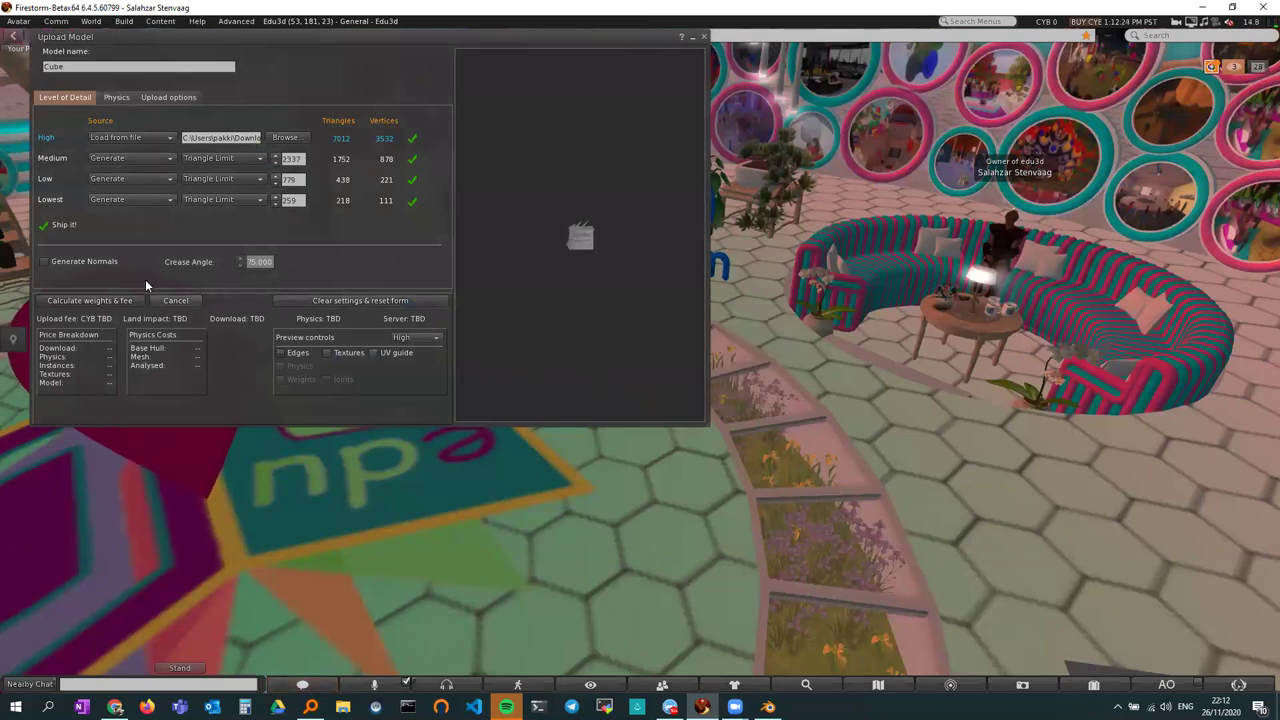
scroll(508, 271, "up", 2)
scroll(508, 271, "up", 2)
scroll(537, 263, "up", 2)
left_click_drag(537, 263, 590, 265)
scroll(560, 265, "up", 3)
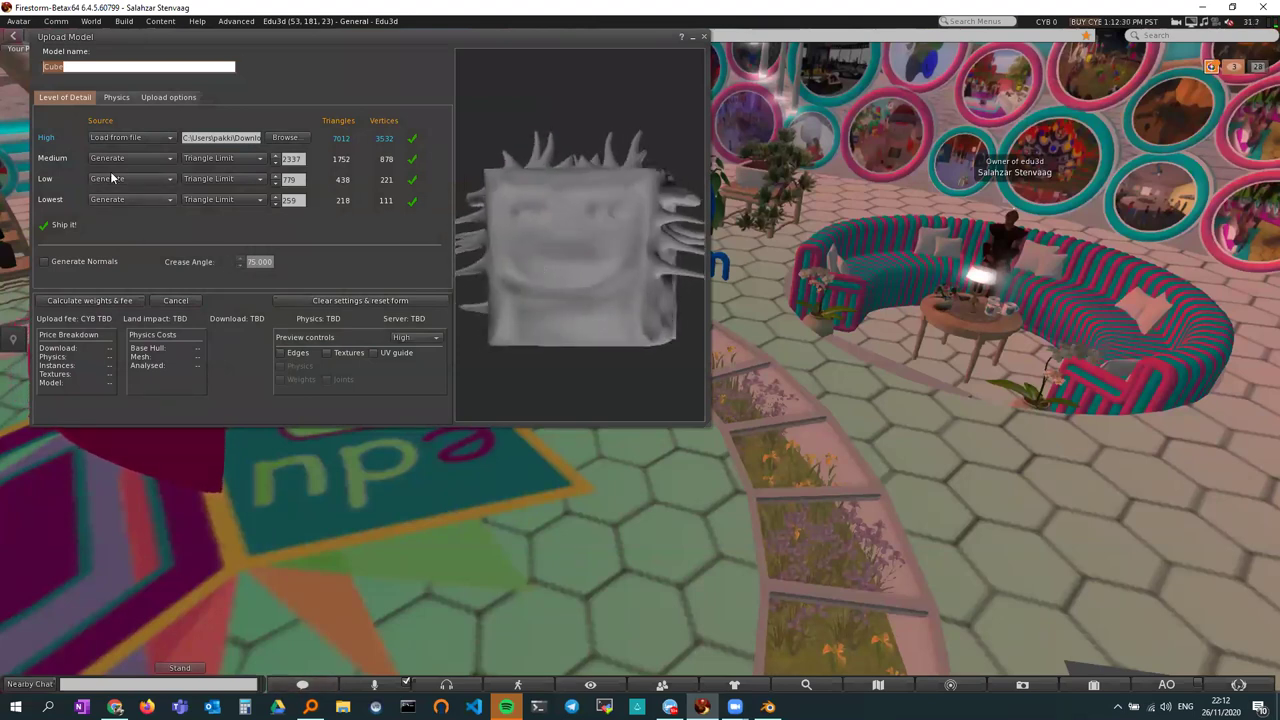
left_click(138, 66)
type("montro")
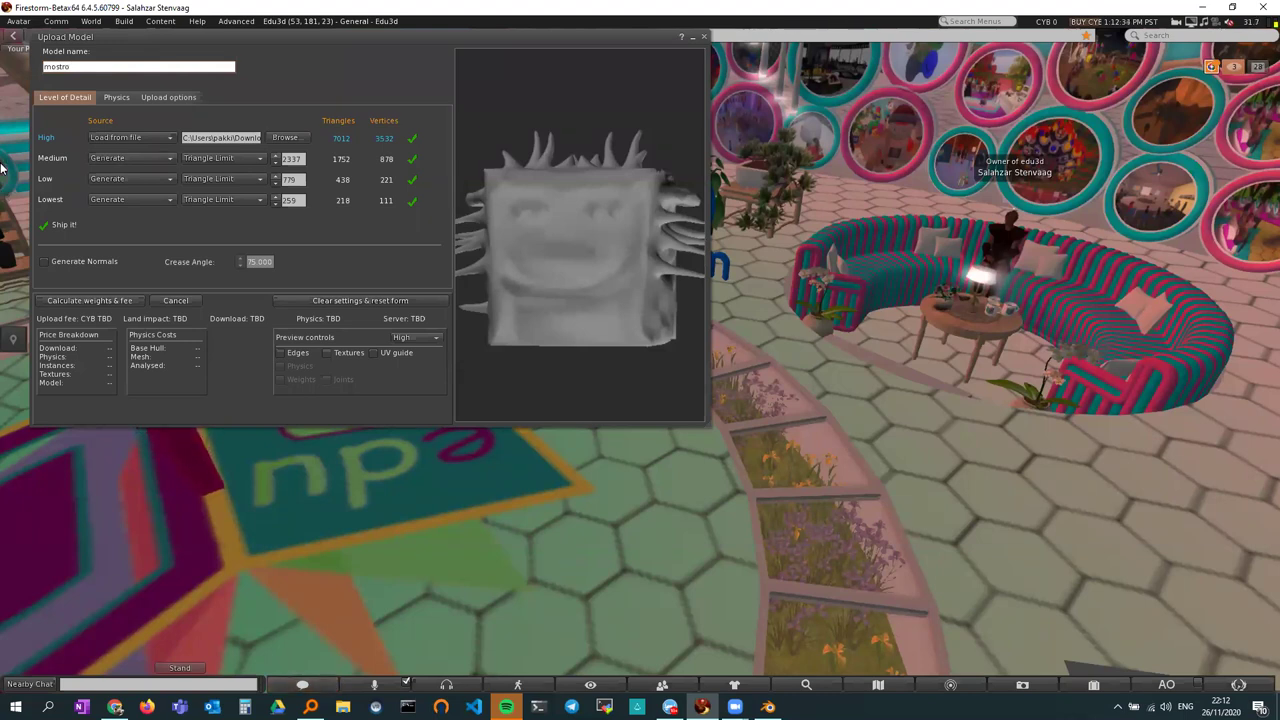
- Set Medium detail to Use LoD above, calculate weights and fee, and upload
left_click(121, 158)
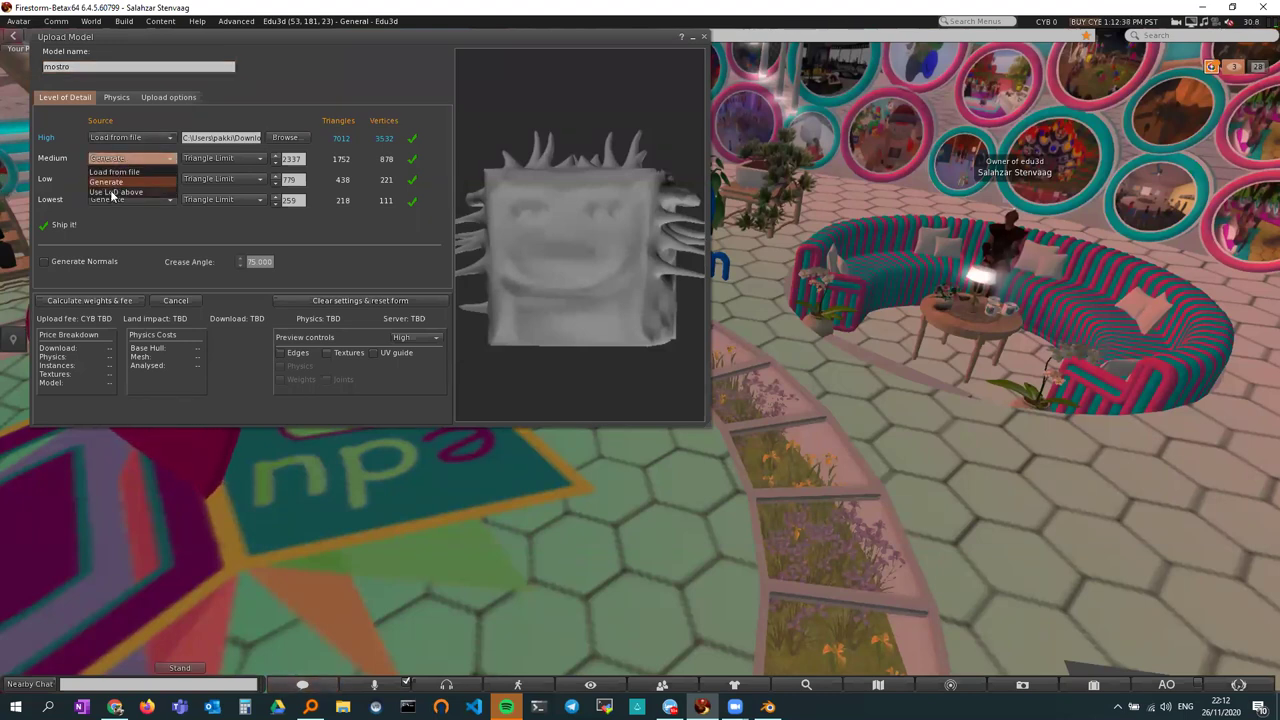
left_click(114, 192)
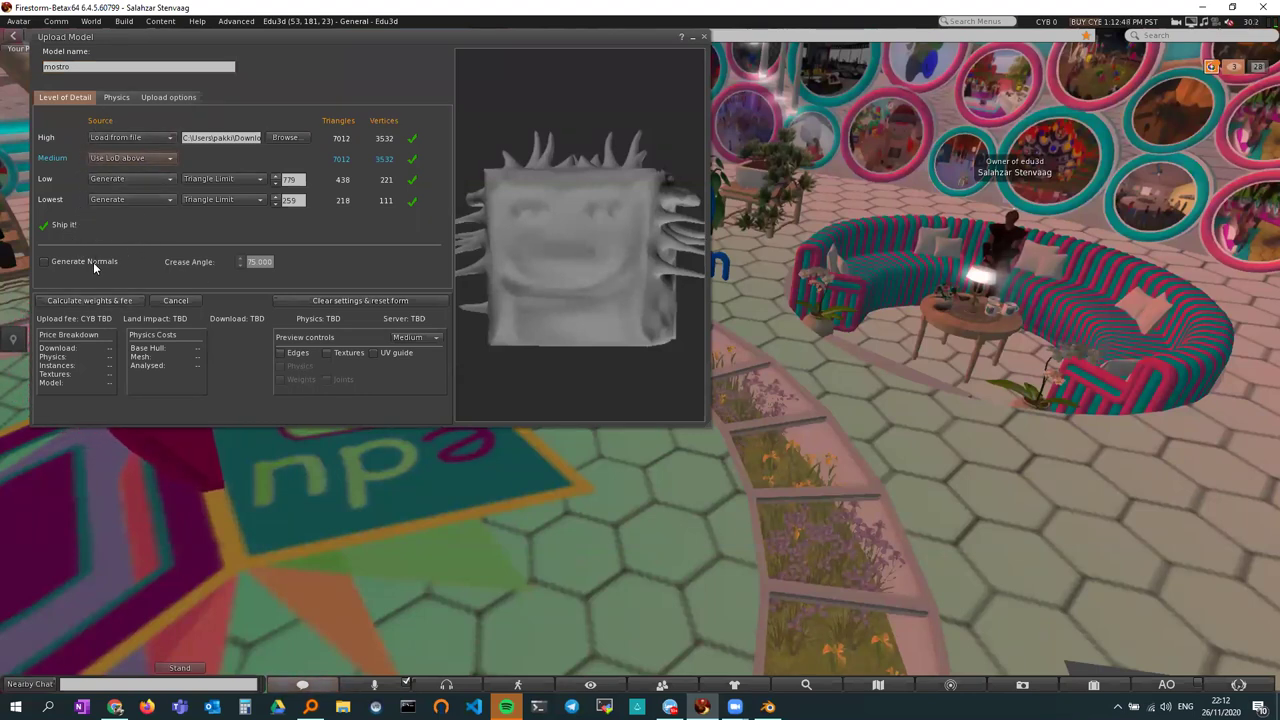
left_click(92, 300)
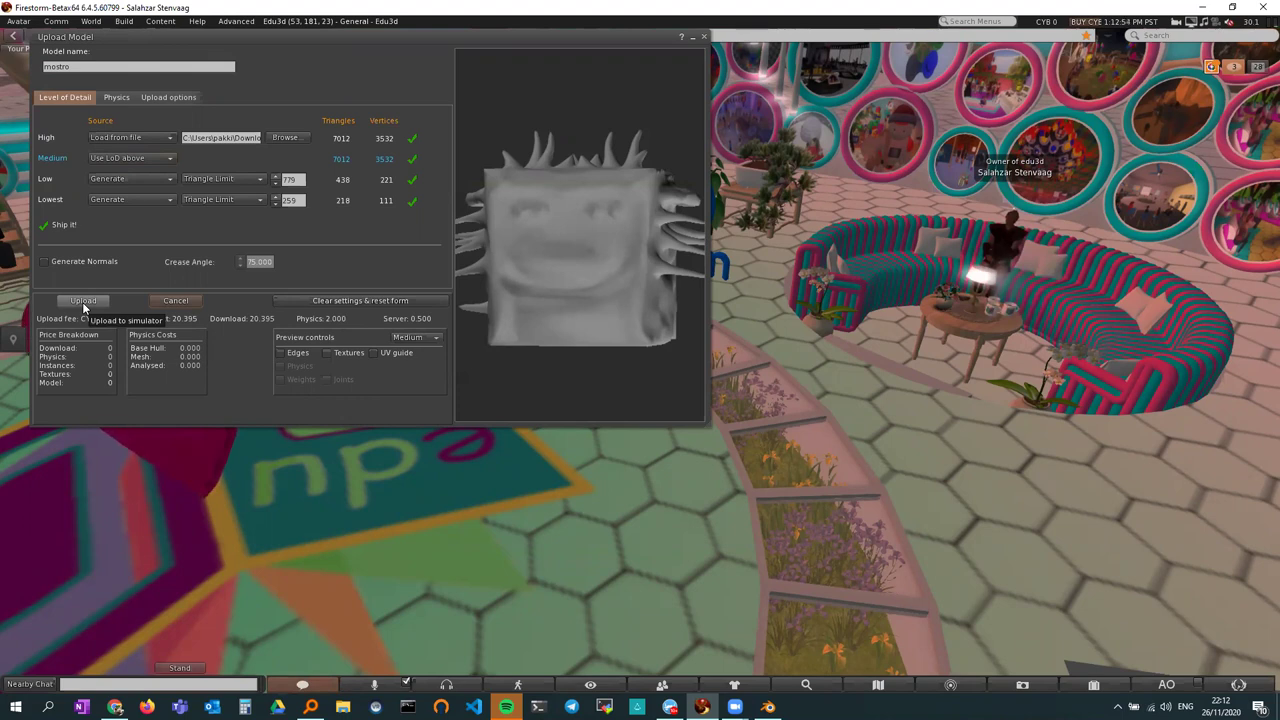
left_click(82, 302)
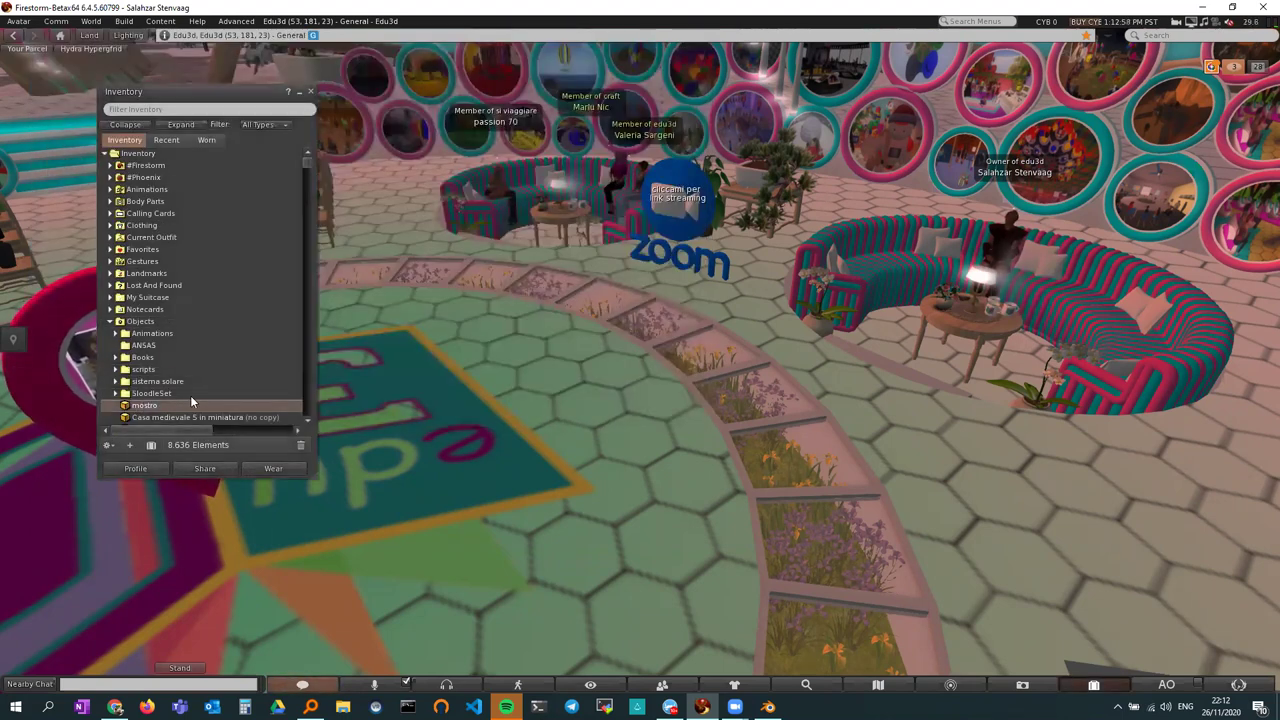
- Drop the mostro object into the world beside the avatar and open it for editing
left_click_drag(585, 375, 585, 375)
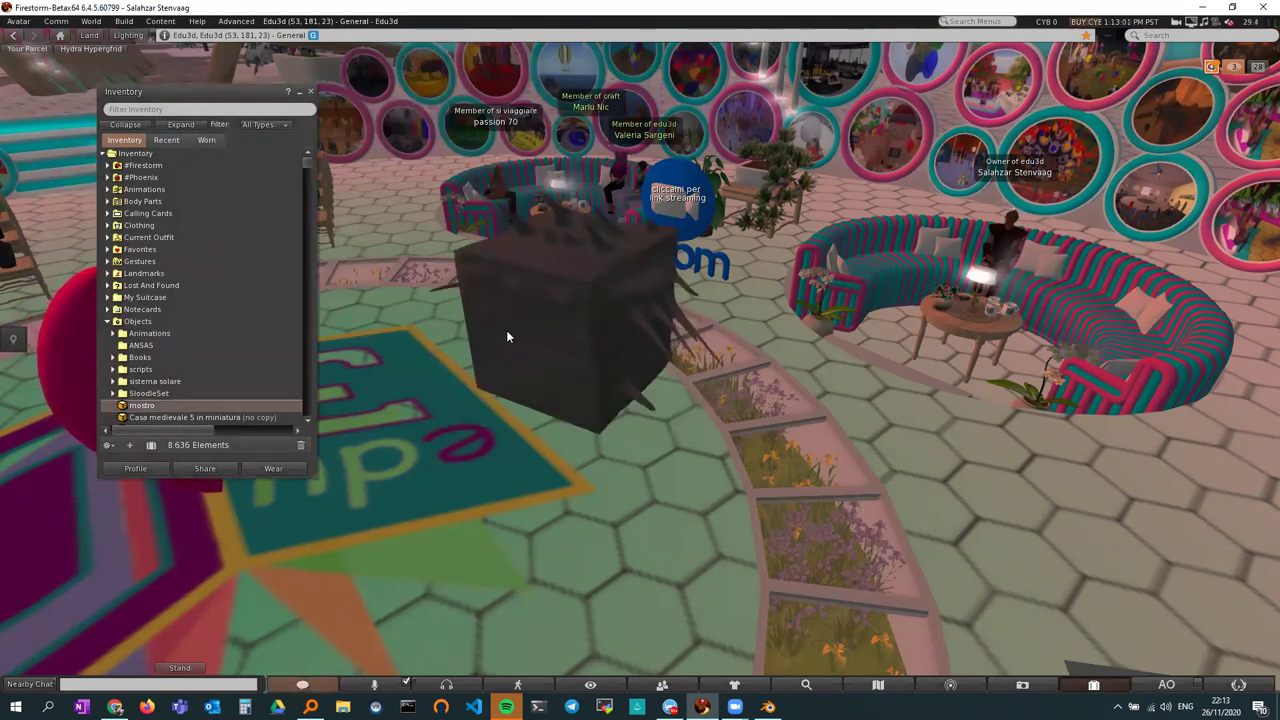
scroll(506, 330, "up", 1)
left_click_drag(506, 330, 580, 400, "alt")
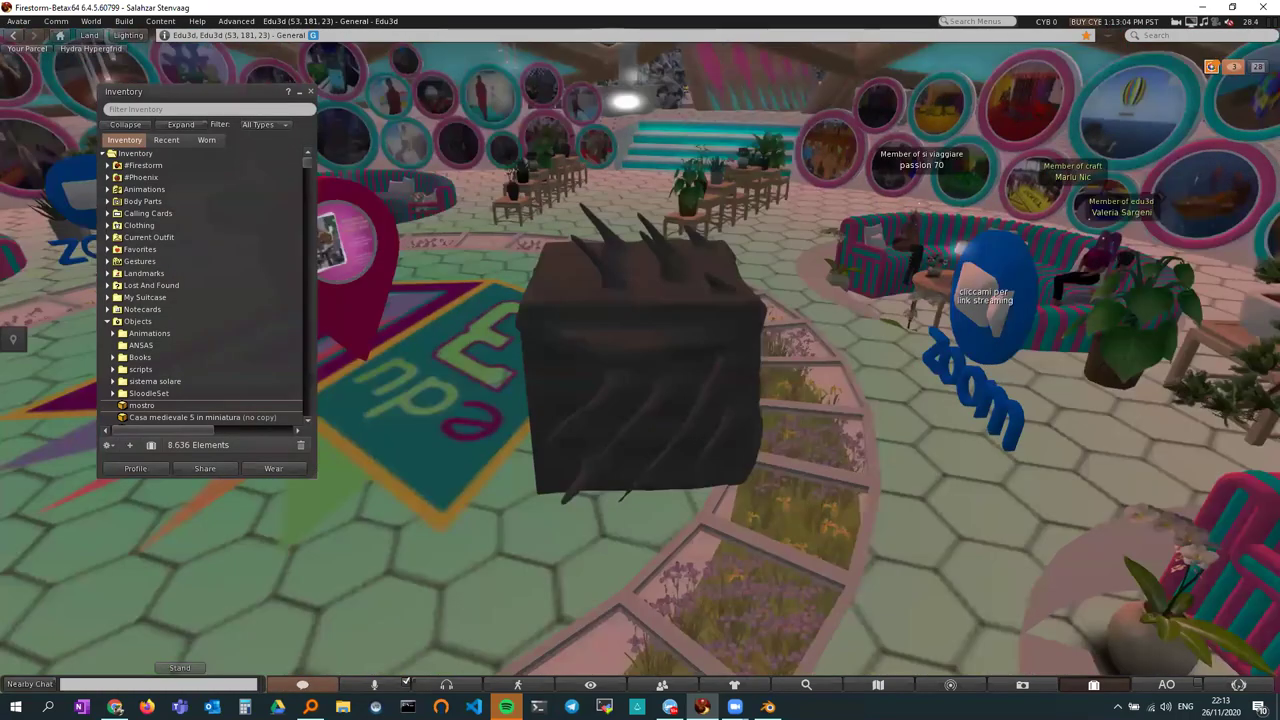
key("Escape")
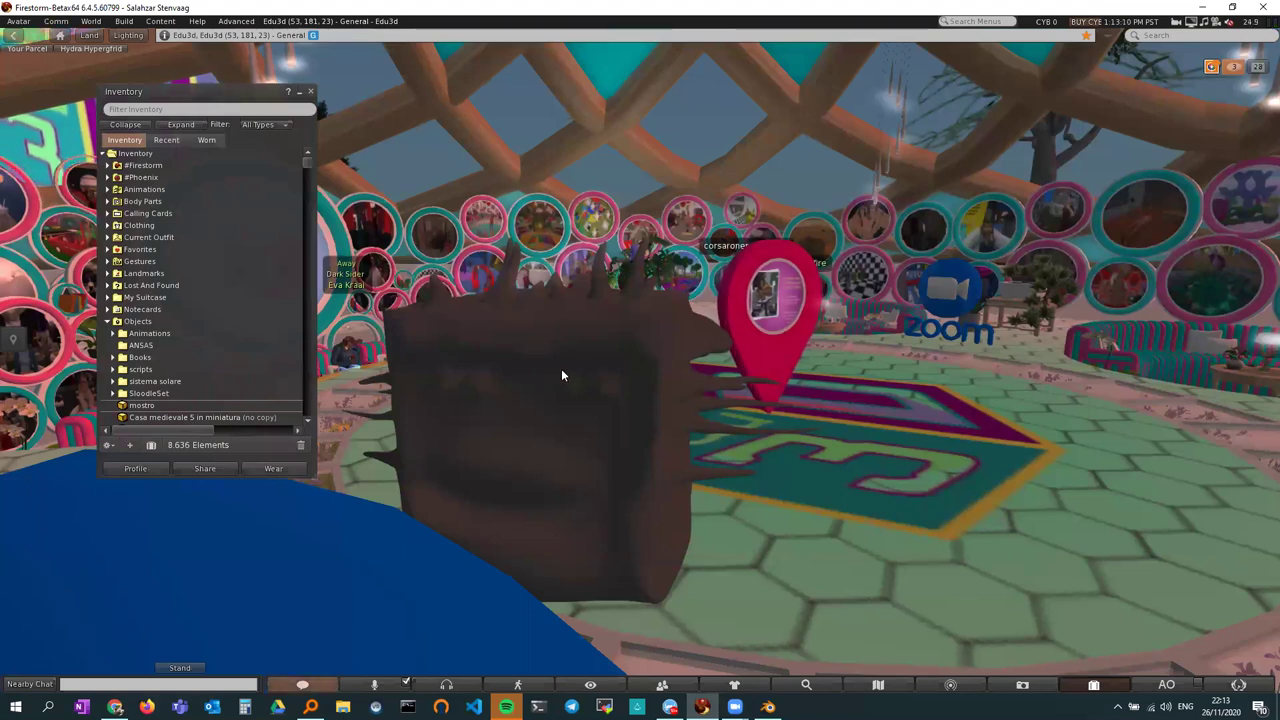
right_click(561, 374)
left_click(588, 412)
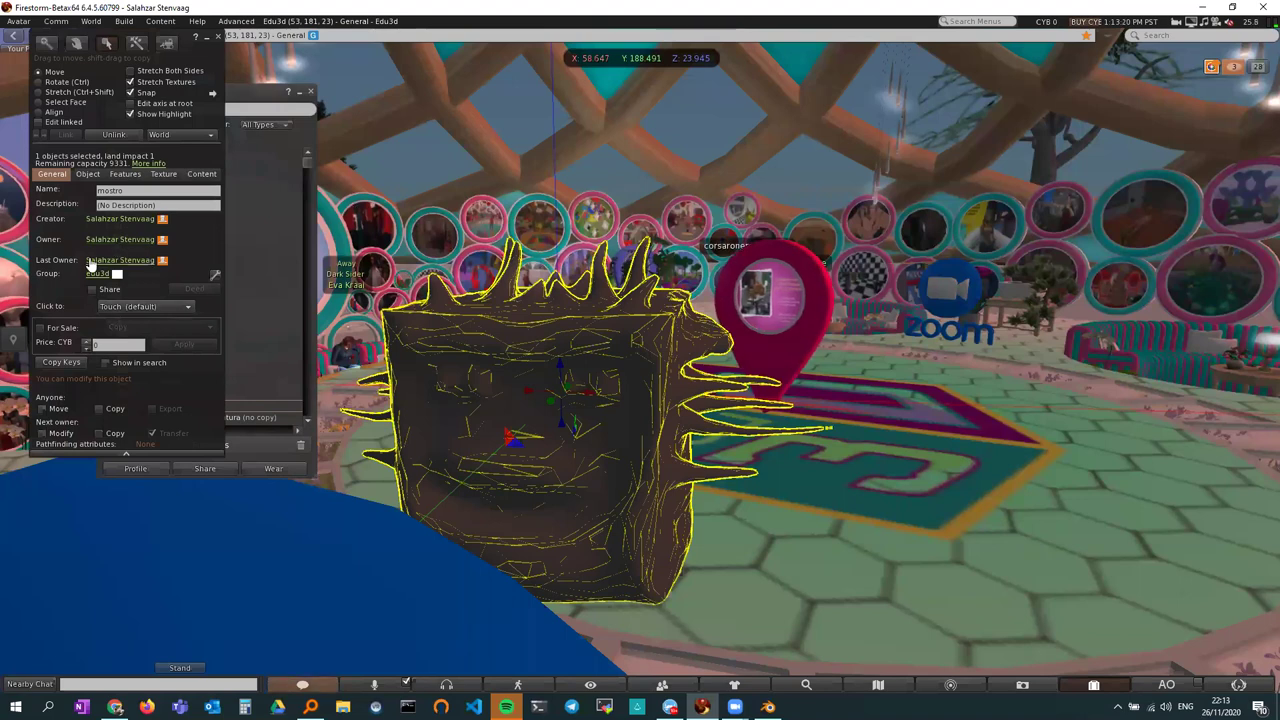
- Give the mostro cube a Blank texture and an orange-brown colour (RGB 128, 64, 0)
left_click(163, 174)
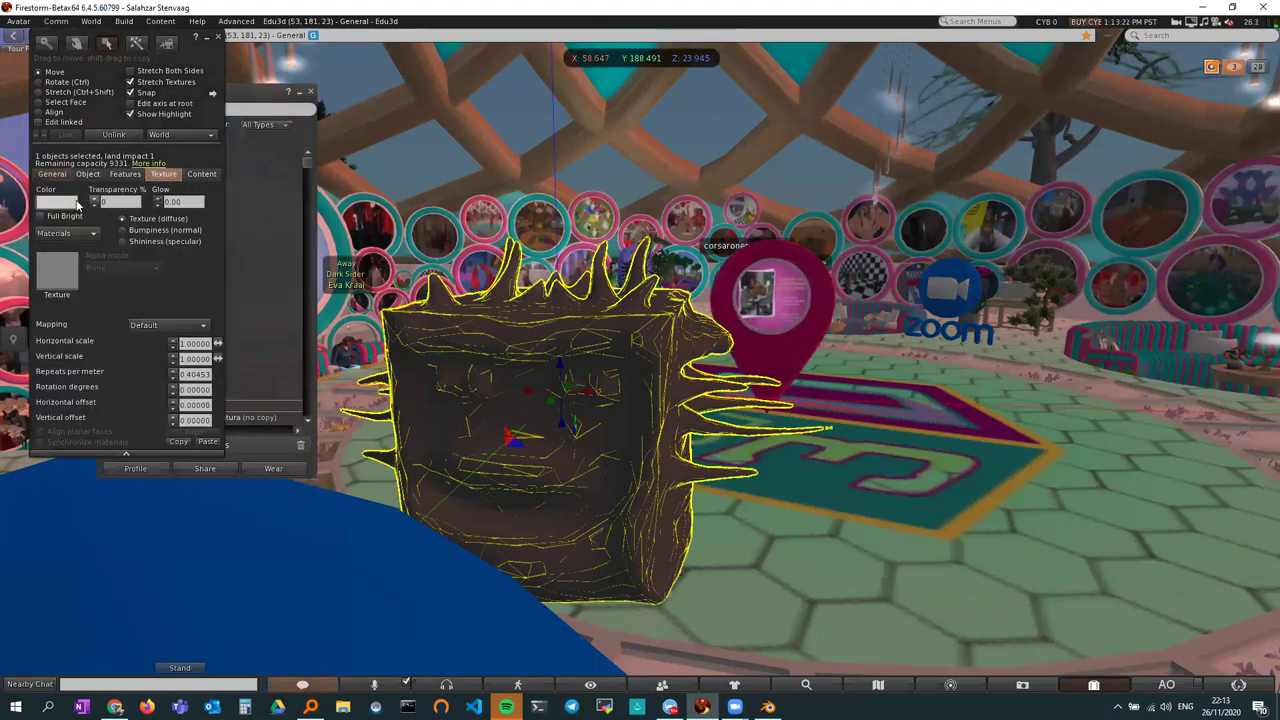
left_click(56, 266)
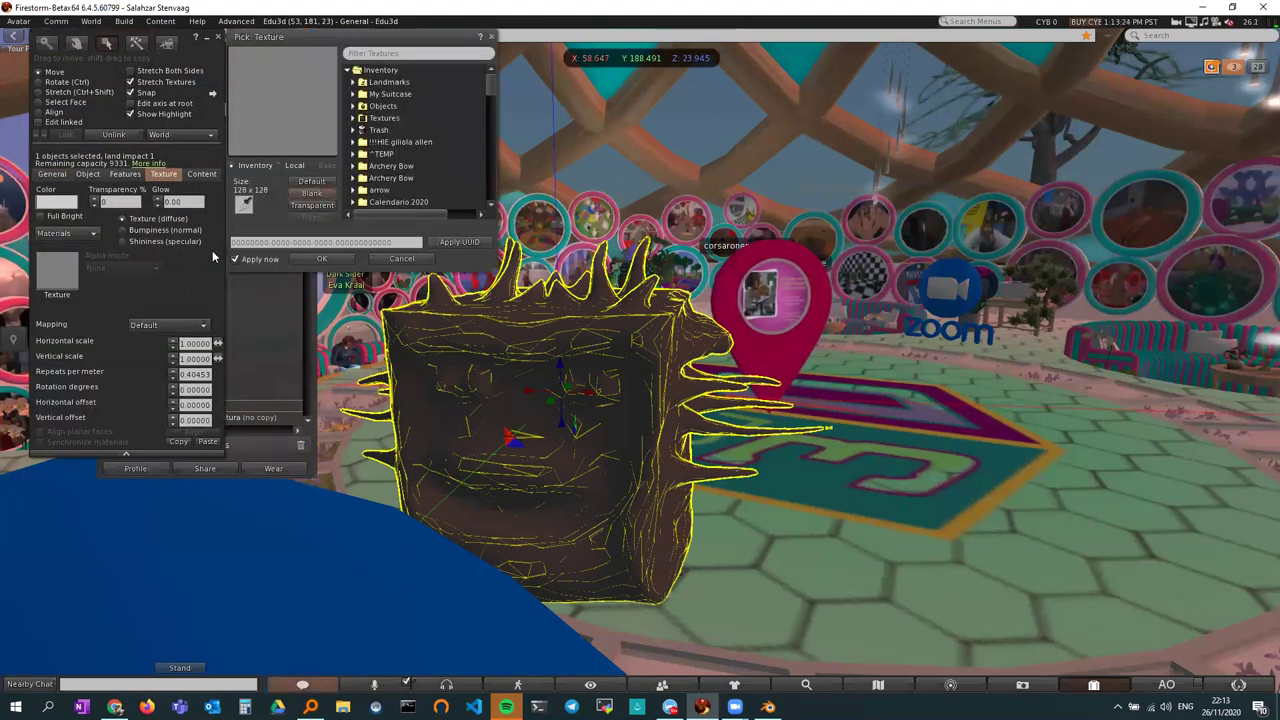
left_click(316, 196)
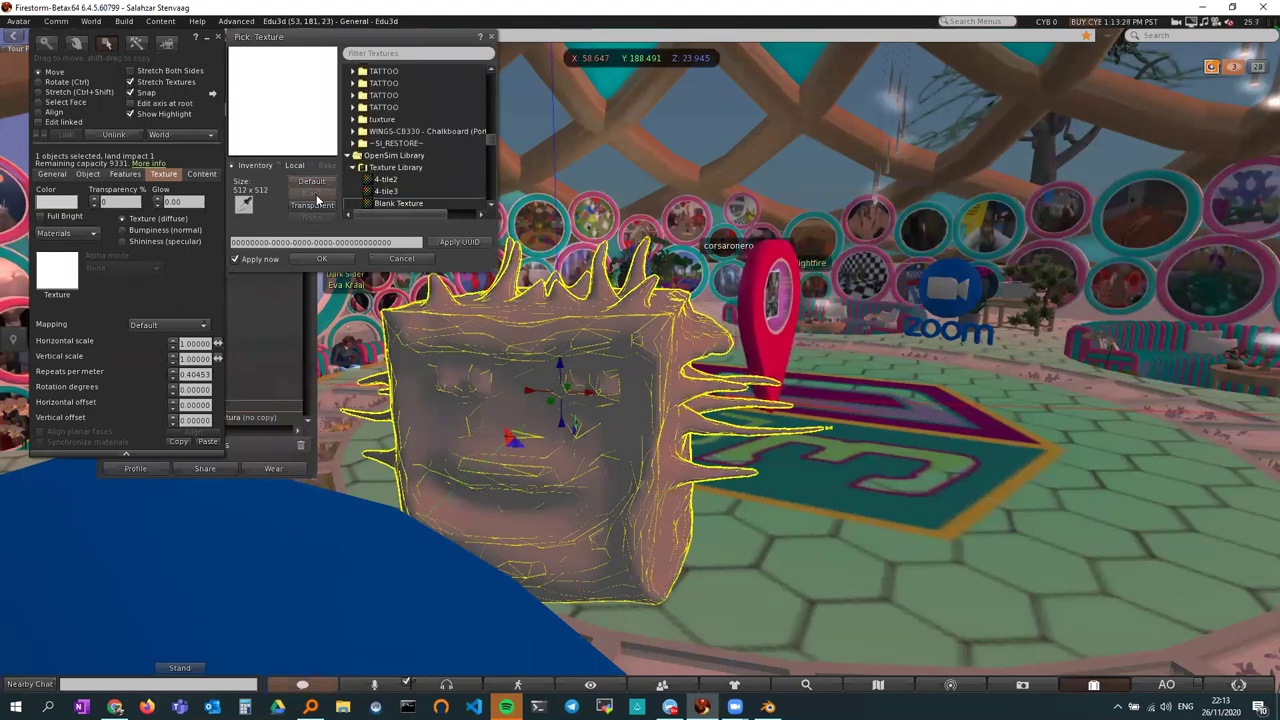
left_click(57, 203)
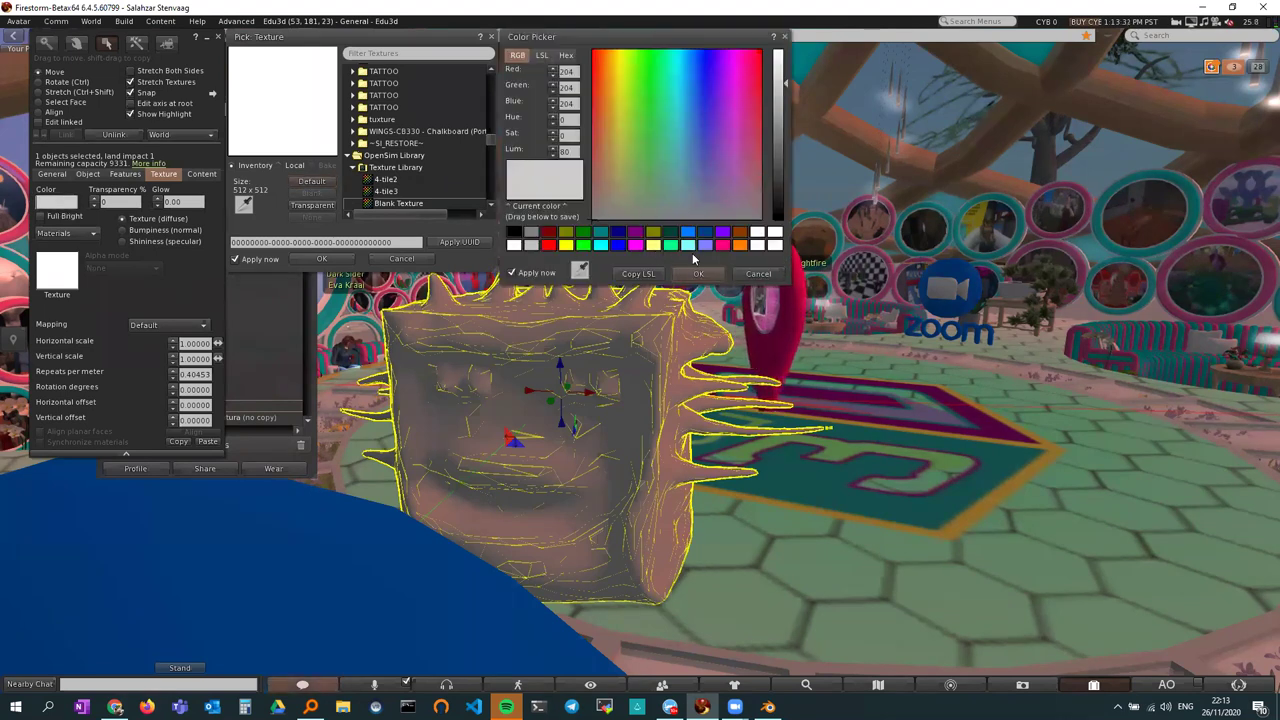
left_click(741, 235)
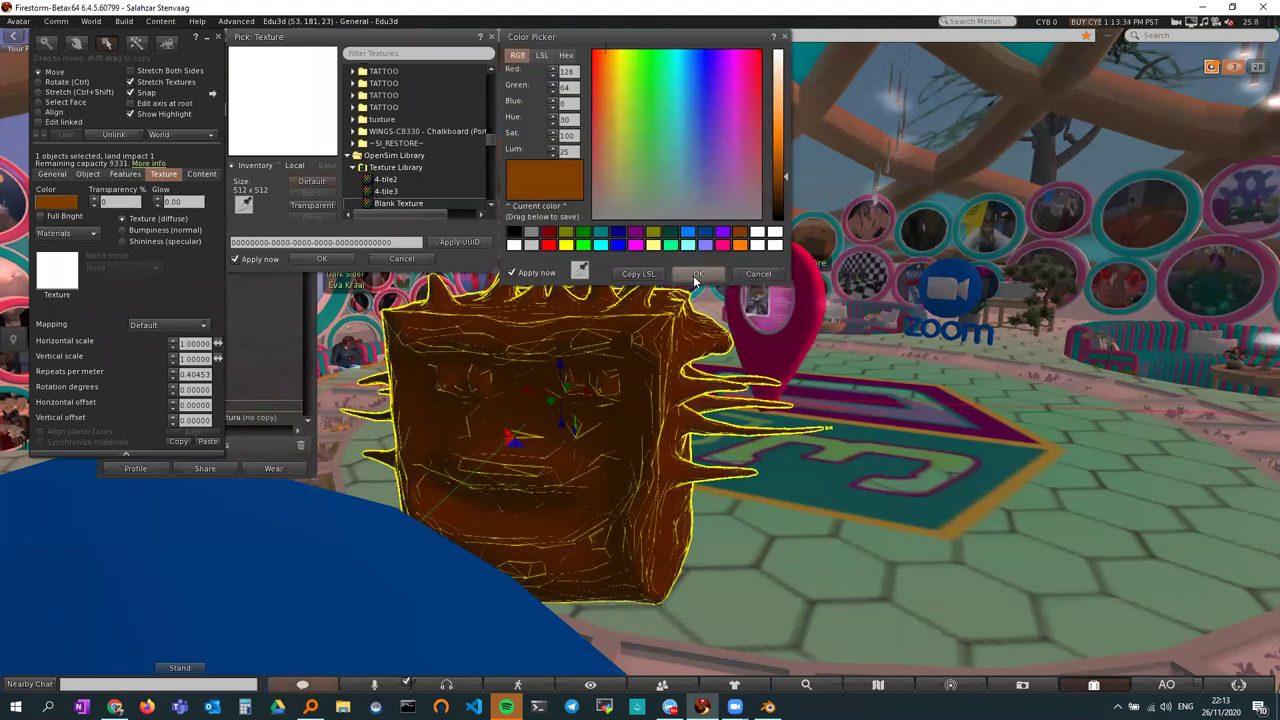
left_click(696, 274)
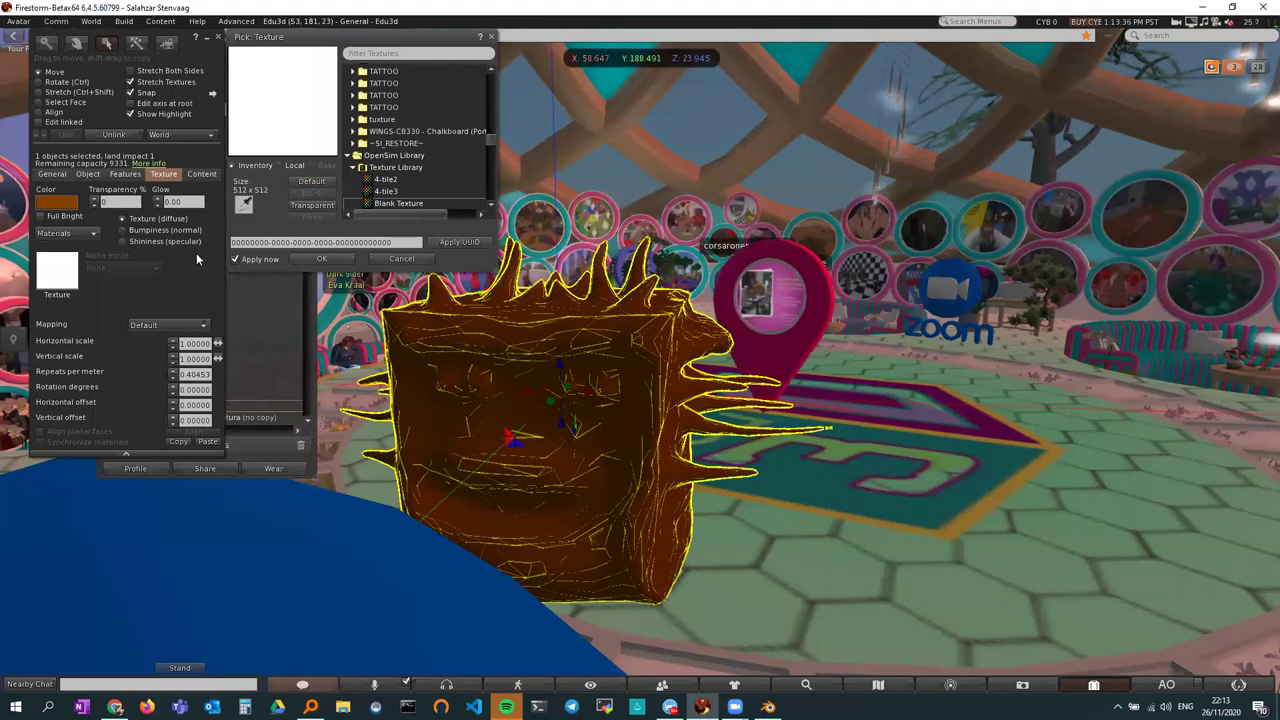
- Set the cube's shininess to Medium and close the Build floater
left_click(78, 234)
left_click(76, 247)
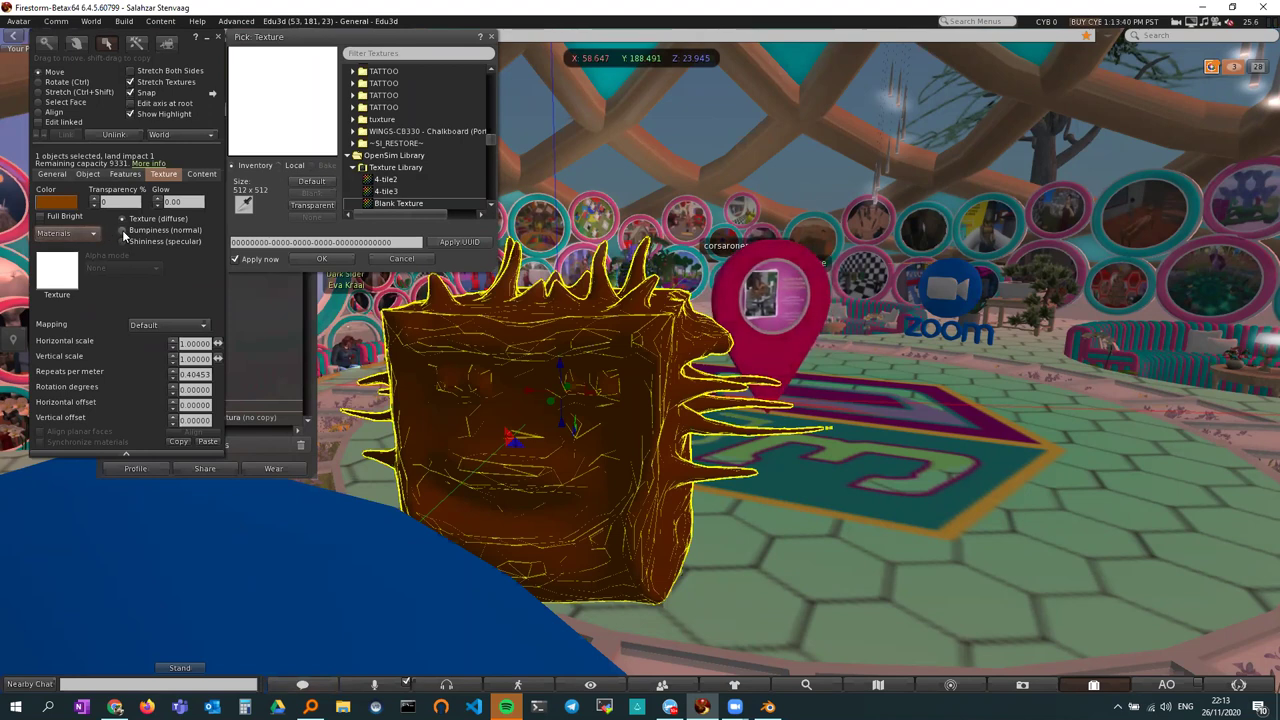
left_click(122, 242)
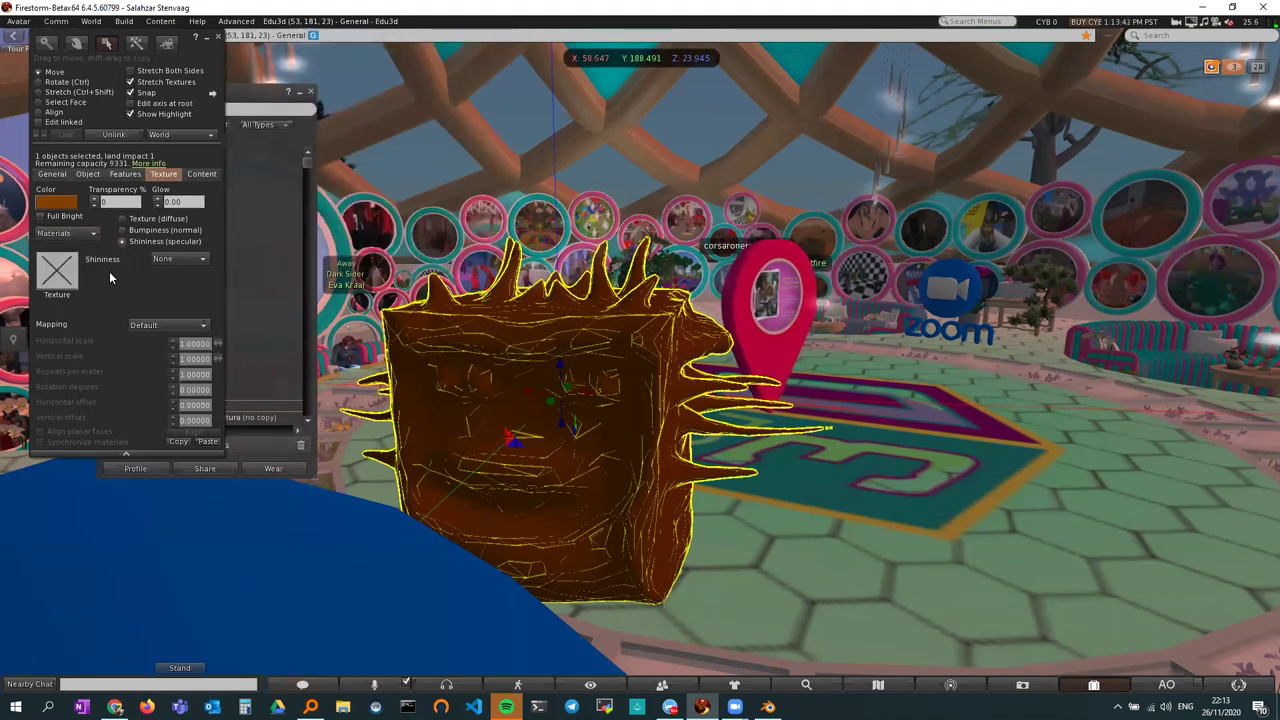
left_click(174, 262)
left_click(166, 293)
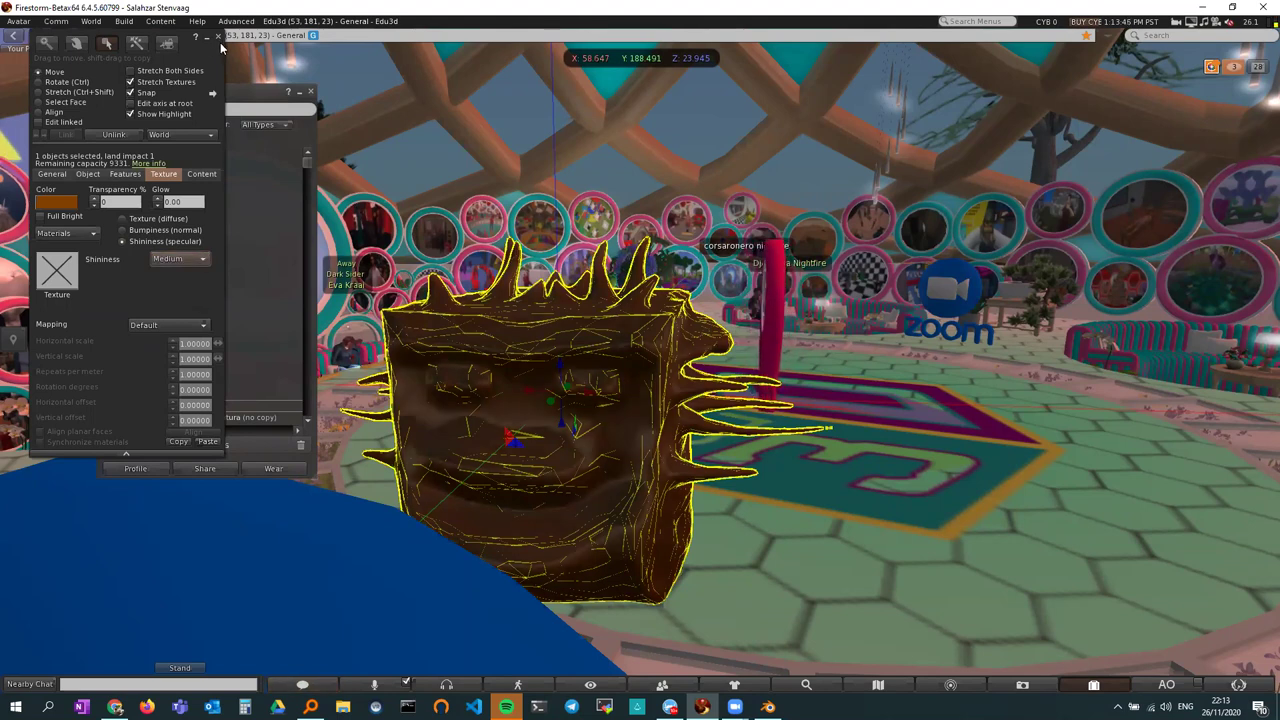
left_click(218, 37)
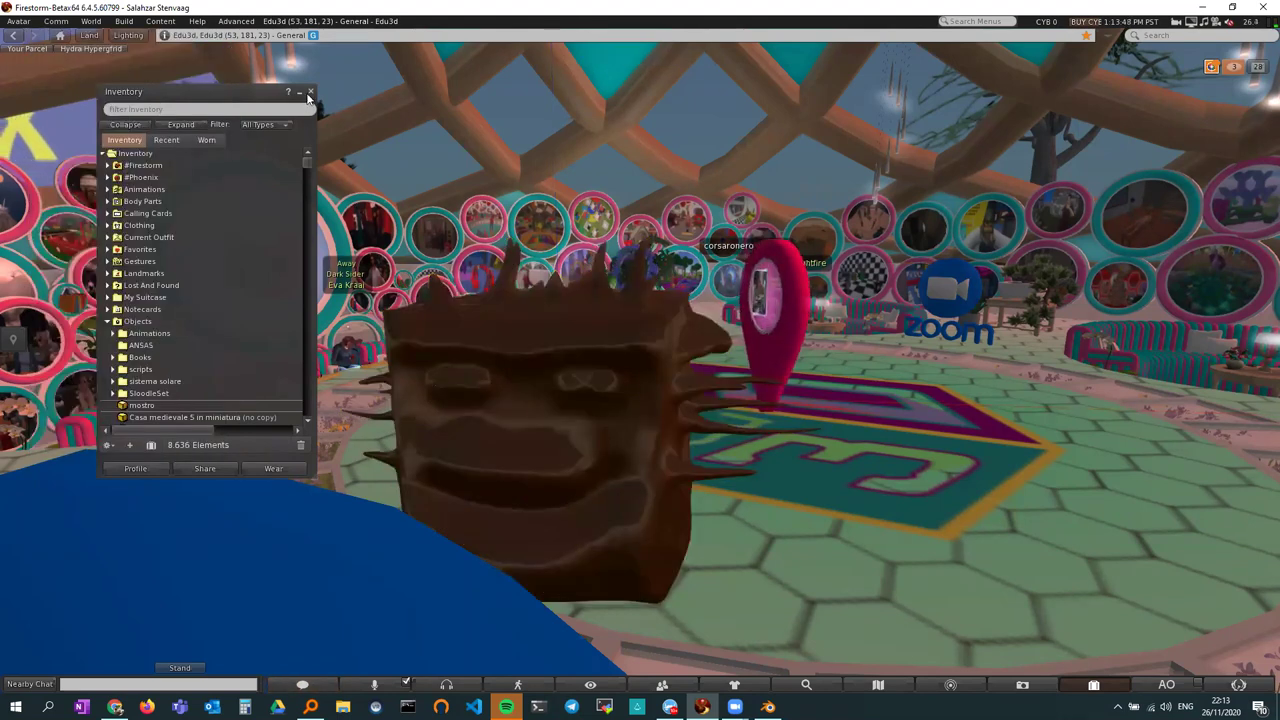
left_click(298, 93)
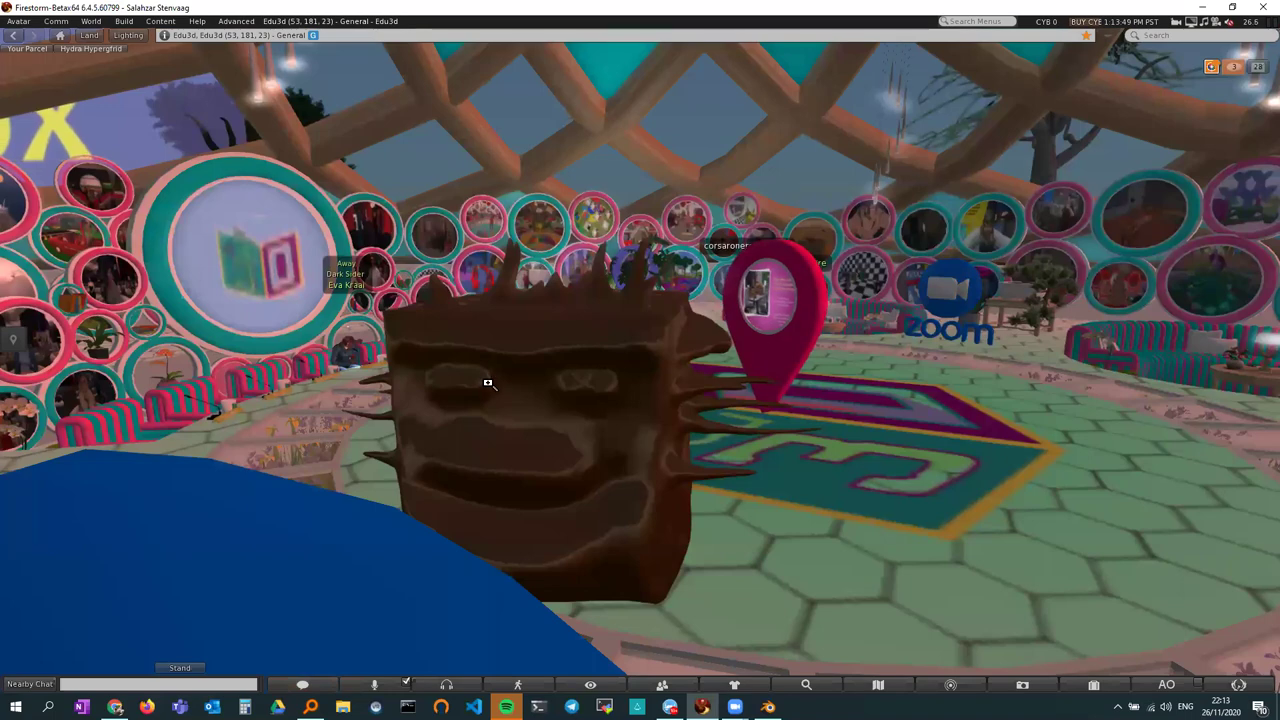
scroll(485, 359, "up", 2)
key("Right")
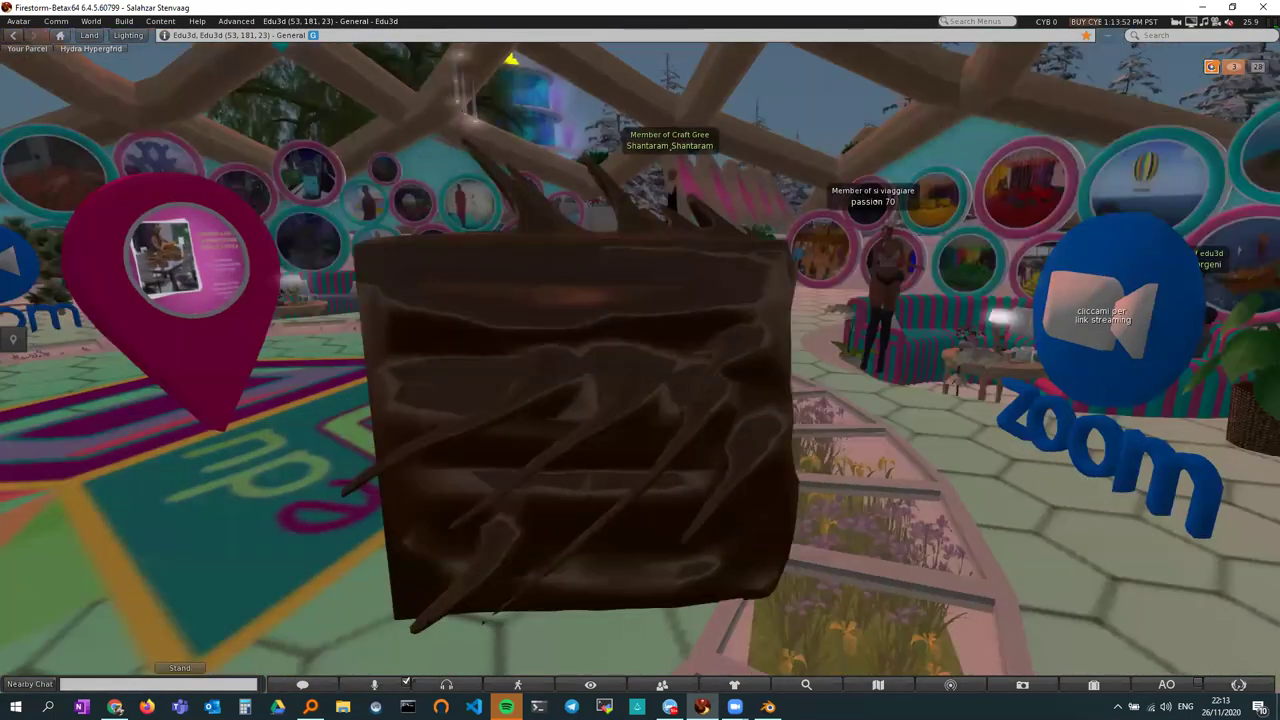
key("Right")
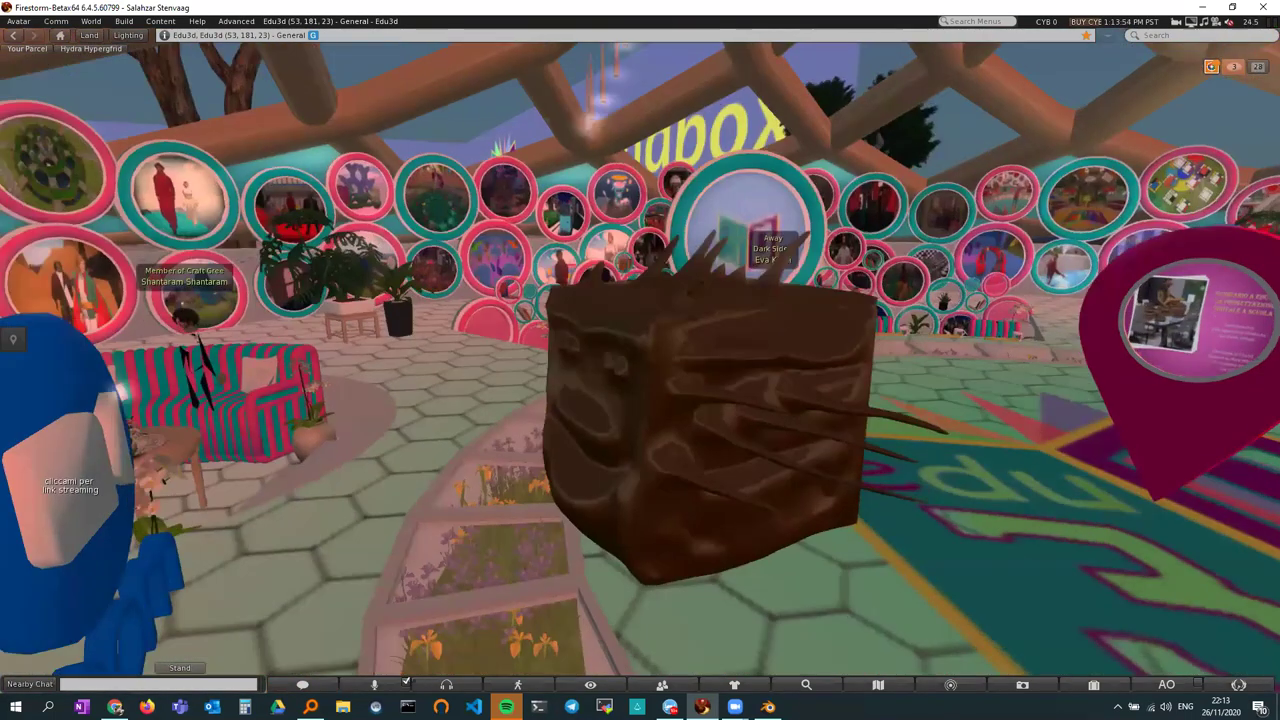
key("Right")
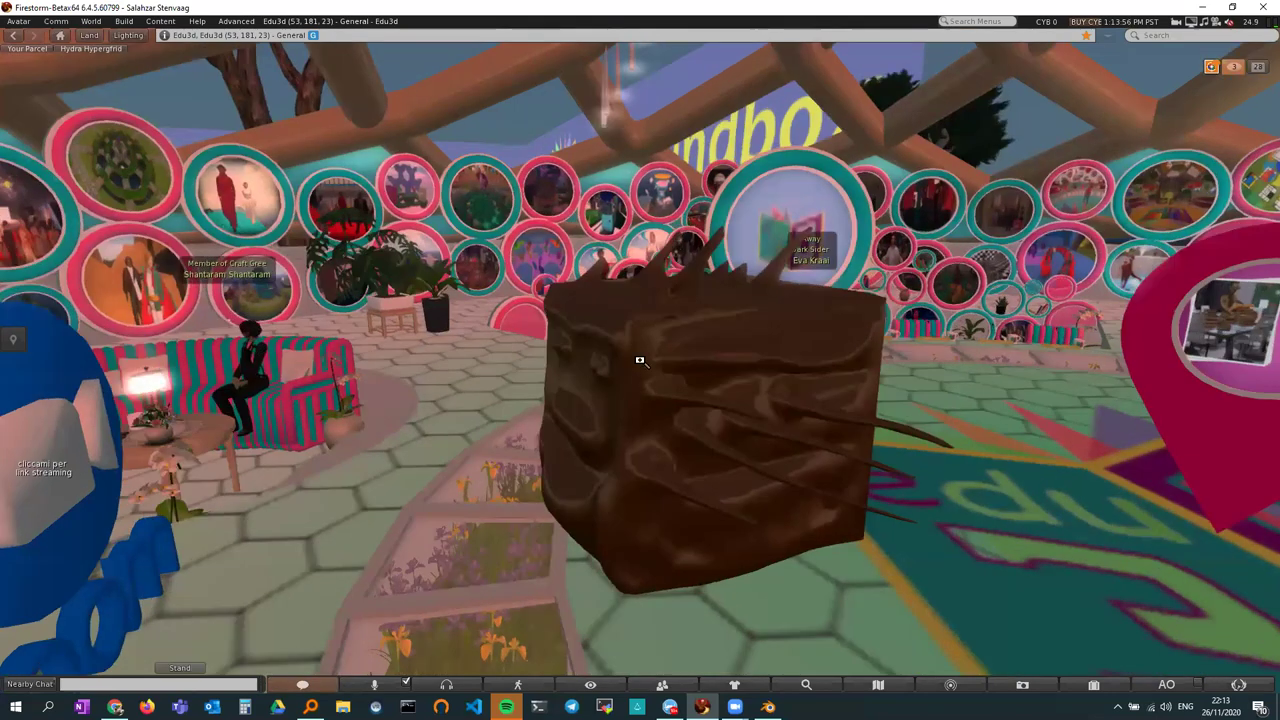
key("Left")
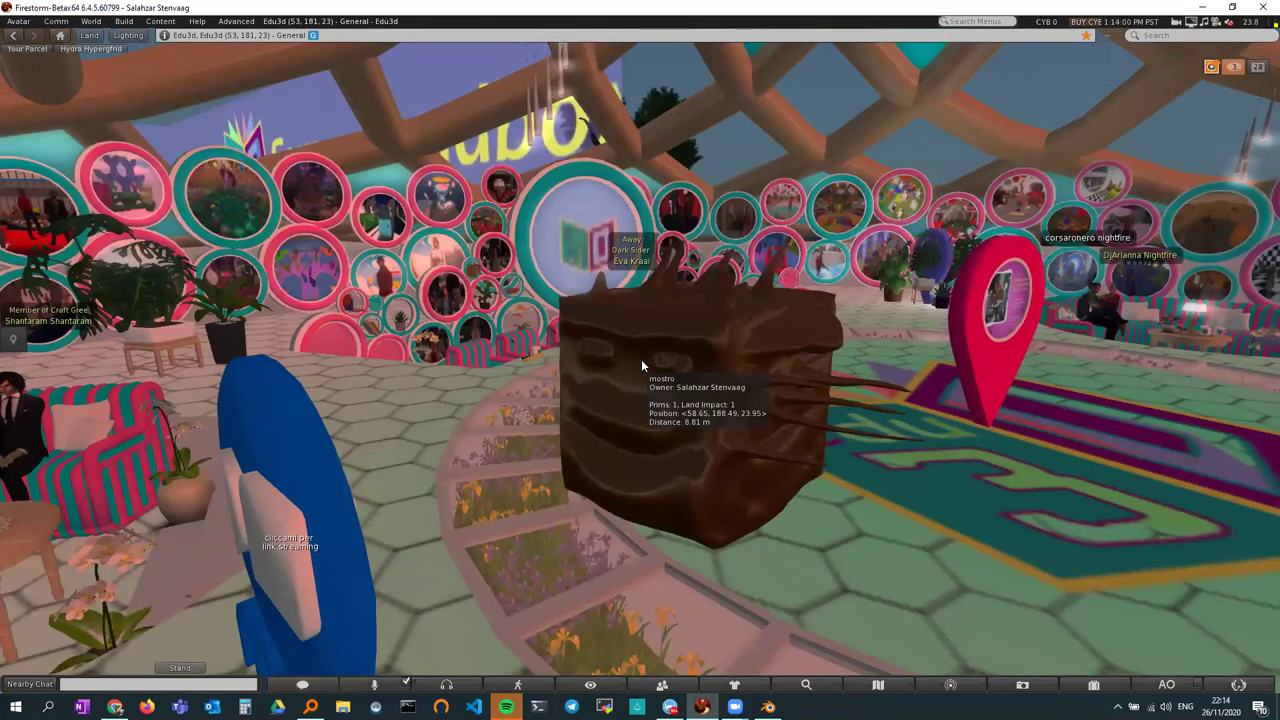
left_click_drag(641, 359, 841, 359, "alt")
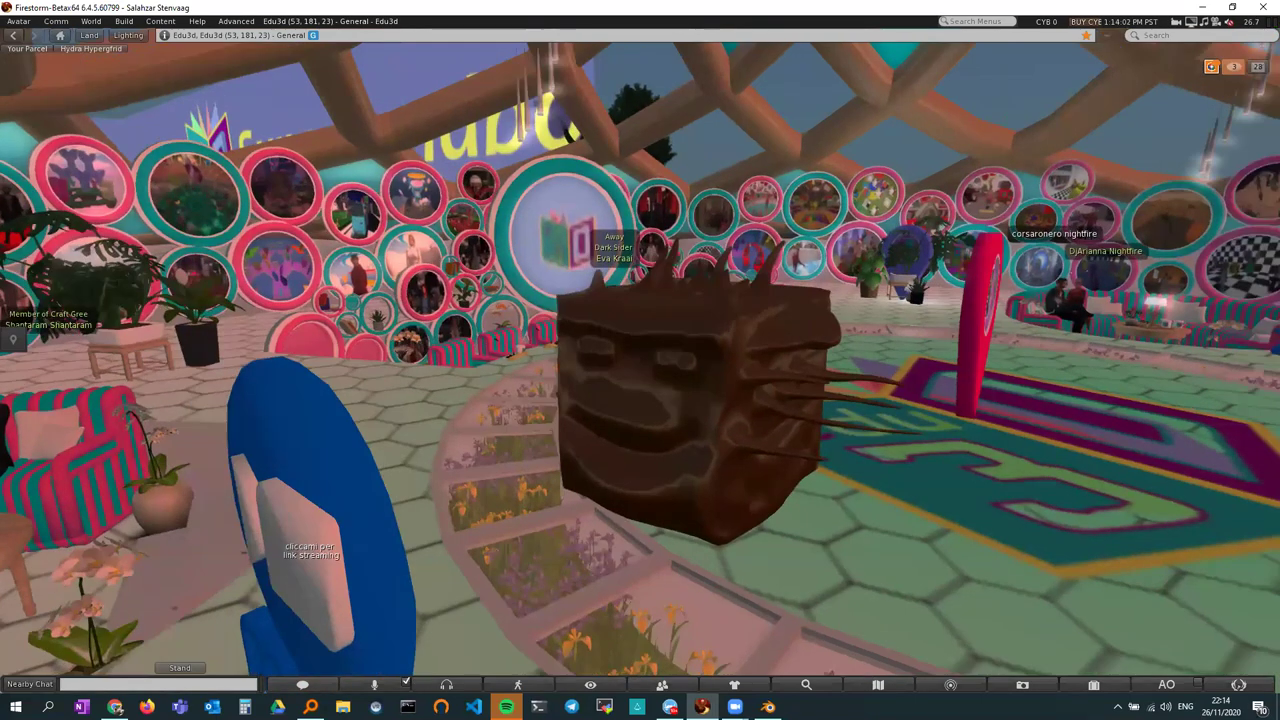
left_click_drag(644, 357, 844, 357, "alt")
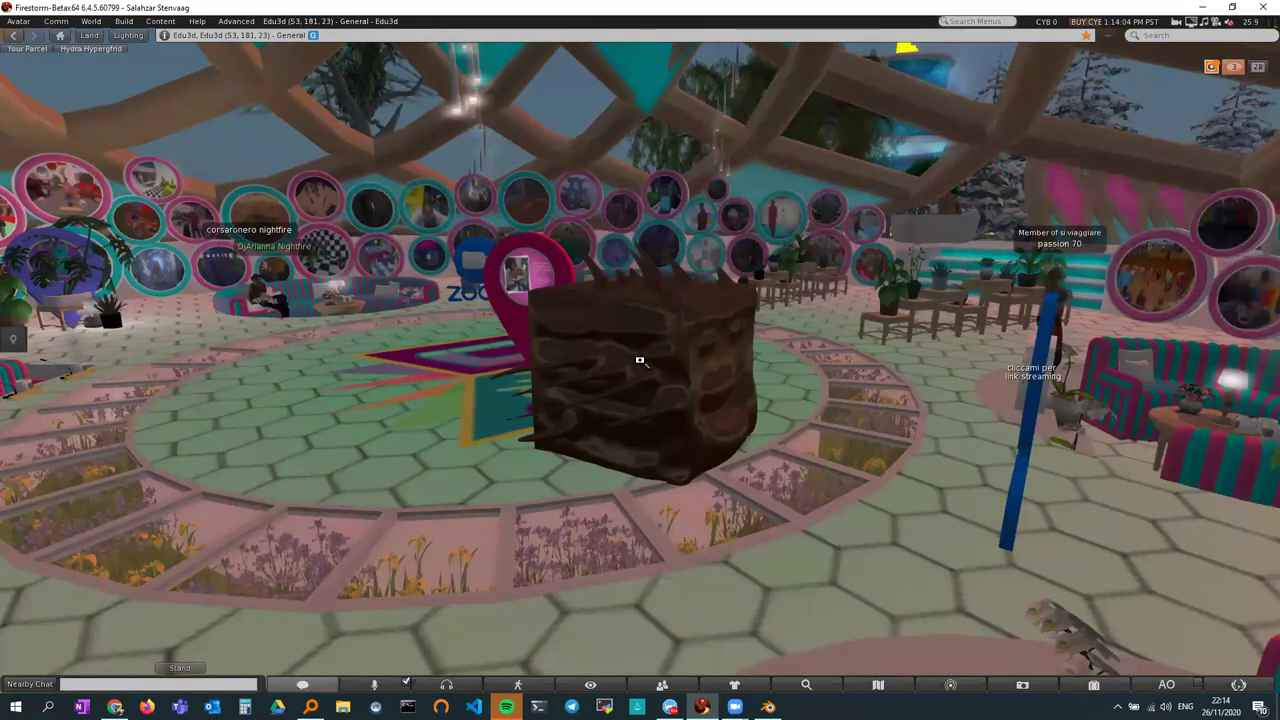
right_click(644, 357)
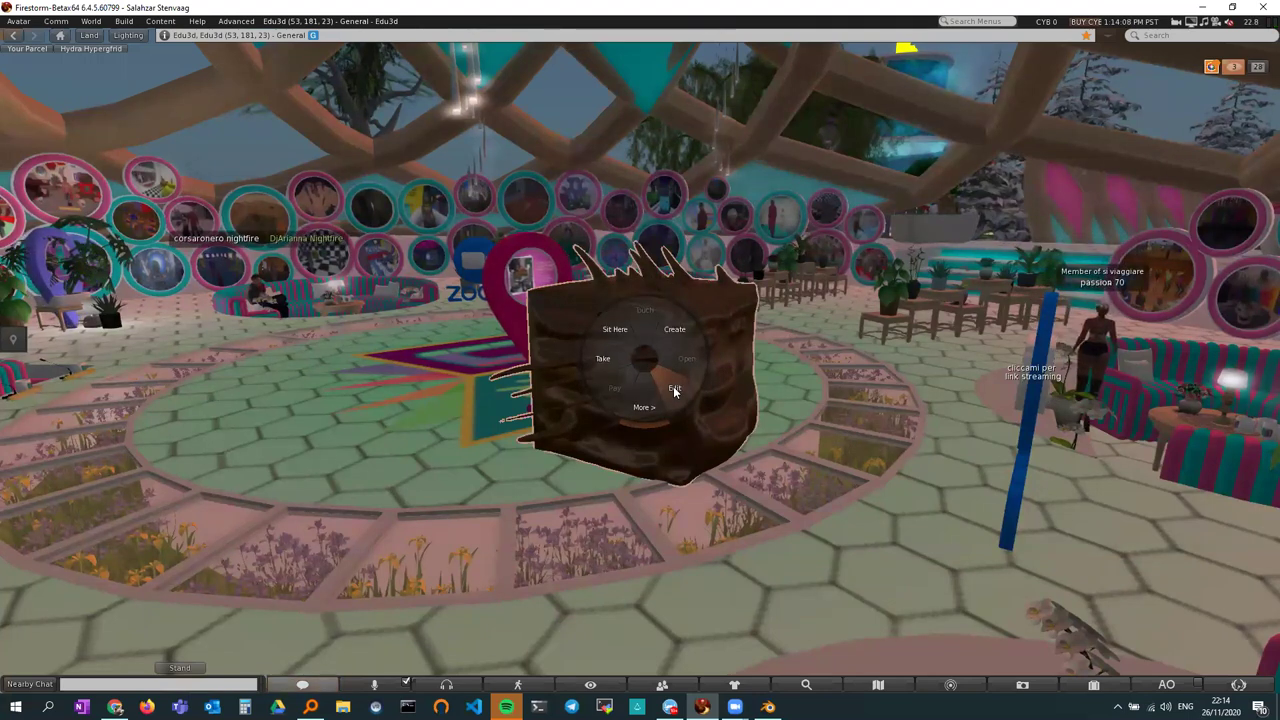
left_click(675, 390)
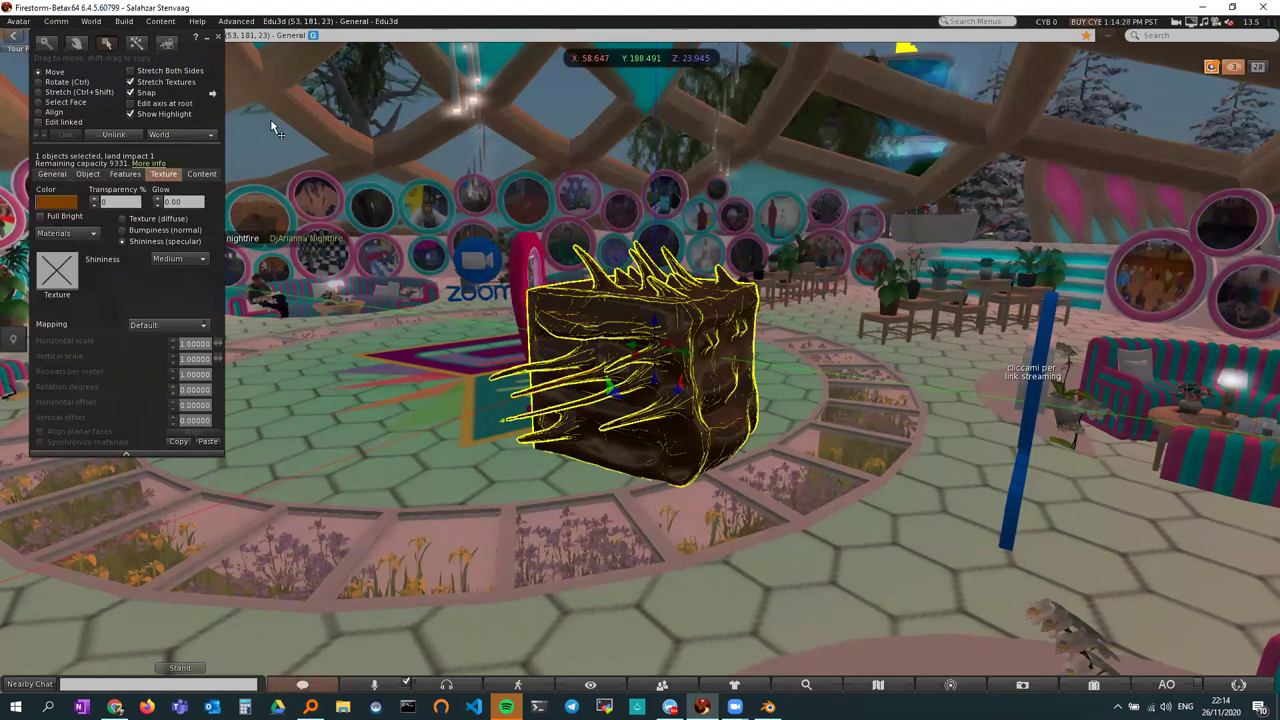
left_click(219, 38)
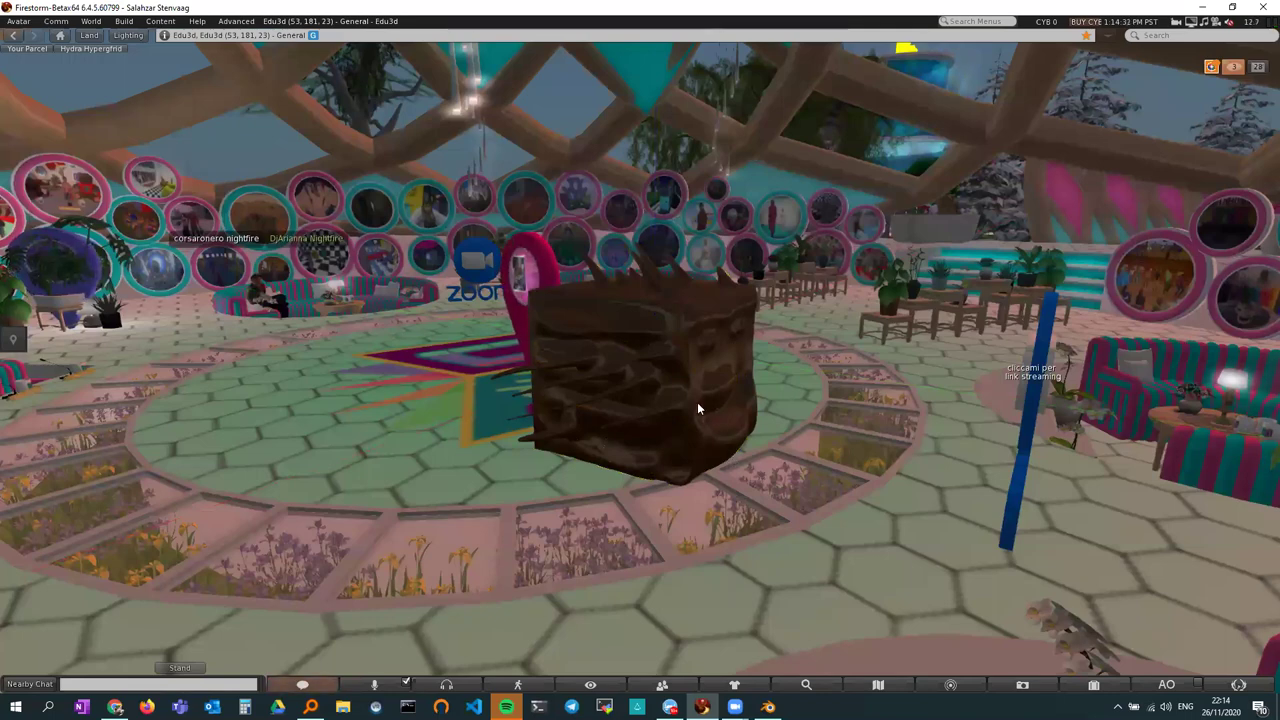
key("Up")
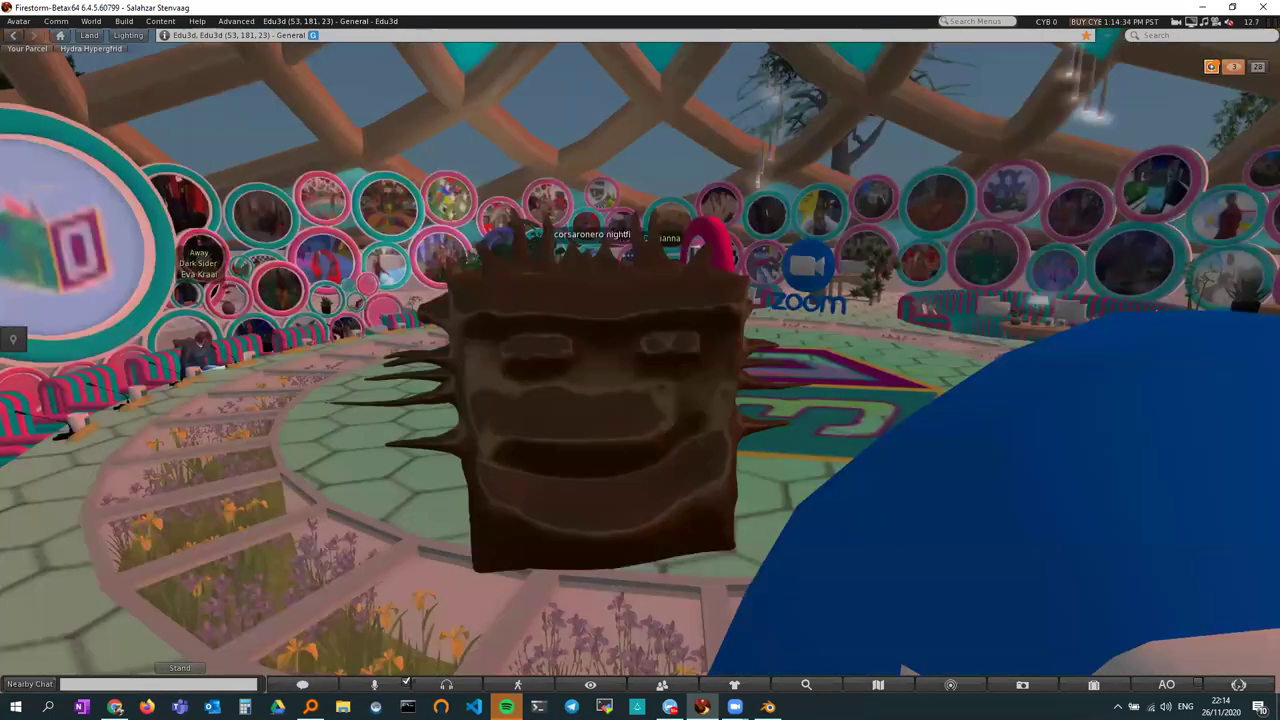
left_click_drag(640, 360, 640, 360, "alt")
left_click_drag(720, 445, 720, 445, "alt")
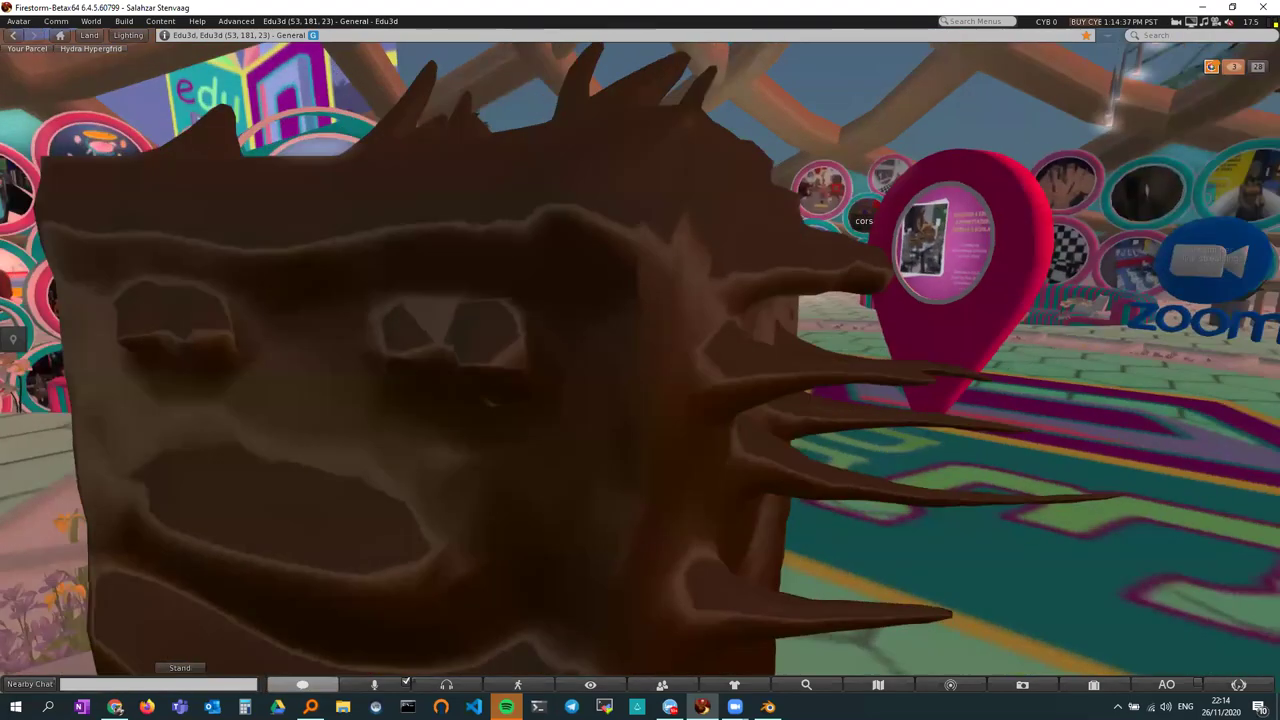
left_click_drag(640, 360, 634, 363, "alt")
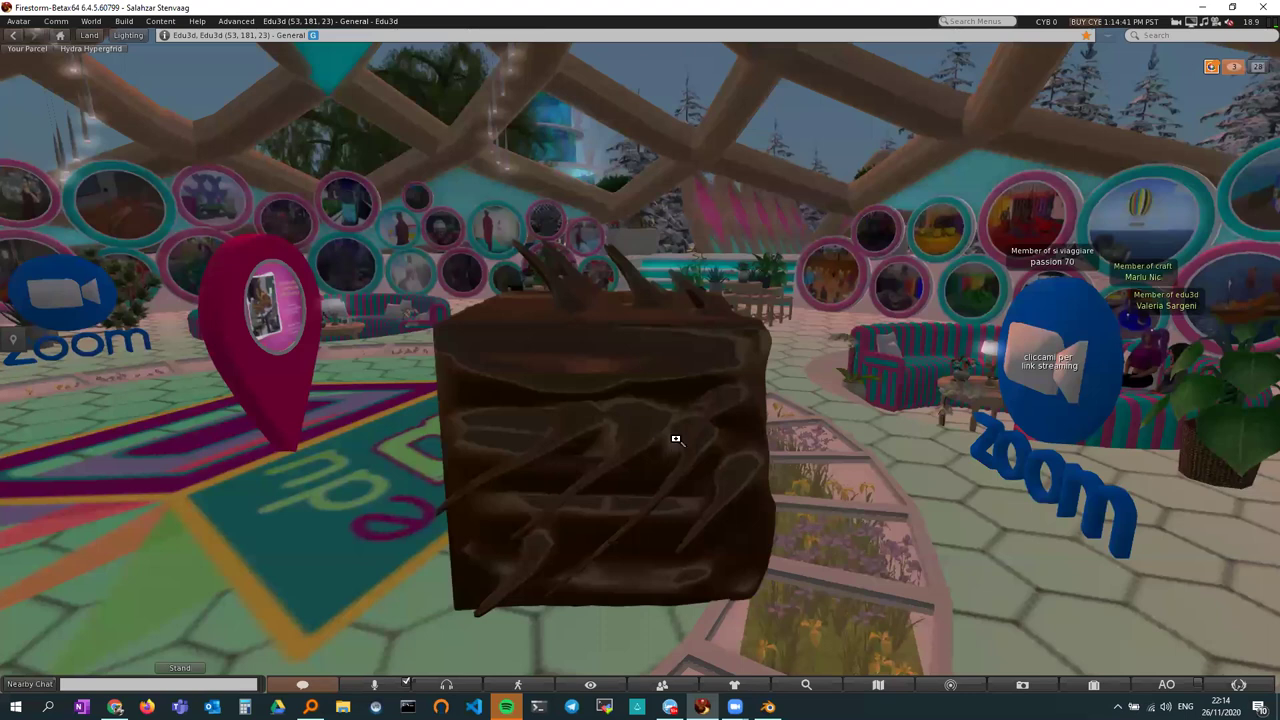
left_click_drag(675, 438, 644, 368, "alt")
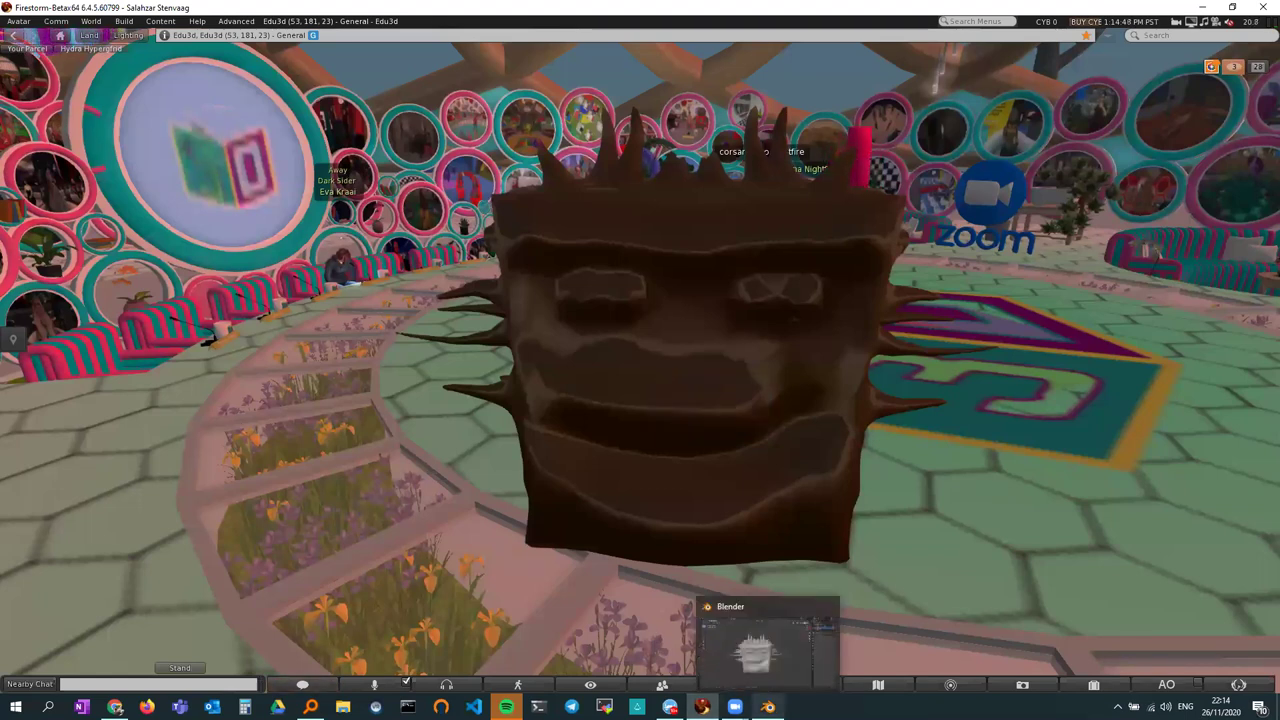
mouse_move(768, 707)
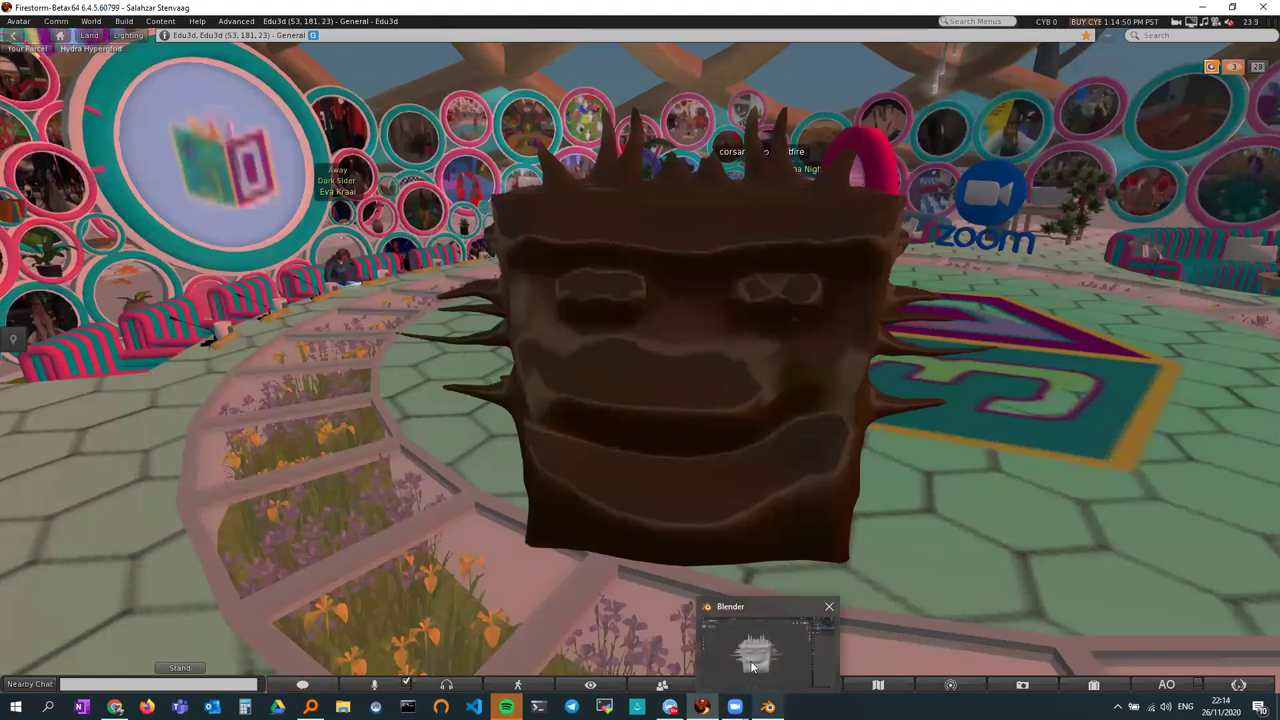
- Return to Blender and switch the spiky cube into Modalità Modifica to show its triangles
left_click(749, 663)
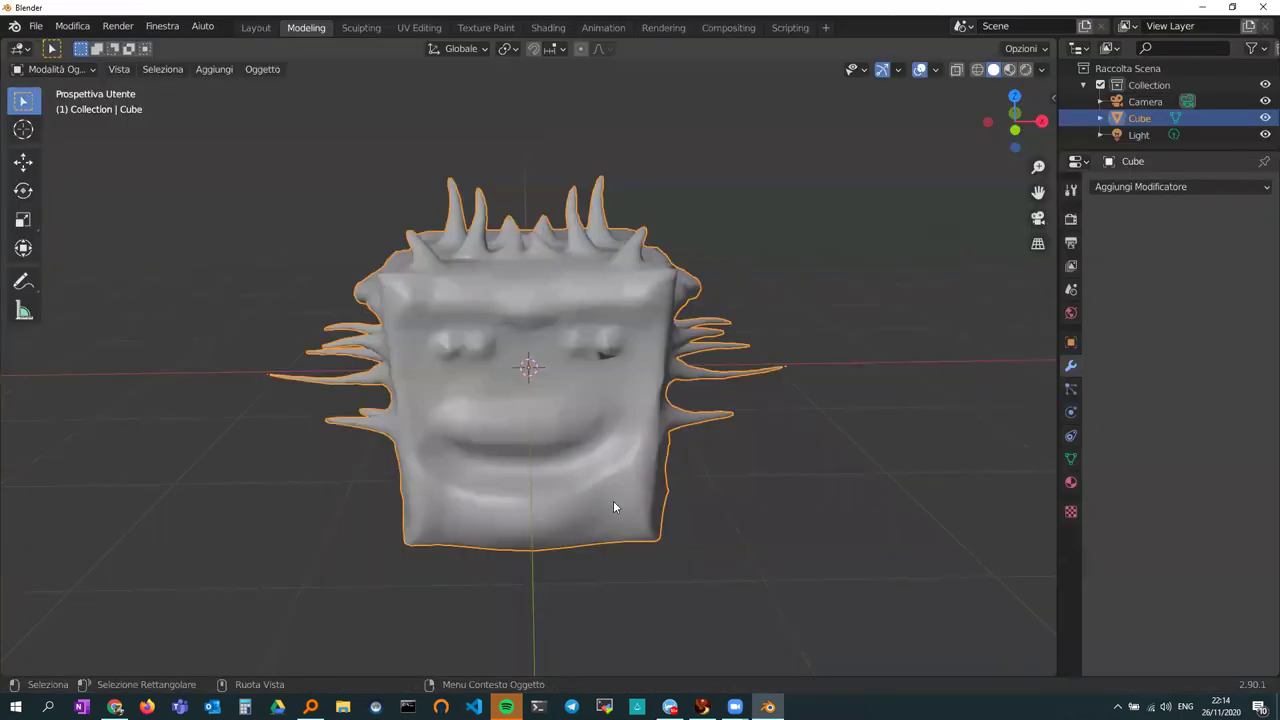
key("space")
key("Escape")
left_click(702, 707)
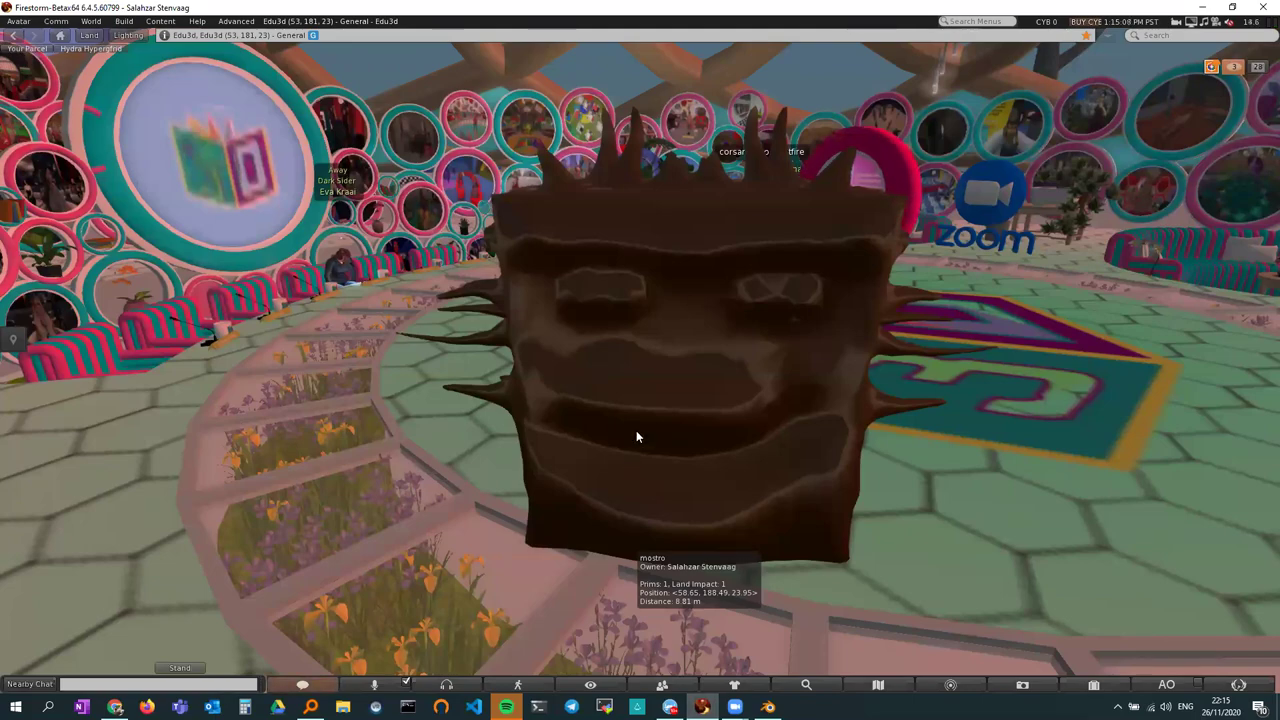
left_click(768, 707)
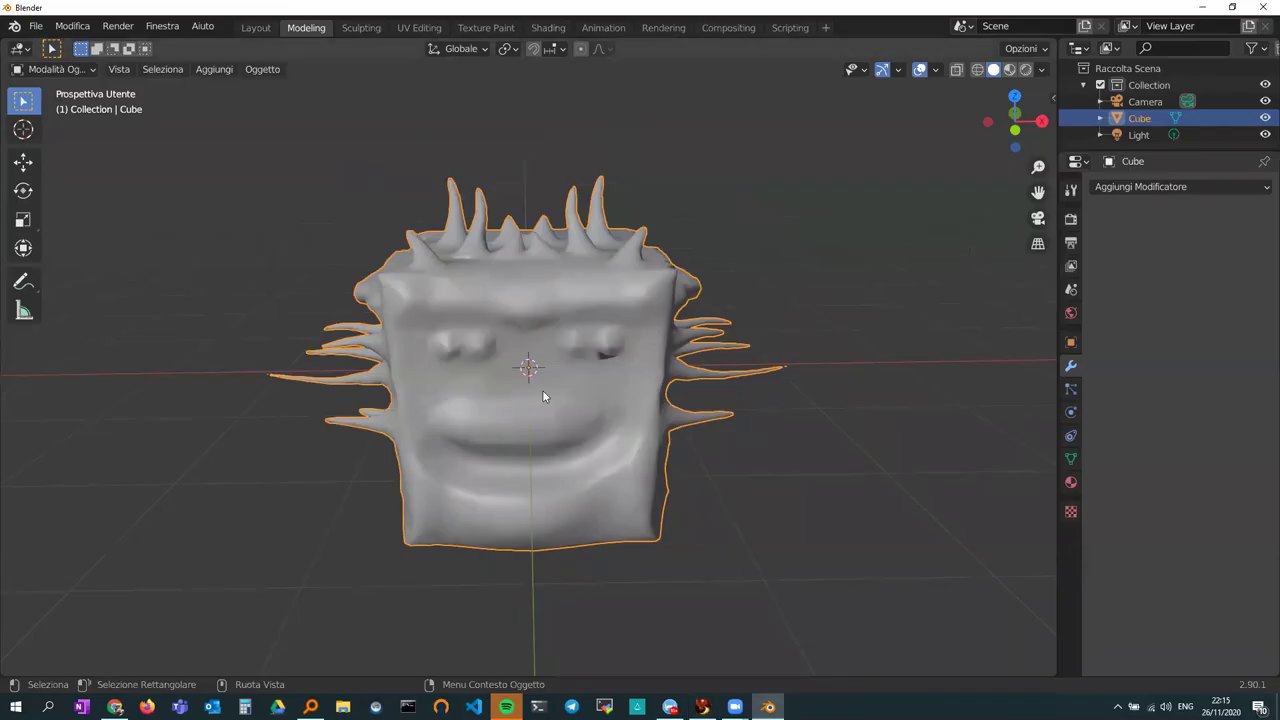
left_click(95, 72)
left_click(90, 102)
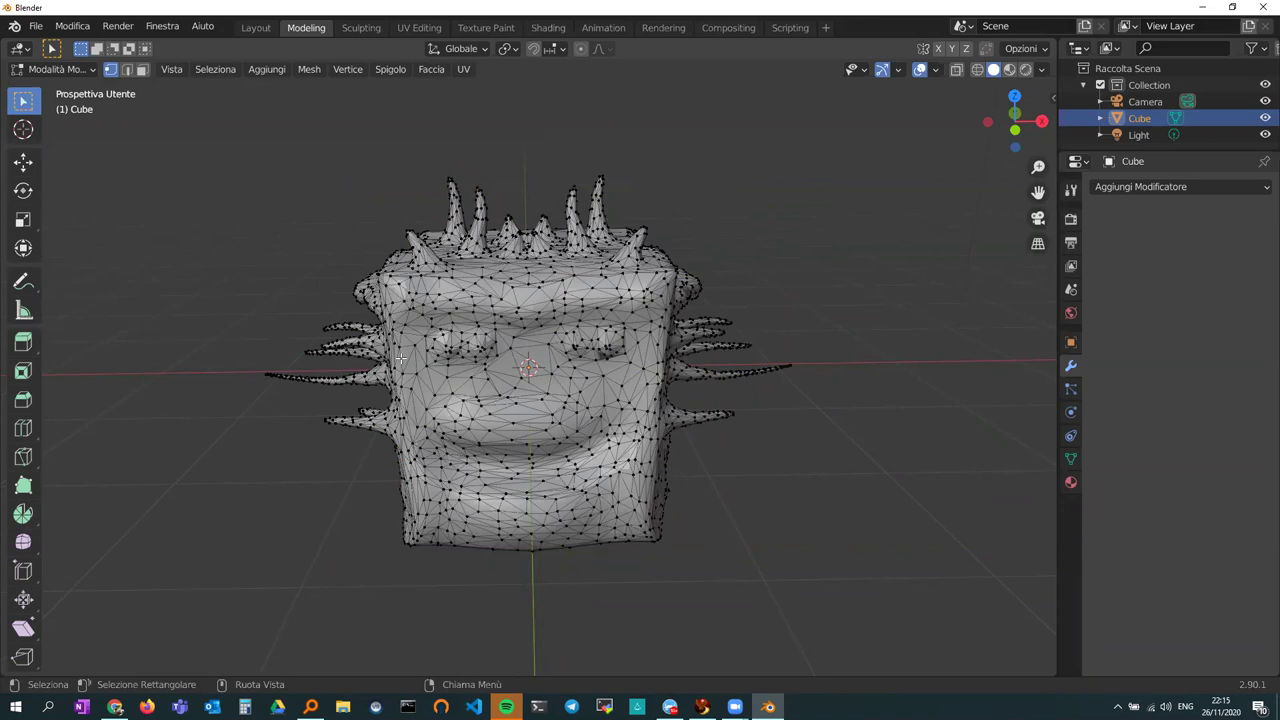
- Add a Triangulate modifier with the Beauty method to the cube
left_click(308, 70)
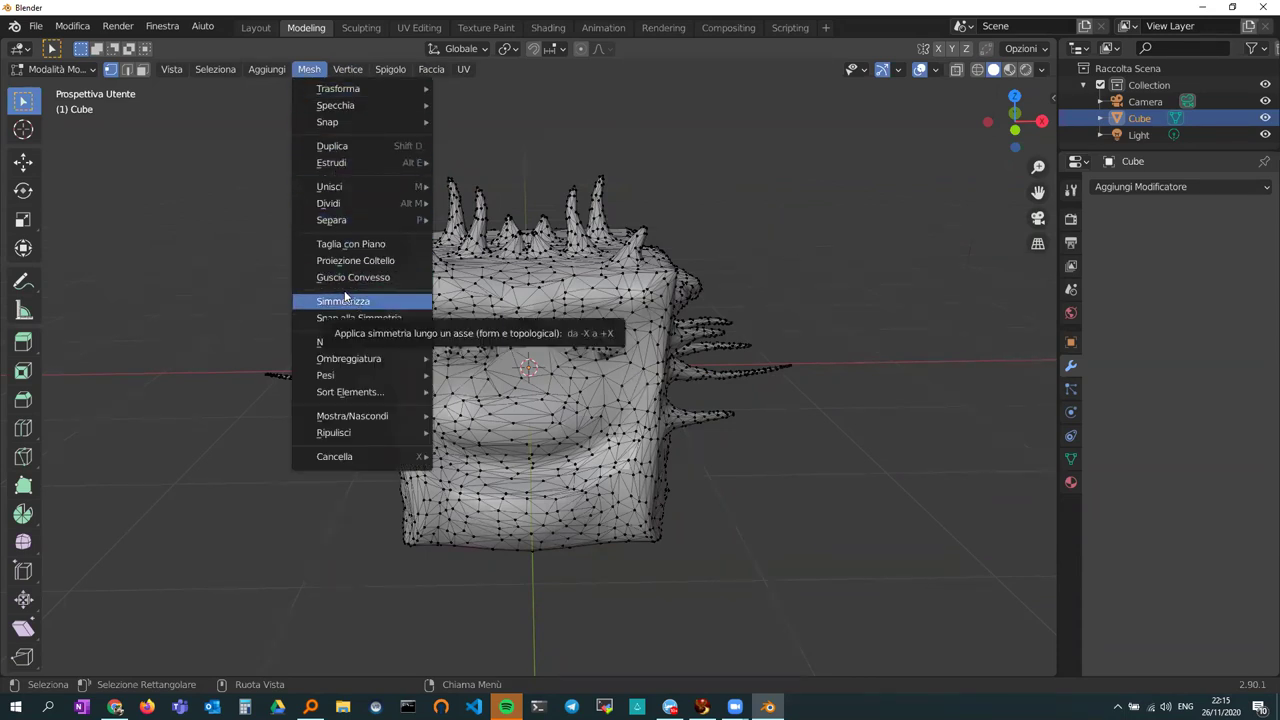
key("Escape")
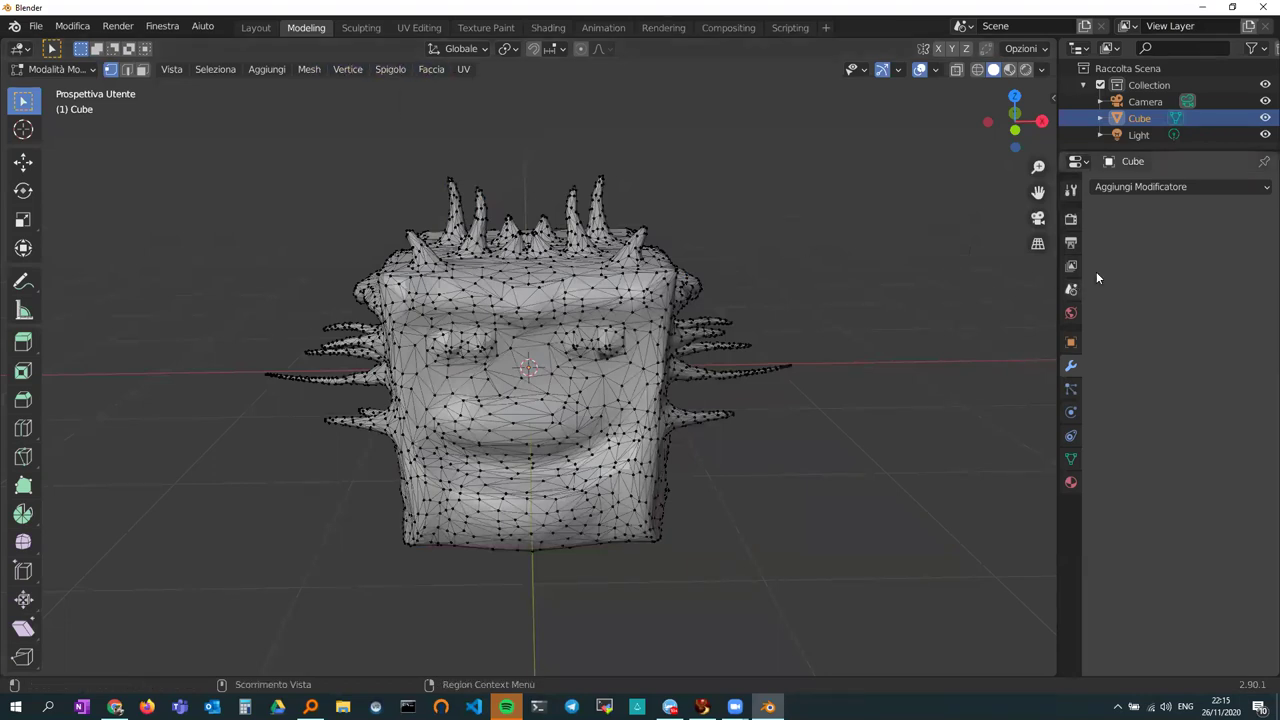
left_click(1150, 190)
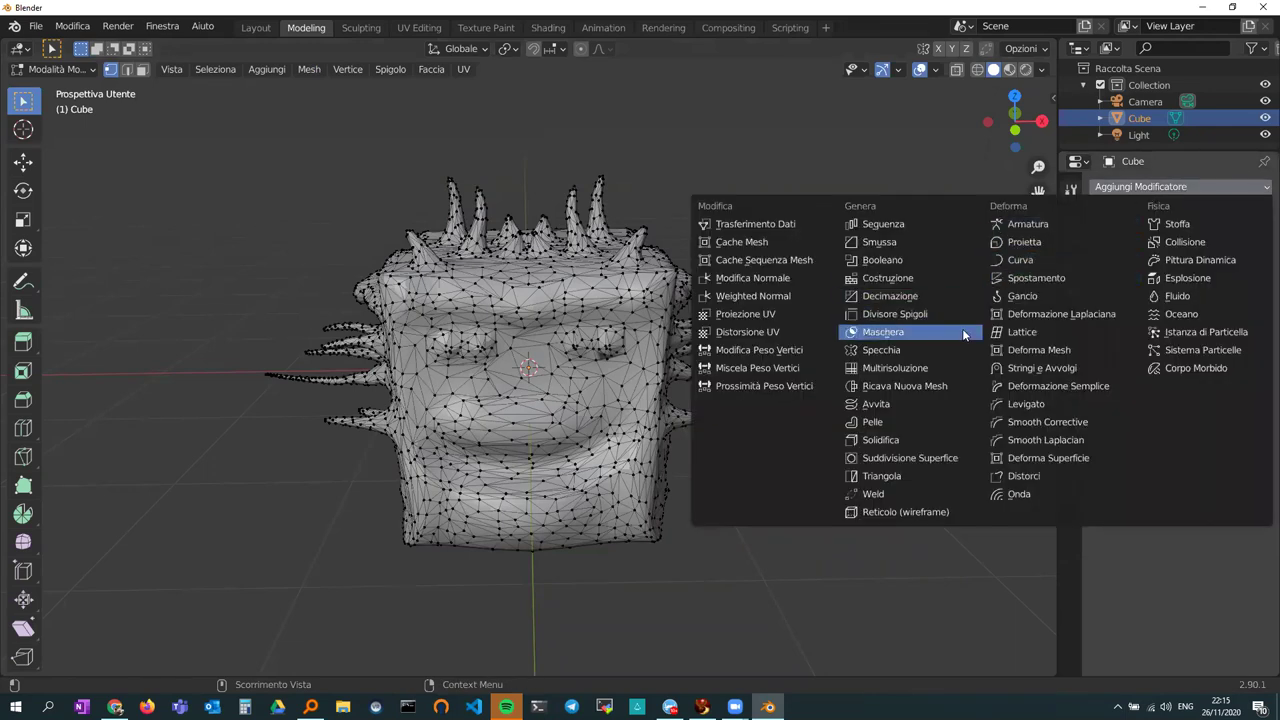
left_click(905, 476)
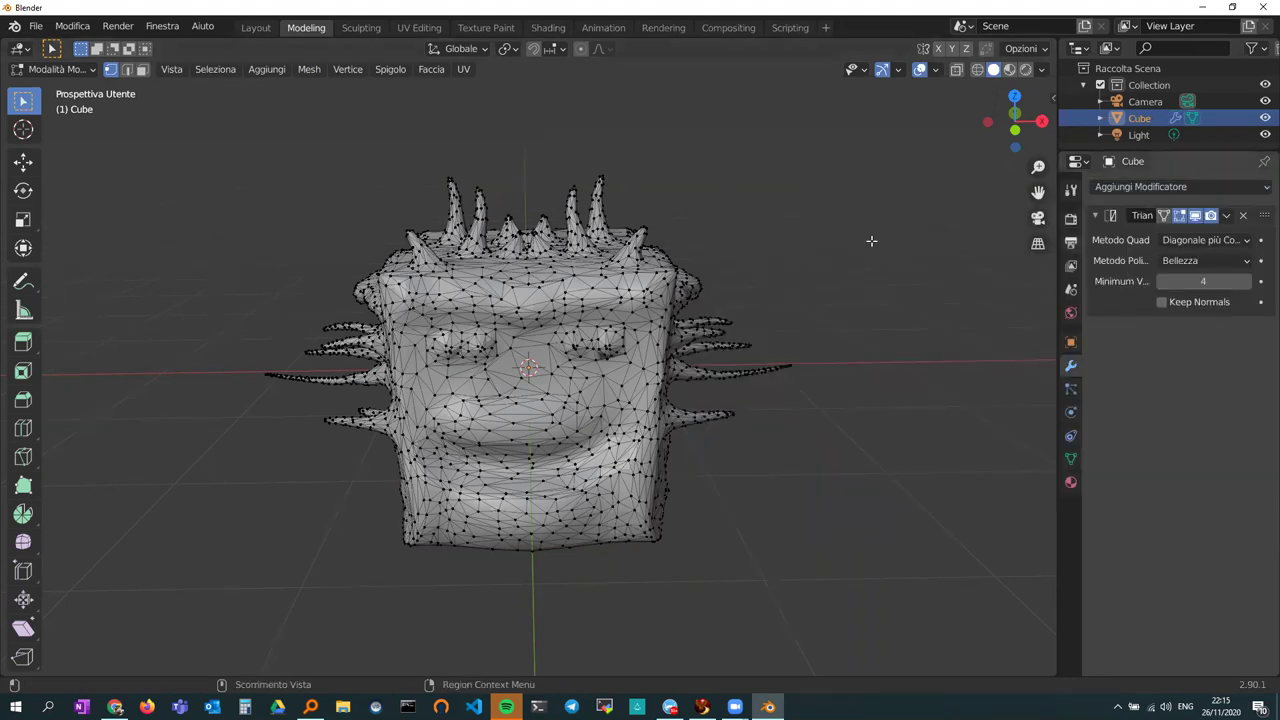
- Apply the Triangulate modifier in Object Mode, then go back to Edit Mode
key("Tab")
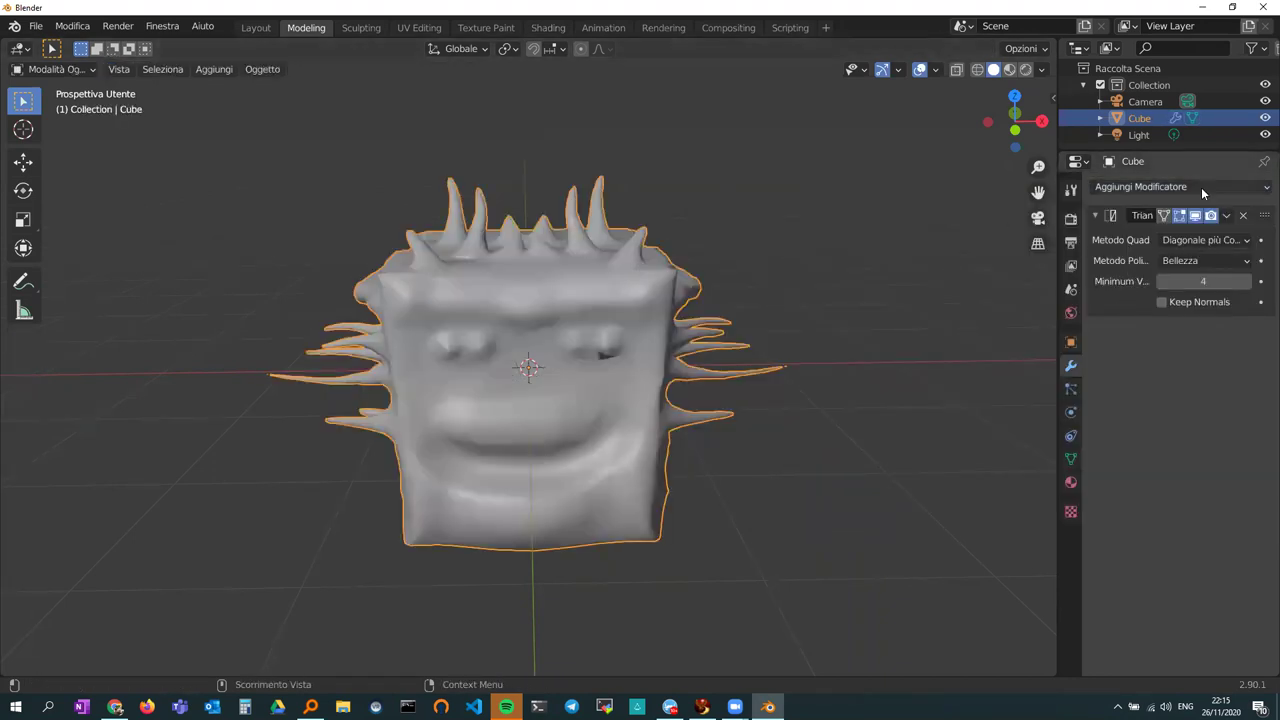
left_click(1228, 216)
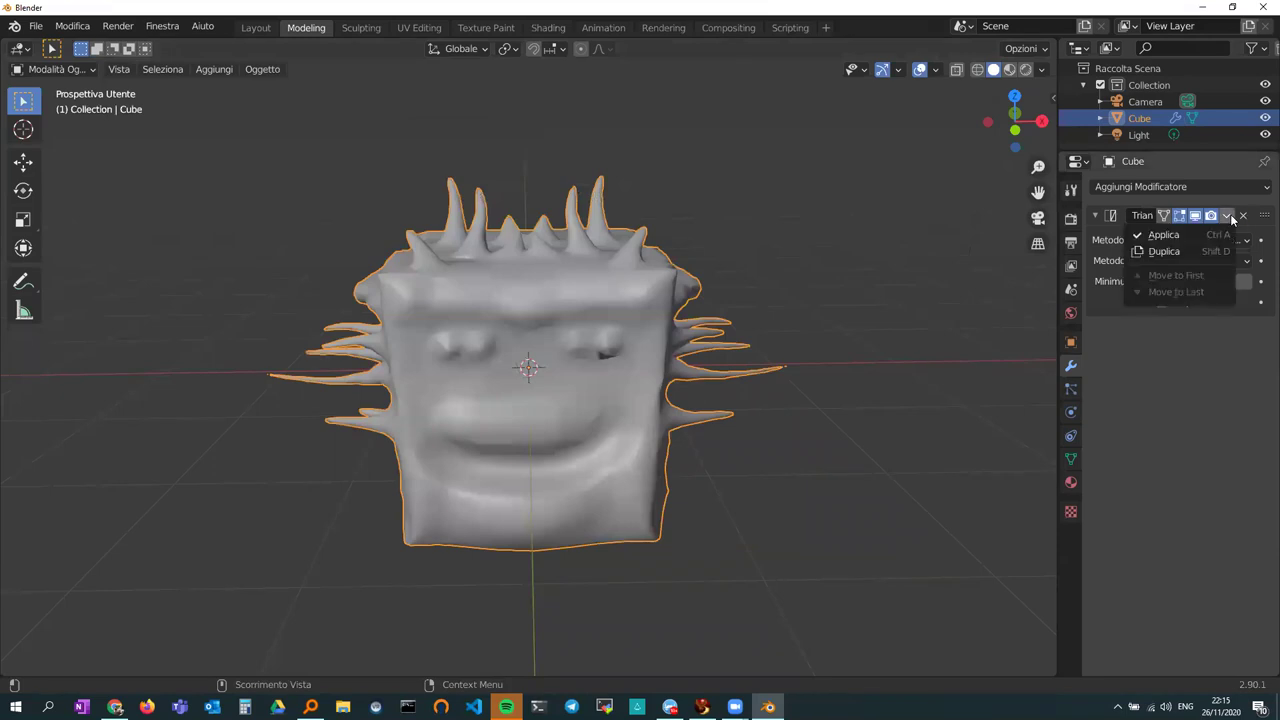
left_click(1176, 228)
key("Tab")
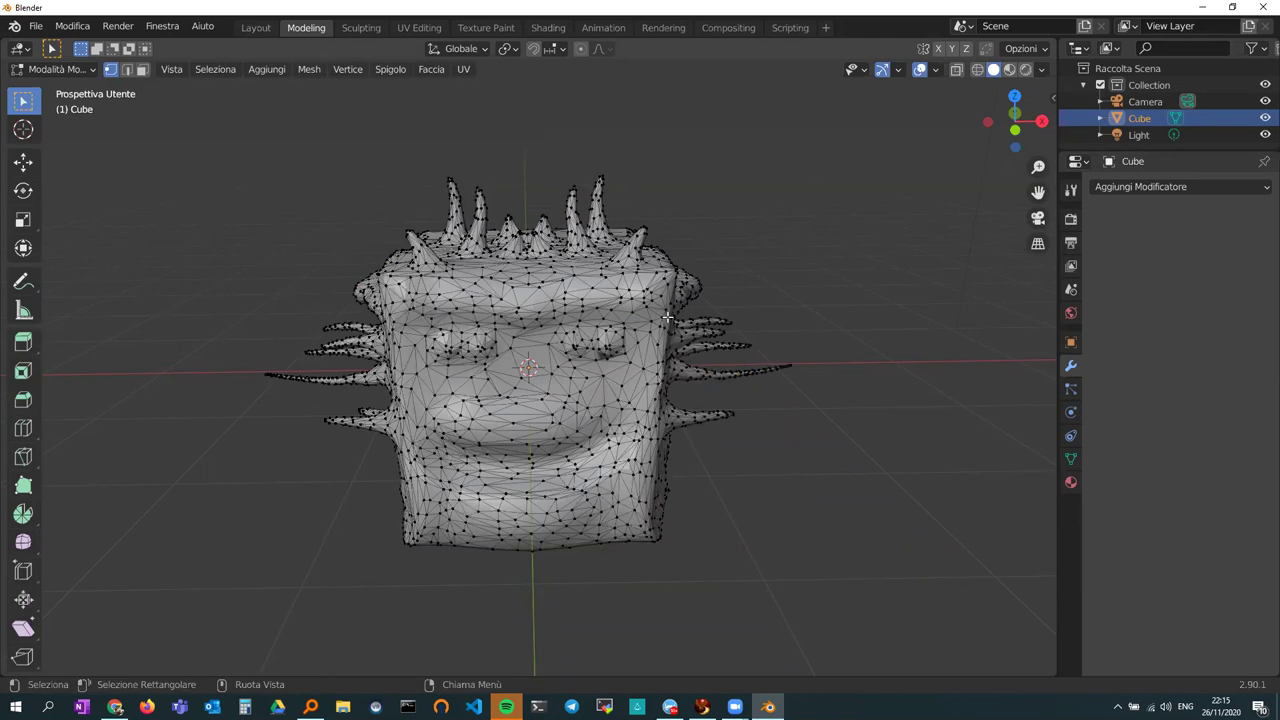
scroll(512, 286, "up", 1)
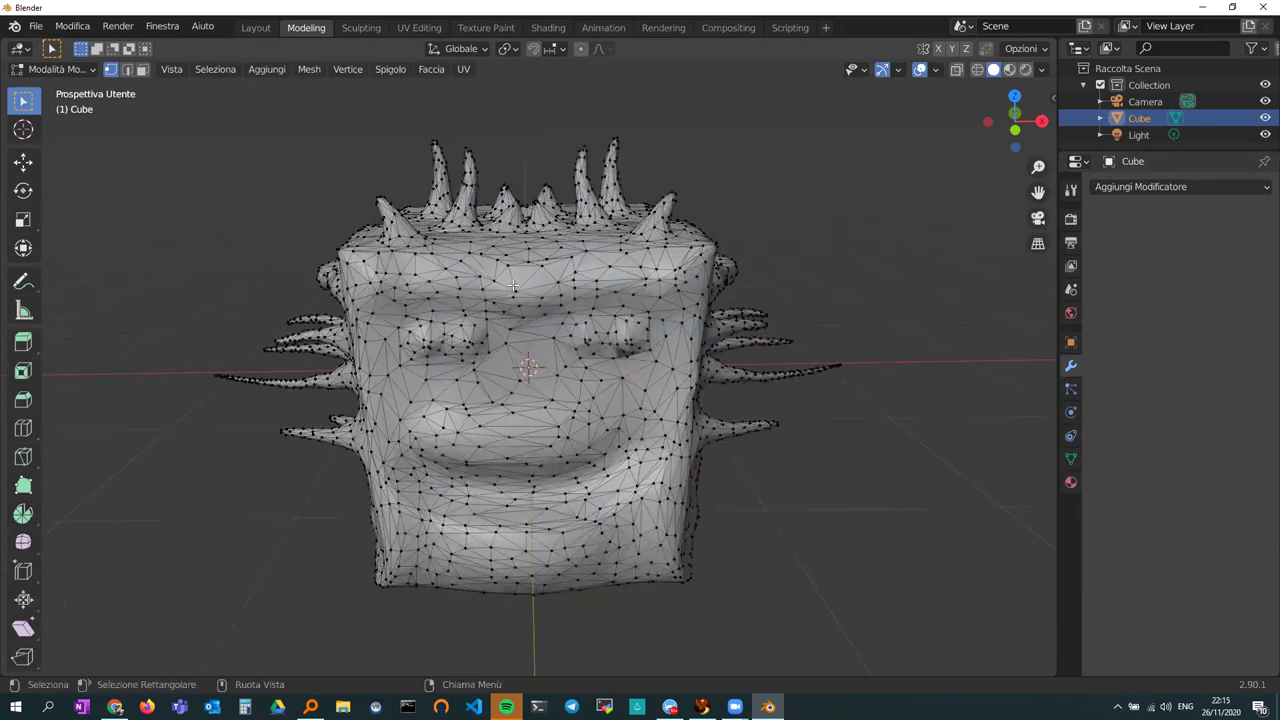
scroll(512, 286, "up", 2)
scroll(512, 286, "up", 1)
scroll(512, 286, "down", 1)
scroll(512, 286, "down", 2)
scroll(497, 333, "up", 1)
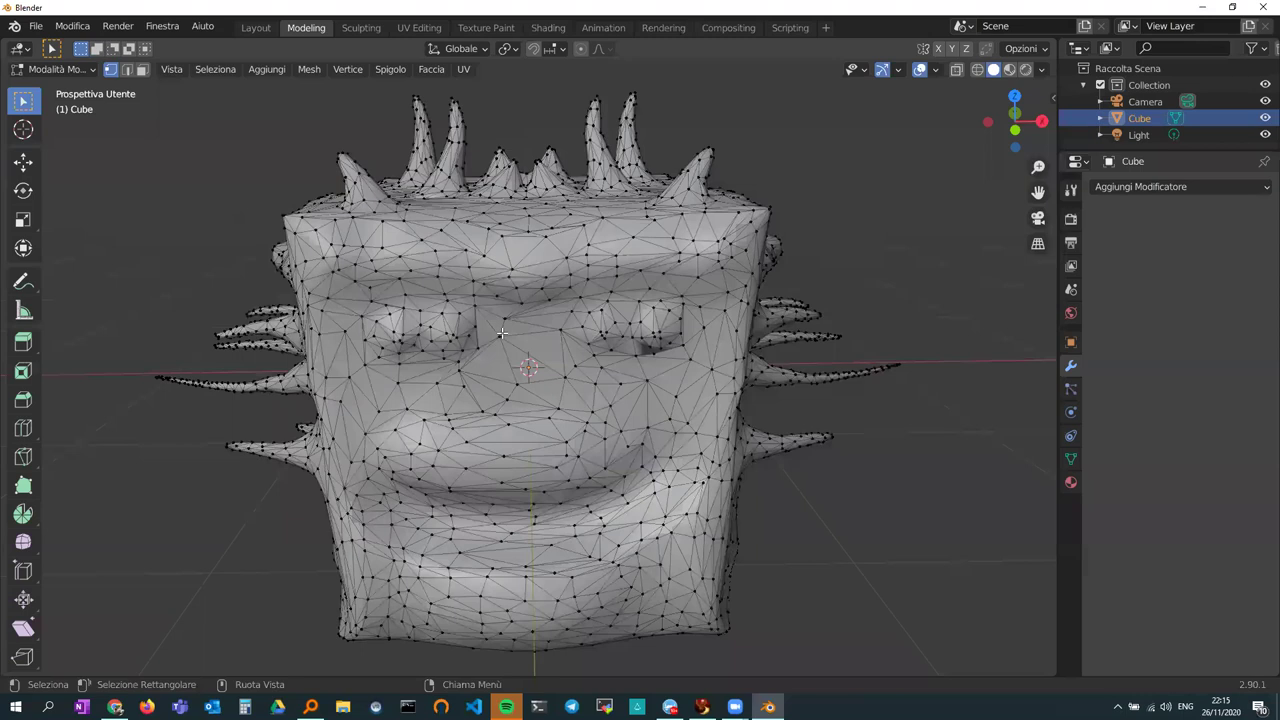
scroll(501, 333, "down", 1)
mouse_move(501, 333)
middle_mouse_down()
mouse_move(548, 312)
mouse_move(721, 314)
middle_mouse_up()
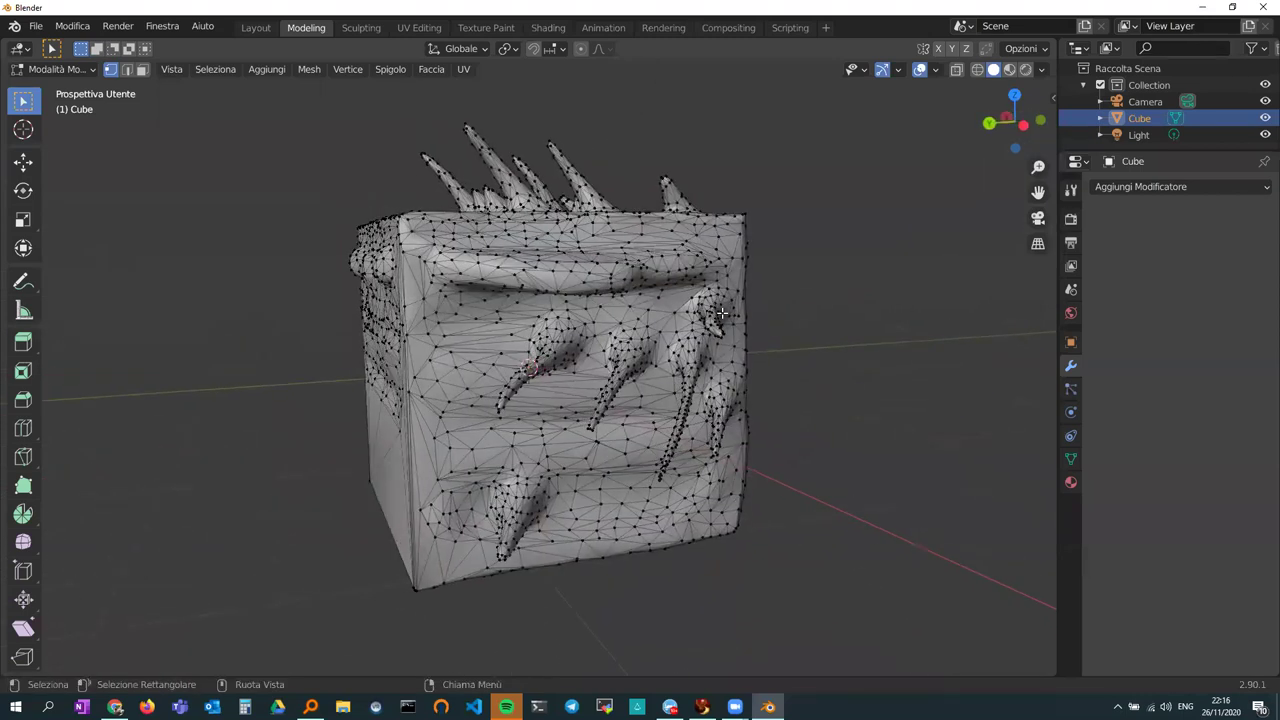
scroll(451, 378, "up", 2)
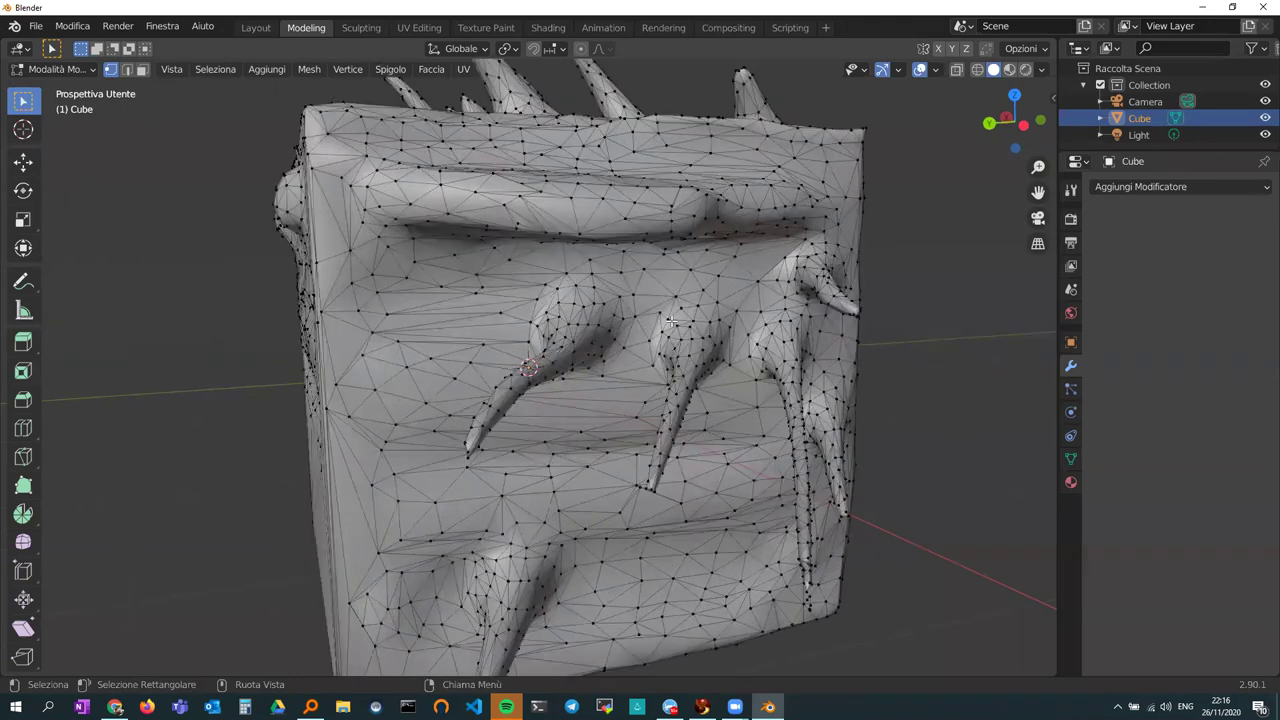
scroll(437, 366, "down", 1)
middle_click_drag(482, 342, 499, 353)
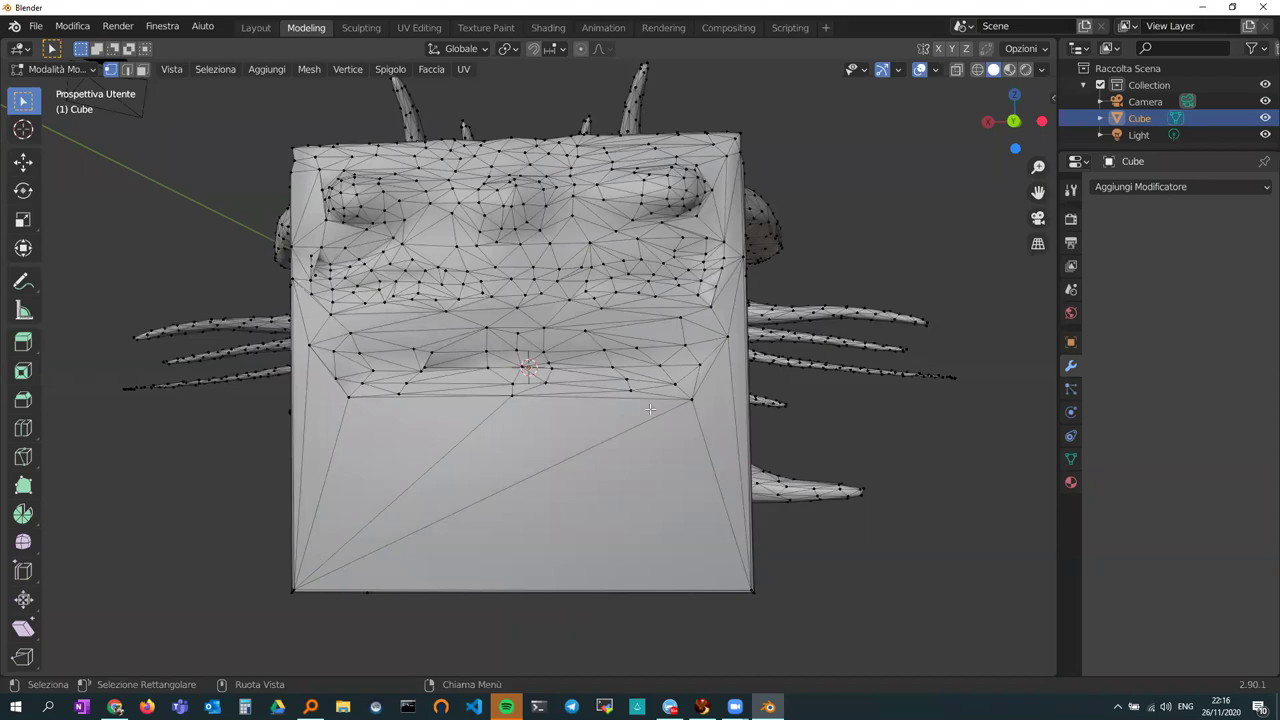
middle_click_drag(570, 474, 540, 294)
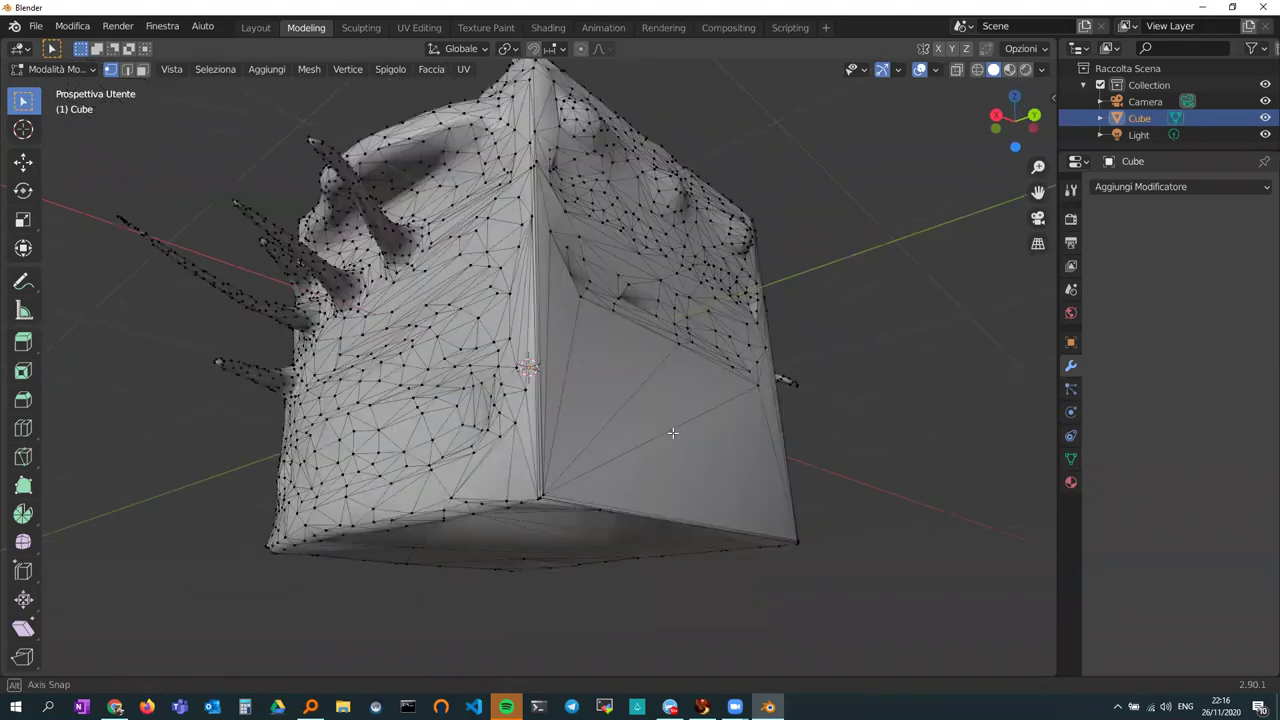
mouse_move(546, 398)
middle_mouse_down()
mouse_move(642, 430)
mouse_move(409, 400)
mouse_move(452, 425)
mouse_move(503, 427)
mouse_move(631, 382)
mouse_move(470, 350)
mouse_move(630, 386)
mouse_move(678, 368)
mouse_move(391, 342)
mouse_move(545, 349)
middle_mouse_up()
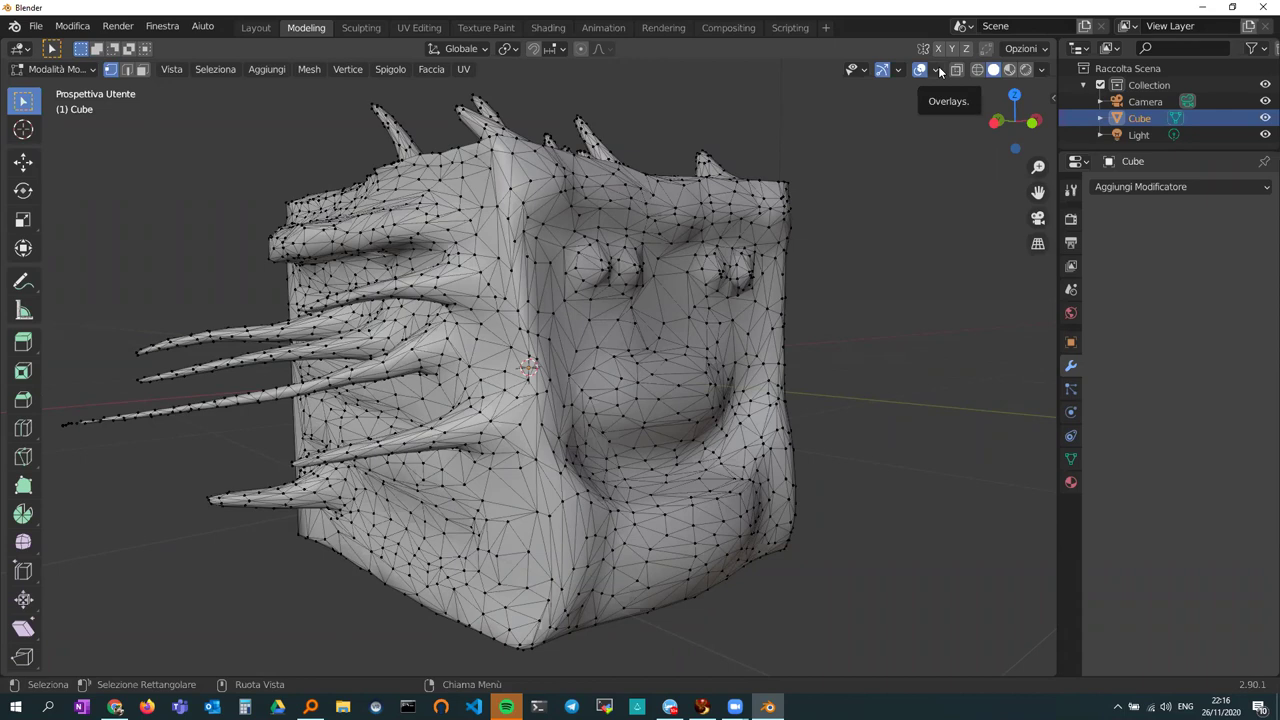
- Turn on the Face Orientation overlay, then orbit and zoom in on the side spike tips
left_click(935, 71)
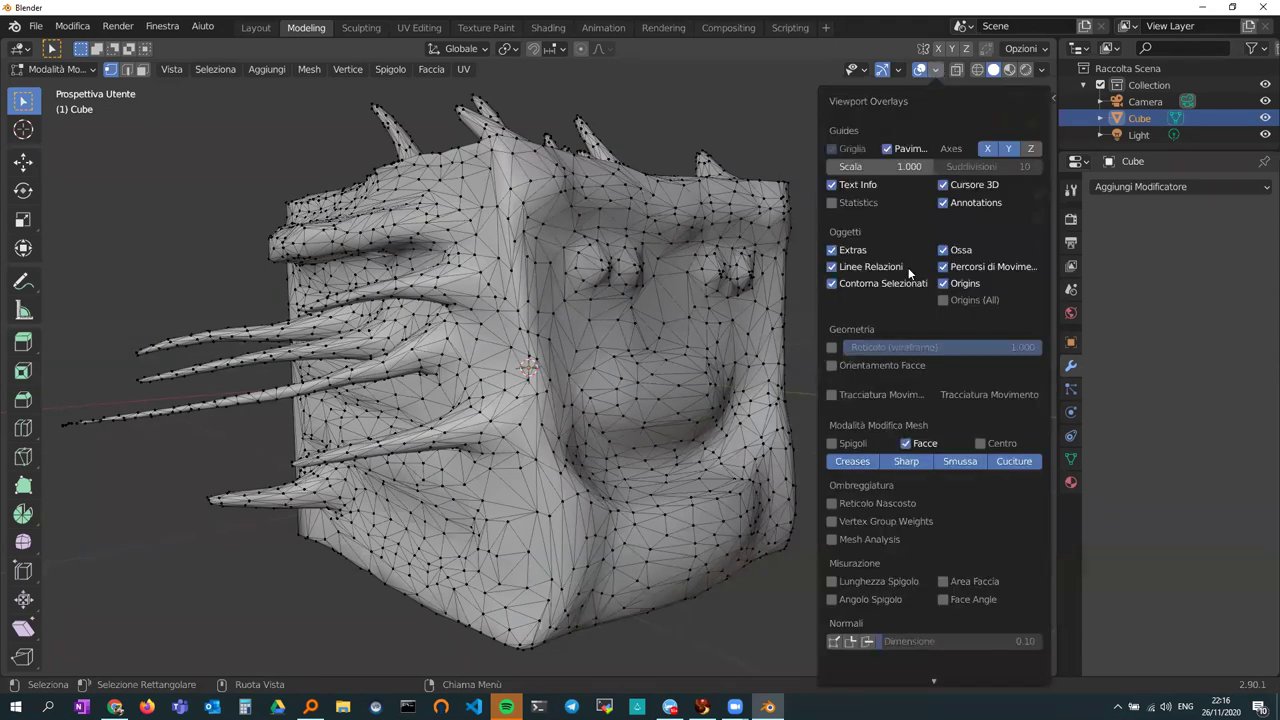
left_click(831, 365)
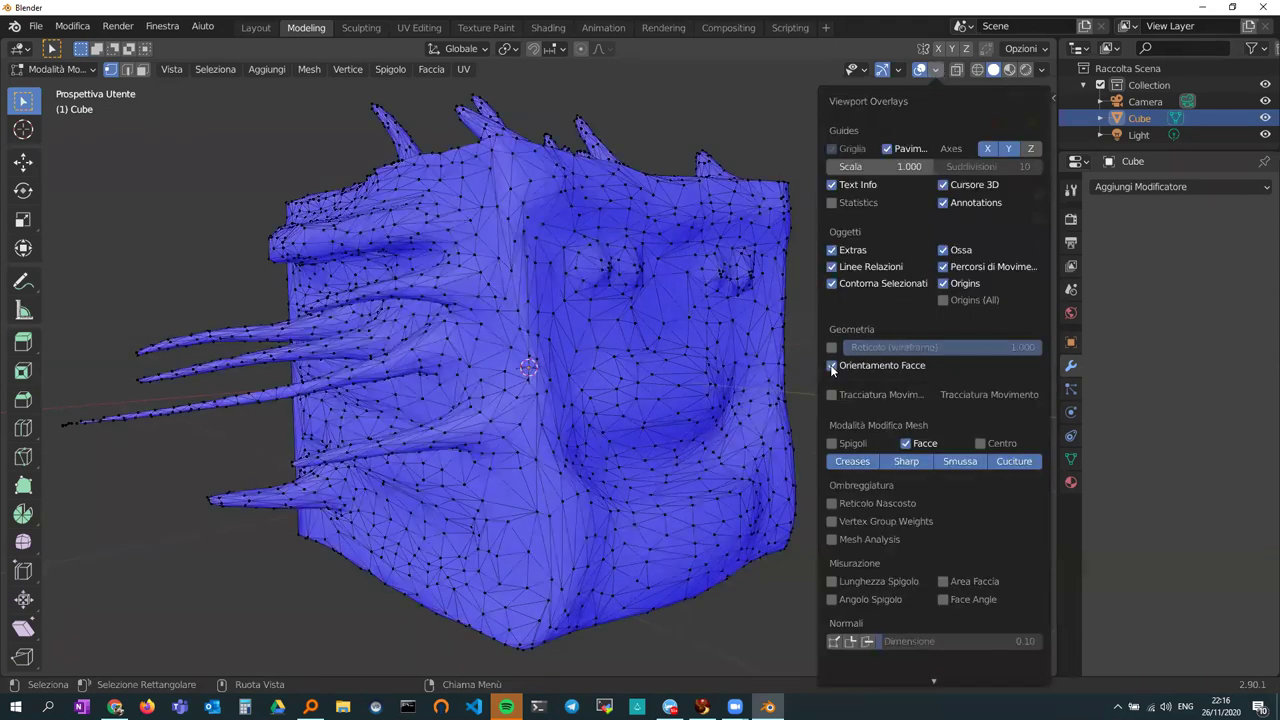
mouse_move(542, 343)
middle_mouse_down()
mouse_move(847, 368)
mouse_move(540, 345)
mouse_move(380, 358)
mouse_move(548, 364)
mouse_move(308, 358)
mouse_move(423, 360)
mouse_move(452, 342)
middle_mouse_up()
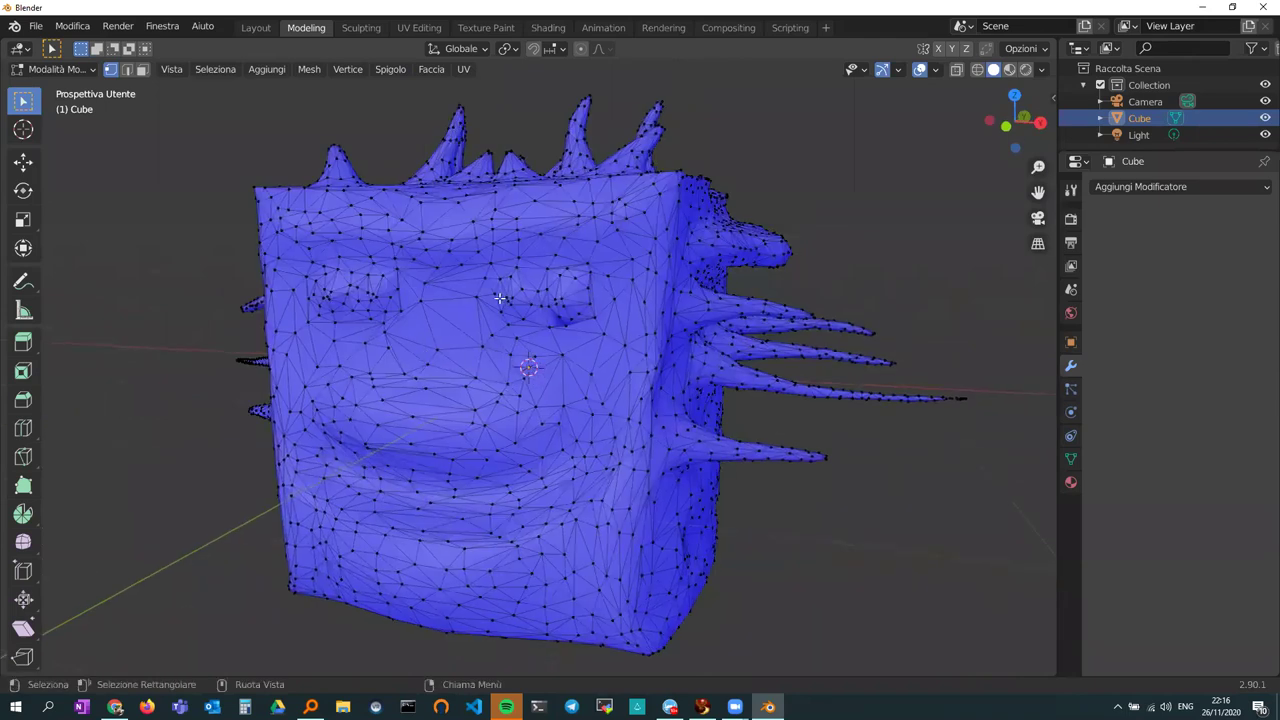
middle_click_drag(514, 256, 635, 309)
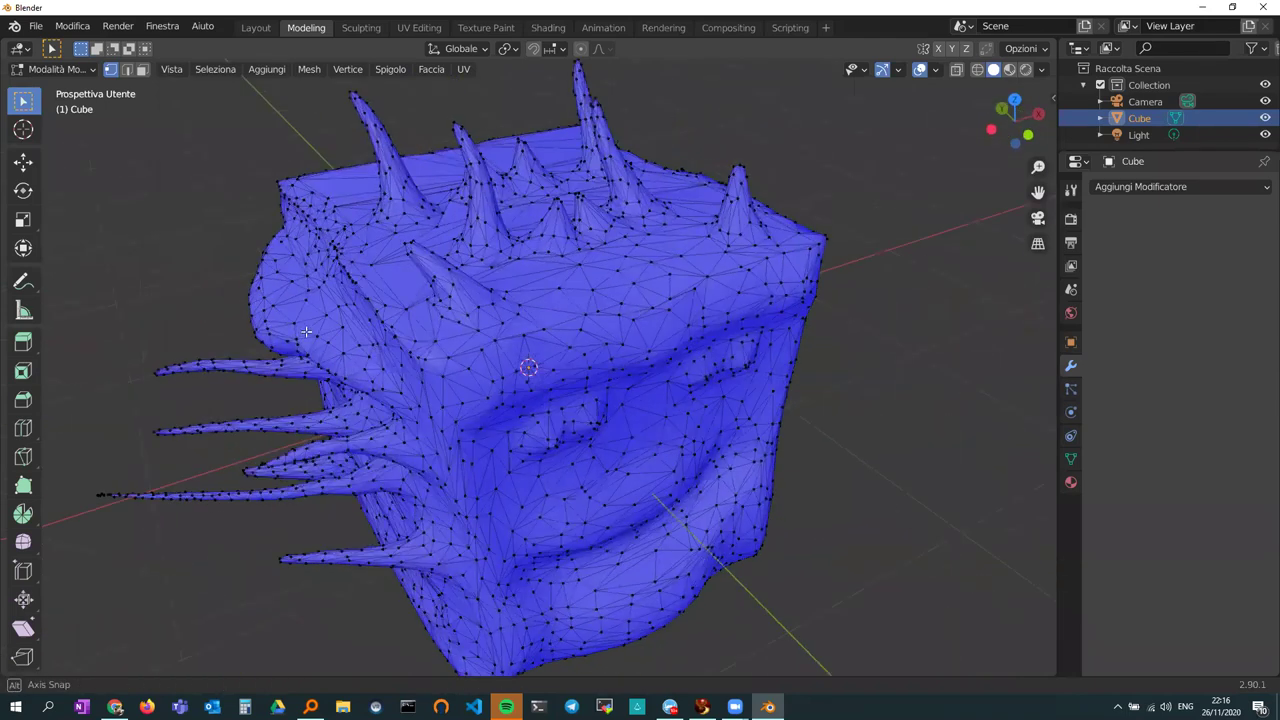
middle_click_drag(306, 331, 324, 340)
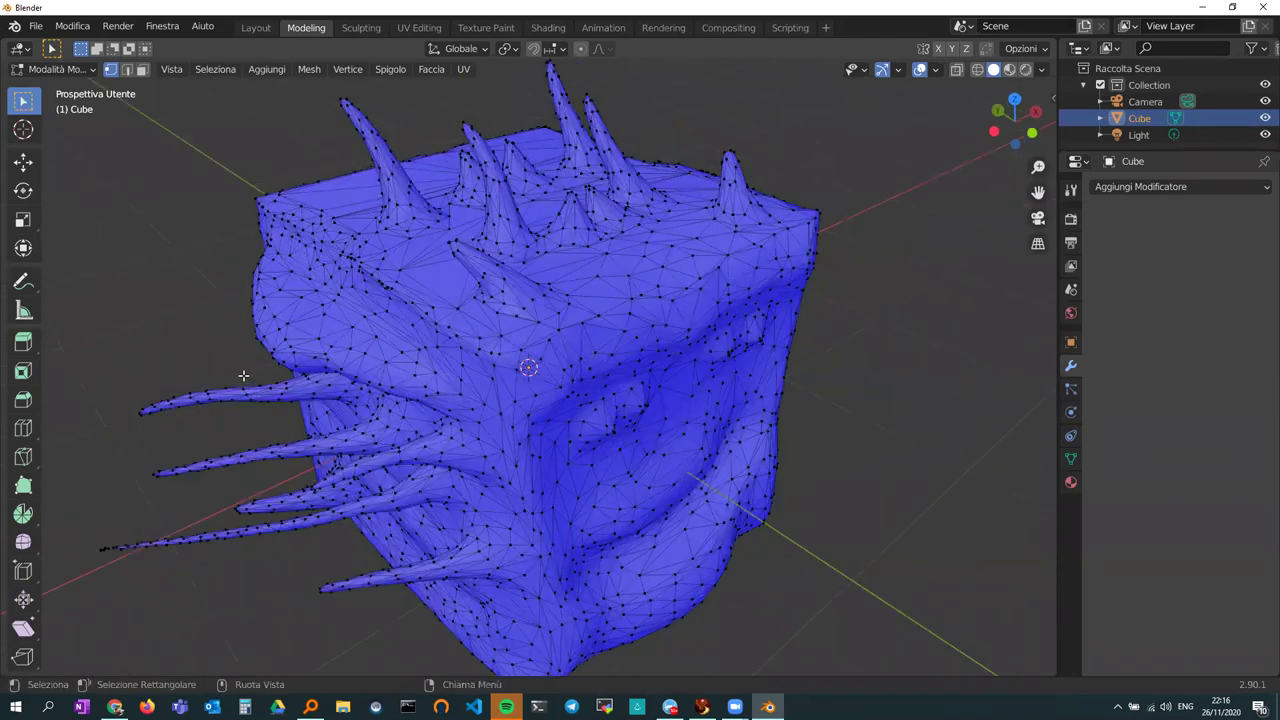
middle_click_drag(243, 375, 250, 370)
mouse_move(500, 316)
middle_mouse_down()
mouse_move(442, 289)
mouse_move(359, 286)
mouse_move(604, 338)
middle_mouse_up()
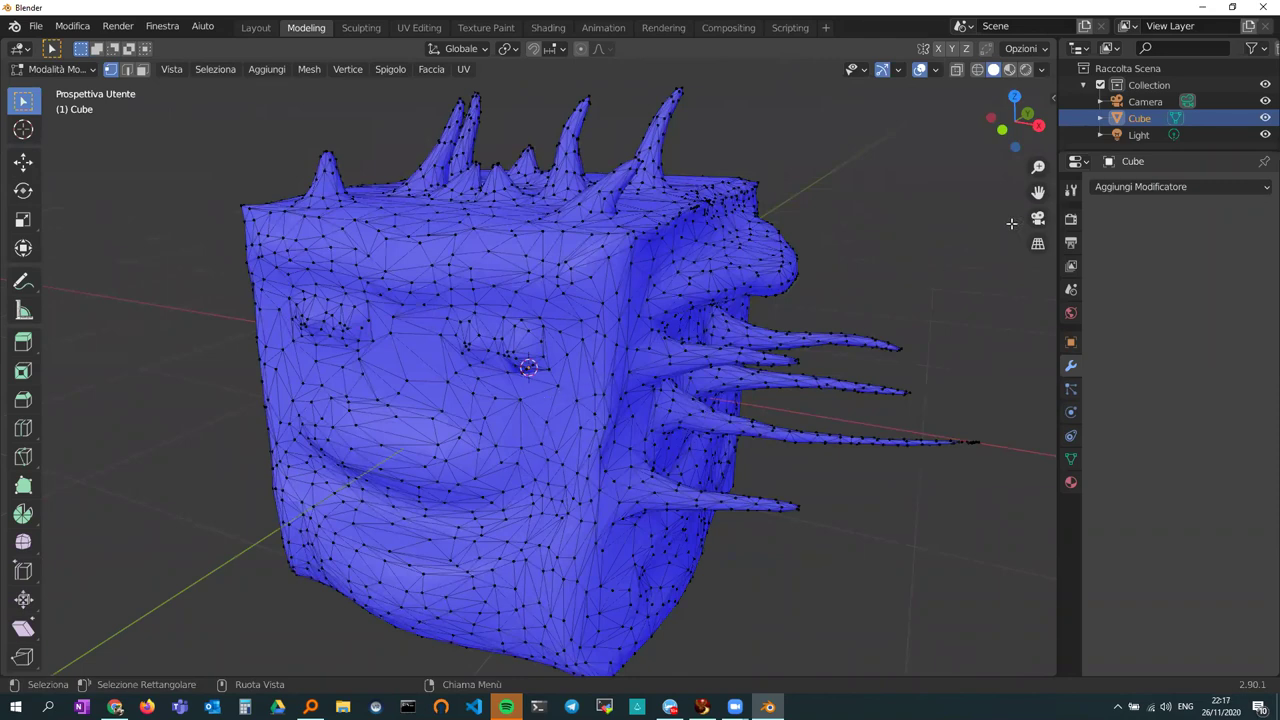
middle_click_drag(434, 366, 683, 344)
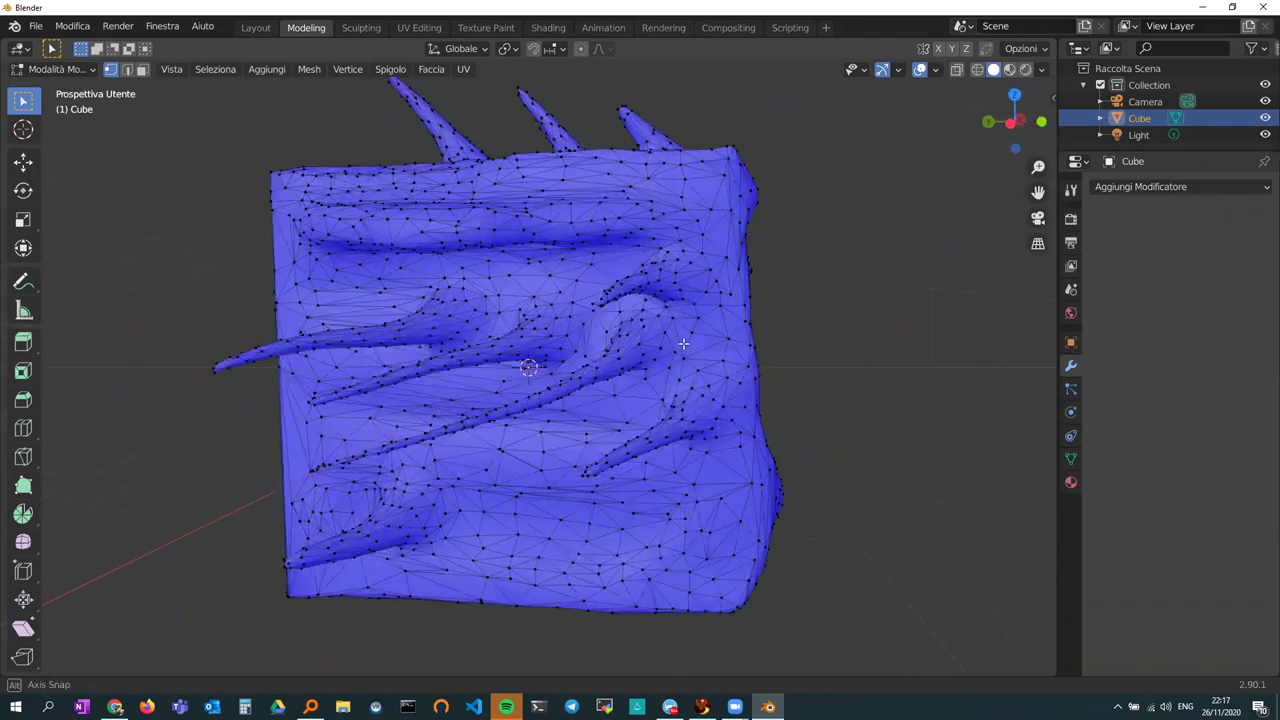
mouse_move(787, 302)
middle_mouse_down()
mouse_move(407, 333)
mouse_move(457, 346)
mouse_move(430, 356)
middle_mouse_up()
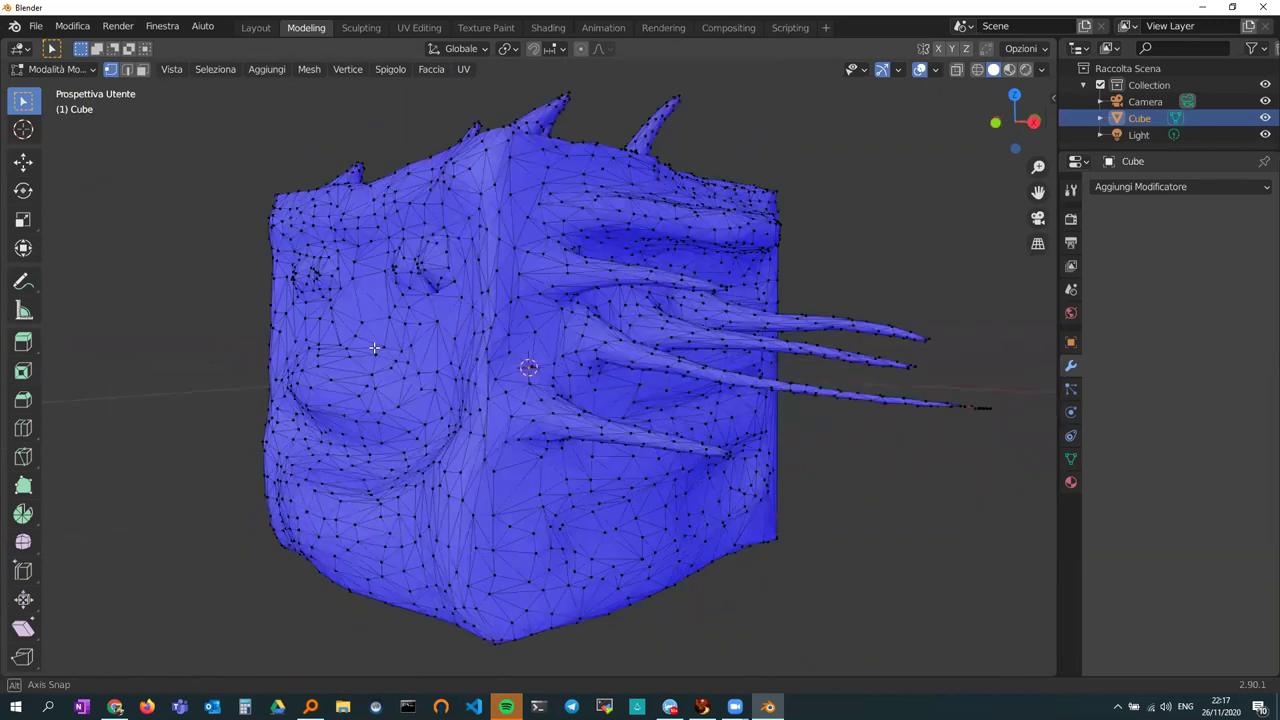
mouse_move(926, 405)
middle_mouse_down()
mouse_move(814, 406)
mouse_move(825, 458)
middle_mouse_up()
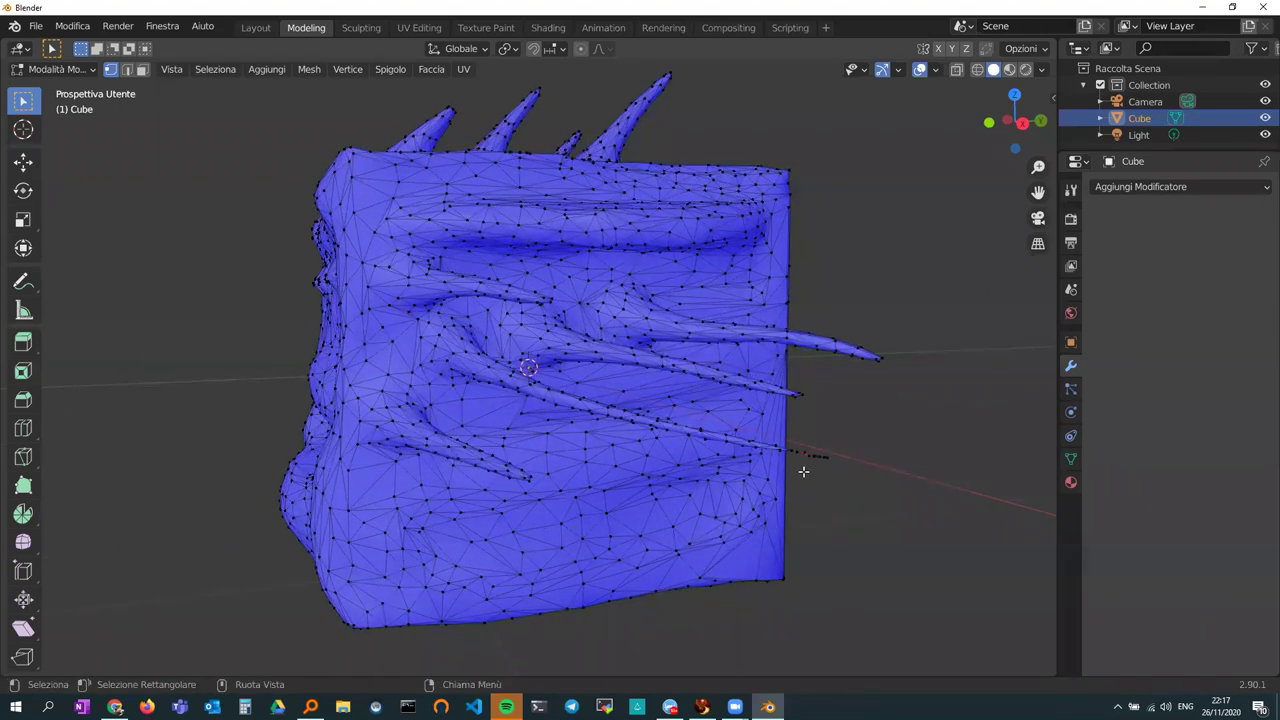
scroll(802, 465, "up", 2)
mouse_move(857, 523)
middle_mouse_down()
mouse_move(850, 495)
mouse_move(1070, 480)
mouse_move(854, 455)
mouse_move(862, 463)
middle_mouse_up()
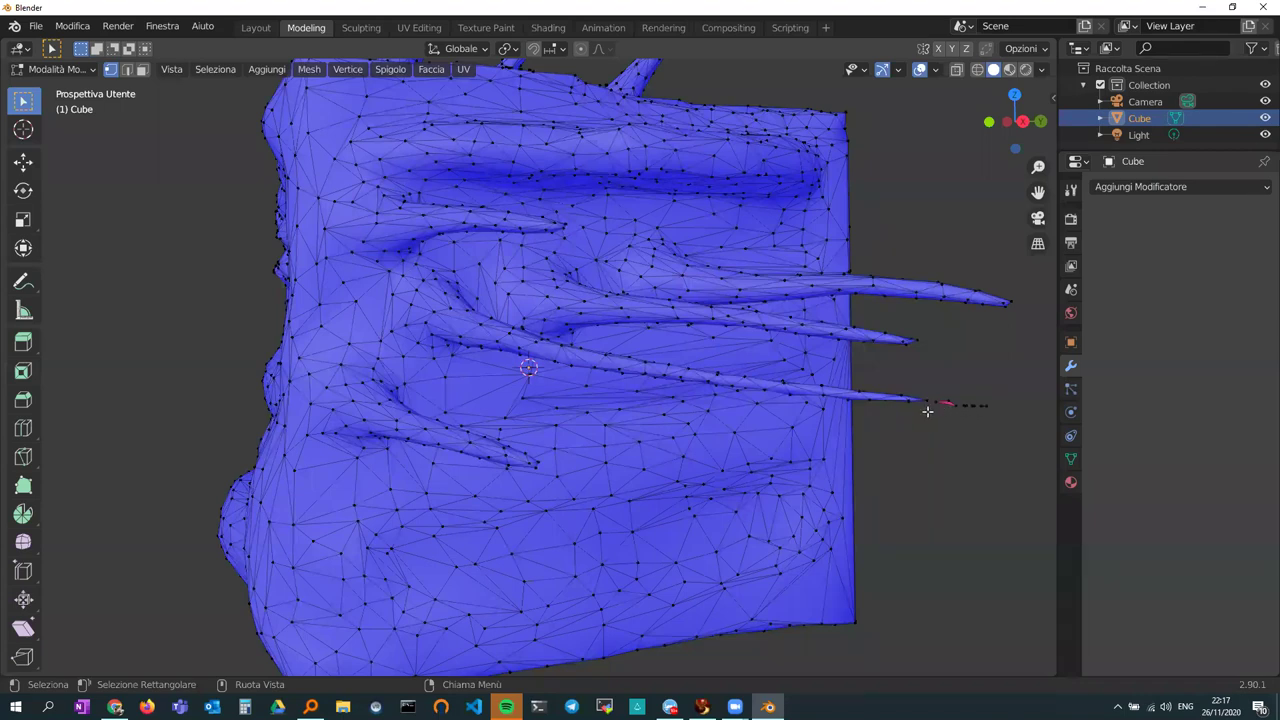
- Box-select the stray vertices past the spike tip and delete them as Vertici
key("b")
mouse_move(932, 381)
left_mouse_down()
mouse_move(956, 423)
mouse_move(1000, 431)
left_mouse_up()
key("x")
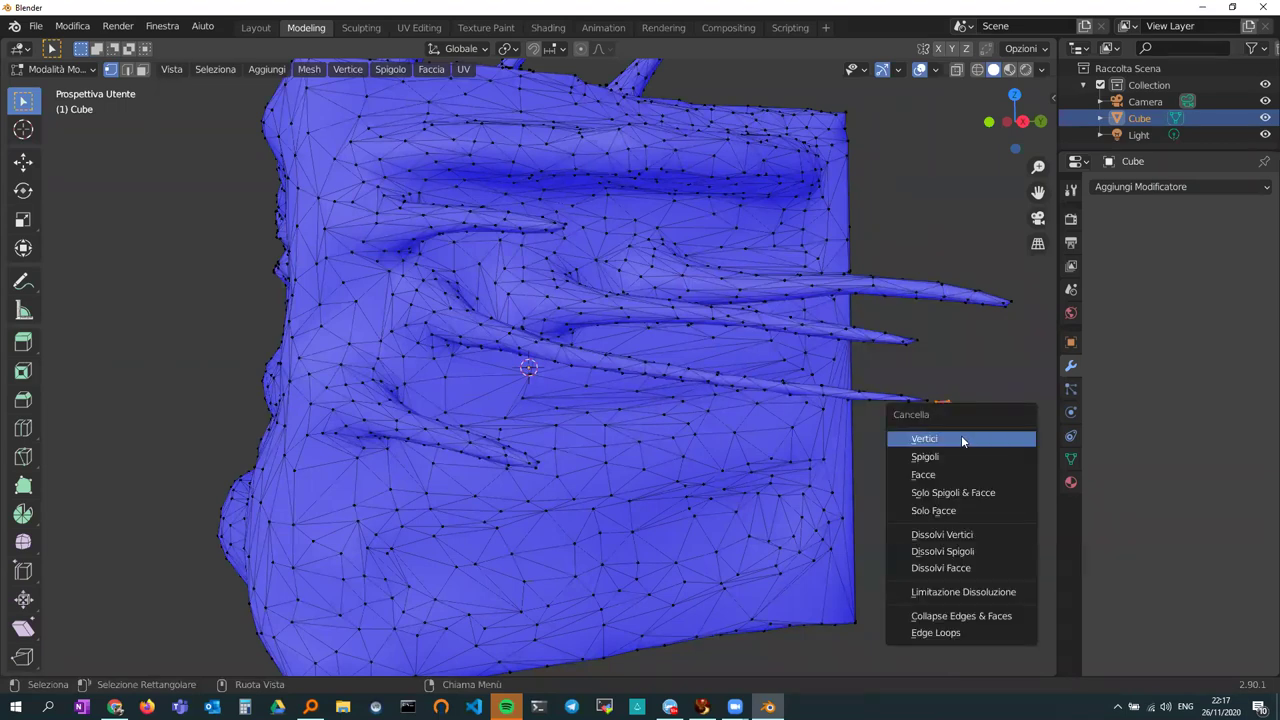
left_click(961, 438)
- Orbit around the spiky cube from several angles to check the cleaned spike
middle_click_drag(856, 449, 858, 451)
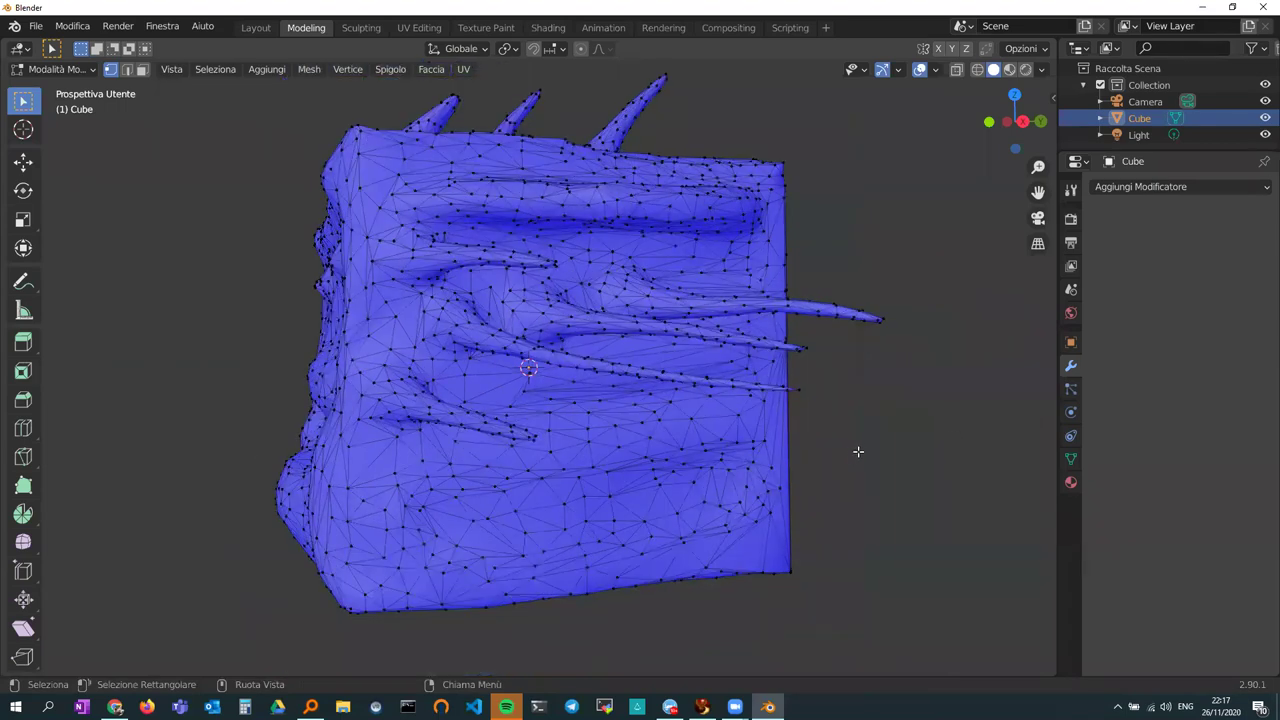
mouse_move(757, 431)
middle_mouse_down()
mouse_move(806, 449)
mouse_move(965, 442)
middle_mouse_up()
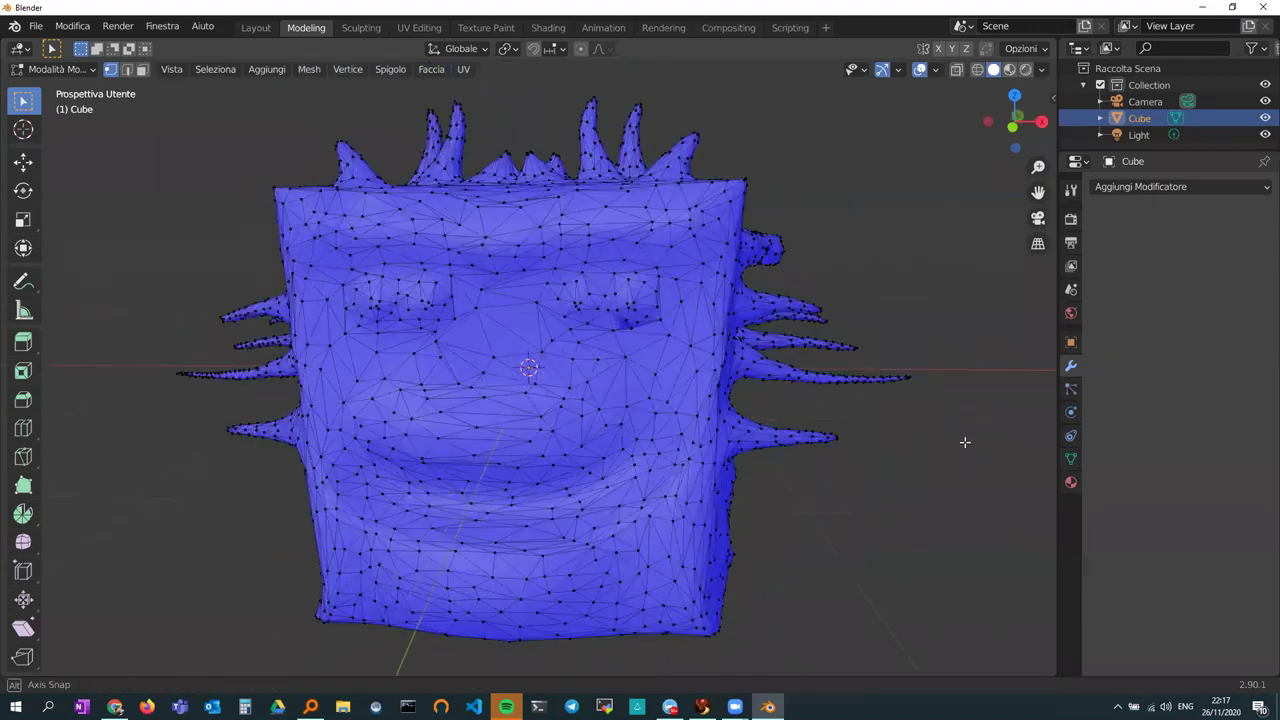
middle_click_drag(858, 440, 663, 457)
mouse_move(777, 460)
middle_mouse_down()
mouse_move(555, 434)
mouse_move(682, 433)
mouse_move(658, 429)
middle_mouse_up()
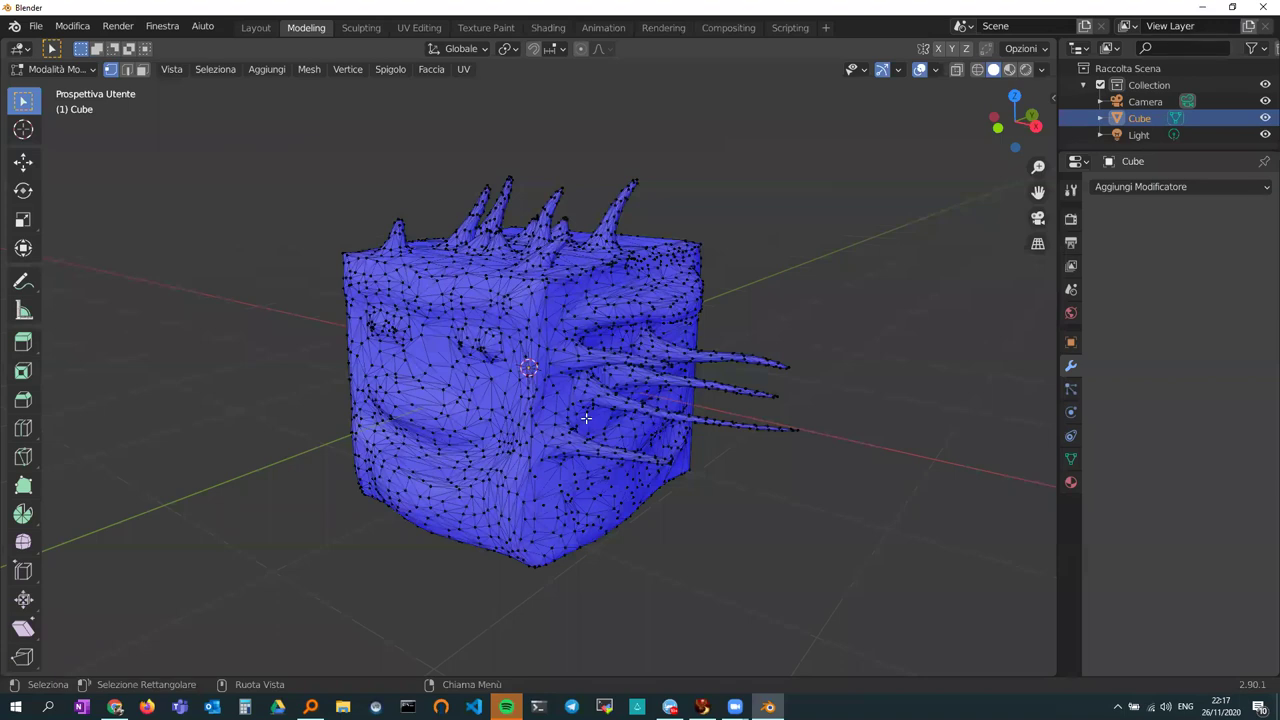
mouse_move(518, 412)
middle_mouse_down()
mouse_move(680, 371)
mouse_move(674, 400)
mouse_move(700, 391)
mouse_move(603, 403)
mouse_move(557, 443)
mouse_move(722, 416)
mouse_move(499, 428)
middle_mouse_up()
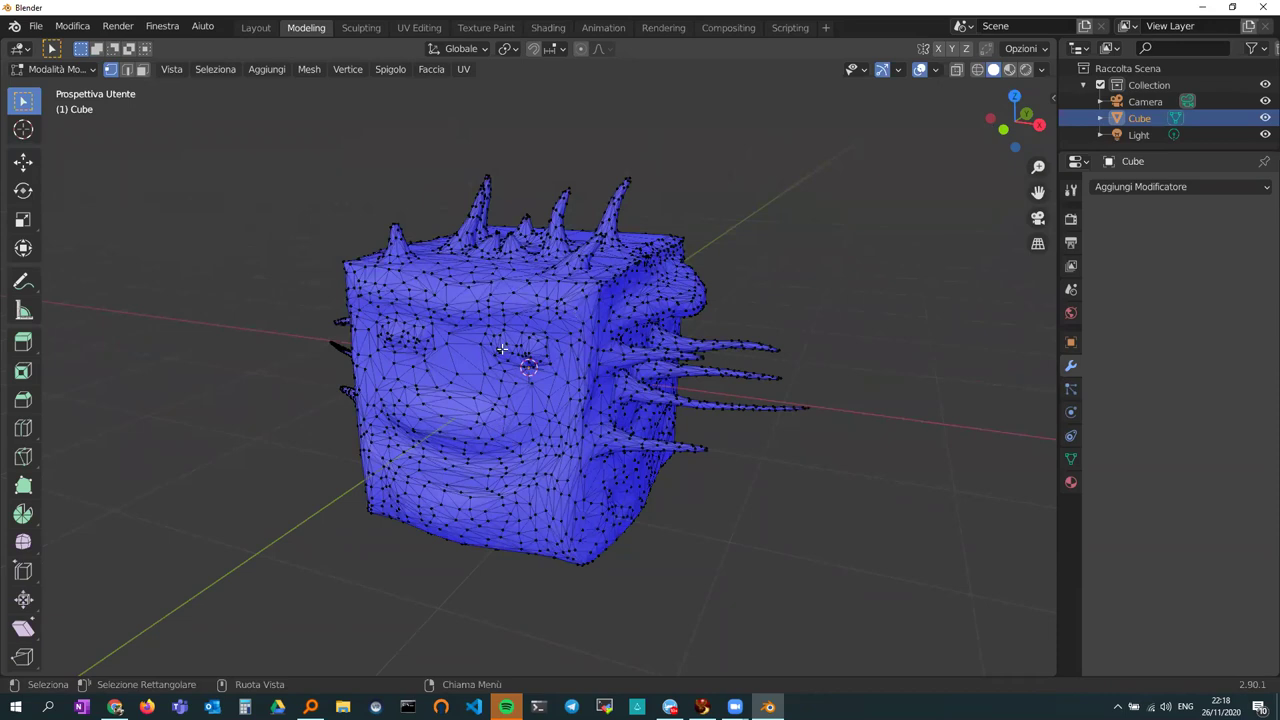
left_click(115, 707)
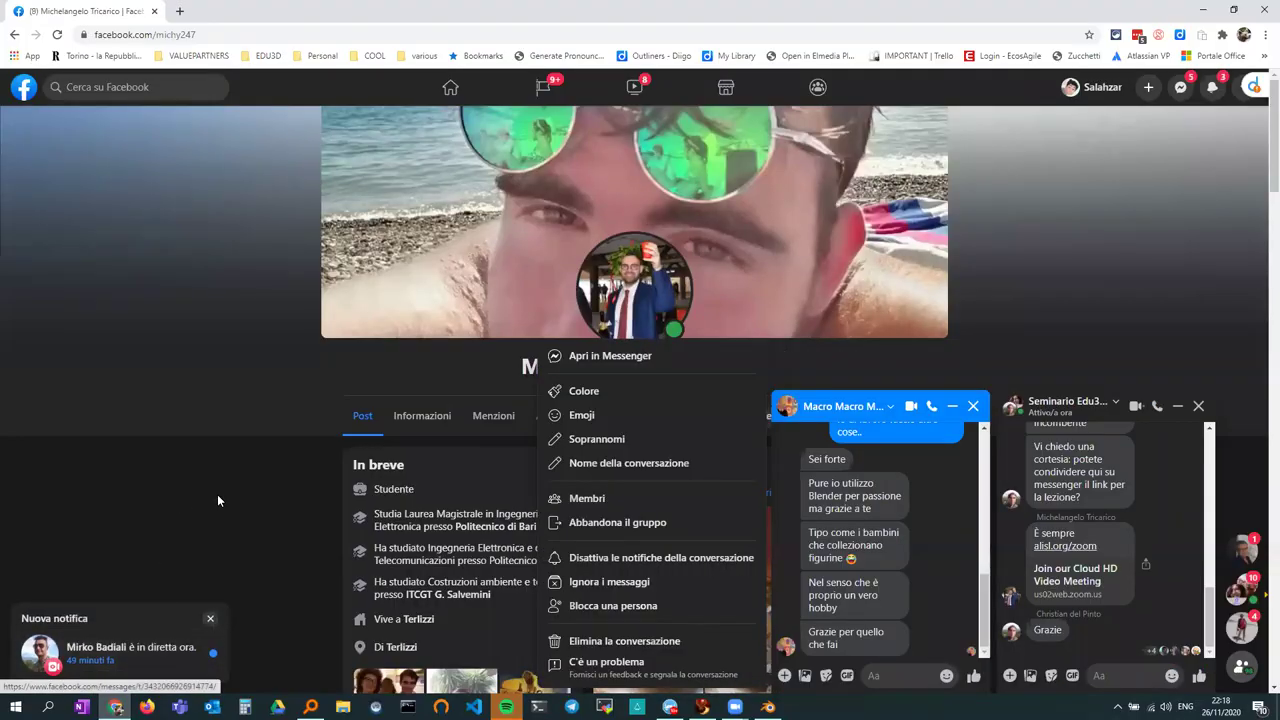
- Search Facebook for 'edu3d blender' and close both open chat windows
left_click(1180, 87)
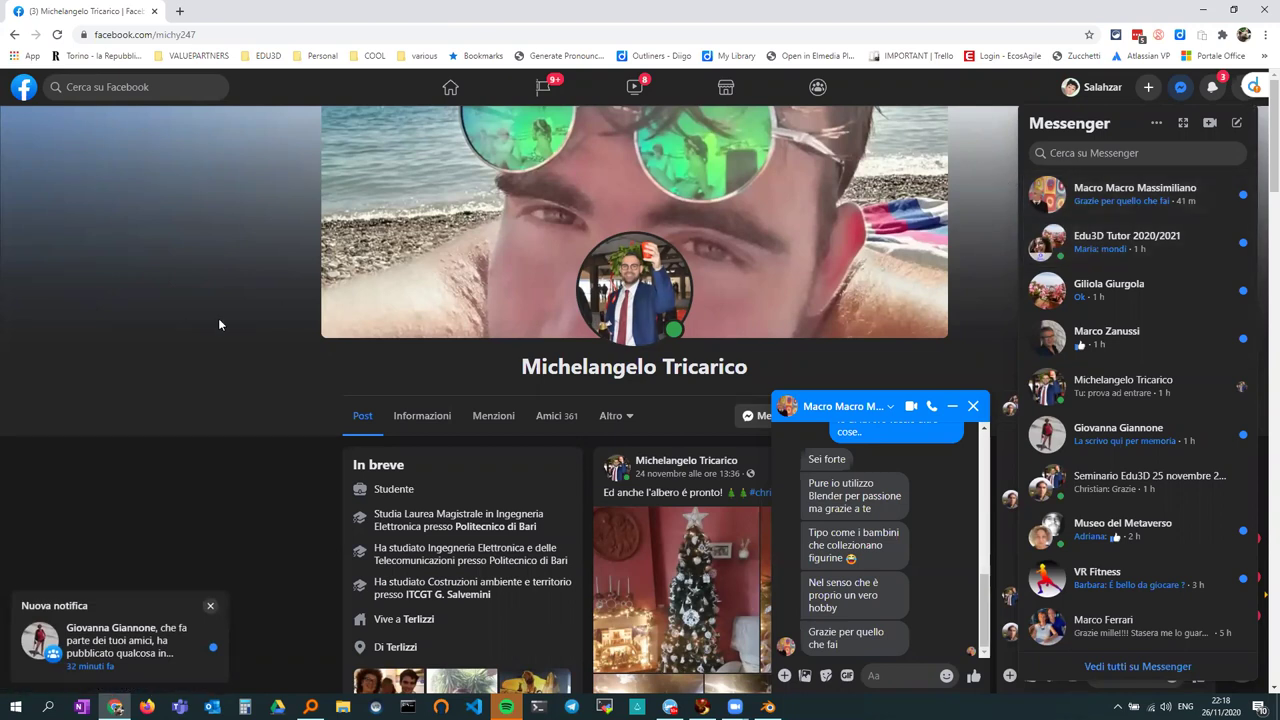
left_click(110, 86)
type("edu3d")
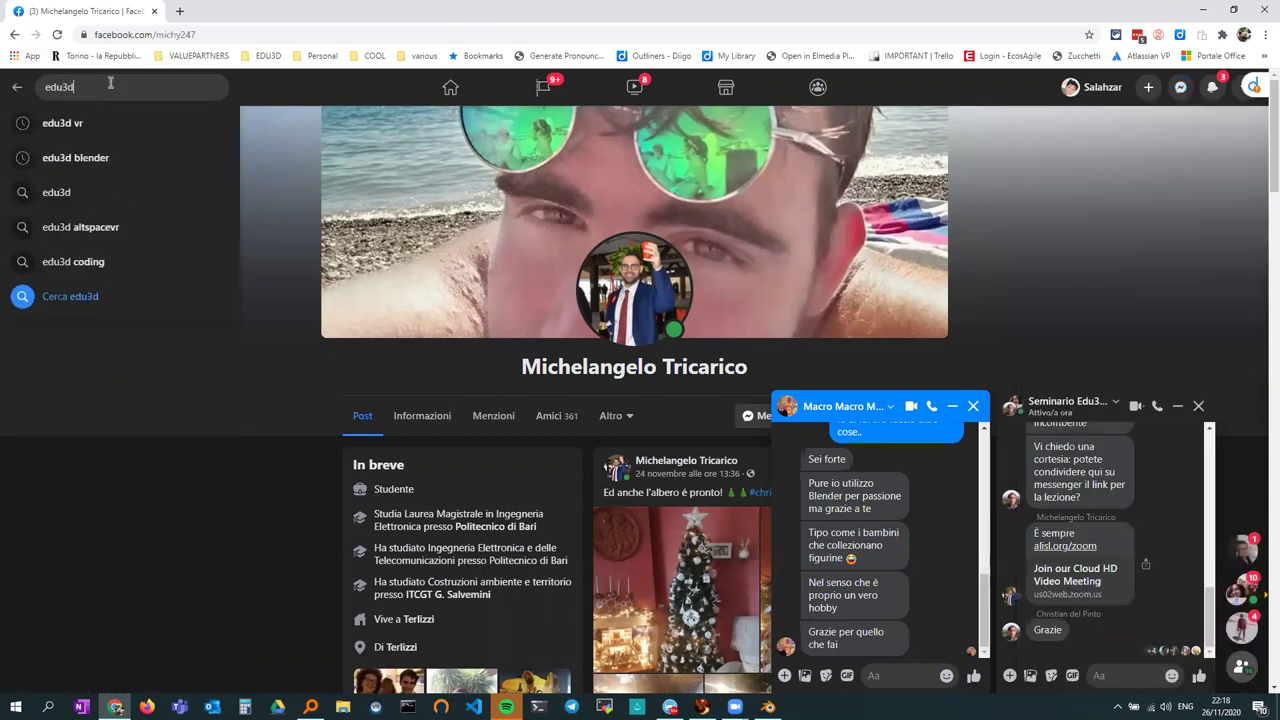
left_click(76, 157)
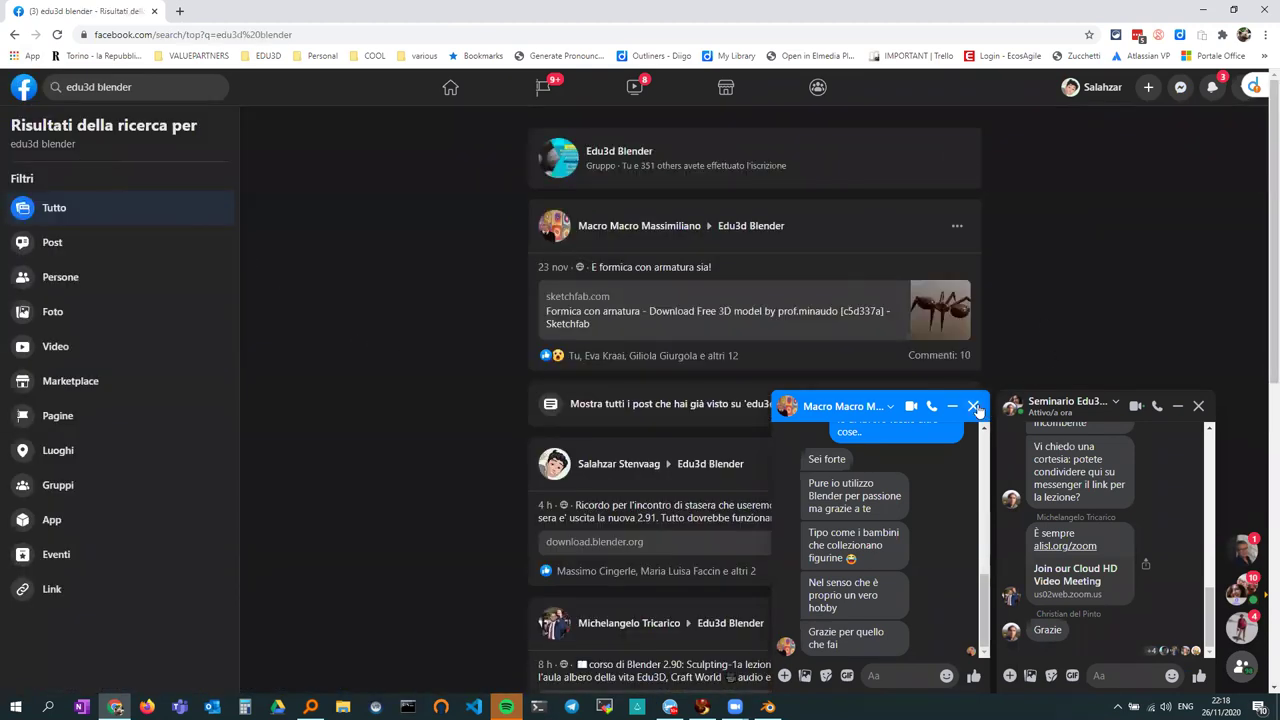
left_click(972, 405)
left_click(1199, 405)
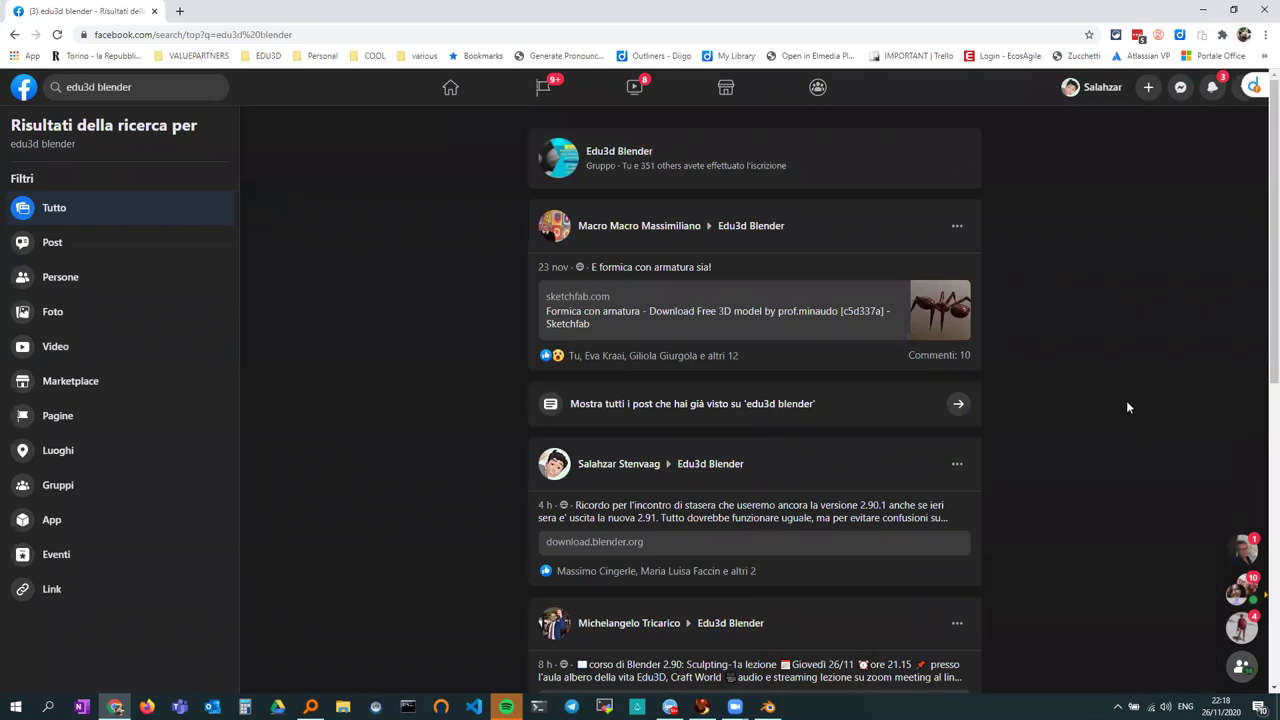
scroll(793, 362, "down", 3)
scroll(792, 362, "up", 3)
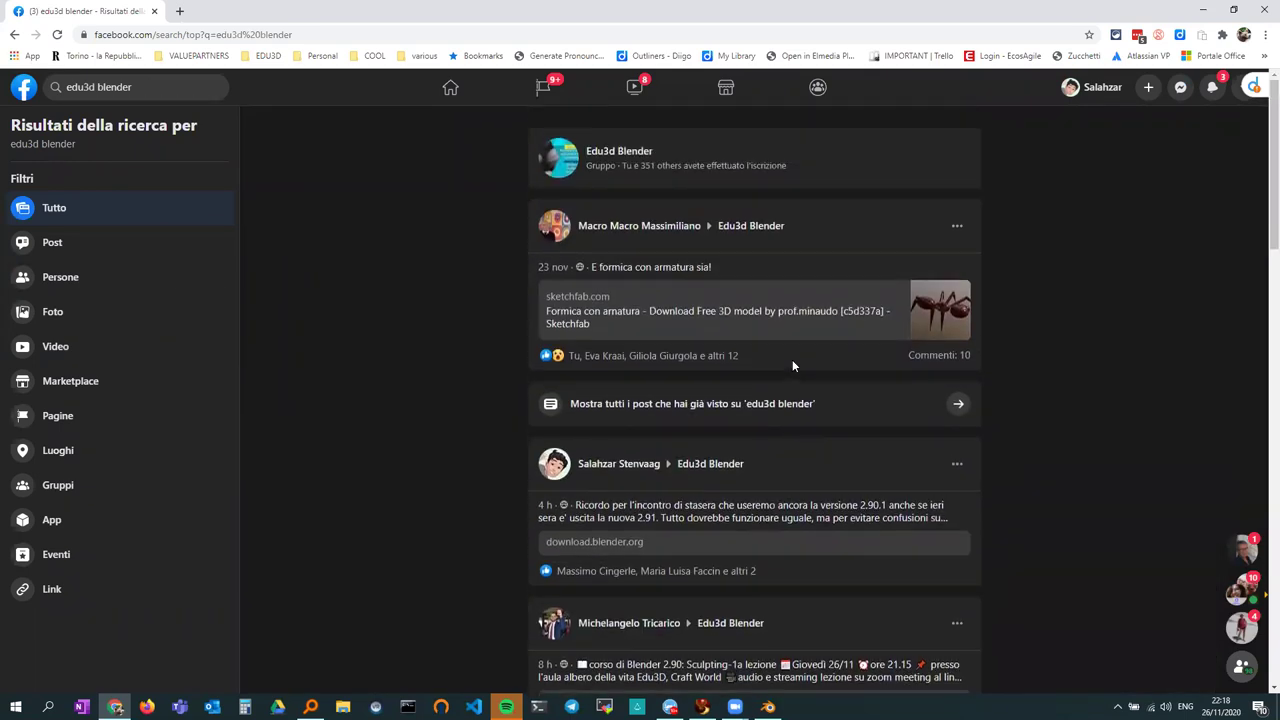
- Open the Edu3d Blender group, scroll its feed, and view the four clay monsters photo
left_click(618, 151)
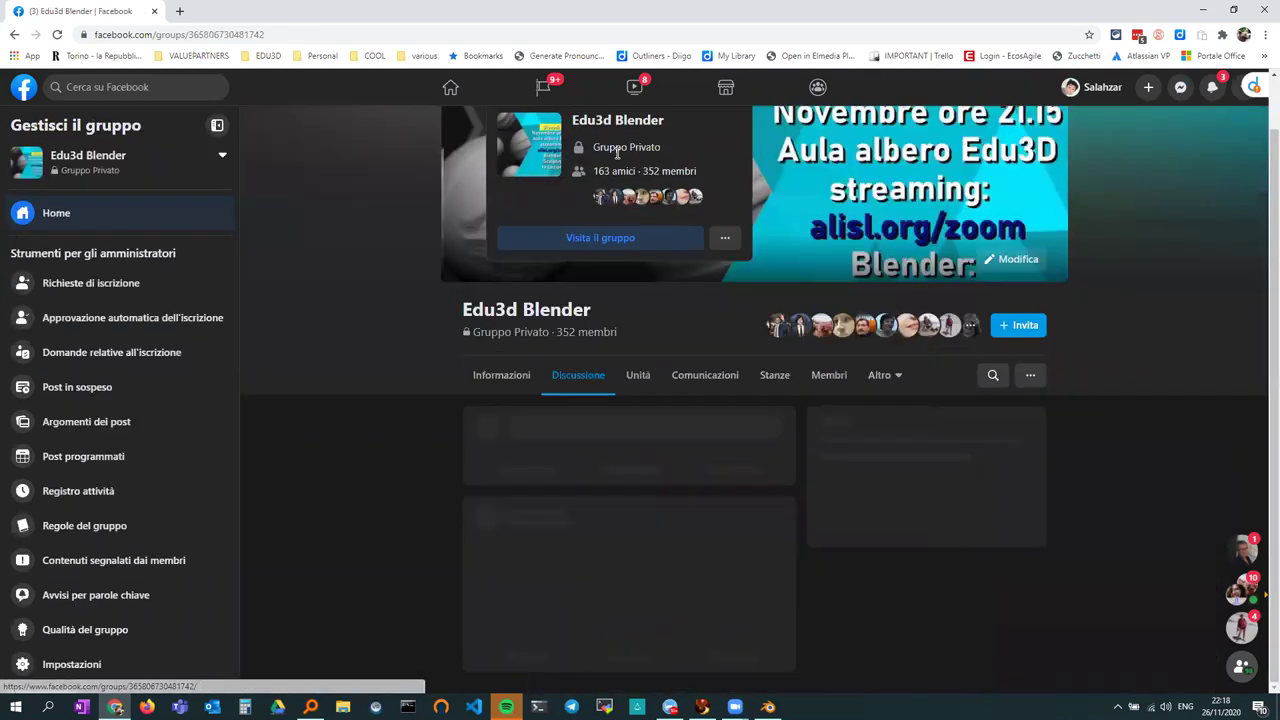
scroll(605, 259, "down", 3)
scroll(603, 259, "down", 3)
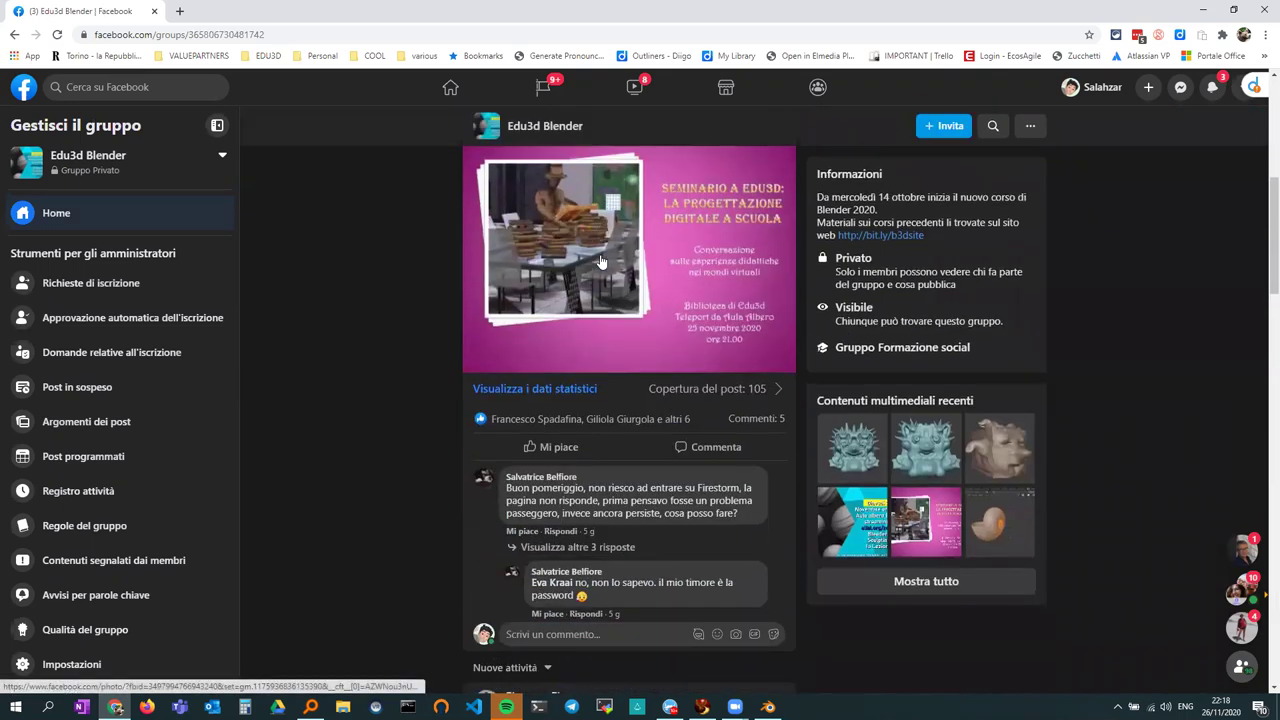
scroll(600, 260, "down", 3)
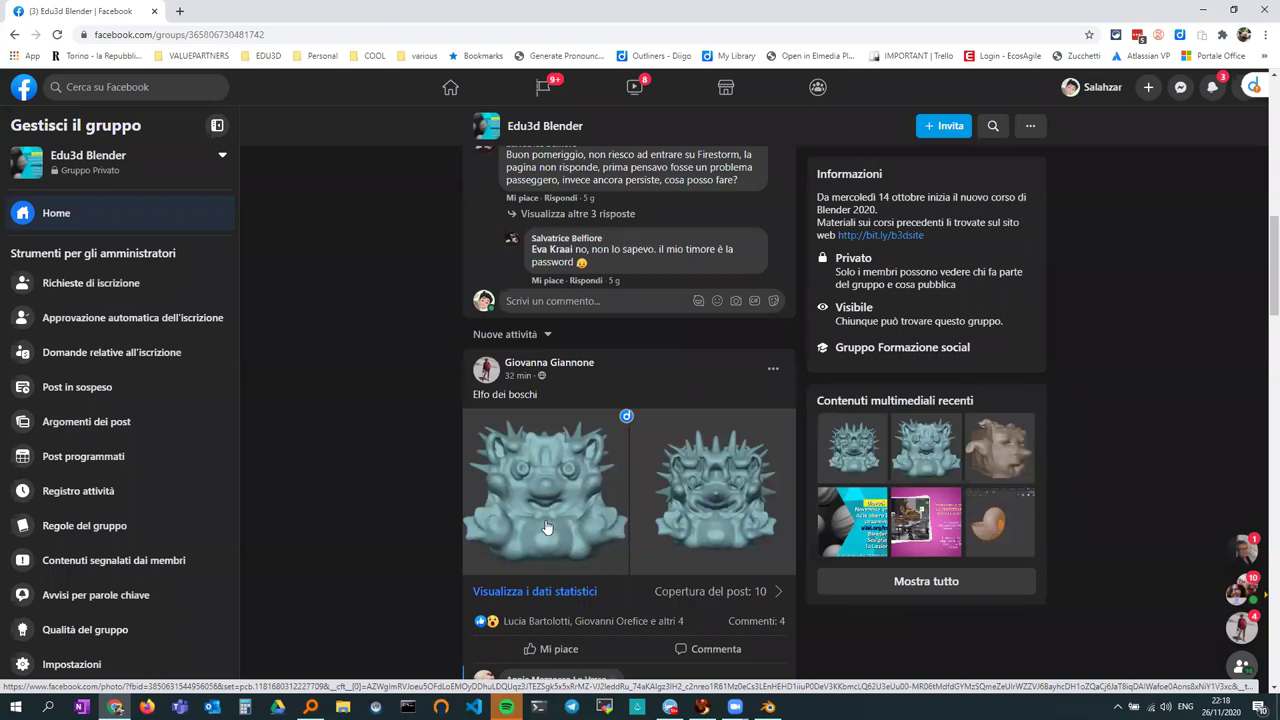
scroll(546, 520, "down", 1)
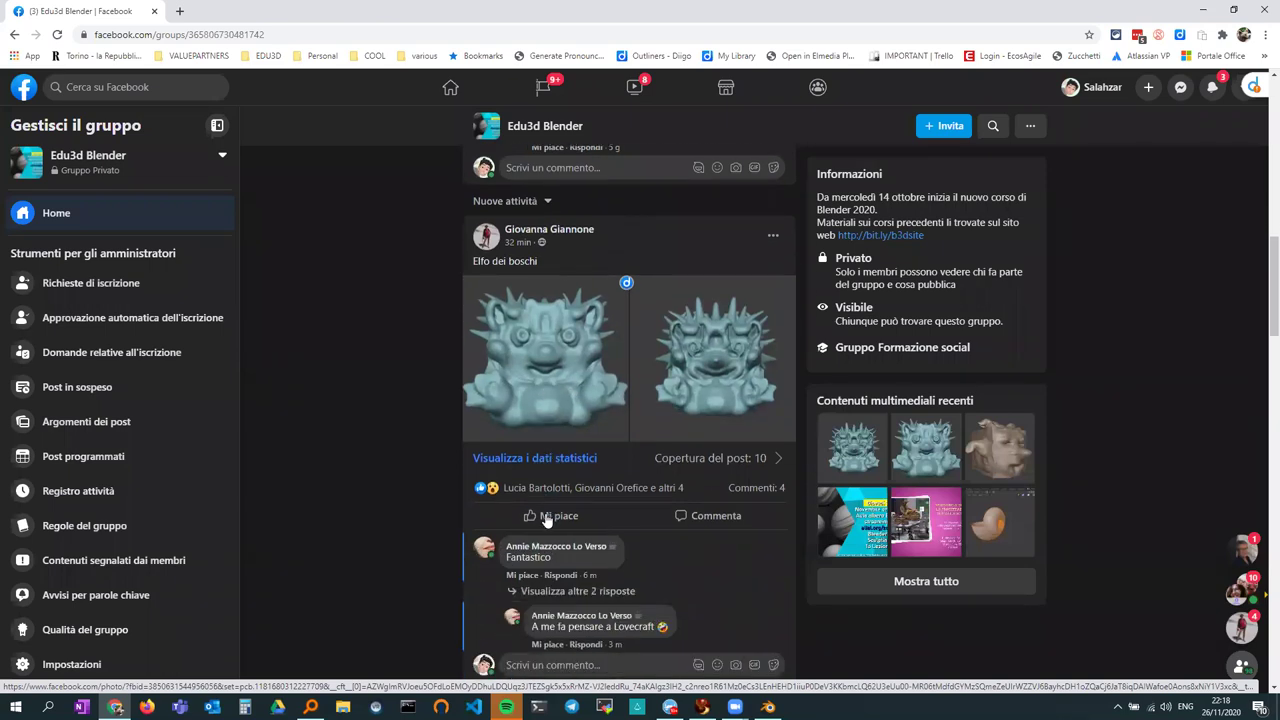
scroll(475, 519, "down", 3)
scroll(475, 519, "down", 2)
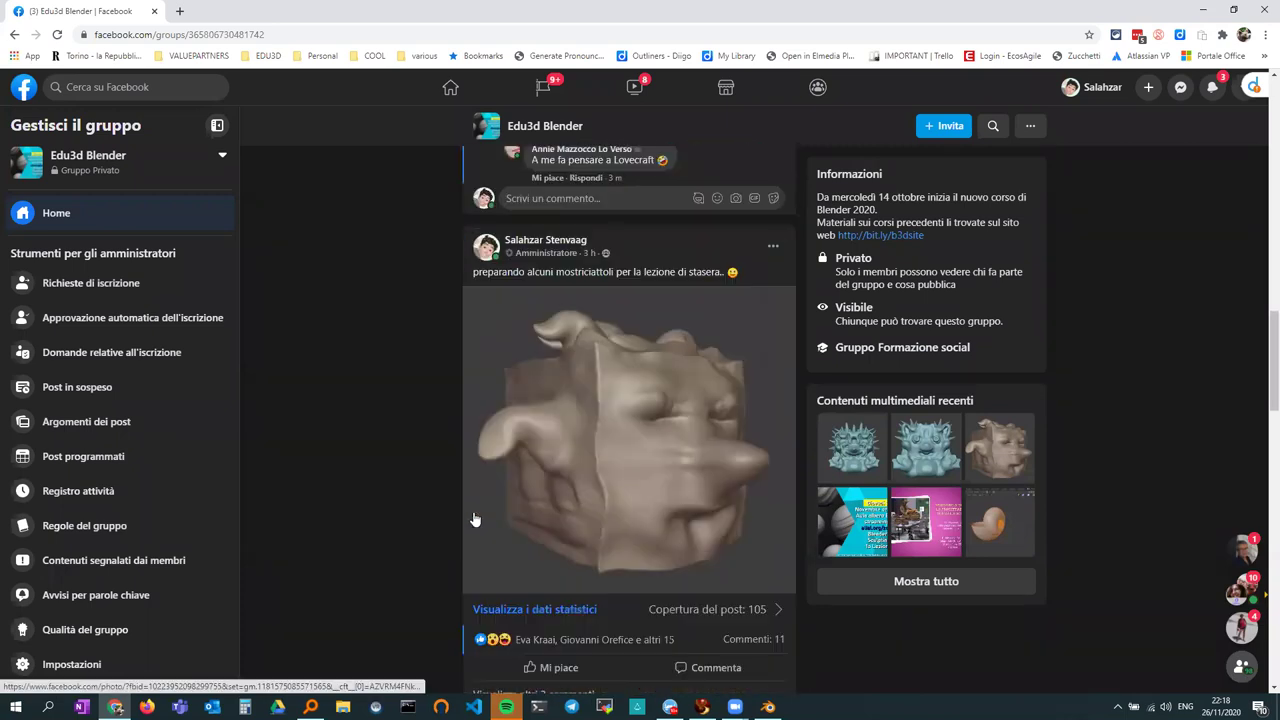
scroll(475, 519, "down", 1)
scroll(477, 520, "down", 1)
scroll(477, 520, "down", 1)
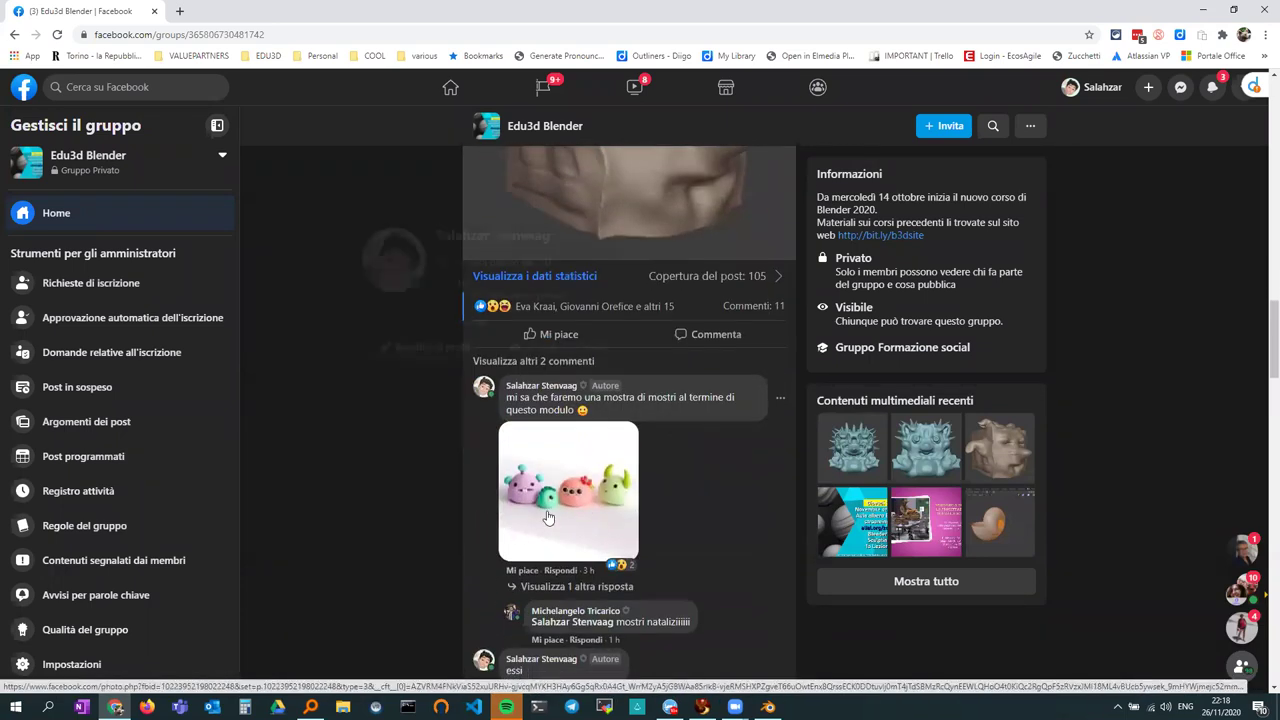
left_click(557, 503)
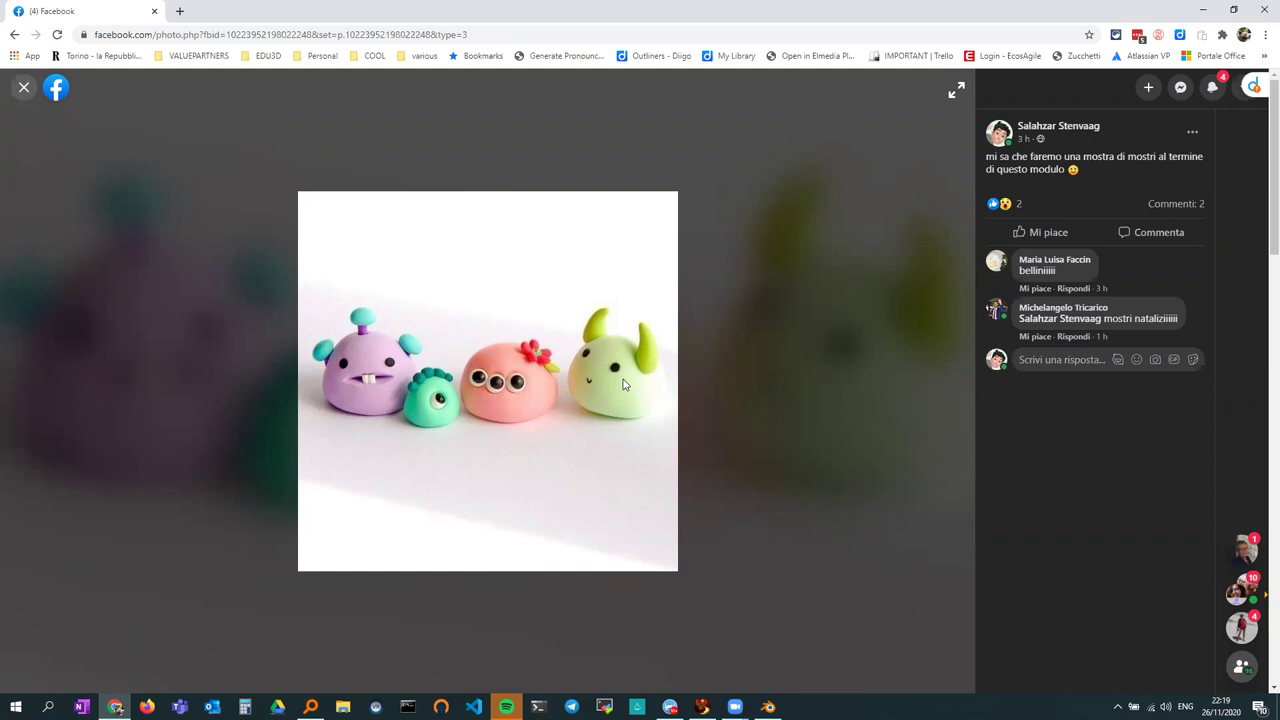
- Close the photo and expand 'Visualizza altri 2 commenti' in the group feed thread
key("Escape")
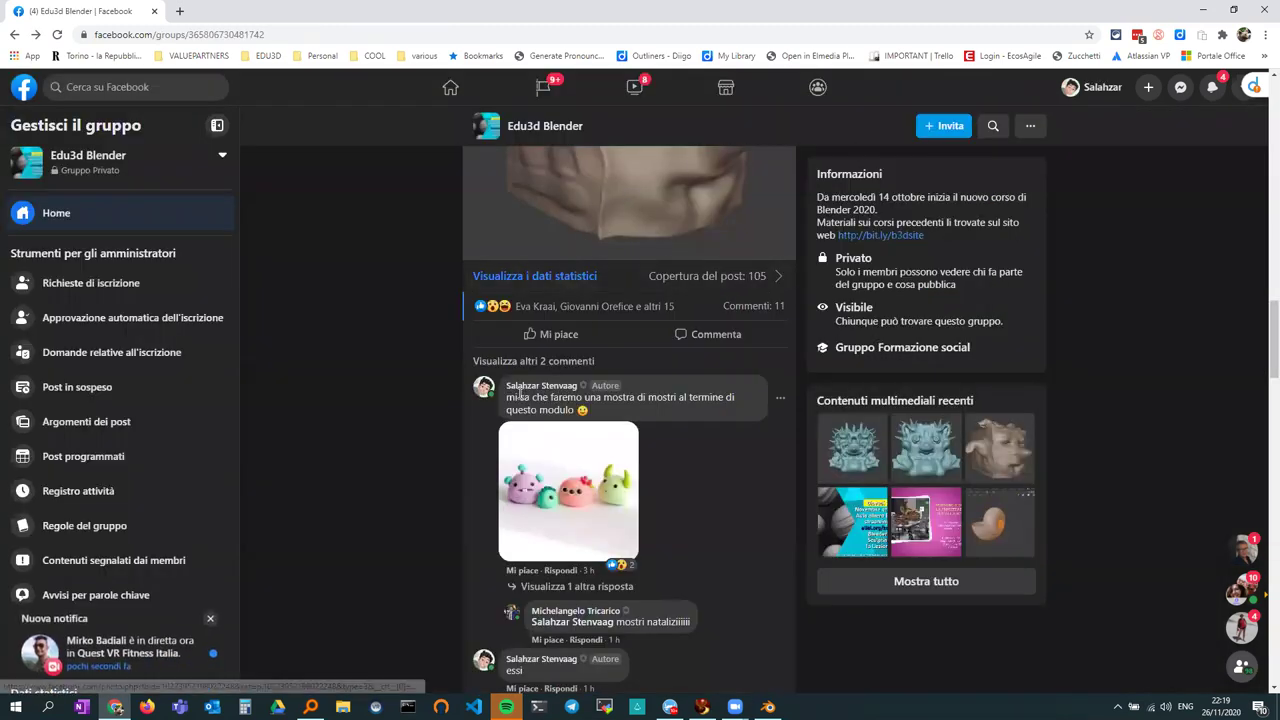
scroll(518, 392, "down", 2)
scroll(489, 386, "up", 2)
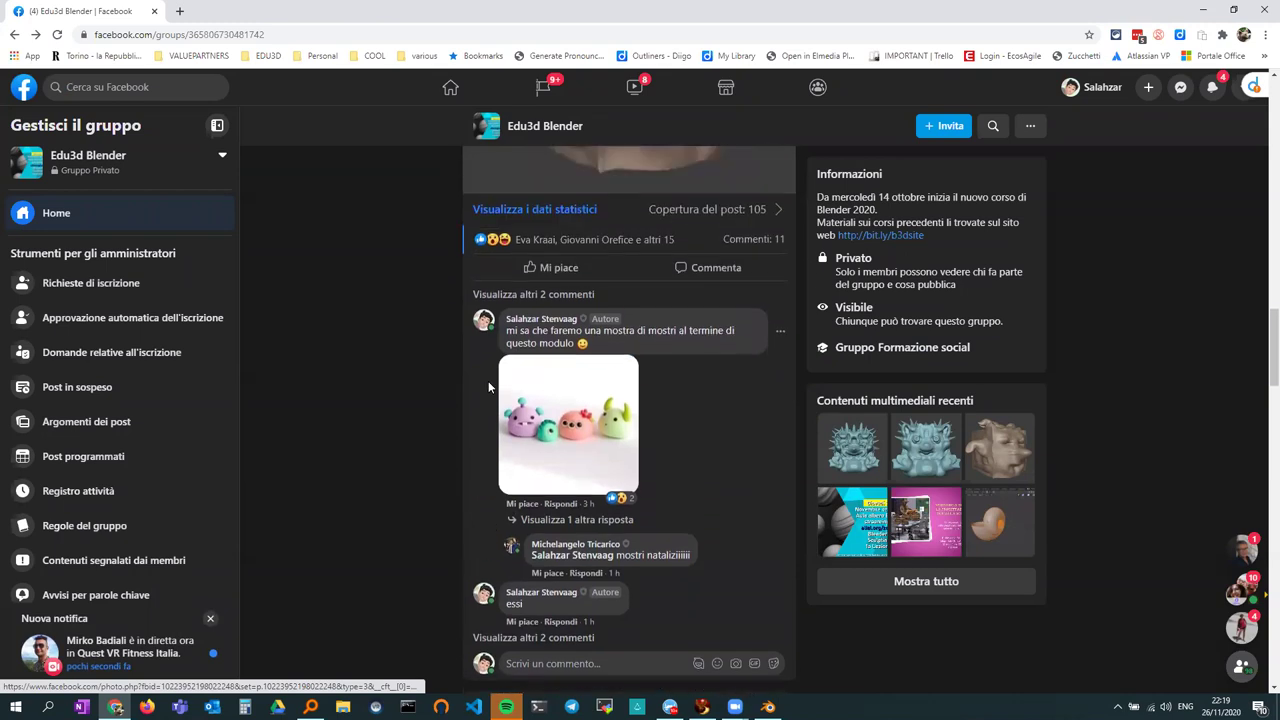
scroll(488, 381, "up", 2)
scroll(488, 381, "up", 2)
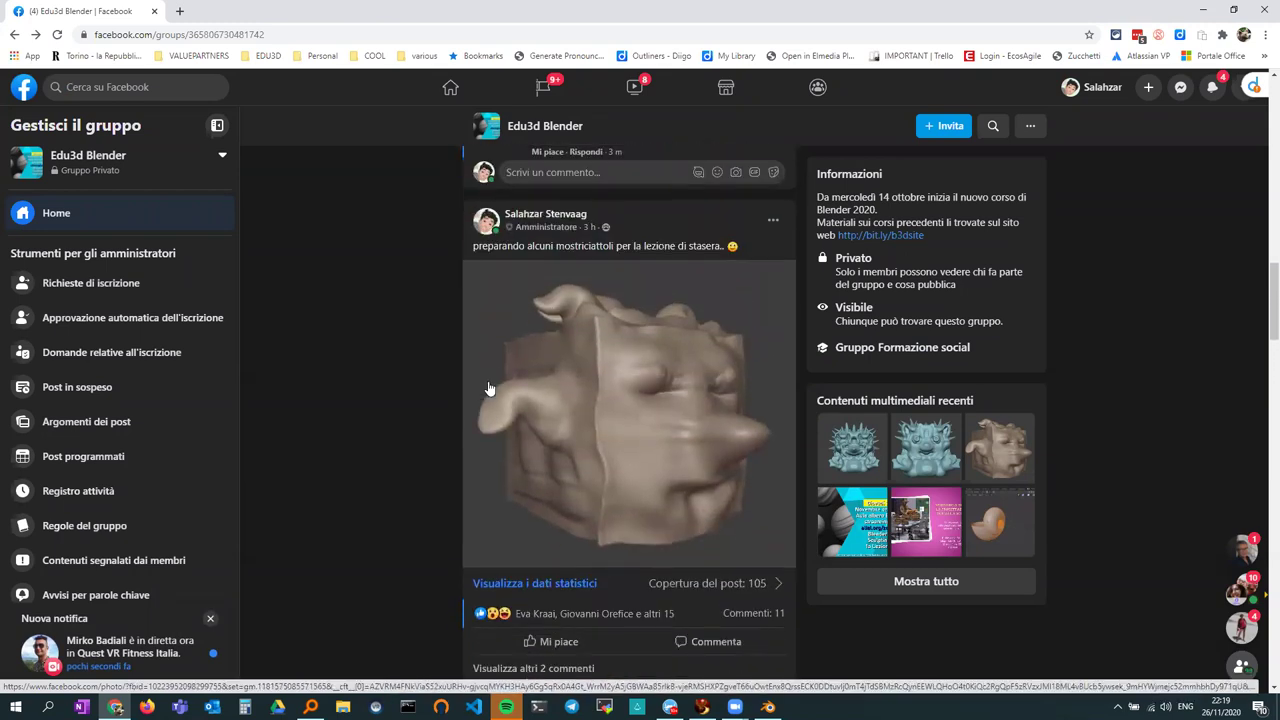
scroll(488, 388, "down", 2)
scroll(488, 388, "down", 2)
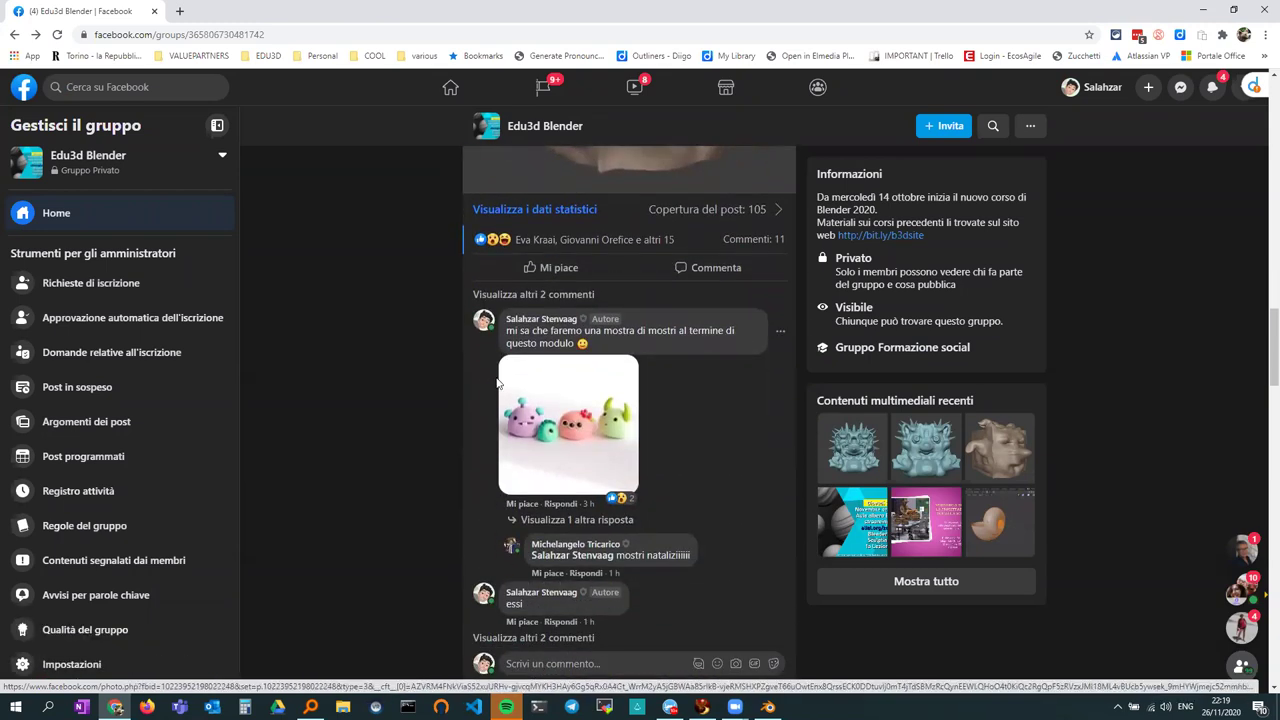
scroll(489, 380, "down", 1)
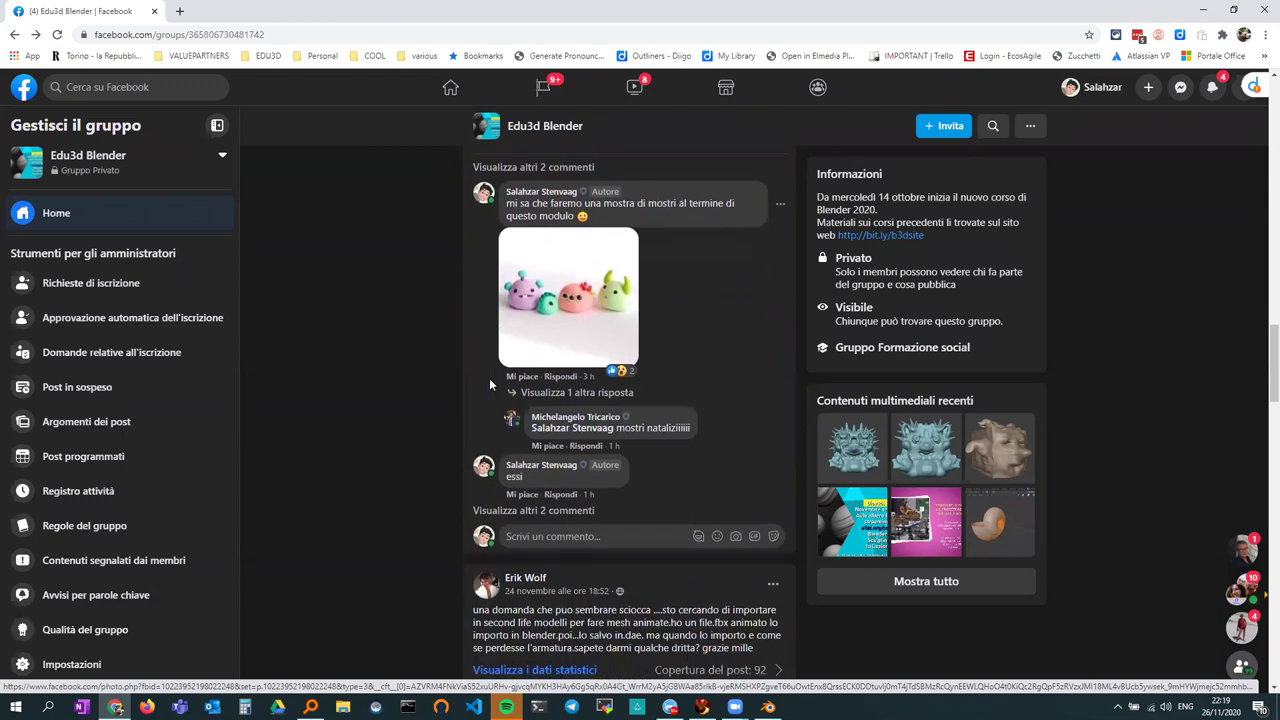
left_click(508, 505)
mouse_move(541, 459)
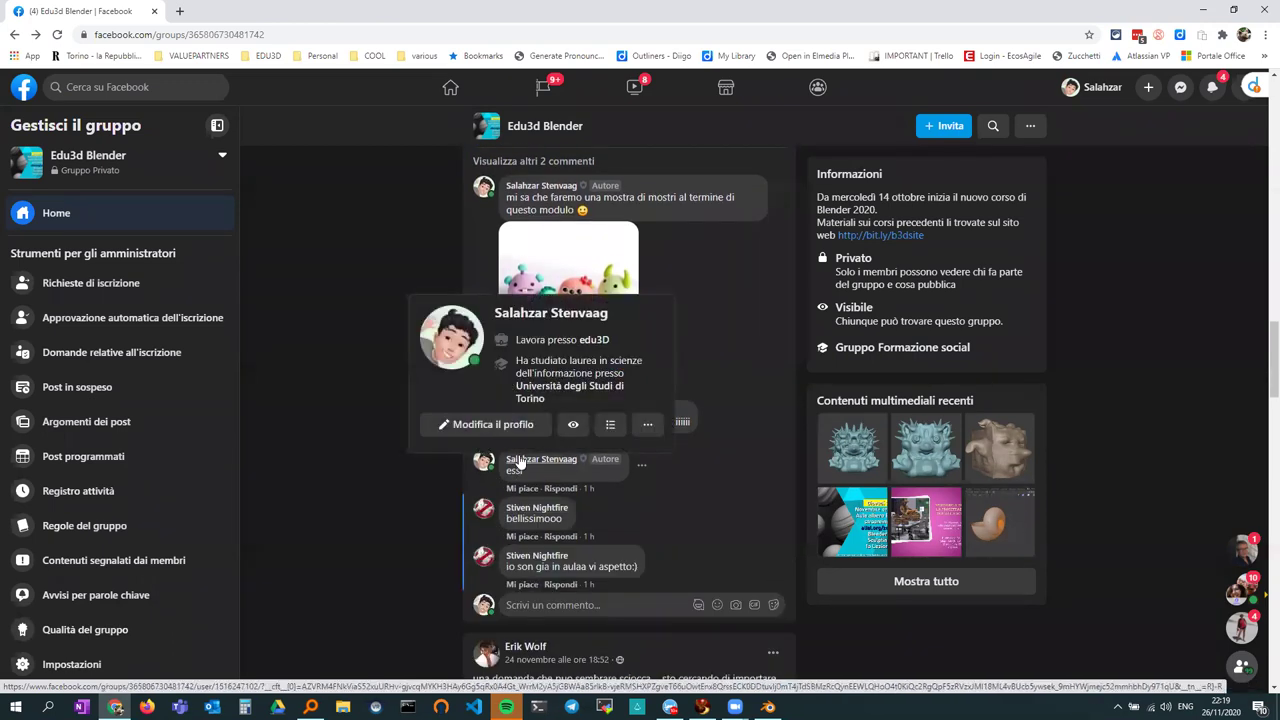
- Scroll the feed to the clay cube-head sculpt image and open it full-size
scroll(519, 461, "up", 3)
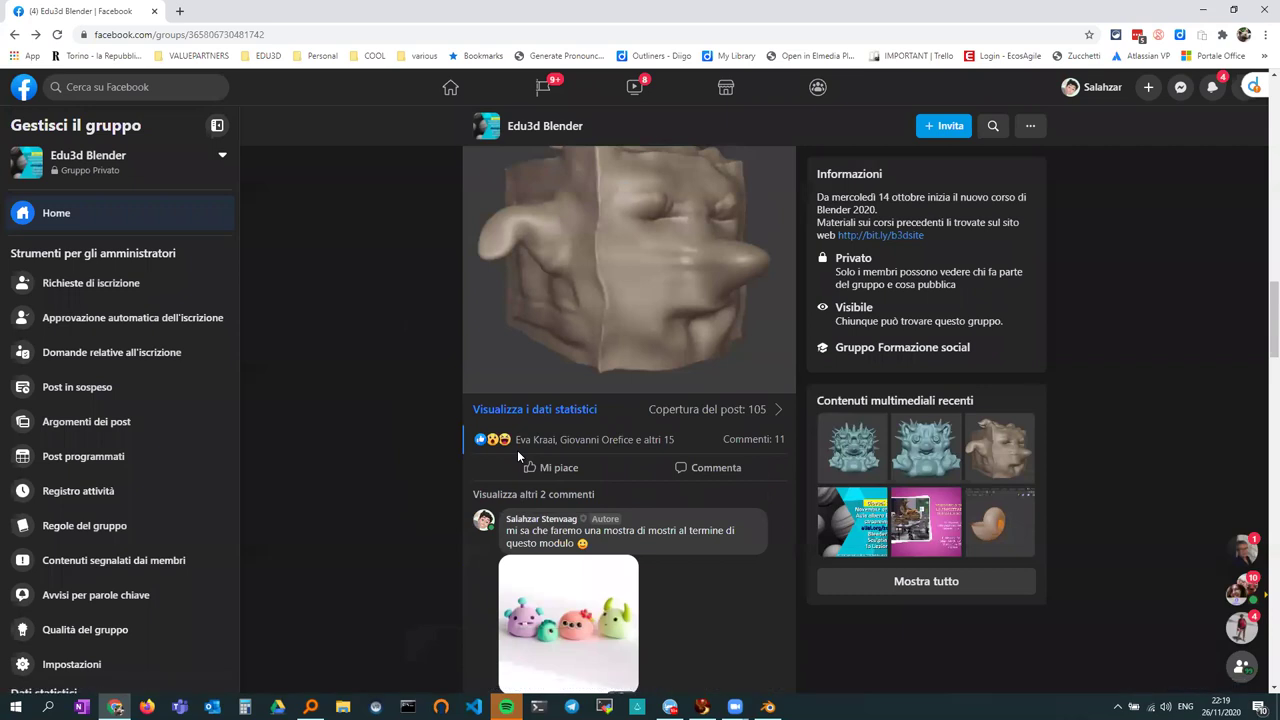
scroll(517, 450, "up", 2)
scroll(517, 450, "up", 1)
scroll(517, 450, "up", 1)
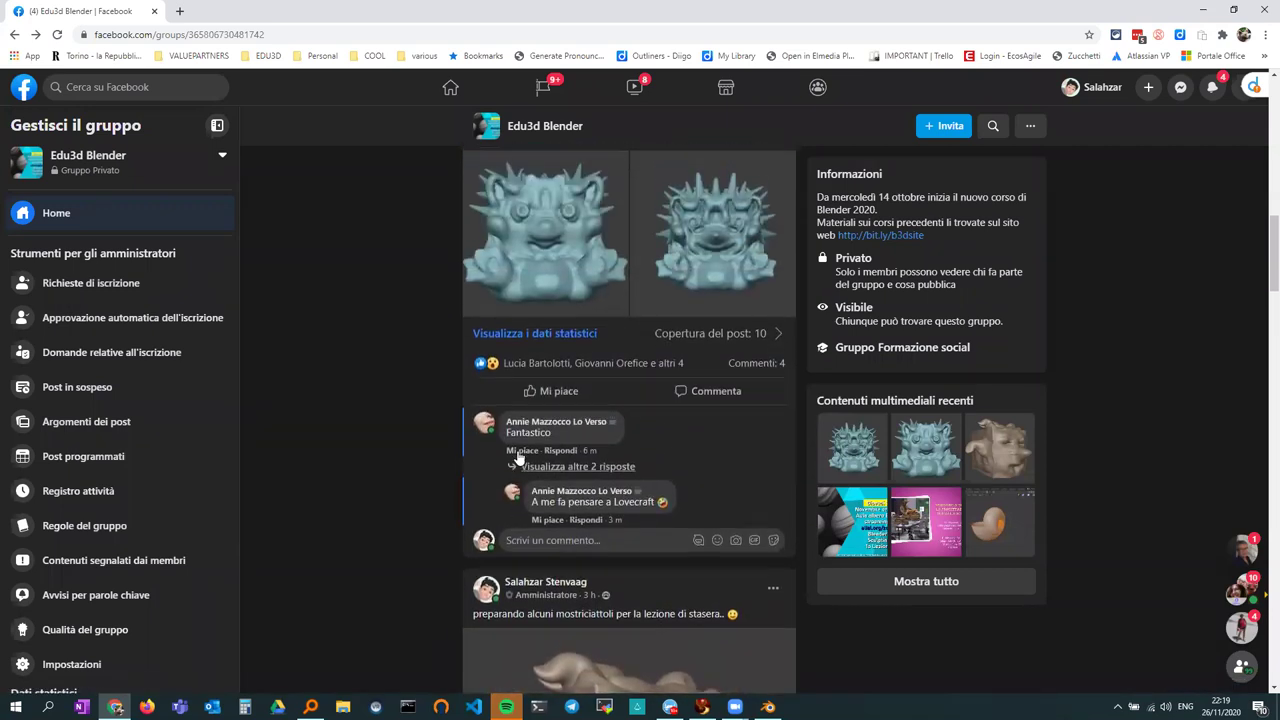
scroll(518, 457, "up", 2)
scroll(518, 455, "up", 1)
scroll(519, 450, "up", 1)
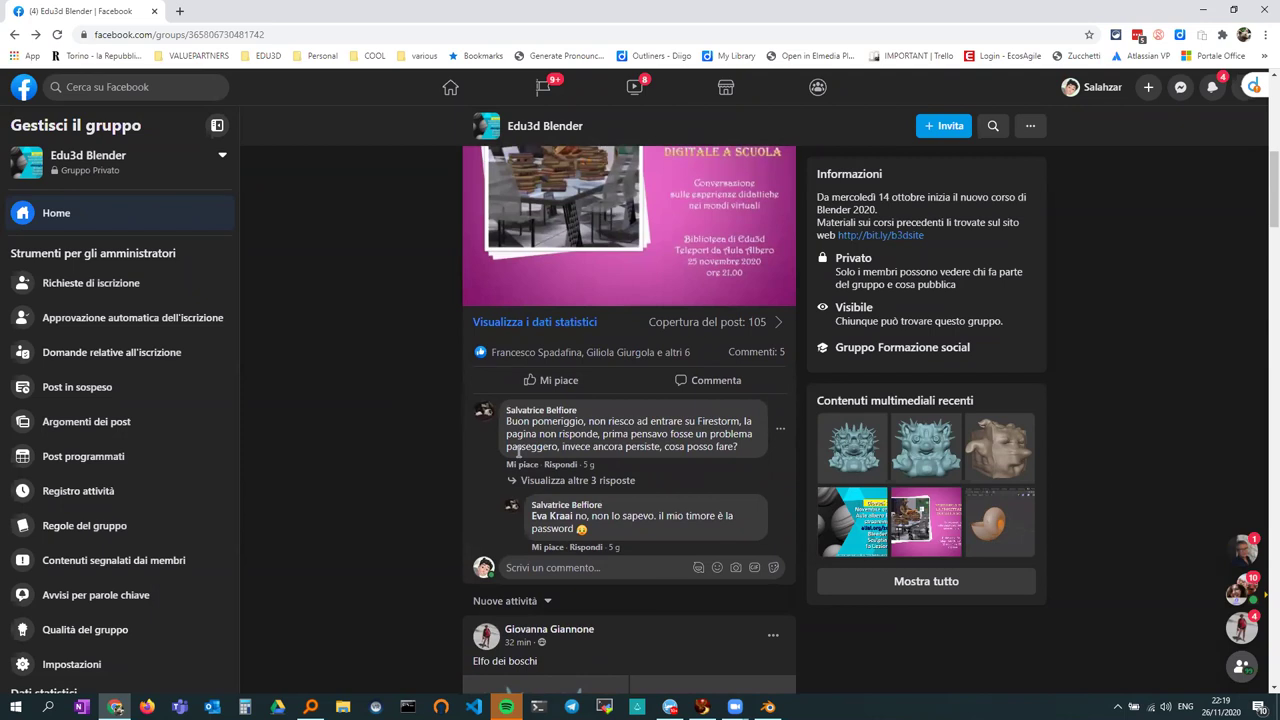
scroll(519, 453, "down", 2)
scroll(515, 454, "down", 3)
scroll(508, 455, "down", 3)
scroll(500, 456, "down", 2)
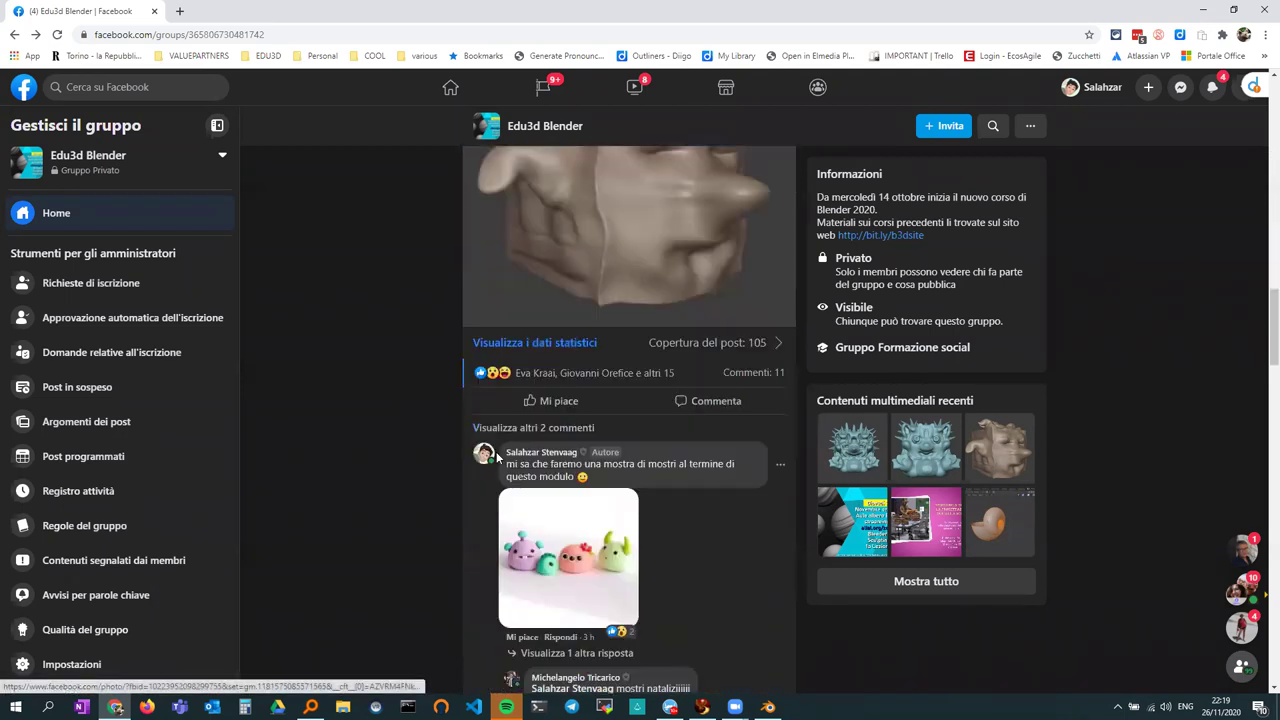
scroll(497, 456, "down", 3)
scroll(495, 456, "down", 3)
scroll(492, 456, "down", 3)
scroll(488, 456, "down", 2)
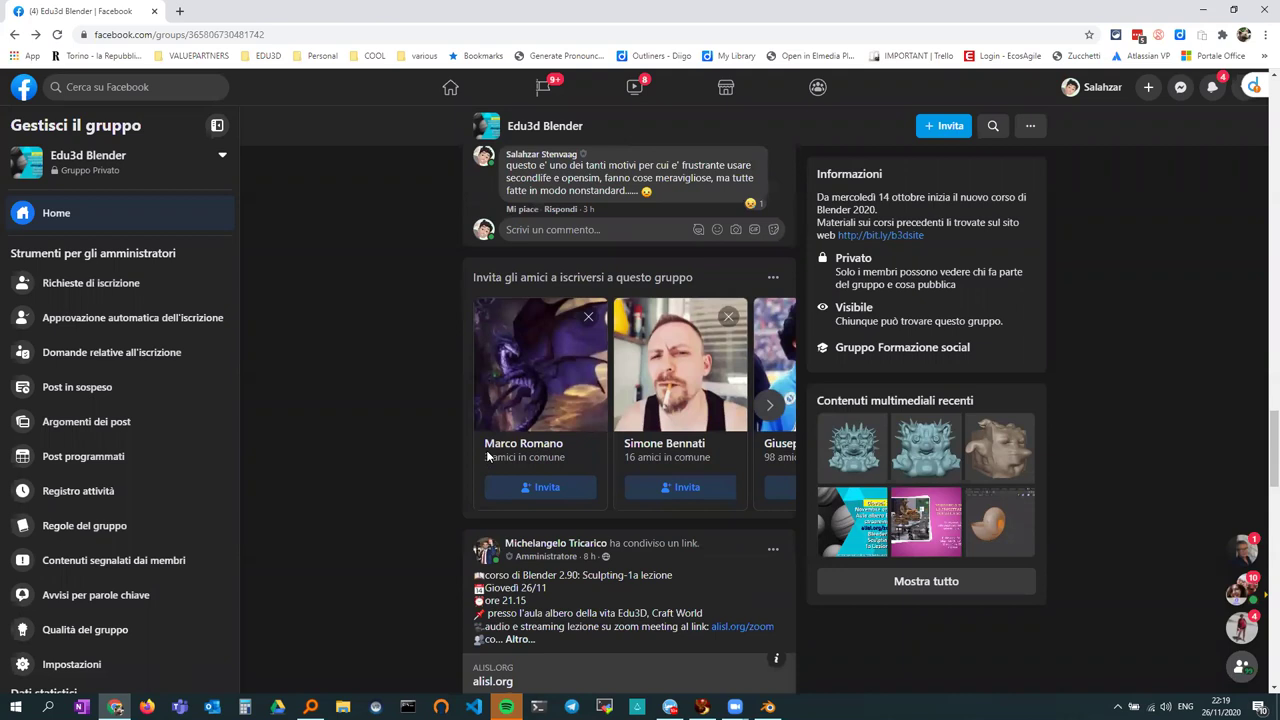
scroll(487, 456, "down", 3)
scroll(486, 456, "down", 2)
scroll(484, 457, "down", 2)
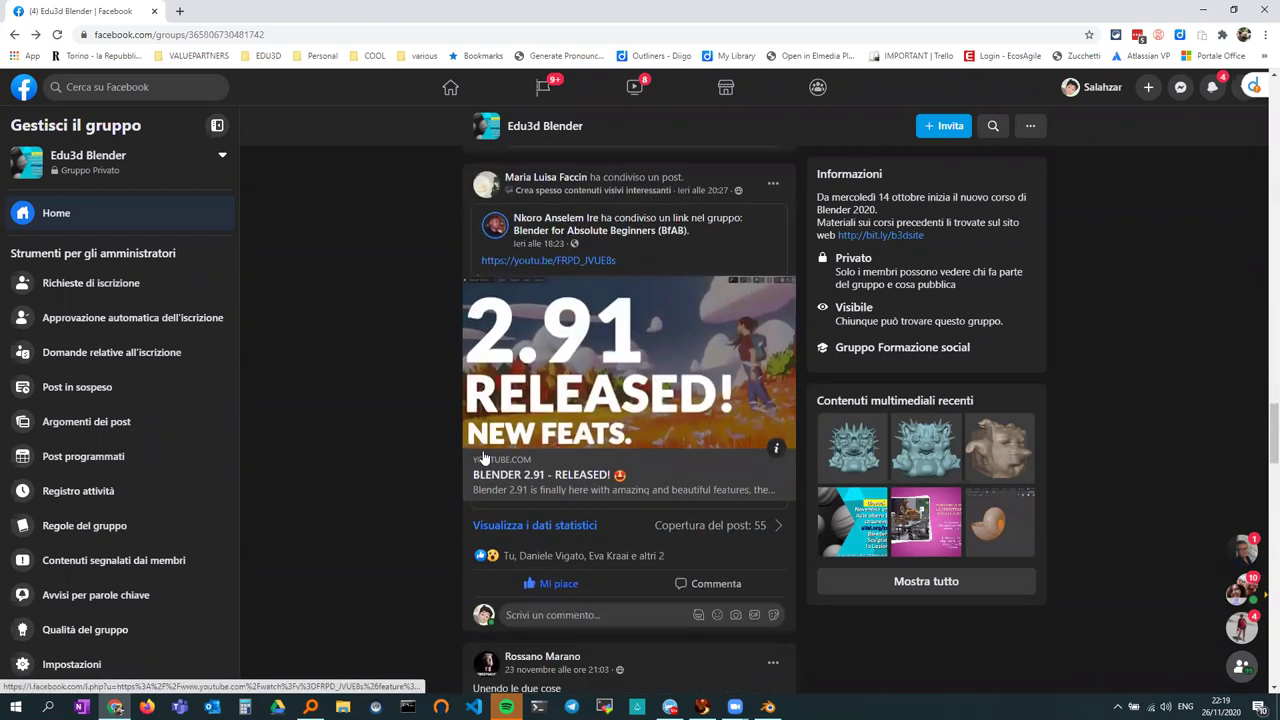
scroll(484, 457, "down", 2)
scroll(500, 470, "down", 2)
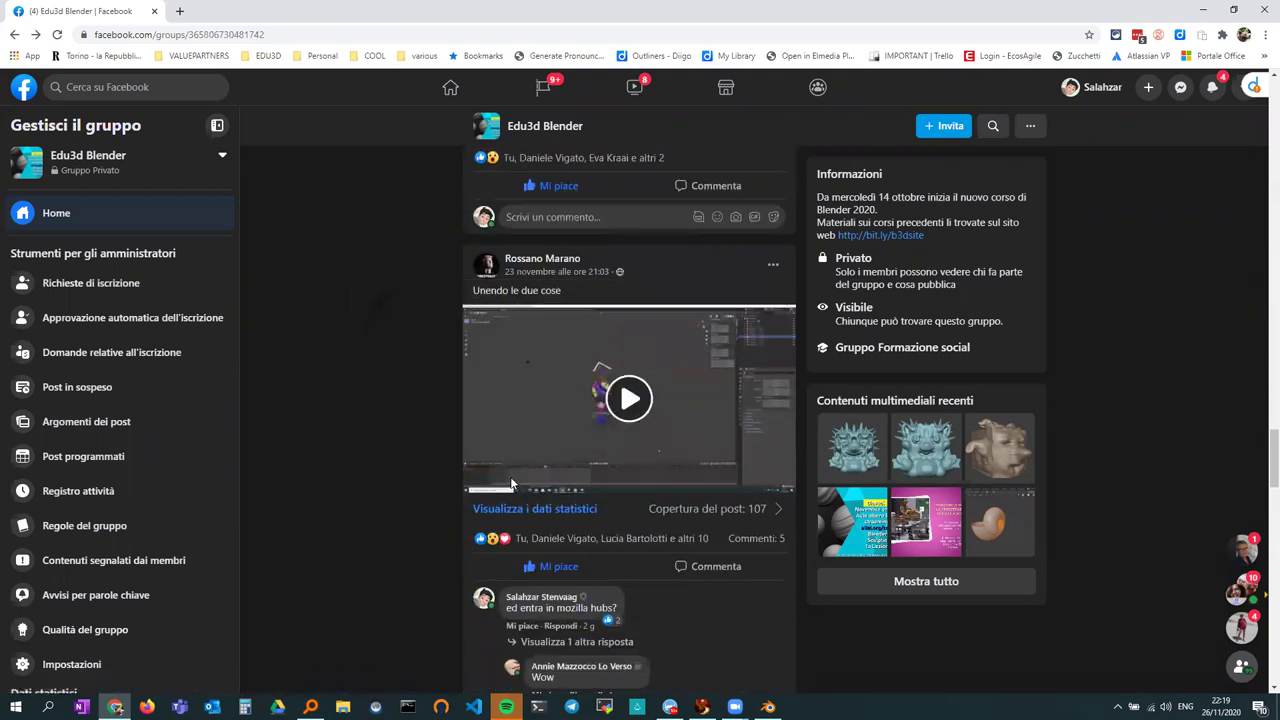
scroll(510, 484, "up", 2)
scroll(470, 450, "up", 2)
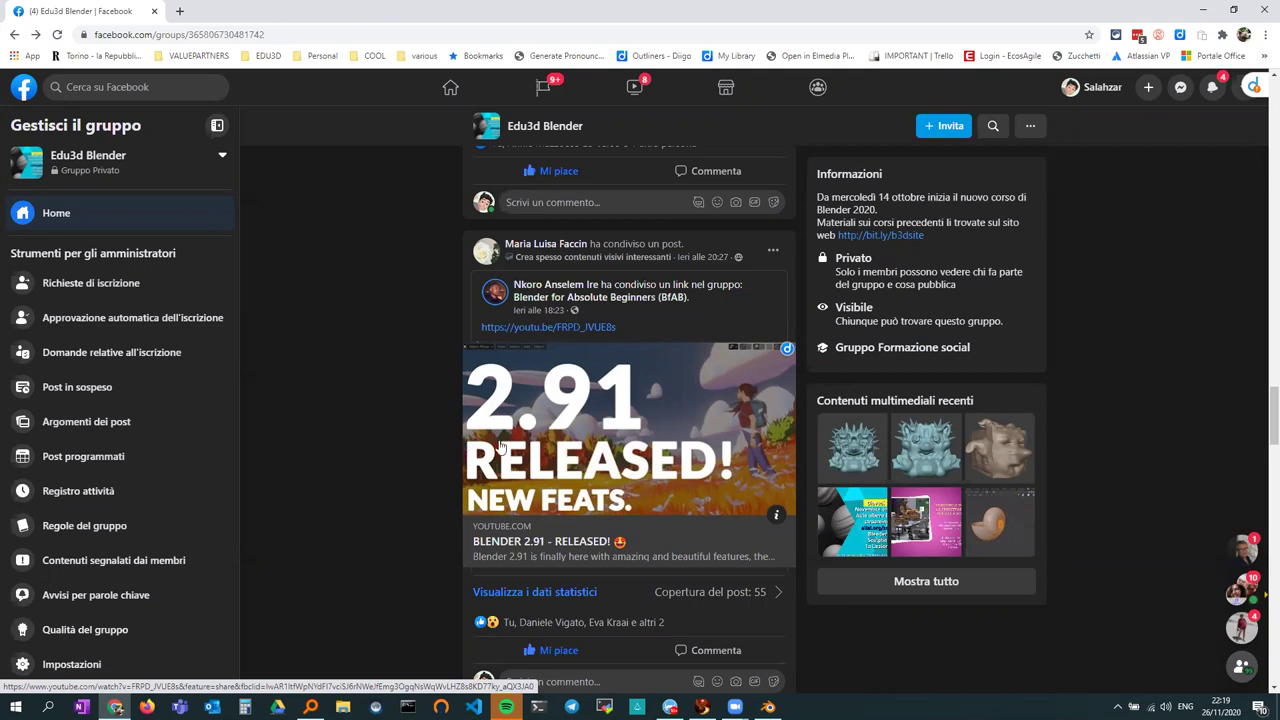
scroll(619, 392, "up", 1)
scroll(619, 392, "up", 2)
scroll(619, 392, "up", 2)
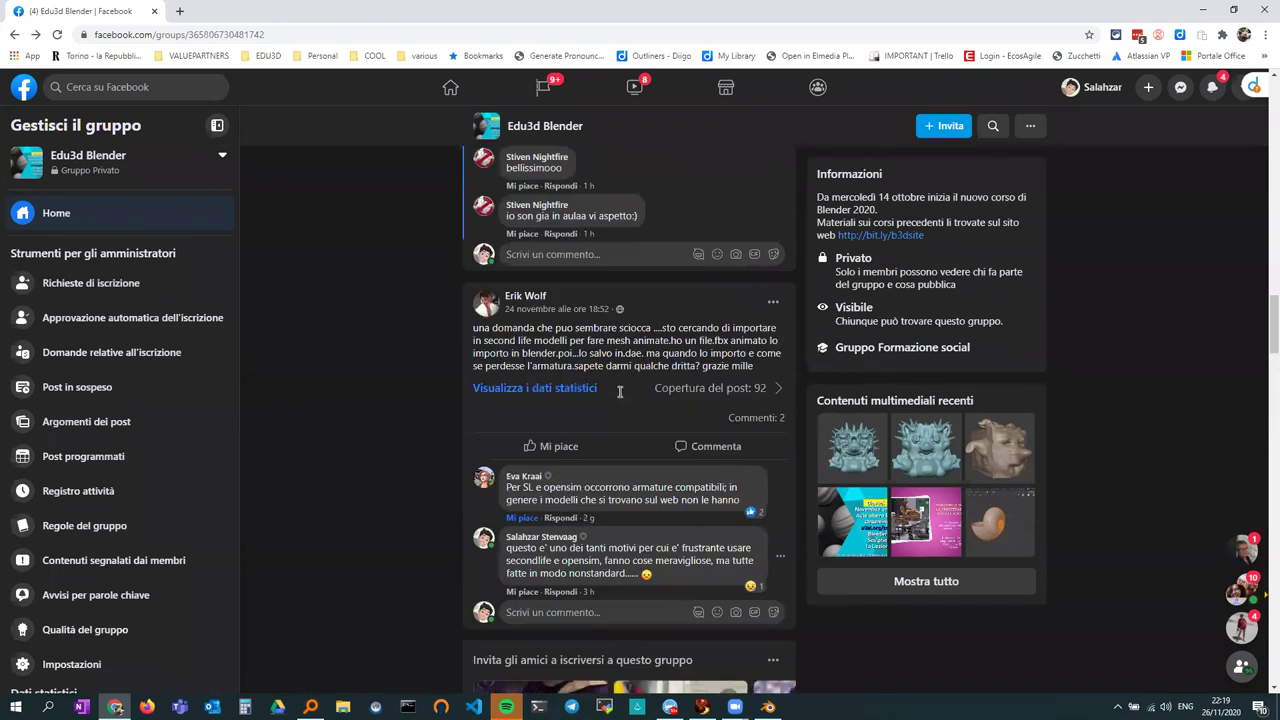
scroll(619, 392, "up", 2)
scroll(619, 390, "up", 2)
scroll(620, 385, "up", 1)
scroll(620, 385, "up", 2)
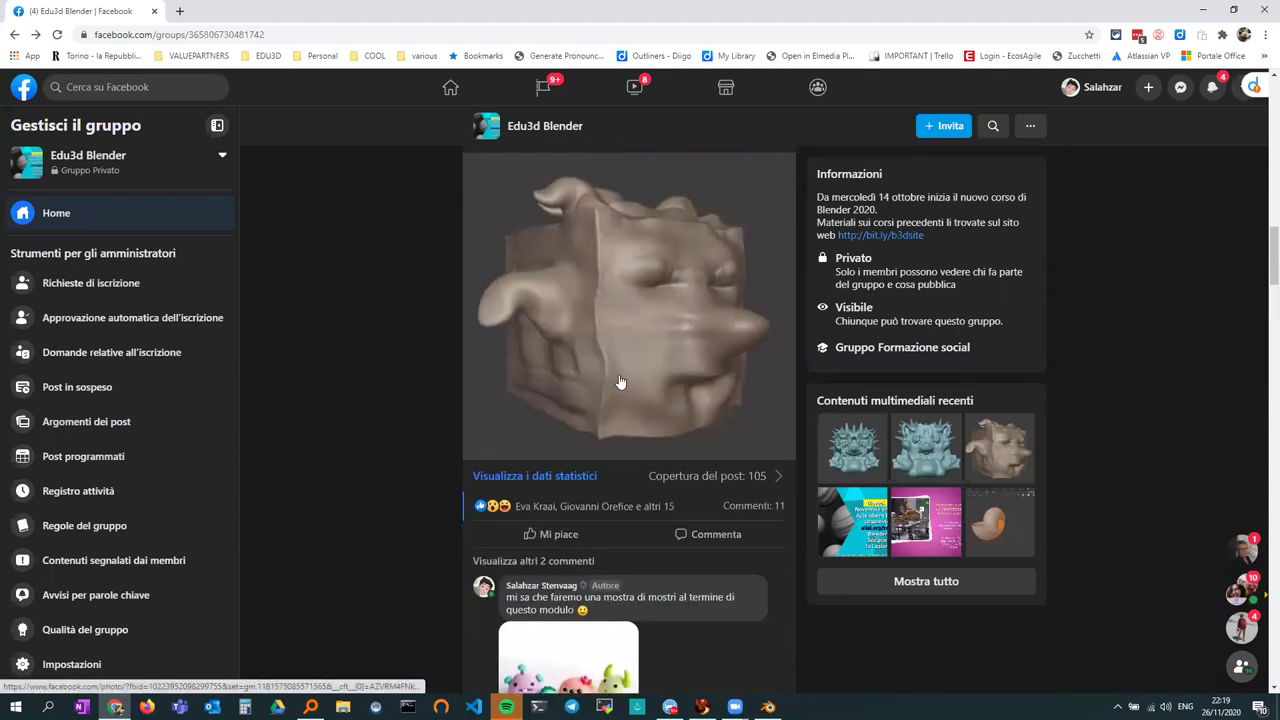
left_click(601, 290)
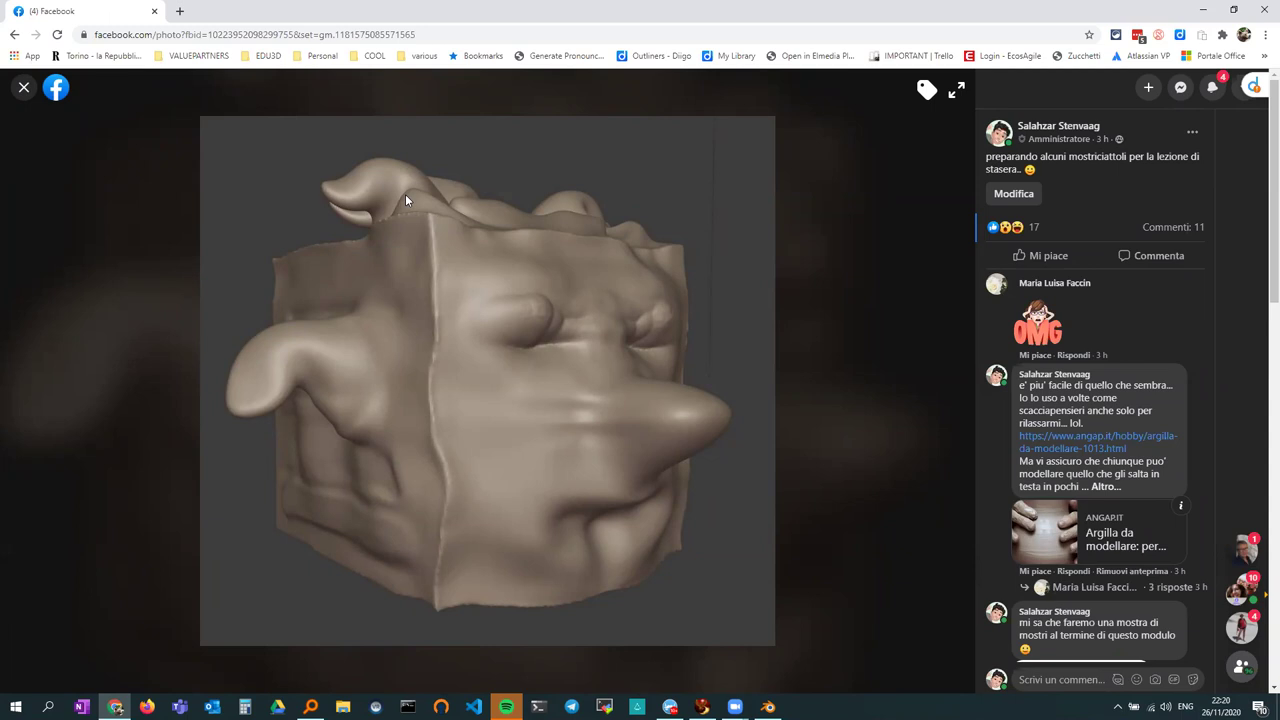
- Switch back to Blender, showing the spiky cube's mesh in Edit Mode
key("alt+Tab")
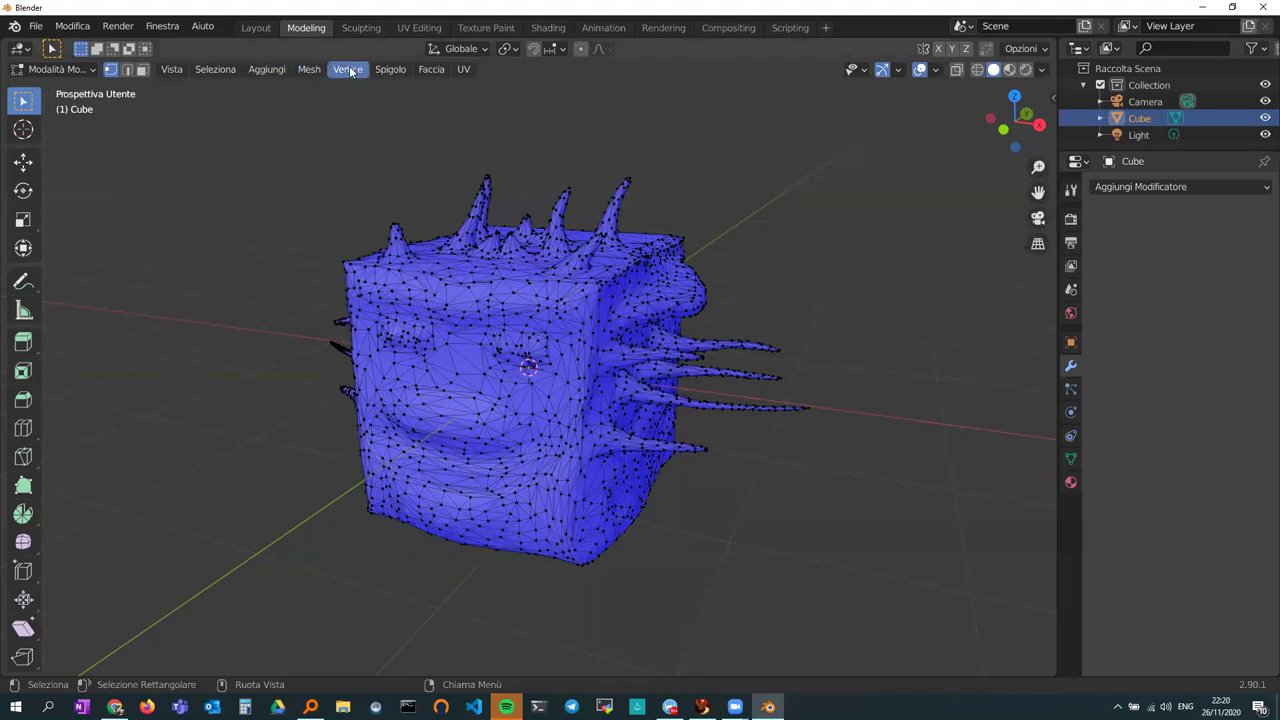
- Switch to the Sculpting workspace and make Snake Hook the active brush
left_click(360, 28)
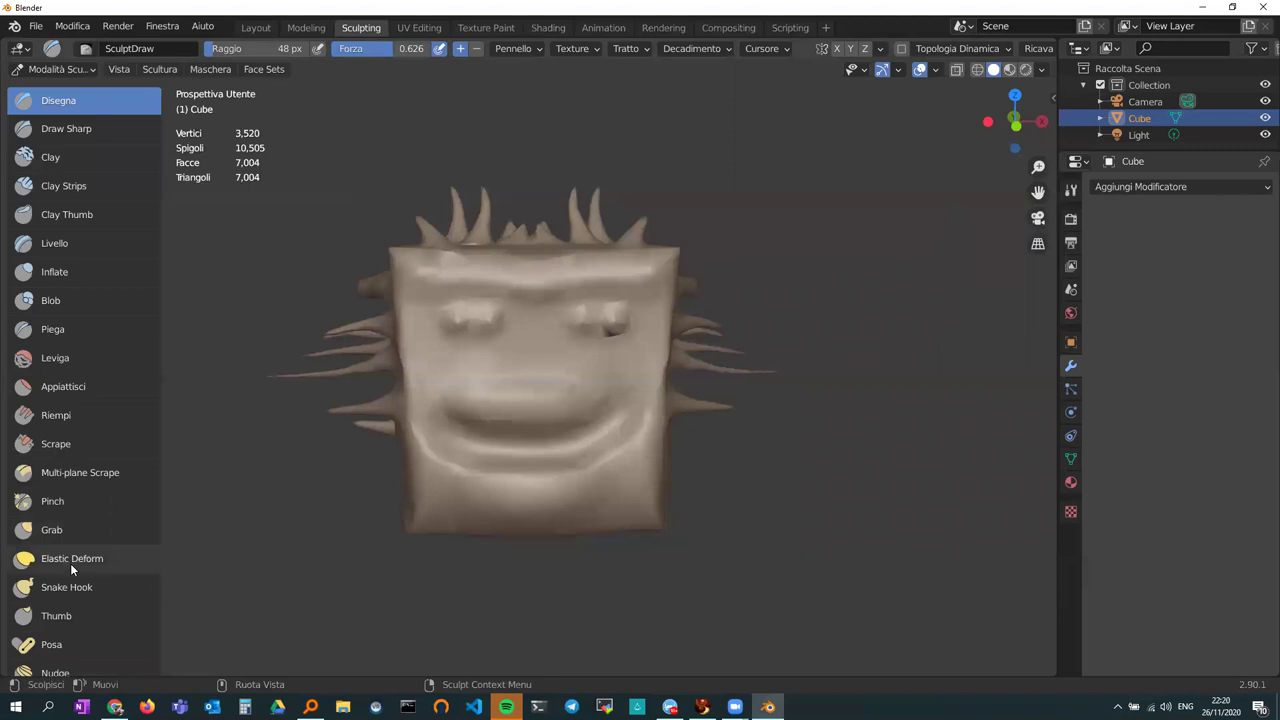
left_click(66, 588)
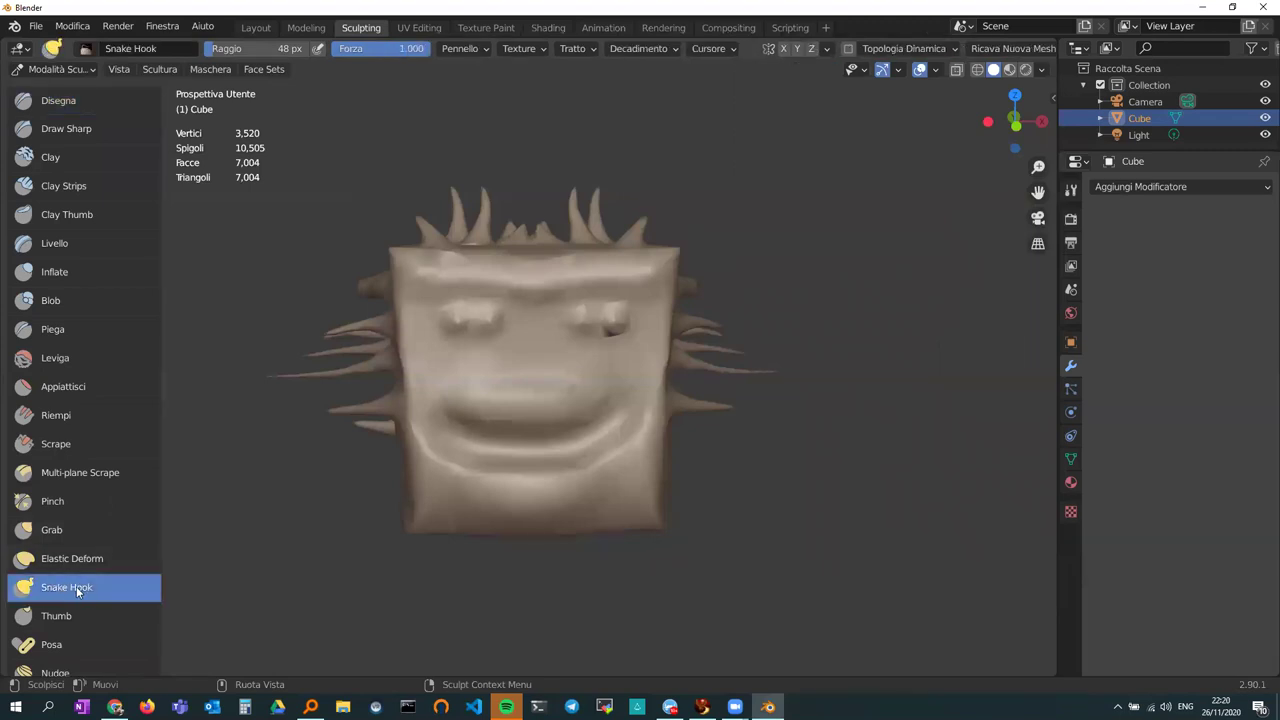
left_click(1204, 8)
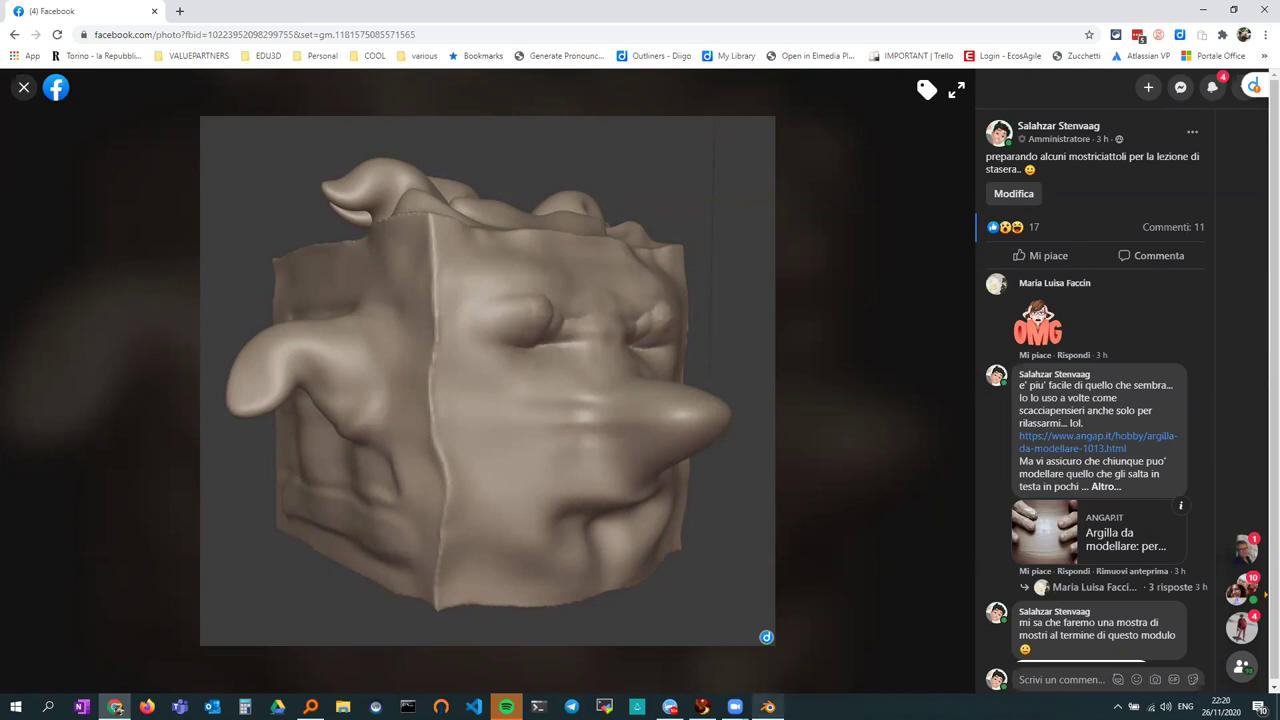
- Zoom and orbit the viewport until the cube's spikes point right
scroll(114, 510, "down", 2)
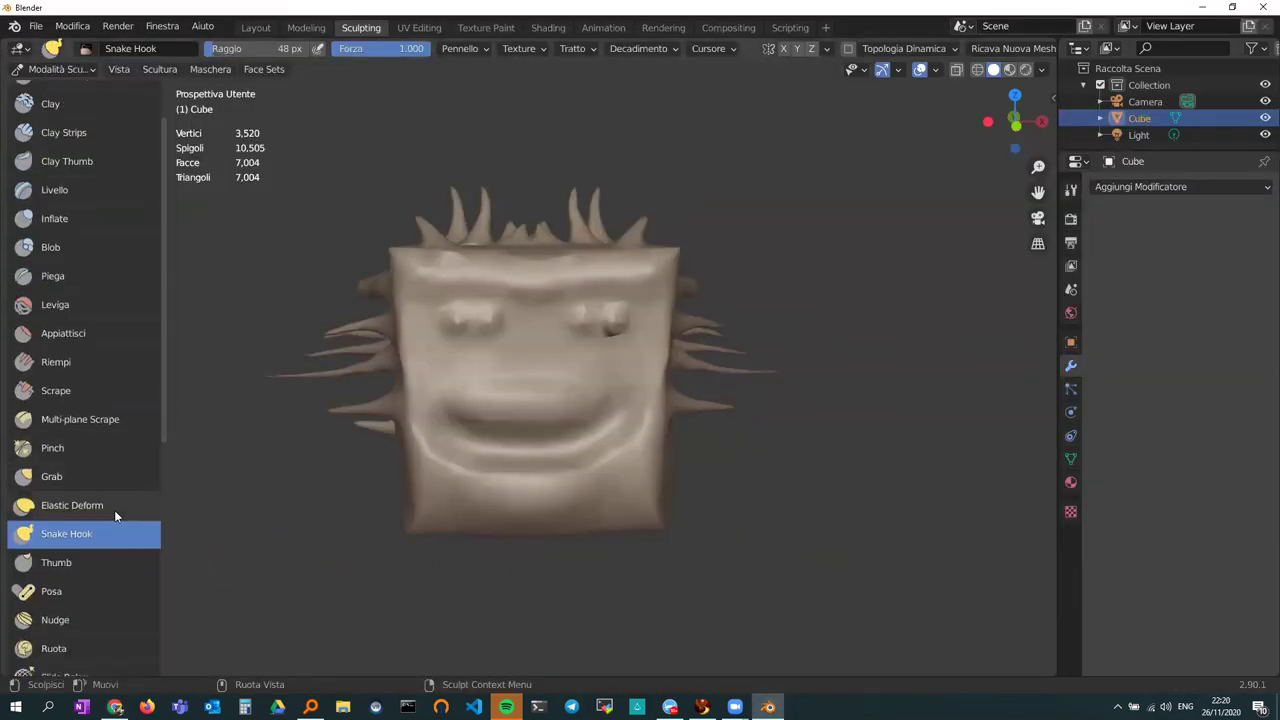
scroll(115, 515, "down", 2)
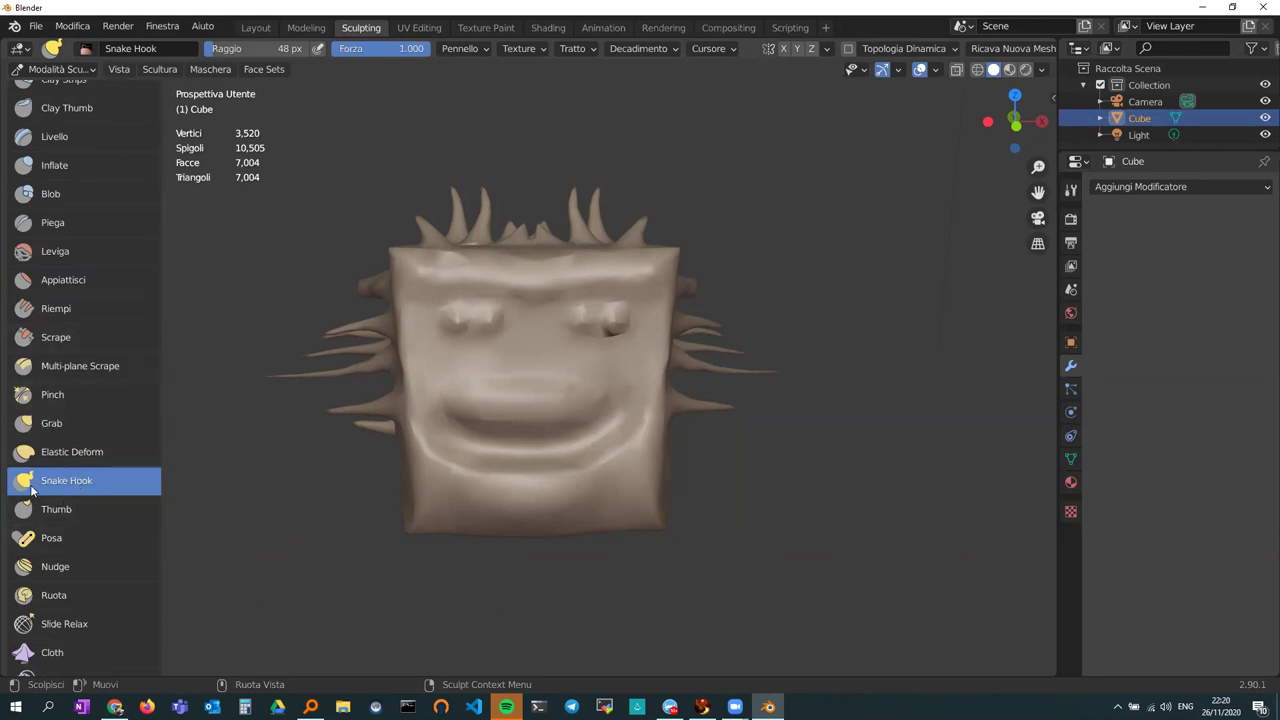
scroll(65, 566, "down", 2)
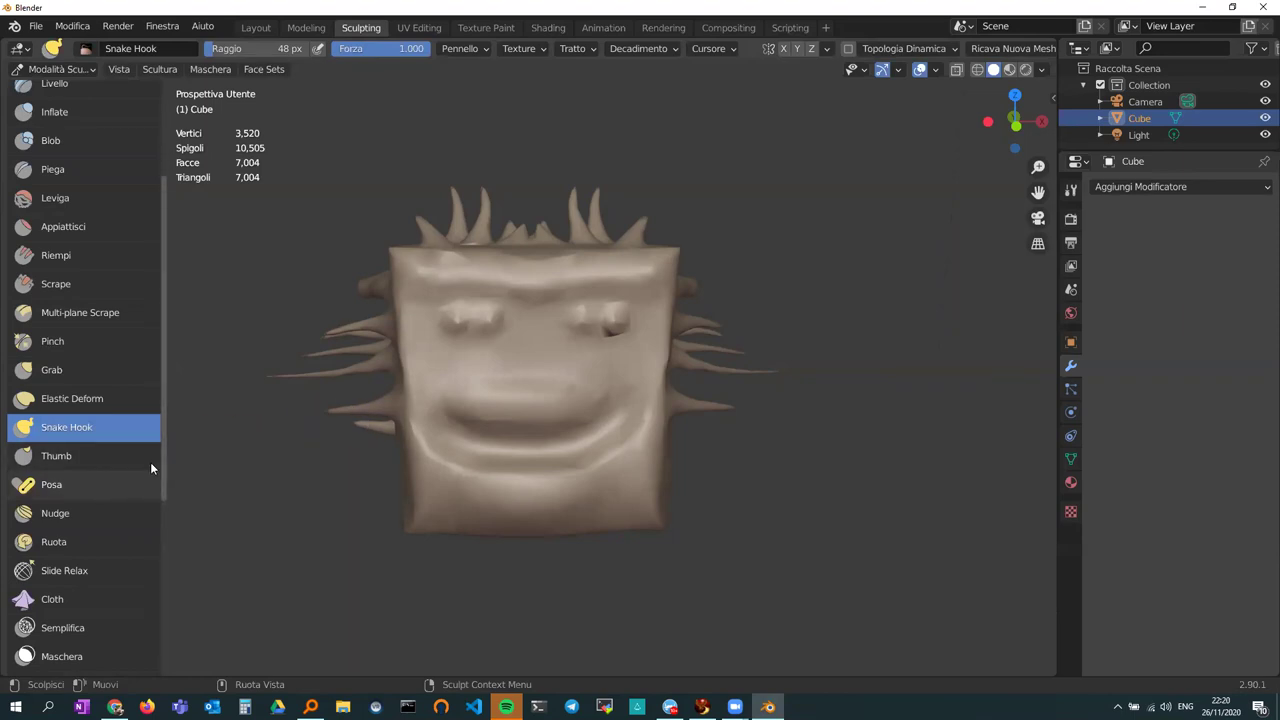
mouse_move(165, 380)
left_mouse_down()
mouse_move(190, 414)
mouse_move(168, 322)
left_mouse_up()
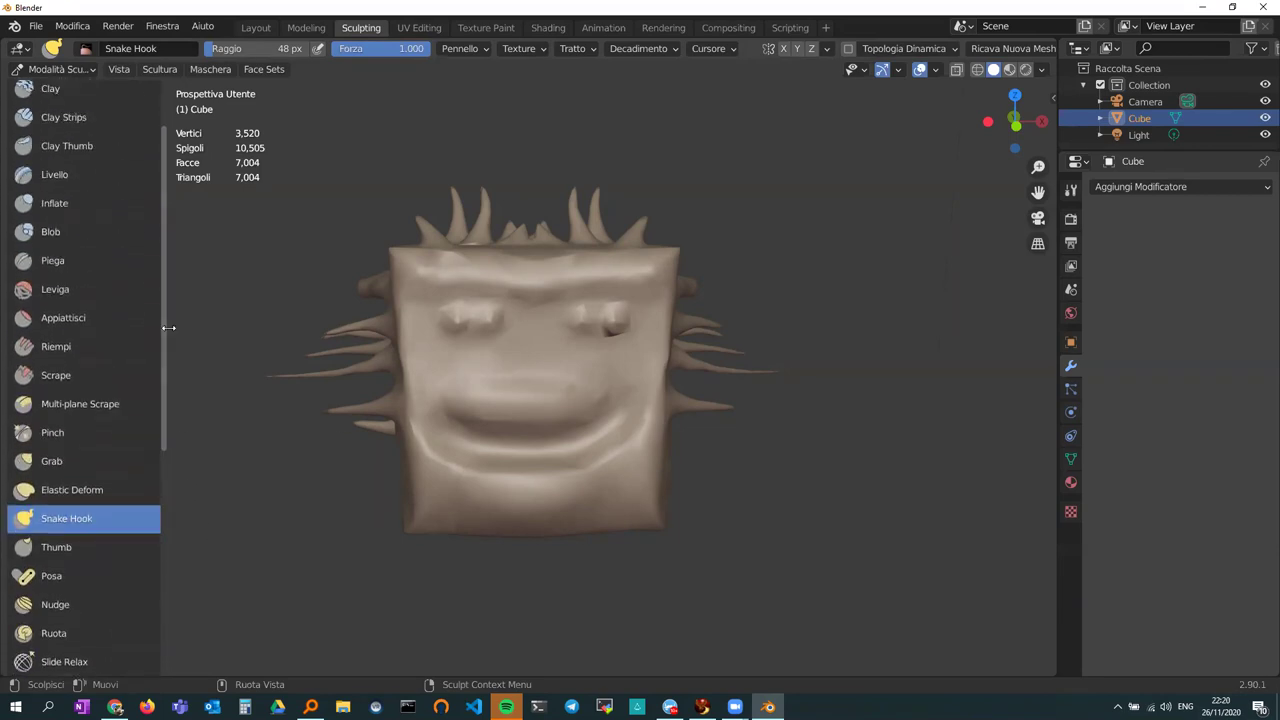
mouse_move(443, 407)
middle_mouse_down()
mouse_move(510, 403)
mouse_move(420, 400)
mouse_move(540, 395)
mouse_move(537, 380)
middle_mouse_up()
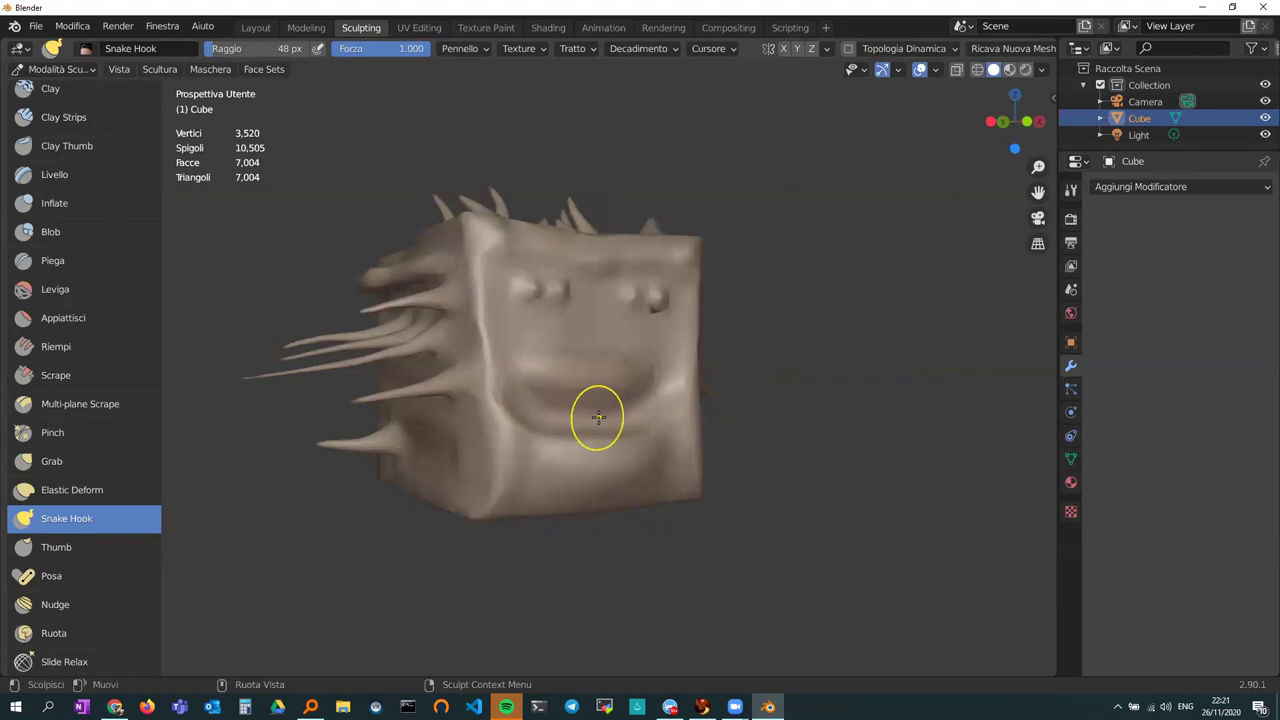
mouse_move(580, 420)
middle_mouse_down()
mouse_move(488, 432)
mouse_move(610, 445)
middle_mouse_up()
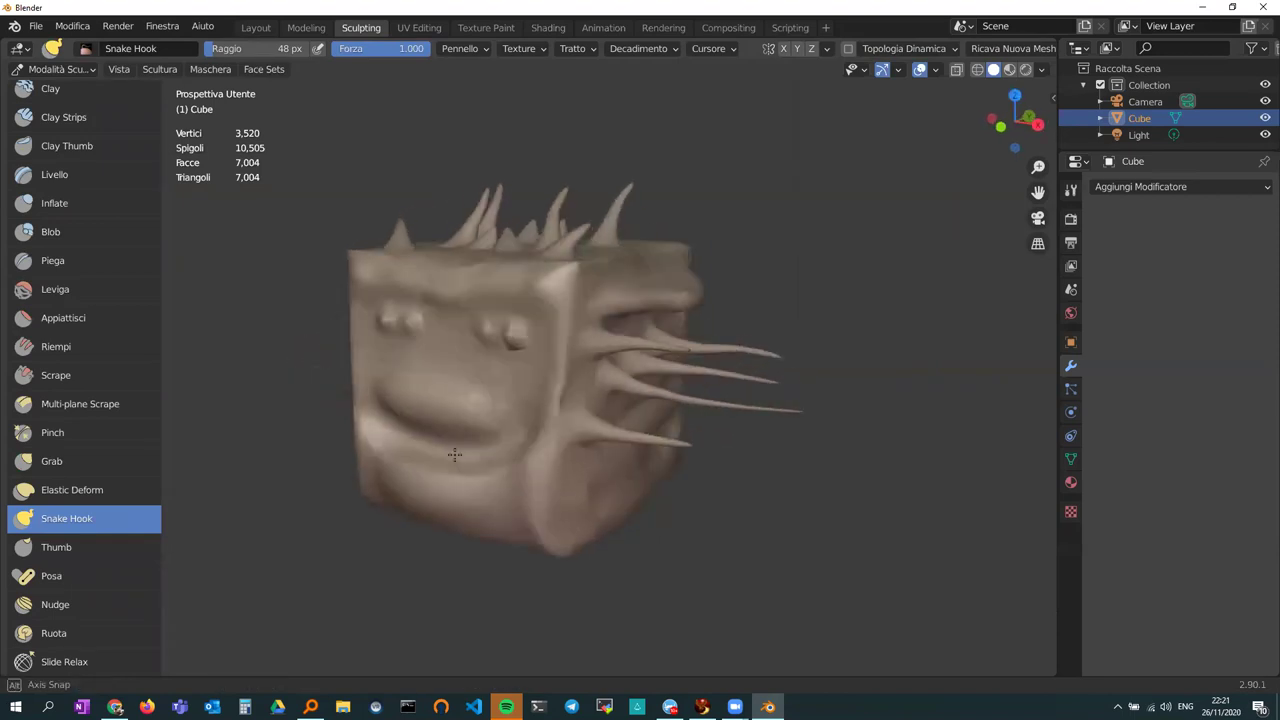
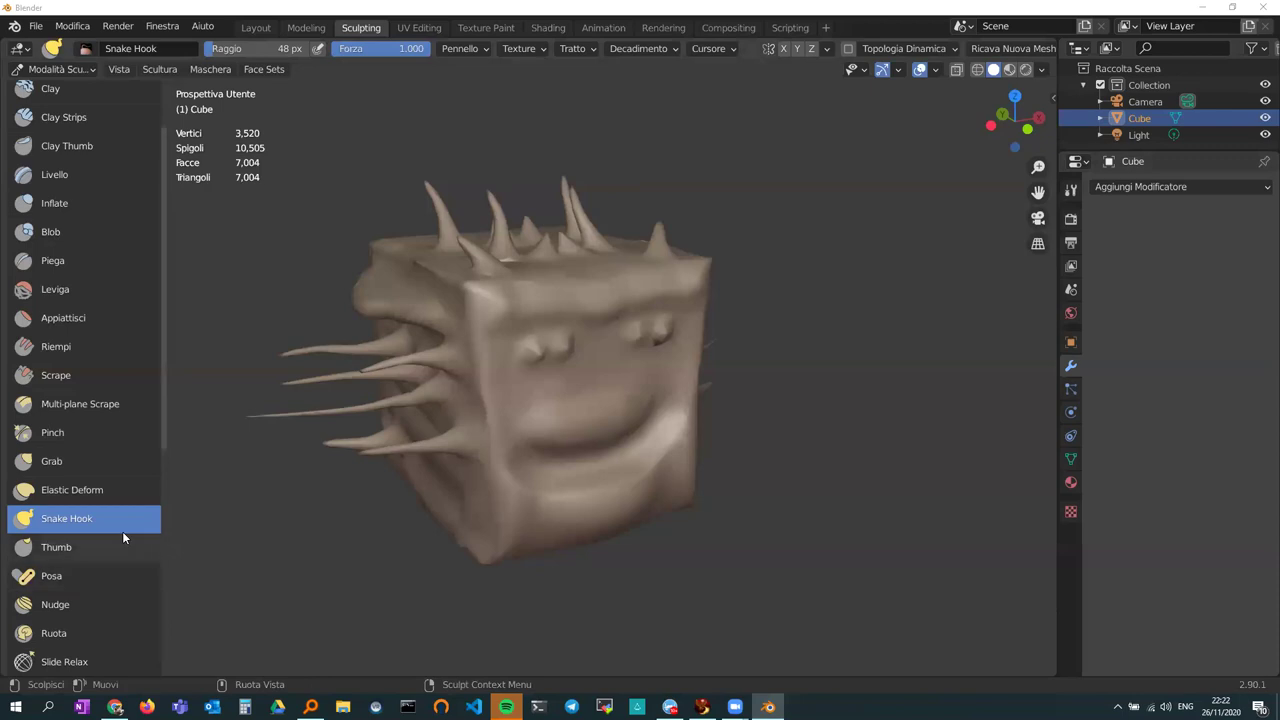
- Zoom in, then orbit around the spiky cube to a straight-on front view of its grin
scroll(124, 525, "down", 2)
scroll(125, 528, "up", 1)
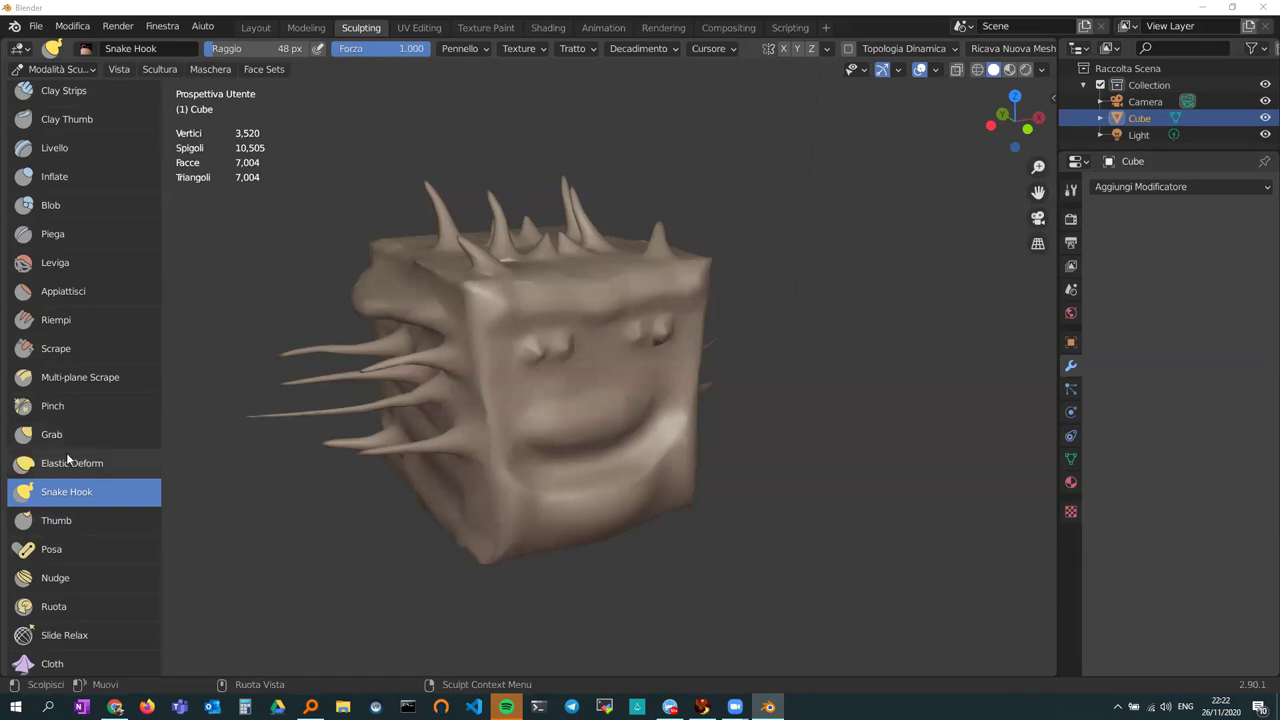
scroll(54, 451, "up", 2)
scroll(52, 400, "up", 1)
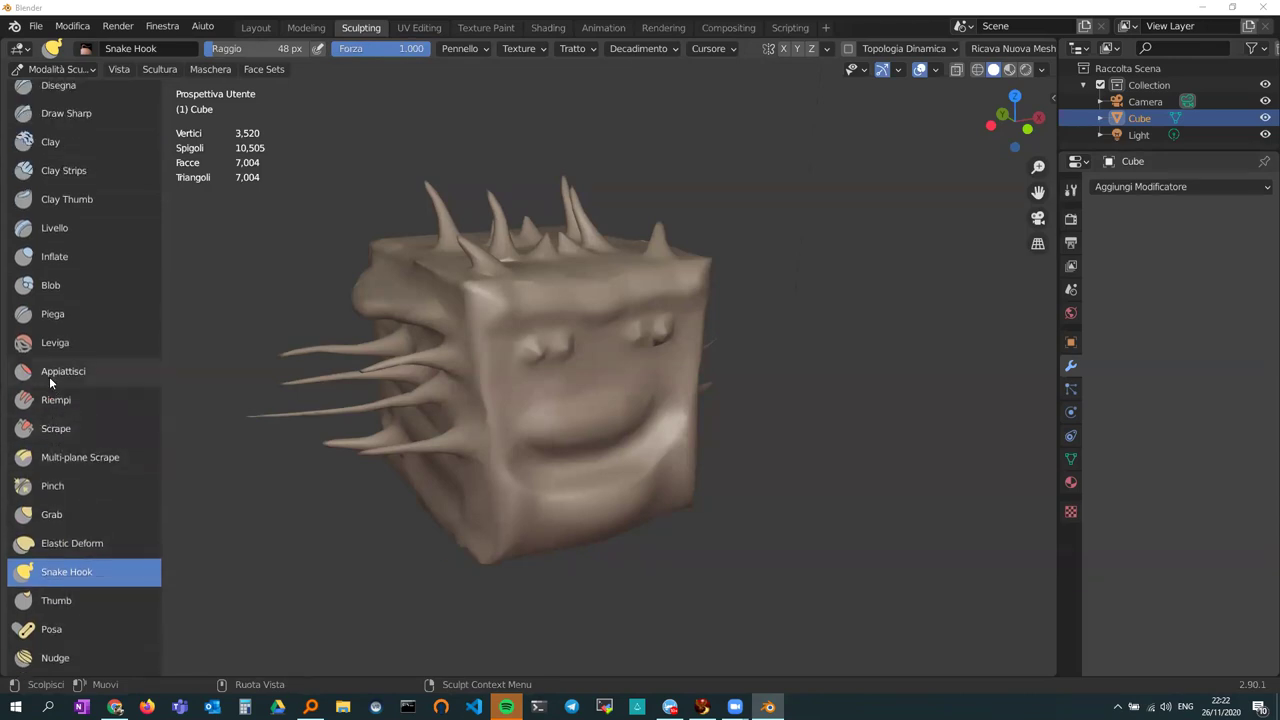
scroll(49, 378, "up", 1)
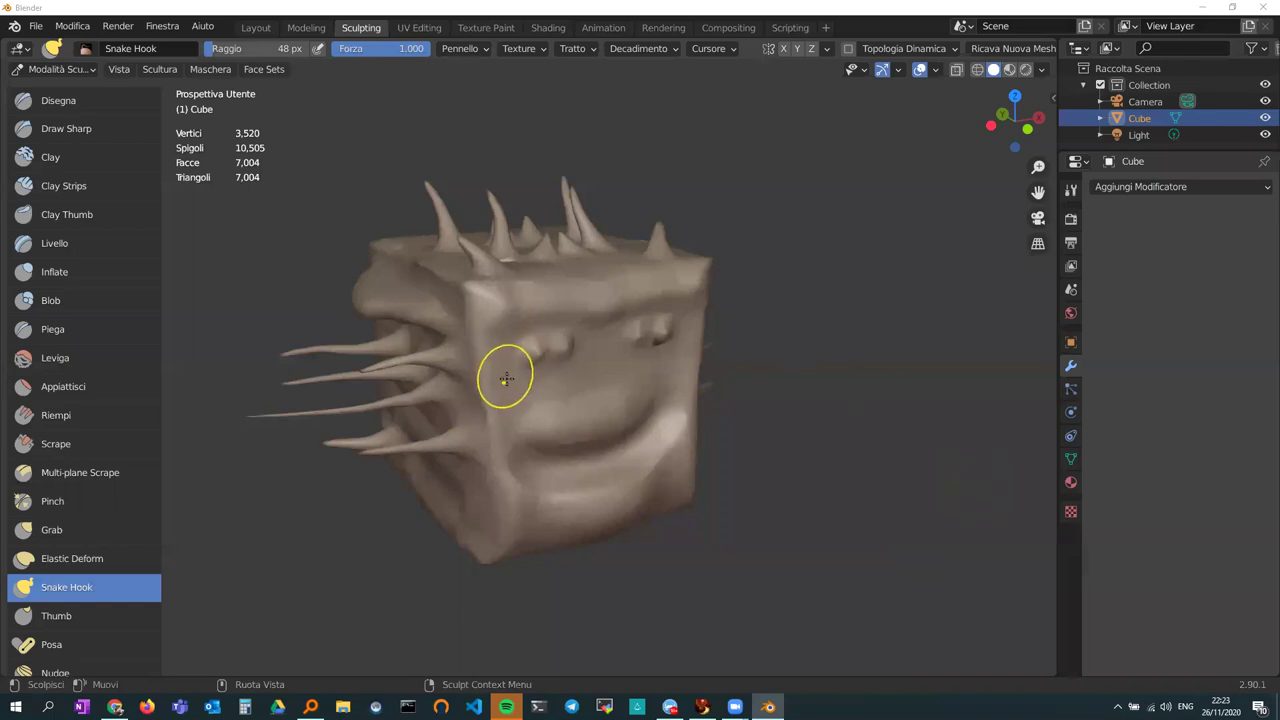
mouse_move(509, 391)
middle_mouse_down()
mouse_move(489, 405)
mouse_move(450, 391)
mouse_move(449, 347)
mouse_move(500, 357)
mouse_move(486, 351)
mouse_move(445, 387)
middle_mouse_up()
middle_click_drag(466, 334, 495, 332)
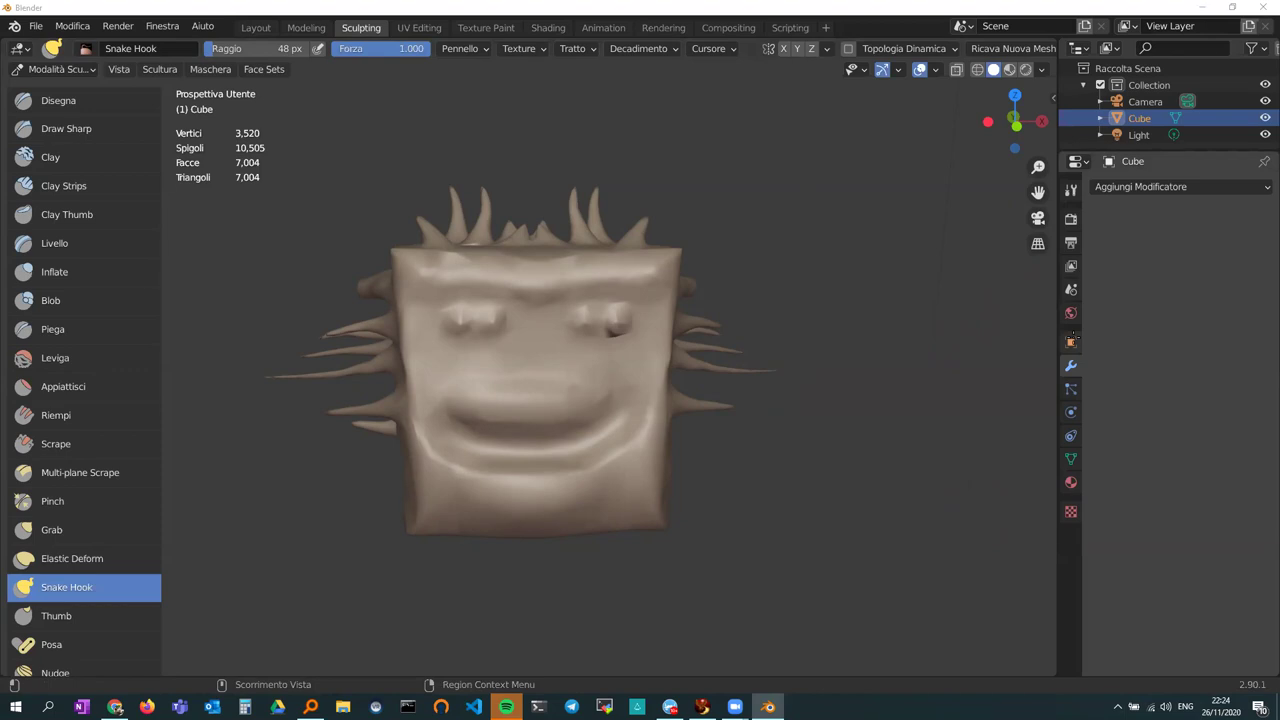
mouse_move(562, 330)
middle_mouse_down()
mouse_move(583, 385)
mouse_move(540, 363)
mouse_move(506, 373)
middle_mouse_up()
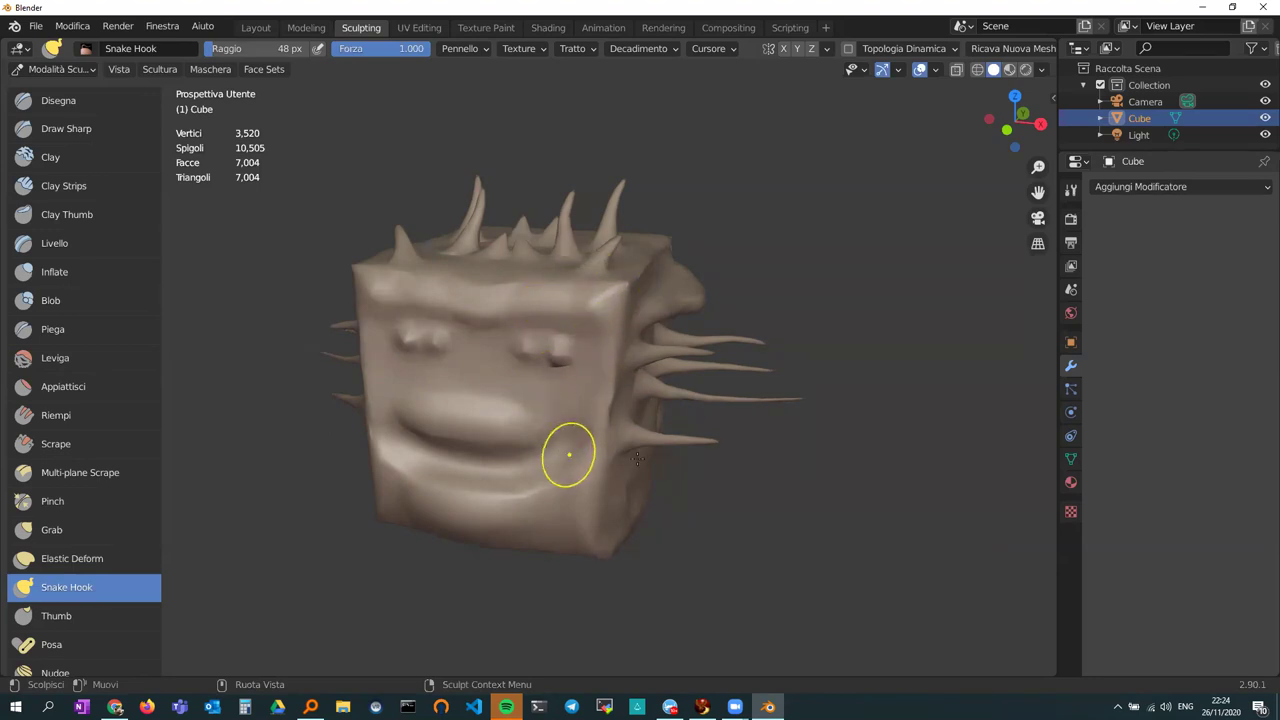
middle_click_drag(530, 413, 537, 374)
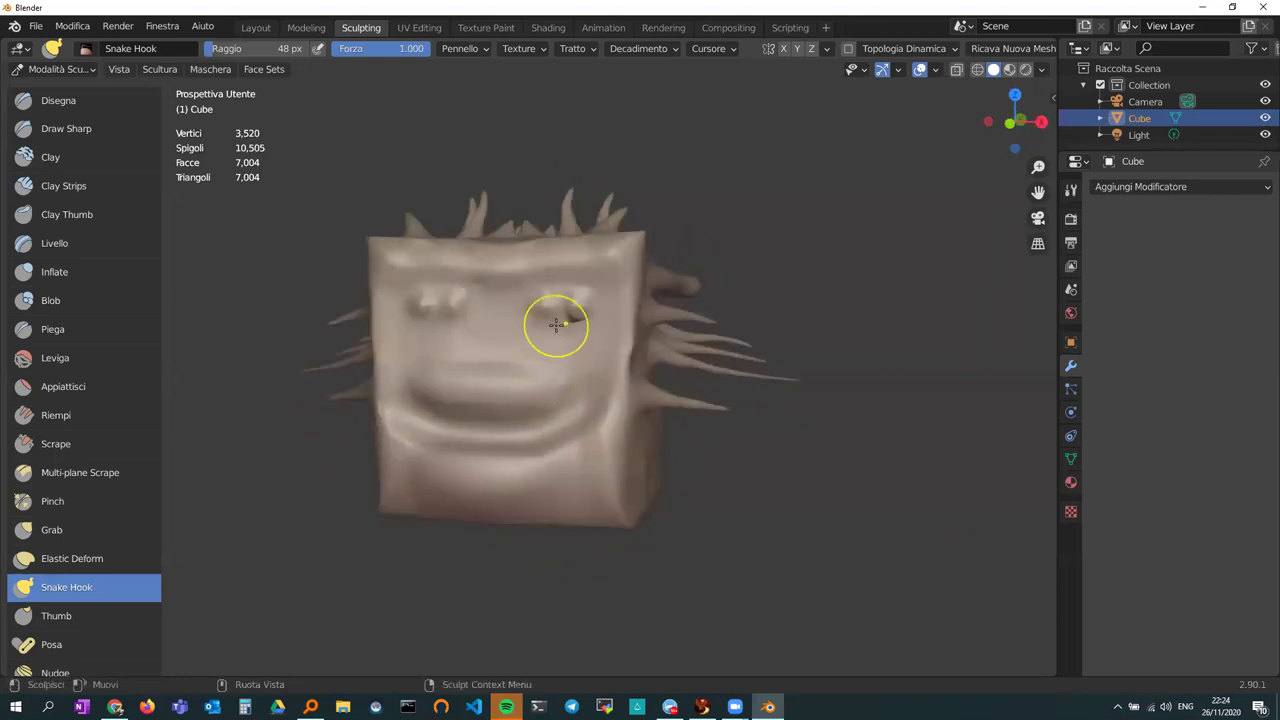
mouse_move(477, 331)
middle_mouse_down()
mouse_move(521, 310)
mouse_move(505, 345)
middle_mouse_up()
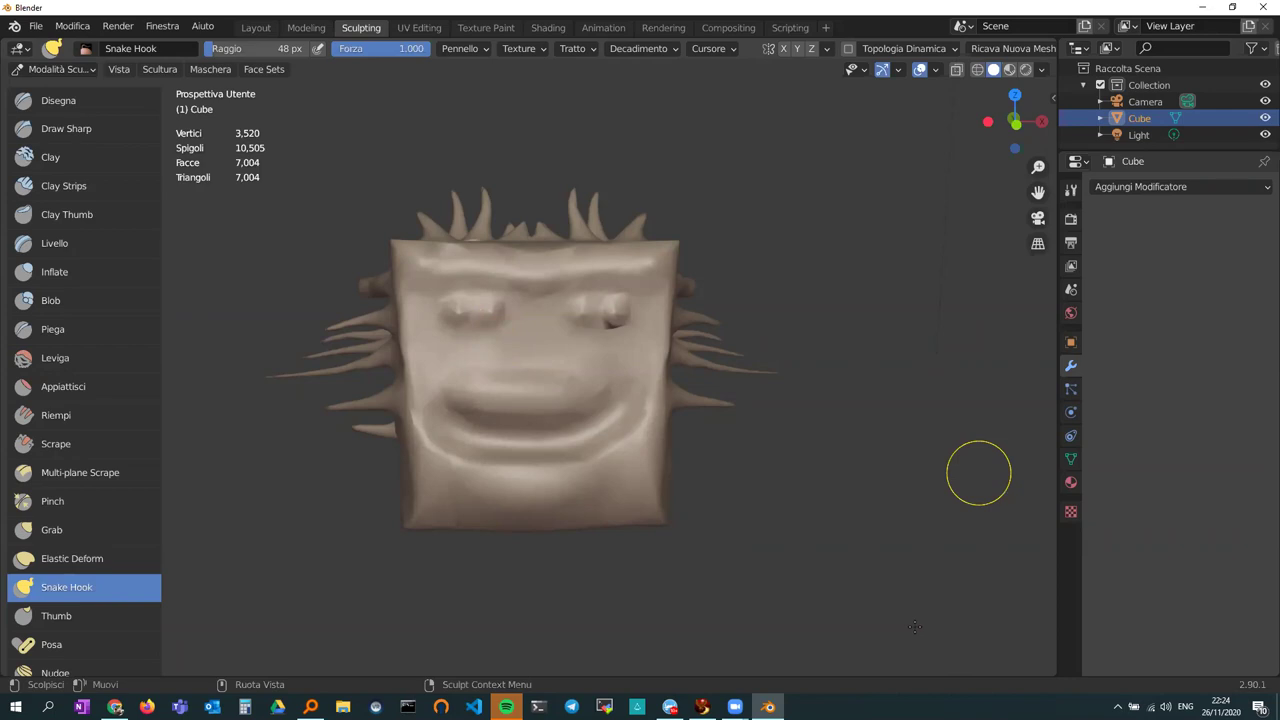
- Zoom out and back in, then orbit to a three-quarter view of the face and left spikes
scroll(965, 510, "down", 3)
scroll(769, 524, "up", 2)
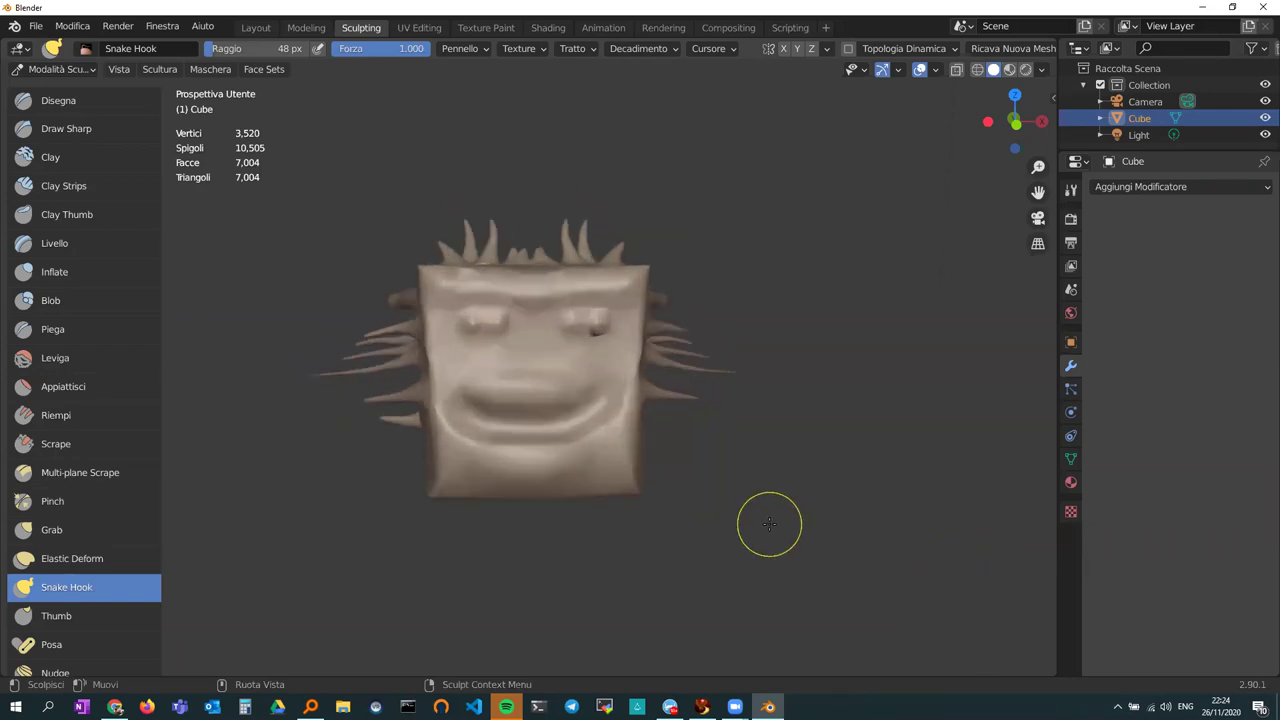
scroll(769, 524, "up", 1)
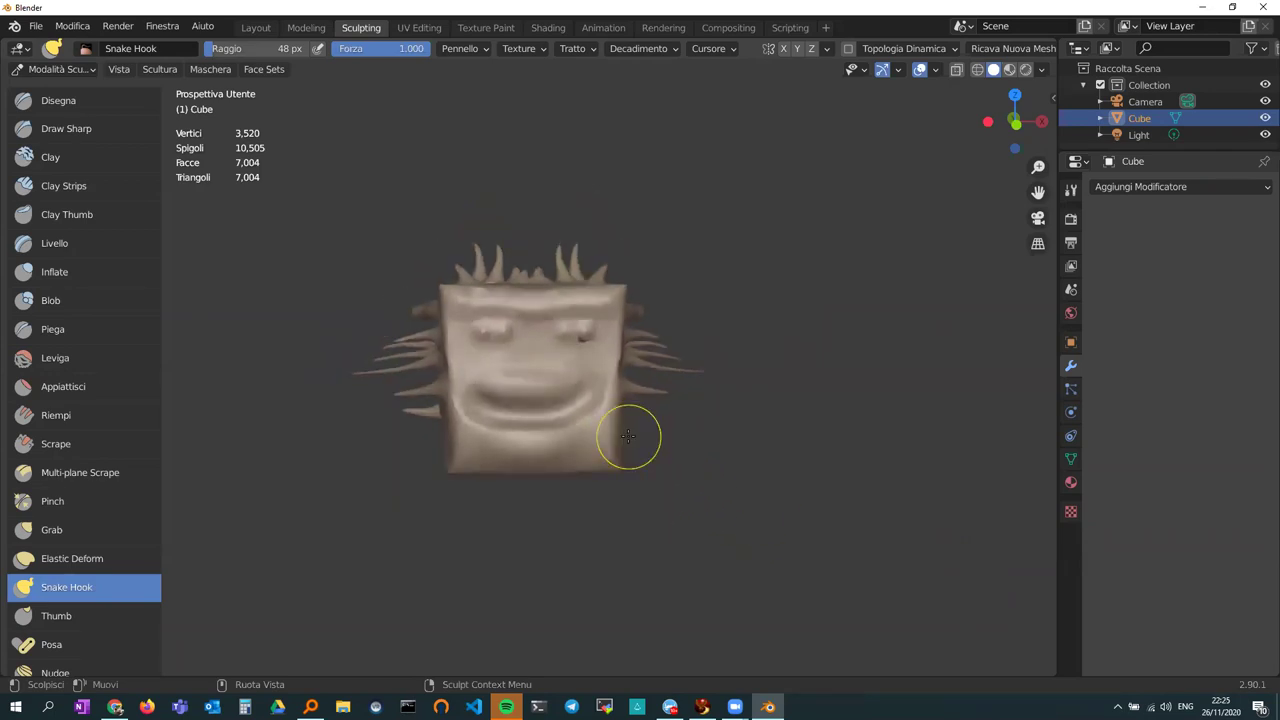
middle_click_drag(637, 410, 656, 438)
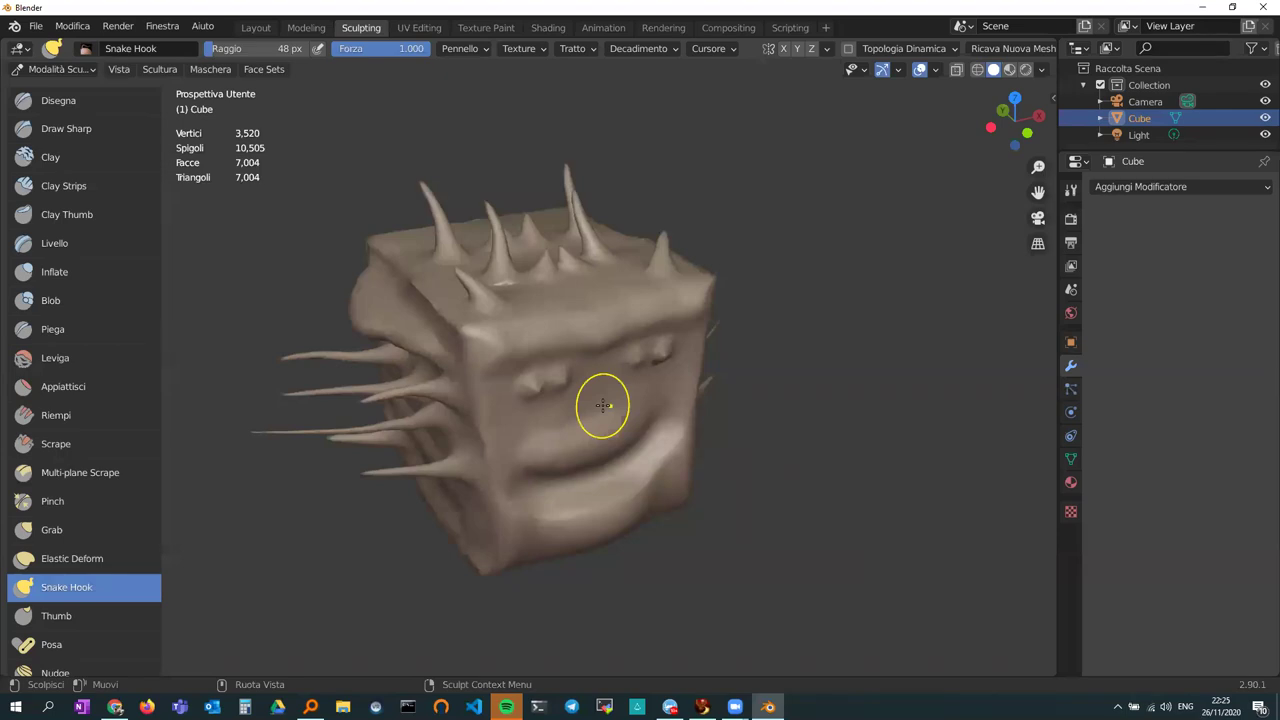
mouse_move(526, 331)
middle_mouse_down()
mouse_move(457, 271)
mouse_move(400, 275)
mouse_move(386, 328)
middle_mouse_up()
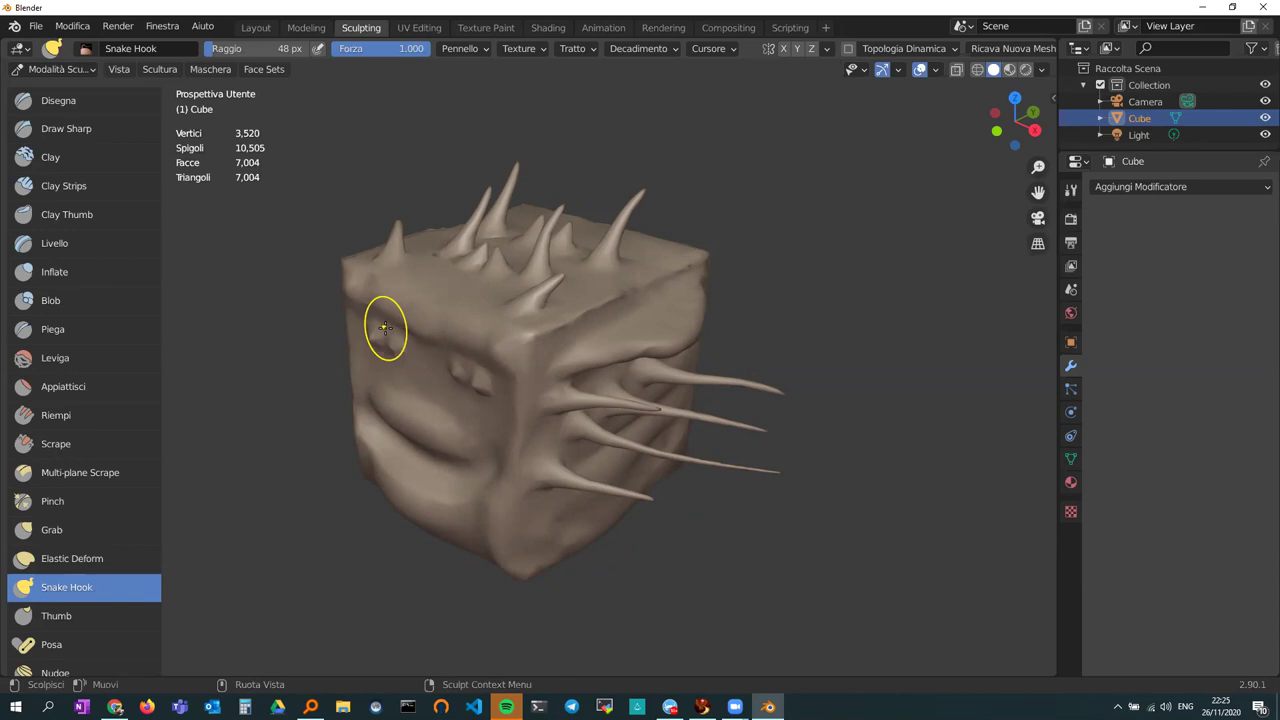
mouse_move(509, 277)
middle_mouse_down("alt")
mouse_move(615, 240)
mouse_move(571, 243)
mouse_move(536, 283)
middle_mouse_up("alt")
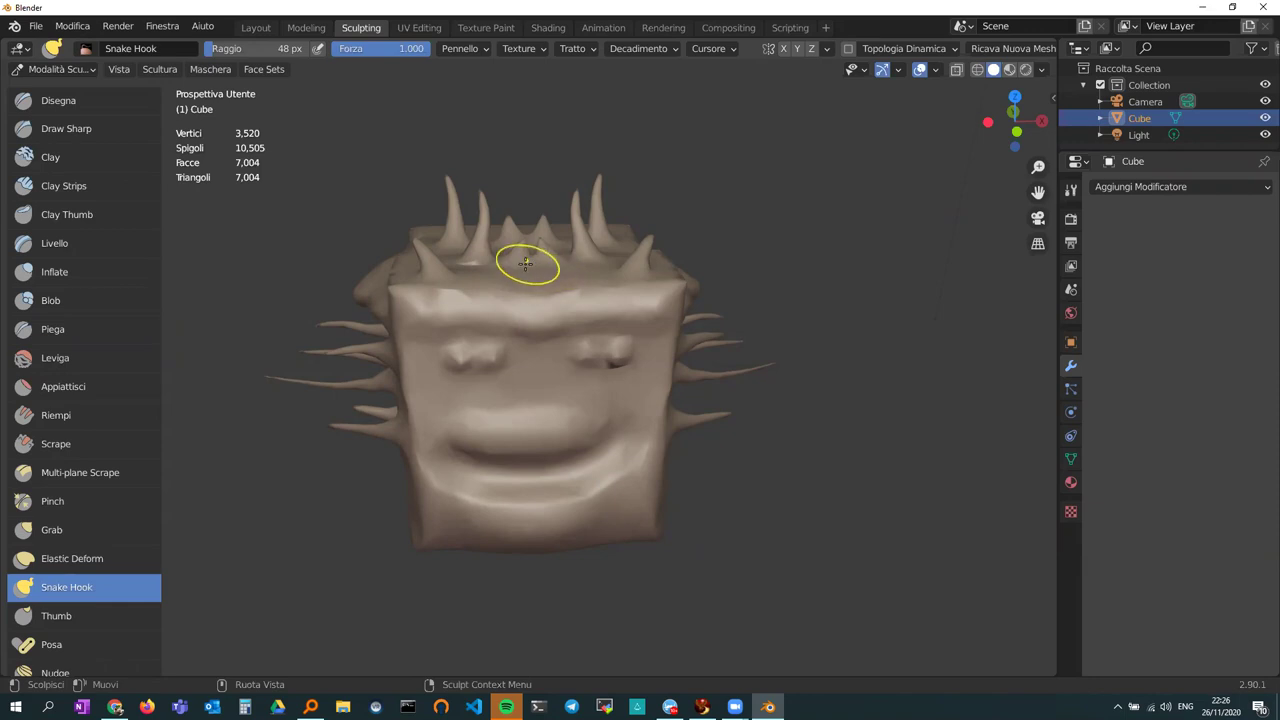
mouse_move(537, 294)
middle_mouse_down()
mouse_move(566, 311)
mouse_move(536, 301)
middle_mouse_up()
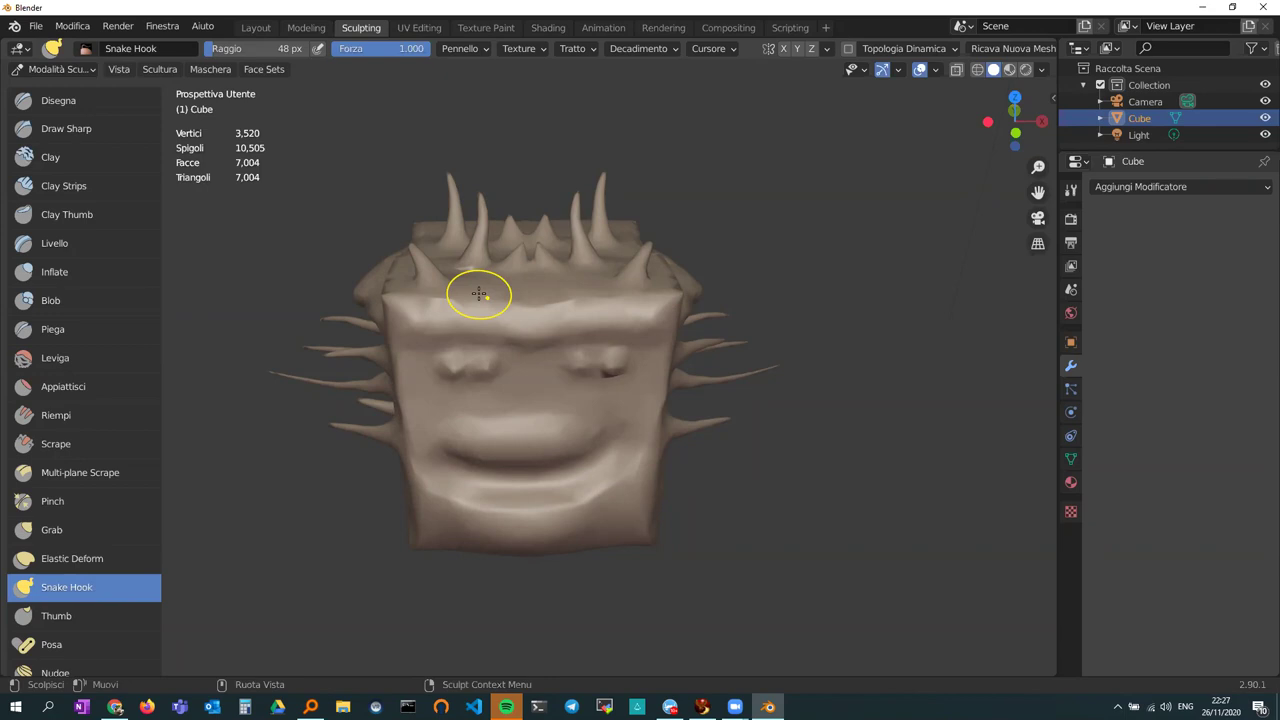
- Orbit from the side through a front-left angle until the eyes and grin nearly face the camera
middle_click_drag(443, 291, 532, 268)
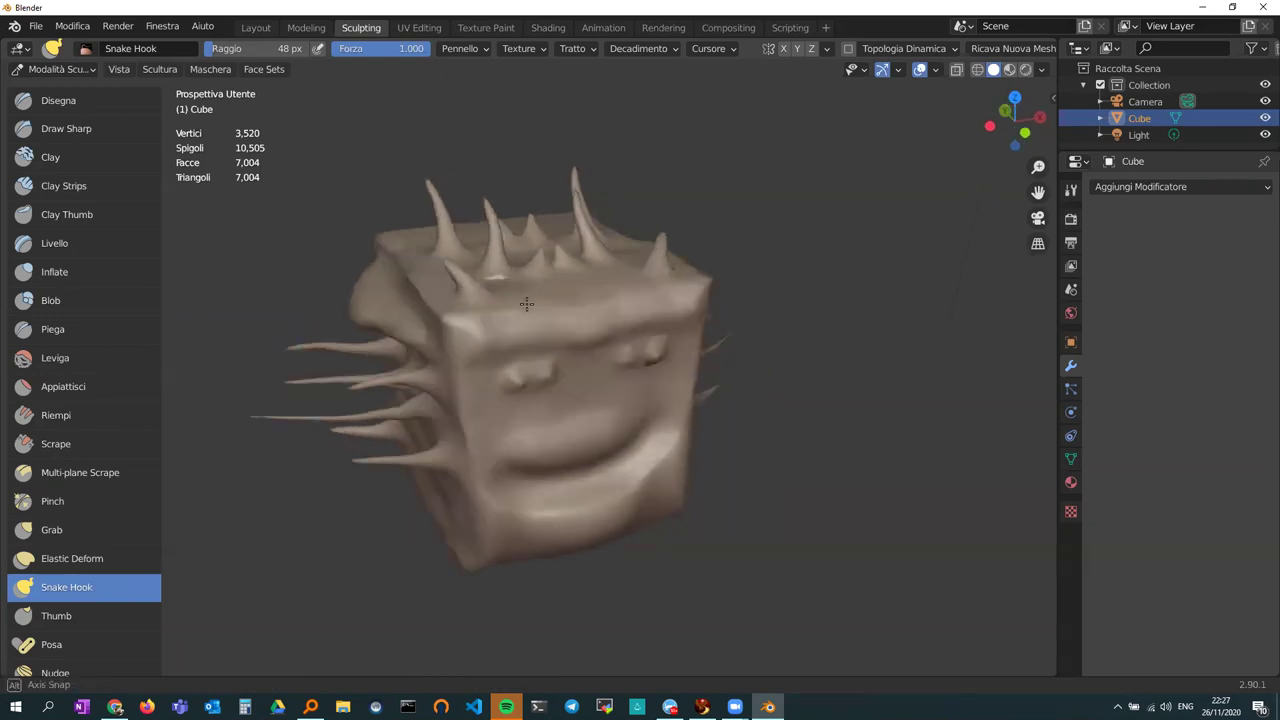
mouse_move(423, 251)
middle_mouse_down()
mouse_move(371, 262)
mouse_move(423, 391)
mouse_move(300, 308)
mouse_move(297, 325)
middle_mouse_up()
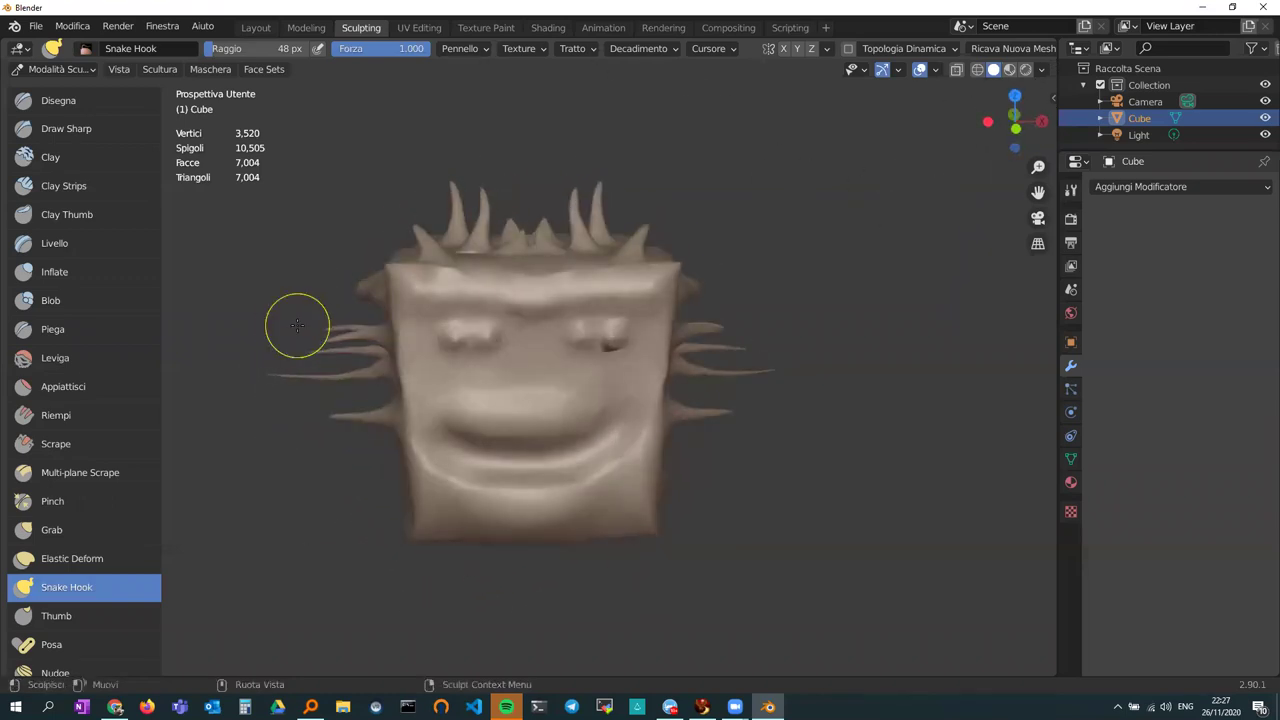
mouse_move(391, 329)
middle_mouse_down()
mouse_move(467, 309)
mouse_move(322, 319)
mouse_move(494, 323)
middle_mouse_up()
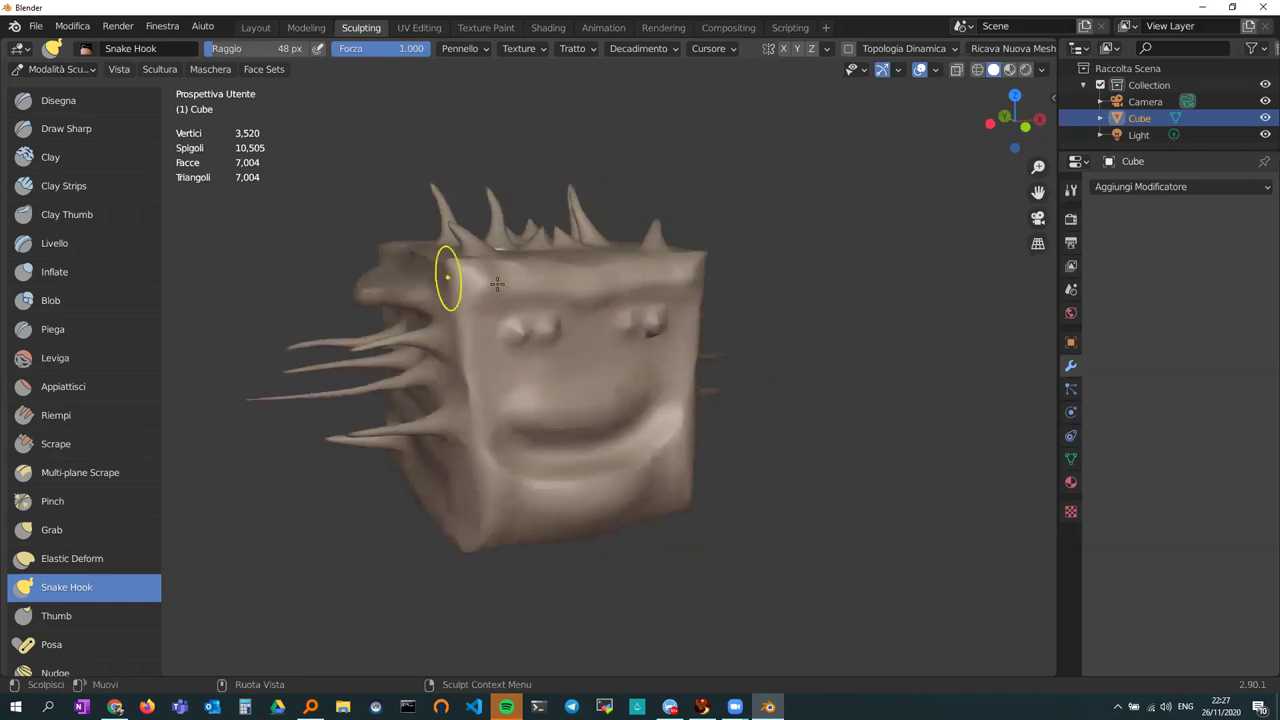
mouse_move(591, 354)
middle_mouse_down()
mouse_move(600, 320)
mouse_move(559, 328)
middle_mouse_up()
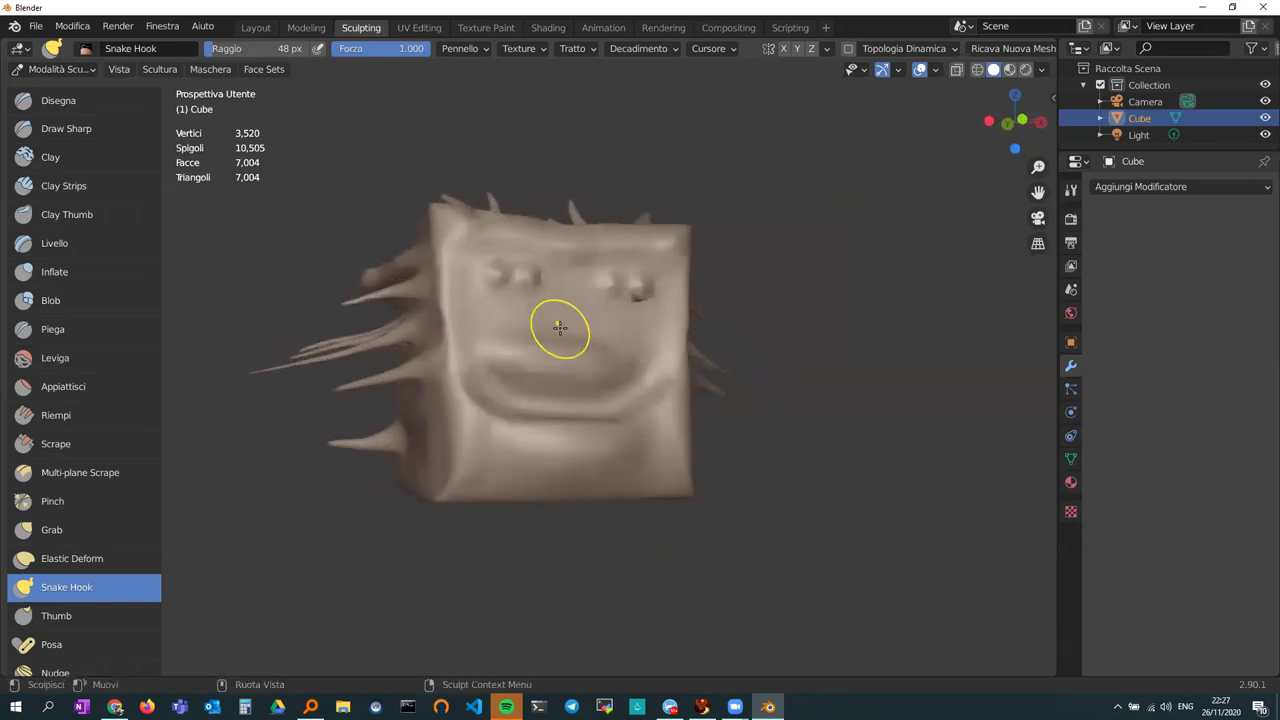